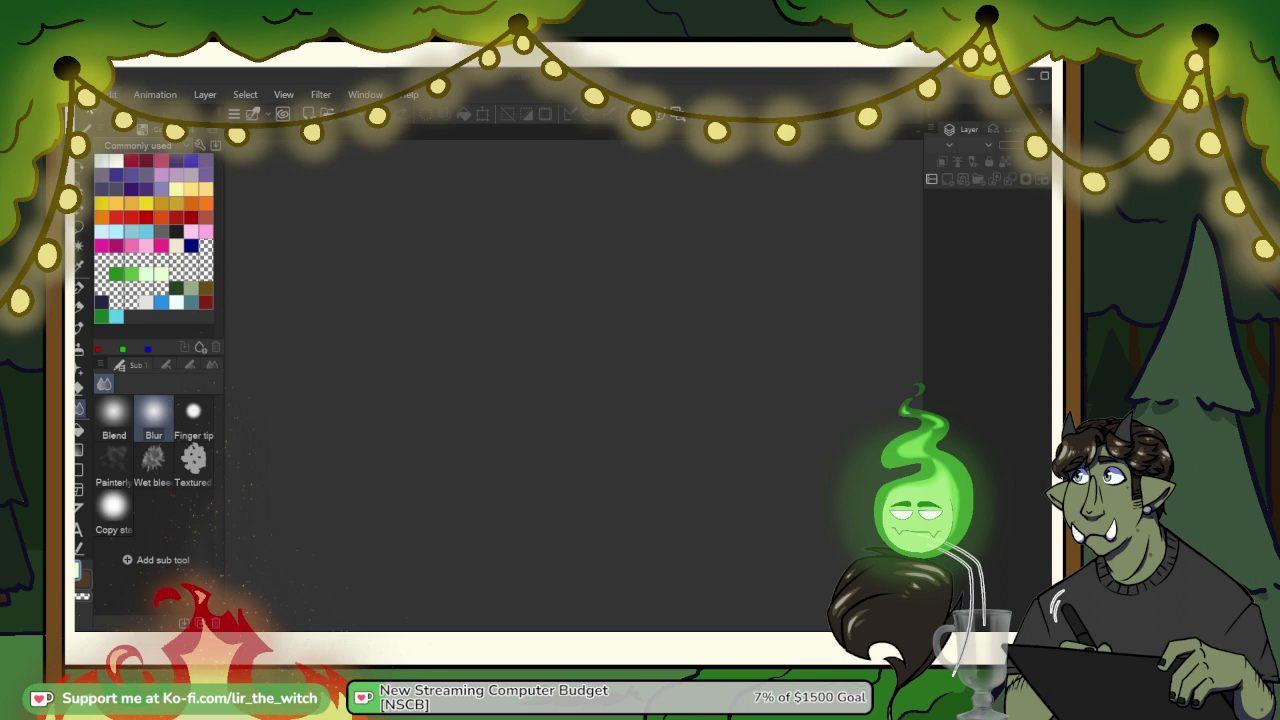
Step: Open the comic page CH 1 Pg 4.clip from the recently used files
left_click(88, 97)
mouse_move(110, 128)
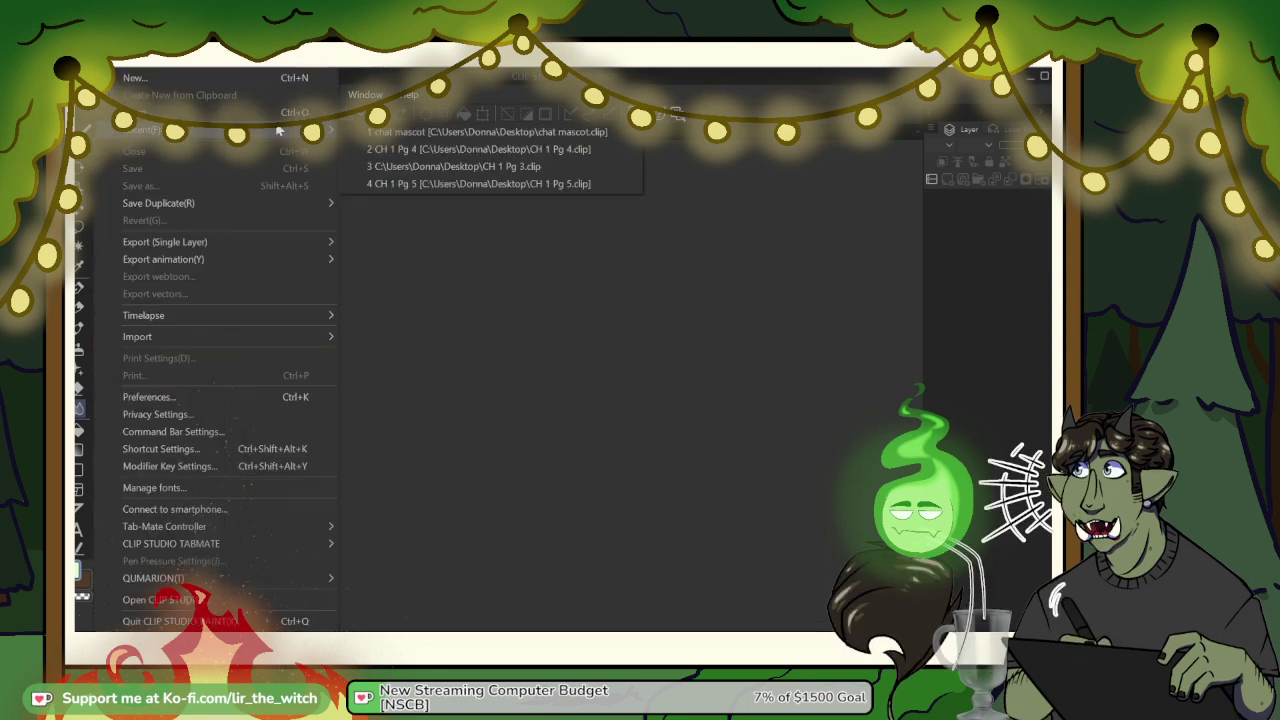
left_click(594, 150)
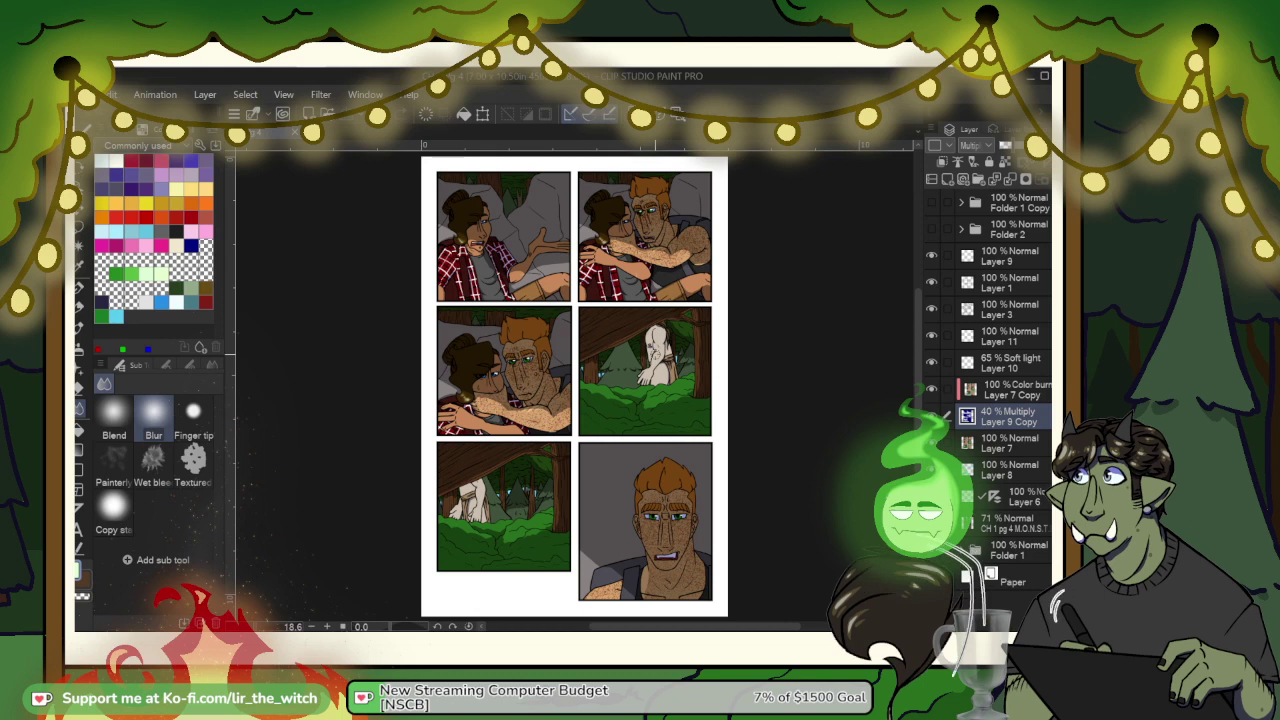
Step: Open the files CH 1 Pg 2, CH 1 Pg 3, CH 1 Pg 5 and CH 1 Pg 6 together from the Desktop folder
left_click(83, 94)
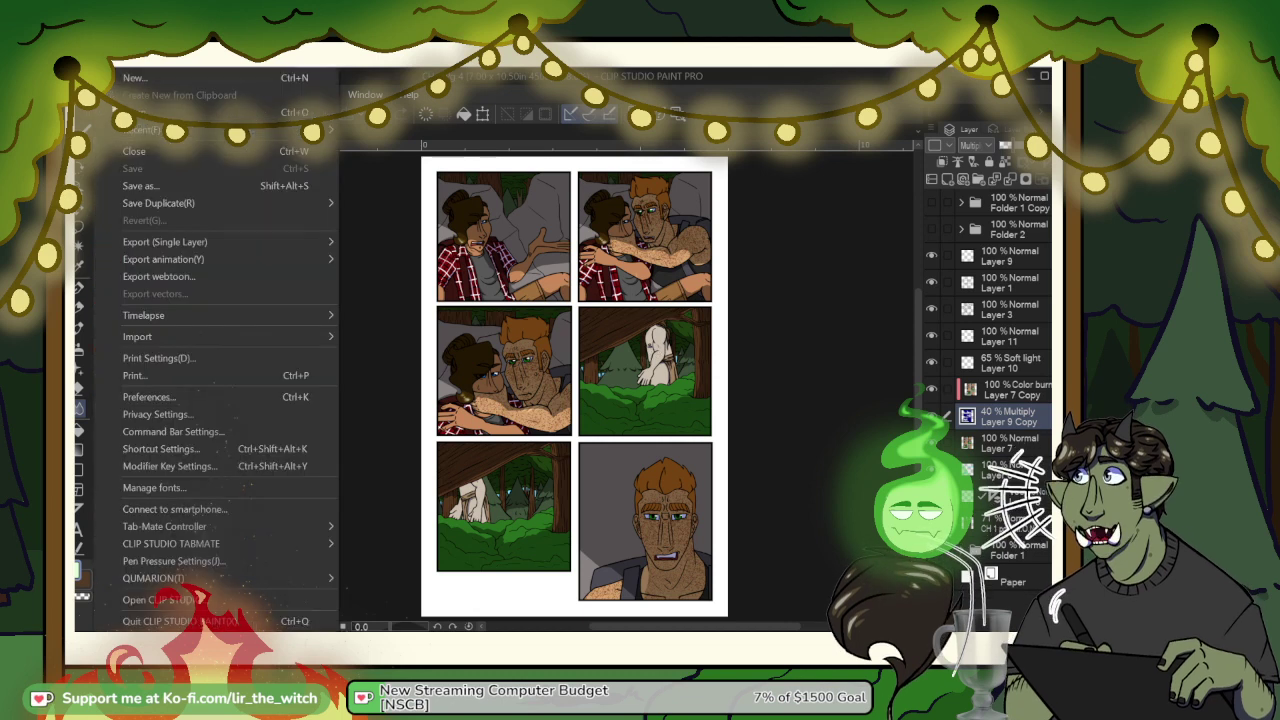
left_click(203, 114)
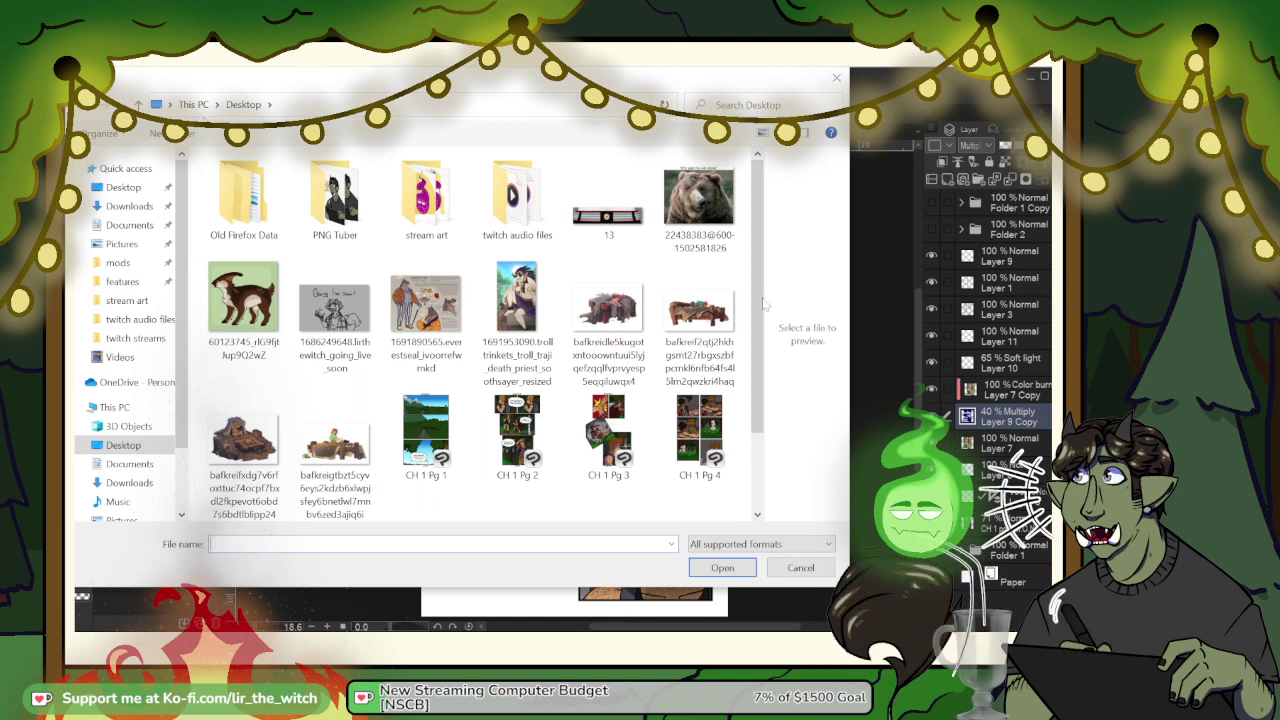
scroll(760, 465, "down", 1)
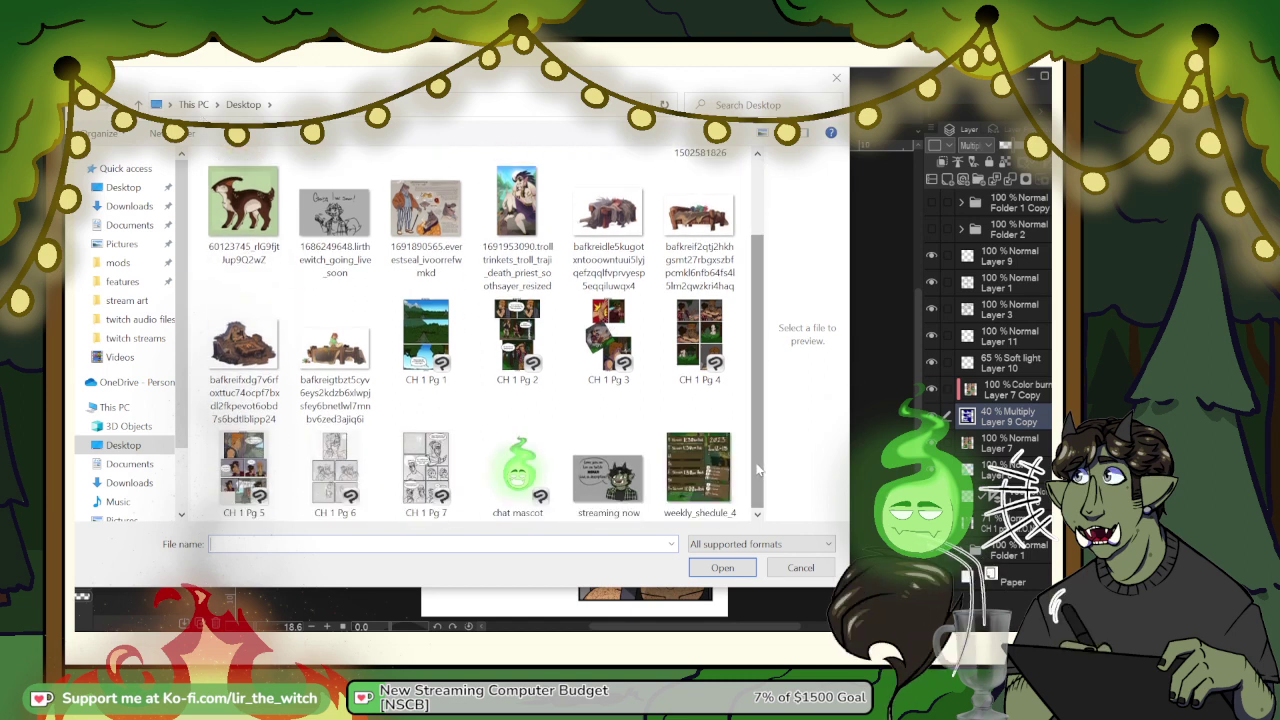
left_click(608, 340)
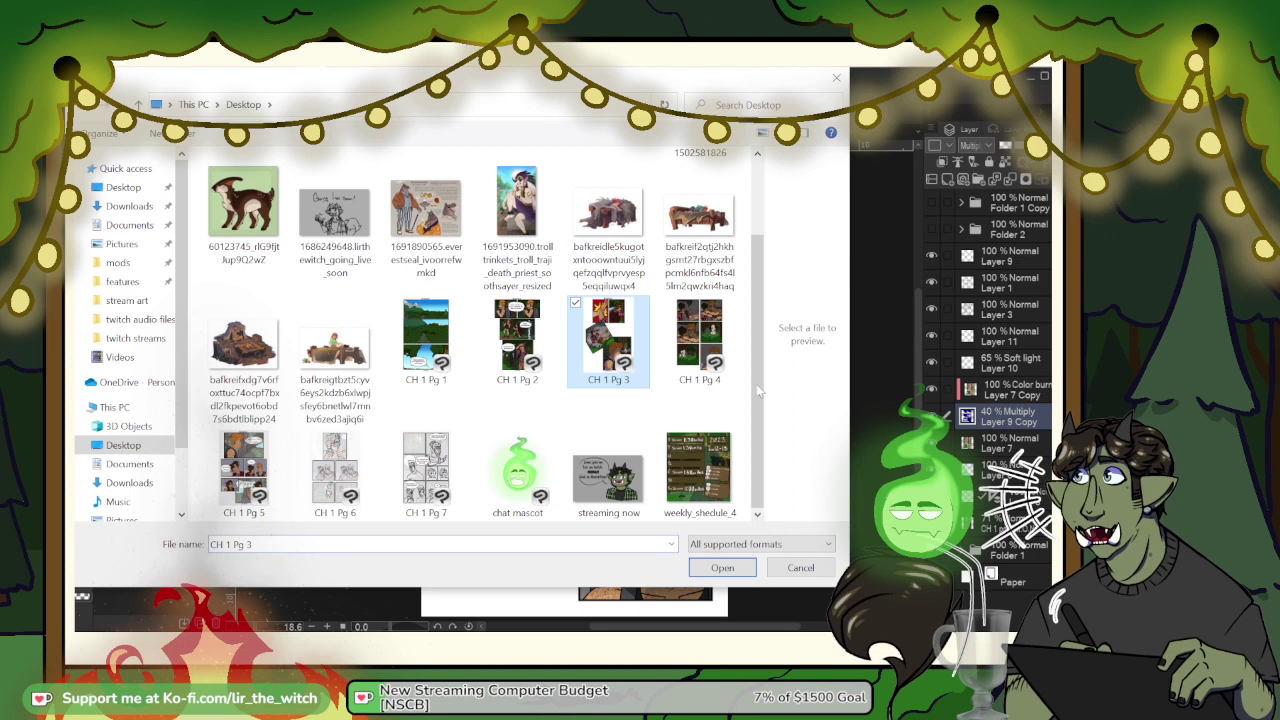
left_click(244, 470, "ctrl")
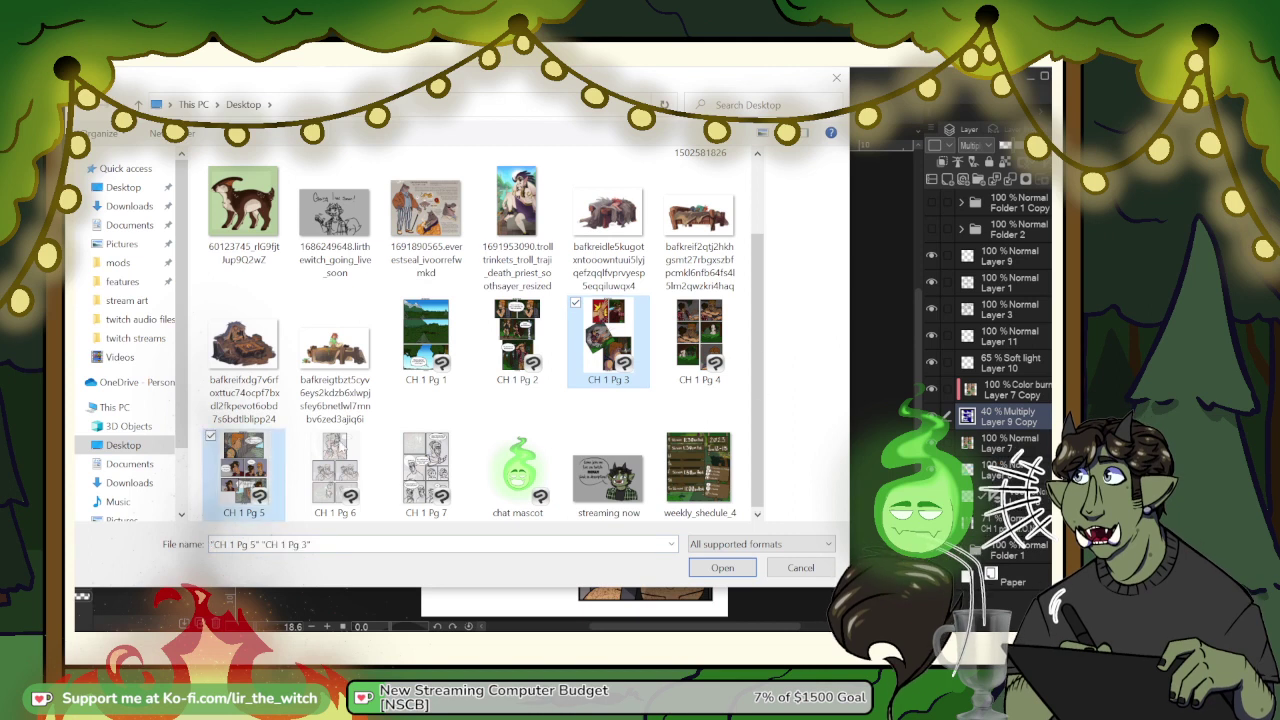
left_click(334, 468, "ctrl")
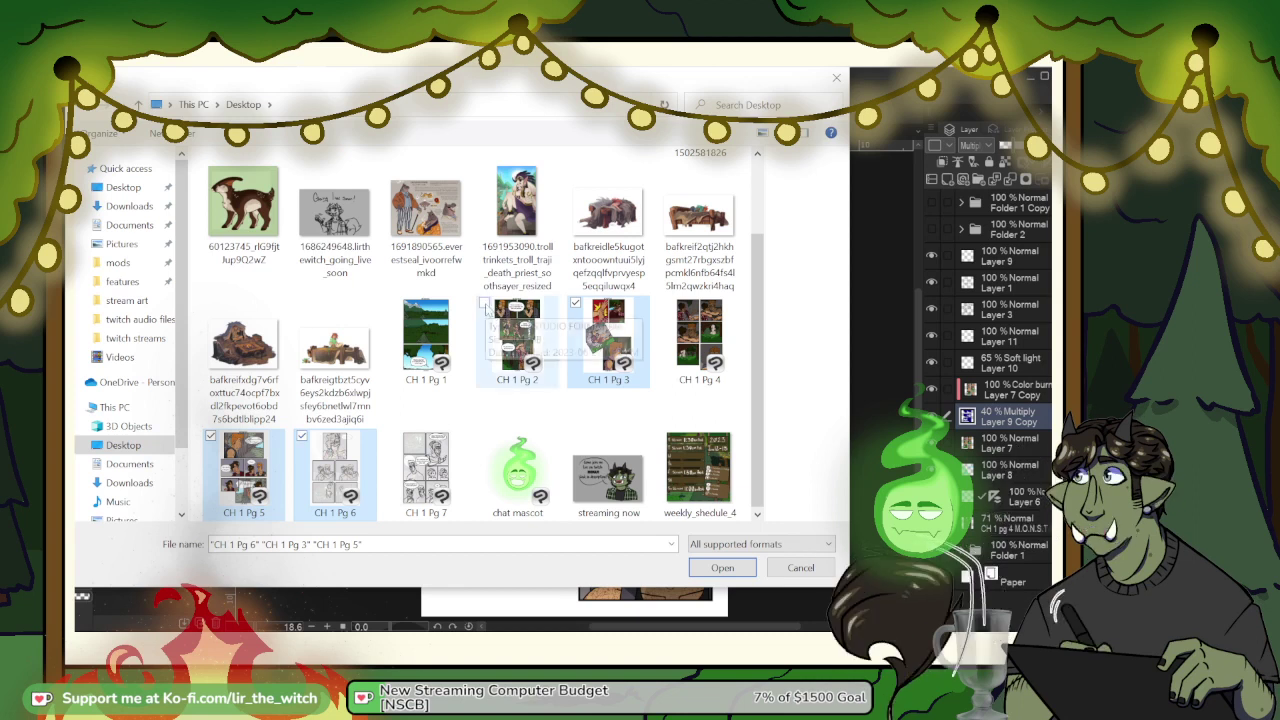
left_click(488, 312, "ctrl")
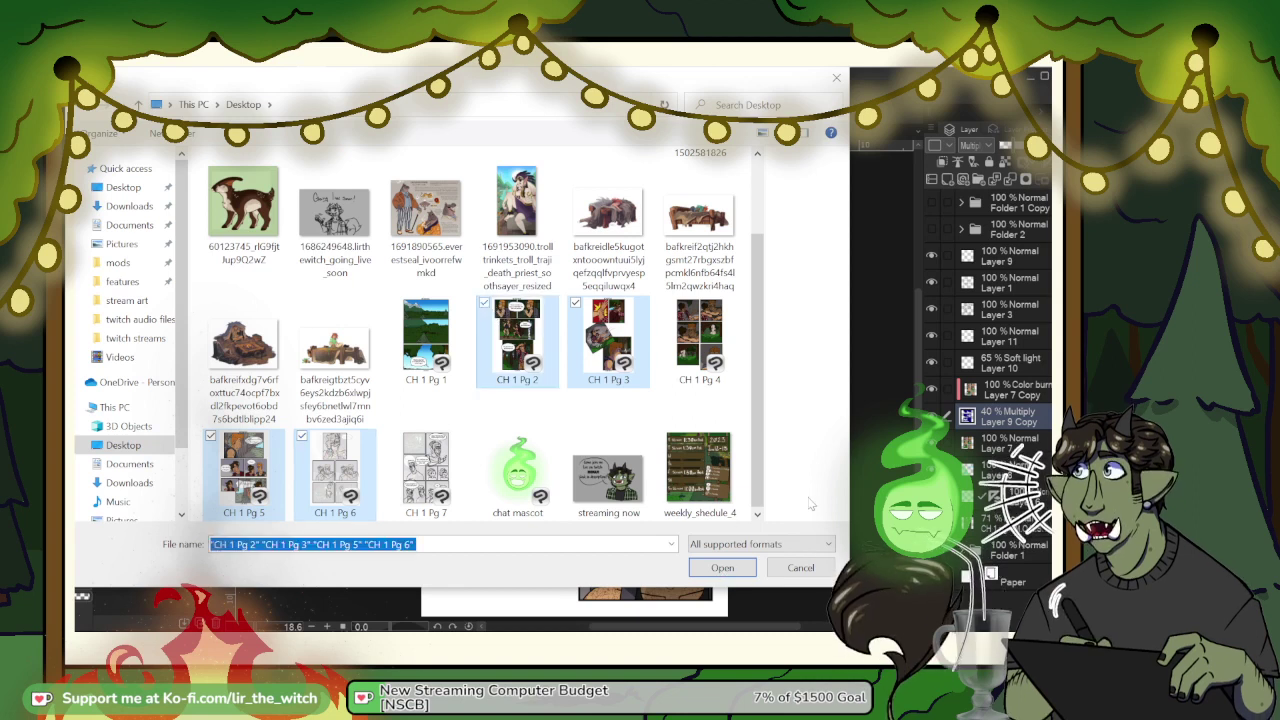
key("Return")
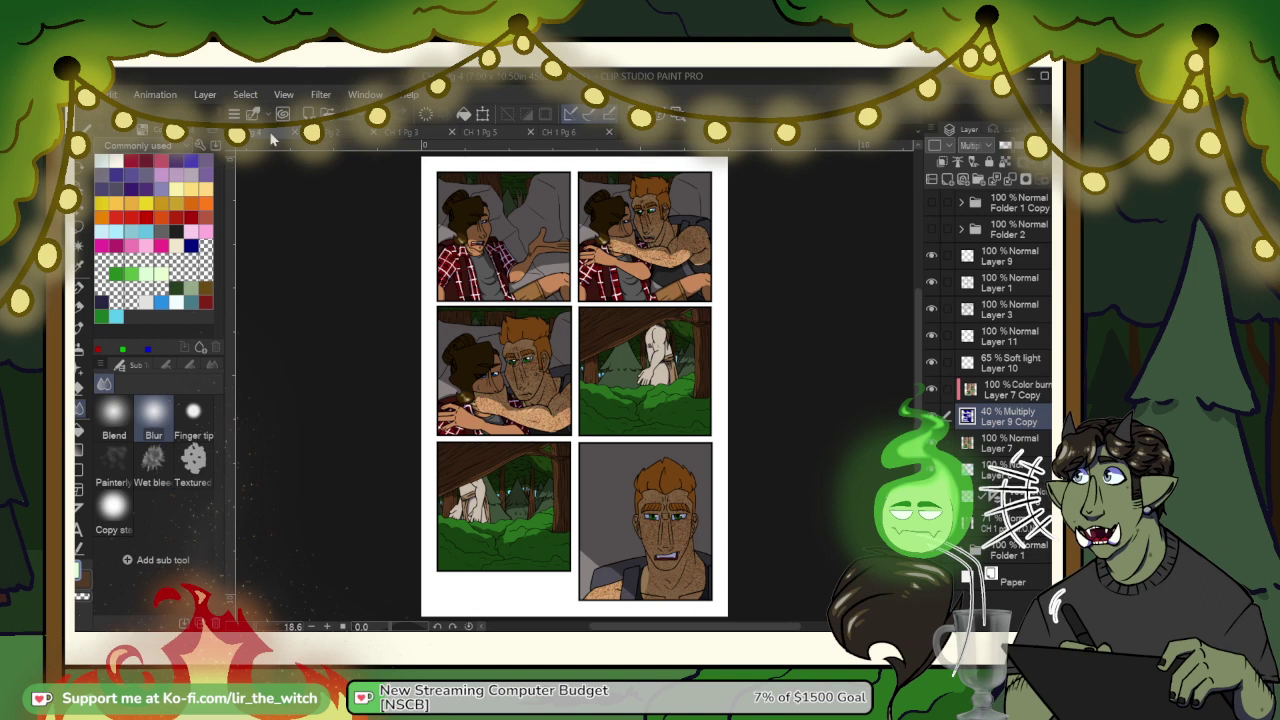
Step: Reorder the open documents so CH 1 Pg 4 sits between Pg 3 and Pg 5, and bring up CH 1 Pg 2
left_click_drag(270, 133, 449, 135)
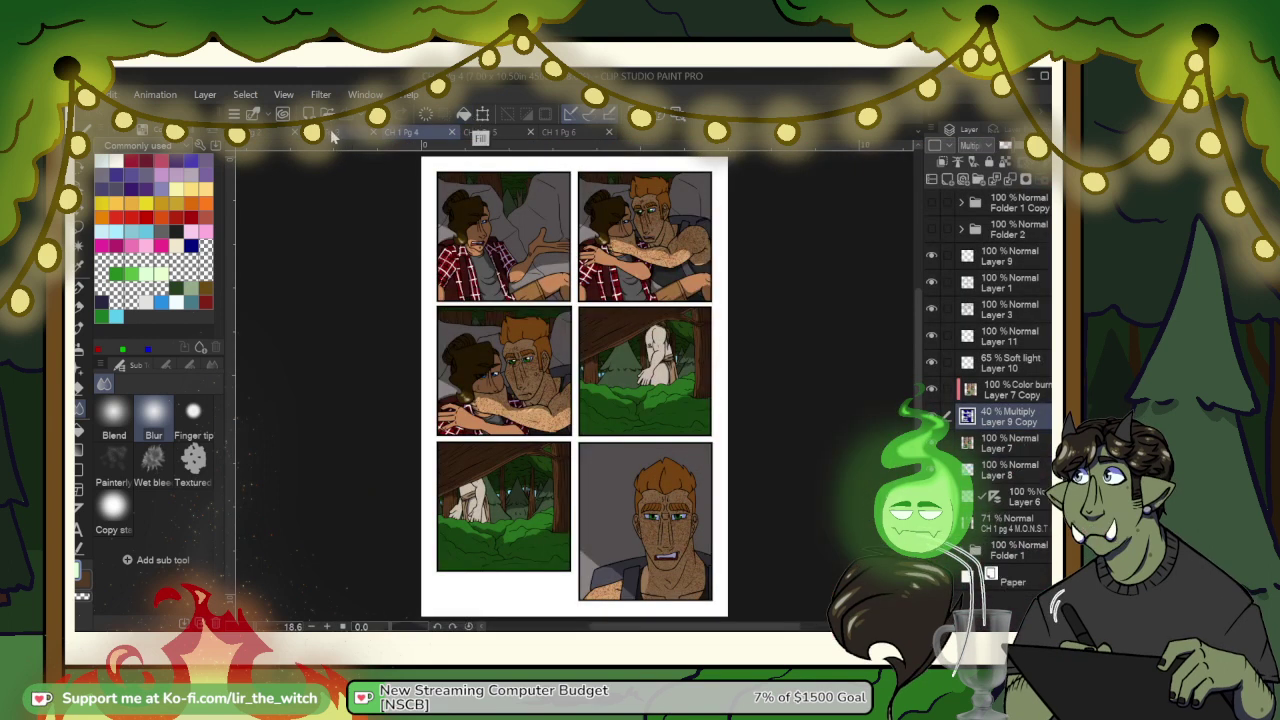
left_click(333, 137)
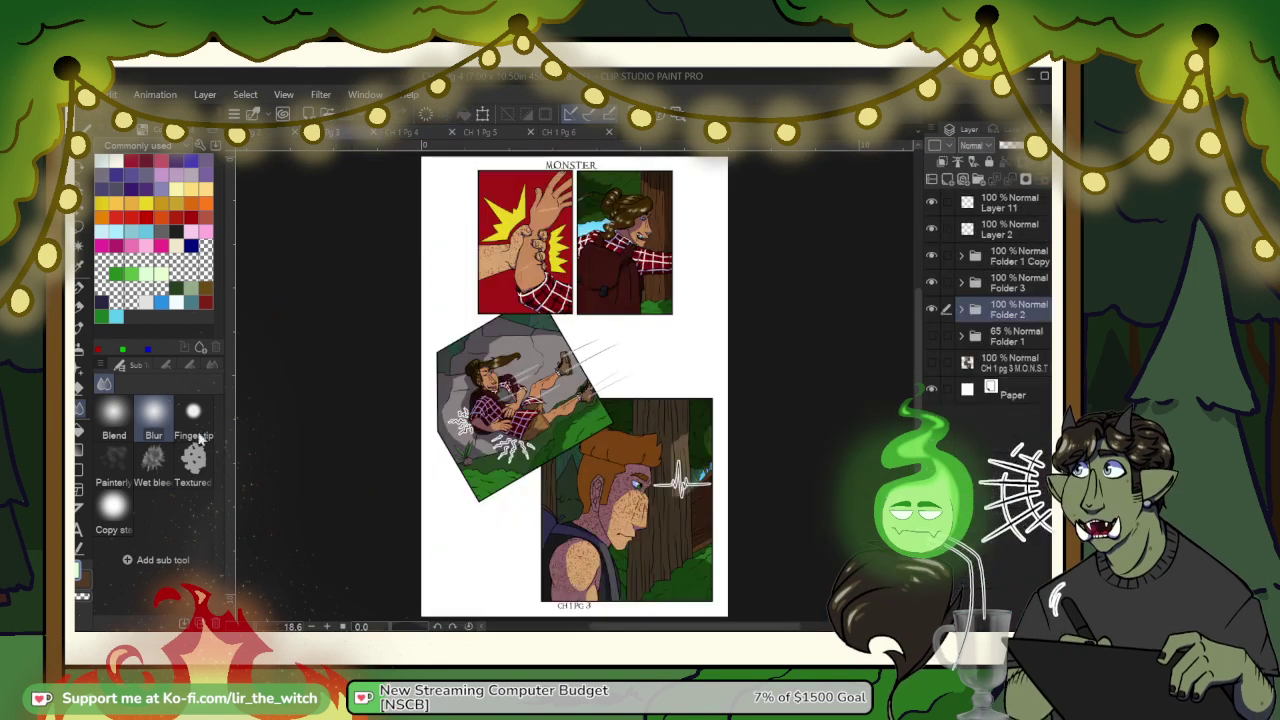
left_click(255, 136)
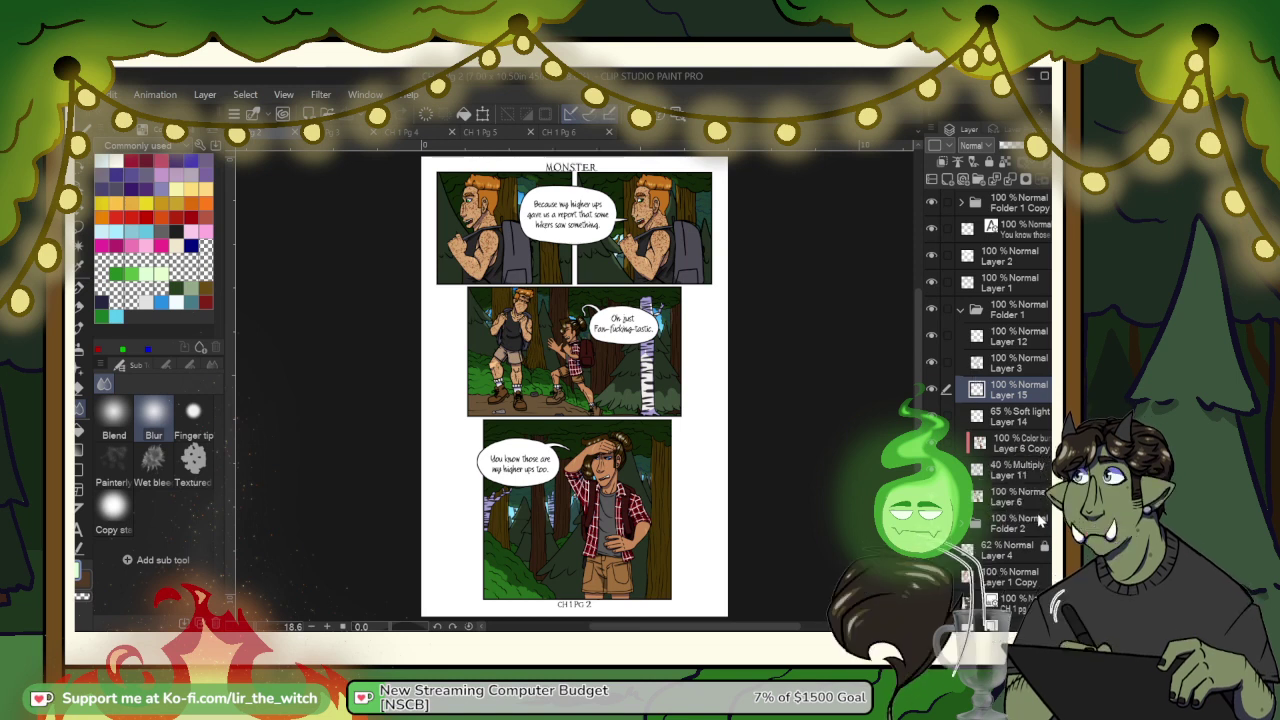
Step: Collapse Folder 1, expand Folder 2, and turn off the background's Color burn and 40% Multiply shading layers on page 2
left_click(933, 577)
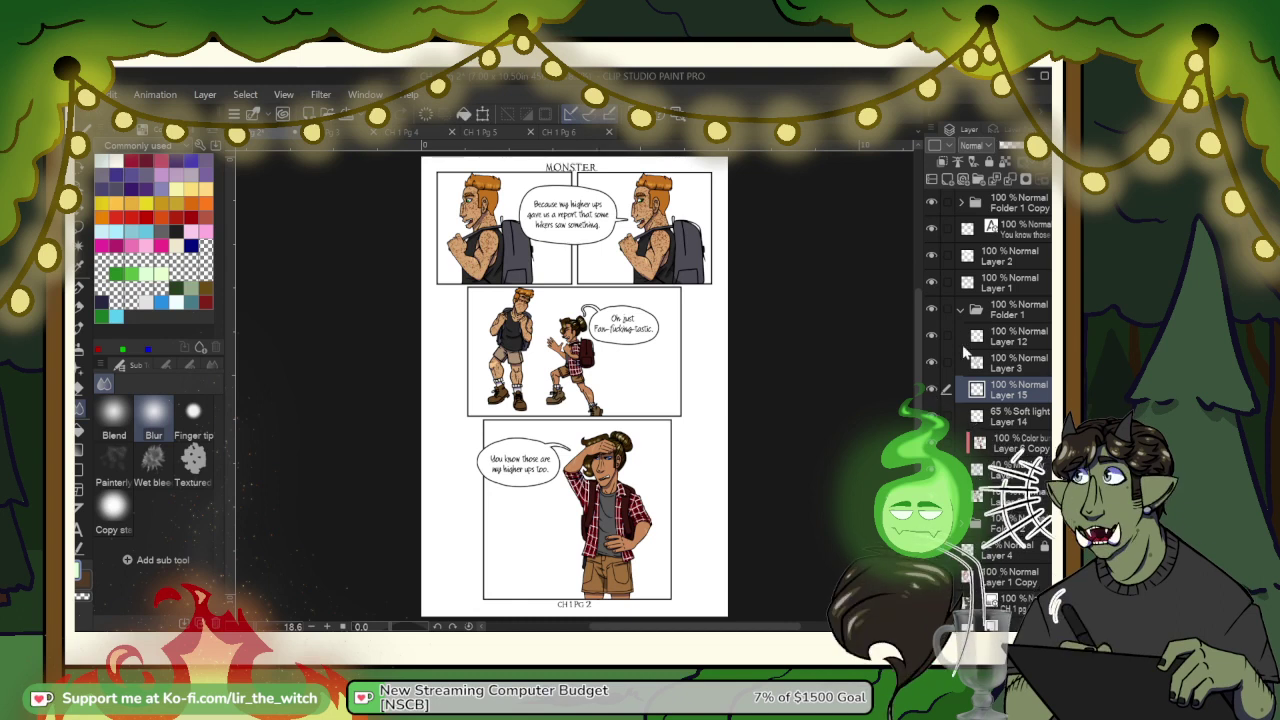
left_click(959, 311)
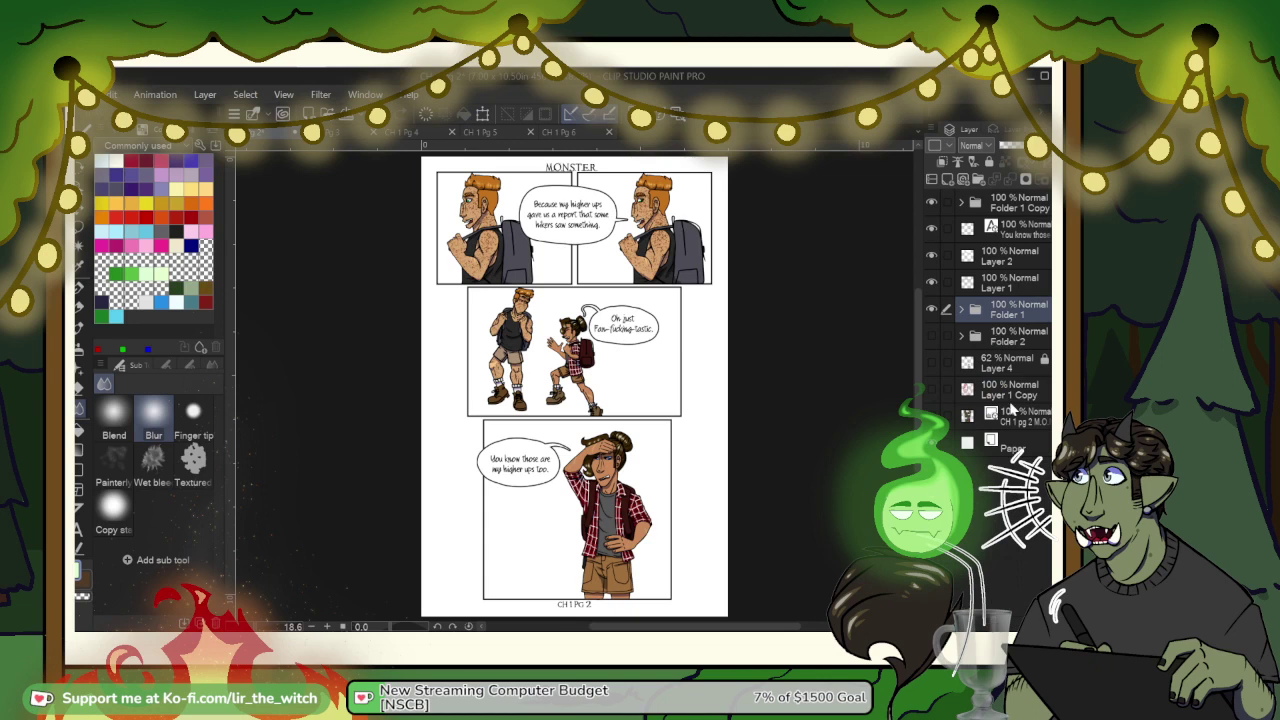
left_click(961, 338)
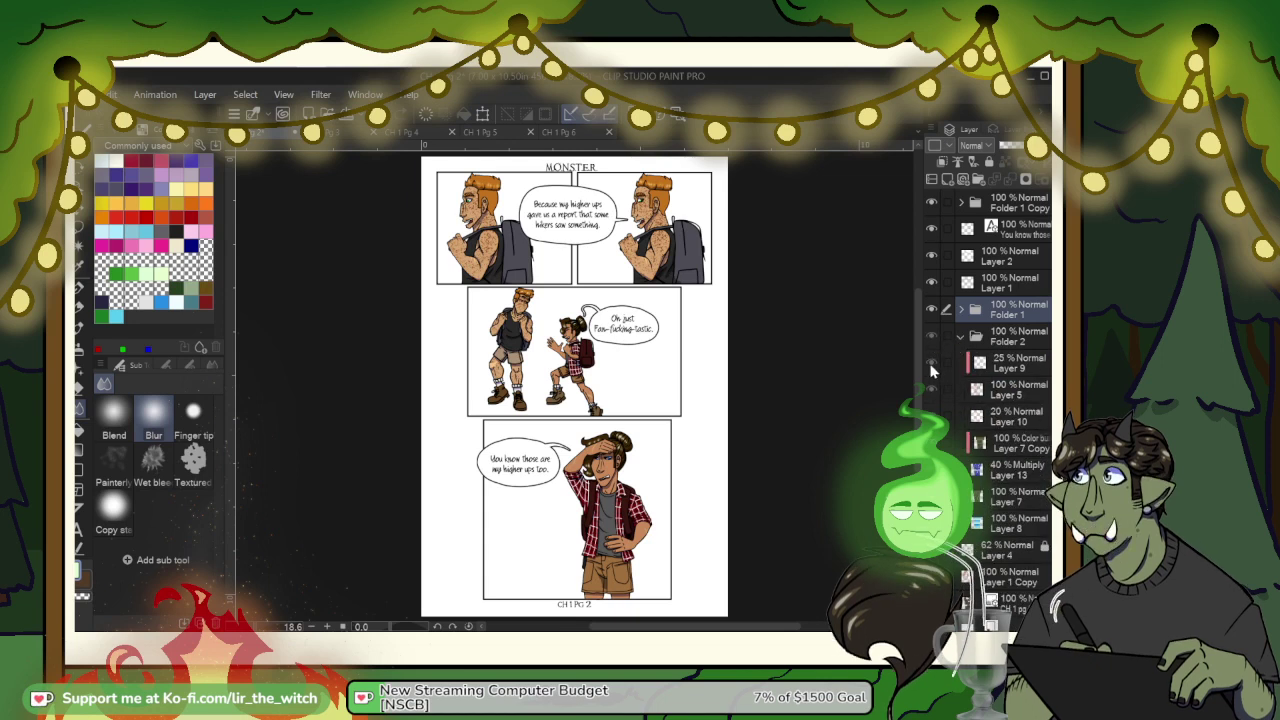
left_click(931, 389)
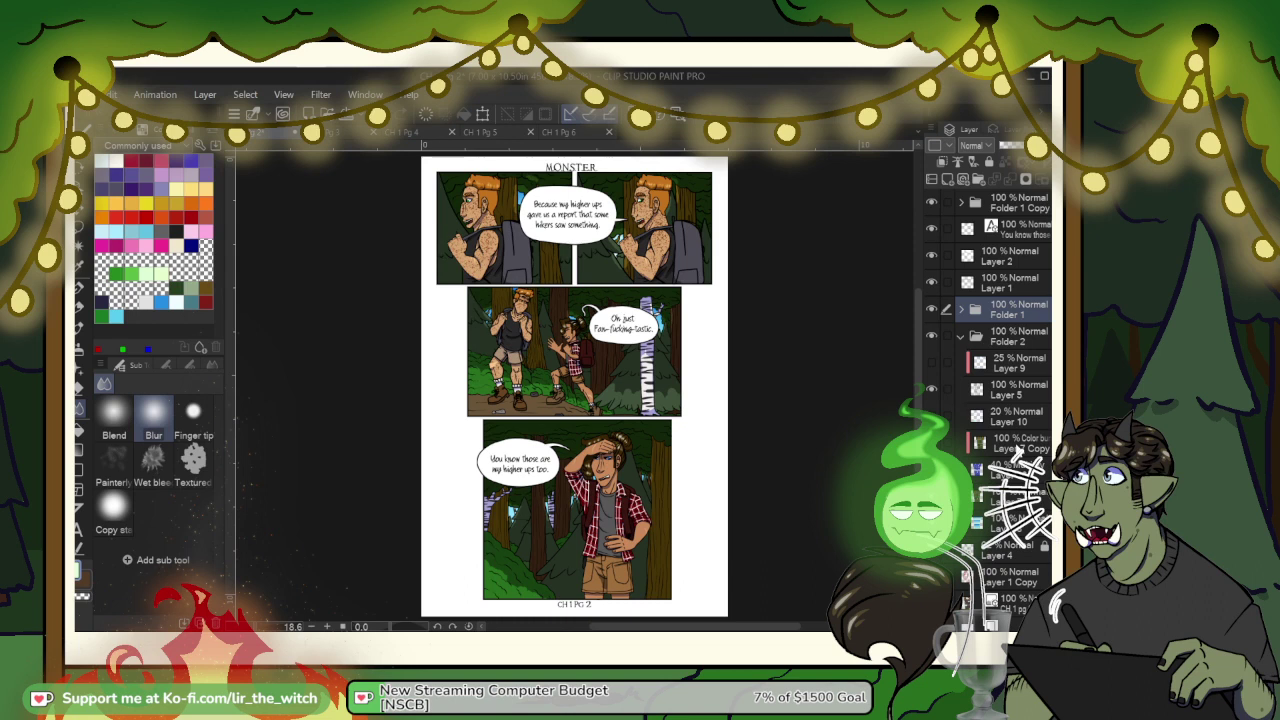
left_click(931, 469)
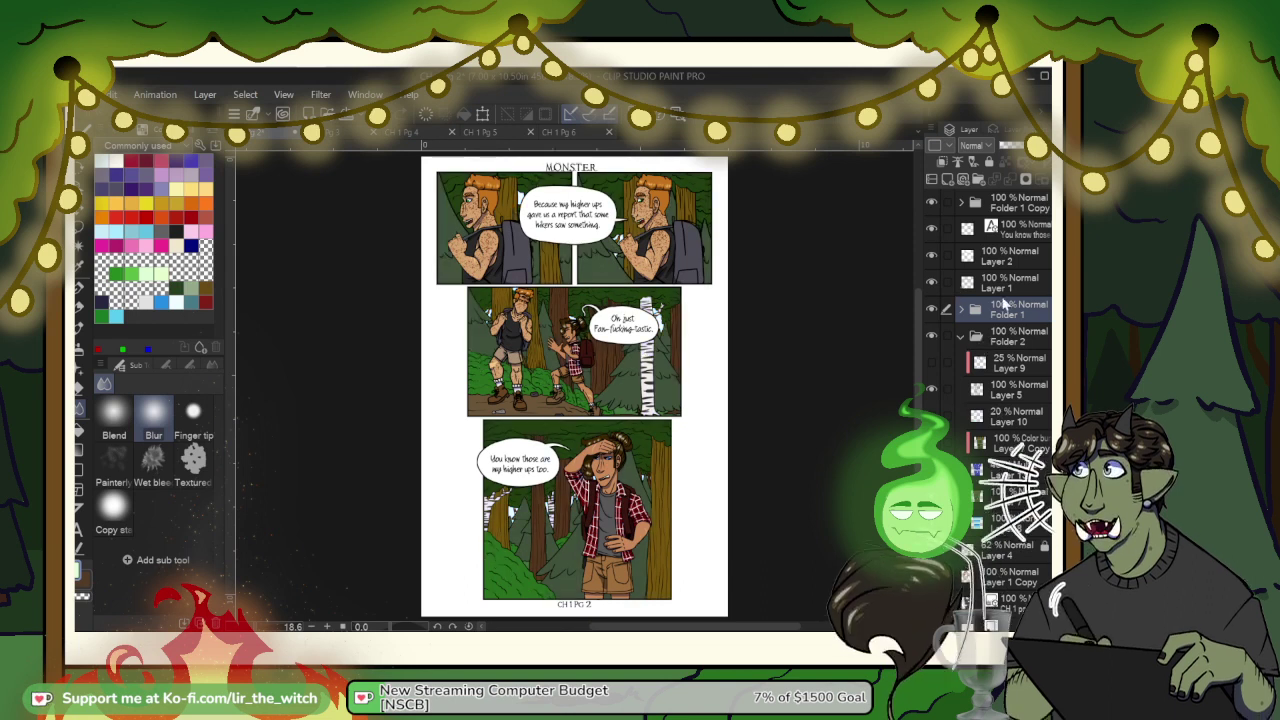
Step: Hide Folder 1, Folder 1 Copy, the dialogue text layer and Layer 2 so only the page 2 background art shows
left_click(931, 336)
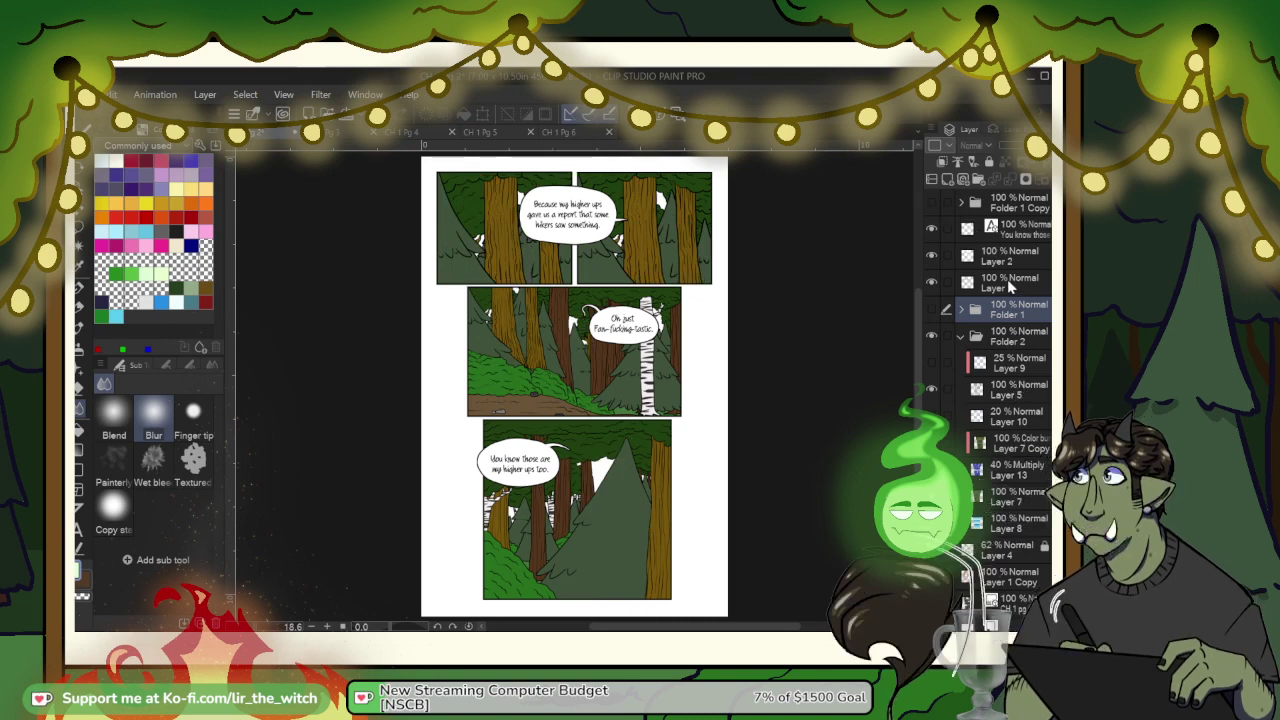
left_click(931, 230)
left_click(931, 255)
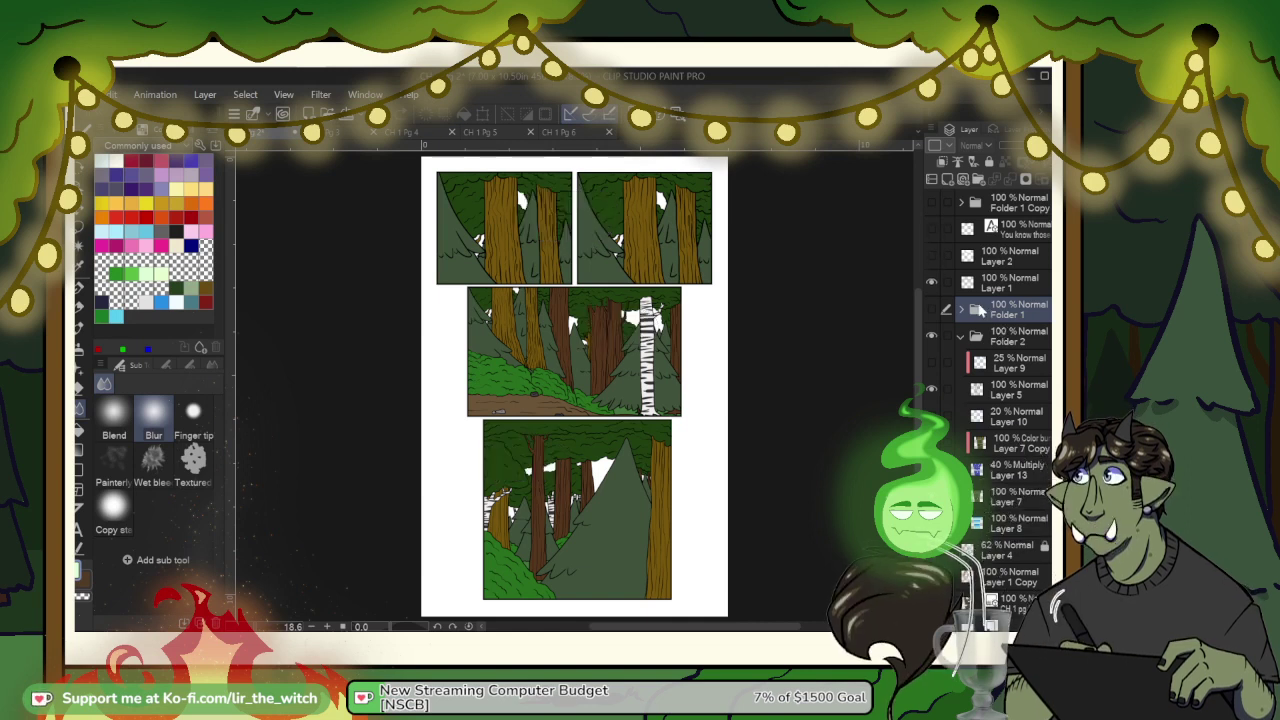
Step: Show Layer 9 and Layer 10 inside Folder 2 and set both layers to 100% opacity
scroll(519, 193, "up", 3)
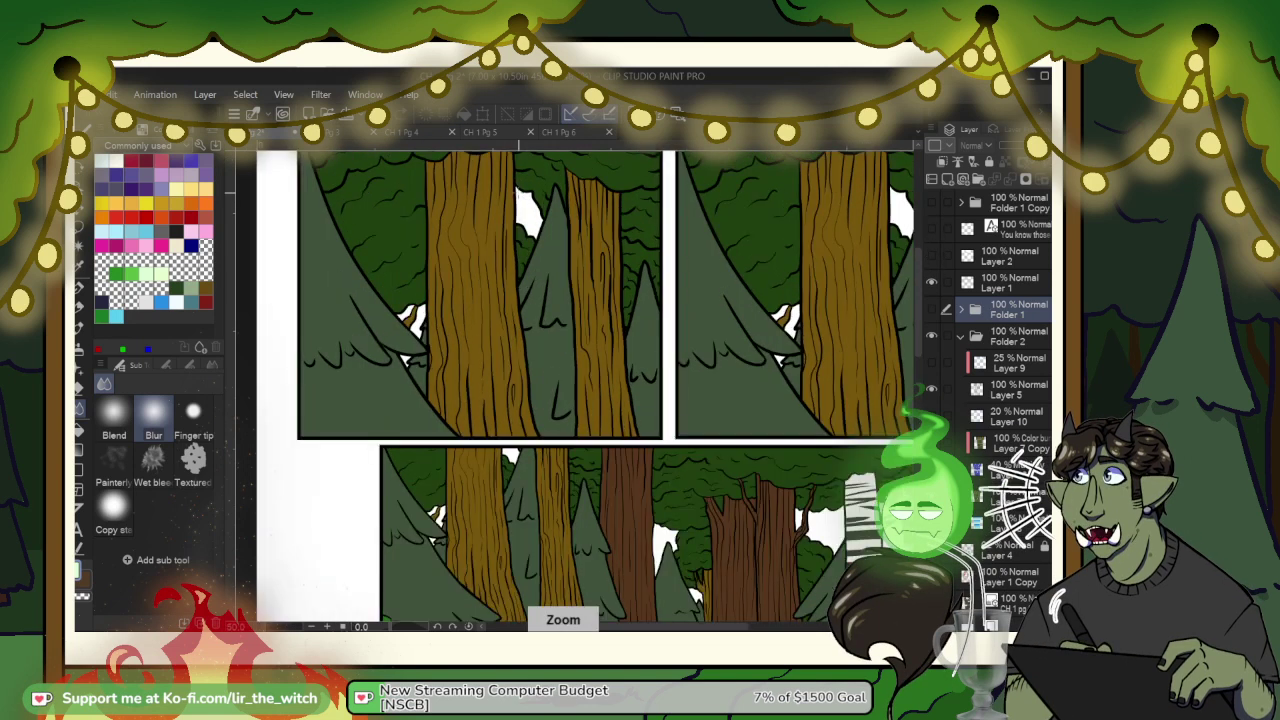
left_click(931, 364)
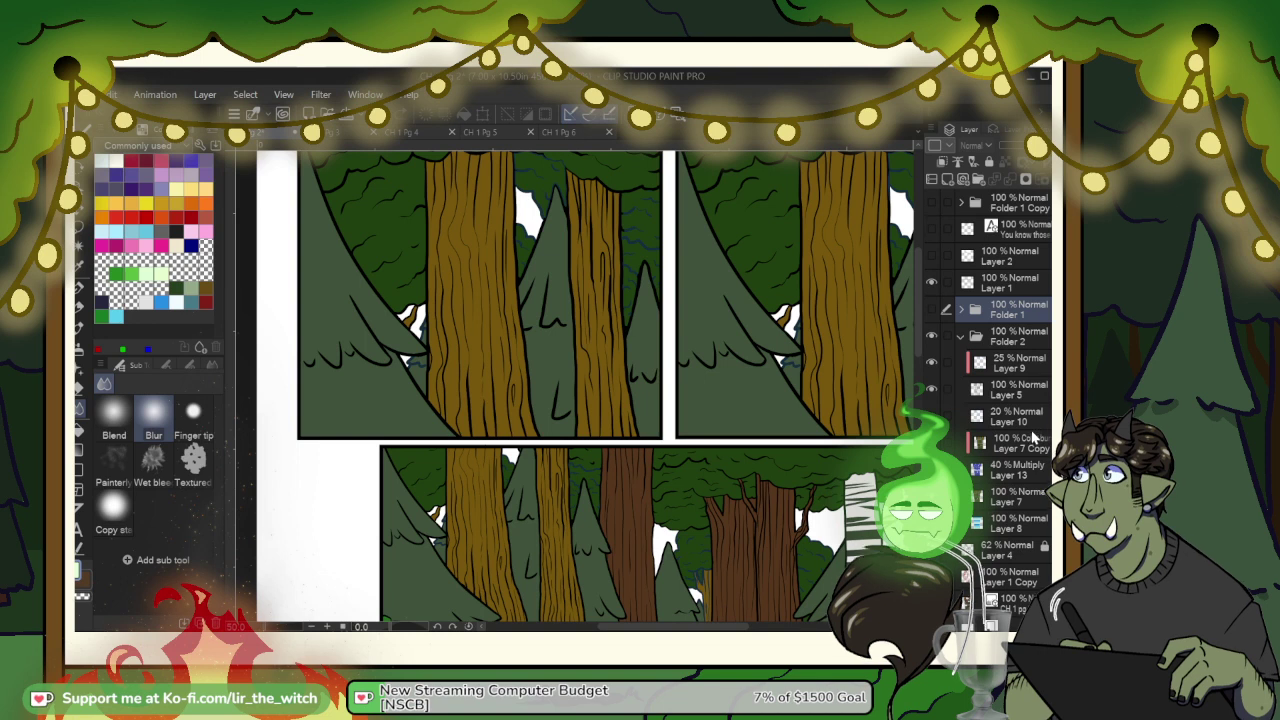
left_click(931, 416)
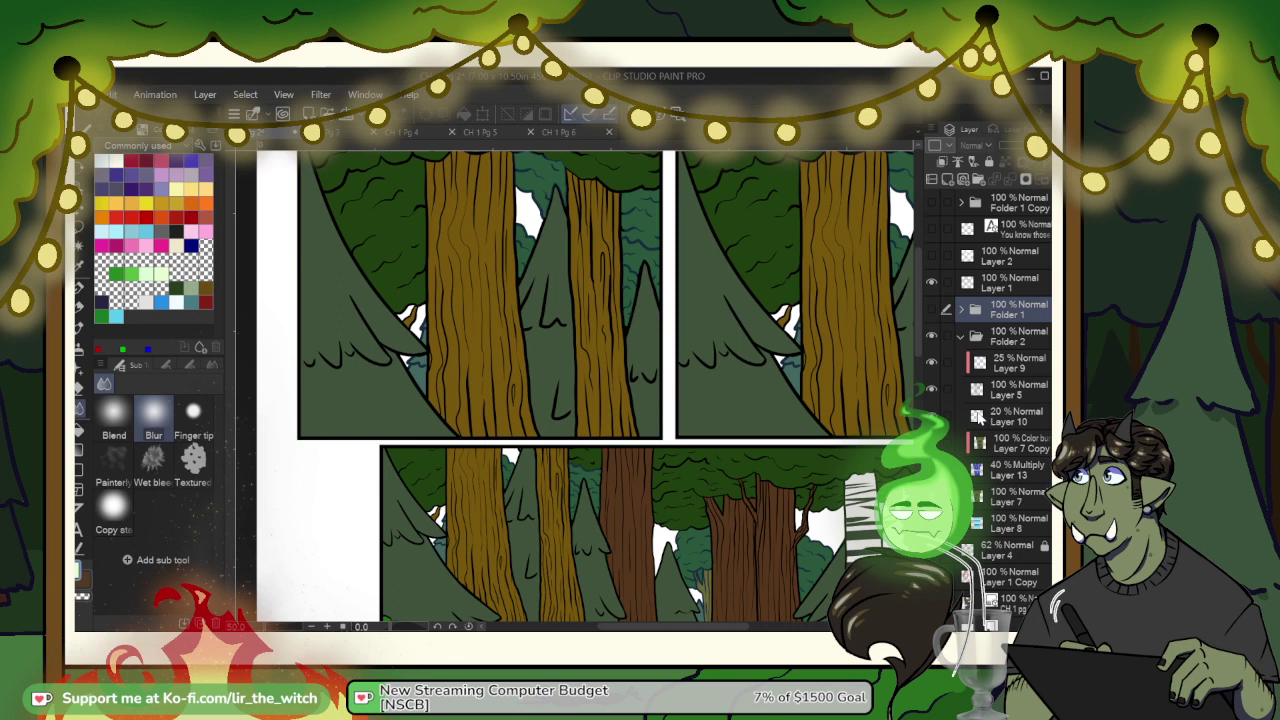
left_click(1020, 415)
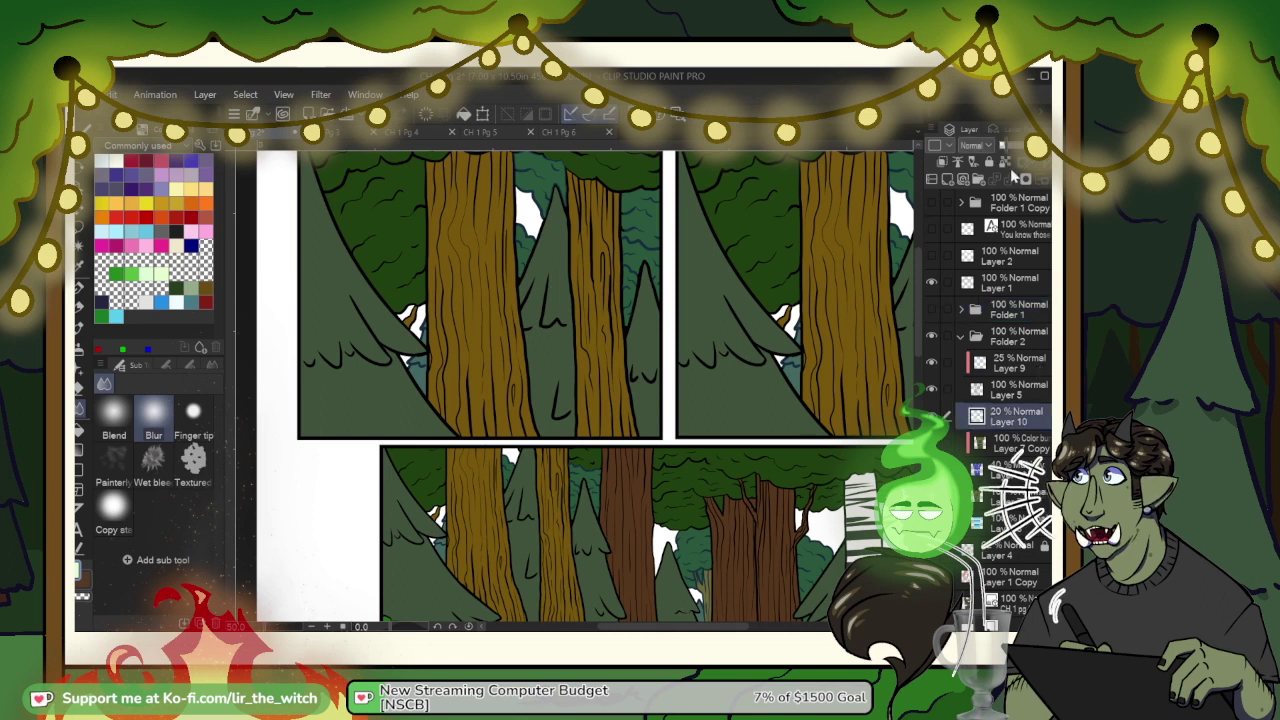
left_click(1038, 147)
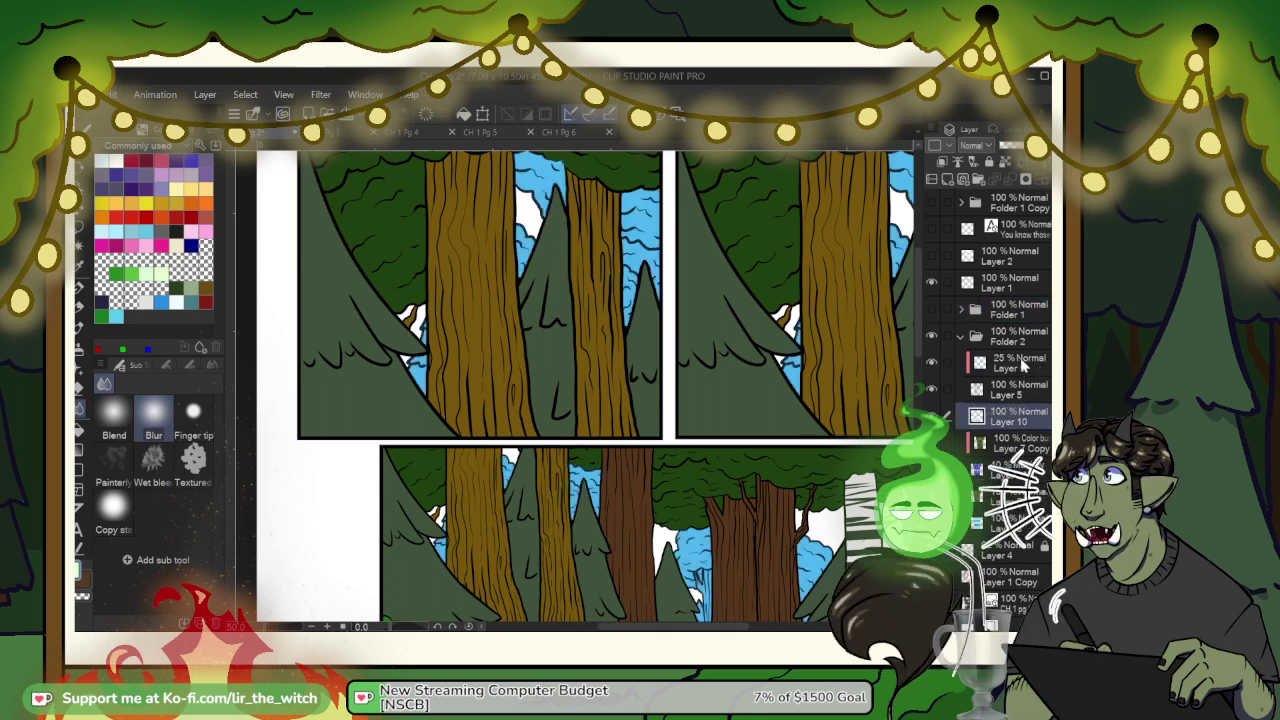
left_click(1021, 365)
left_click(1036, 147)
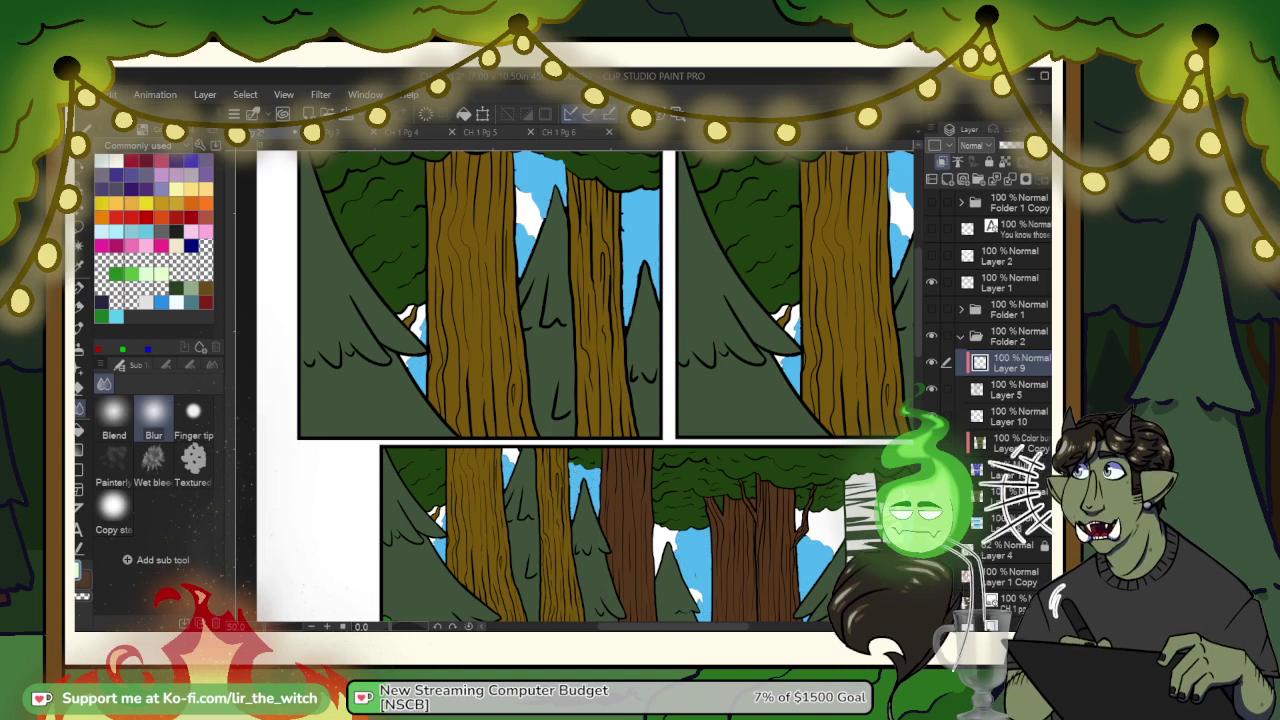
Step: Sample the light blue between the trees in the first panel, store it in the color set, and switch to CH 1 Pg 4
right_click(548, 177)
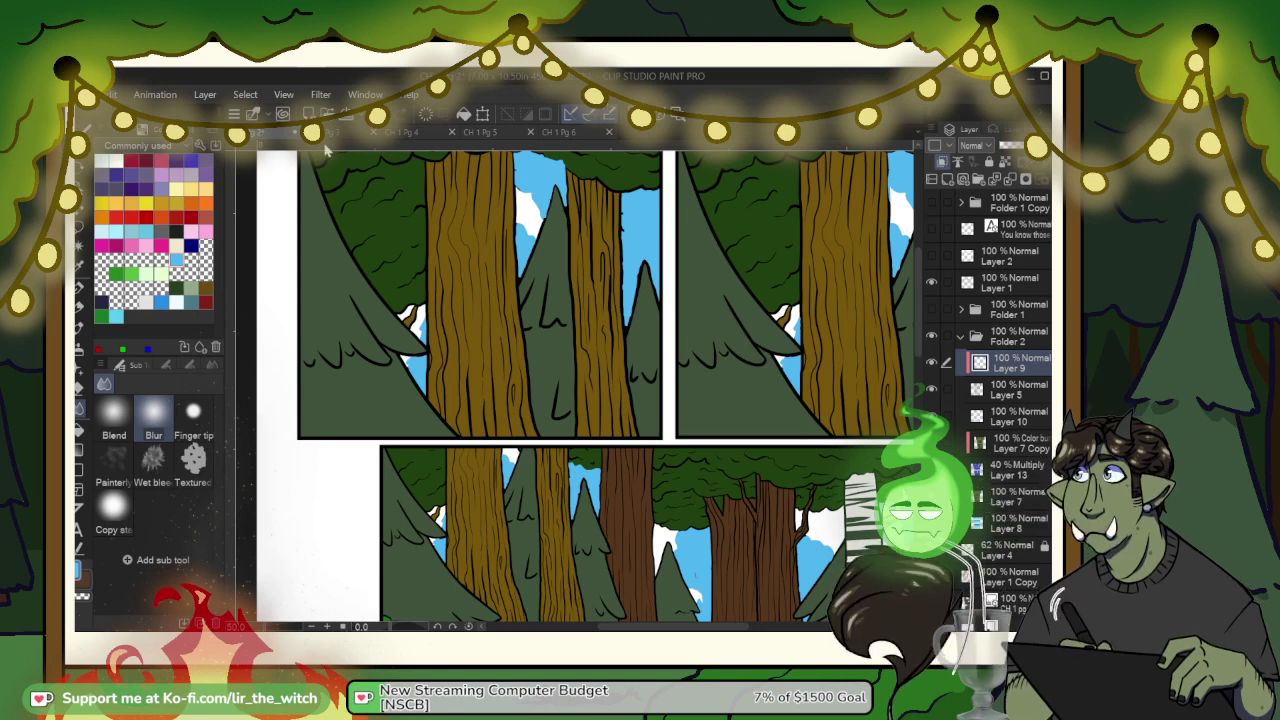
left_click(360, 136)
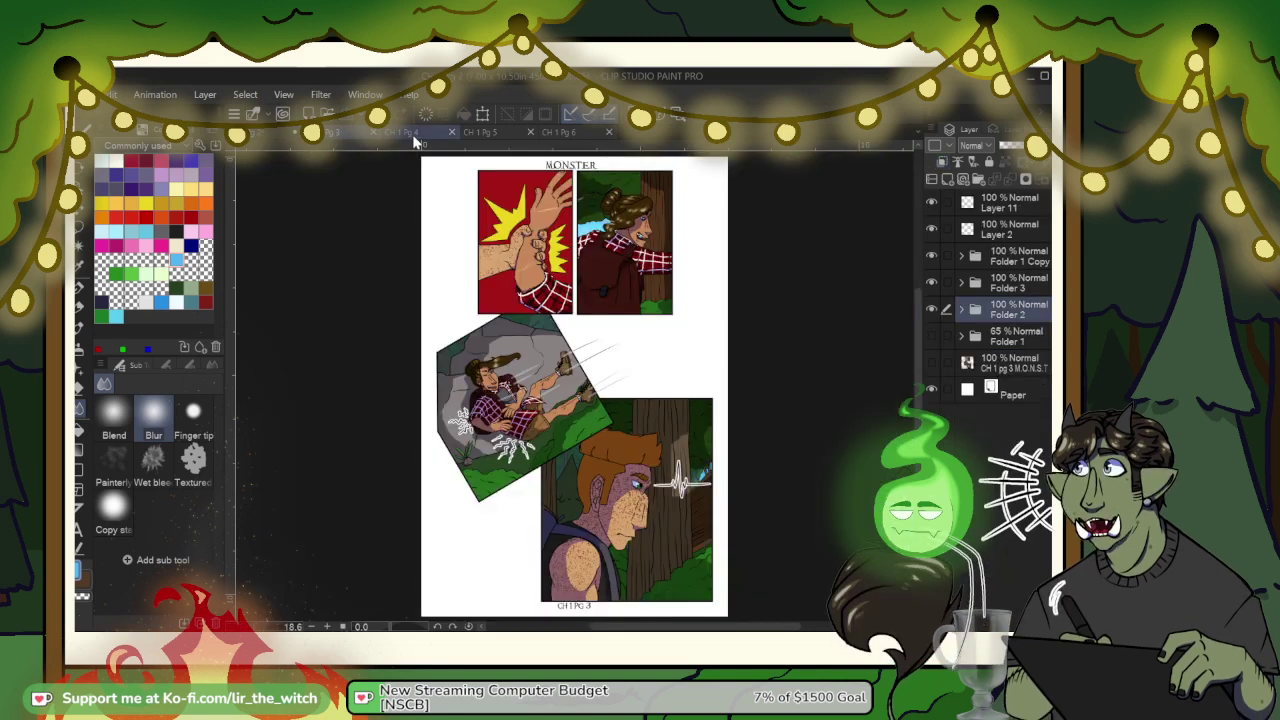
left_click(465, 138)
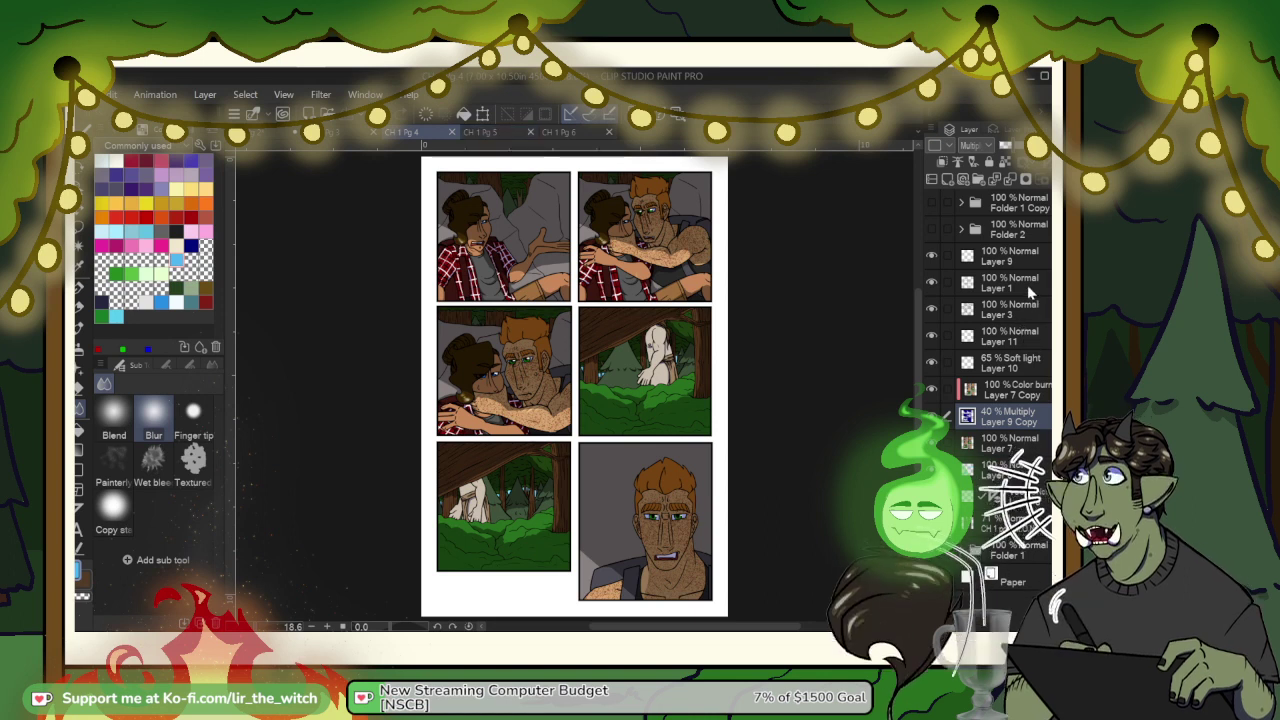
Step: Add a new raster layer clipped to the line art on Layer 3 and set its opacity to 20%
left_click(930, 314)
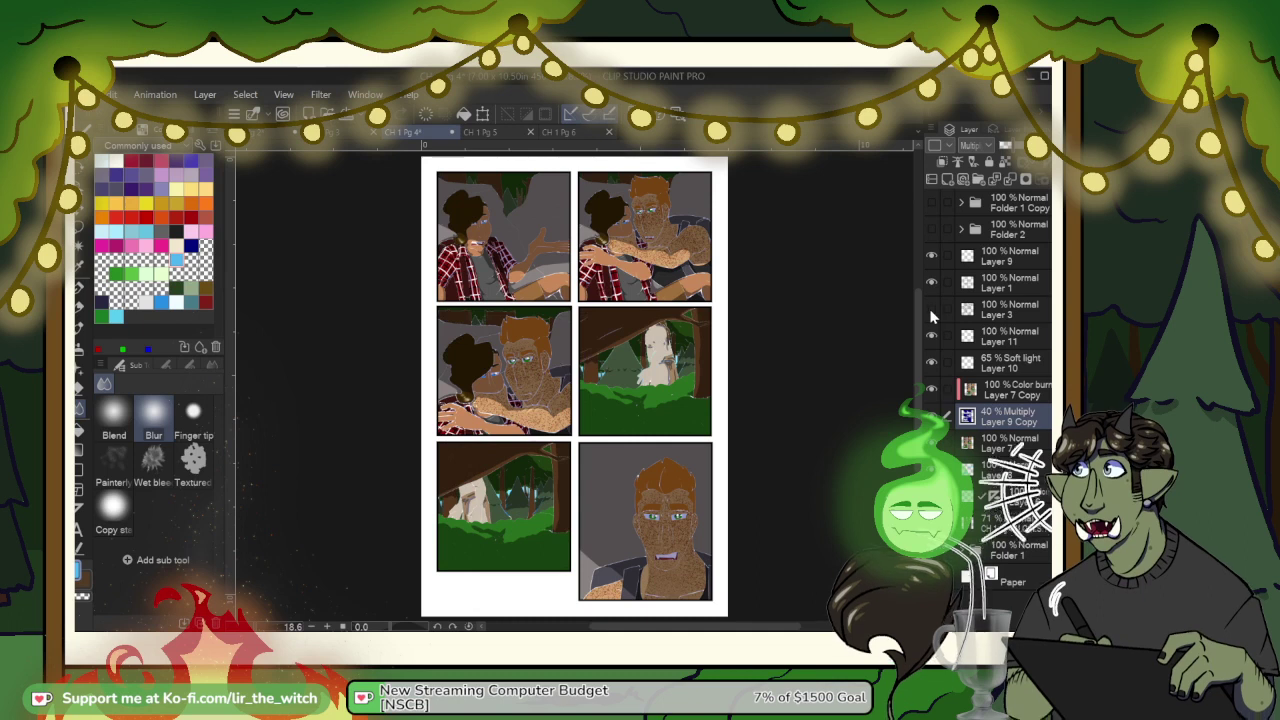
key("ctrl+z")
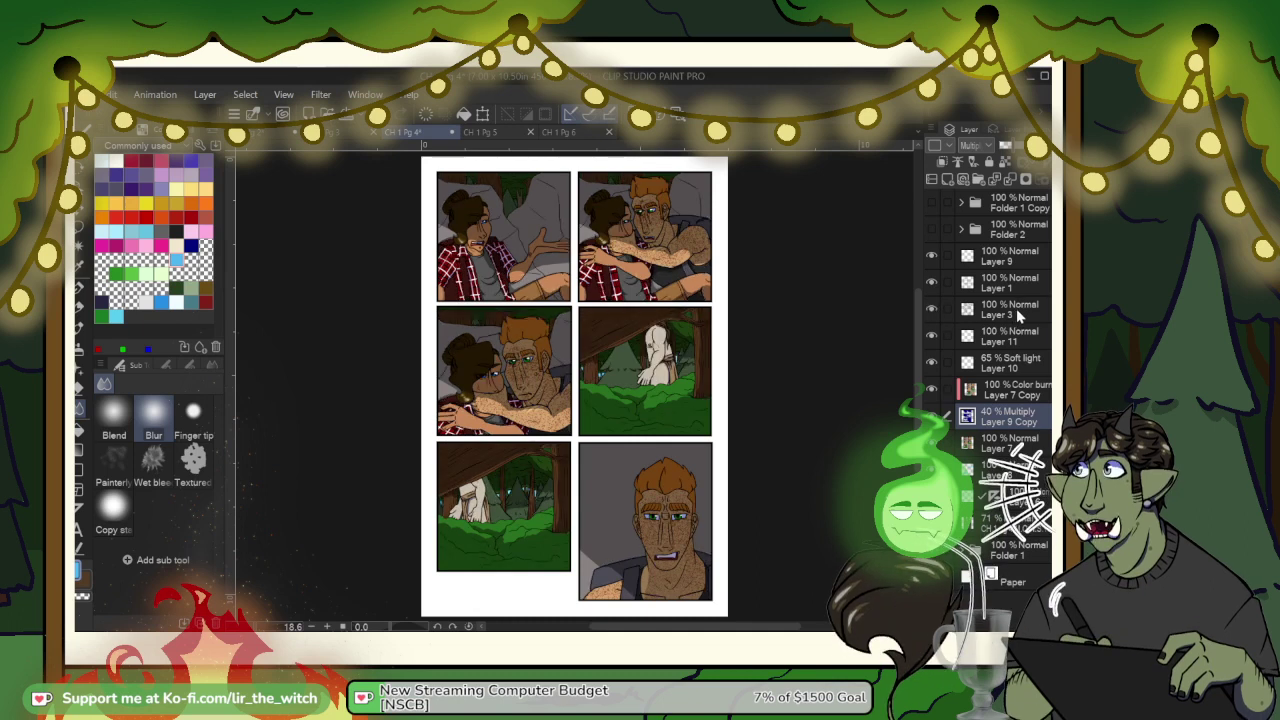
left_click(1016, 308)
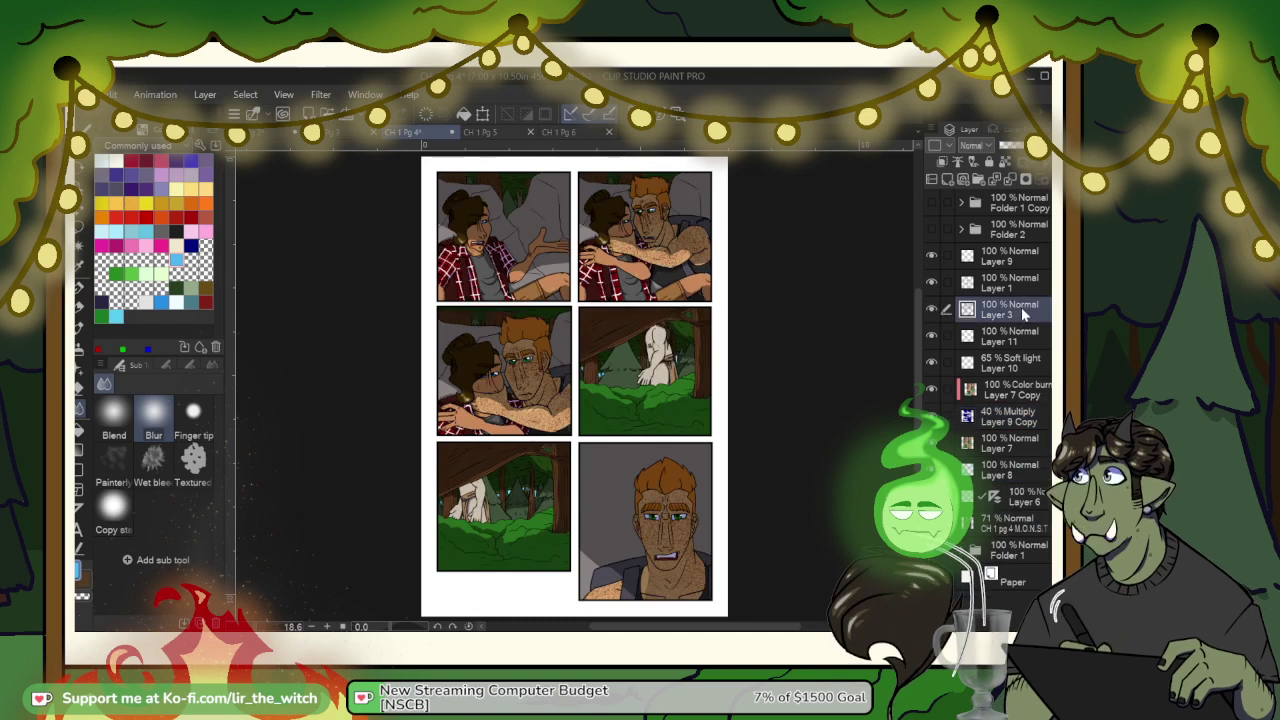
left_click(944, 163)
key("ctrl+alt+g")
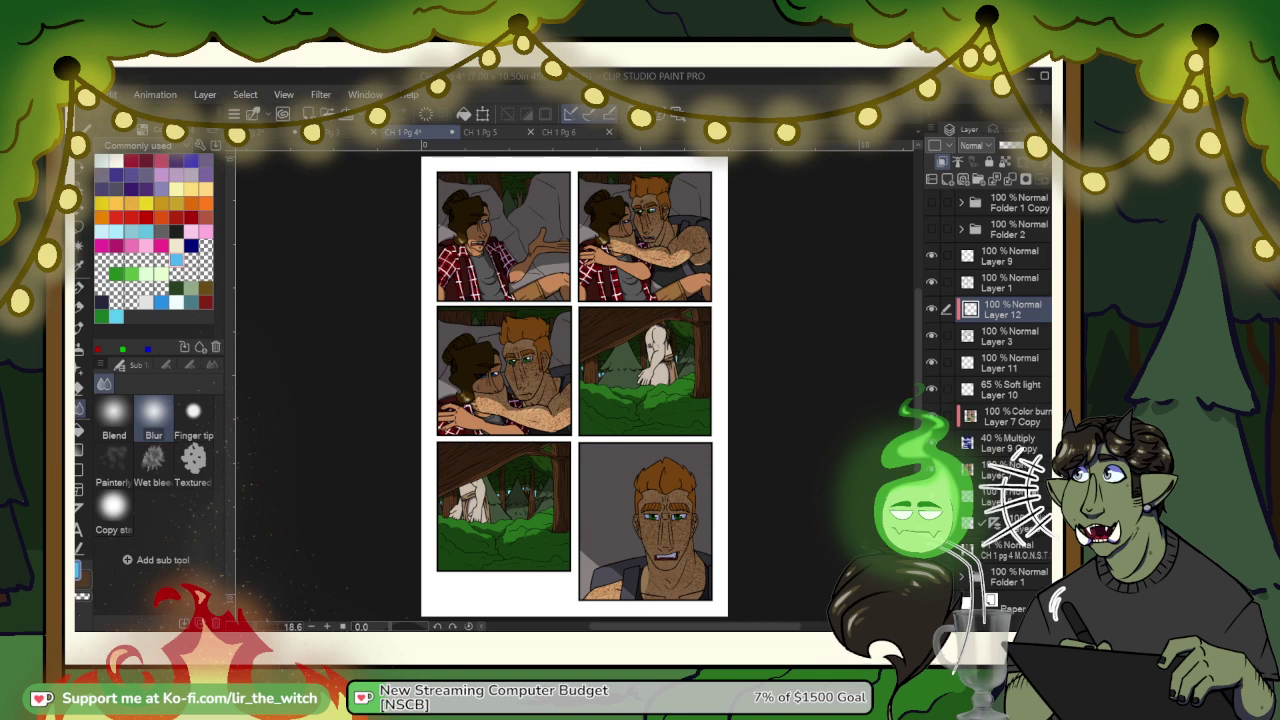
left_click(1005, 146)
Step: Hide Layer 3 and show it again to check which background line art it holds in the first panel
scroll(501, 181, "up", 1)
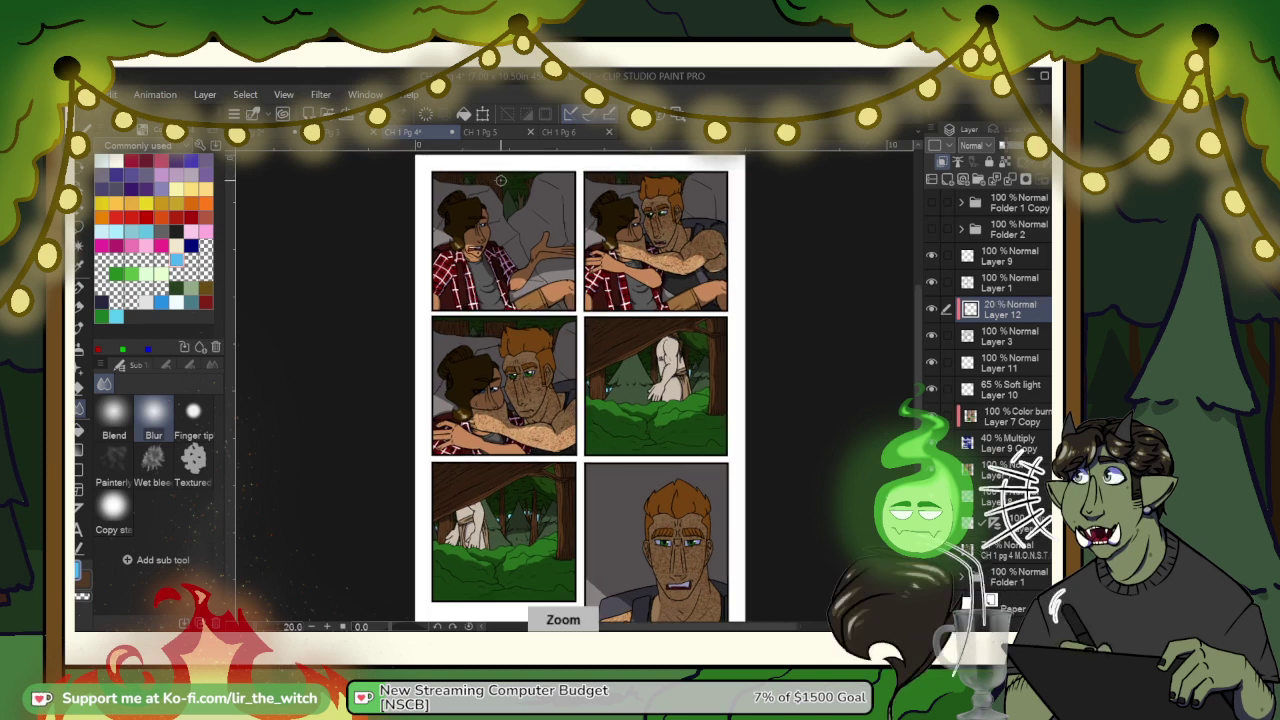
scroll(501, 181, "up", 8)
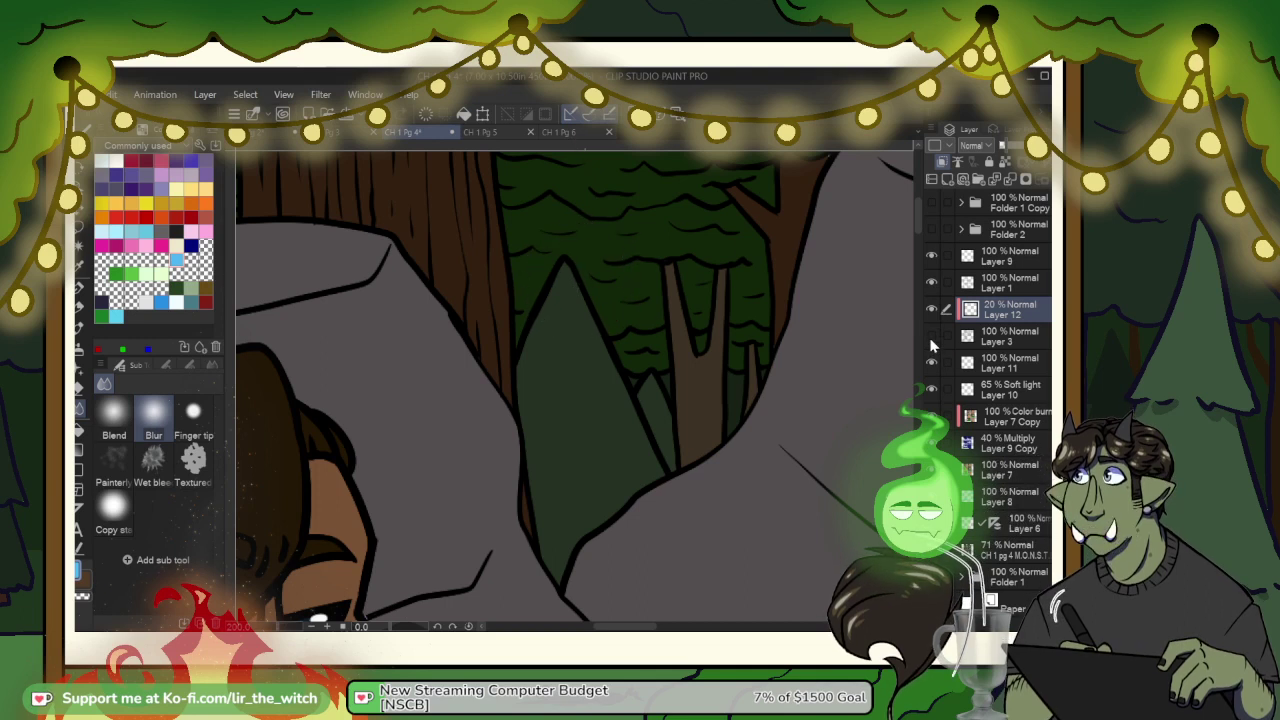
left_click(931, 340)
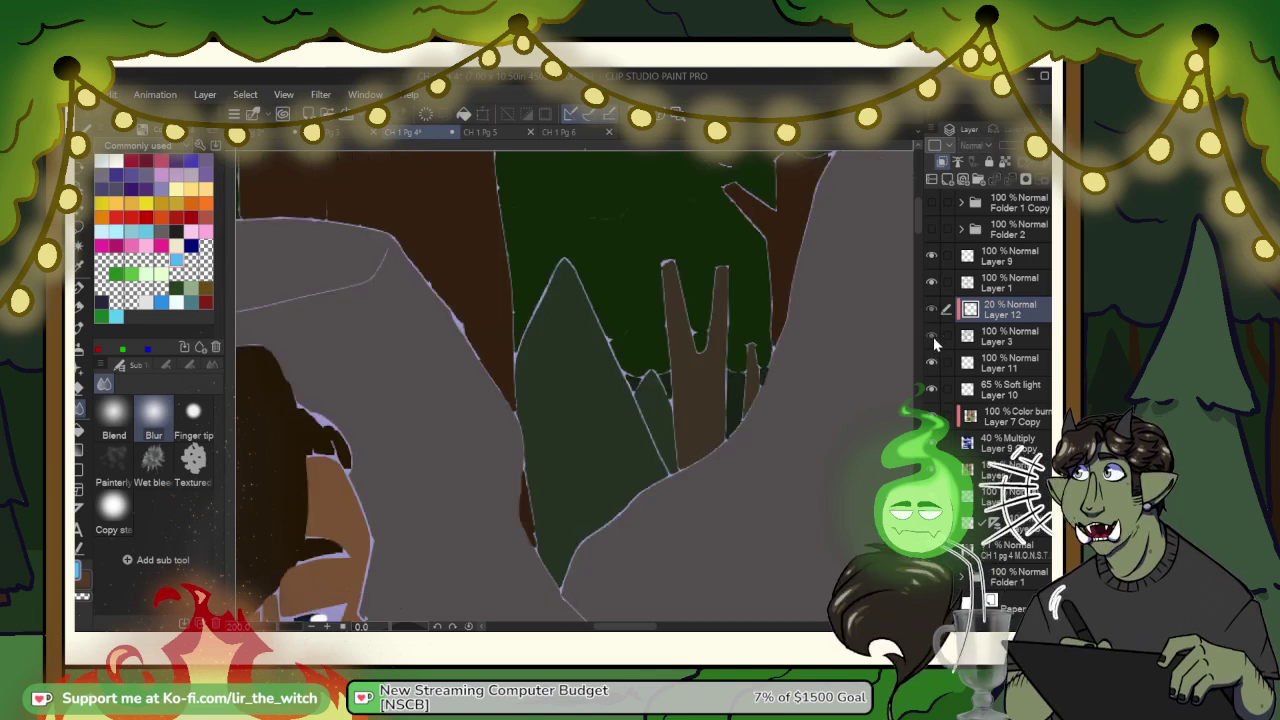
left_click(931, 340)
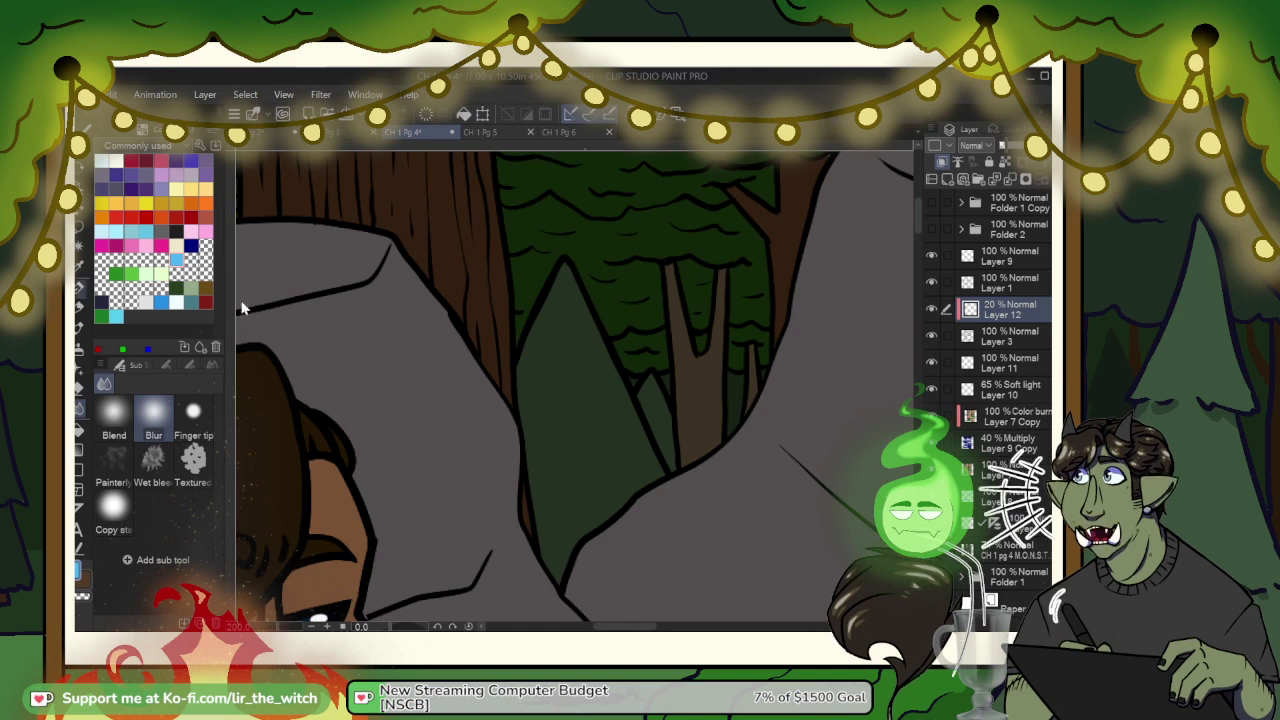
Step: Tint the outlines of the distant pine and forked tree in the first panel light blue with the Colour pen
key("p")
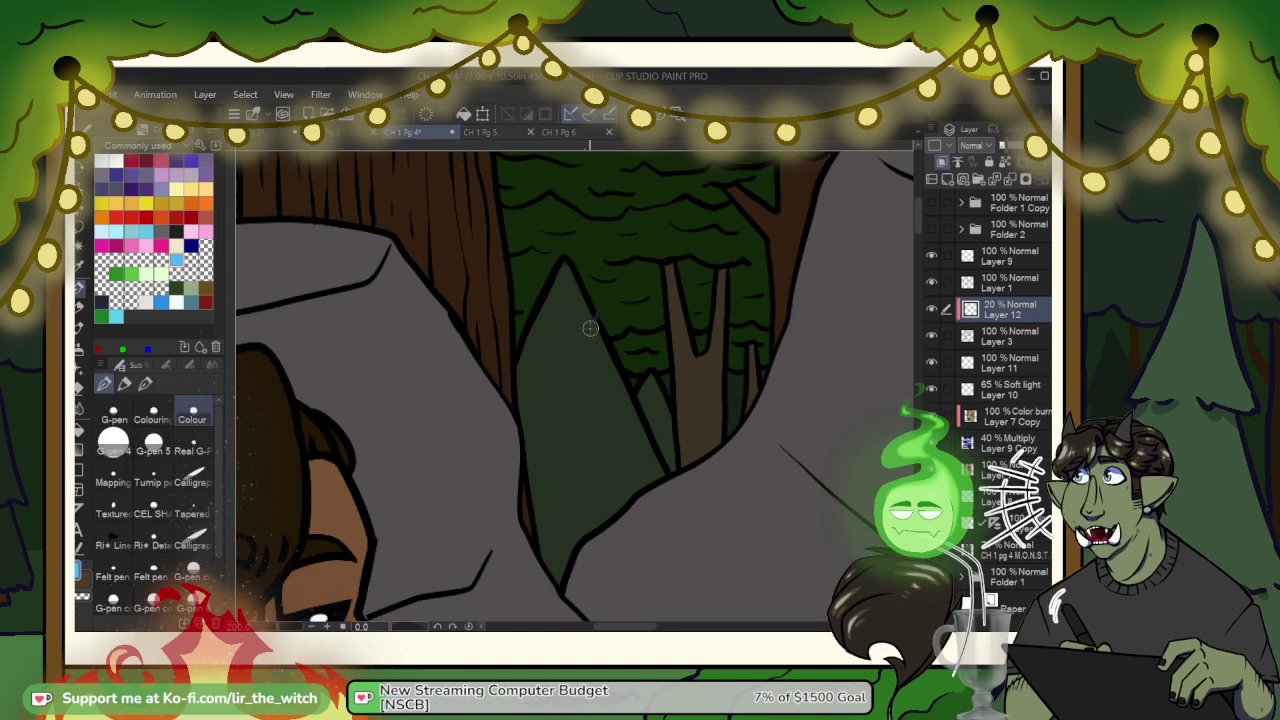
mouse_move(594, 348)
left_mouse_down()
mouse_move(644, 316)
mouse_move(631, 403)
left_mouse_up()
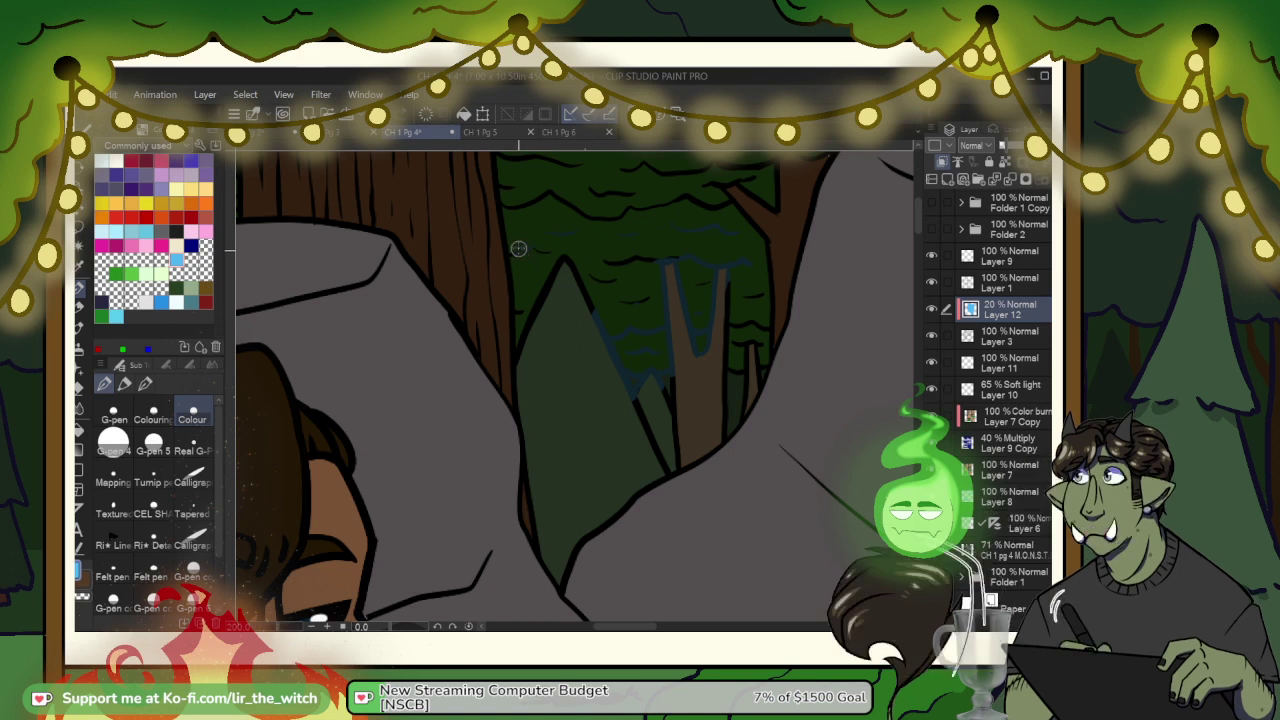
mouse_move(548, 282)
left_mouse_down()
mouse_move(581, 266)
mouse_move(594, 320)
left_mouse_up()
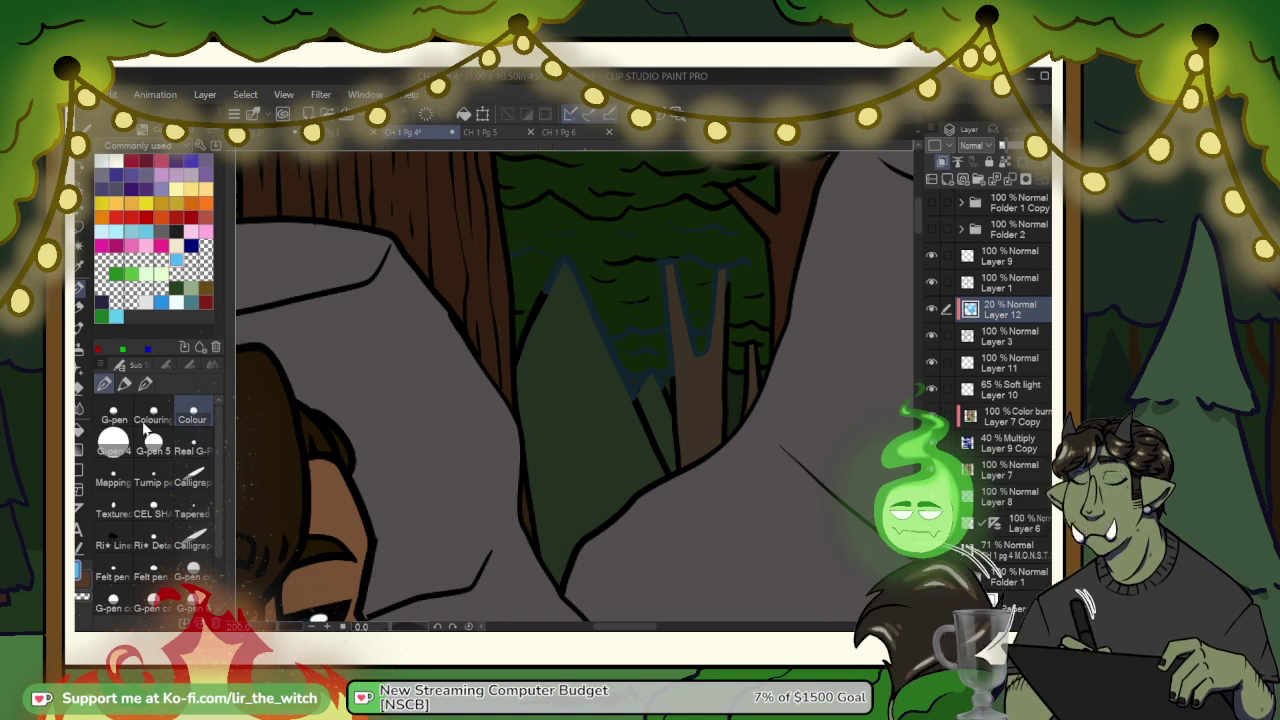
Step: Switch to the G-pen 5 brush and tint the remaining distant tree outlines and nearby foliage lines between the first panel's rocks
left_click(113, 438)
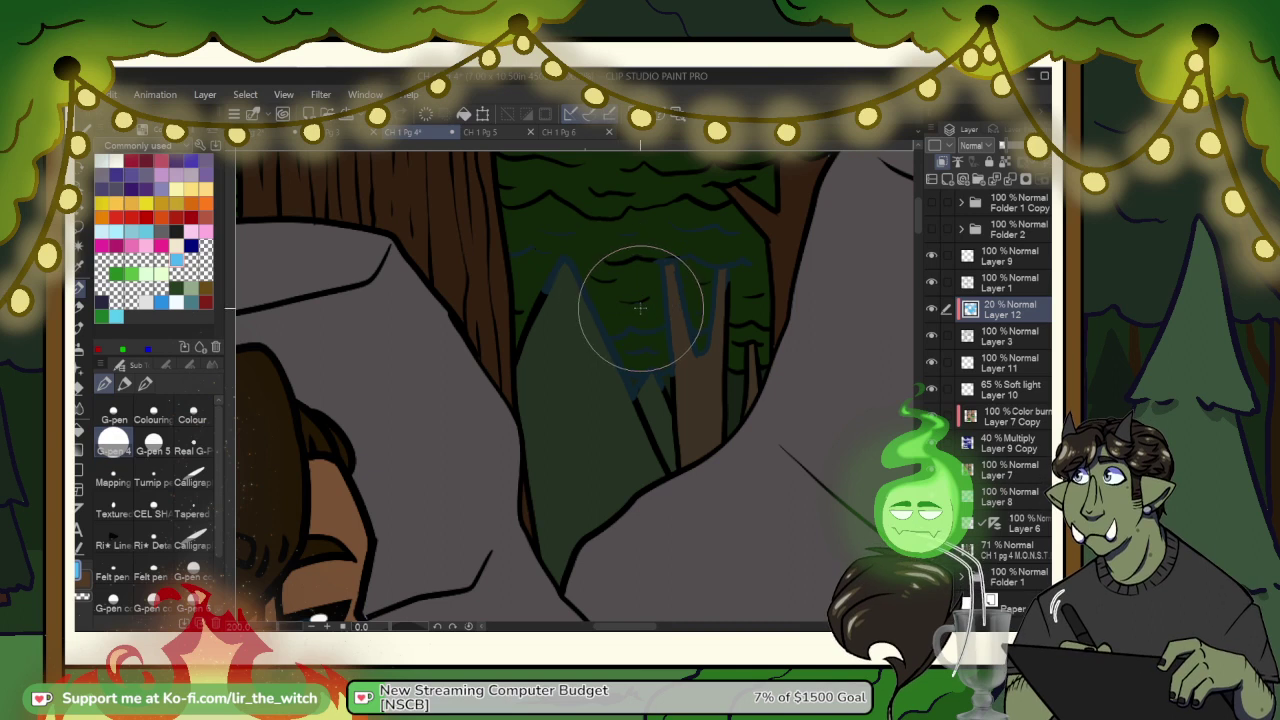
key("bracketleft")
key("bracketleft")
key("bracketleft")
key("bracketleft")
key("bracketleft")
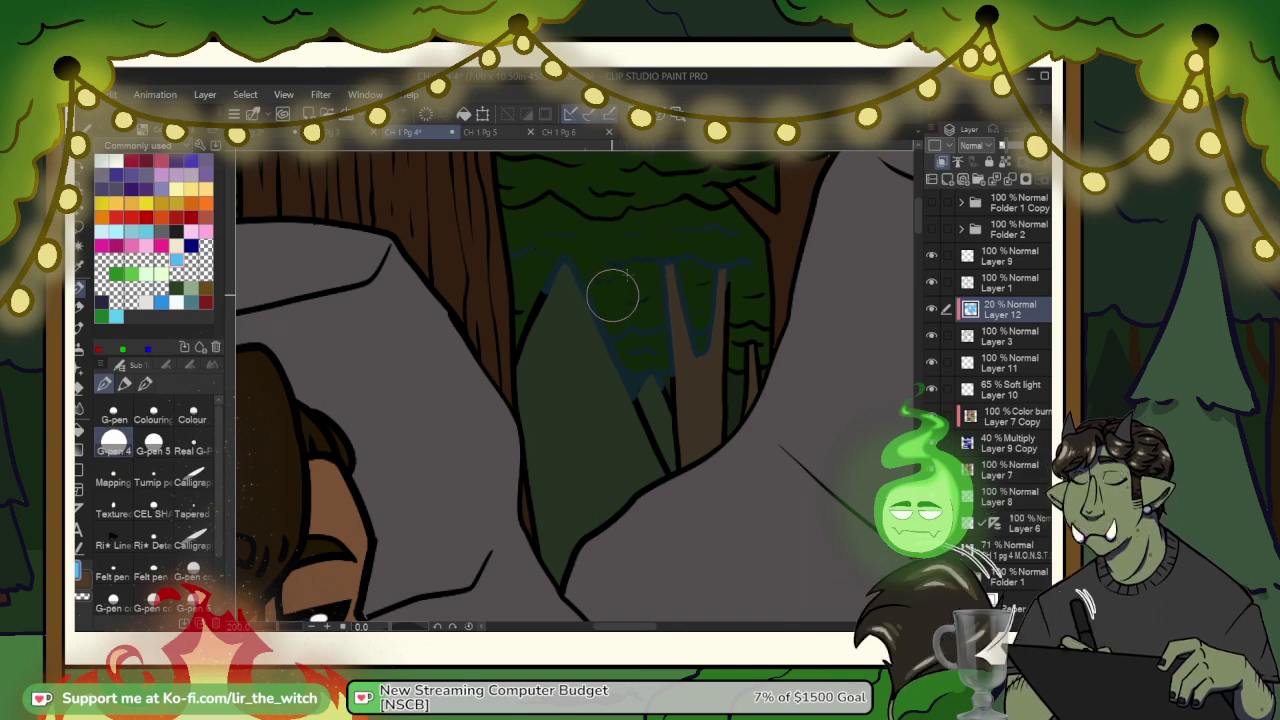
left_click(153, 440)
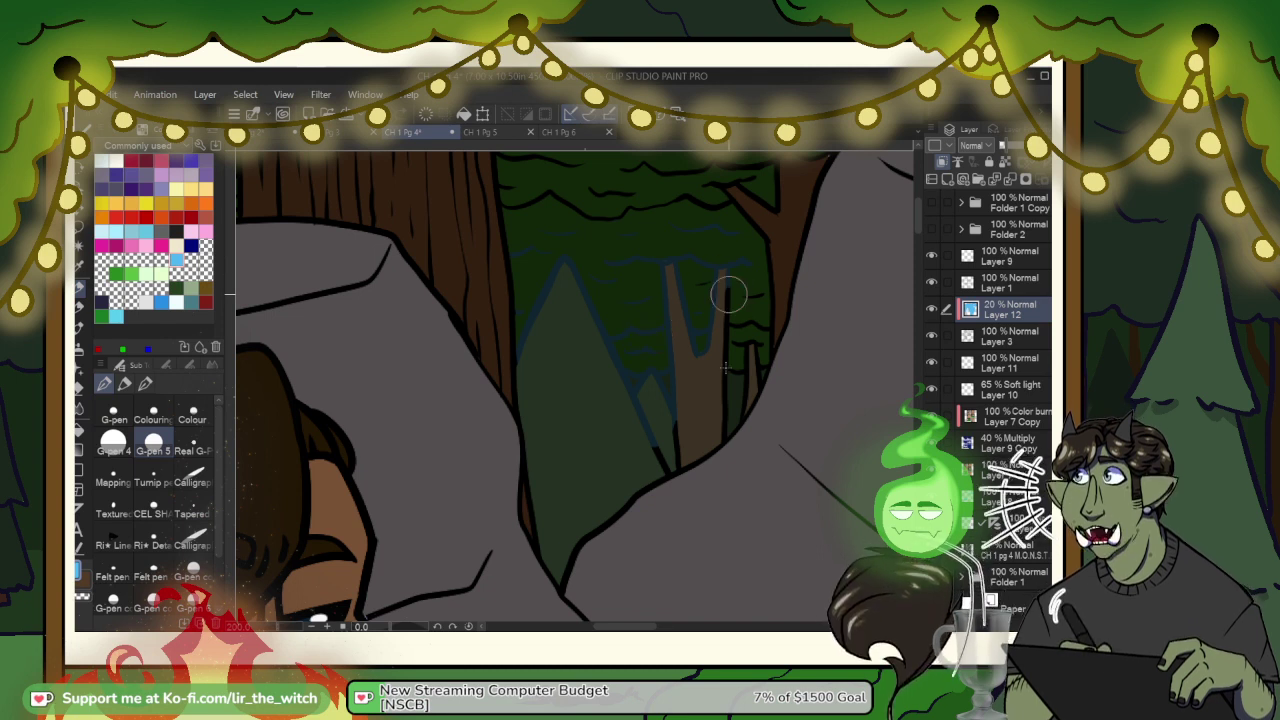
left_click_drag(729, 289, 738, 382)
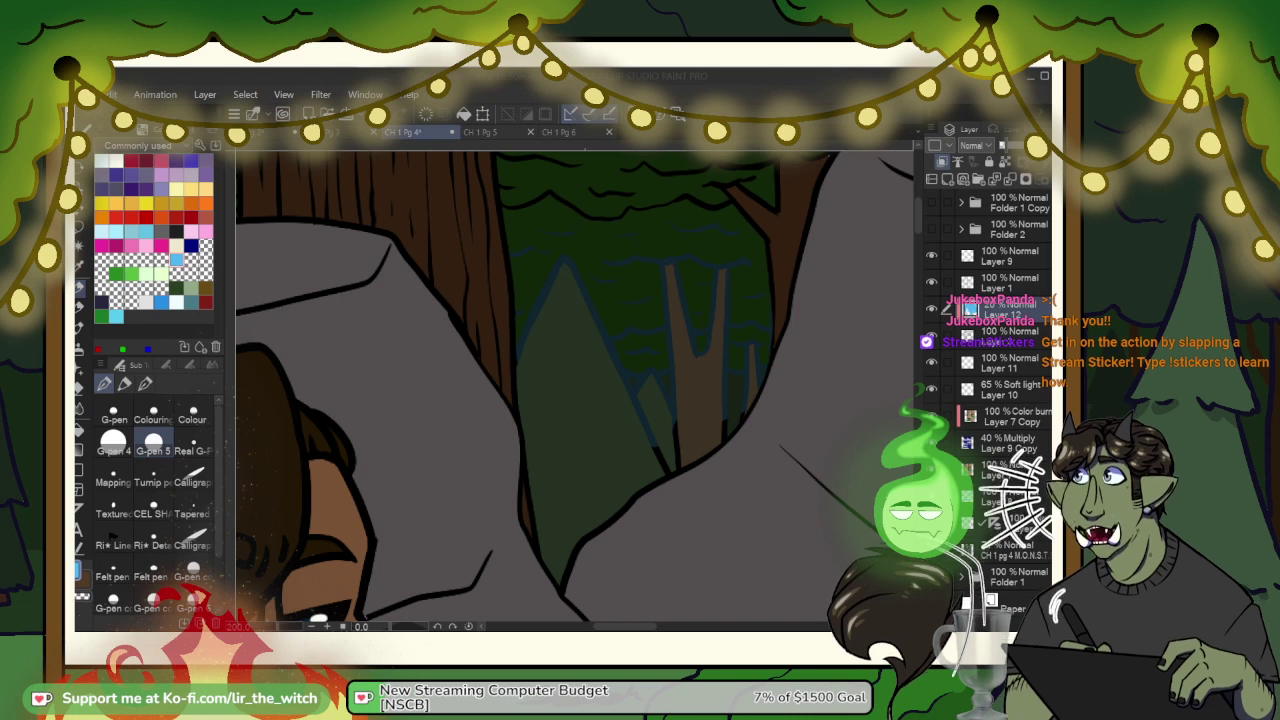
Step: Extend the blue tint over the upper foliage lines and the small pine and thin trunk between the first panel's large trunks
left_click(701, 274)
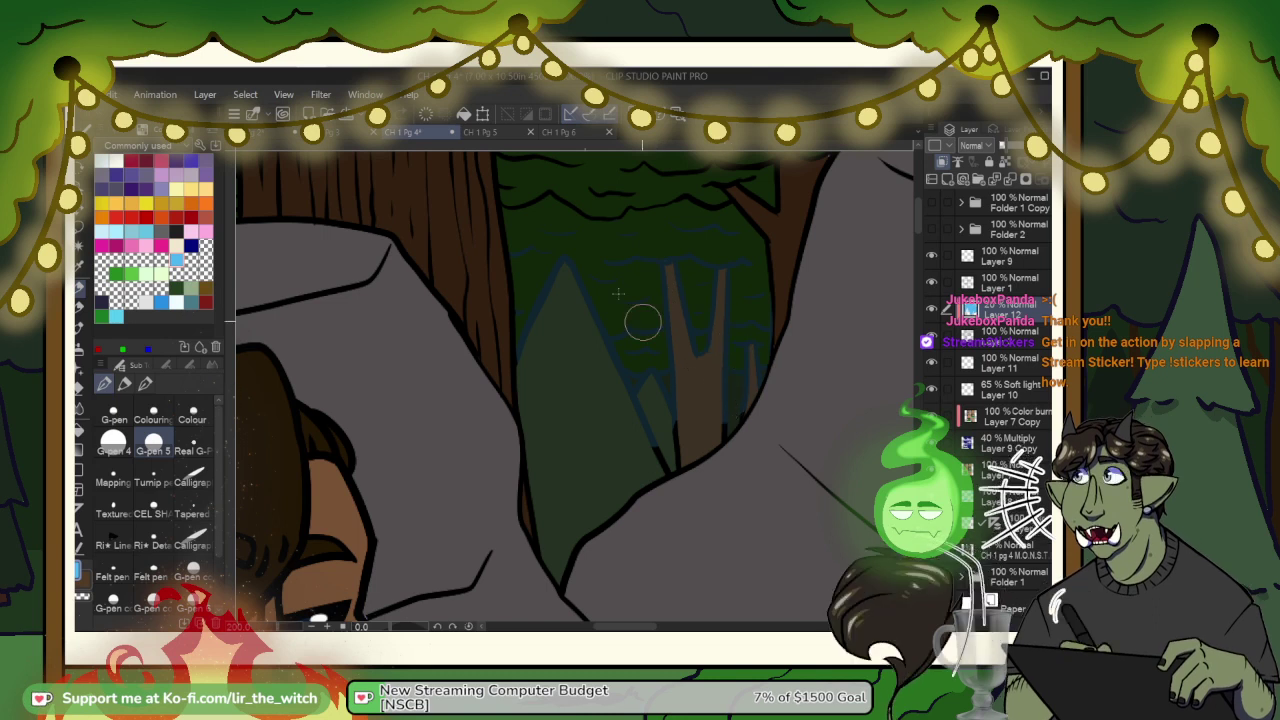
scroll(595, 285, "down", 3)
scroll(675, 349, "up", 4)
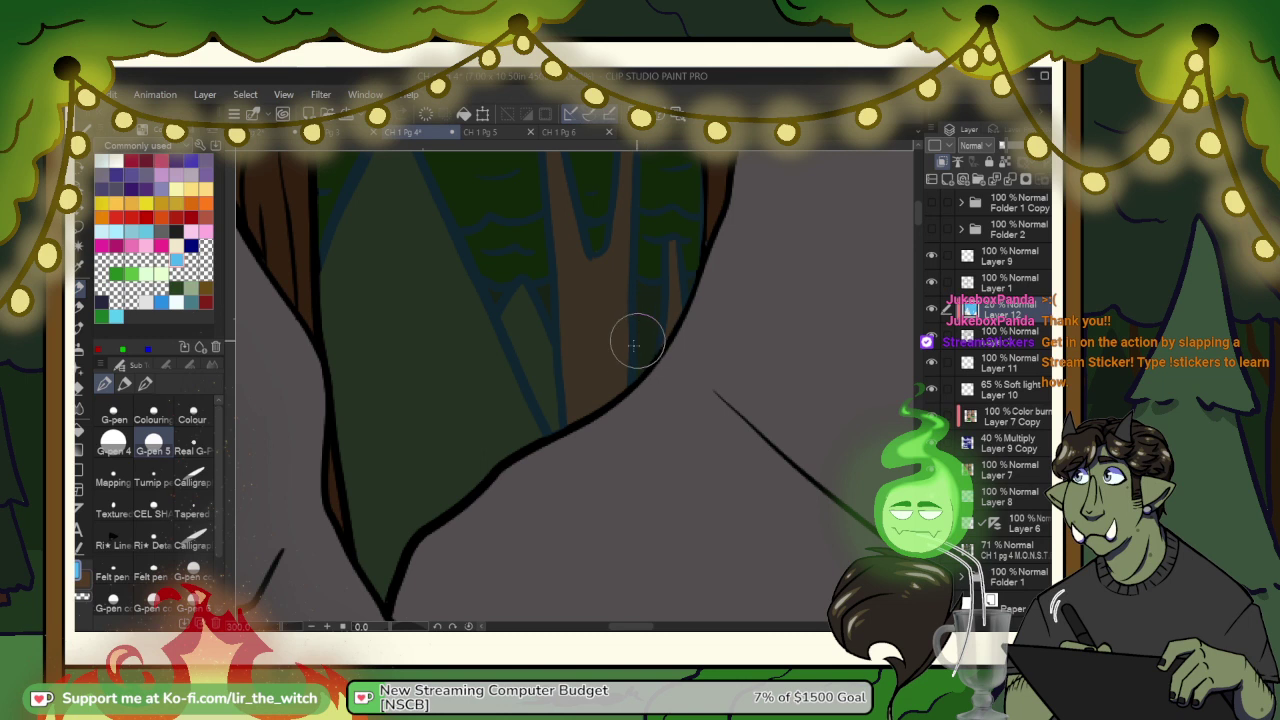
scroll(569, 347, "down", 5)
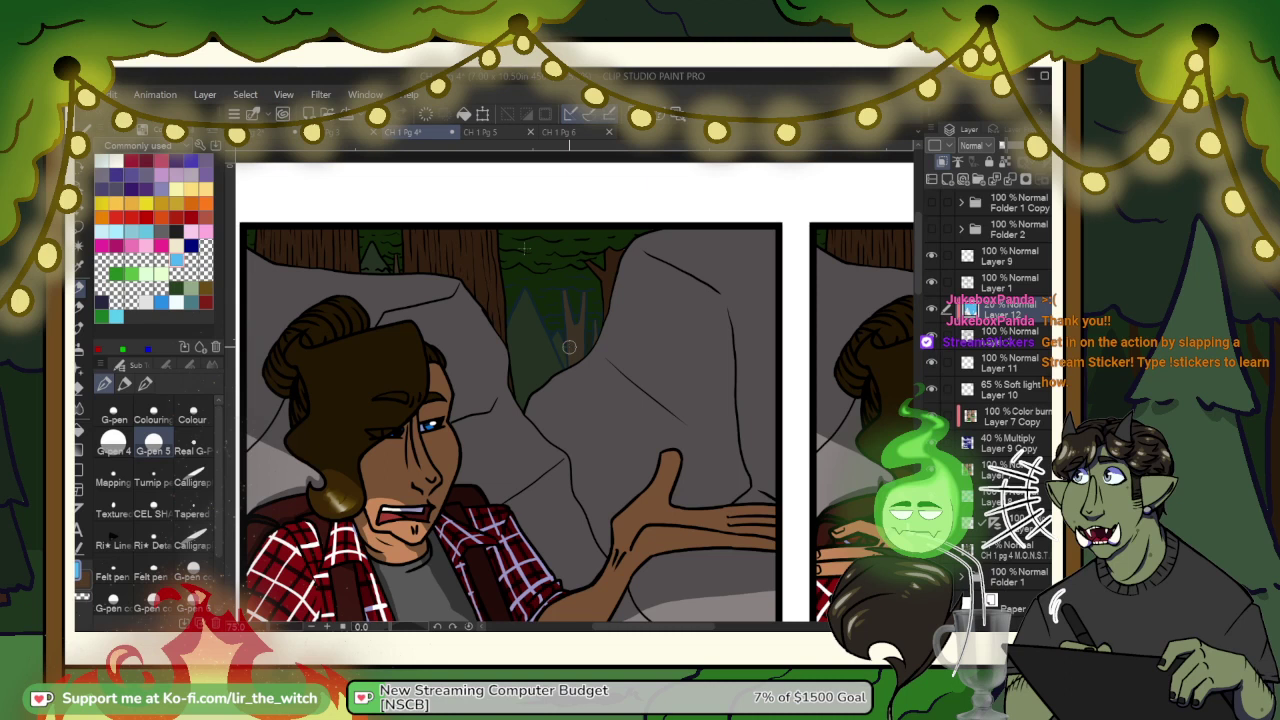
scroll(516, 239, "up", 3)
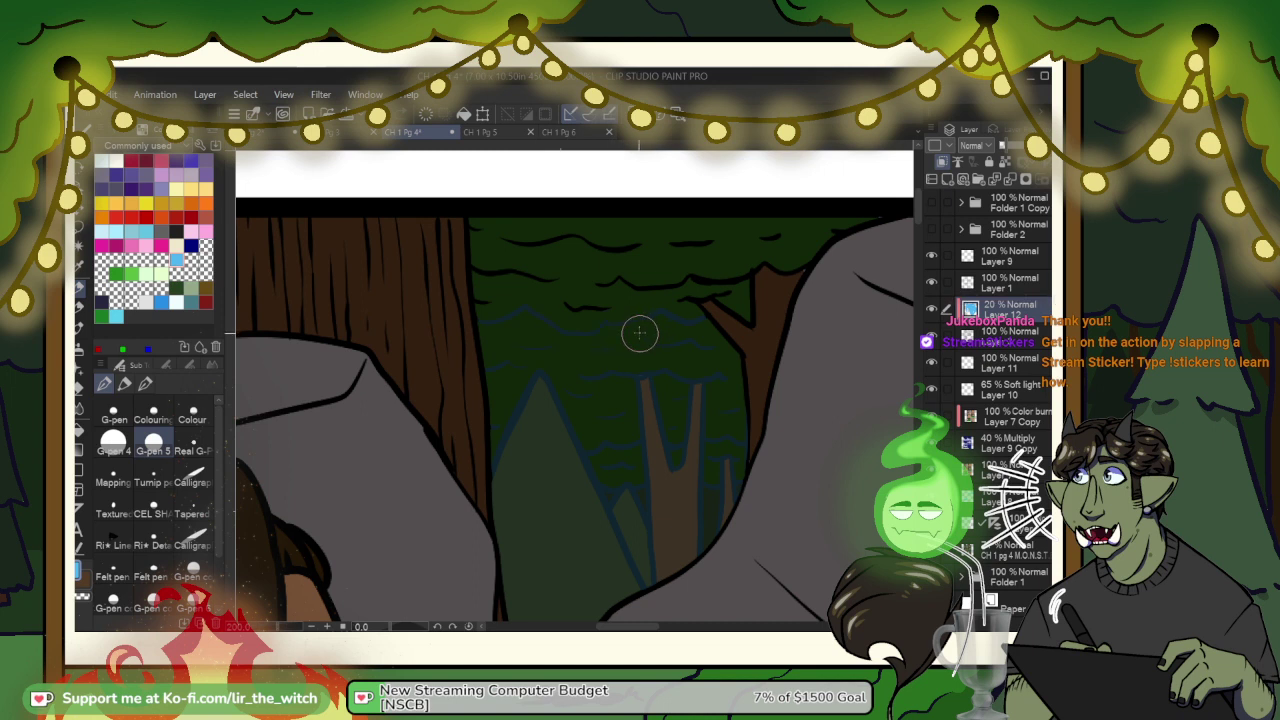
left_click_drag(612, 338, 785, 357)
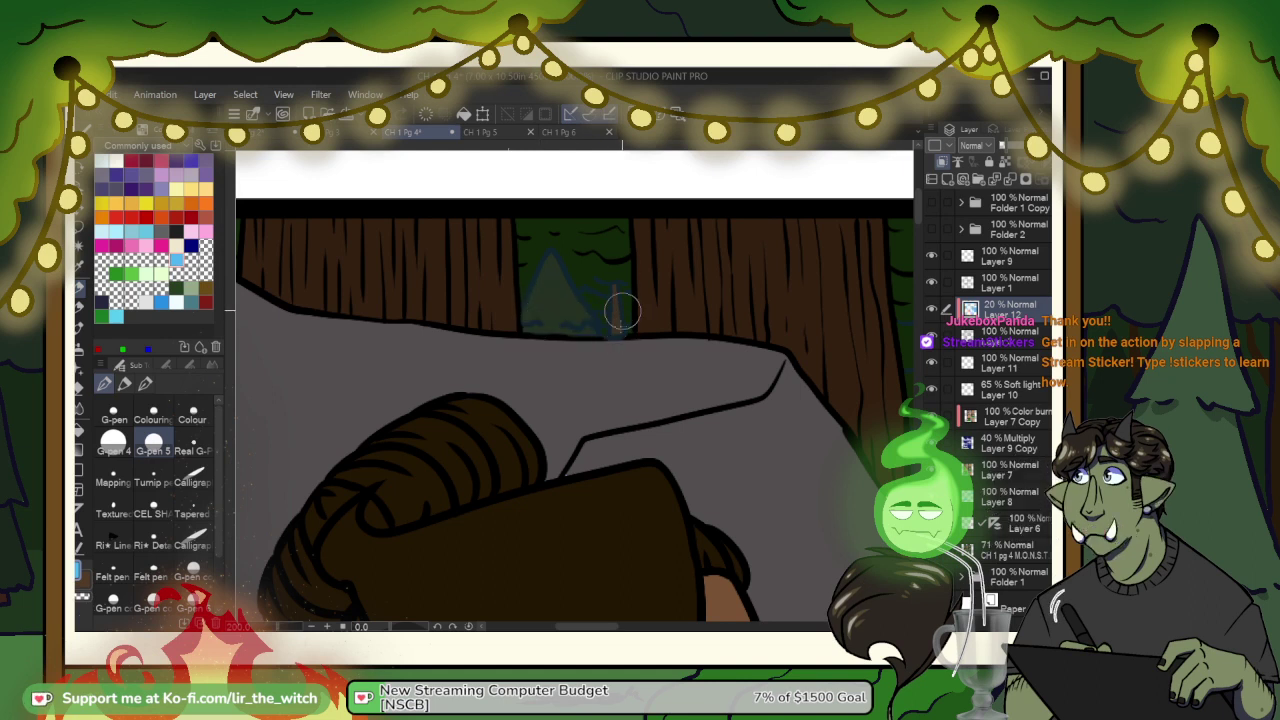
key("e")
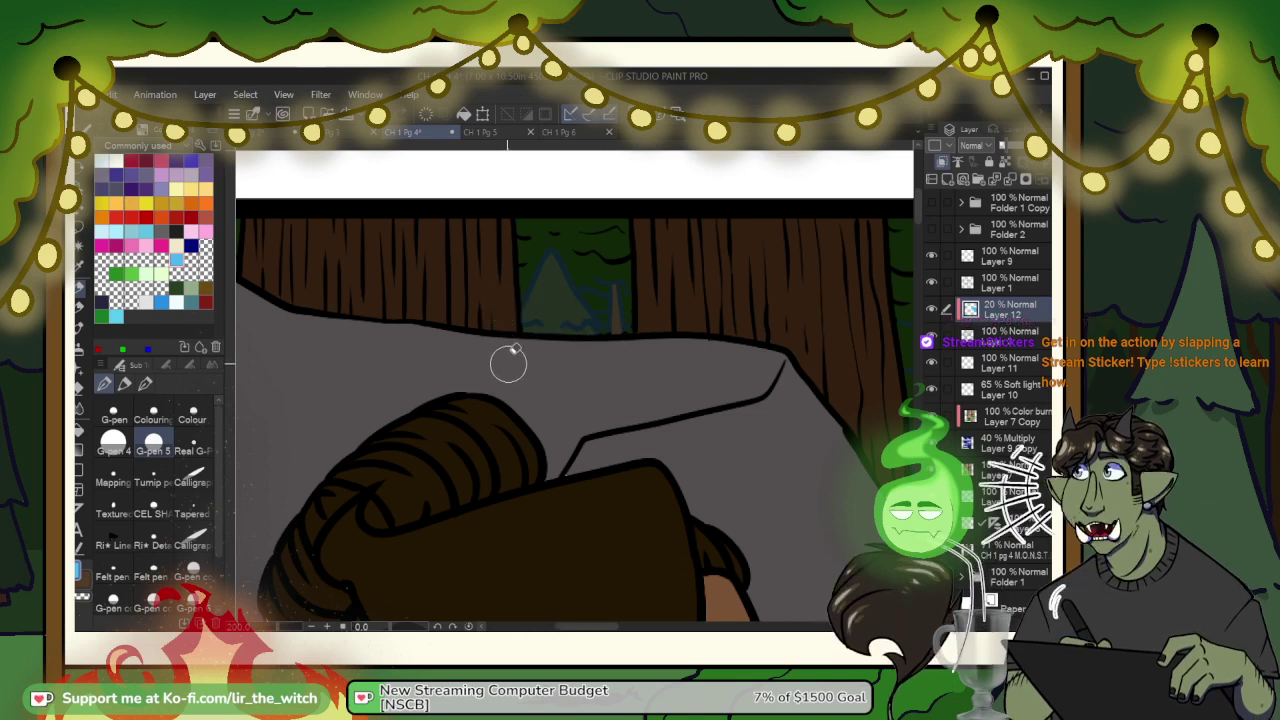
key("p")
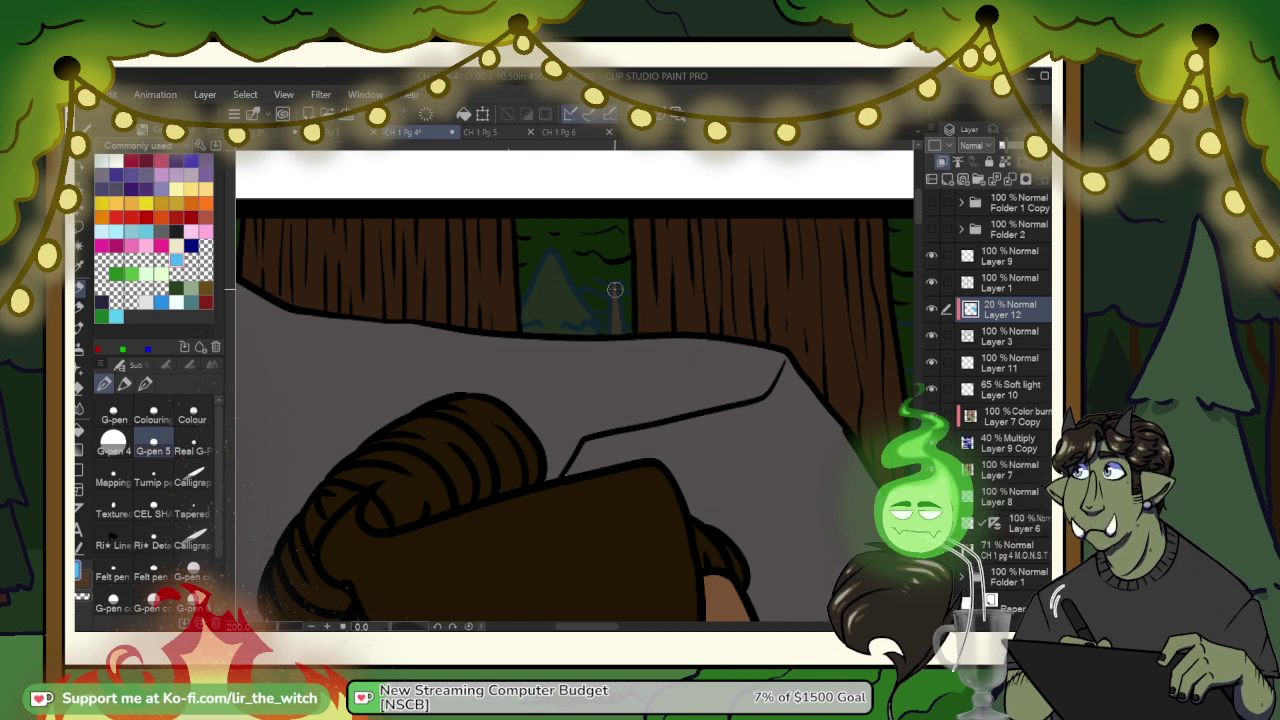
Step: Lower the opacity of the tint layer, Layer 12, to 15%
scroll(615, 290, "down", 4)
scroll(615, 290, "down", 3)
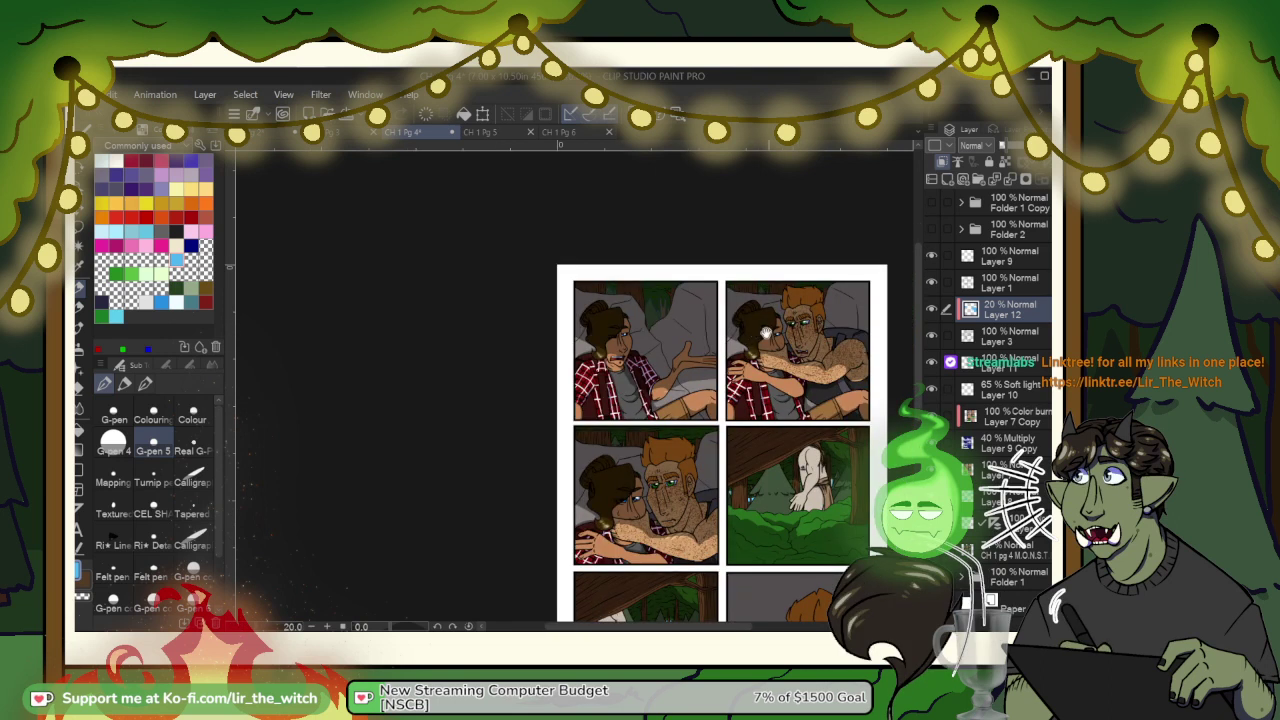
left_click_drag(854, 312, 790, 312)
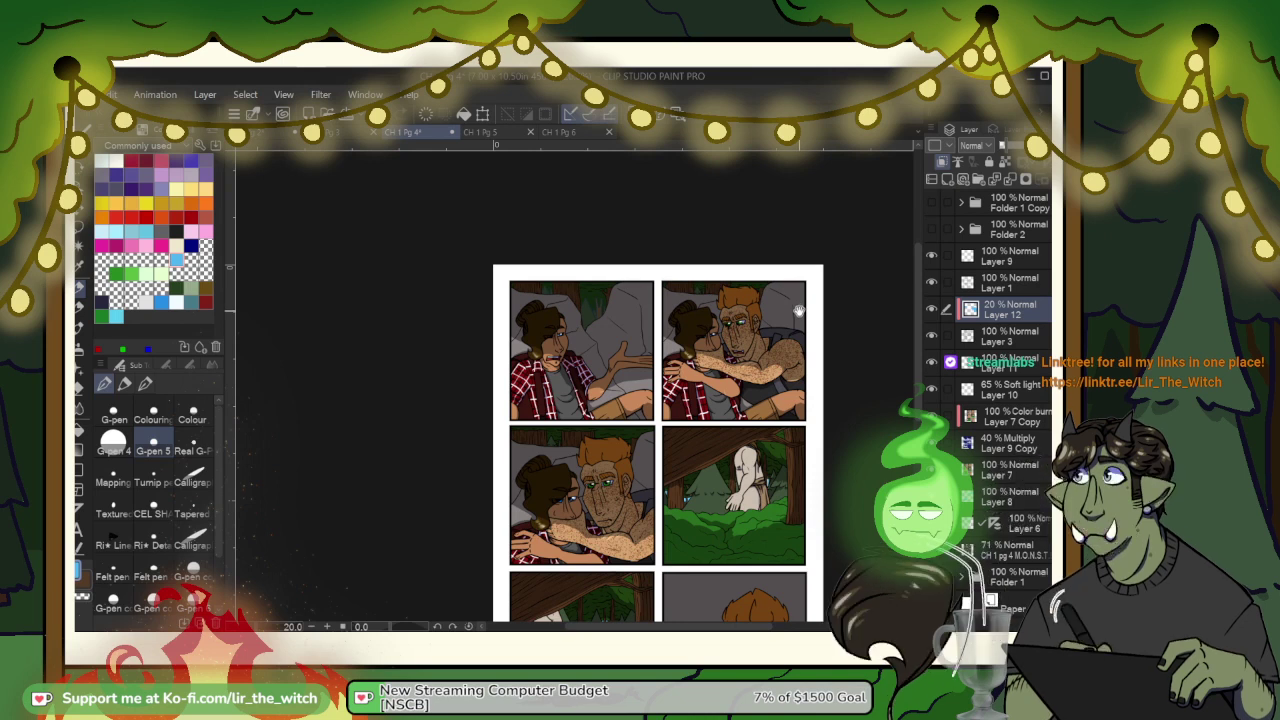
scroll(603, 288, "up", 1)
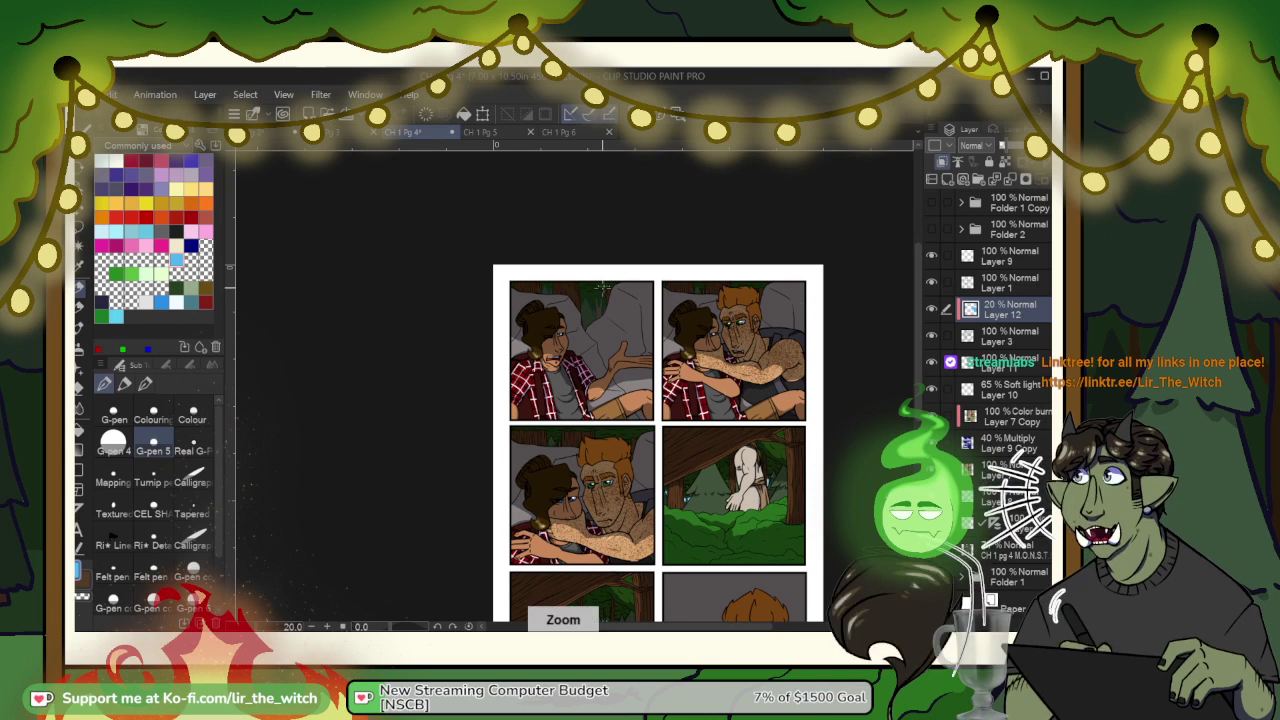
left_click(603, 287)
left_click(603, 287)
left_click(603, 287)
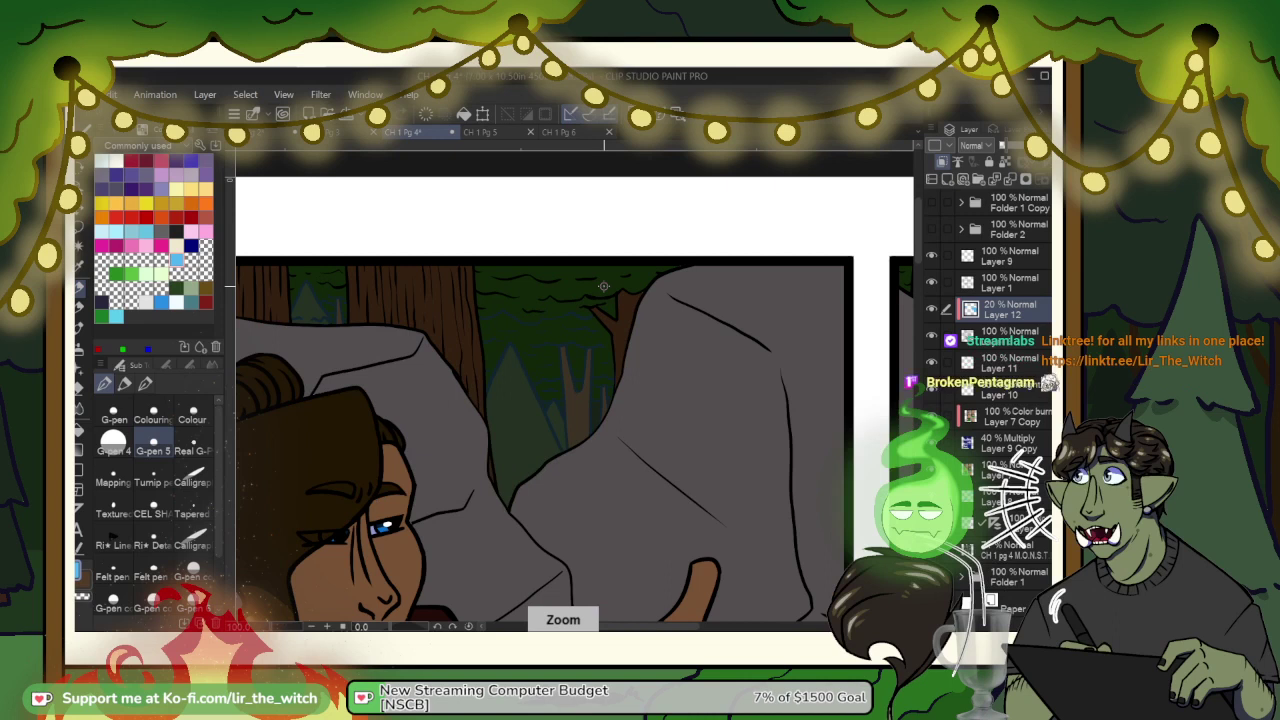
left_click(603, 287)
left_click(603, 287, "alt")
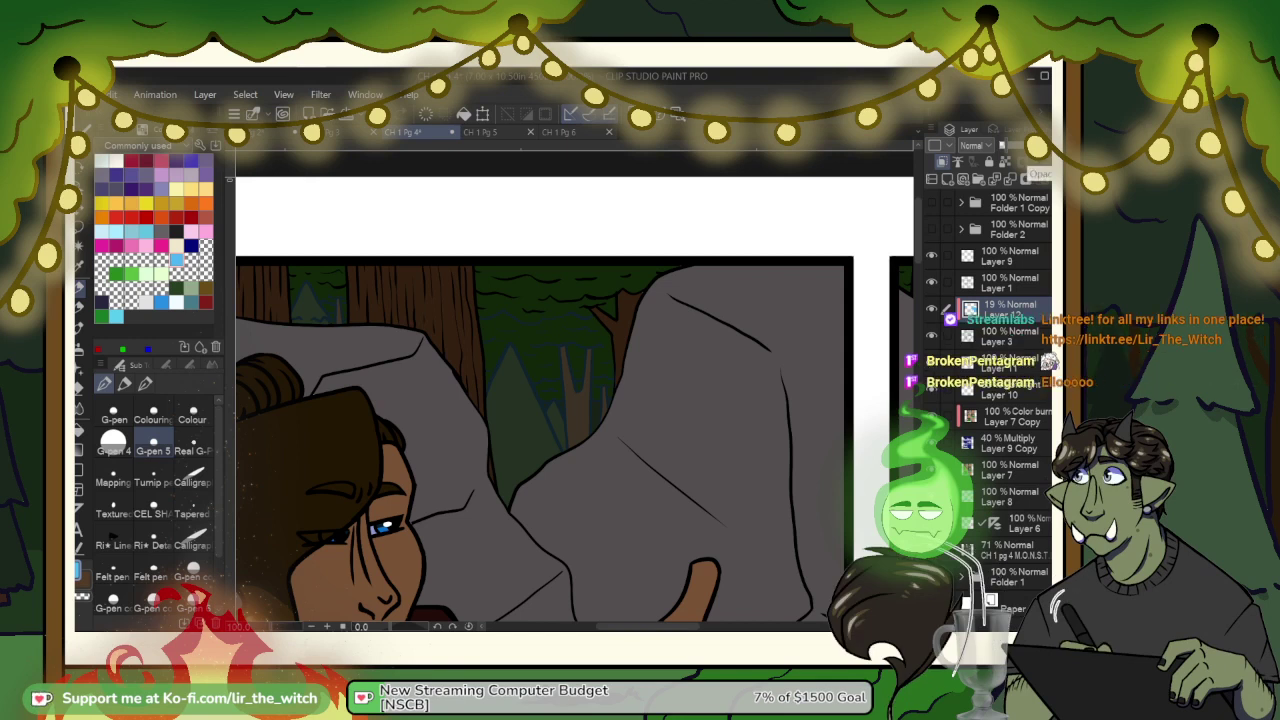
left_click_drag(1014, 146, 1012, 146)
left_click_drag(1012, 146, 1011, 146)
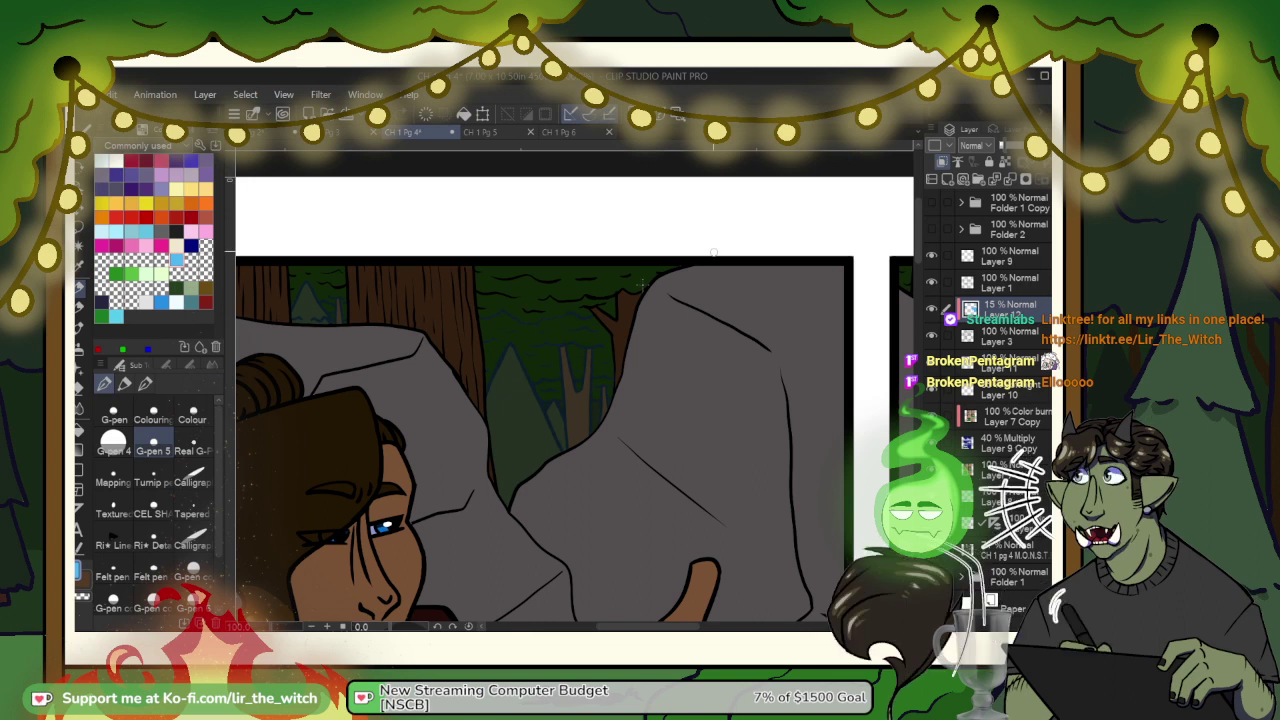
Step: Tint the outlines of the small pine, thin trunk and surrounding undergrowth between the large trunks in the second panel
scroll(598, 305, "down", 5)
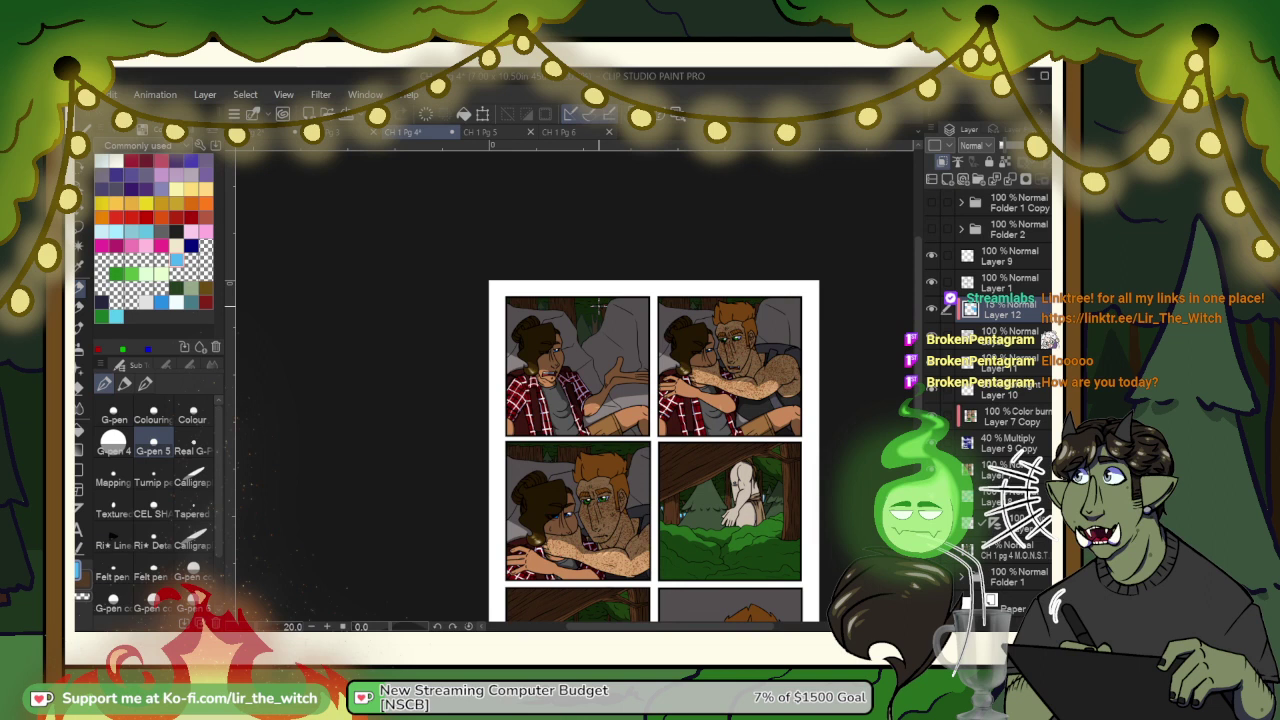
scroll(750, 308, "up", 4)
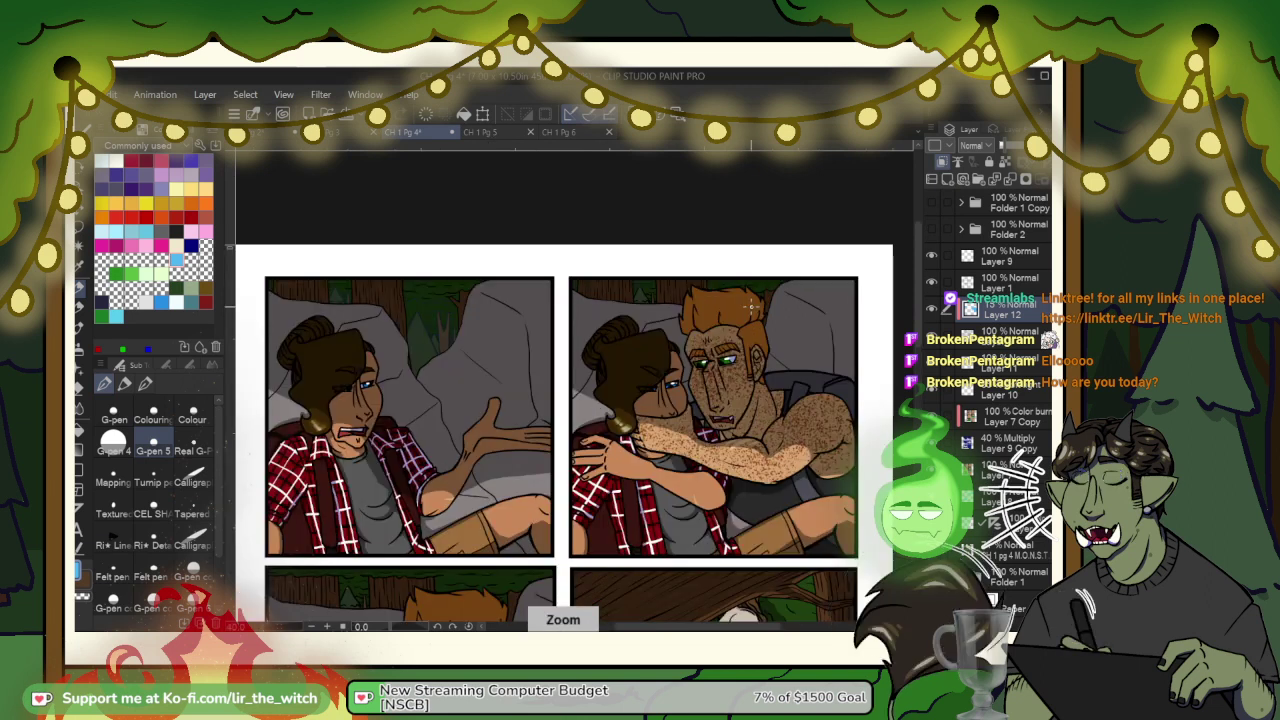
scroll(751, 306, "up", 2)
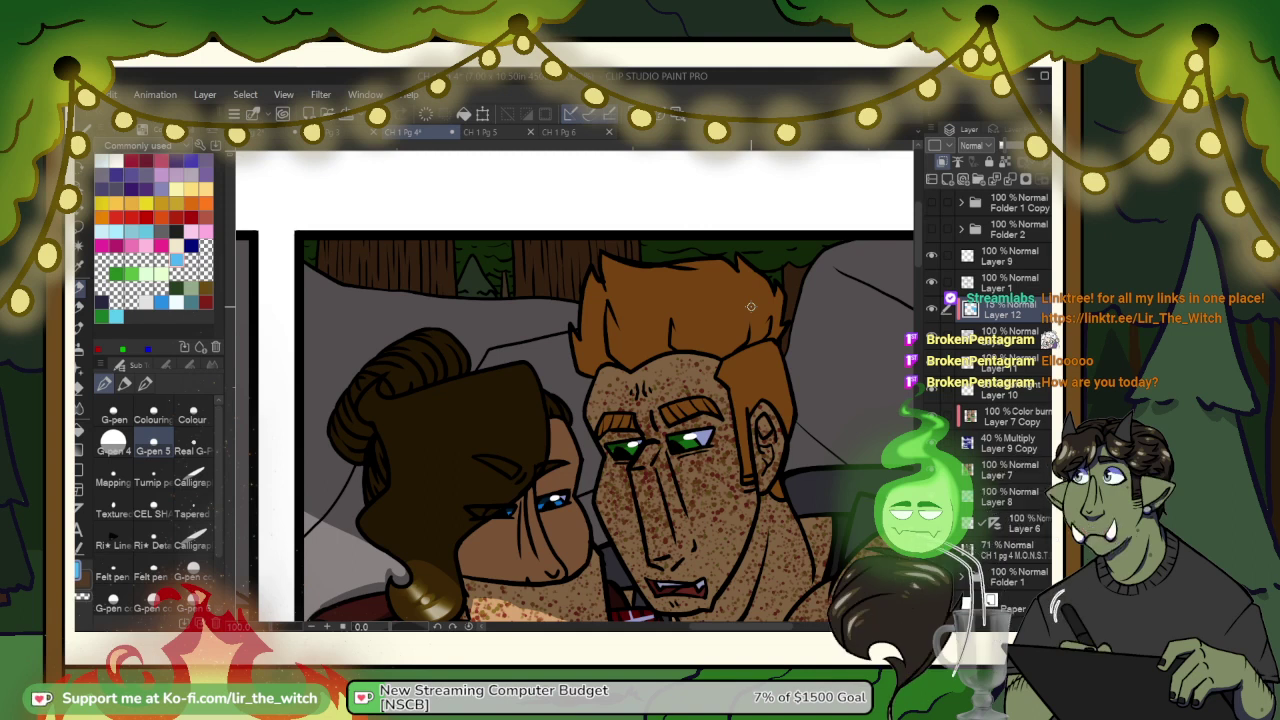
scroll(502, 272, "up", 10)
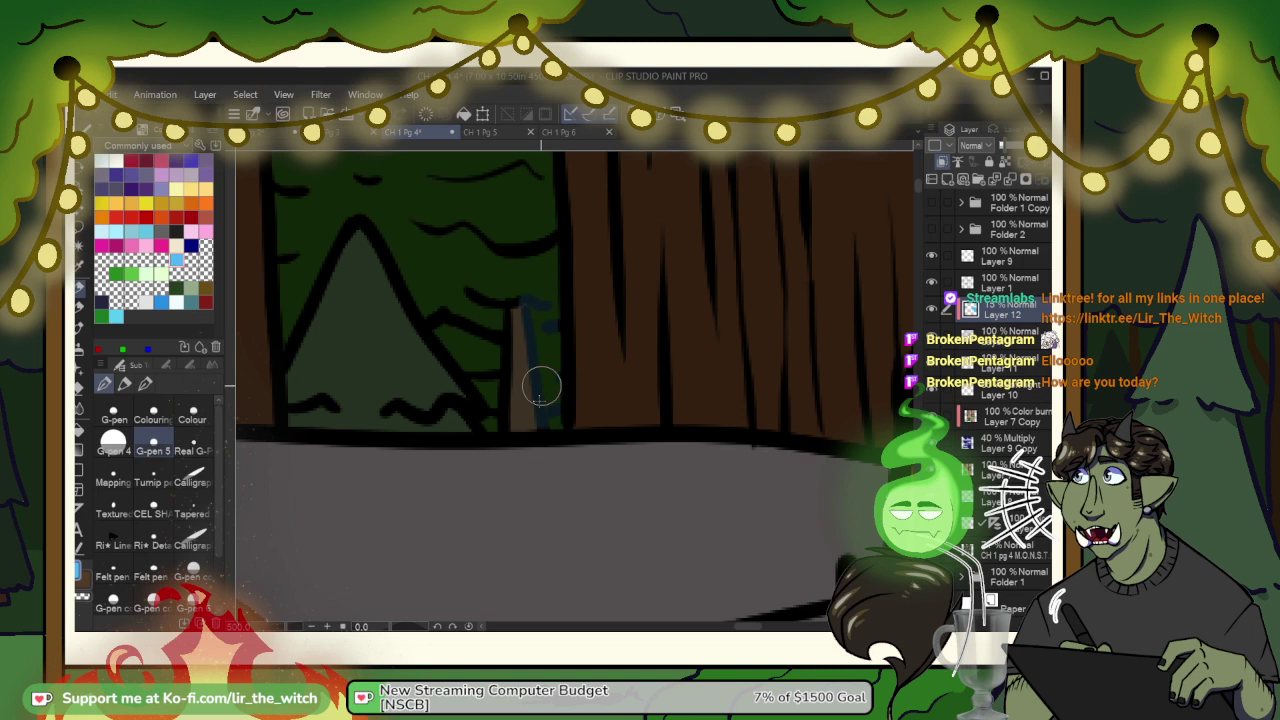
left_click_drag(508, 410, 398, 407)
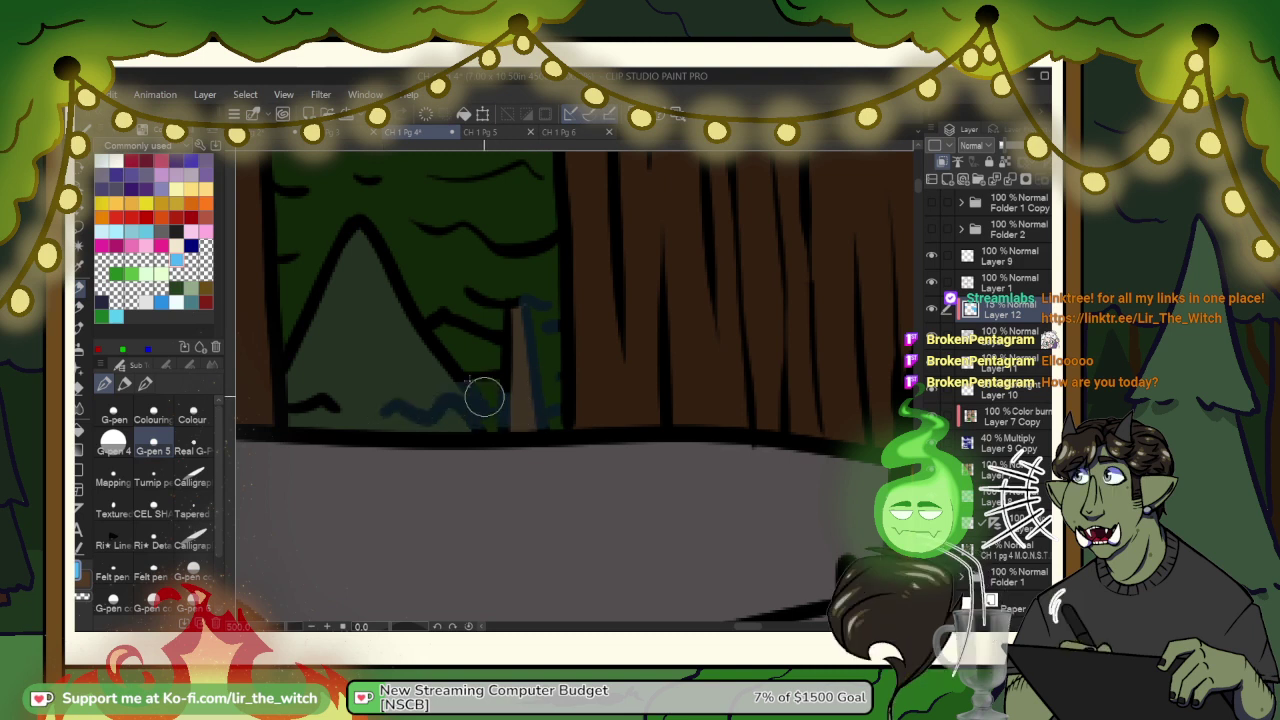
left_click_drag(434, 306, 500, 368)
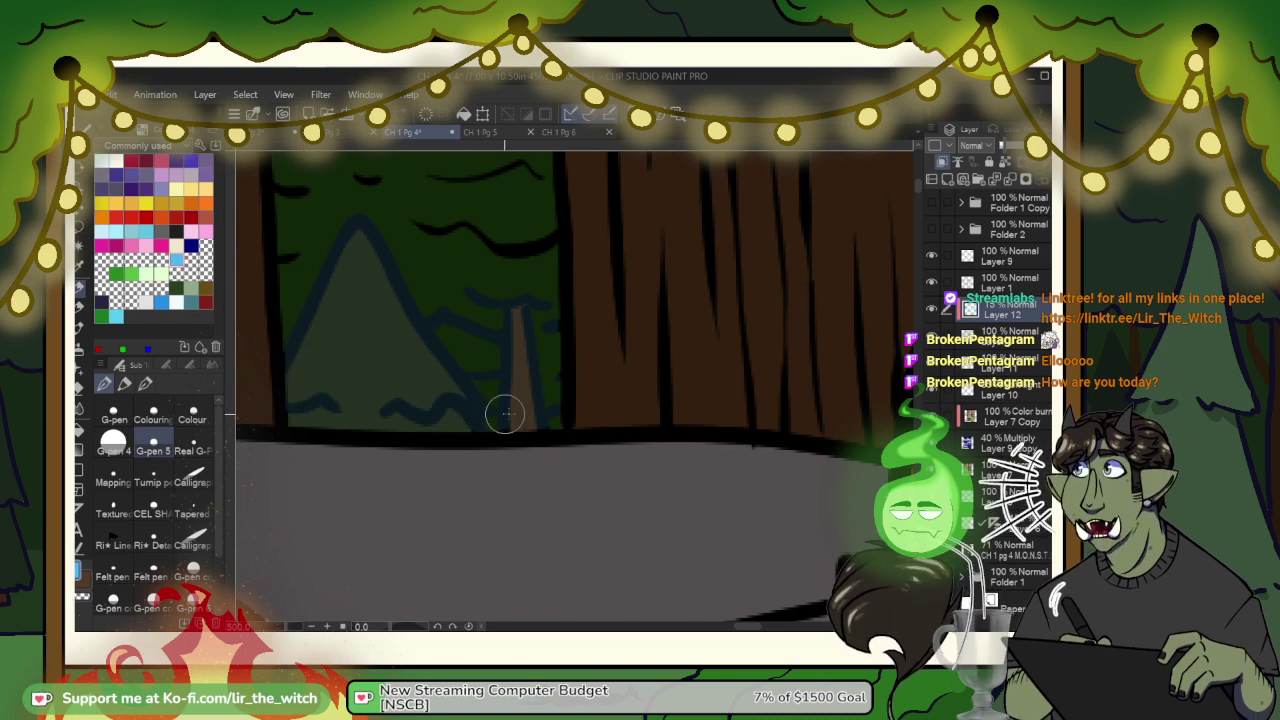
Step: Examine the faded forest lines across the whole page and the background trees in the fourth panel
scroll(509, 363, "down", 1)
scroll(509, 363, "down", 5)
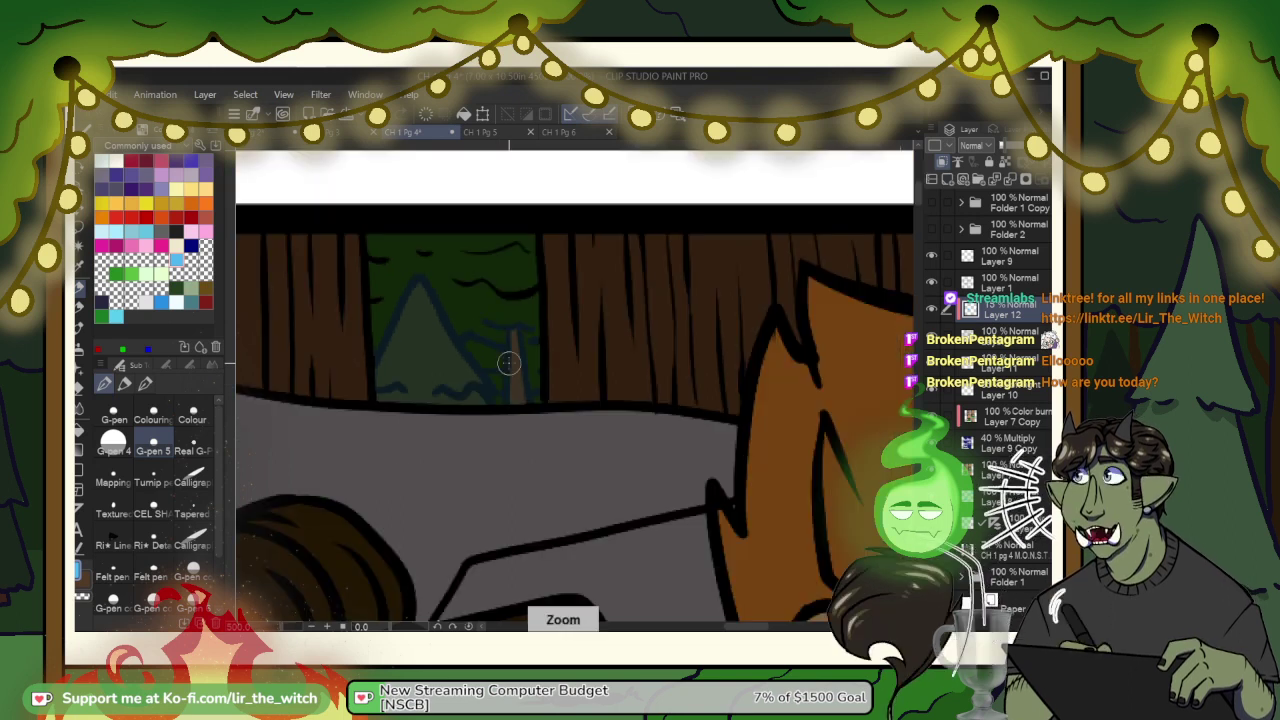
scroll(508, 363, "down", 1)
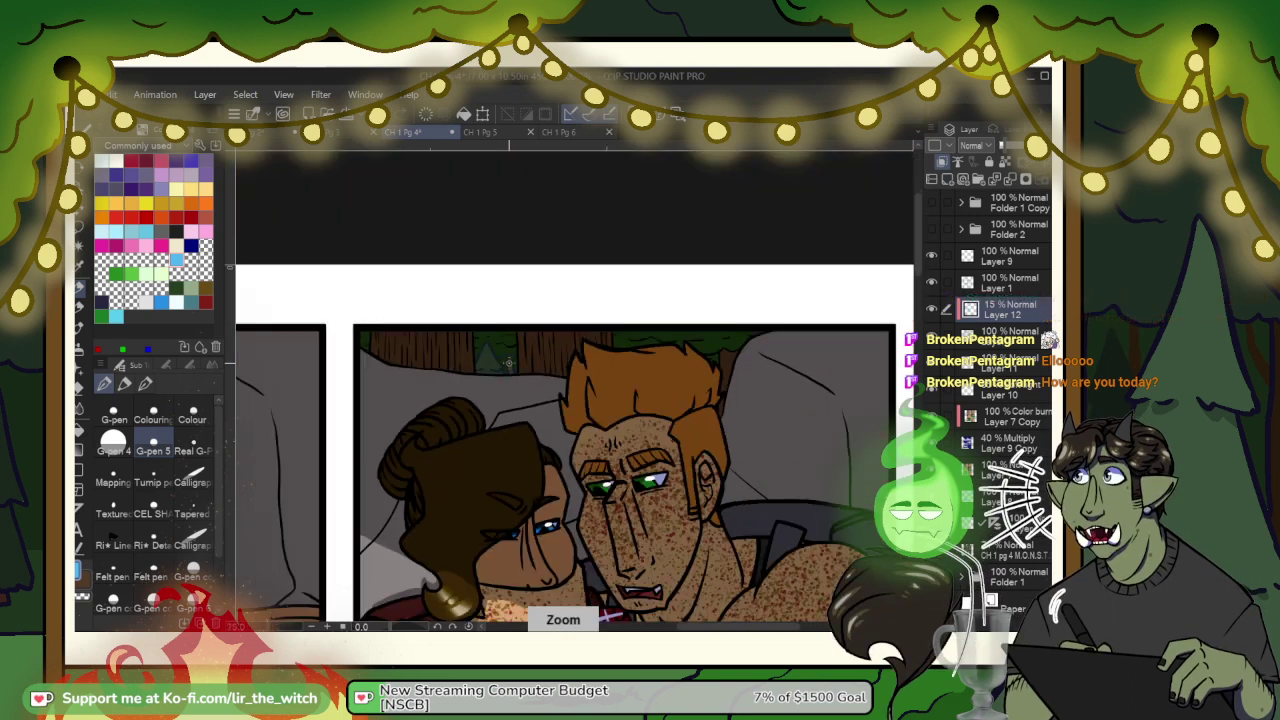
scroll(508, 363, "down", 2)
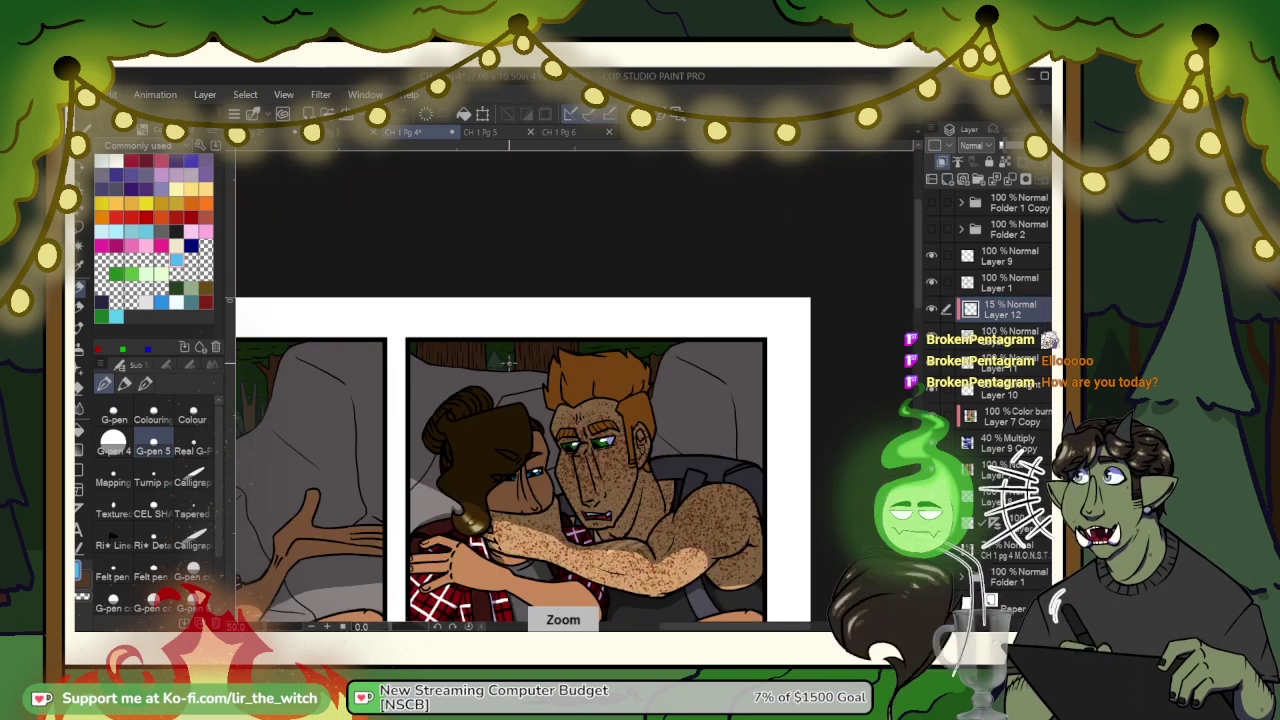
scroll(508, 363, "down", 2)
scroll(606, 388, "down", 2)
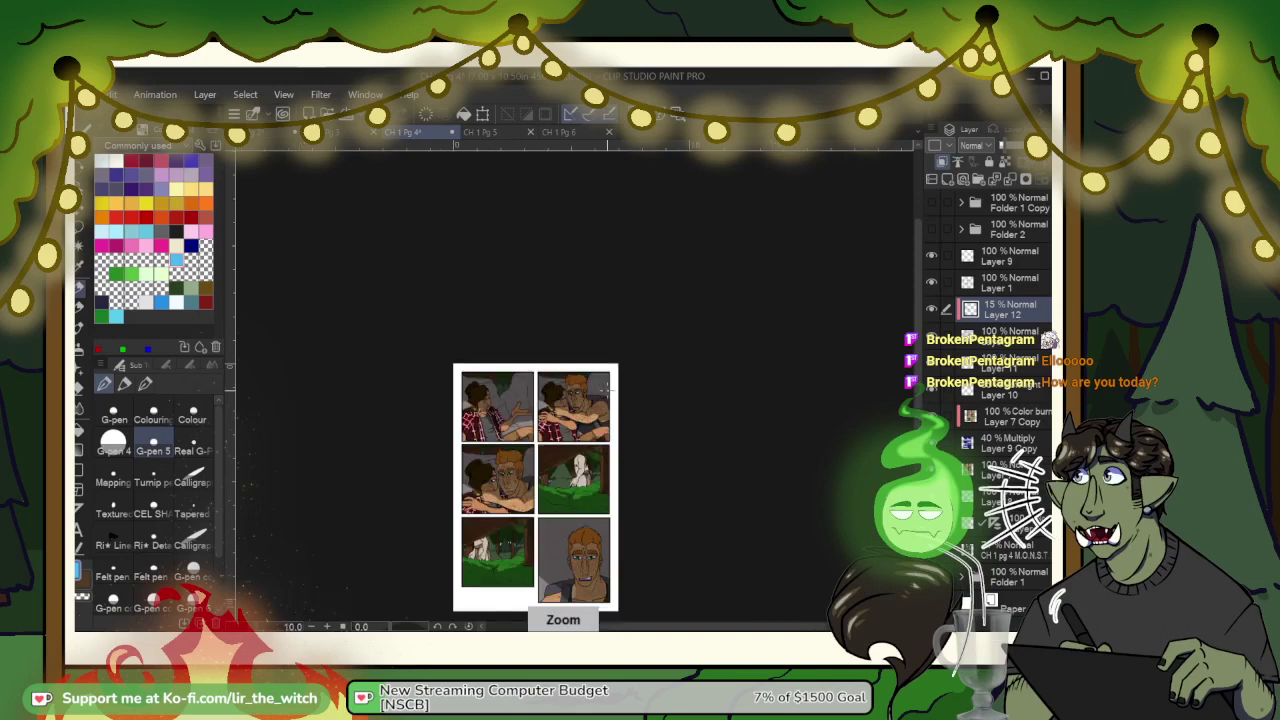
scroll(557, 497, "up", 4)
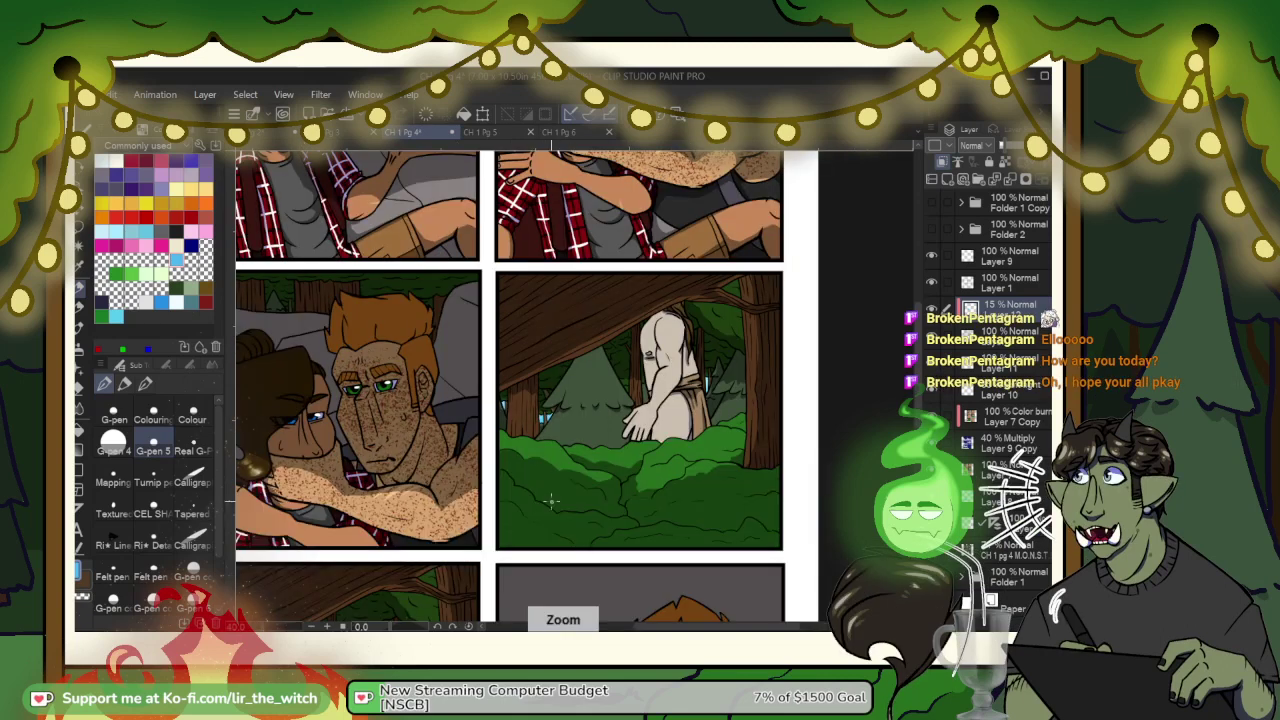
Step: Tint the outlines of the small pine, thin trunk and nearby foliage between the large trunks in the third panel, and save the page
scroll(550, 500, "down", 4)
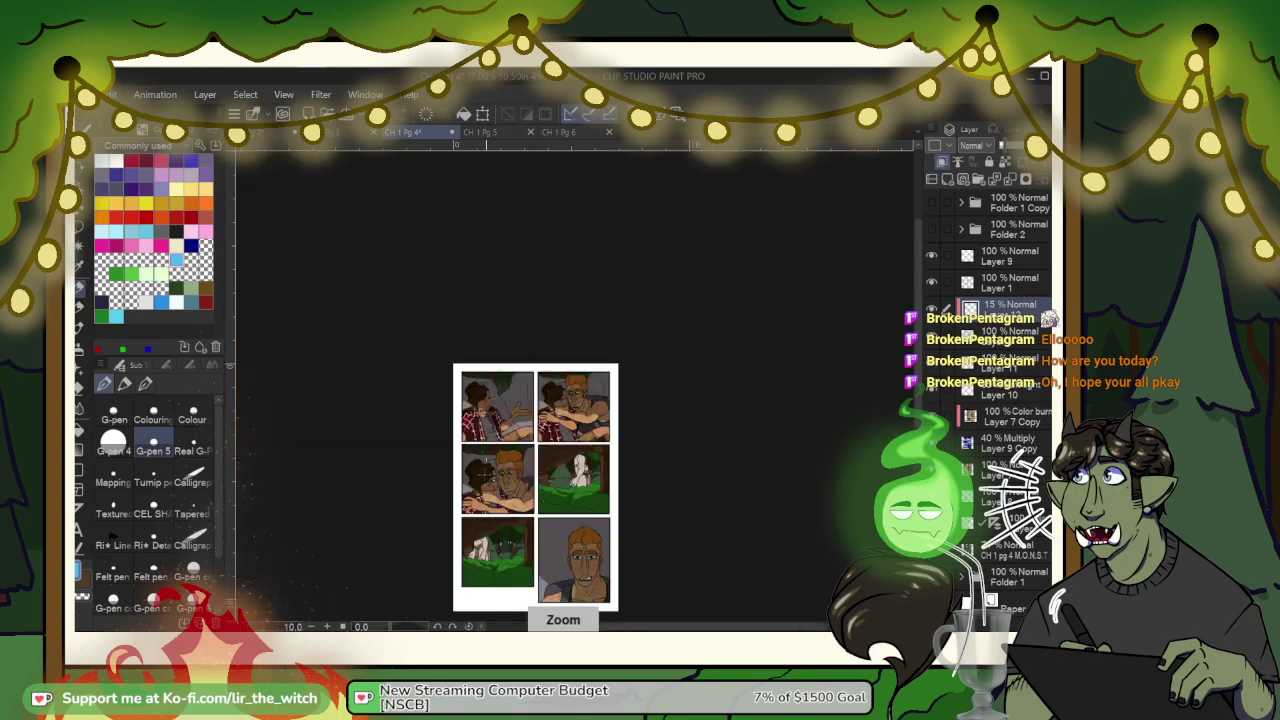
scroll(483, 477, "up", 4)
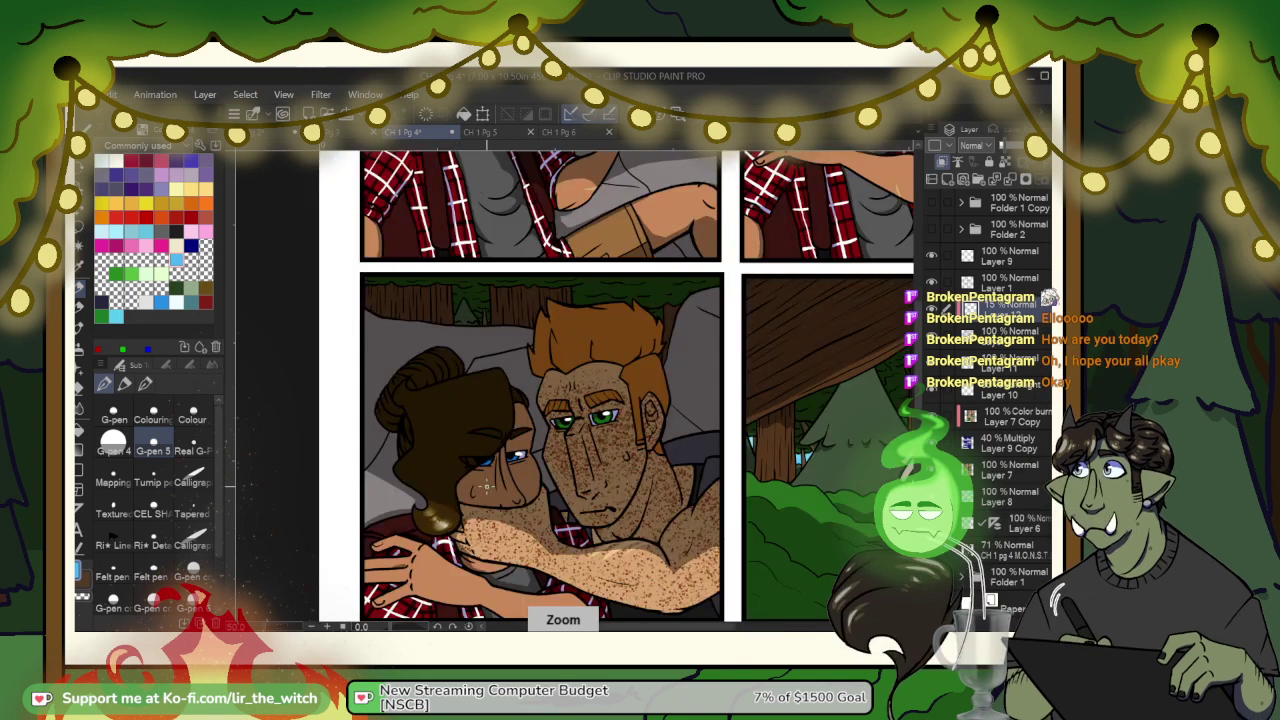
scroll(486, 487, "up", 1)
scroll(467, 298, "up", 4)
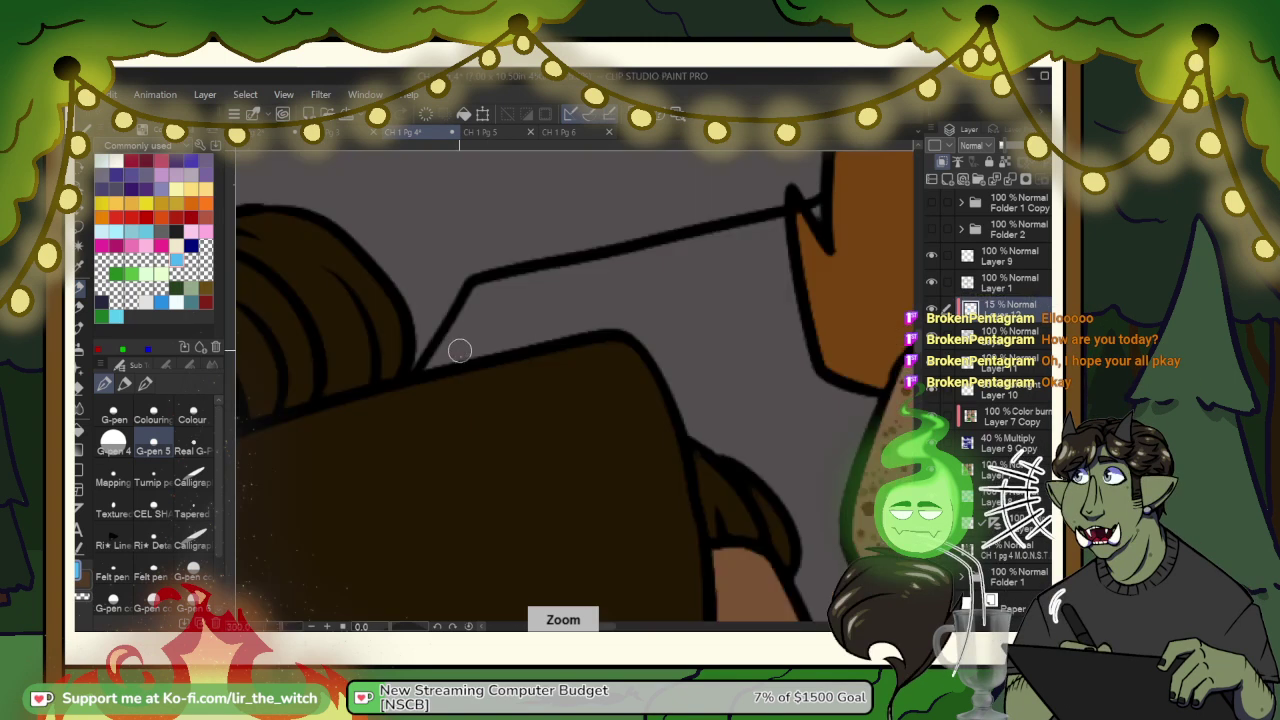
scroll(464, 380, "down", 1)
scroll(466, 395, "down", 2)
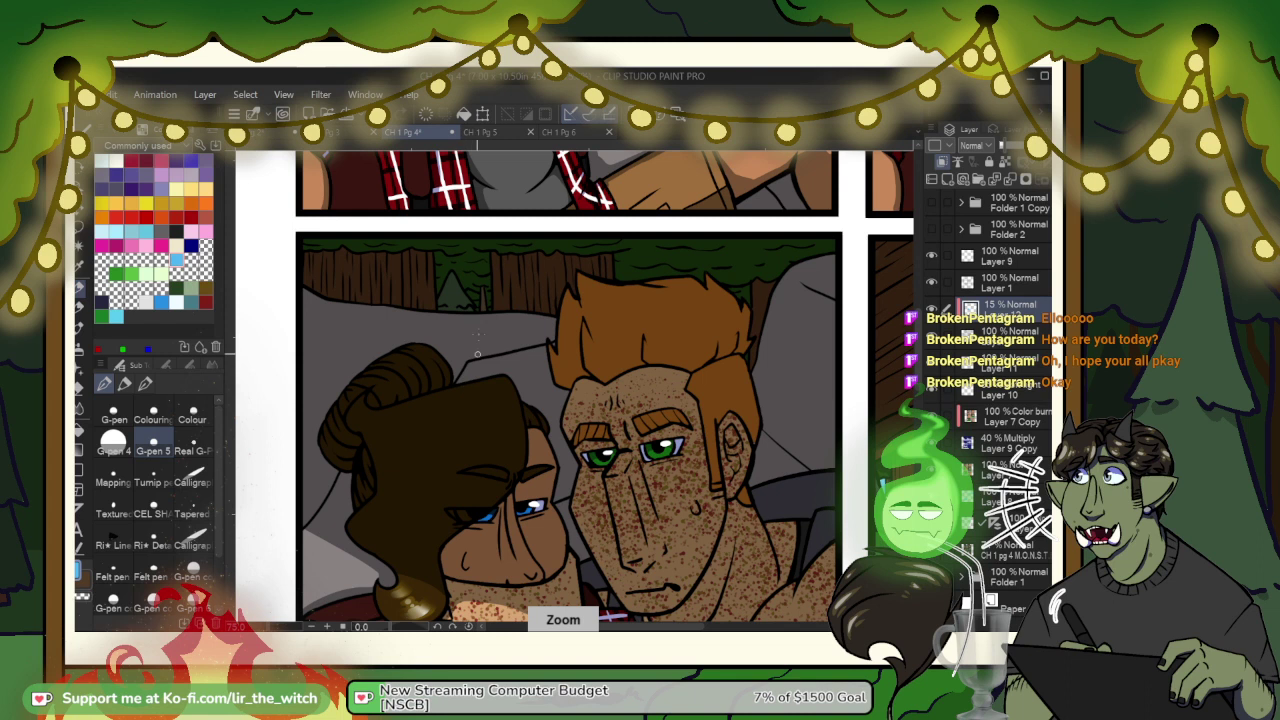
scroll(461, 263, "up", 1)
scroll(461, 263, "up", 2)
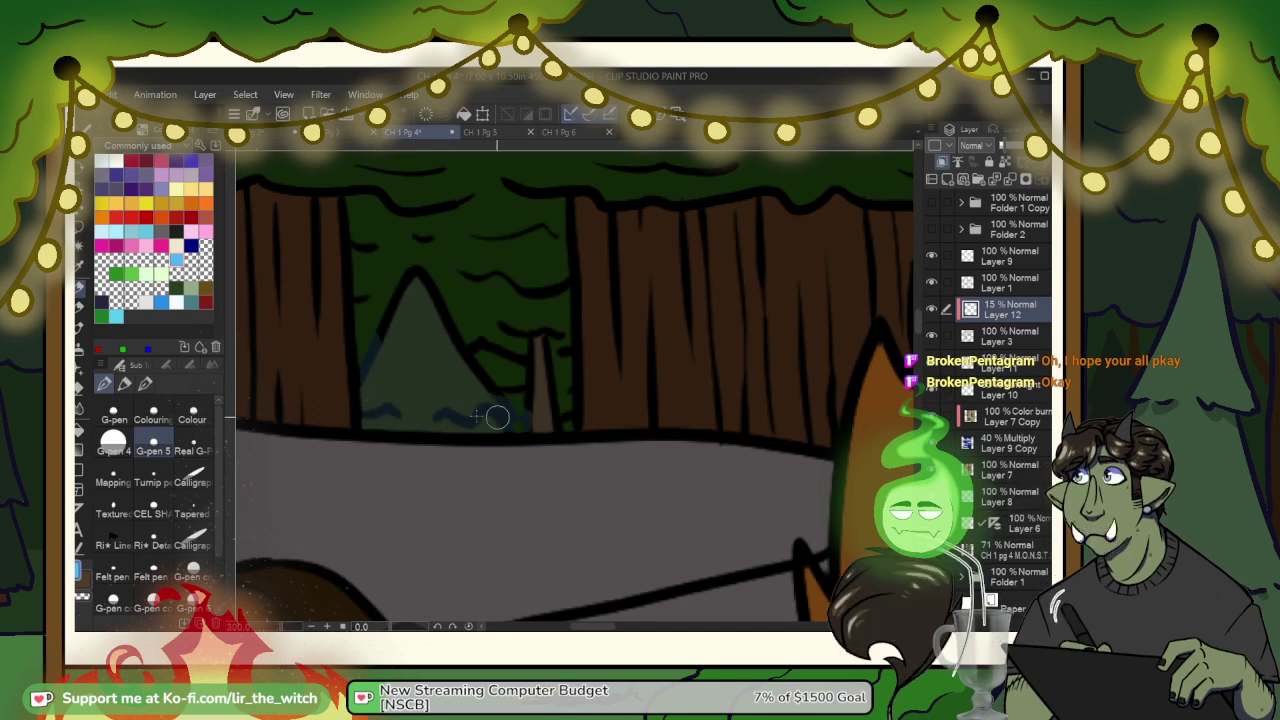
mouse_move(508, 409)
left_mouse_down()
mouse_move(461, 301)
mouse_move(481, 380)
mouse_move(424, 276)
mouse_move(400, 319)
left_mouse_up()
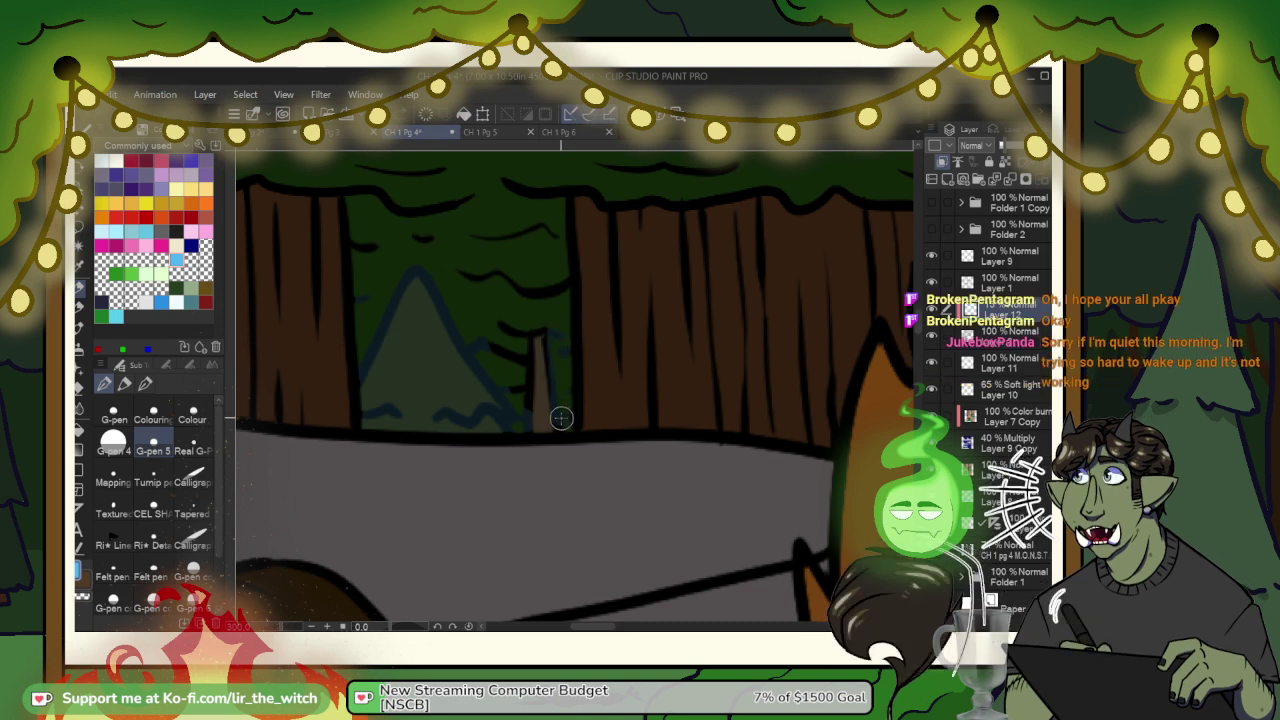
left_click_drag(542, 402, 510, 390)
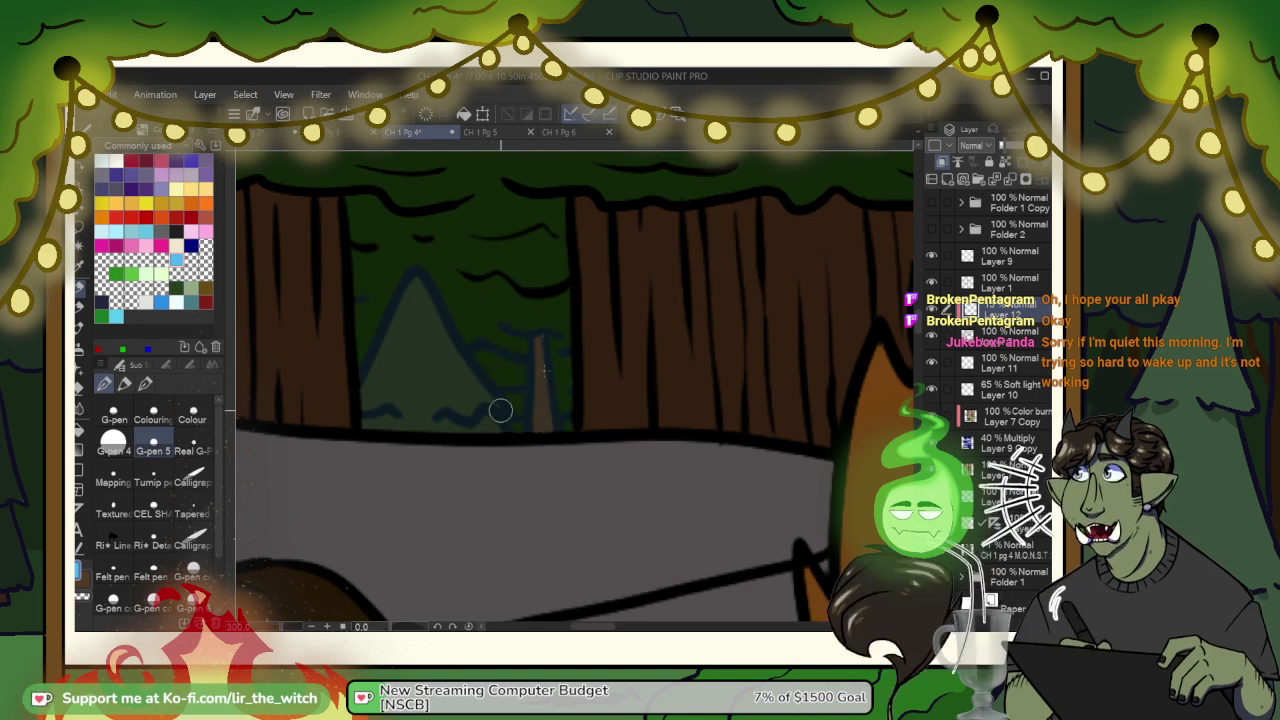
scroll(473, 397, "down", 3)
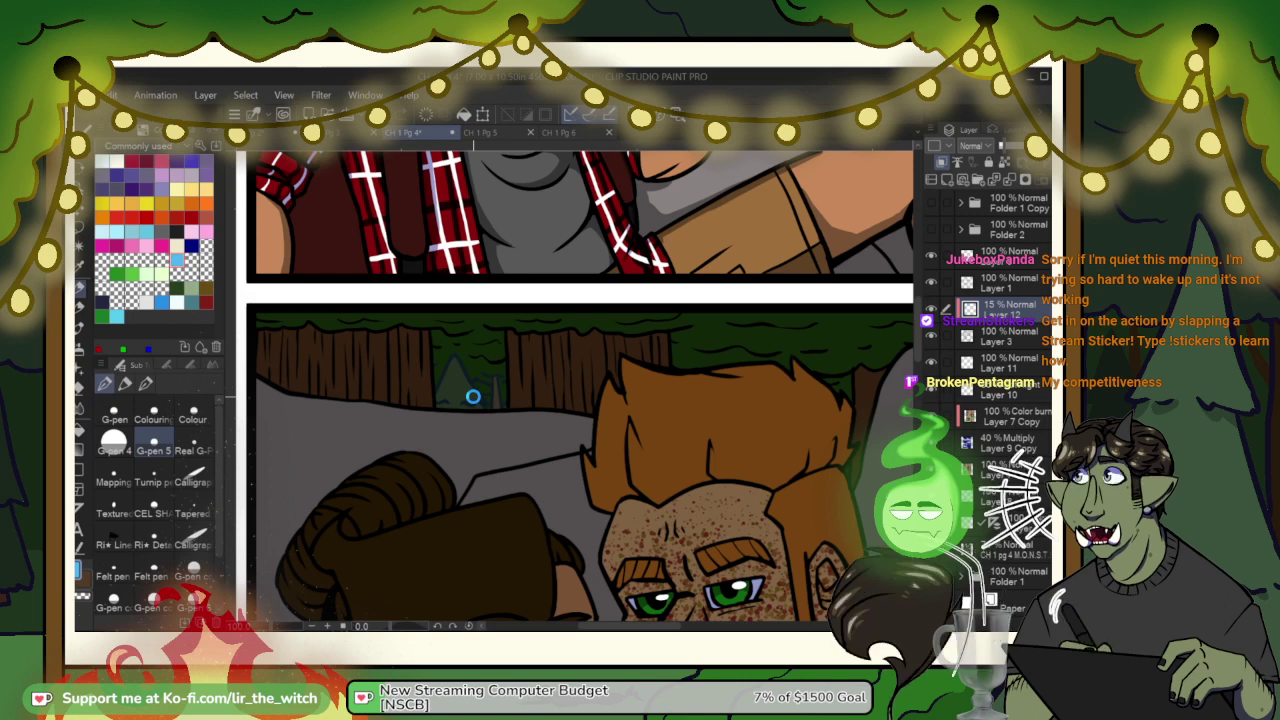
key("ctrl+s")
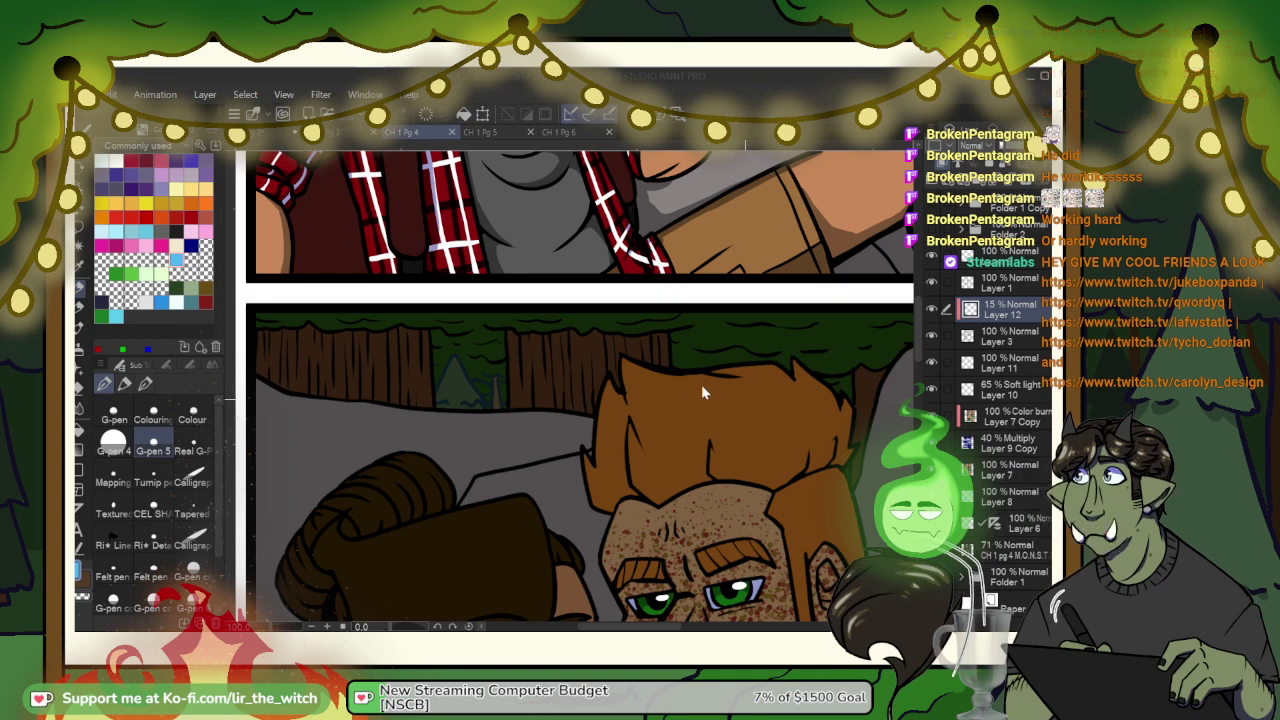
Step: Tint the distant foliage and thin trunk lines in the sky gaps beside the large trunk at the fourth panel's left side
left_click(749, 438)
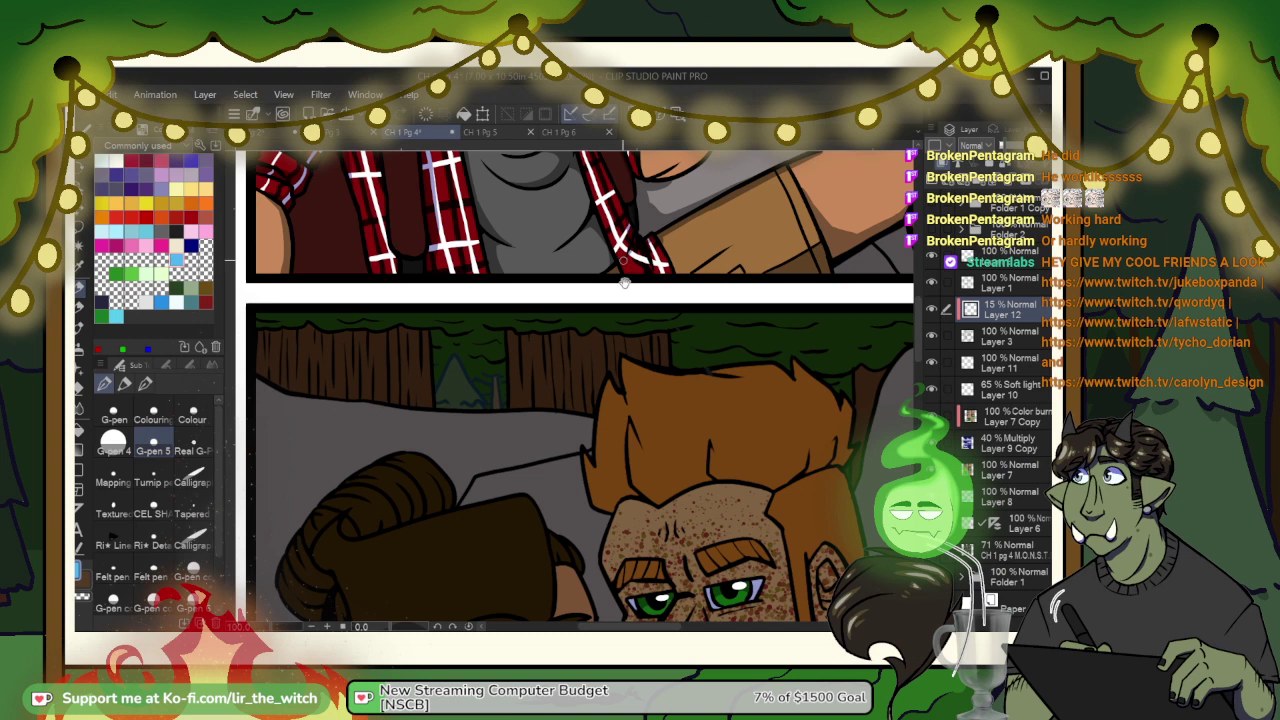
key("e")
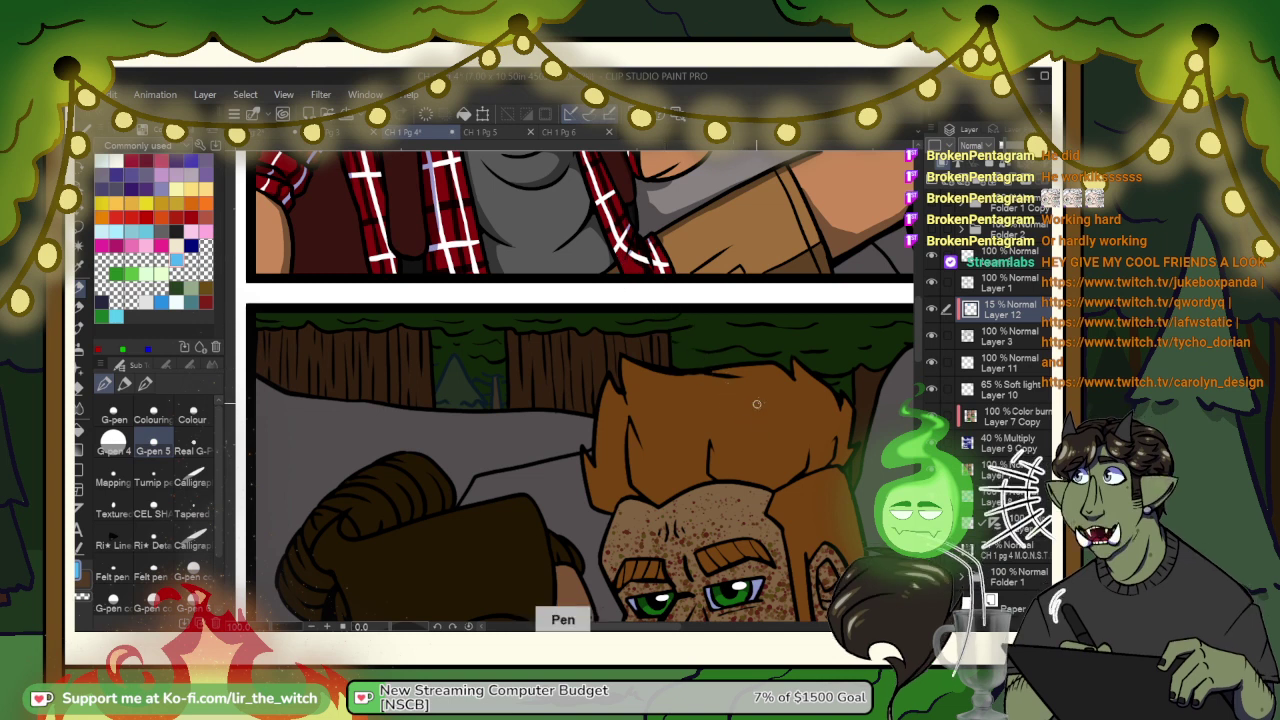
left_click_drag(749, 428, 551, 404)
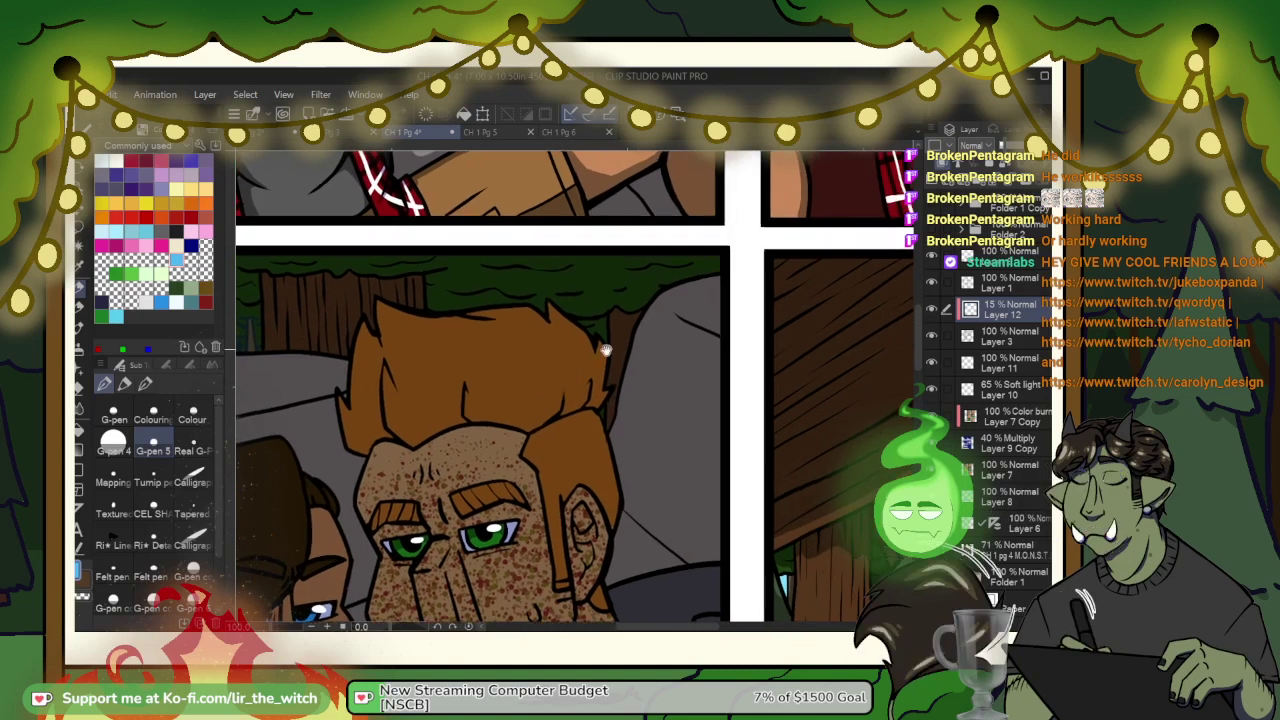
left_click_drag(626, 271, 608, 436)
left_click_drag(615, 248, 611, 455)
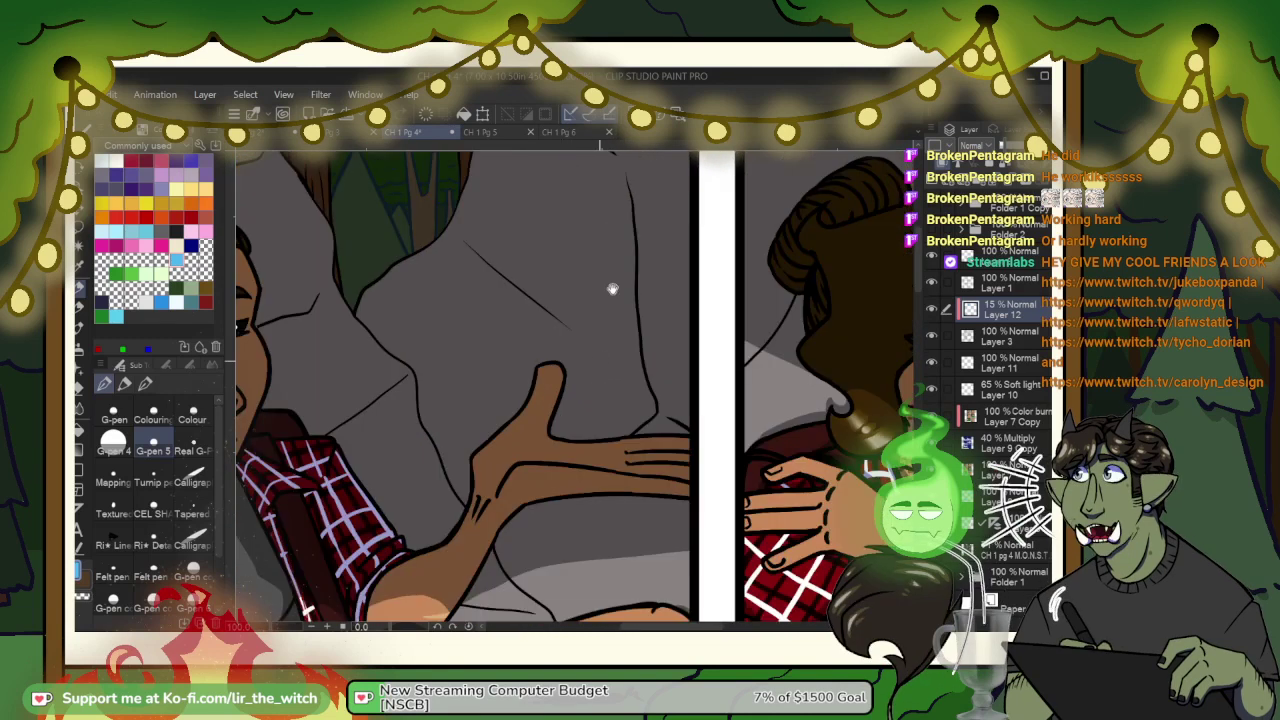
left_click_drag(611, 289, 540, 180)
mouse_move(630, 441)
left_mouse_down()
mouse_move(452, 205)
mouse_move(436, 163)
left_mouse_up()
left_click_drag(623, 494, 529, 286)
mouse_move(614, 458)
left_mouse_down()
mouse_move(595, 281)
mouse_move(649, 255)
left_mouse_up()
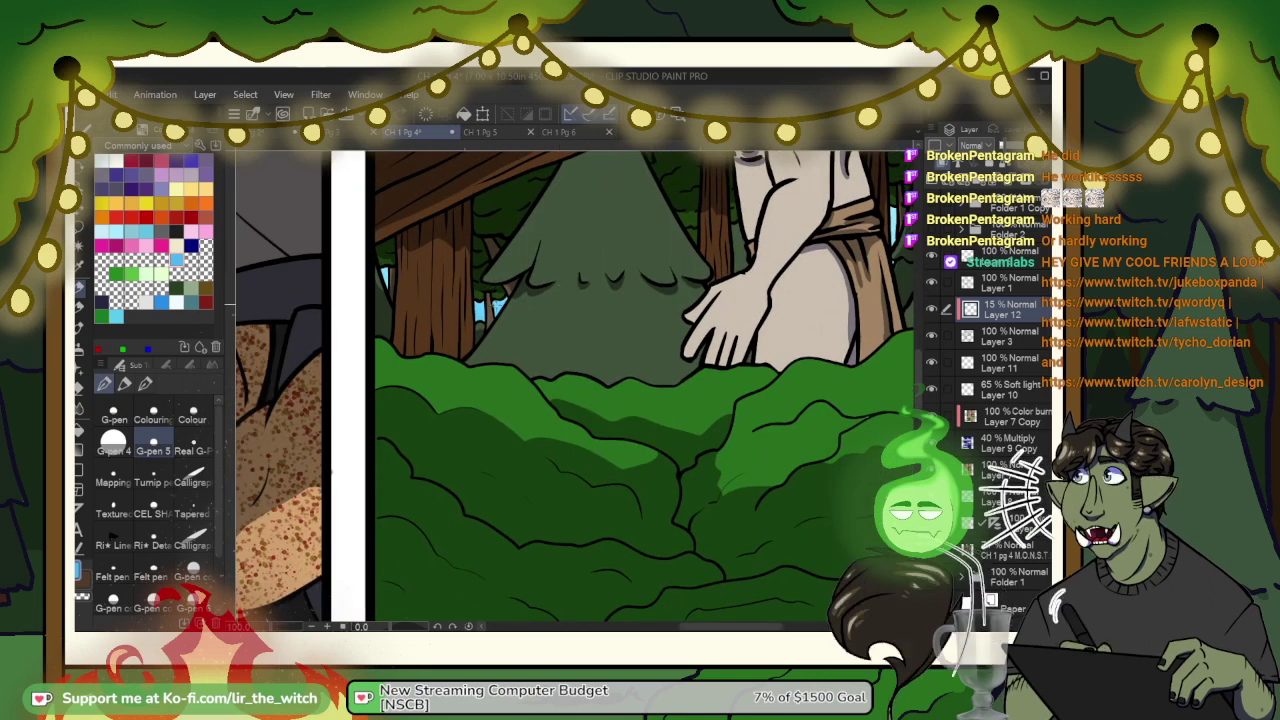
scroll(493, 310, "up", 2)
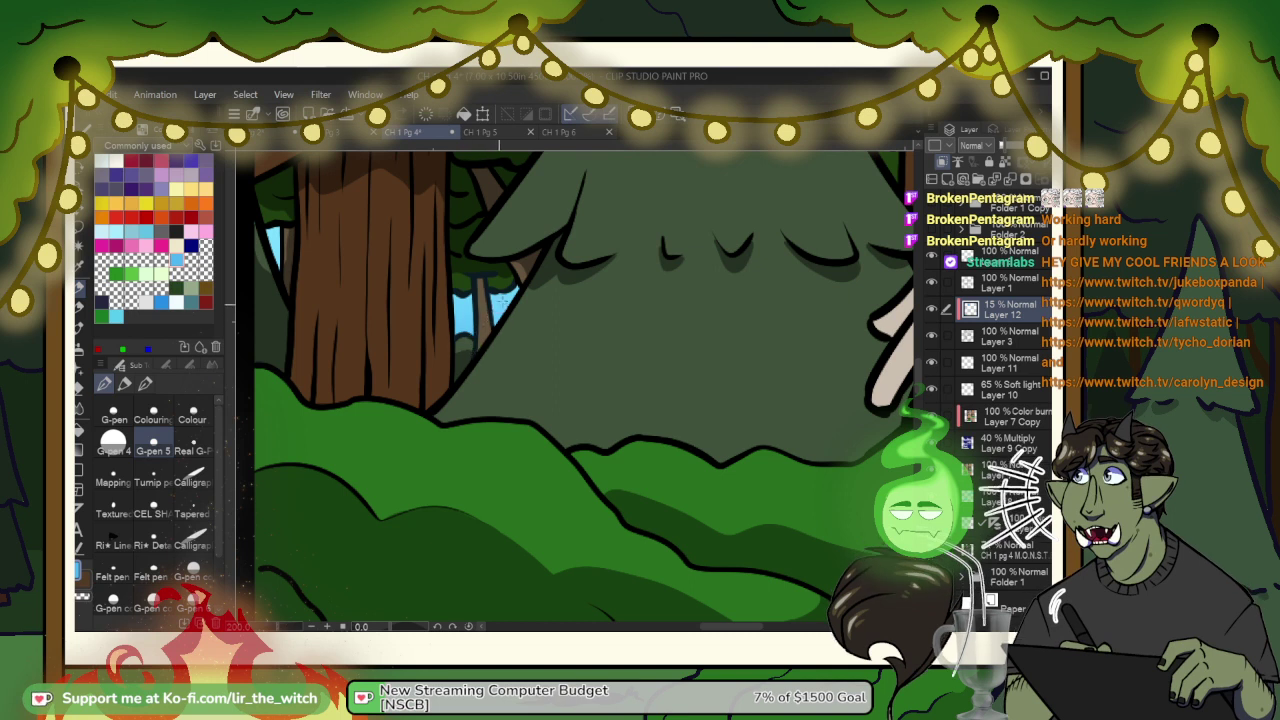
left_click_drag(322, 264, 455, 291)
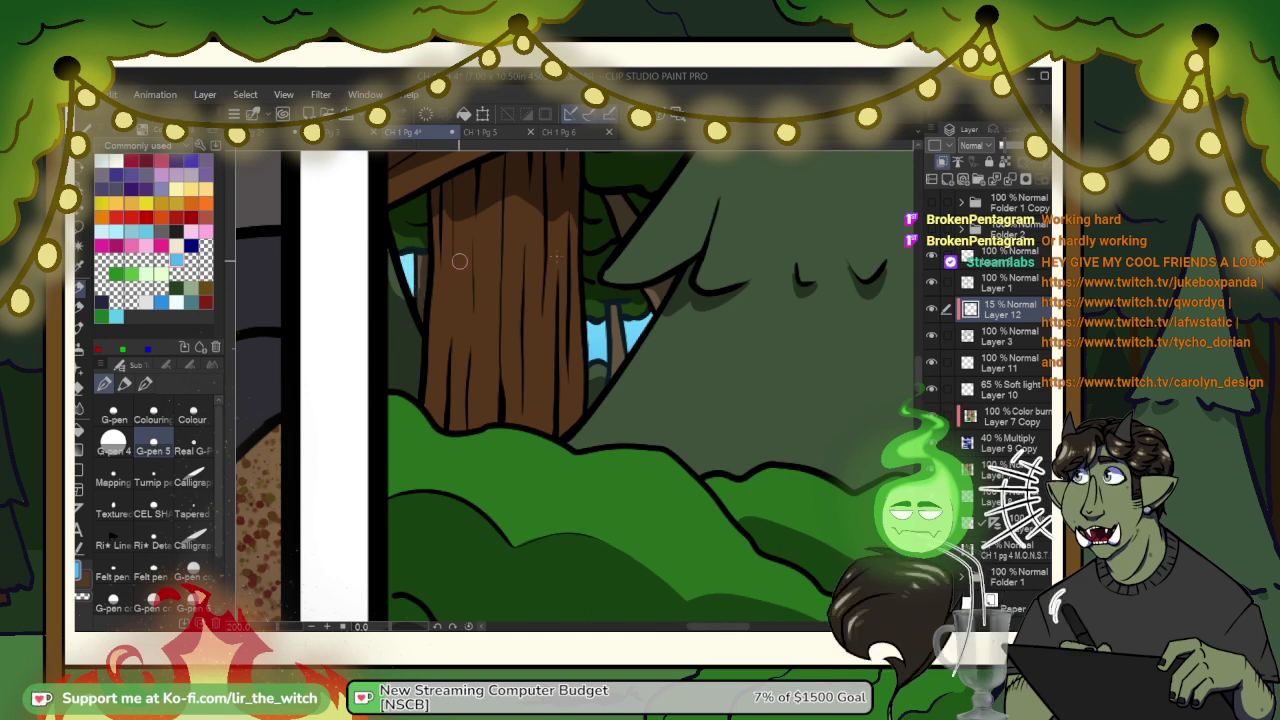
Step: Tint the distant foliage lines between the trees around the standing figure in the fourth panel
mouse_move(658, 312)
left_mouse_down()
mouse_move(410, 310)
mouse_move(579, 315)
mouse_move(452, 315)
mouse_move(572, 380)
left_mouse_up()
mouse_move(613, 303)
left_mouse_down()
mouse_move(554, 363)
mouse_move(541, 425)
left_mouse_up()
left_click_drag(538, 374, 533, 384)
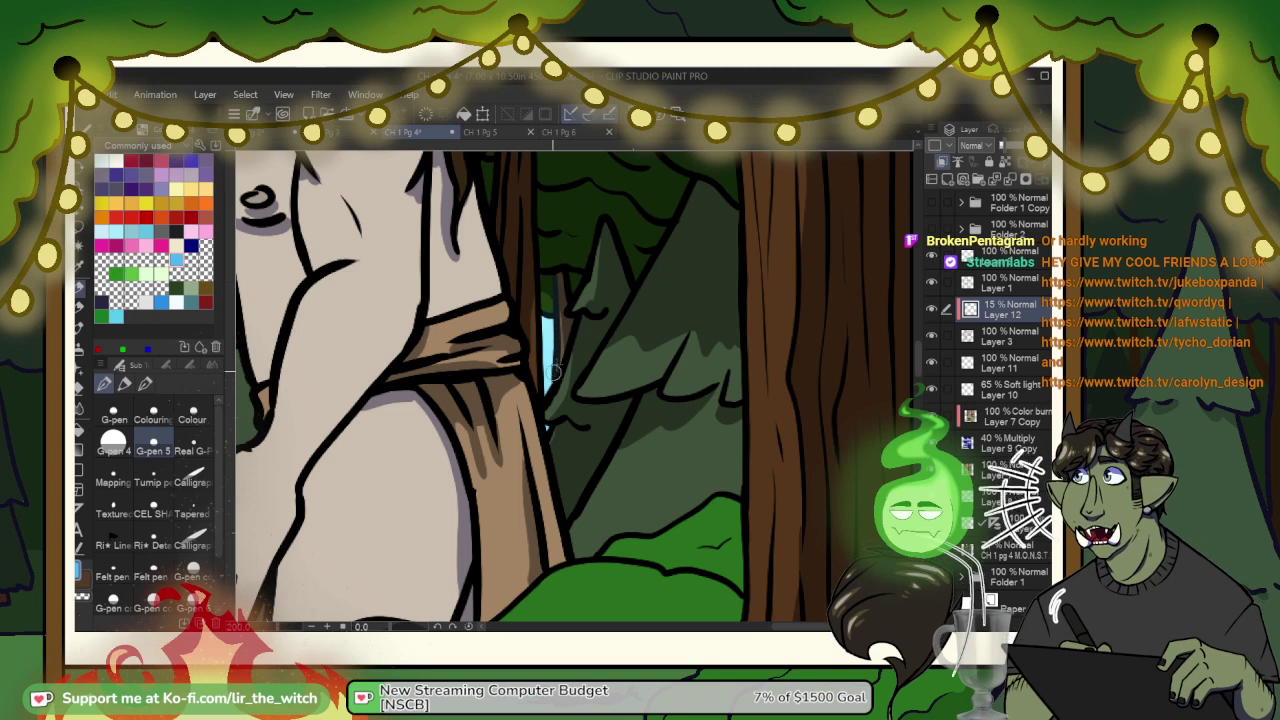
left_click_drag(502, 266, 717, 241)
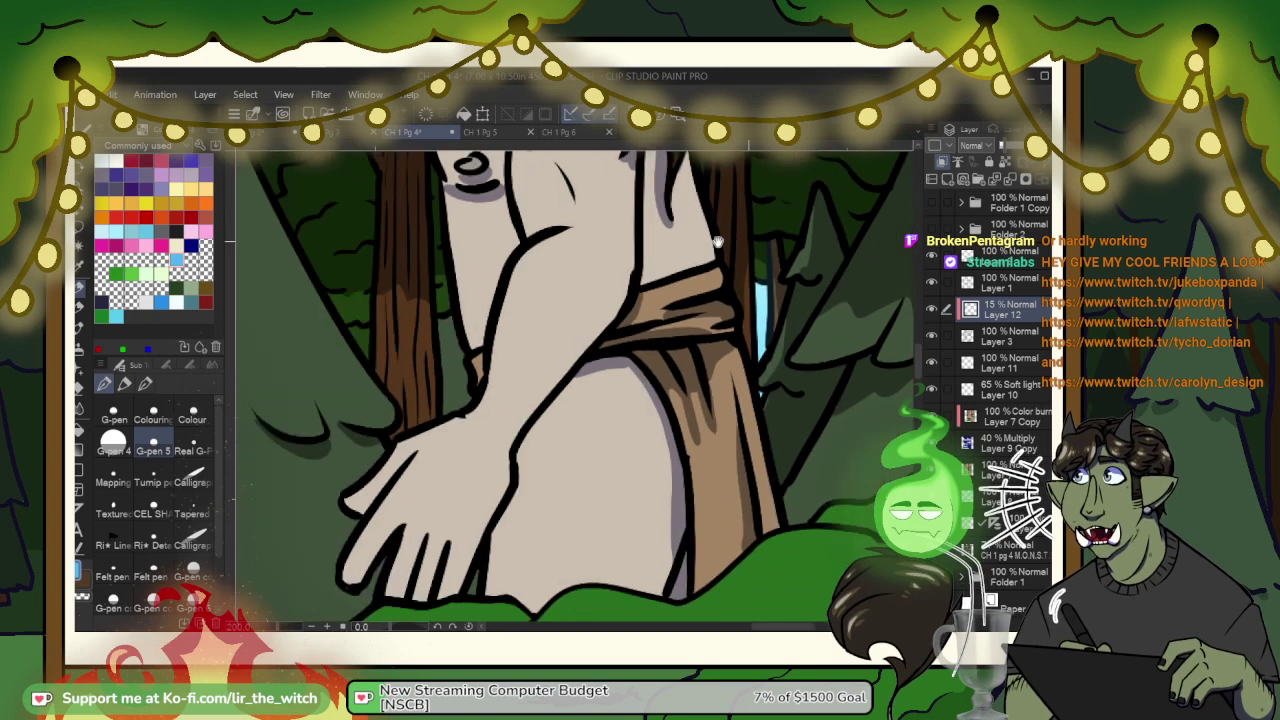
left_click_drag(462, 348, 578, 283)
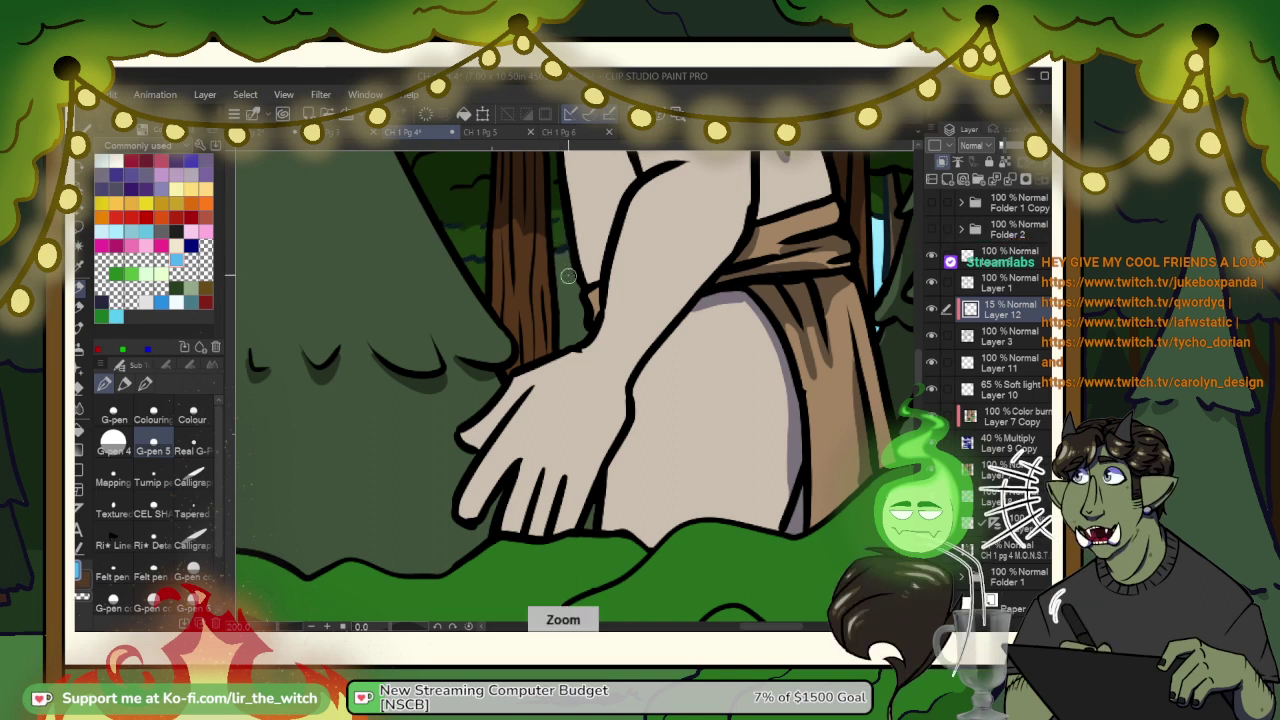
Step: Tint the outlines of the thin distant trunks in the sky gap behind the central pine in the fifth panel
scroll(568, 276, "down", 4)
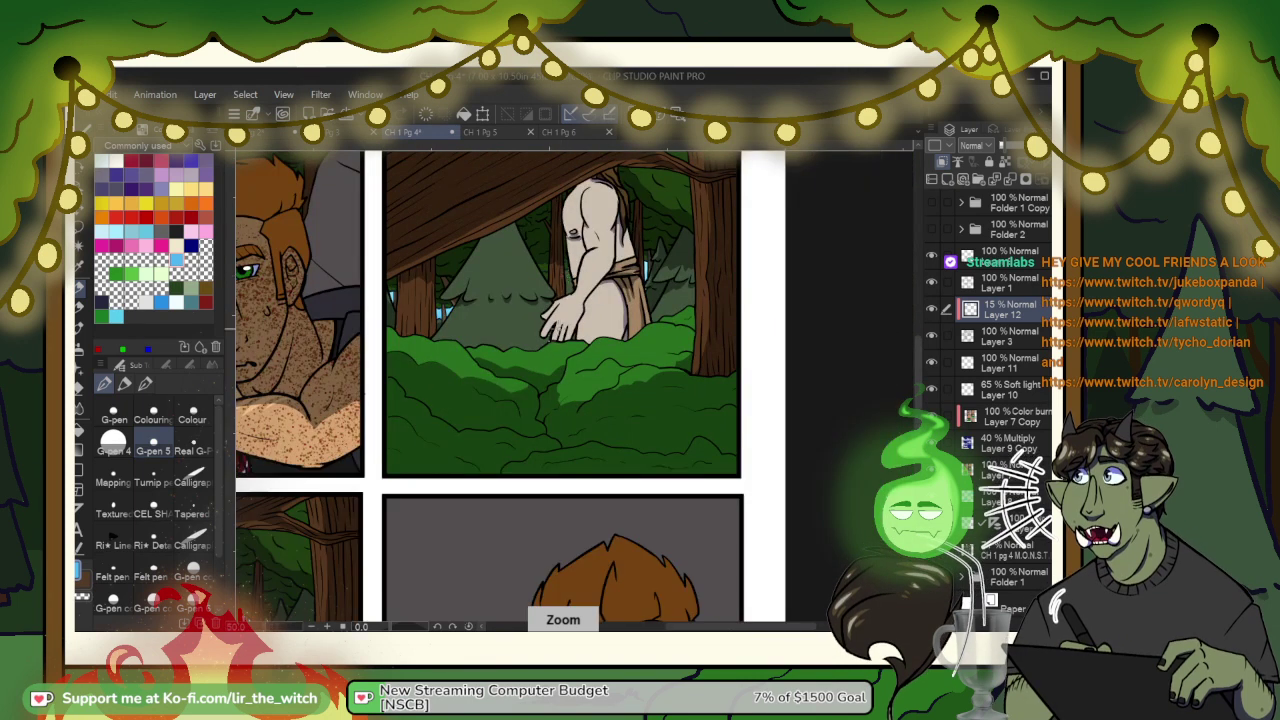
left_click_drag(382, 493, 720, 212)
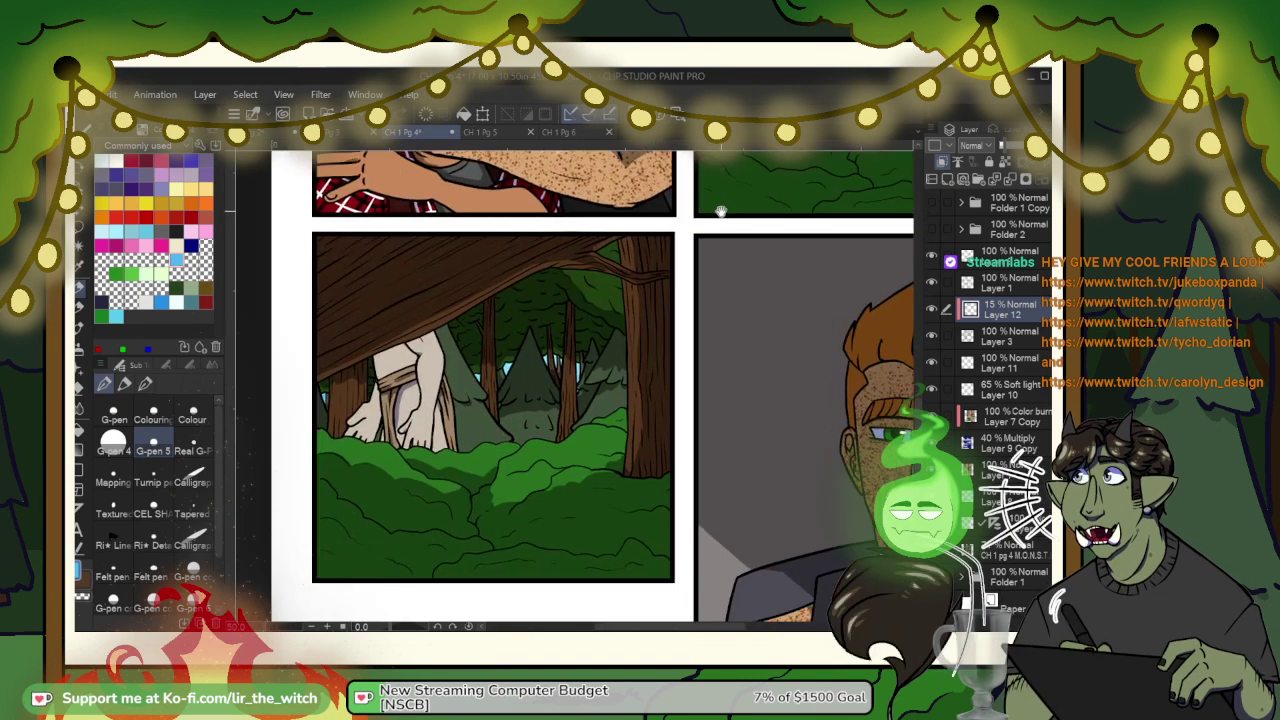
left_click_drag(609, 298, 635, 232)
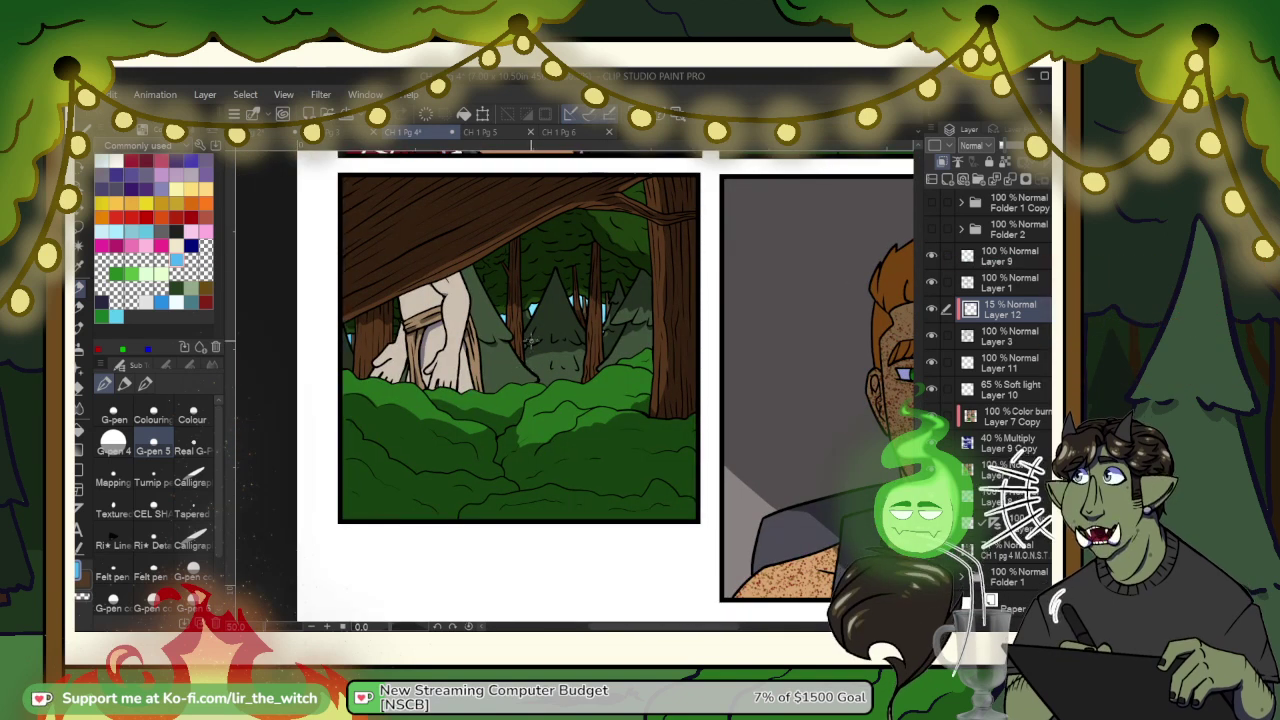
key("ctrl+space")
left_click(531, 340)
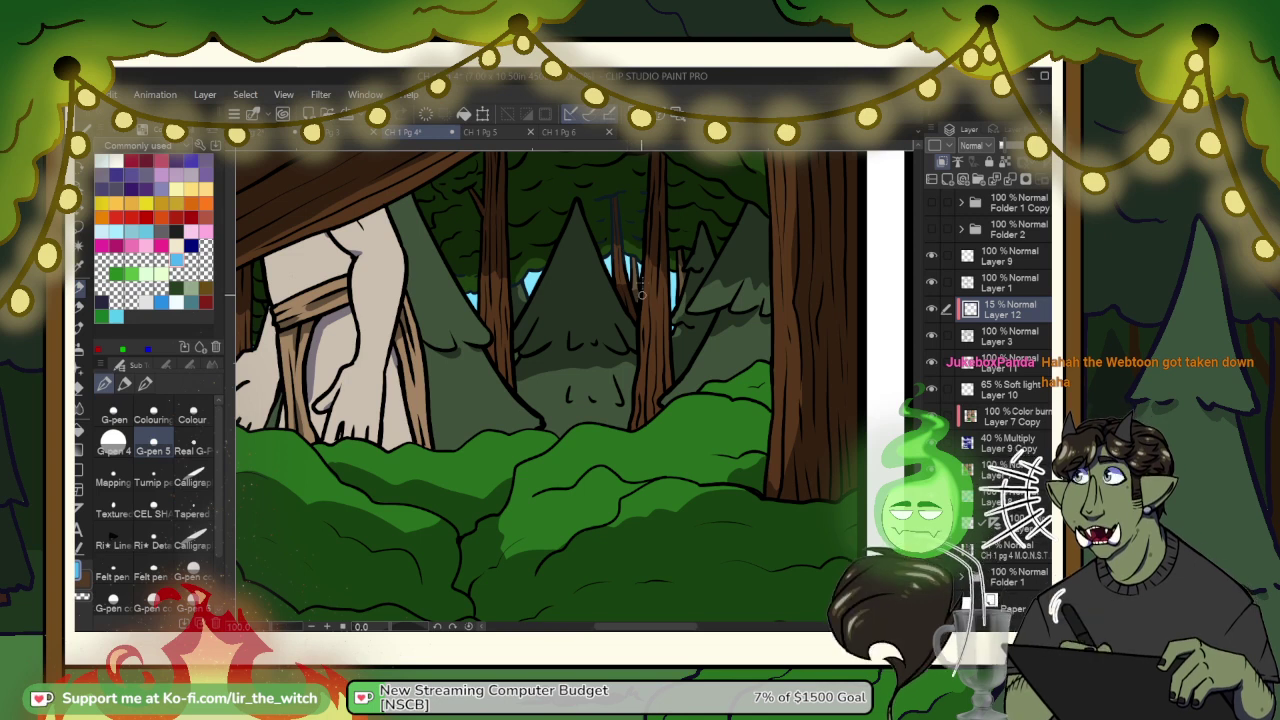
key("ctrl+space")
left_click(638, 258)
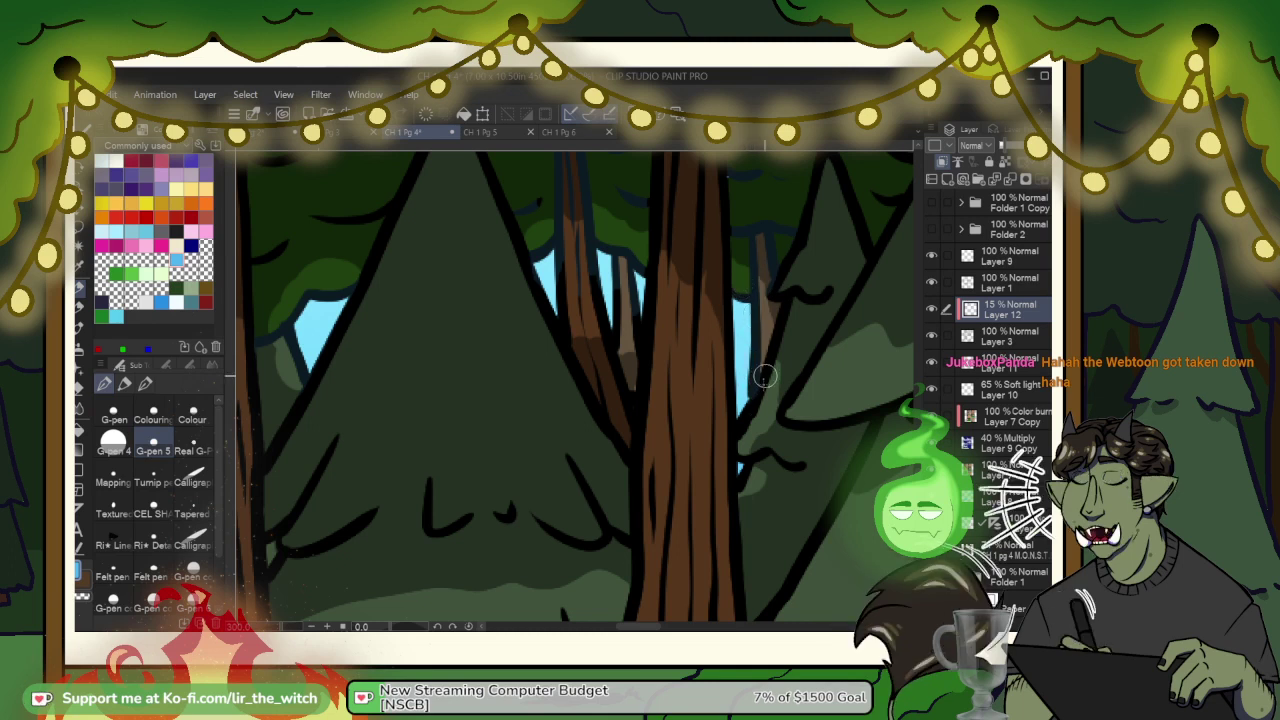
key("e")
key("p")
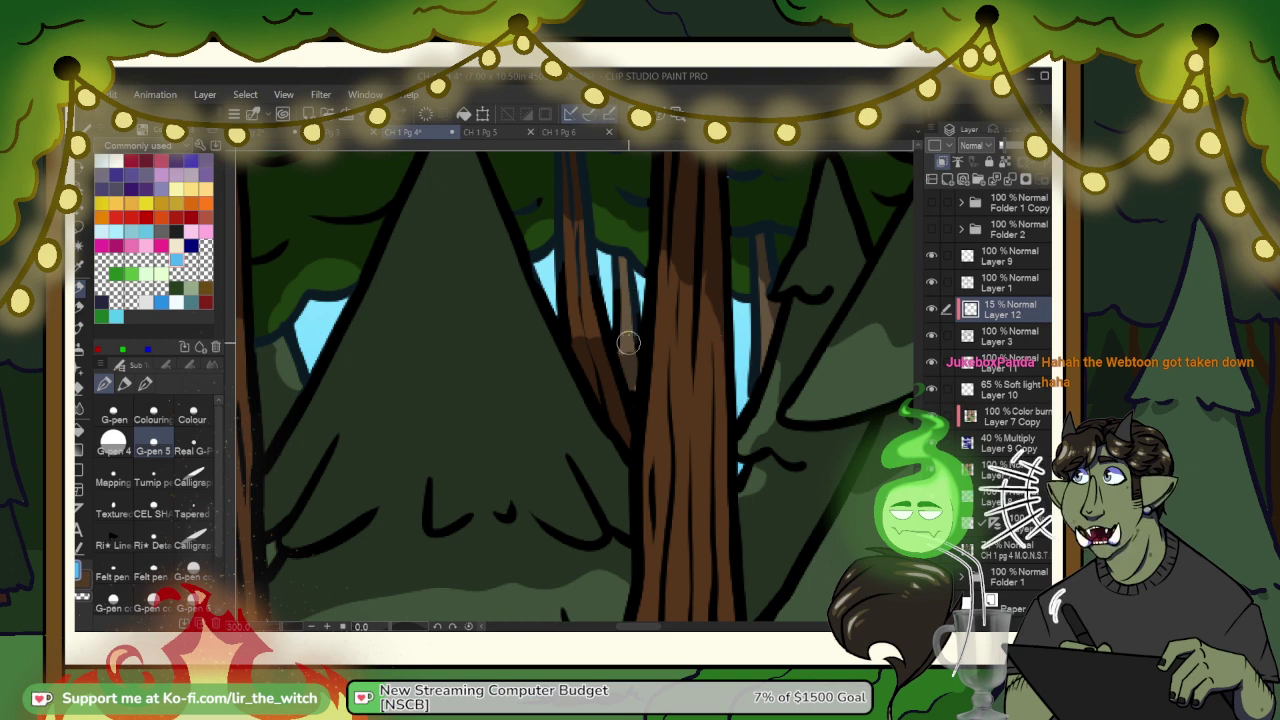
left_click_drag(615, 298, 612, 376)
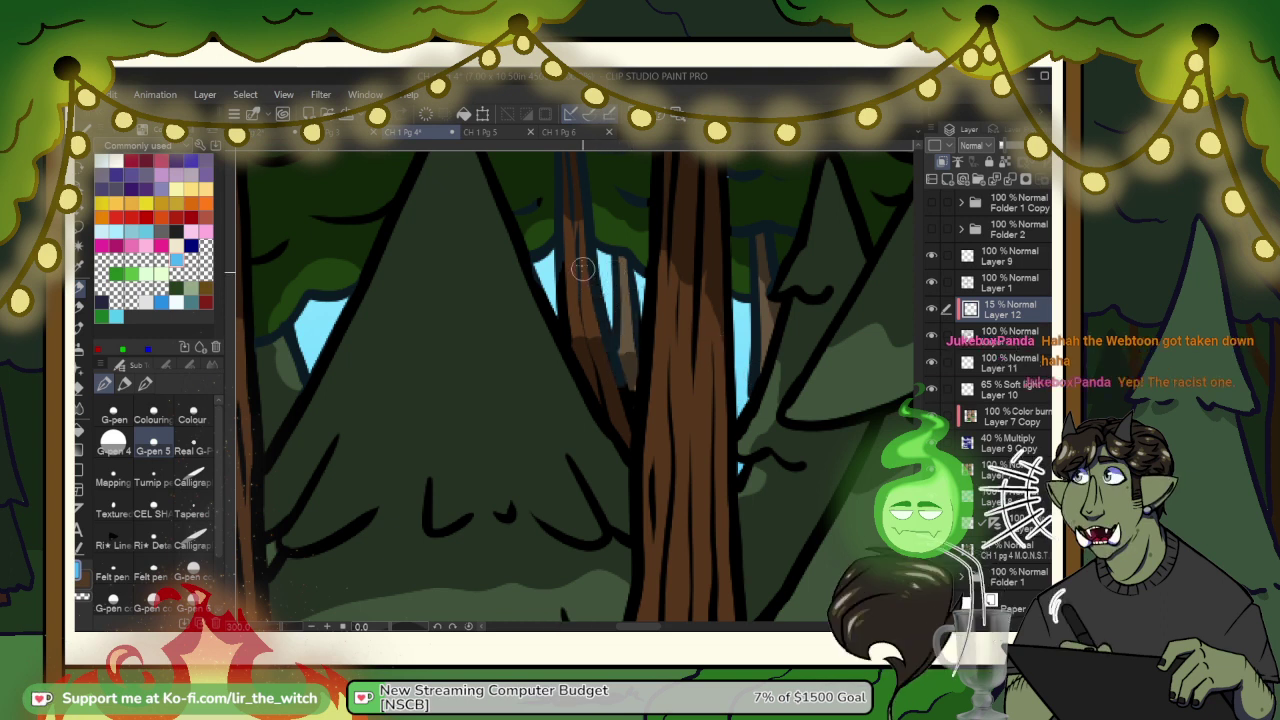
mouse_move(583, 268)
left_mouse_down()
mouse_move(591, 359)
mouse_move(568, 307)
mouse_move(622, 427)
left_mouse_up()
left_click_drag(627, 348, 625, 428)
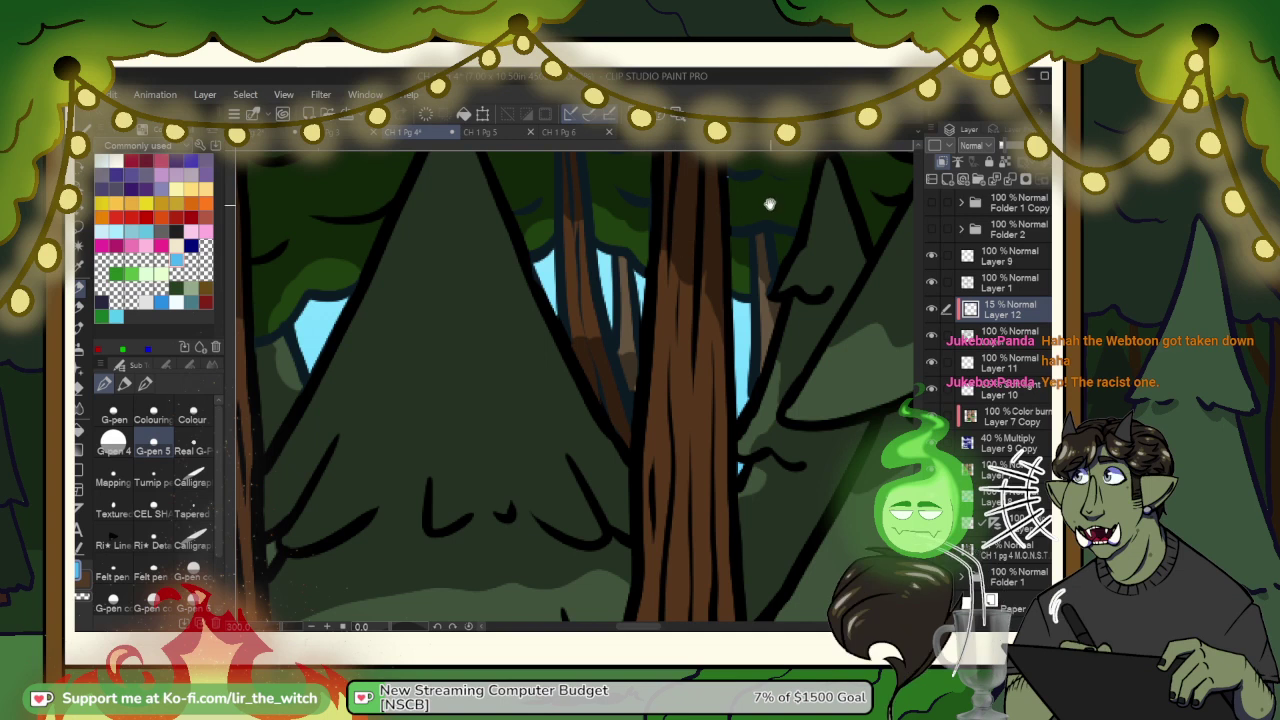
Step: Tint the canopy foliage lines above the small pine on the right side of the fifth panel
left_click_drag(689, 302, 664, 352)
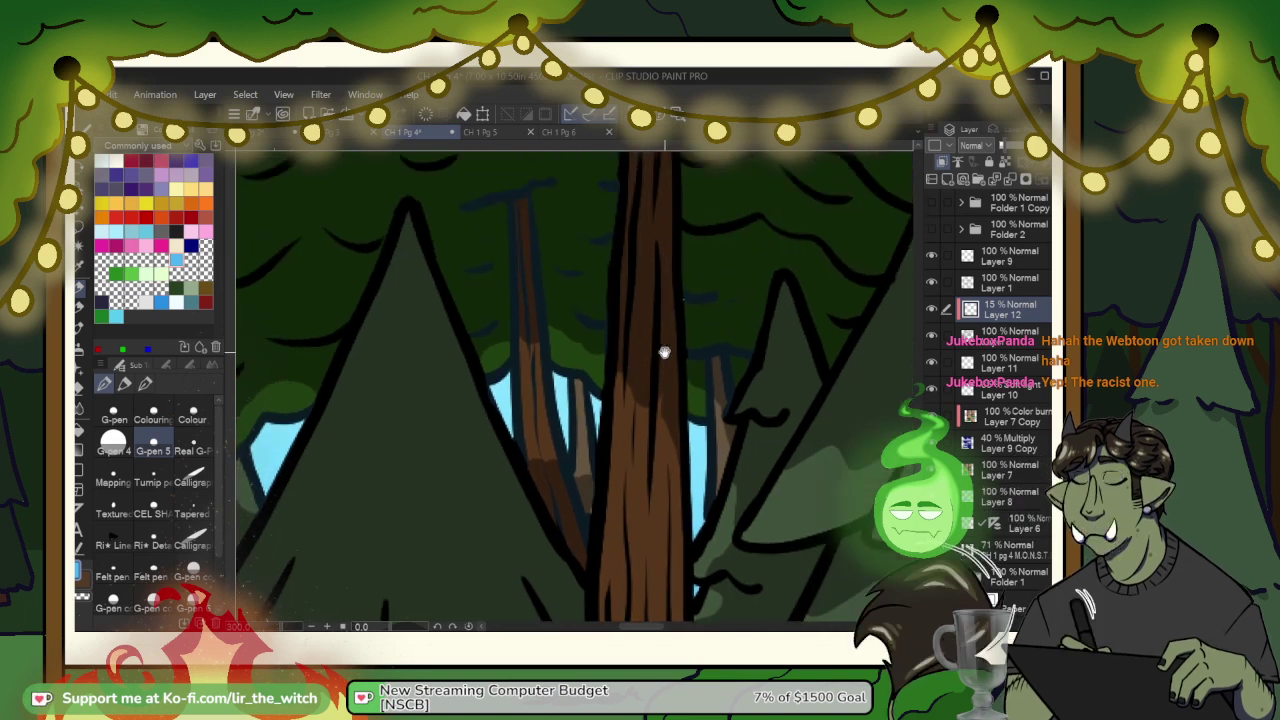
left_click_drag(723, 299, 609, 343)
left_click_drag(720, 214, 629, 277)
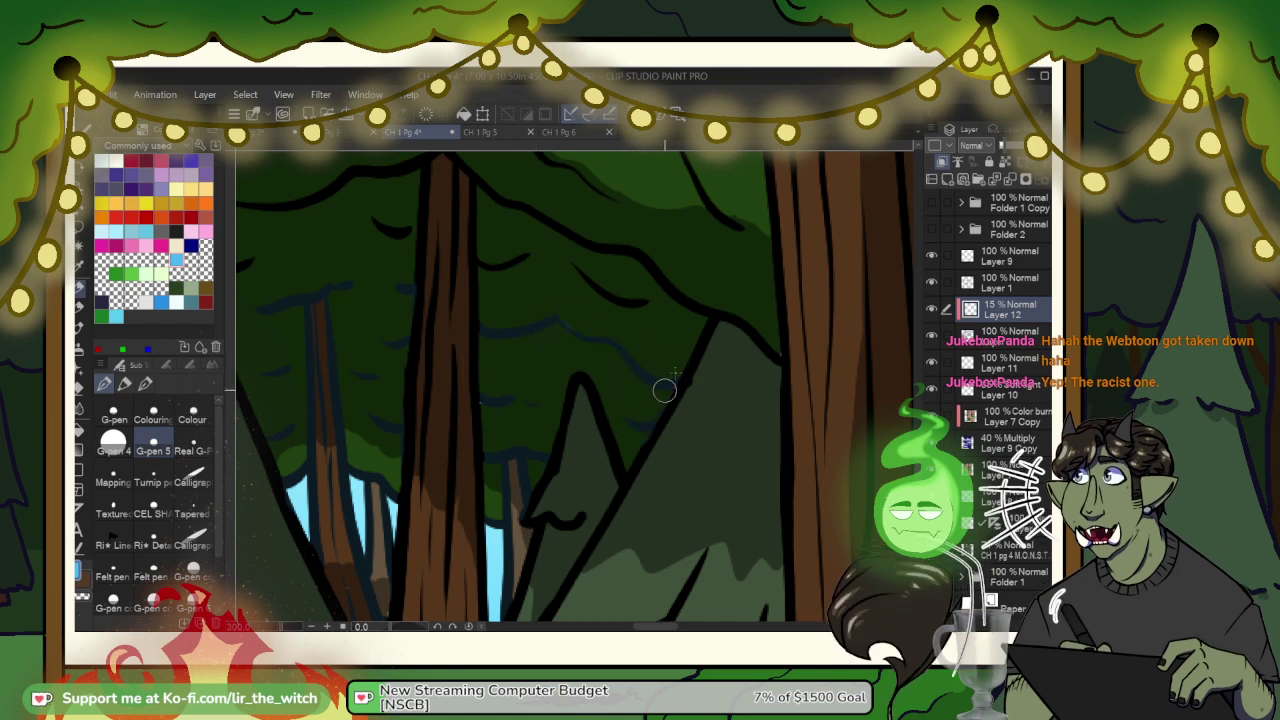
Step: Tint the dark foliage lines around the branching trunk to the left of the fifth panel's central pine
left_click_drag(509, 396, 741, 318)
mouse_move(578, 343)
left_mouse_down()
mouse_move(766, 334)
mouse_move(815, 318)
left_mouse_up()
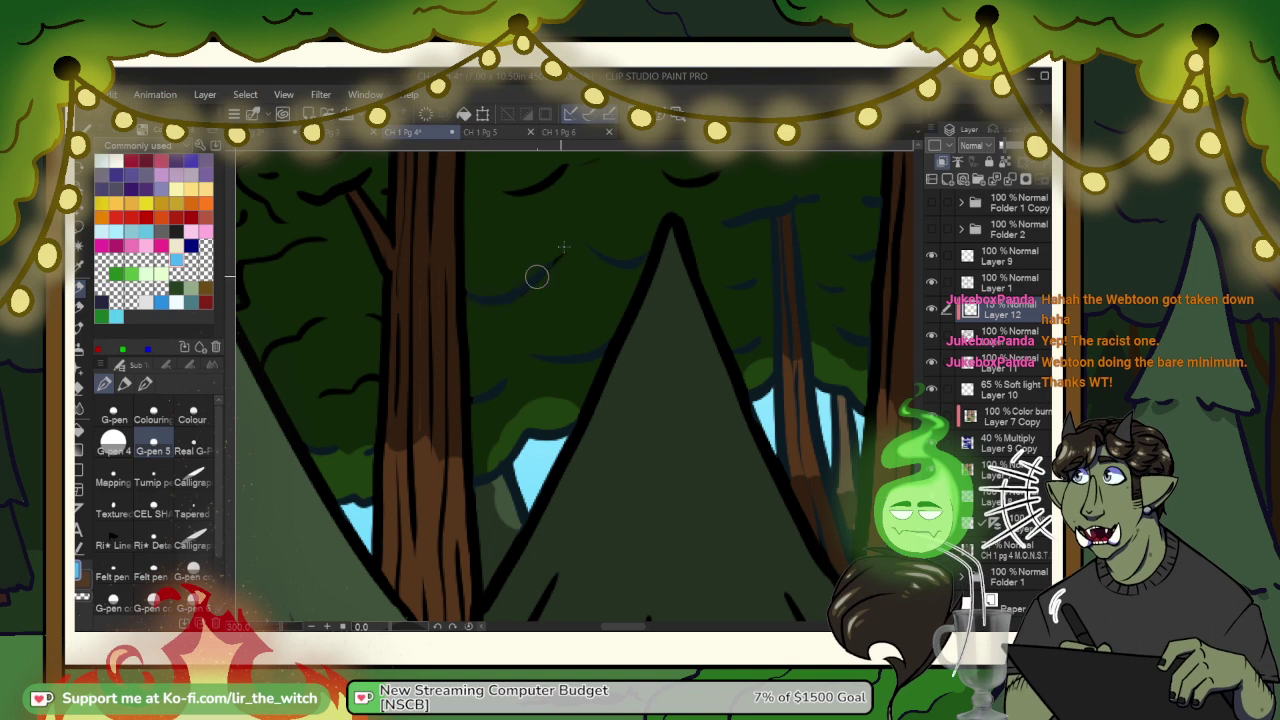
left_click_drag(599, 316, 829, 268)
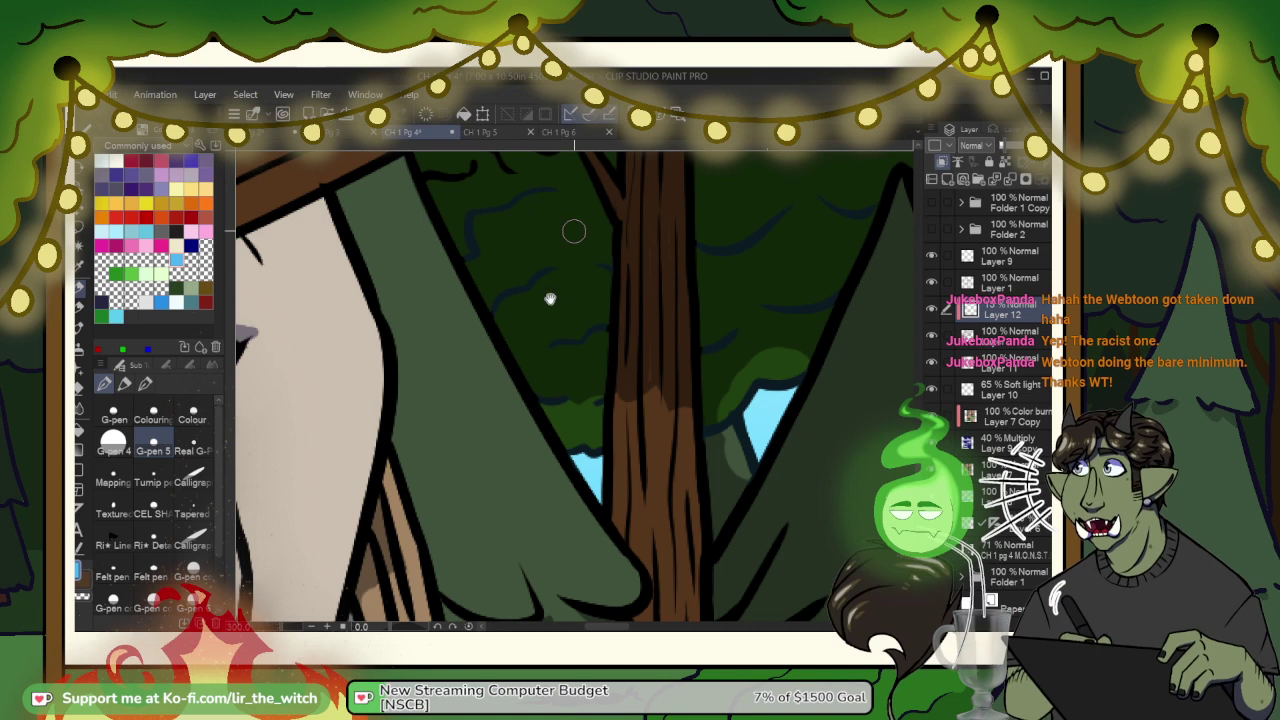
Step: Tint the distant foliage lines on both sides of the large trunk behind the figure at the fifth panel's left edge
mouse_move(551, 297)
left_mouse_down()
mouse_move(802, 233)
mouse_move(835, 247)
mouse_move(700, 343)
mouse_move(497, 346)
left_mouse_up()
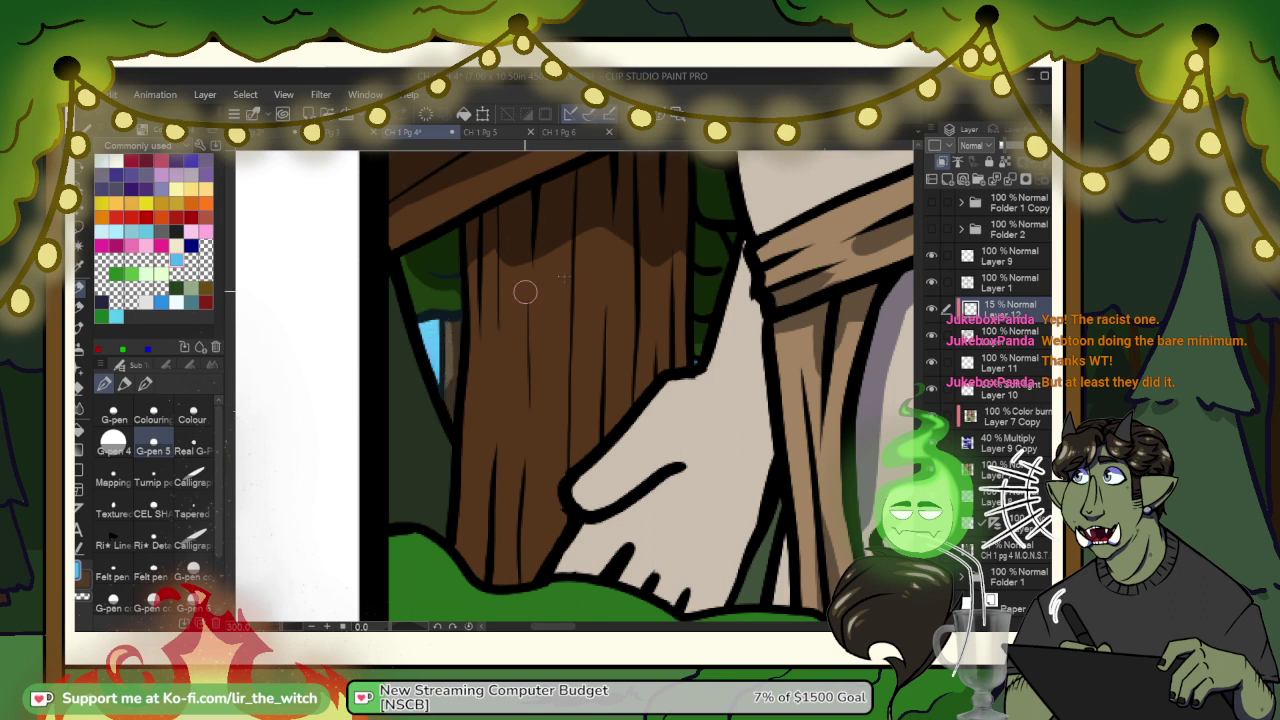
mouse_move(709, 260)
left_mouse_down()
mouse_move(587, 285)
mouse_move(565, 268)
left_mouse_up()
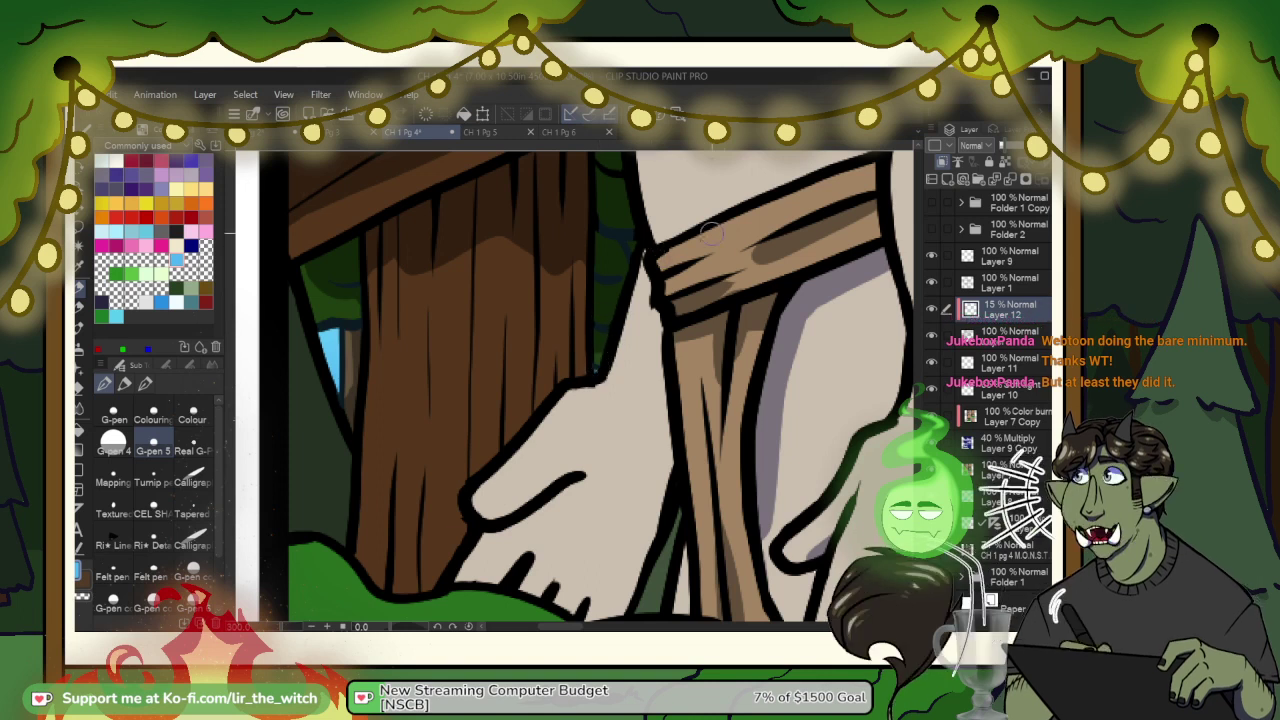
left_click_drag(790, 172, 570, 330)
scroll(569, 330, "down", 5)
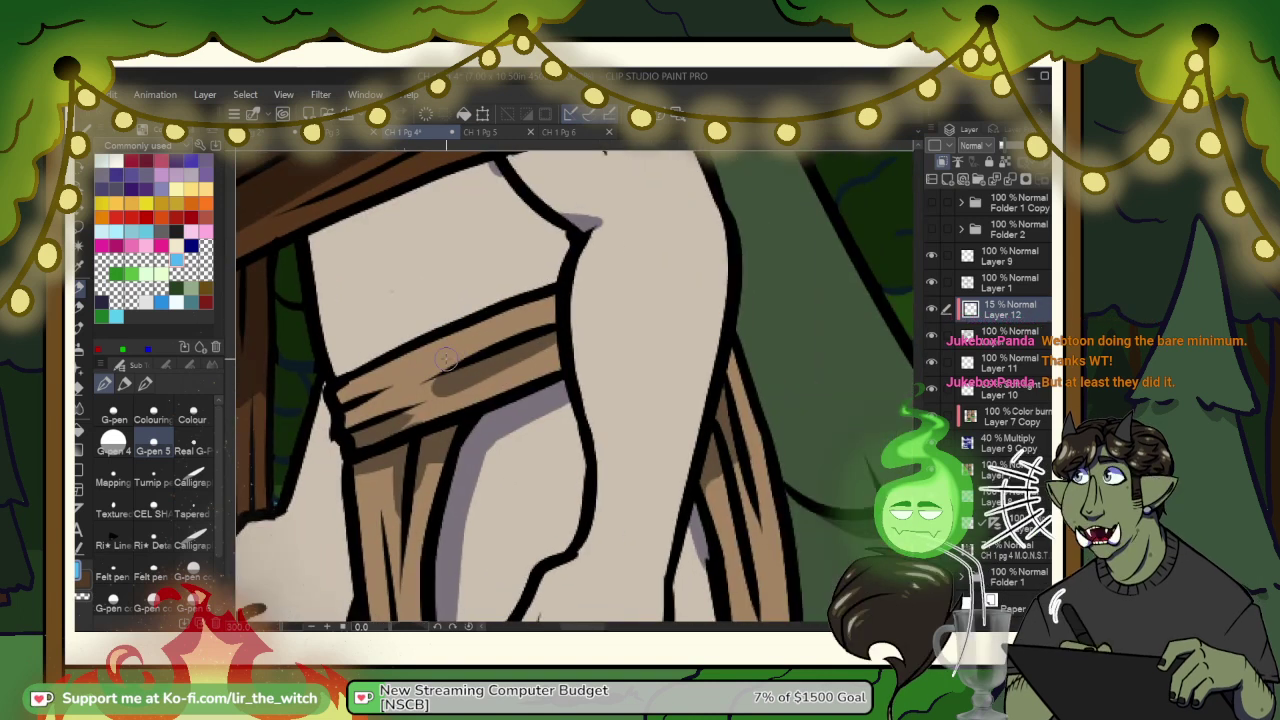
scroll(447, 361, "down", 2)
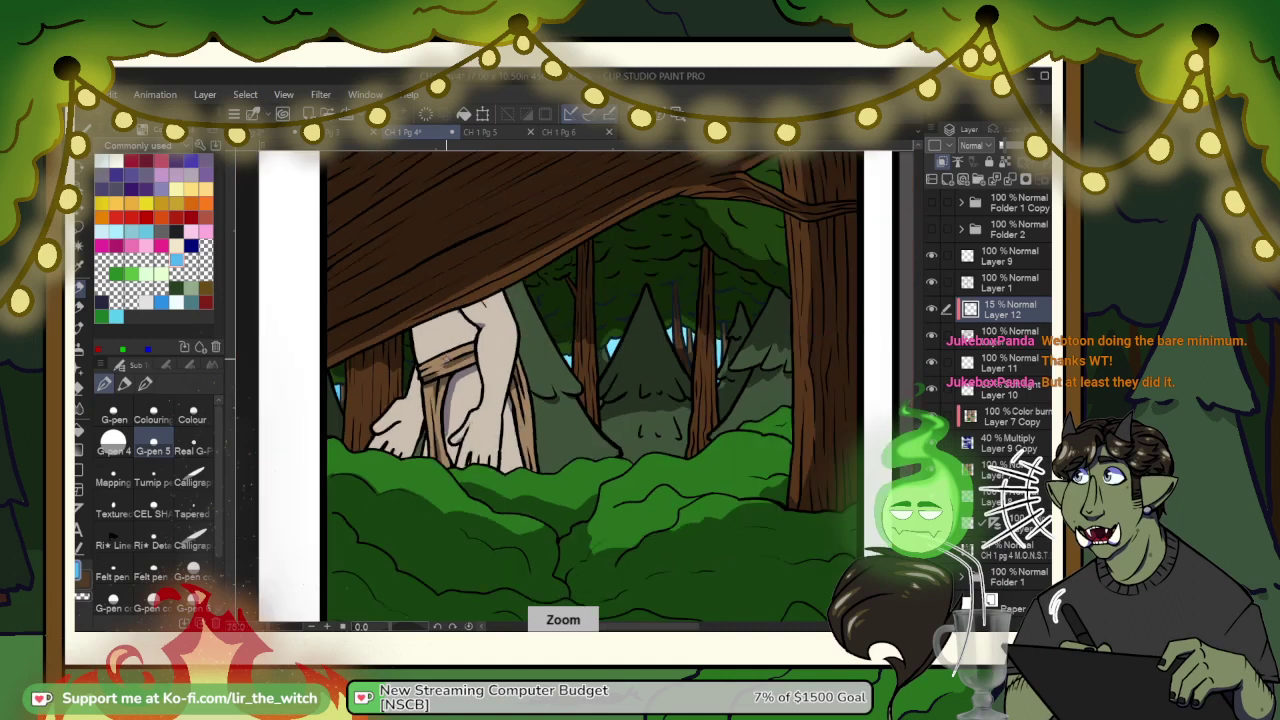
Step: Tint the distant foliage and trunk lines around the large tree at the fourth panel's left edge
scroll(613, 270, "down", 2)
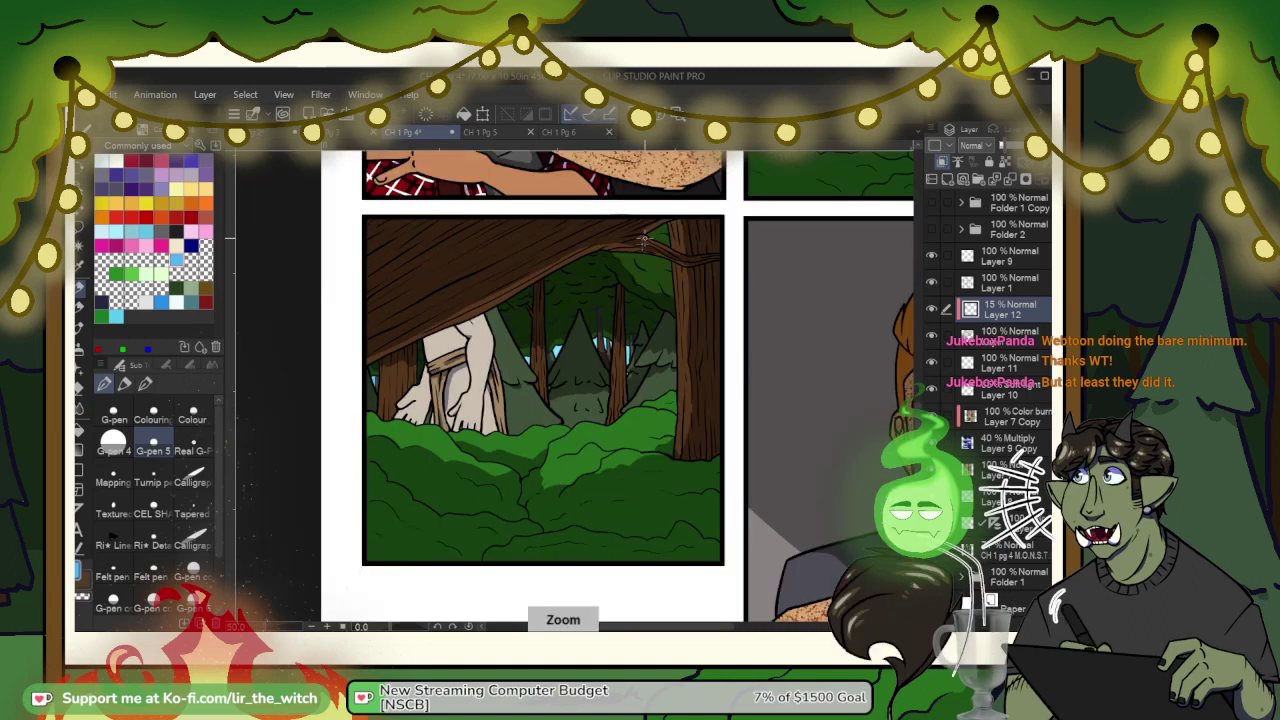
left_click_drag(613, 270, 429, 406)
left_click_drag(588, 309, 533, 403)
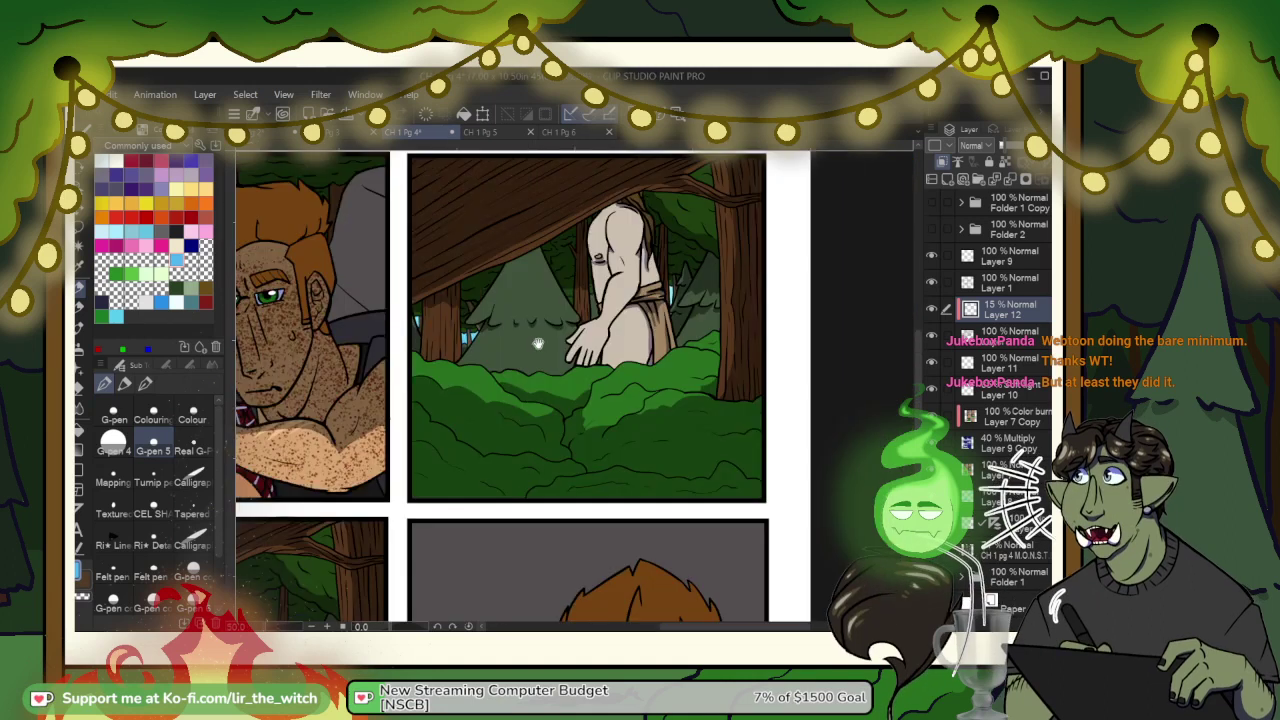
left_click_drag(538, 343, 558, 363)
scroll(495, 328, "up", 1)
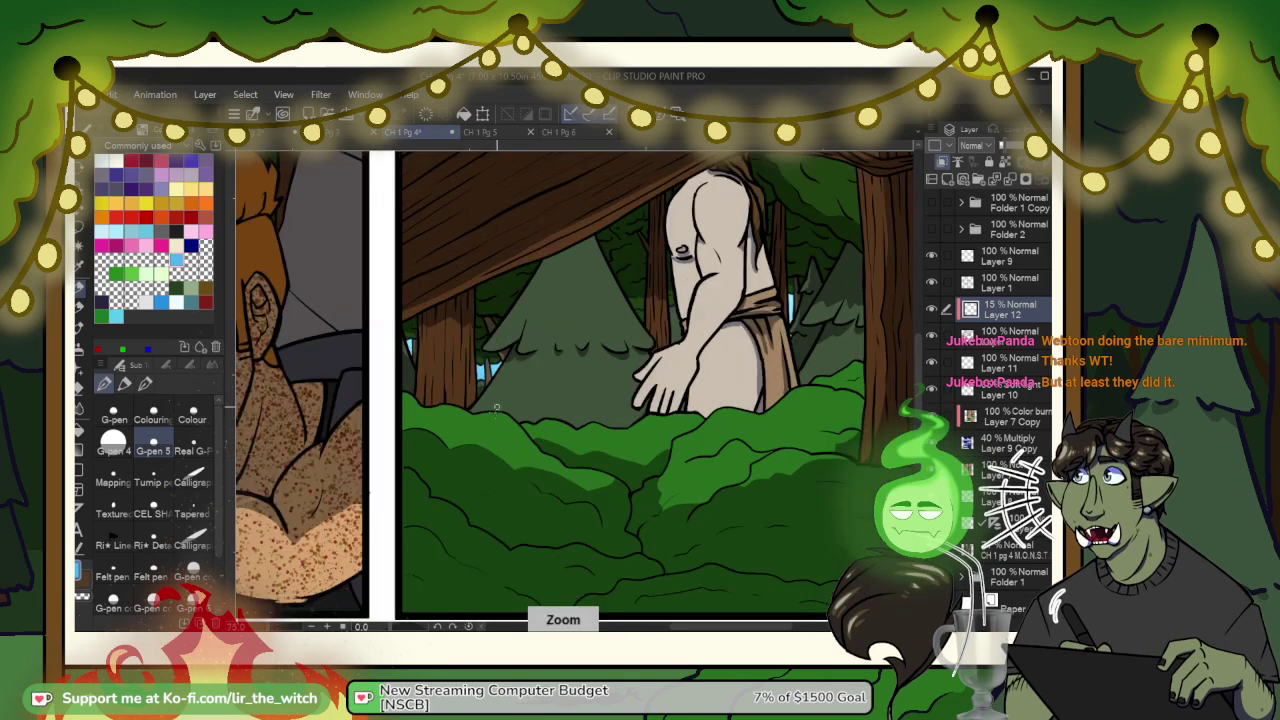
left_click_drag(483, 414, 745, 190)
left_click_drag(510, 395, 474, 443)
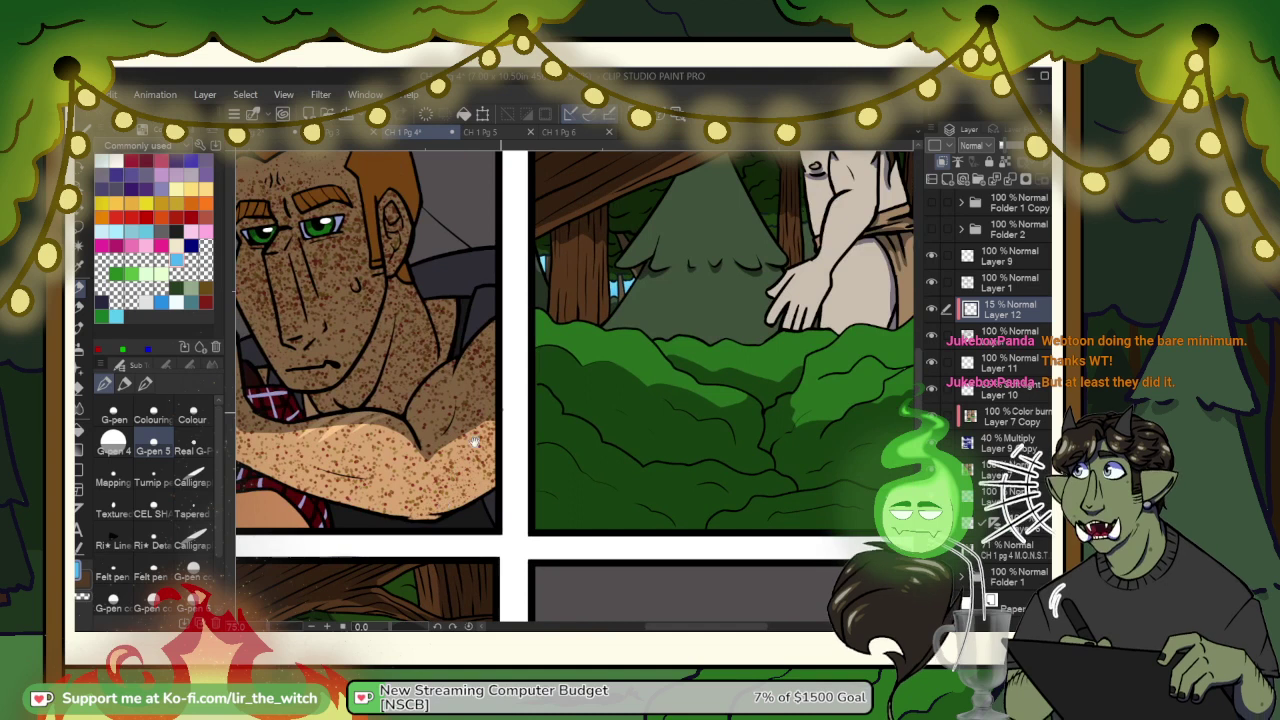
left_click_drag(602, 252, 547, 343)
scroll(548, 343, "up", 3)
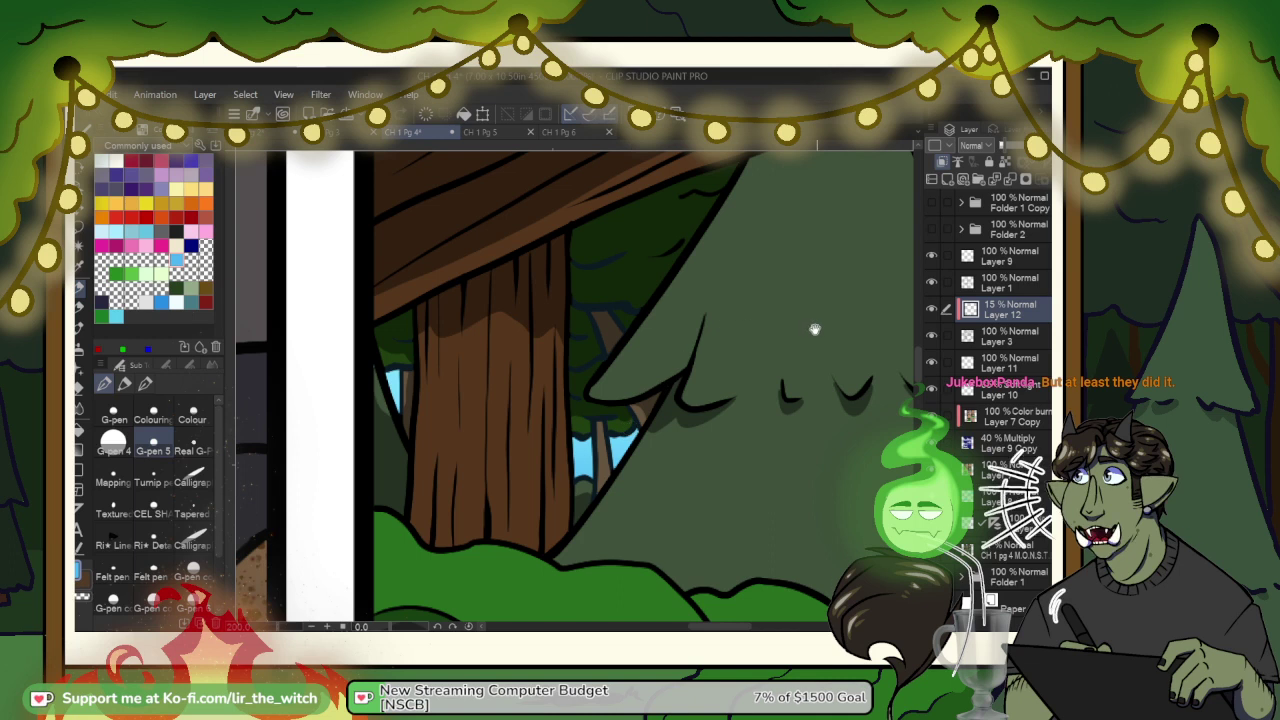
Step: Tint the distant foliage lines behind the figure and above the small pines on the right side of the fourth panel
left_click_drag(815, 329, 530, 320)
left_click_drag(905, 315, 696, 341)
left_click_drag(556, 228, 609, 397)
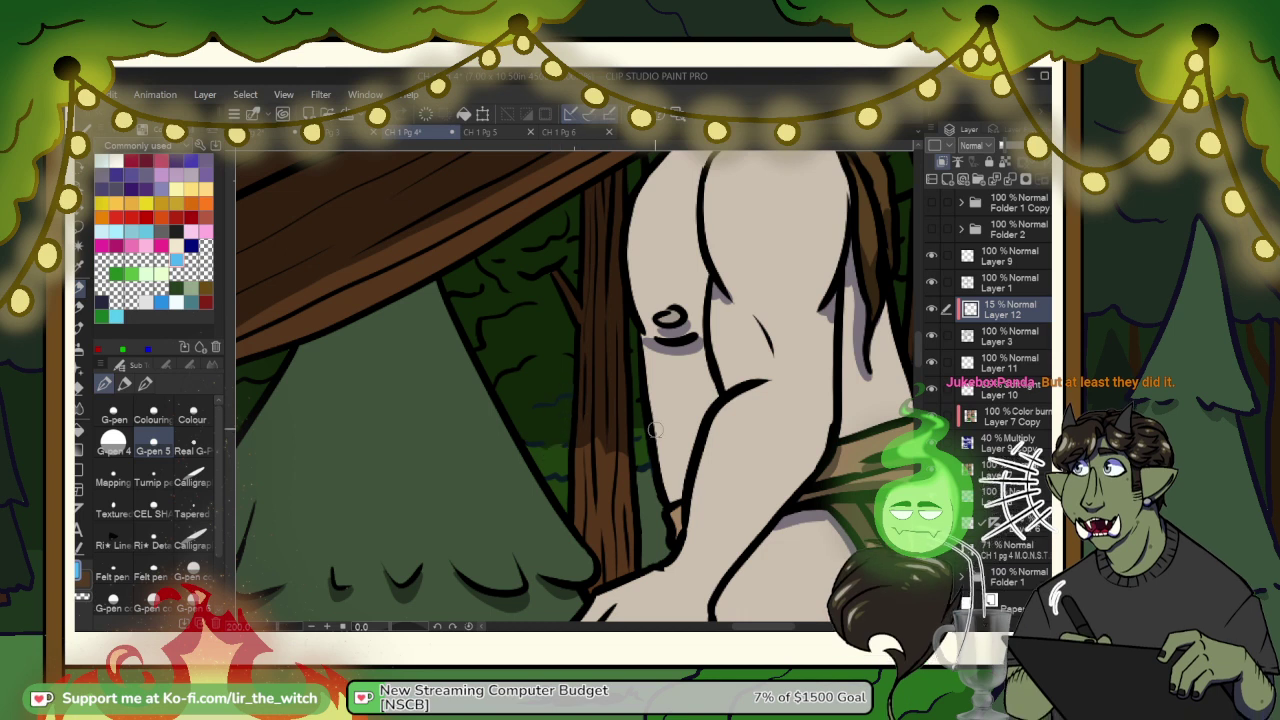
left_click_drag(589, 366, 411, 297)
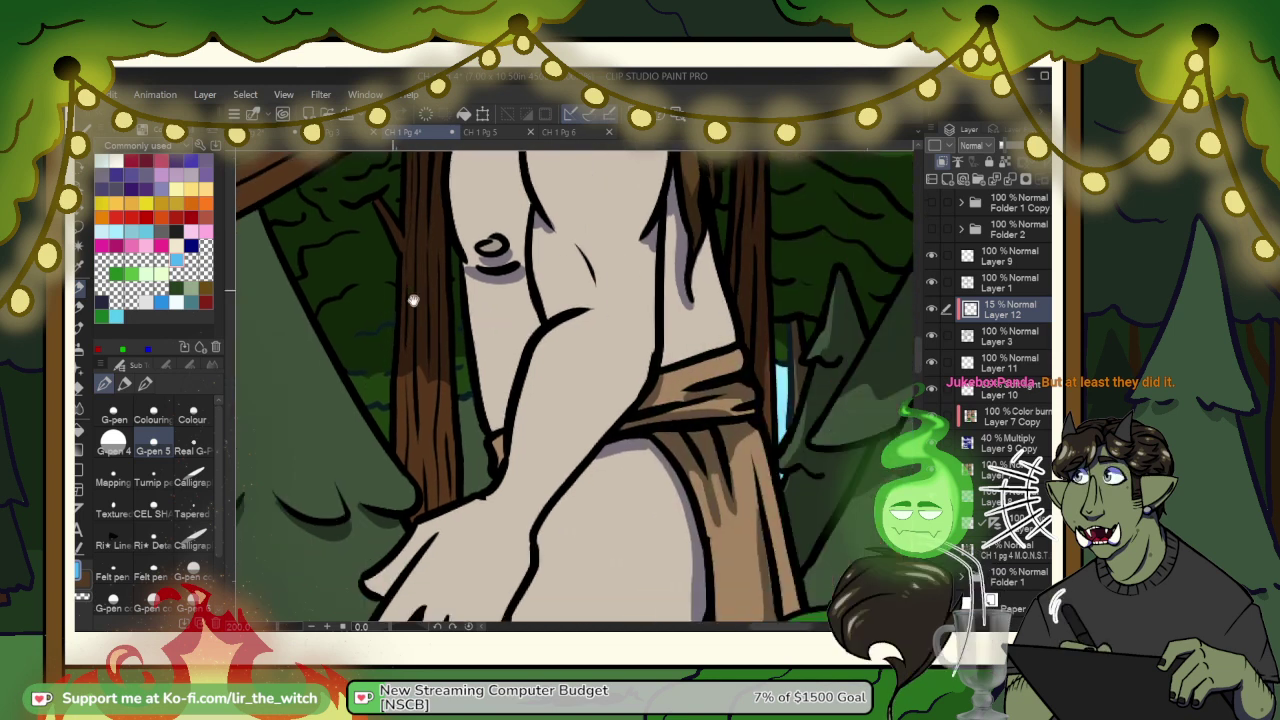
left_click_drag(862, 307, 610, 328)
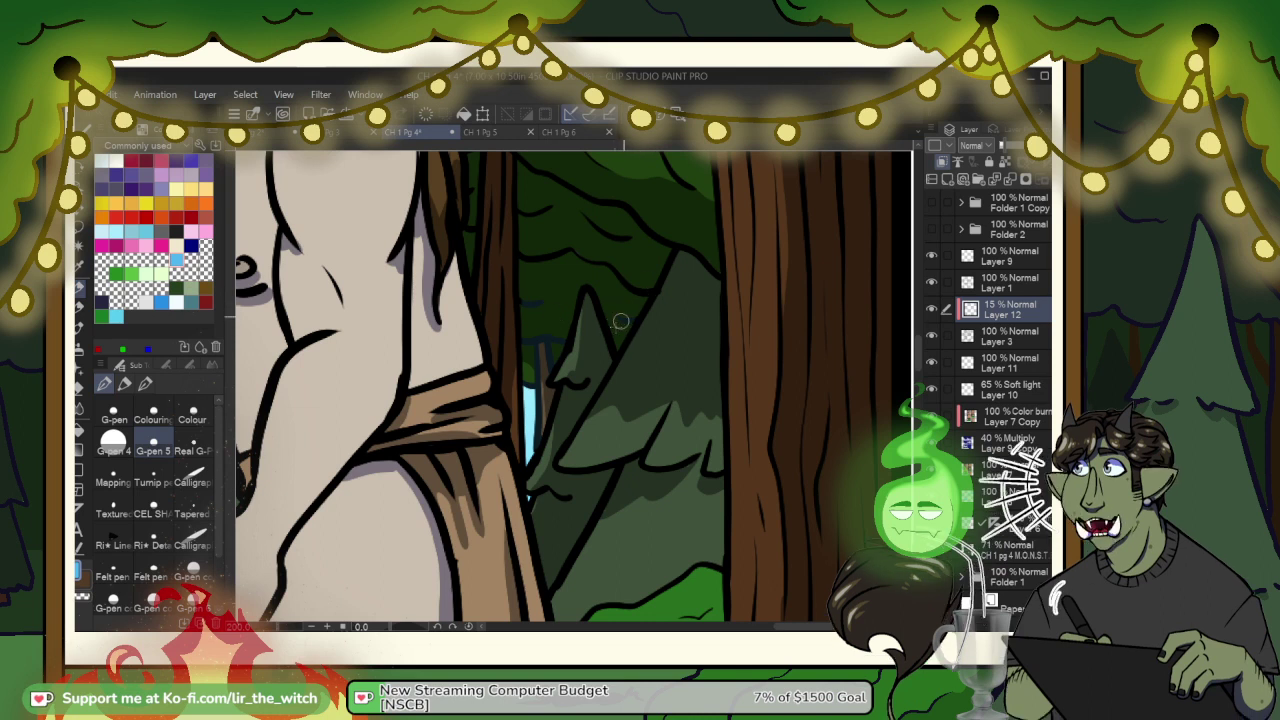
mouse_move(583, 374)
left_mouse_down()
mouse_move(637, 286)
mouse_move(617, 286)
left_mouse_up()
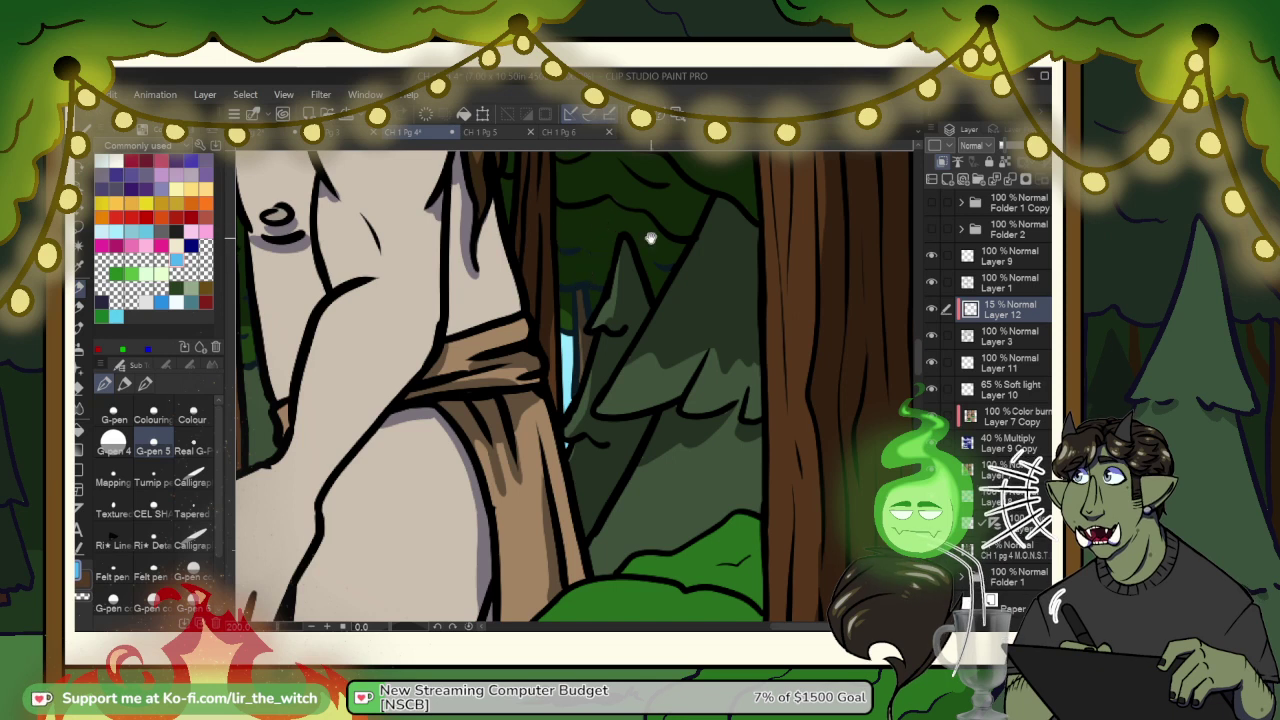
Step: Examine the faded background lines in the fourth panel up close and across the whole page
scroll(651, 238, "down", 5)
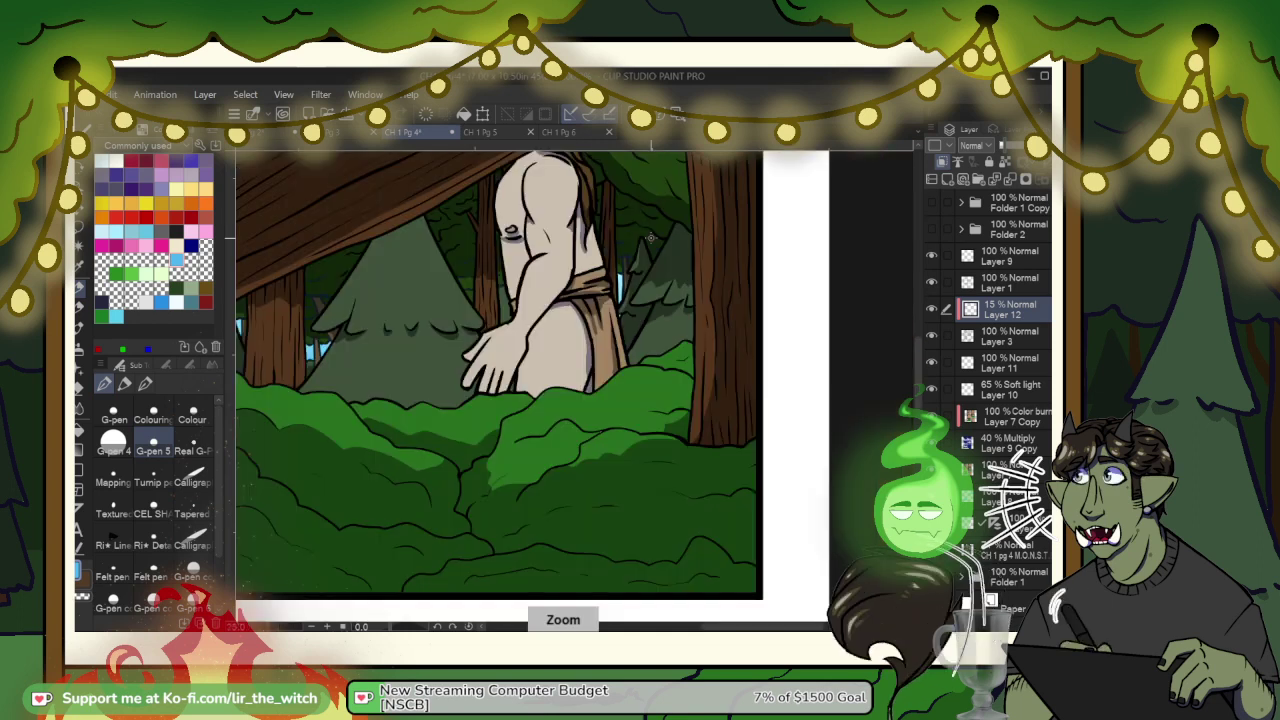
scroll(650, 236, "down", 2)
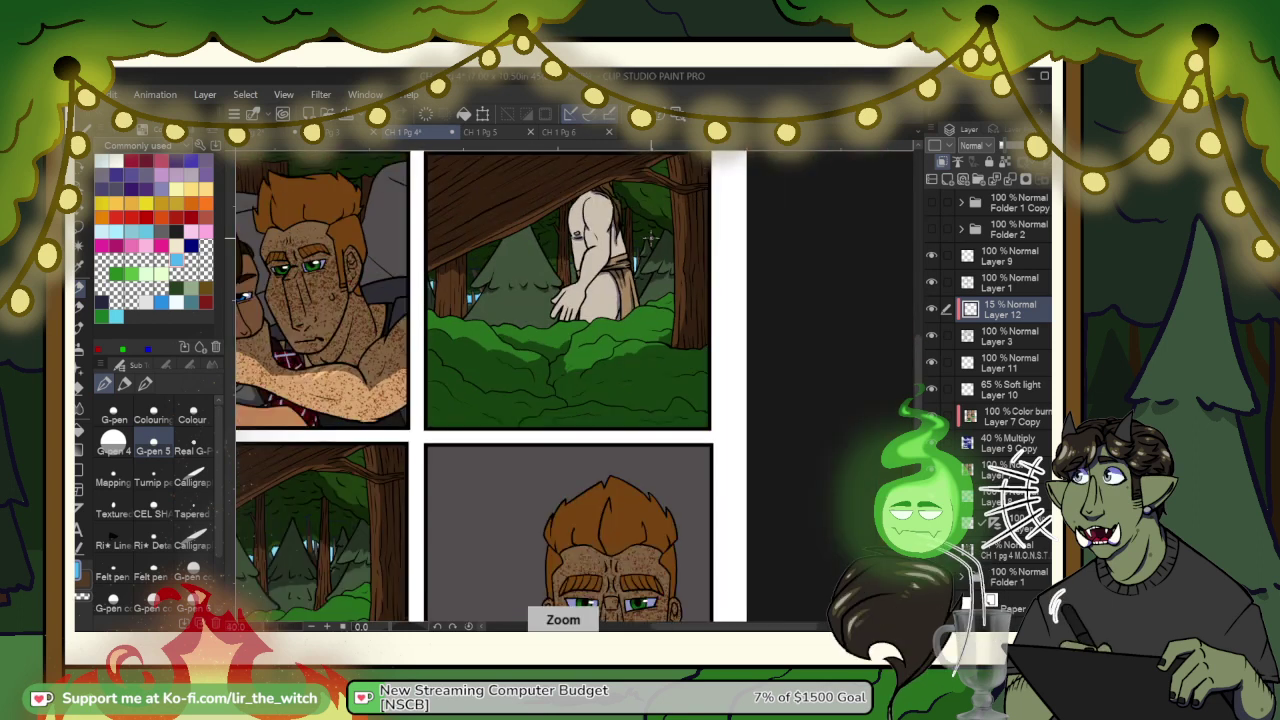
scroll(651, 238, "up", 3)
scroll(436, 248, "up", 4)
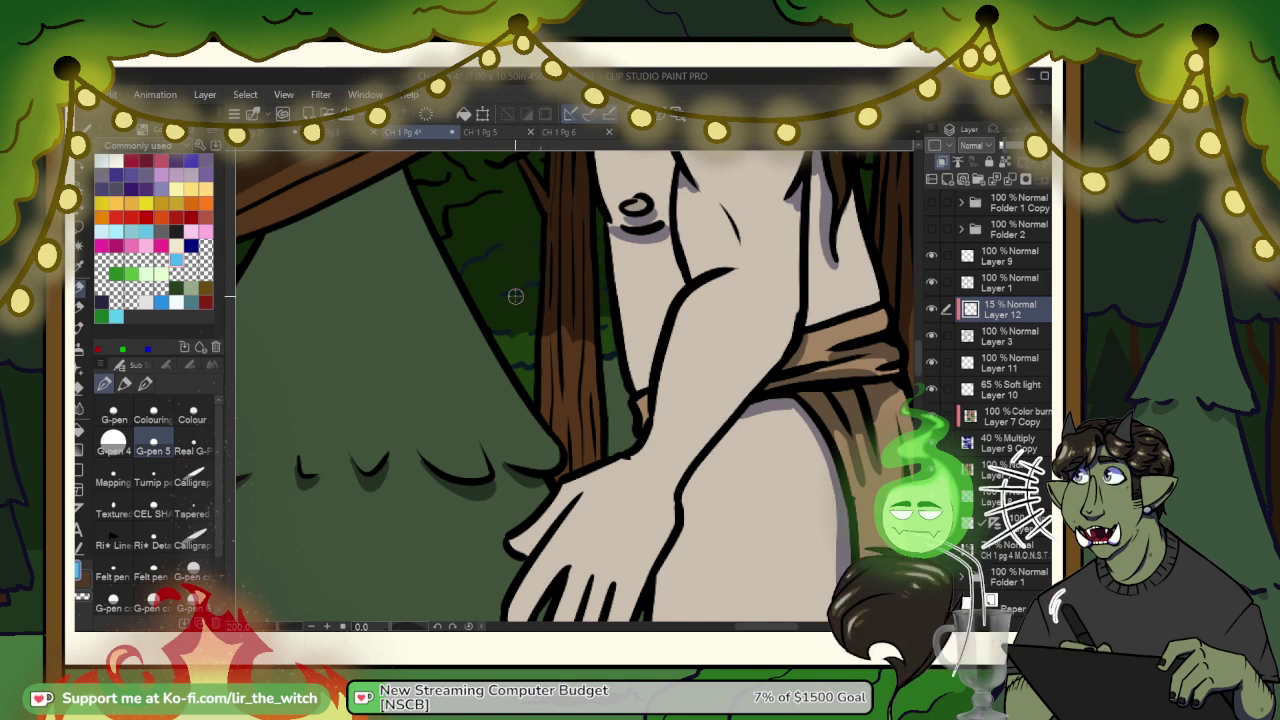
scroll(515, 296, "down", 2)
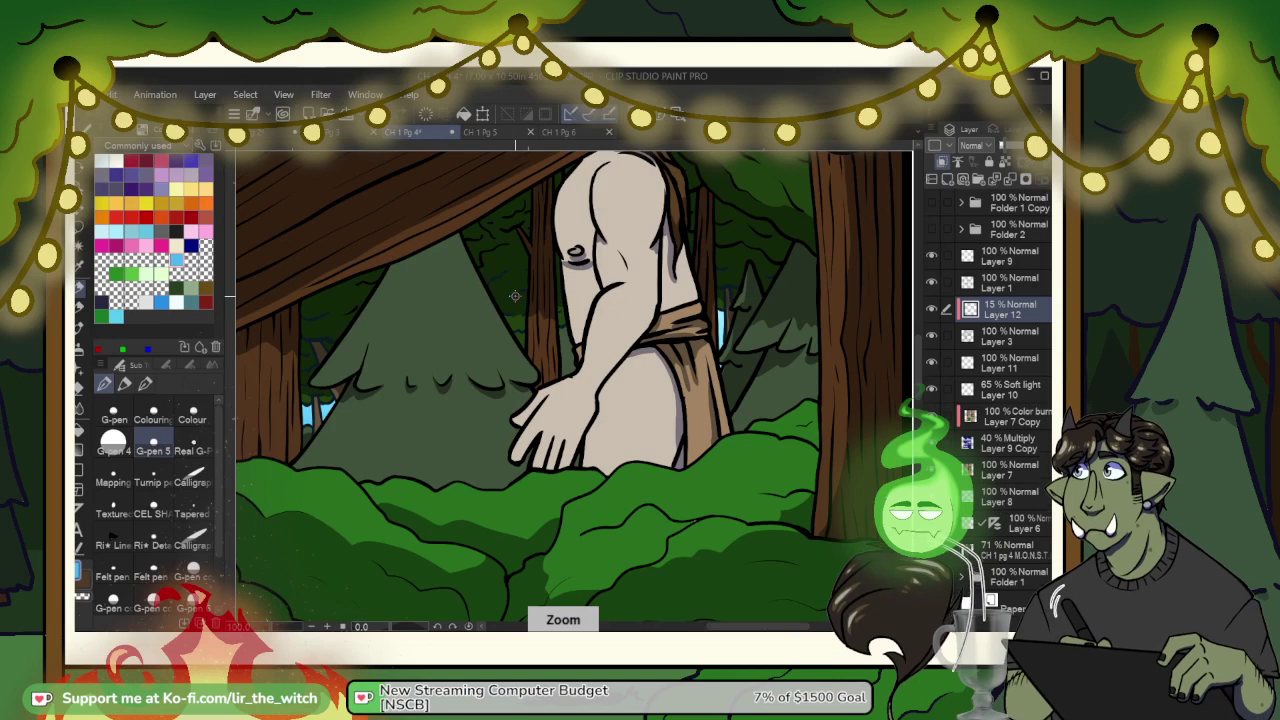
scroll(515, 296, "down", 3)
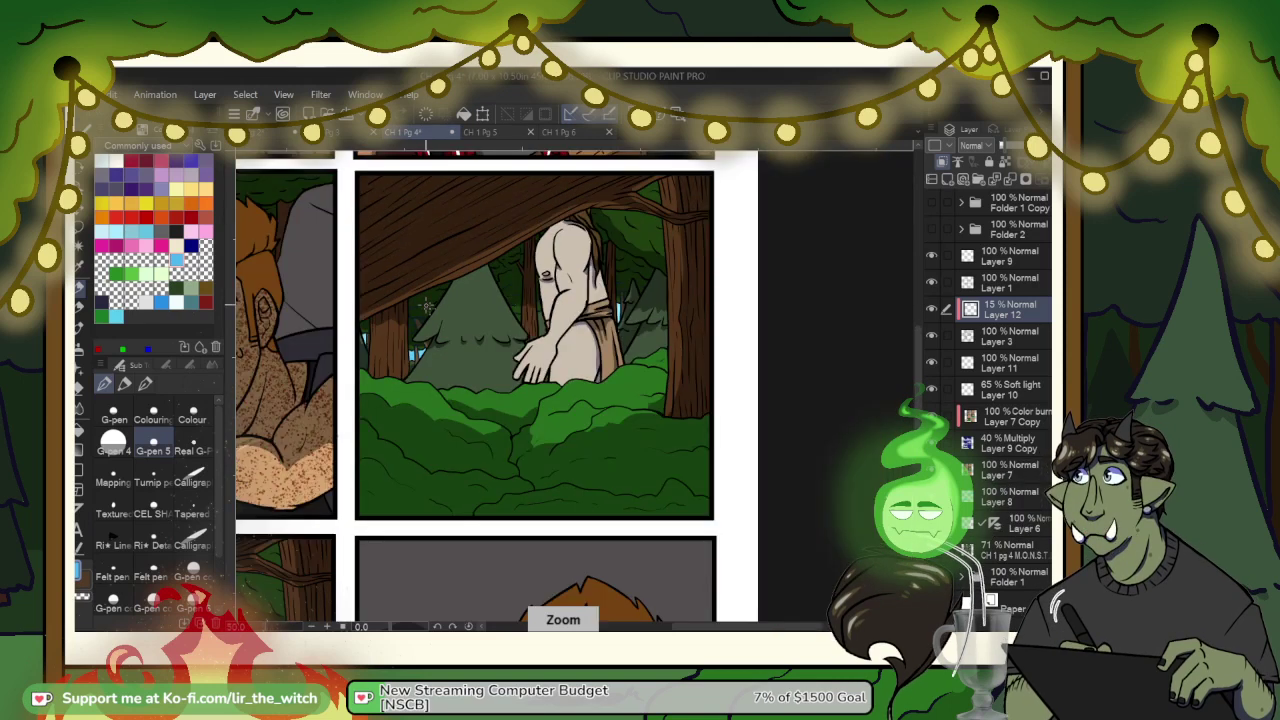
scroll(443, 296, "up", 2)
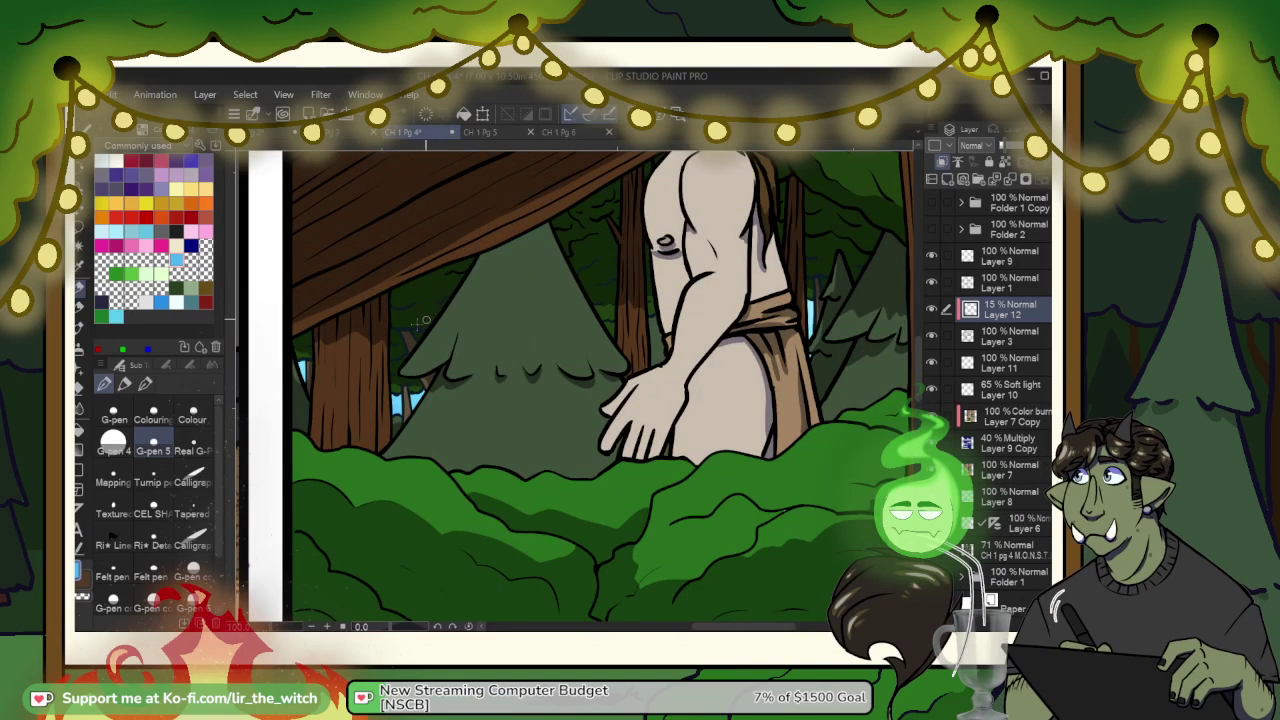
scroll(420, 323, "down", 1)
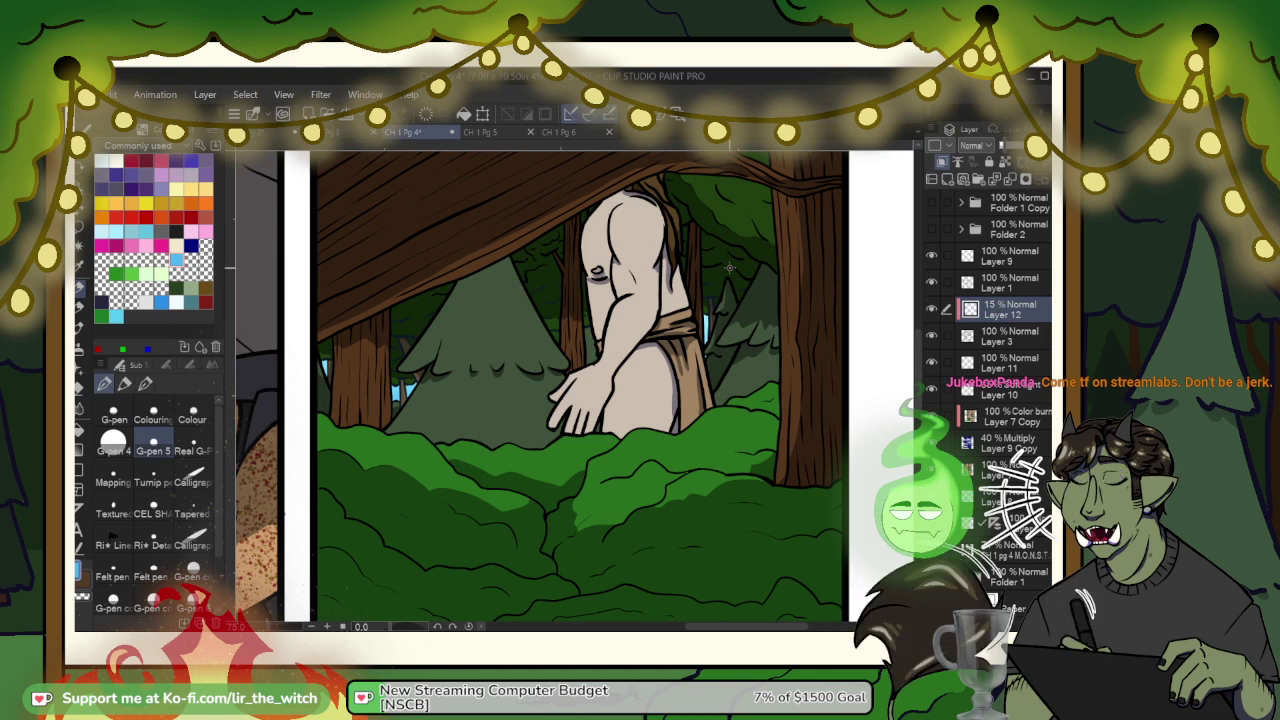
key("ctrl+space")
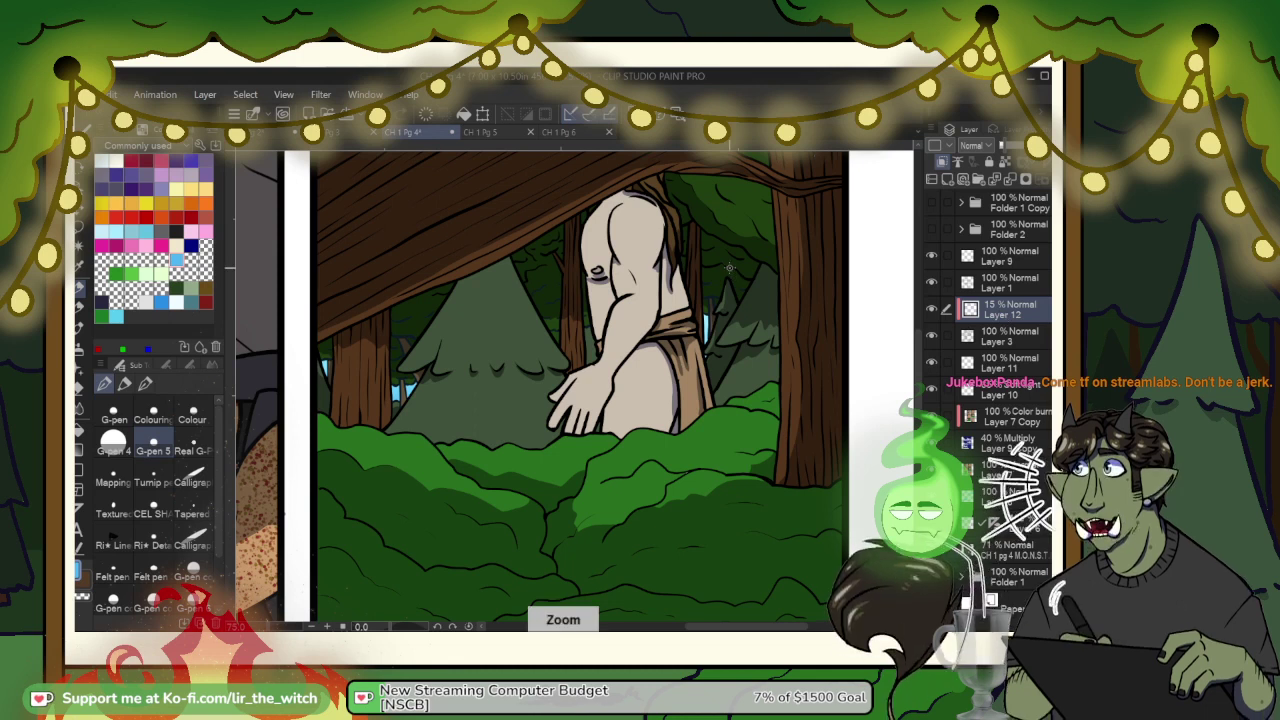
scroll(730, 268, "down", 3)
scroll(730, 268, "down", 3)
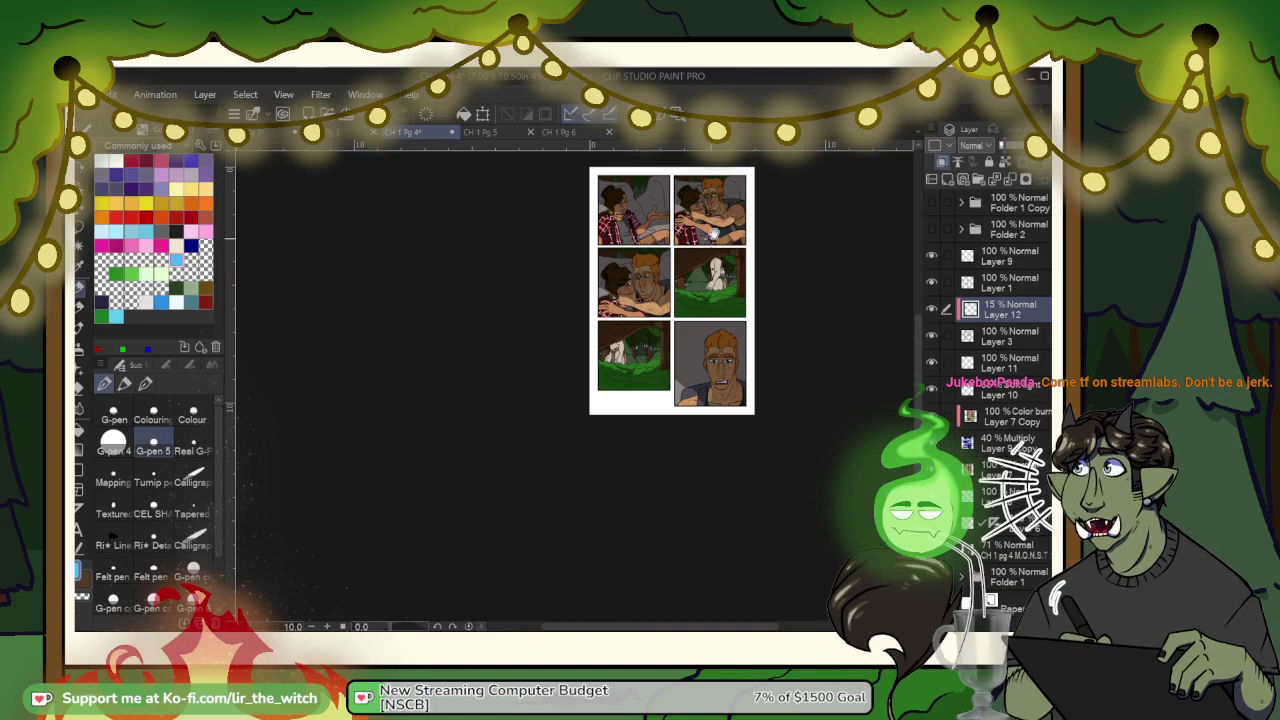
left_click_drag(666, 278, 607, 358)
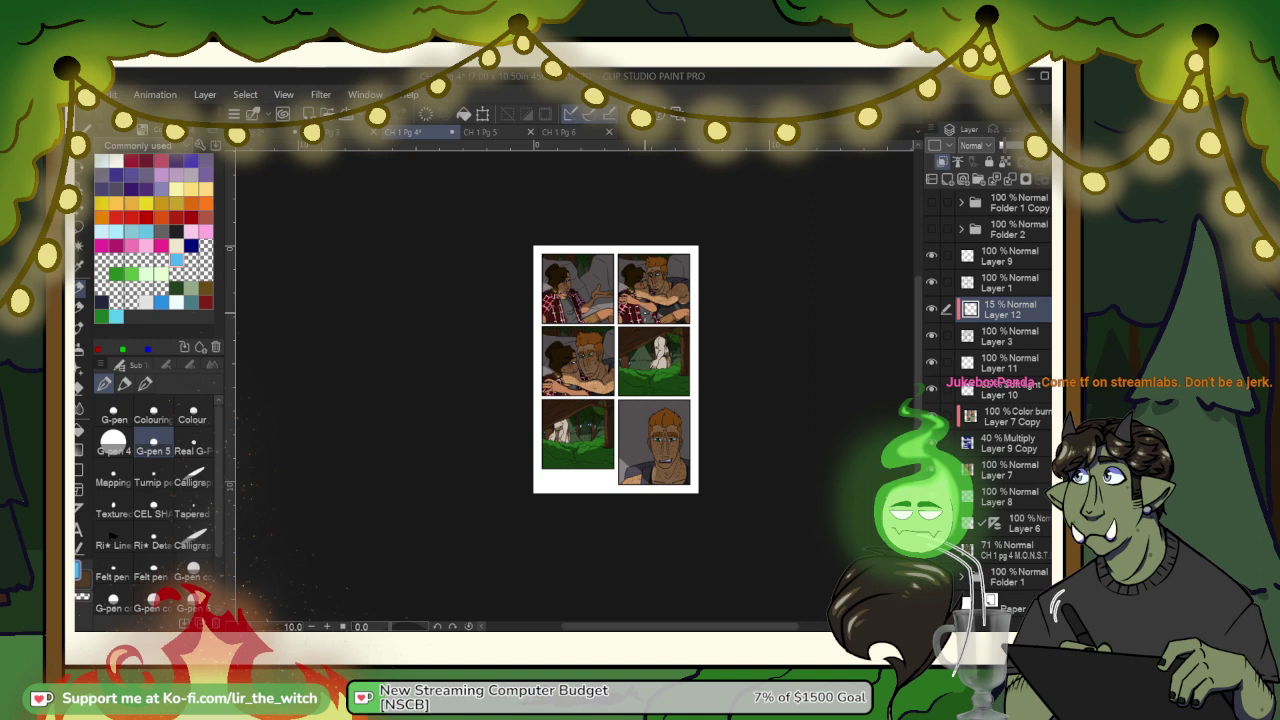
left_click_drag(670, 428, 638, 394)
left_click_drag(717, 366, 691, 381)
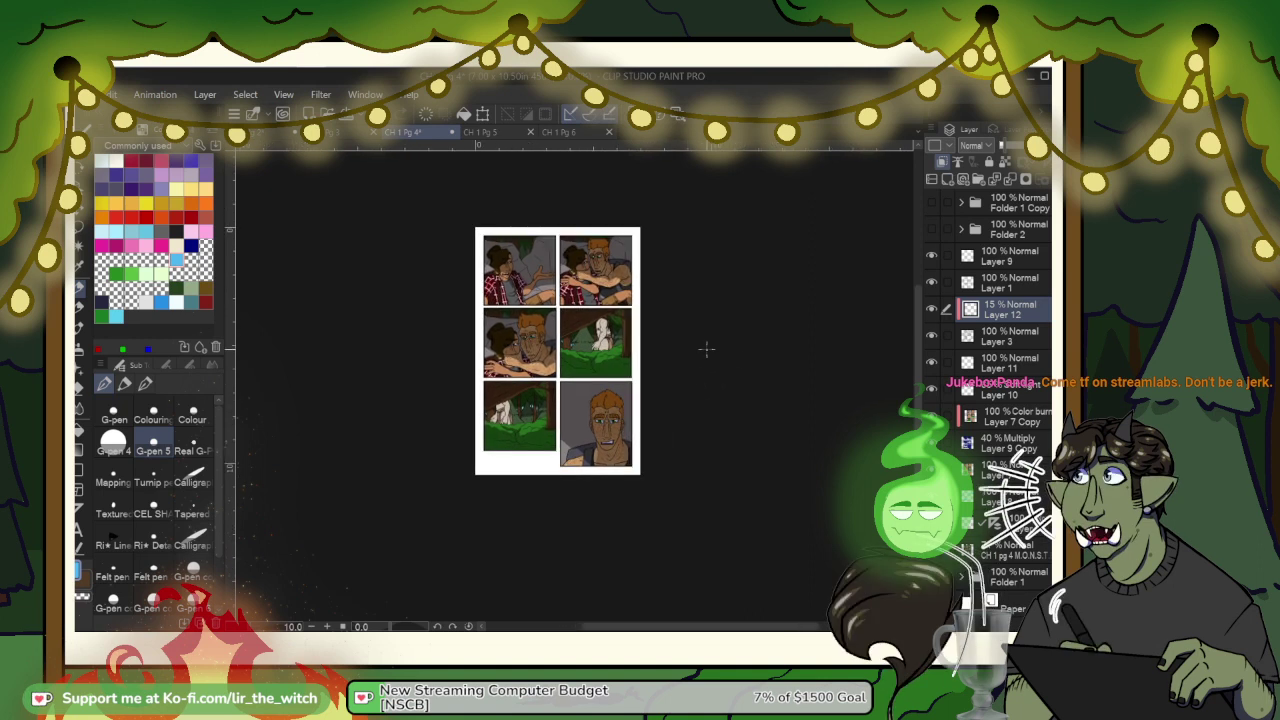
scroll(706, 349, "up", 3)
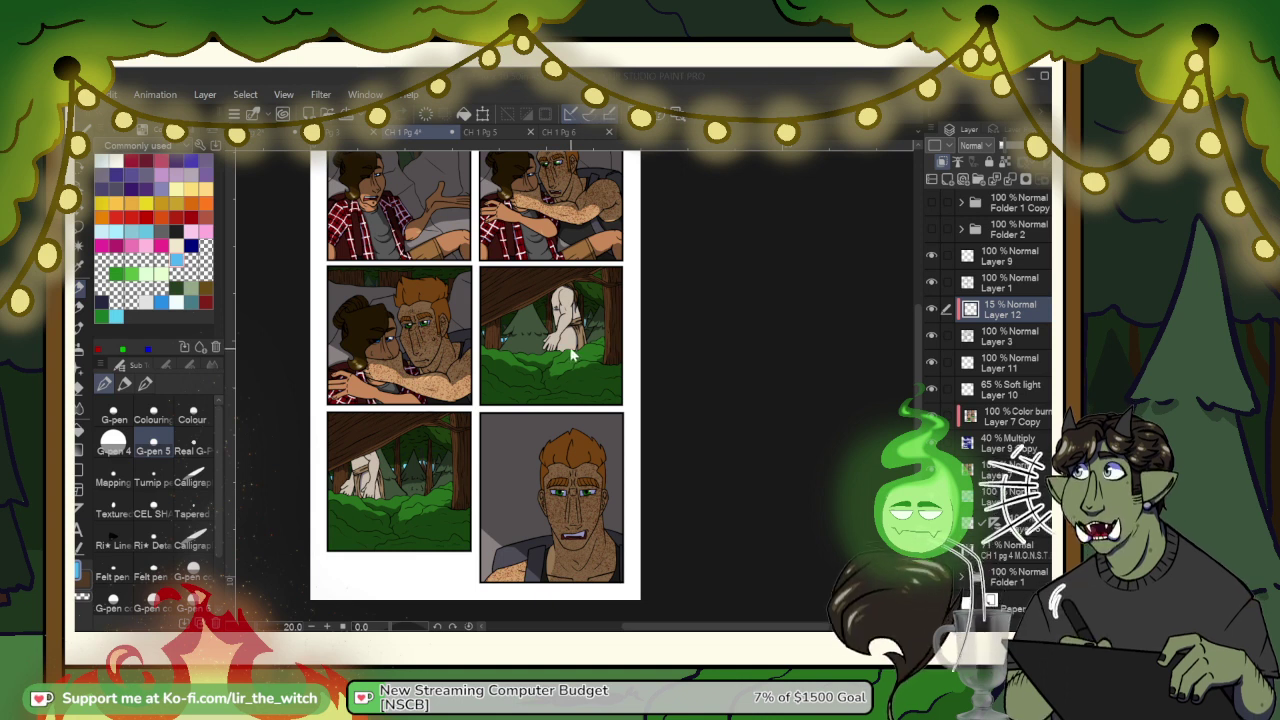
Step: Duplicate Layer 12 and place the copy between the 65% Soft light Layer 10 and Layer 7 Copy
right_click(1010, 315)
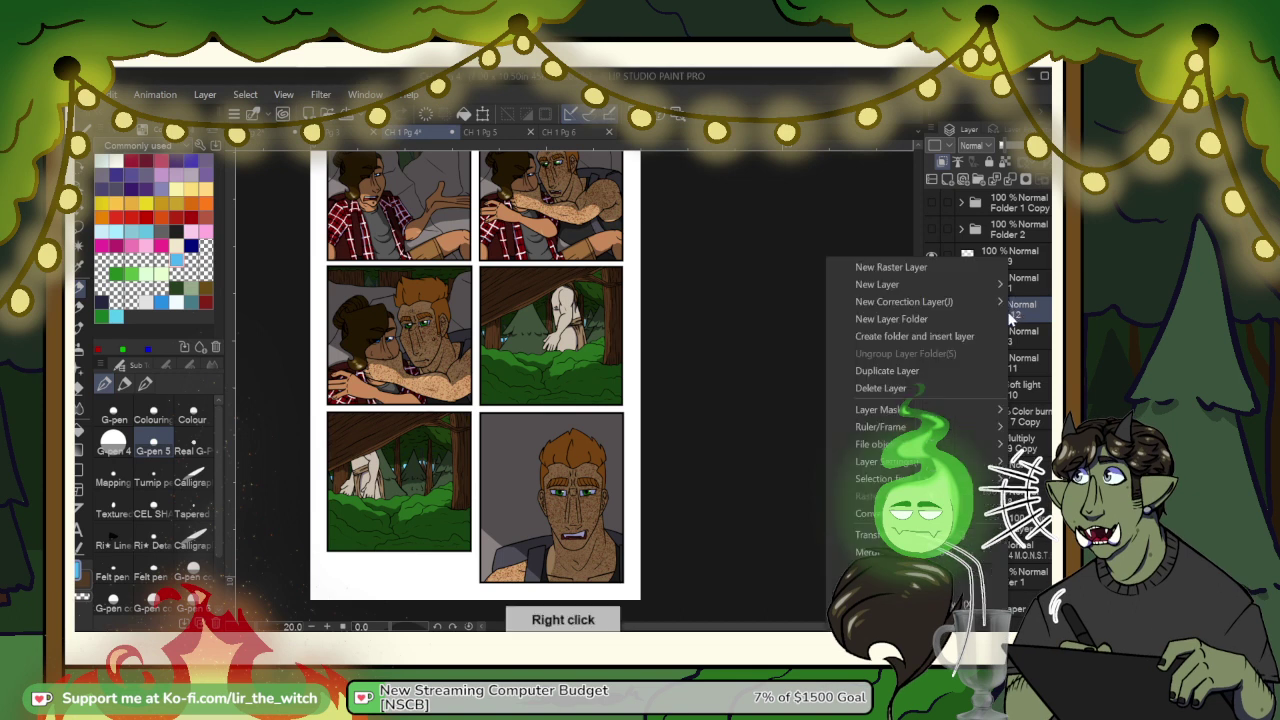
left_click(941, 372)
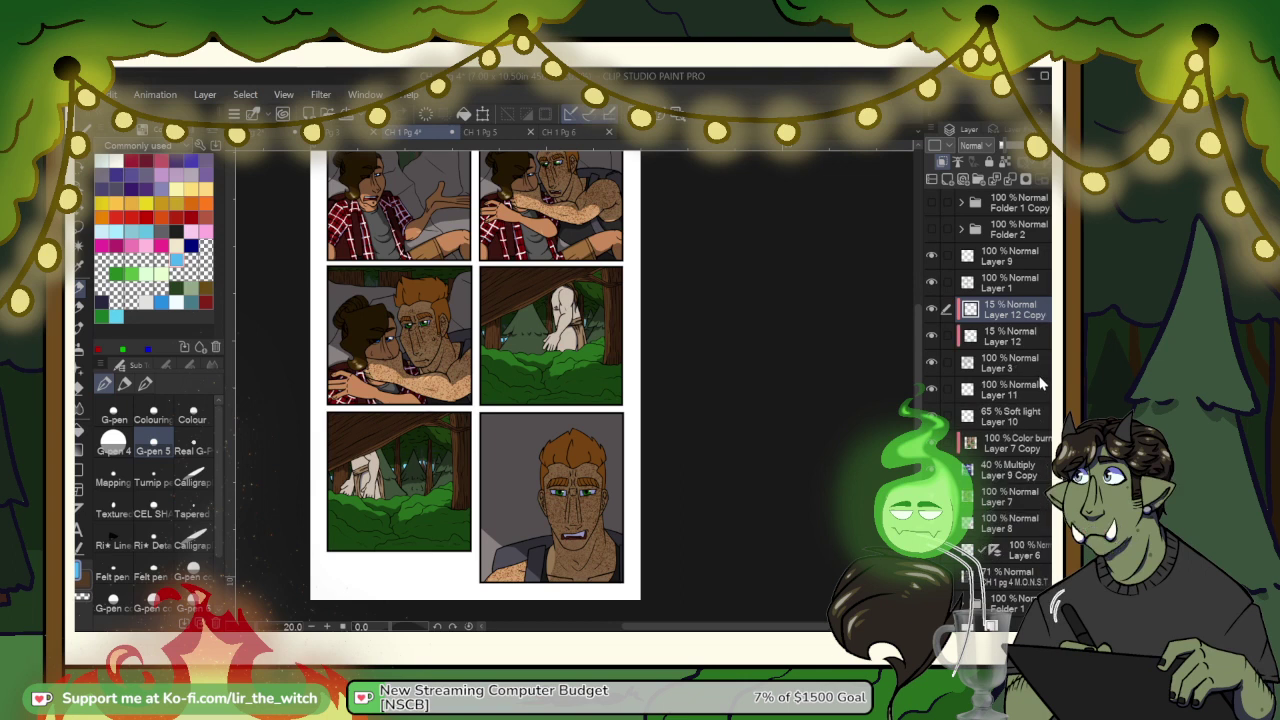
left_click_drag(1012, 318, 1020, 420)
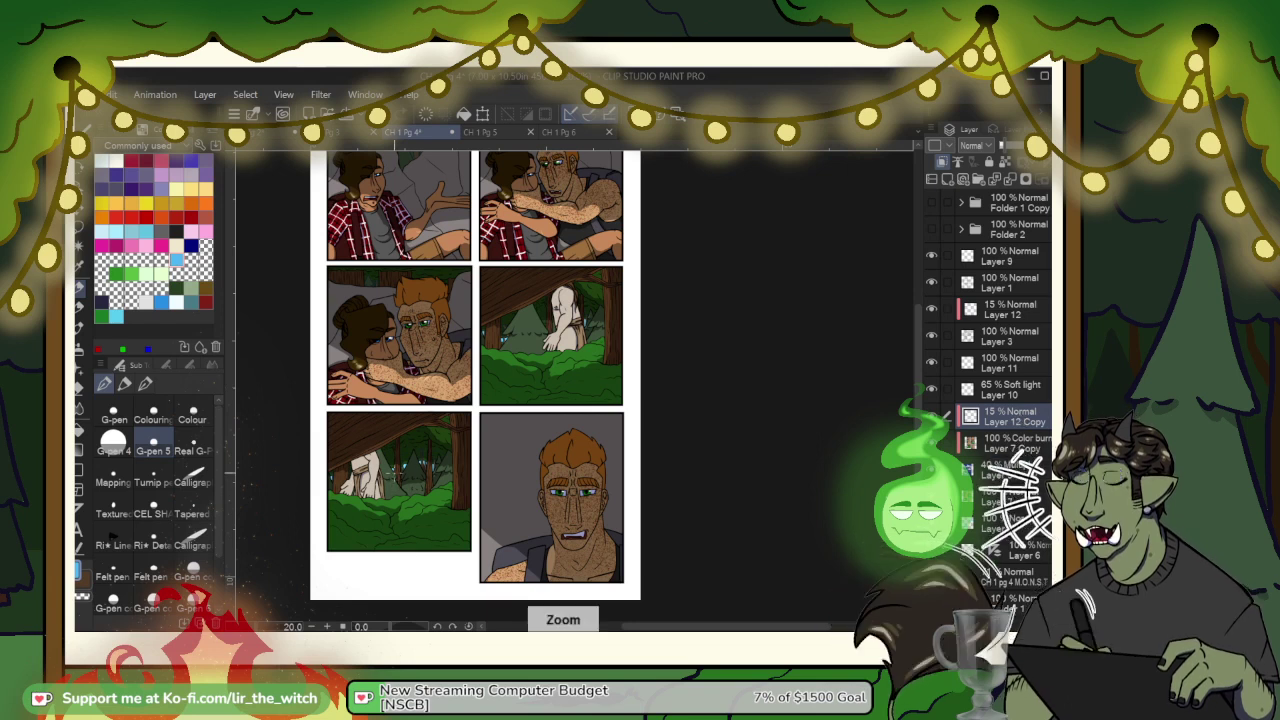
Step: Unclip the duplicated tint layer and erase its overspill from the sky gaps around the fifth panel's central pine
scroll(394, 473, "up", 5)
scroll(394, 472, "up", 2)
scroll(394, 472, "up", 2)
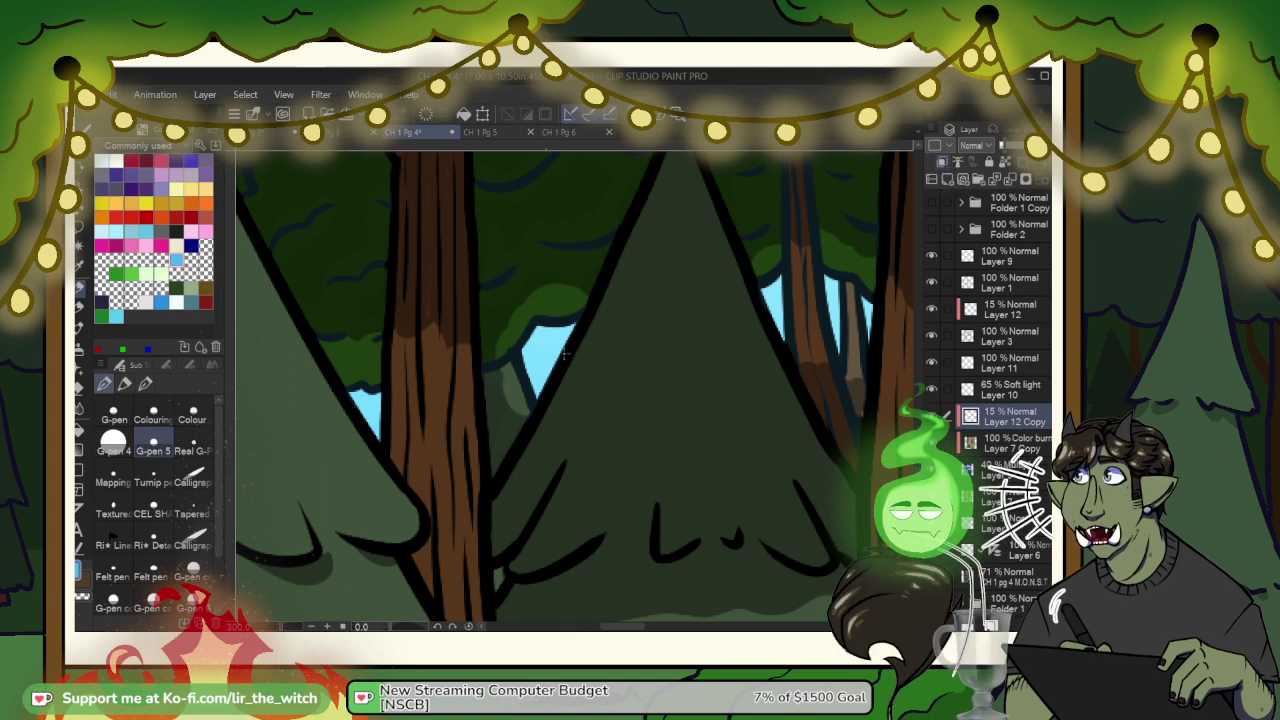
key("e")
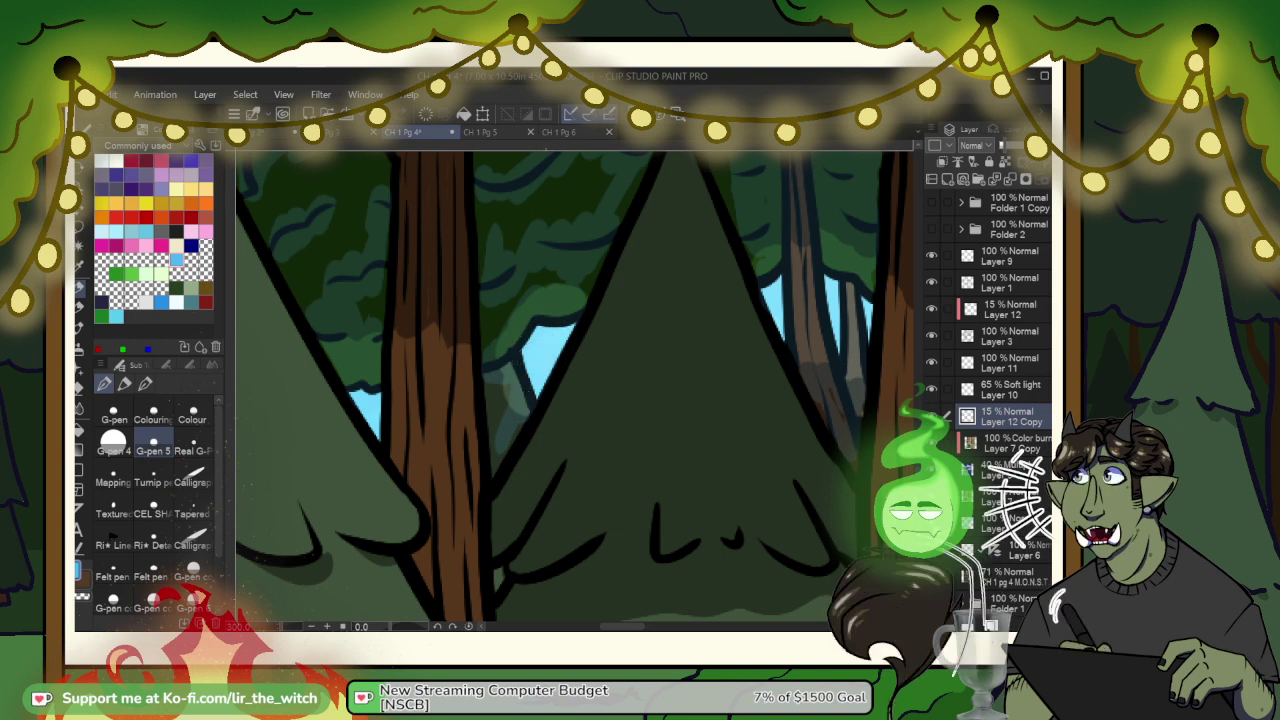
key("ctrl+z")
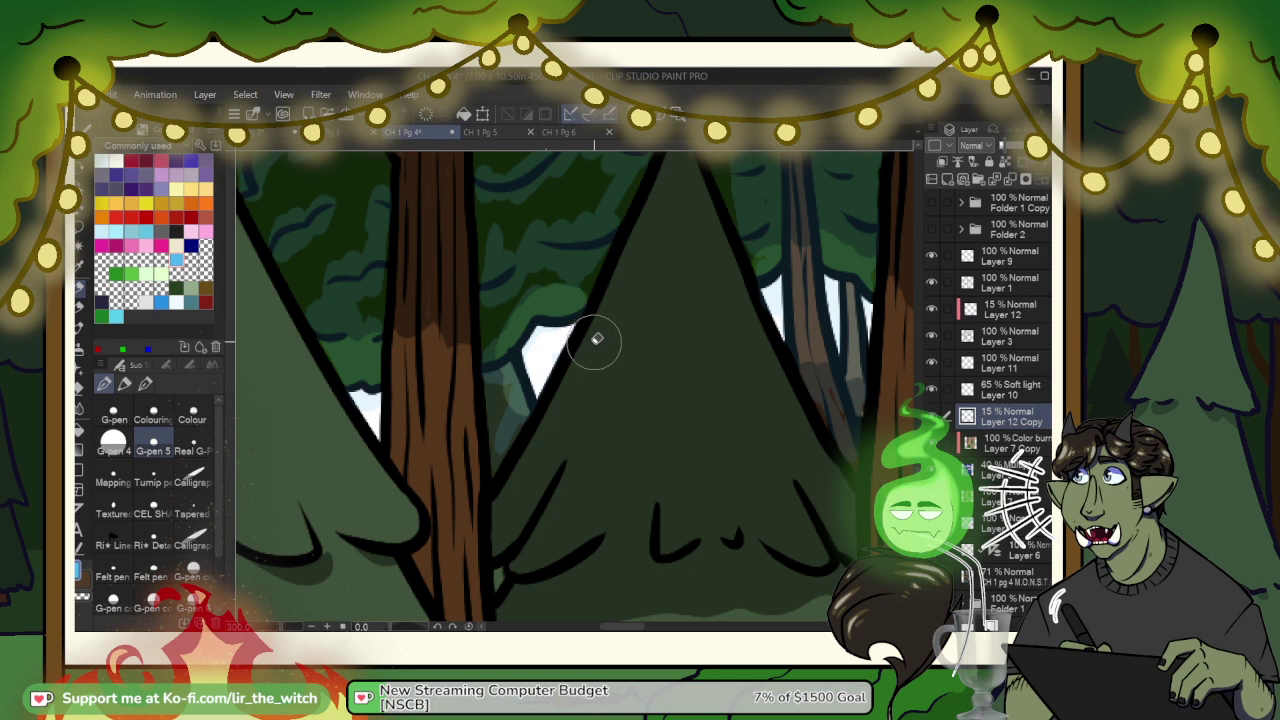
left_click_drag(371, 417, 360, 414)
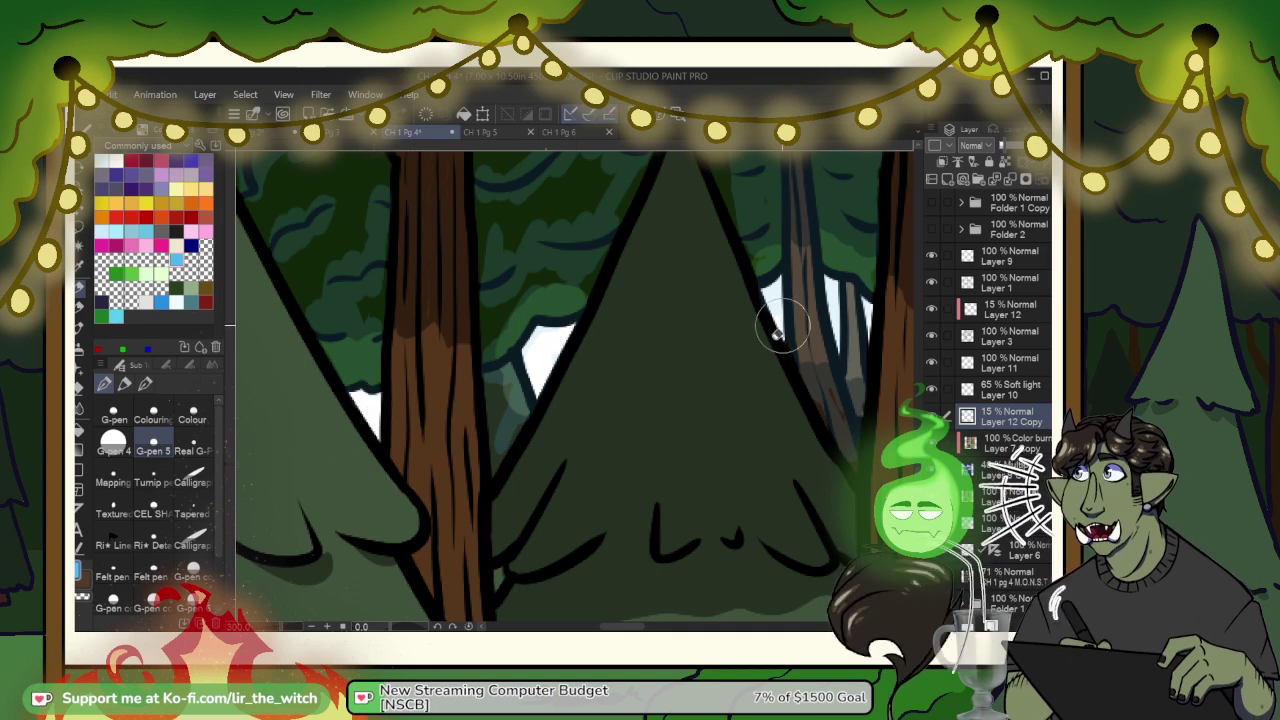
left_click_drag(770, 305, 768, 327)
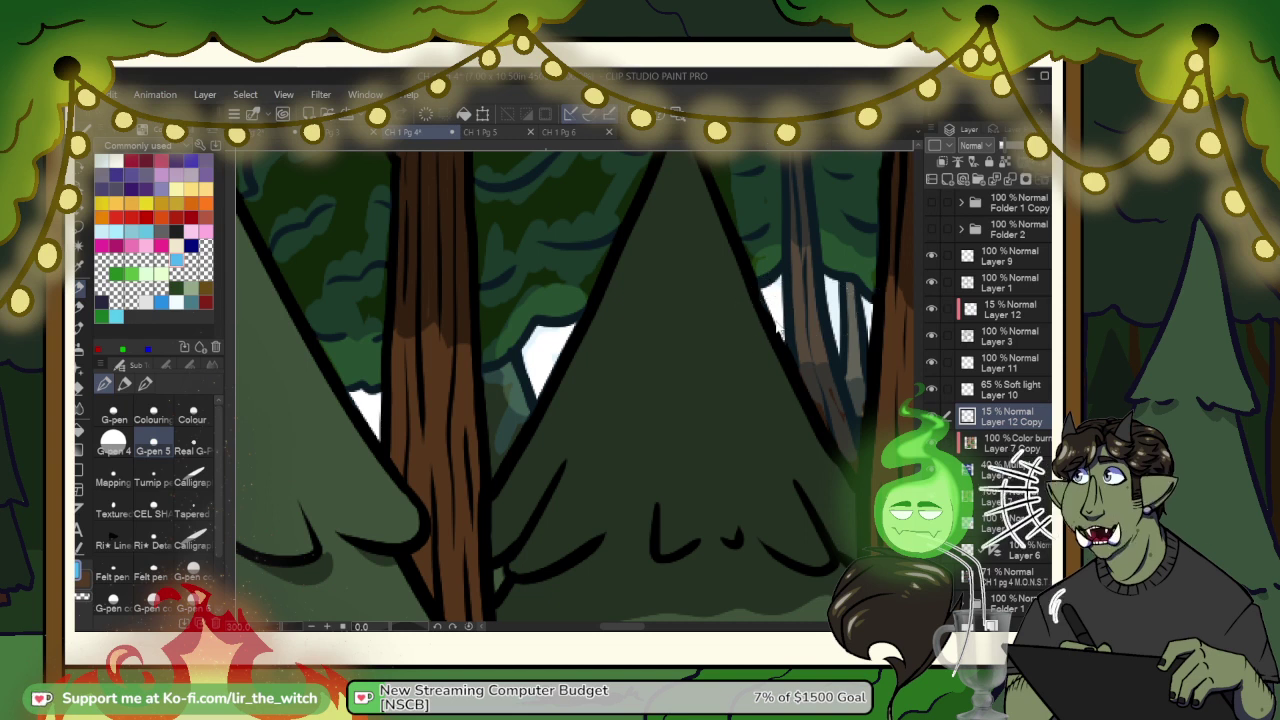
Step: Undo the last erase stroke, then trim the overspill with a smaller eraser and the duplicated layer at 85% opacity
key("ctrl+z")
key("bracketleft")
key("bracketleft")
key("bracketleft")
key("bracketleft")
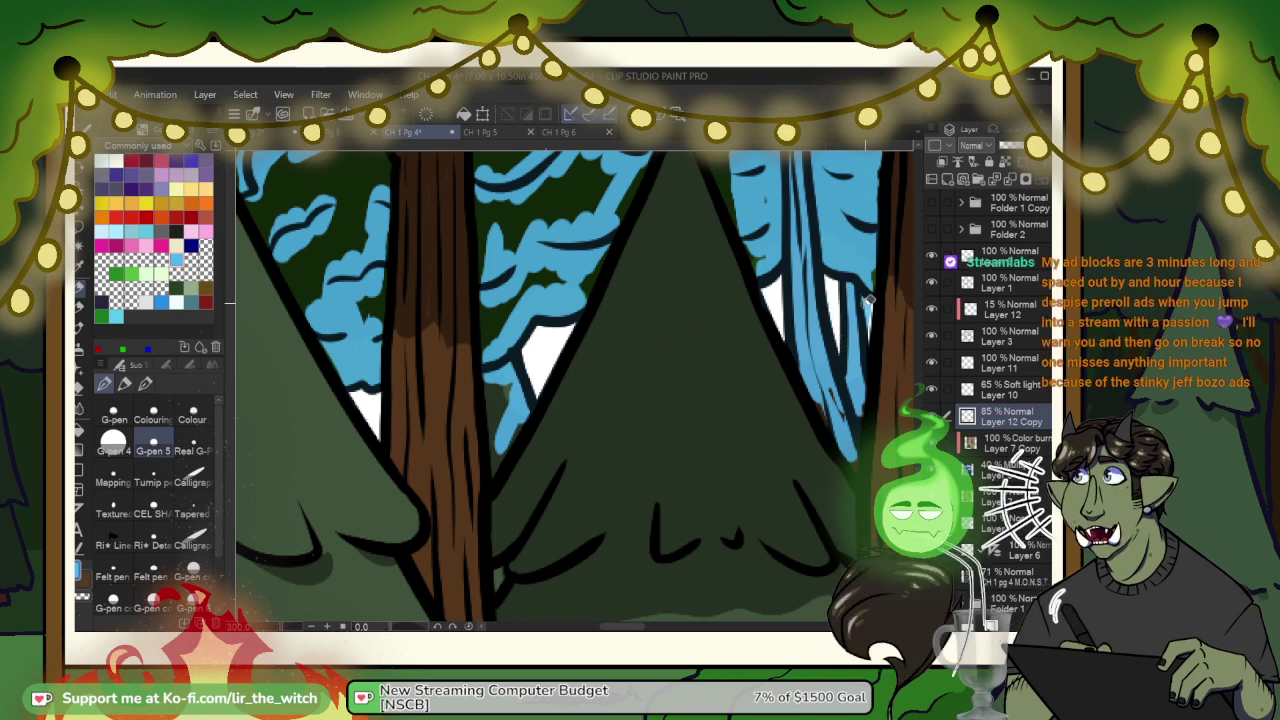
Step: Paint light blue over the treetops on both sides of the fifth panel's central pine and erase the spill along its edge
key("p")
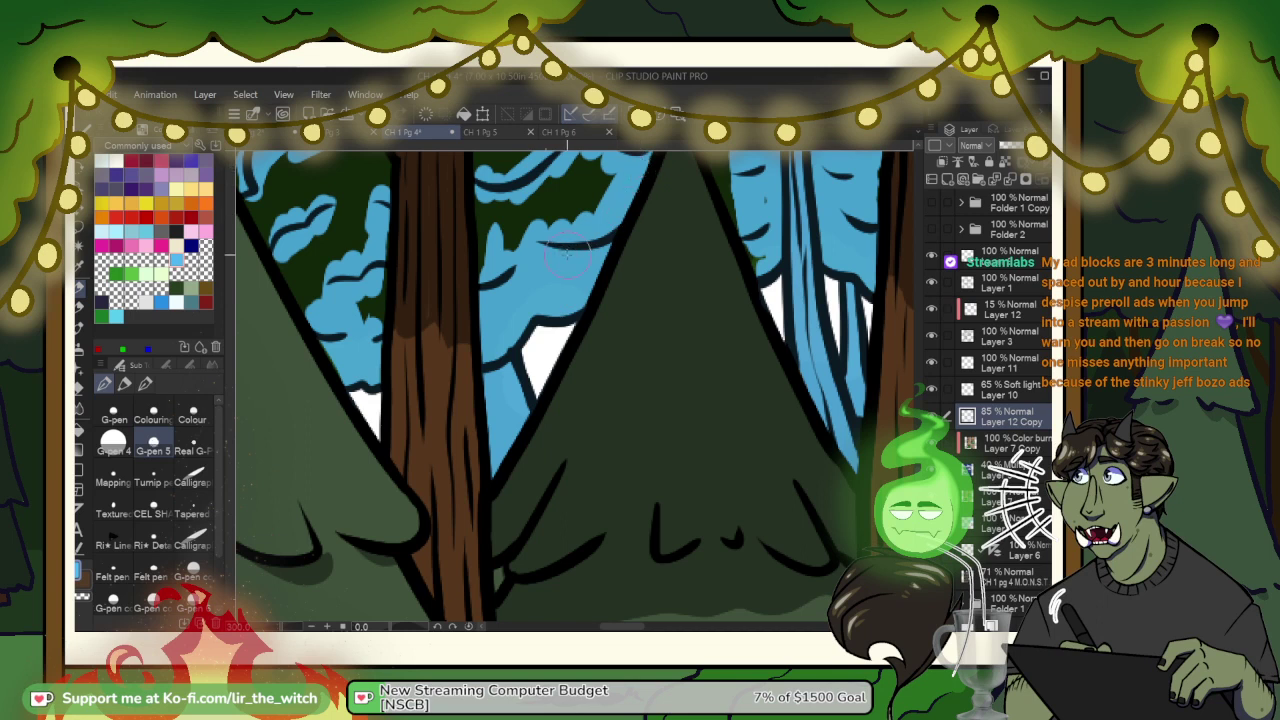
left_click_drag(567, 254, 541, 368)
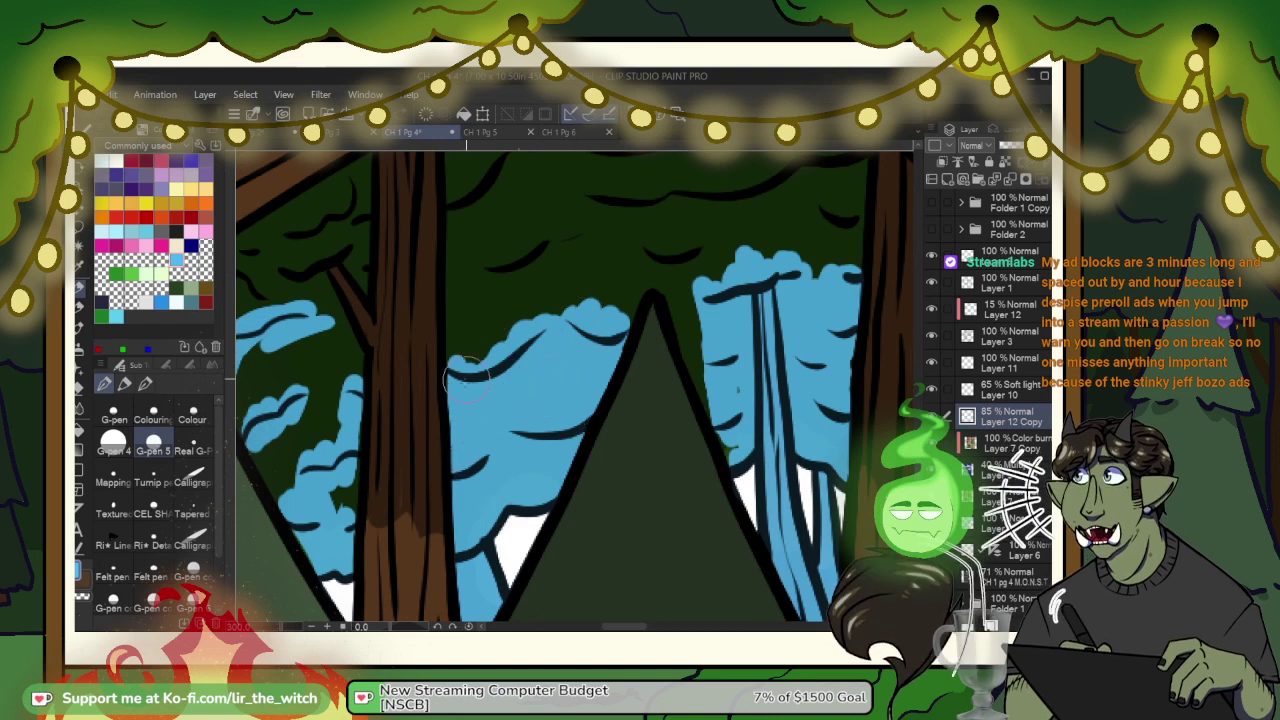
mouse_move(484, 356)
left_mouse_down()
mouse_move(586, 307)
mouse_move(621, 308)
mouse_move(614, 332)
mouse_move(636, 298)
mouse_move(662, 303)
mouse_move(705, 440)
left_mouse_up()
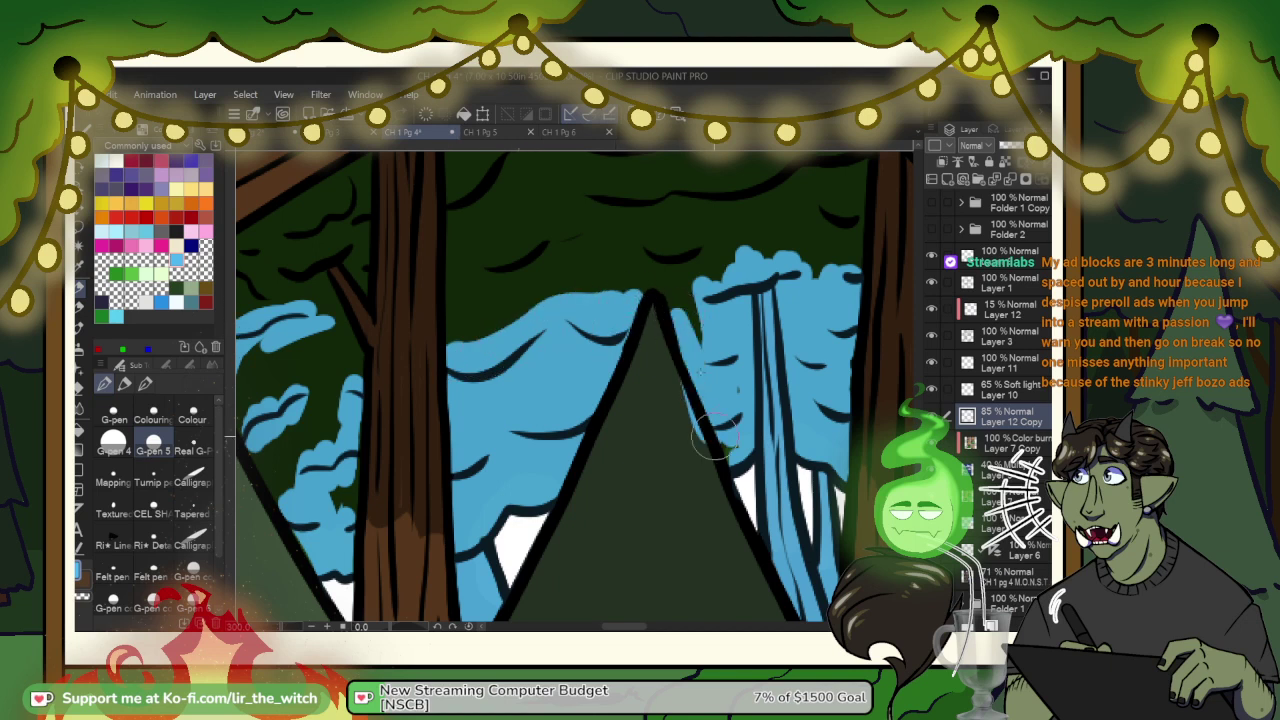
key("e")
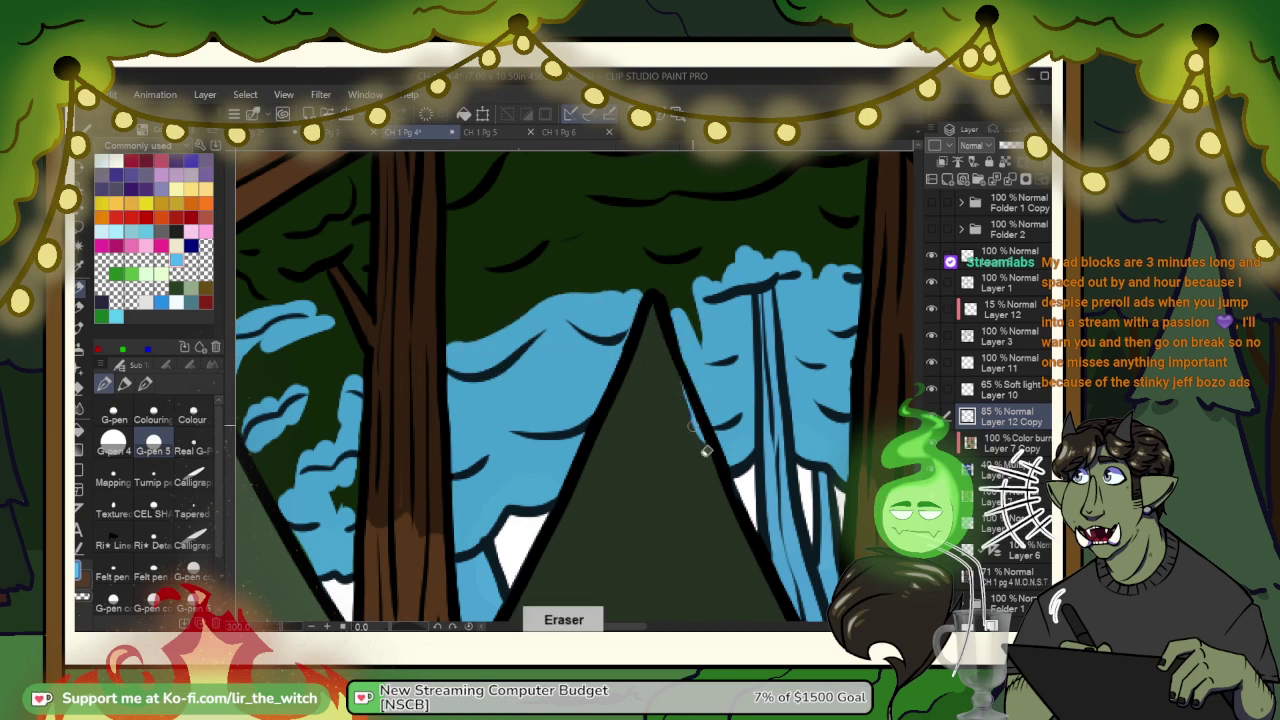
left_click_drag(700, 433, 684, 381)
key("p")
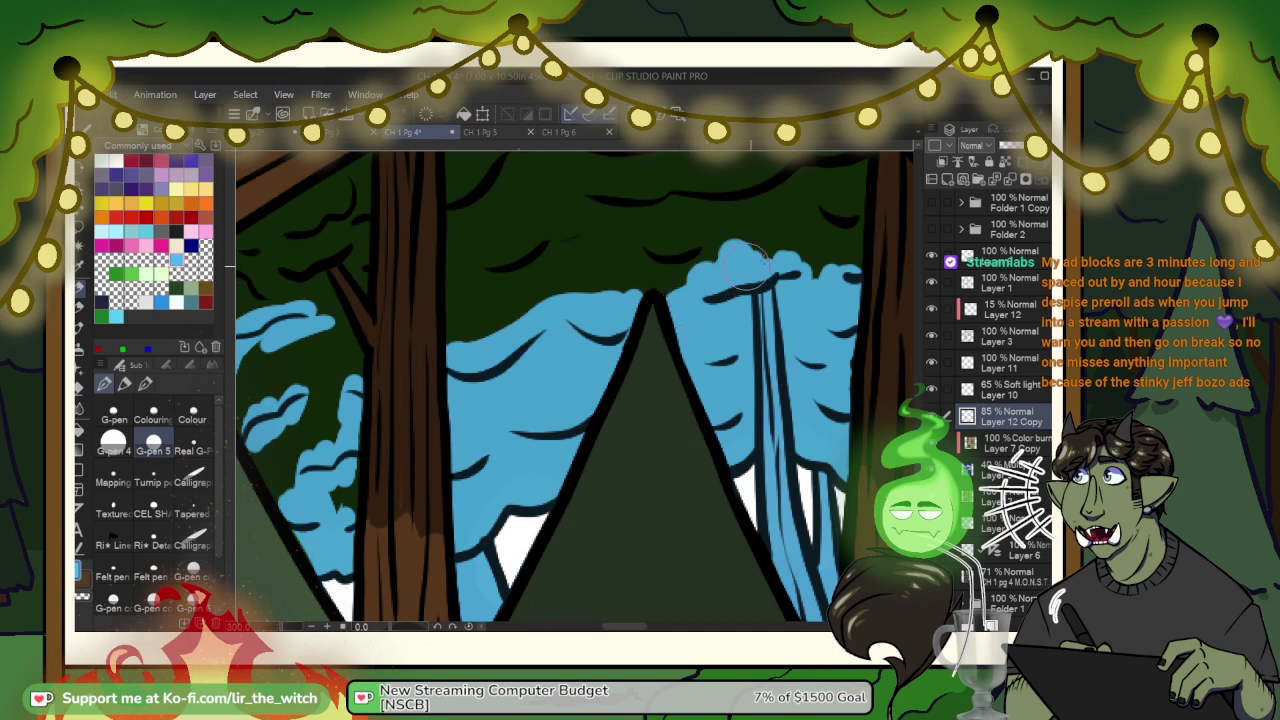
mouse_move(853, 271)
left_mouse_down()
mouse_move(709, 288)
mouse_move(857, 257)
mouse_move(768, 240)
mouse_move(672, 290)
left_mouse_up()
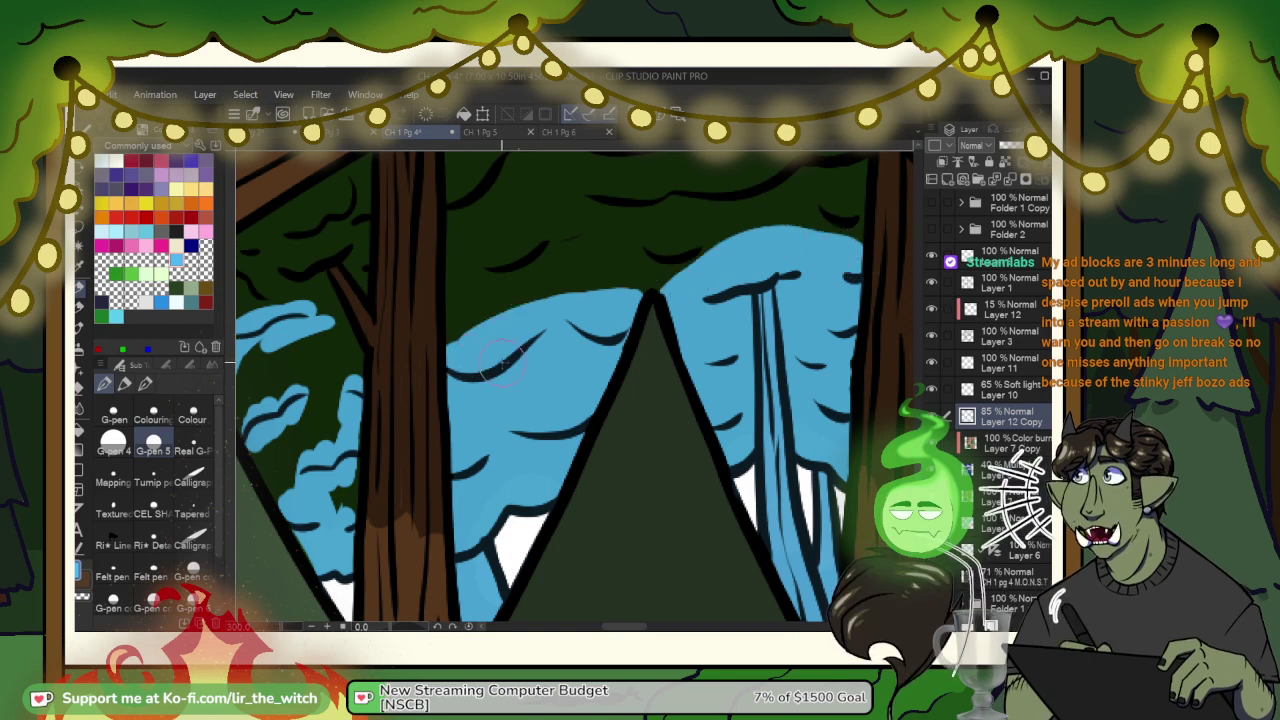
Step: Fill the distant foliage between the fifth panel's light green pine and the neighbouring brown trunk with solid light blue
left_click_drag(557, 348, 763, 330)
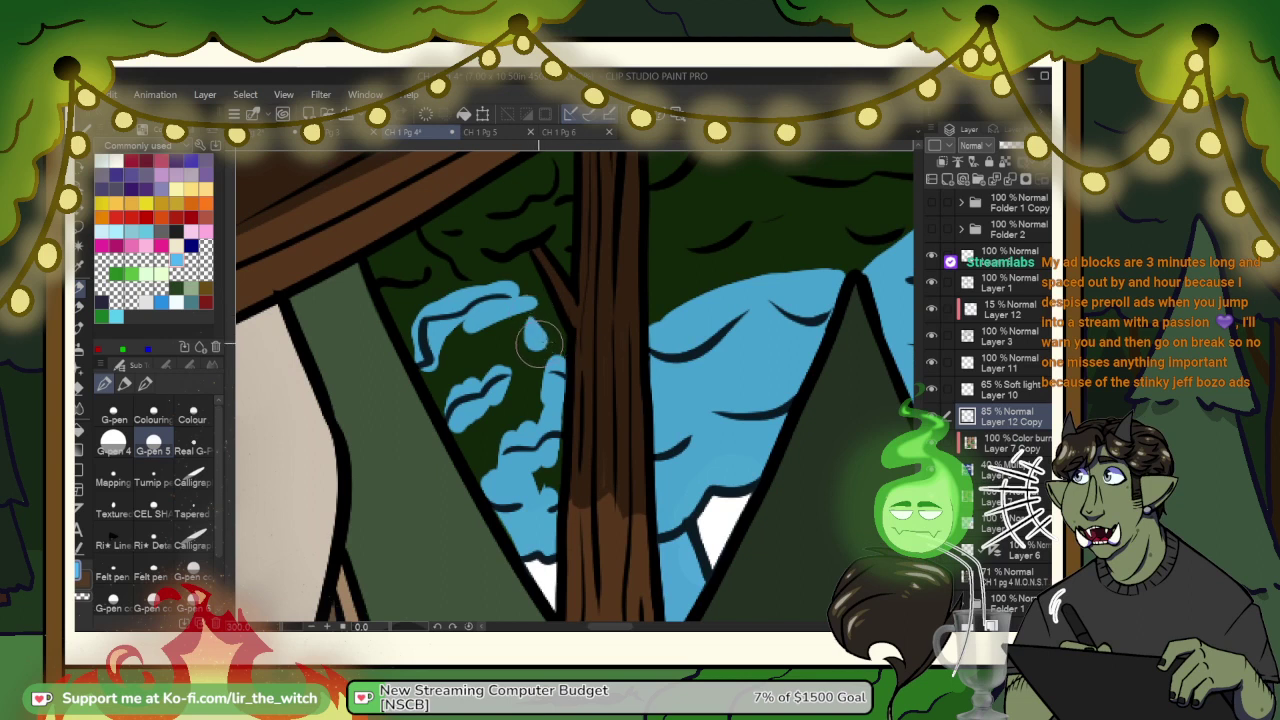
left_click_drag(540, 345, 523, 298)
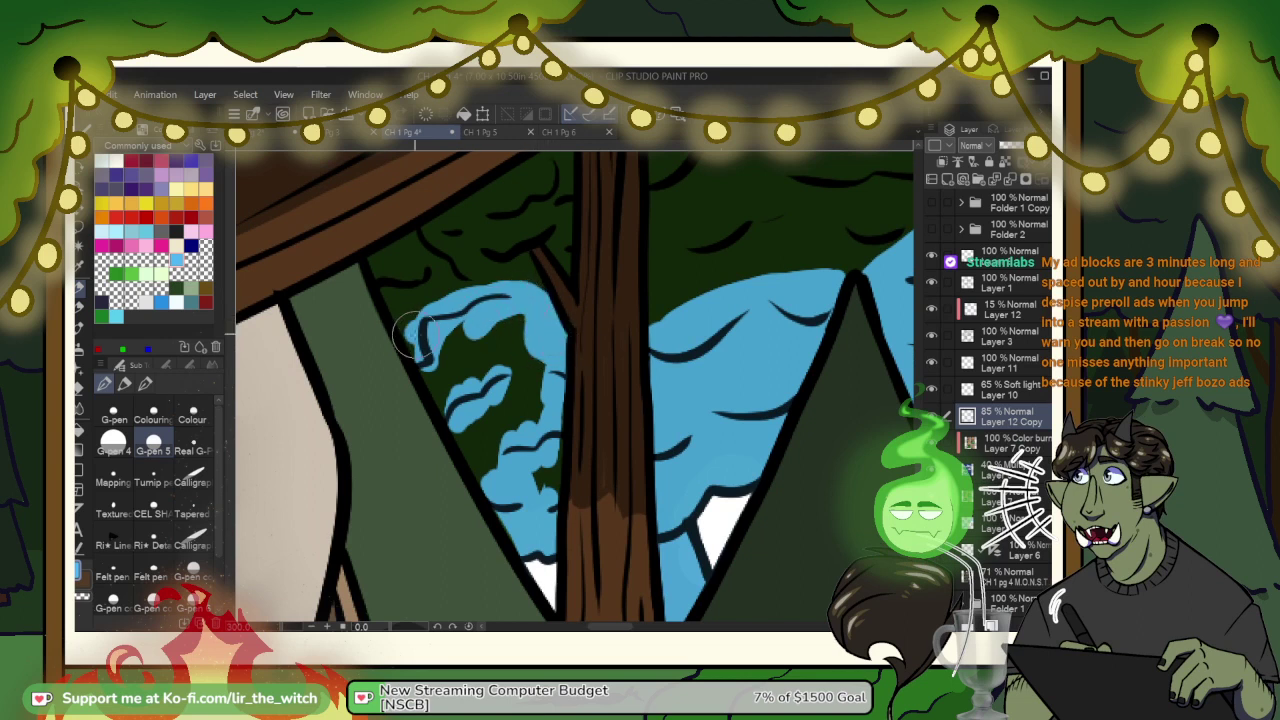
mouse_move(415, 335)
left_mouse_down()
mouse_move(492, 475)
mouse_move(466, 424)
mouse_move(460, 345)
left_mouse_up()
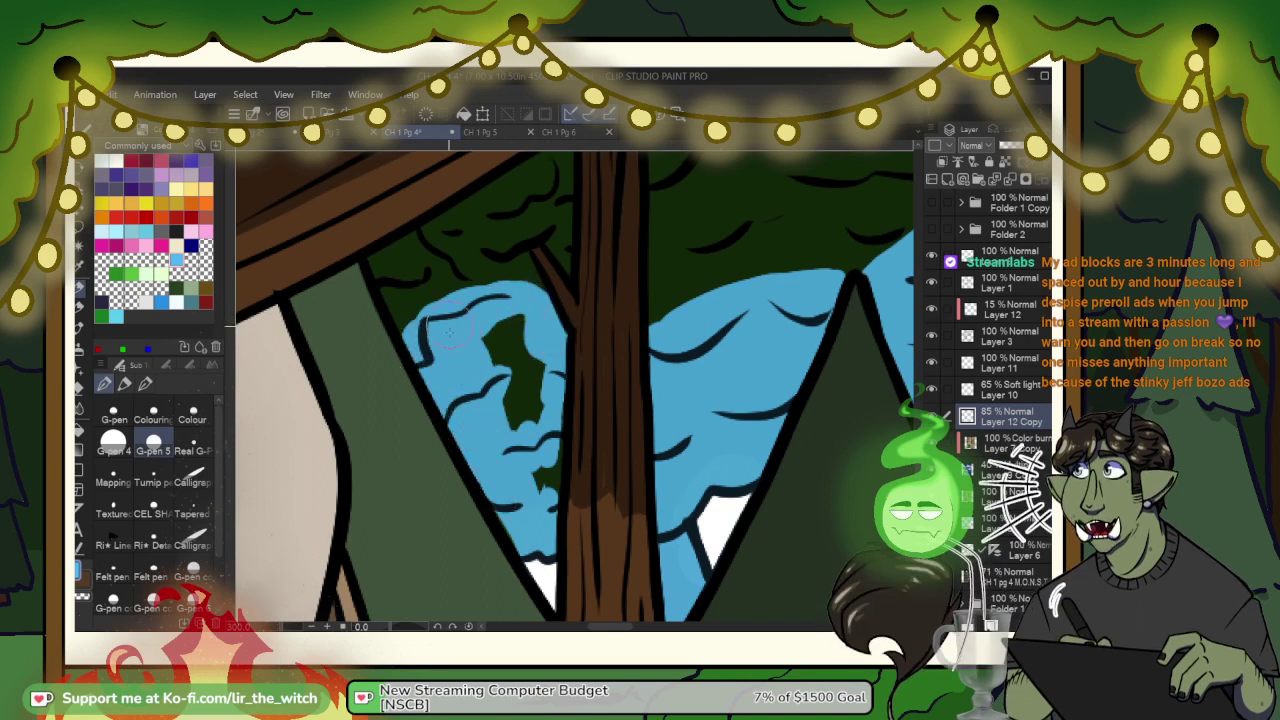
left_click_drag(539, 358, 540, 425)
left_click_drag(562, 510, 550, 425)
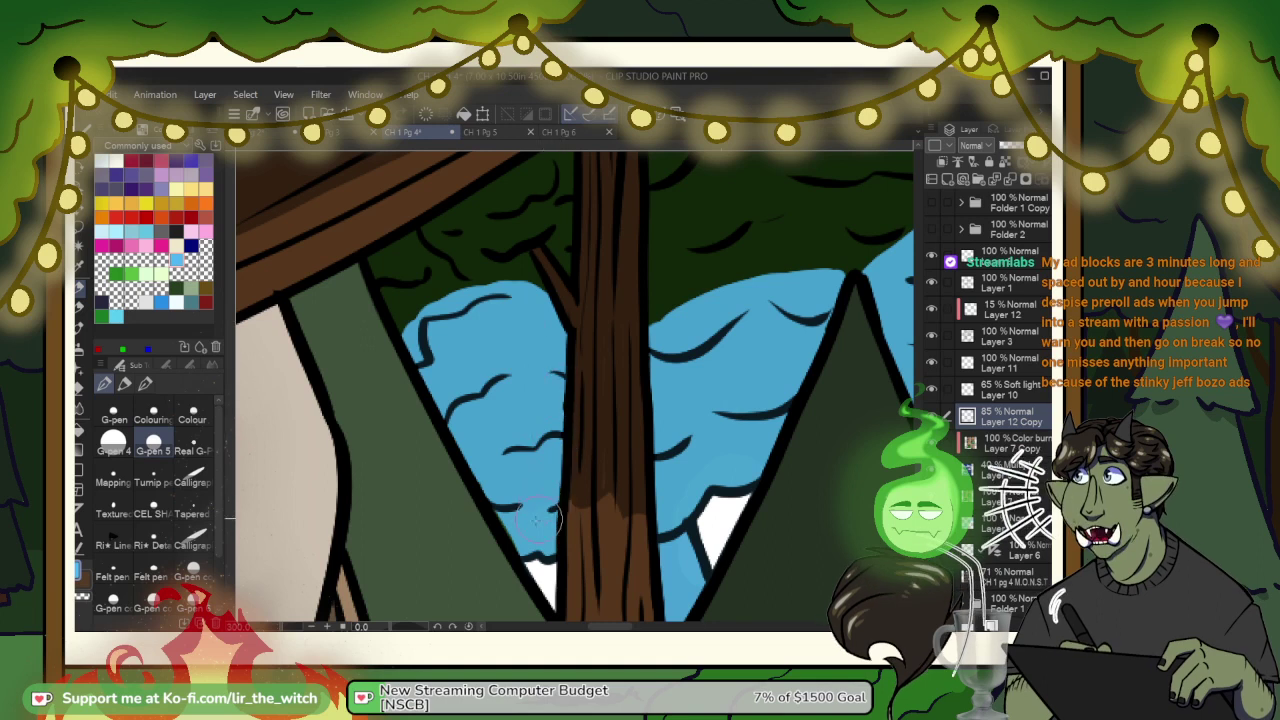
Step: Paint light blue into the foliage gaps on both sides of the trunk behind the figure's hand, clearing overspill from the sky gap
left_click_drag(573, 504, 630, 303)
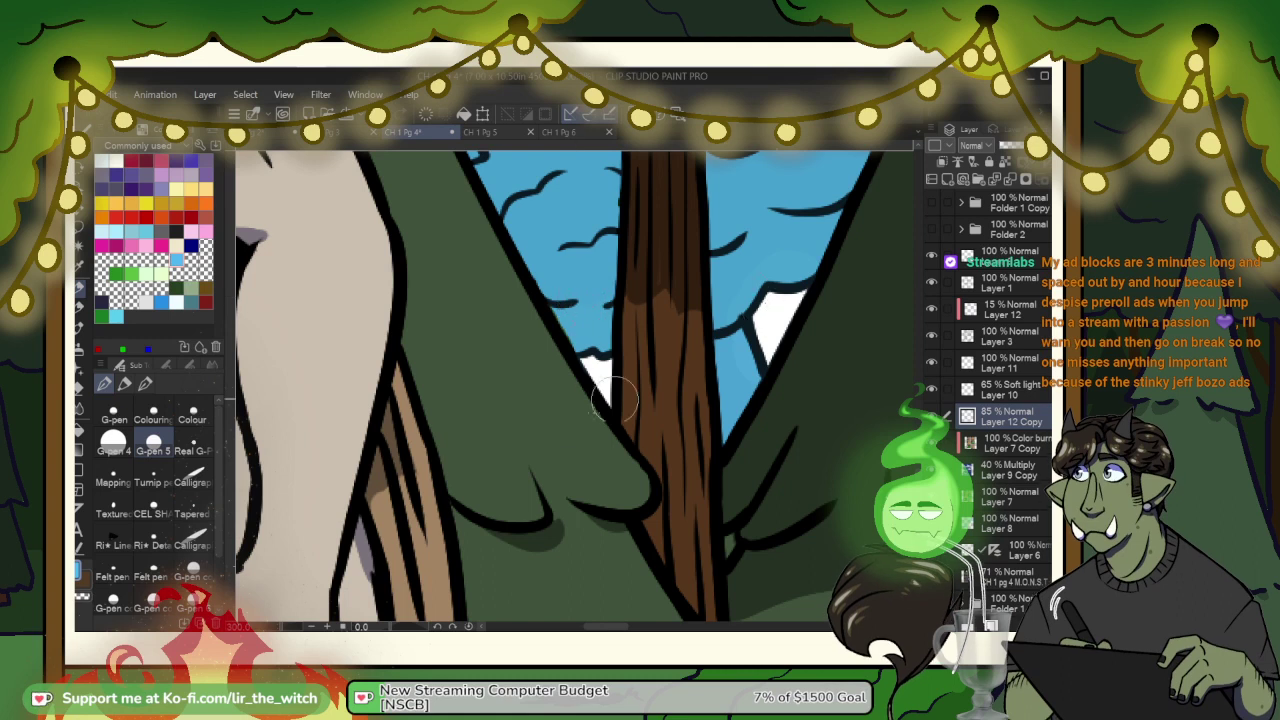
left_click_drag(829, 312, 1076, 180)
left_click_drag(548, 312, 805, 366)
left_click_drag(421, 388, 543, 383)
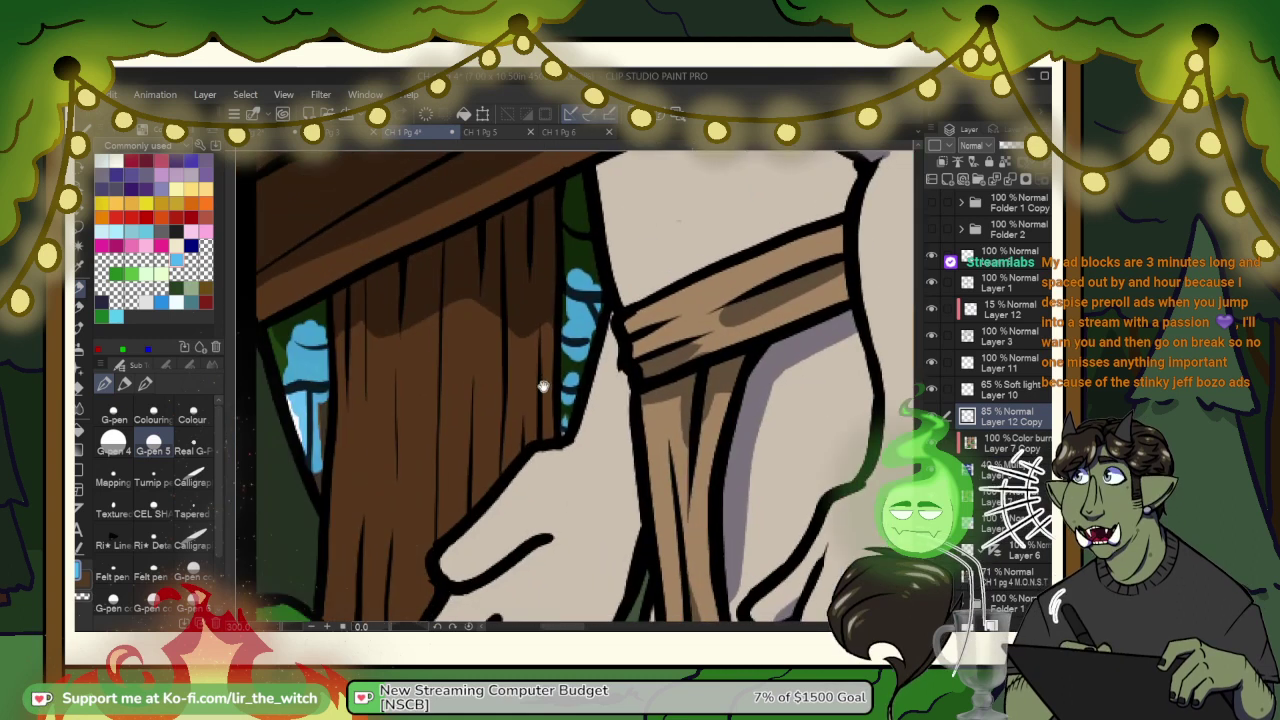
mouse_move(594, 296)
left_mouse_down()
mouse_move(576, 271)
mouse_move(571, 289)
mouse_move(563, 430)
left_mouse_up()
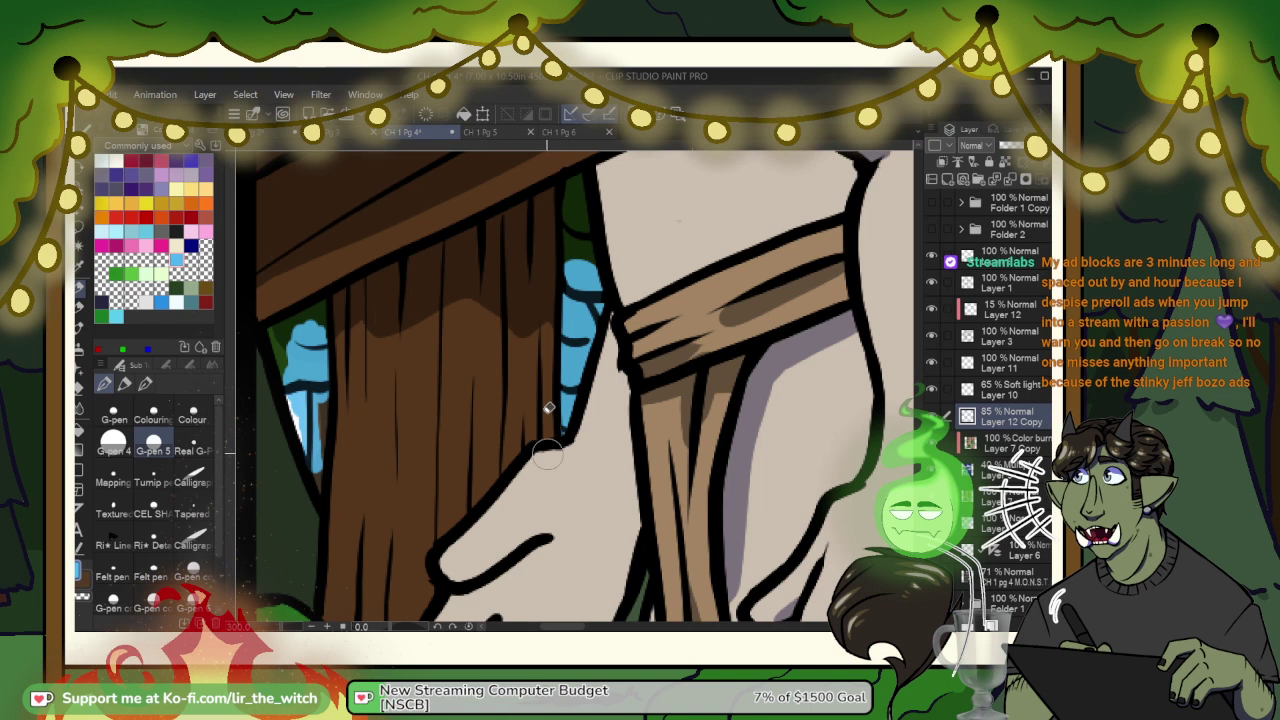
key("p")
left_click_drag(327, 400, 320, 486)
key("e")
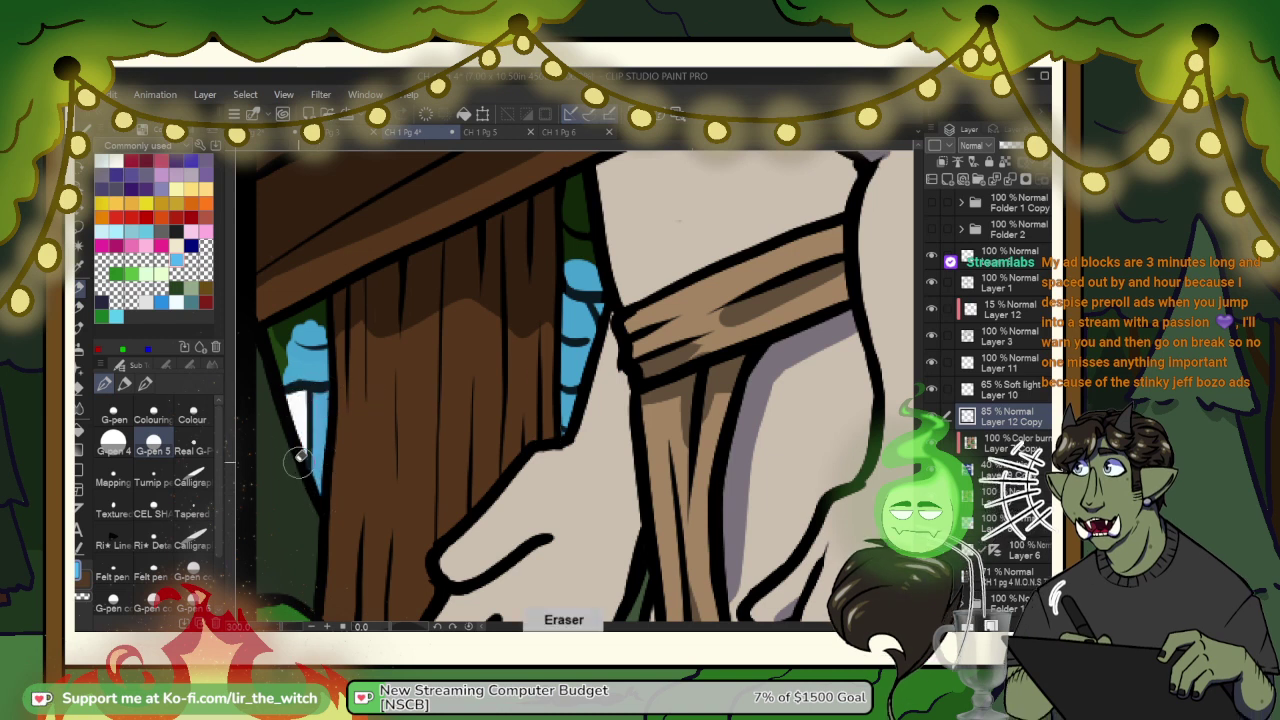
key("p")
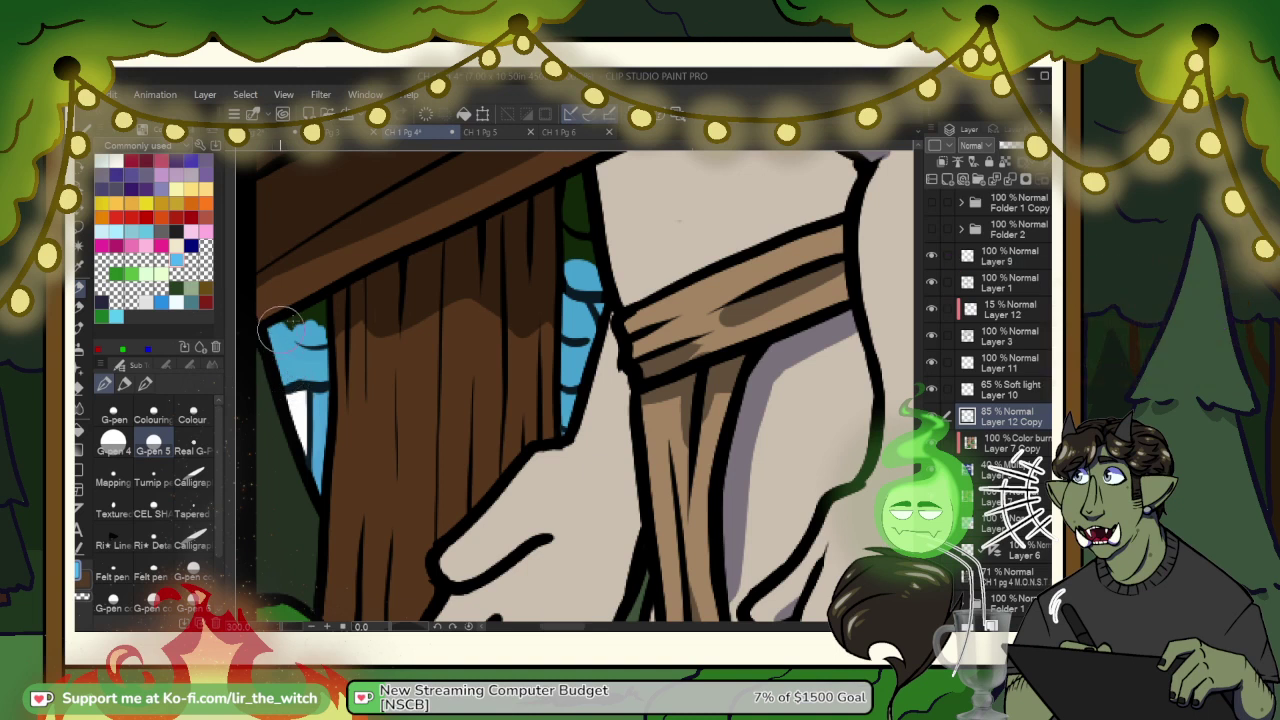
Step: Extend the light blue around the small pine beside the thin trunk, erasing overspill from the sky gap and undoing the stray stroke
scroll(351, 308, "down", 3)
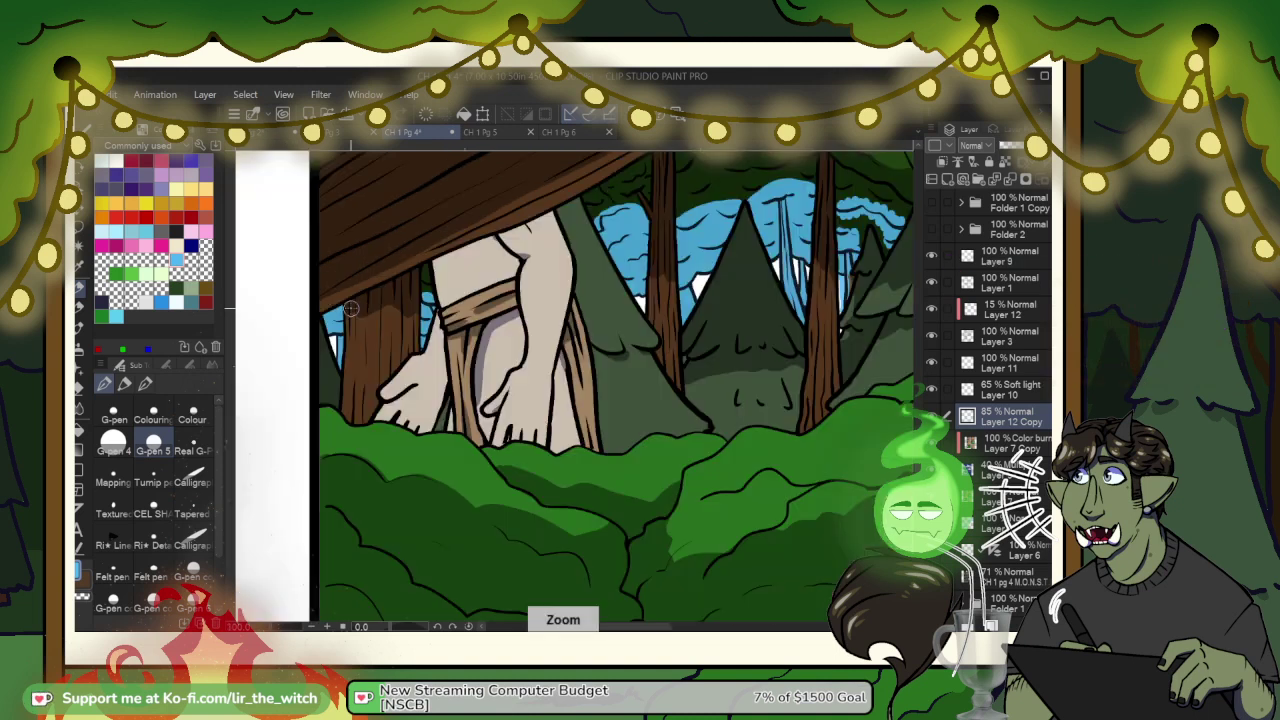
scroll(351, 308, "down", 1)
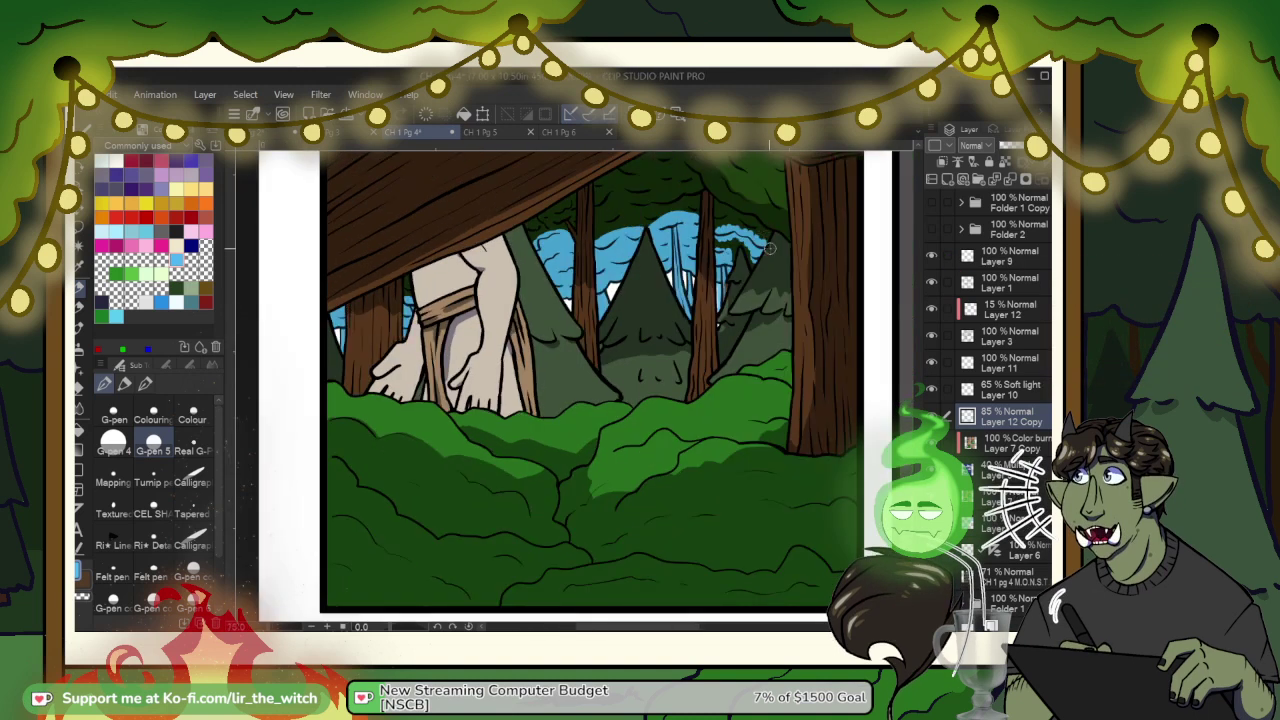
scroll(764, 251, "up", 1)
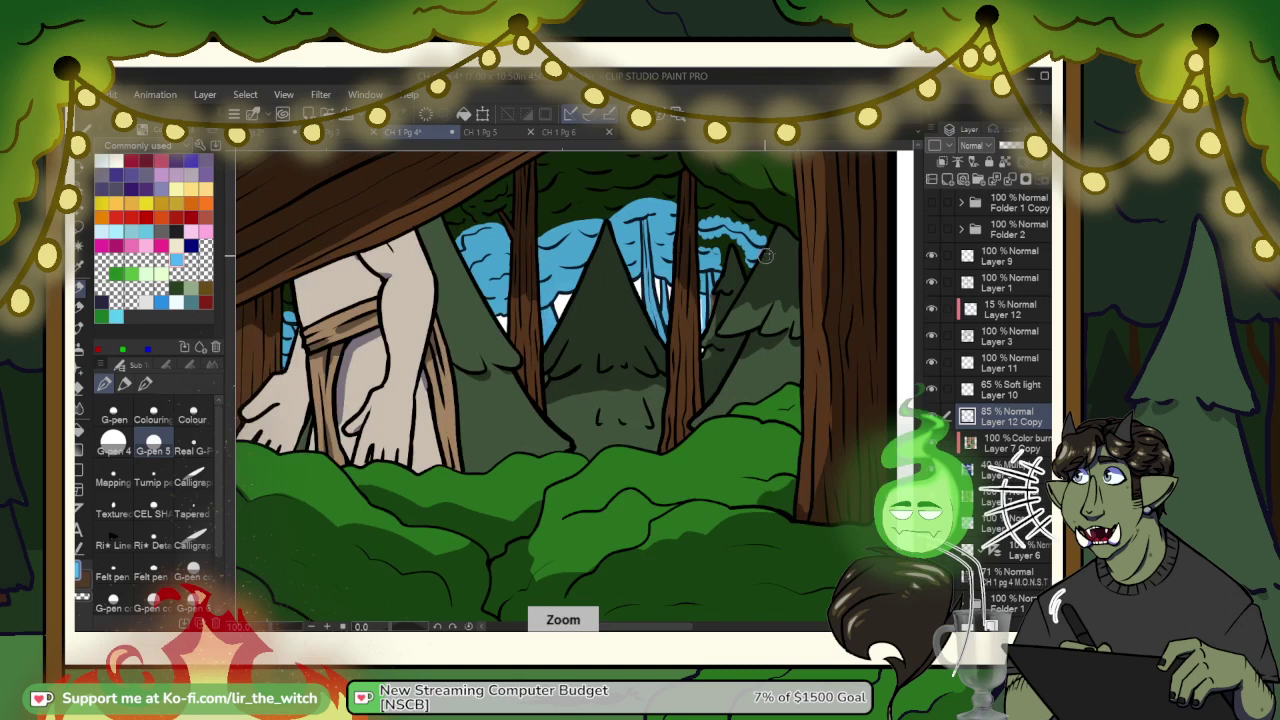
scroll(764, 257, "up", 2)
key("e")
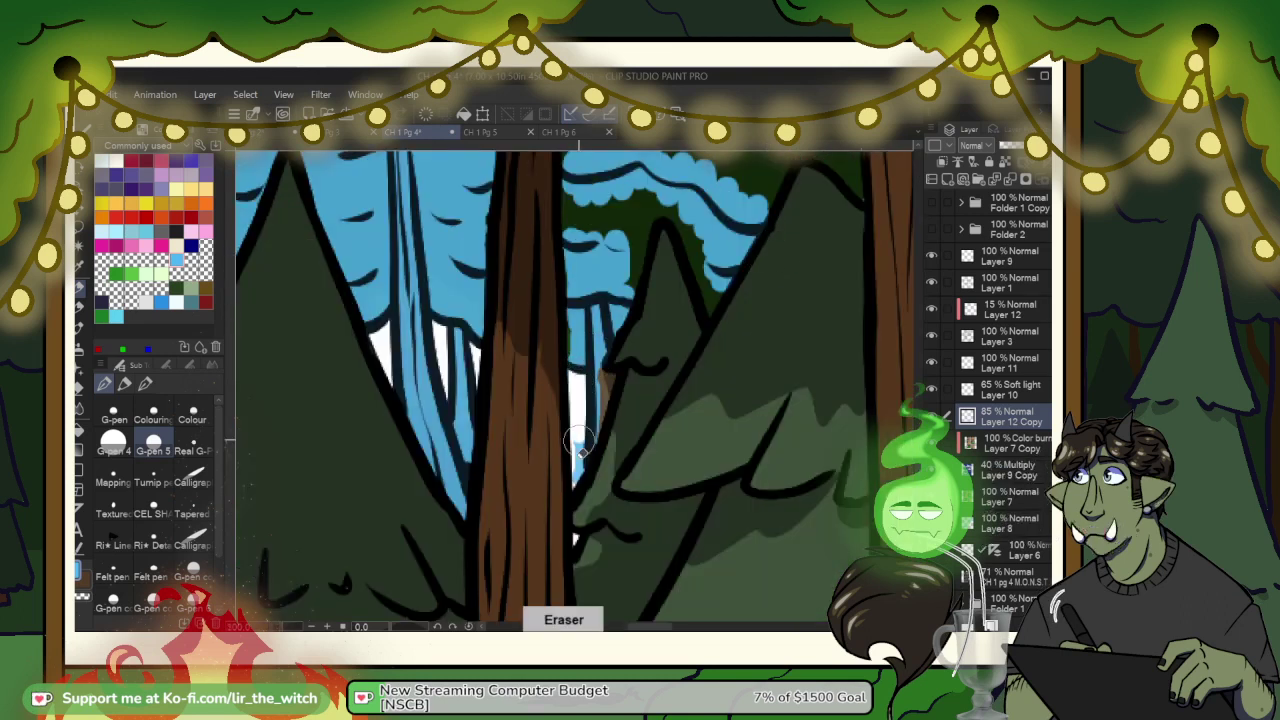
key("p")
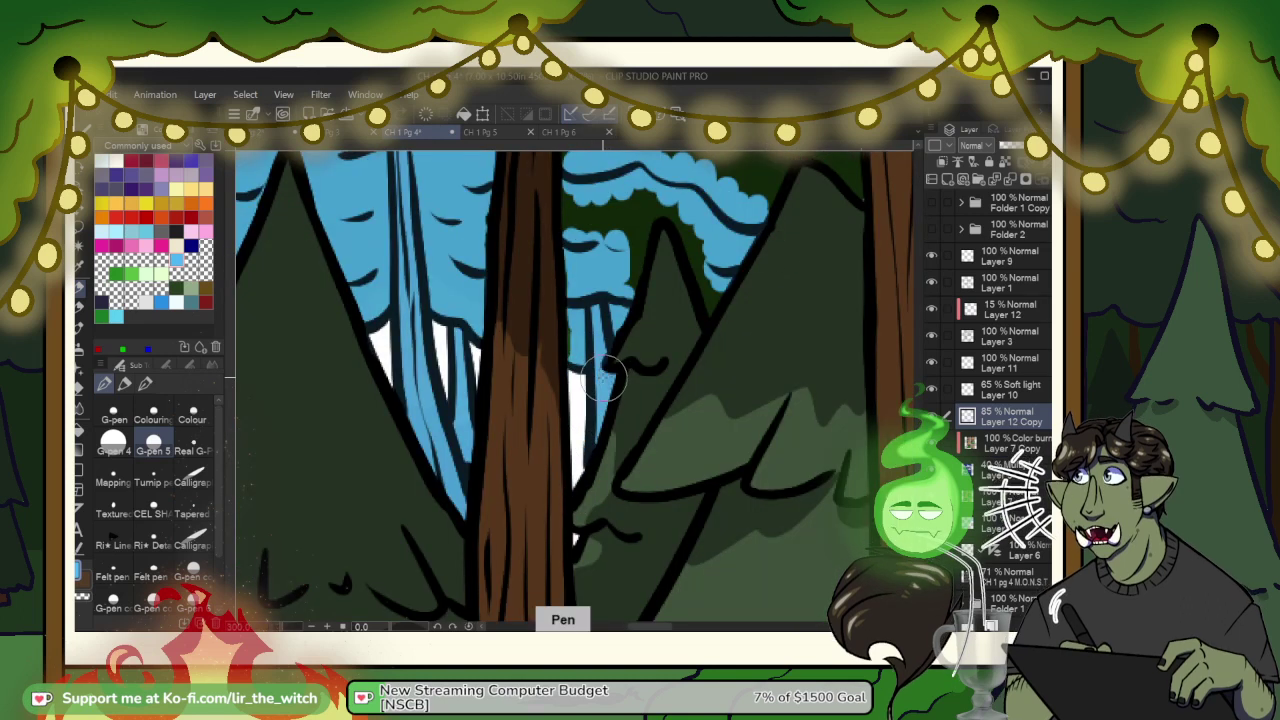
key("ctrl+z")
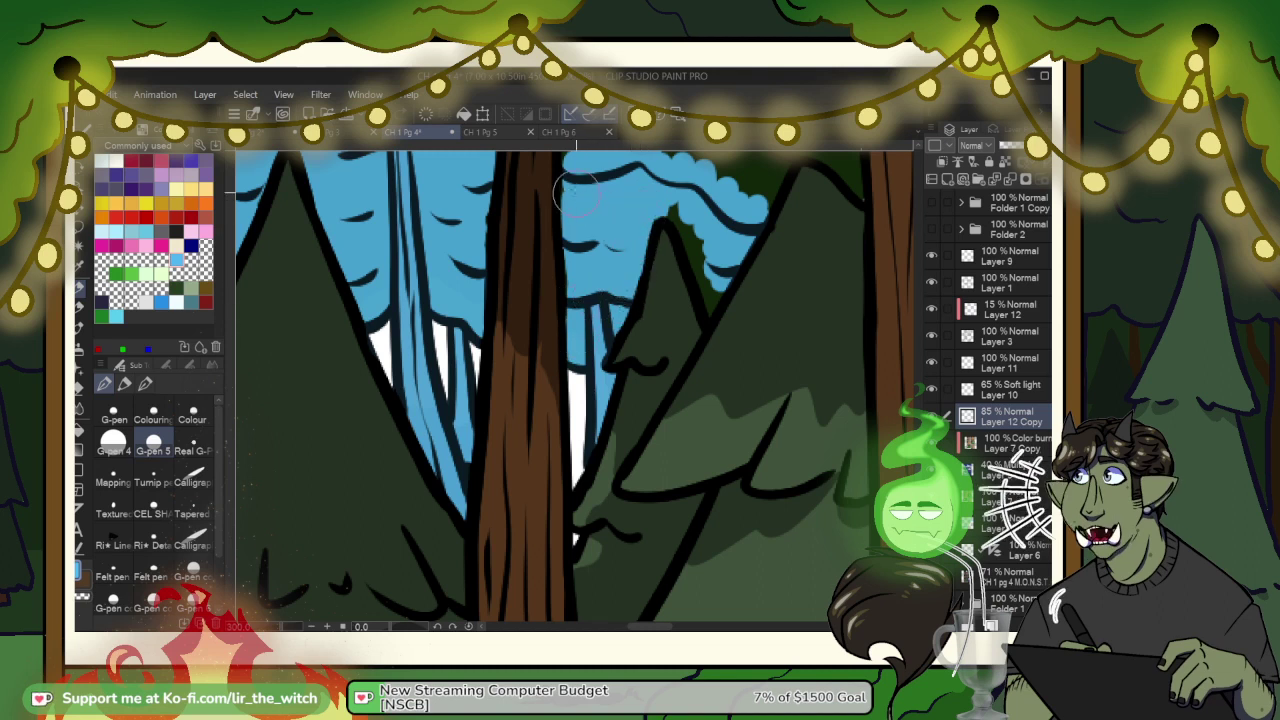
Step: Smooth the scalloped treetops above the small pine into a rounded light blue mass reaching the large pine, and trim its edge
mouse_move(608, 270)
left_mouse_down()
mouse_move(551, 343)
mouse_move(634, 322)
mouse_move(654, 382)
left_mouse_up()
key("e")
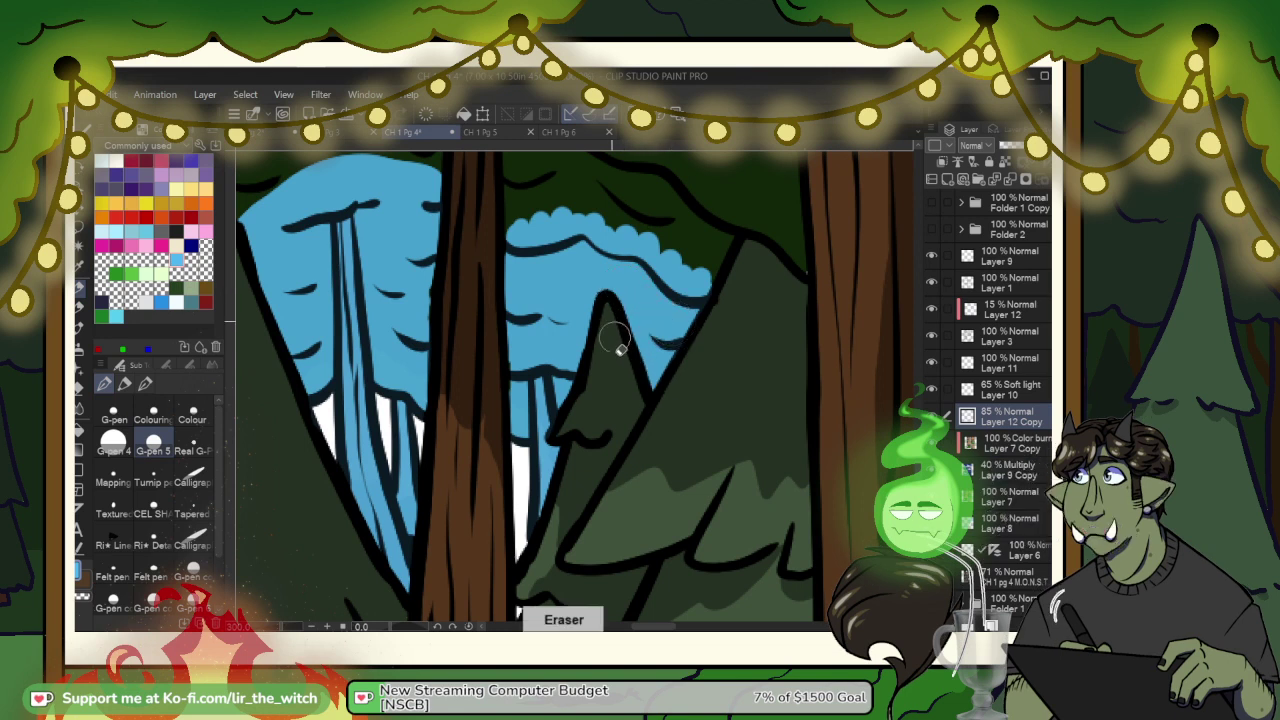
key("p")
left_click_drag(707, 290, 642, 268)
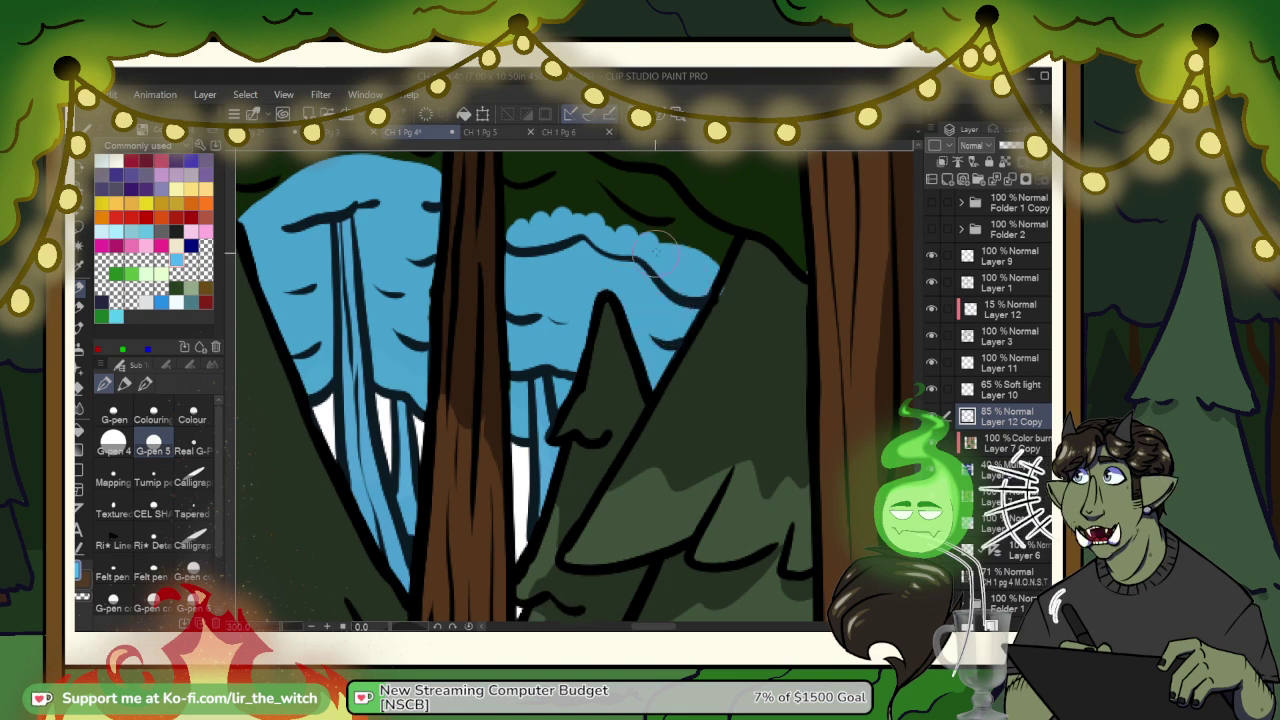
left_click_drag(535, 235, 515, 210)
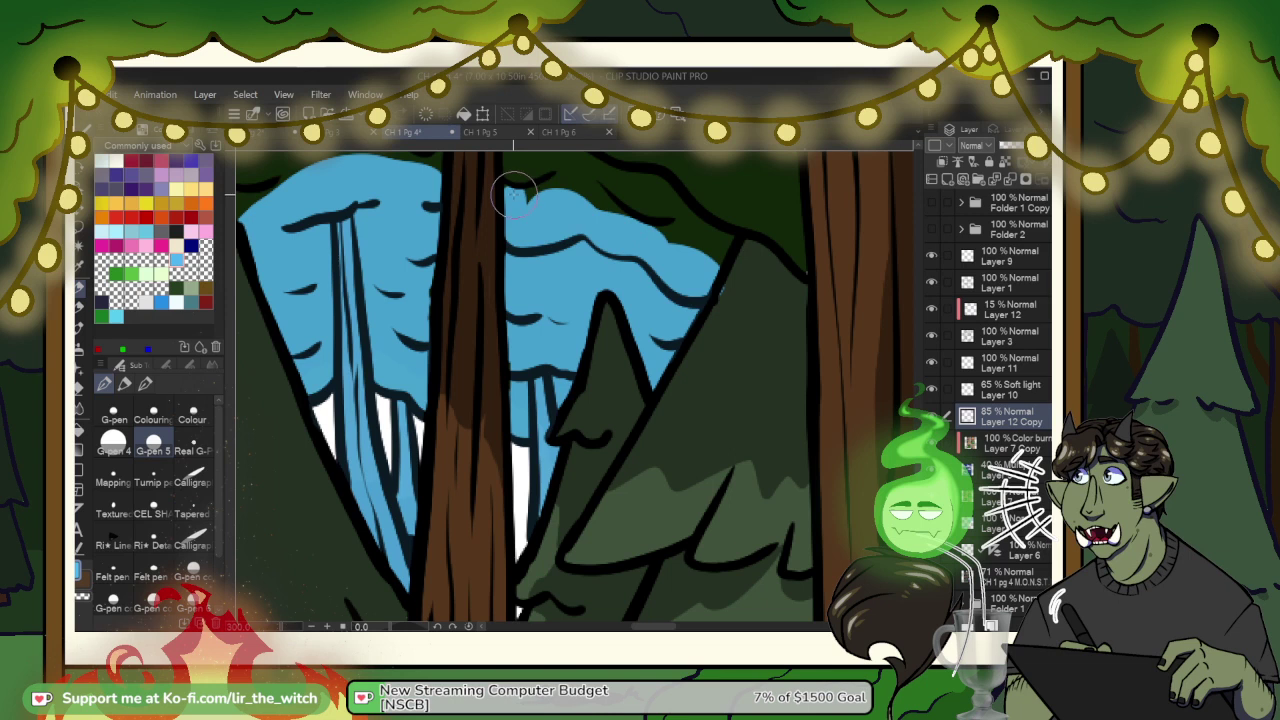
key("e")
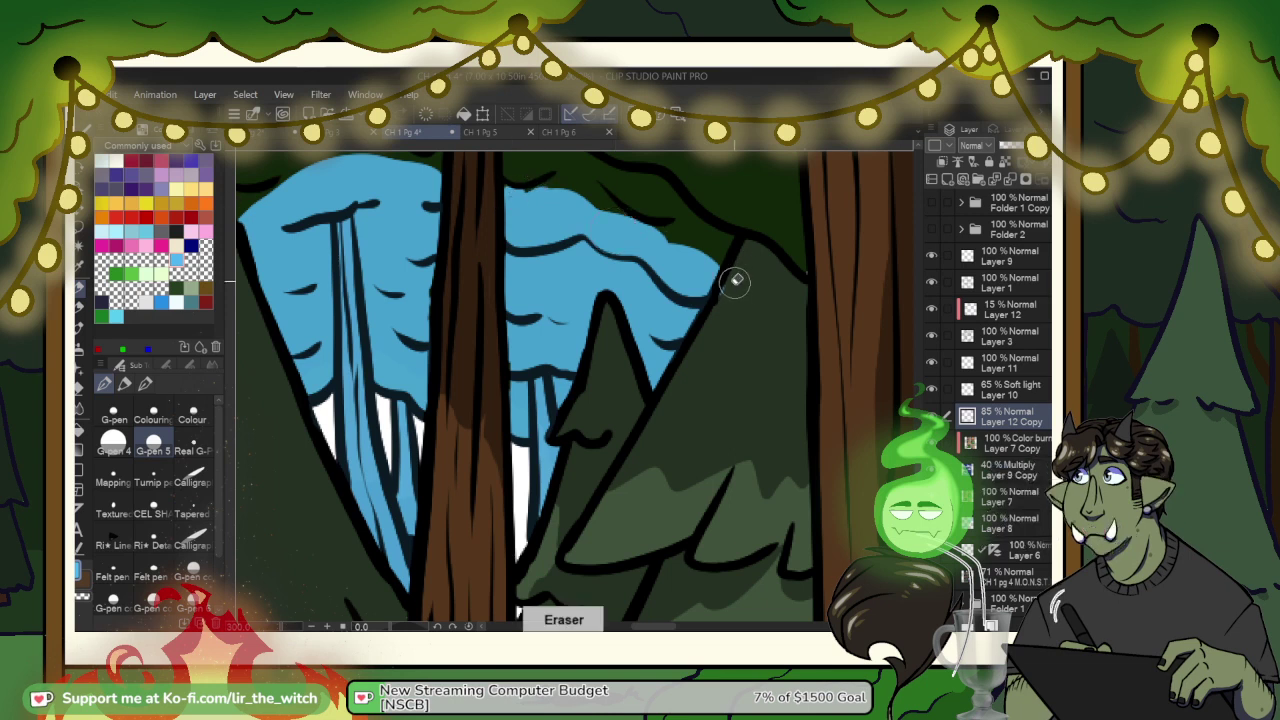
key("p")
key("e")
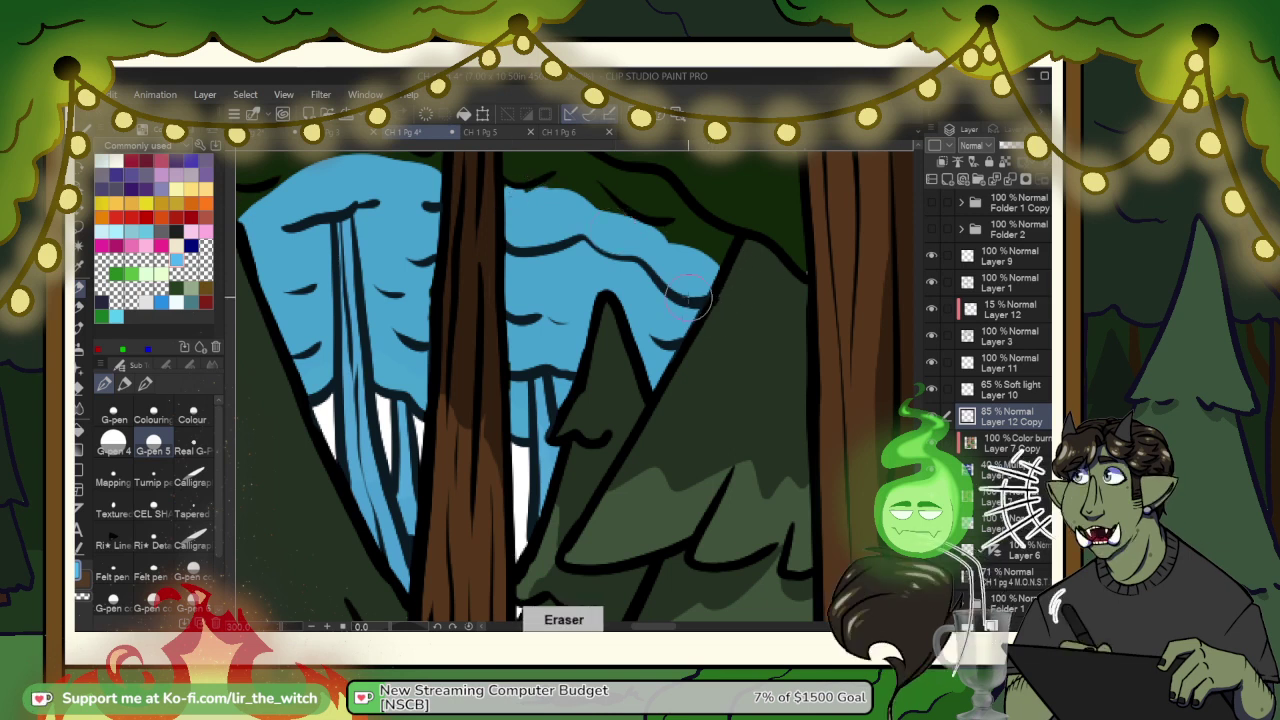
Step: Review the tinted forest in the fourth and fifth panels at page scale and save the page
scroll(688, 298, "down", 5)
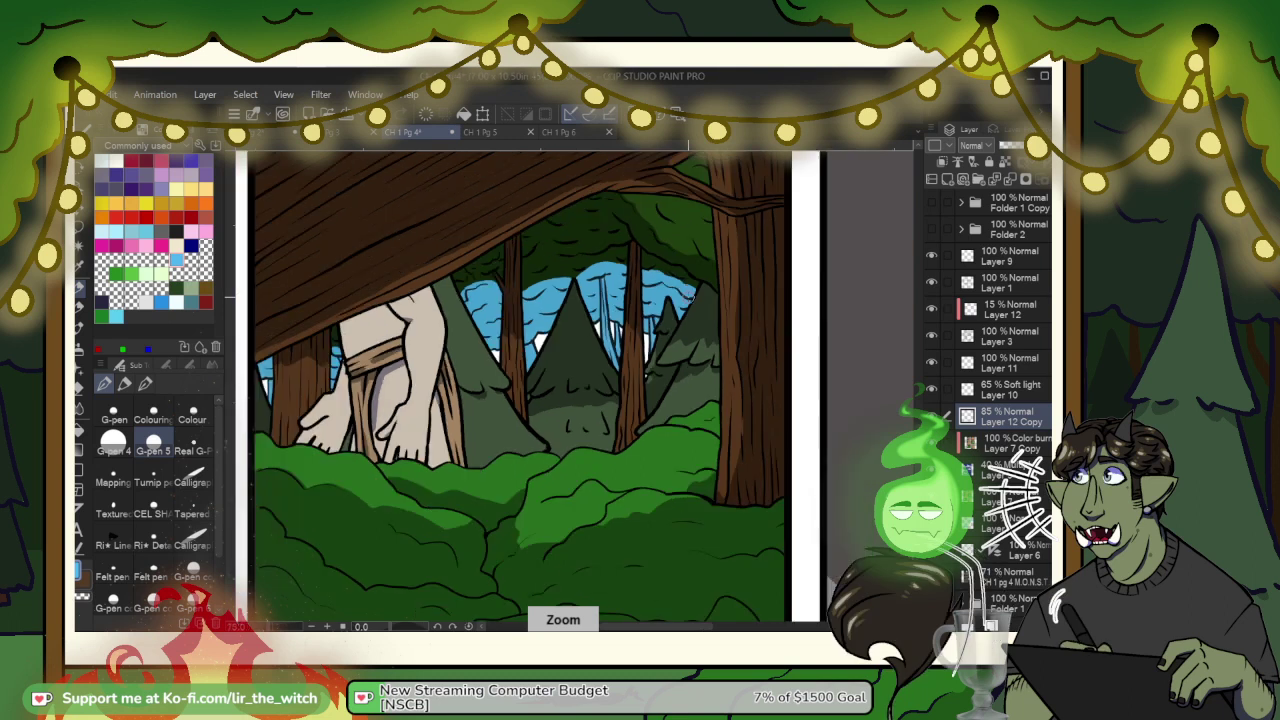
scroll(690, 297, "down", 1)
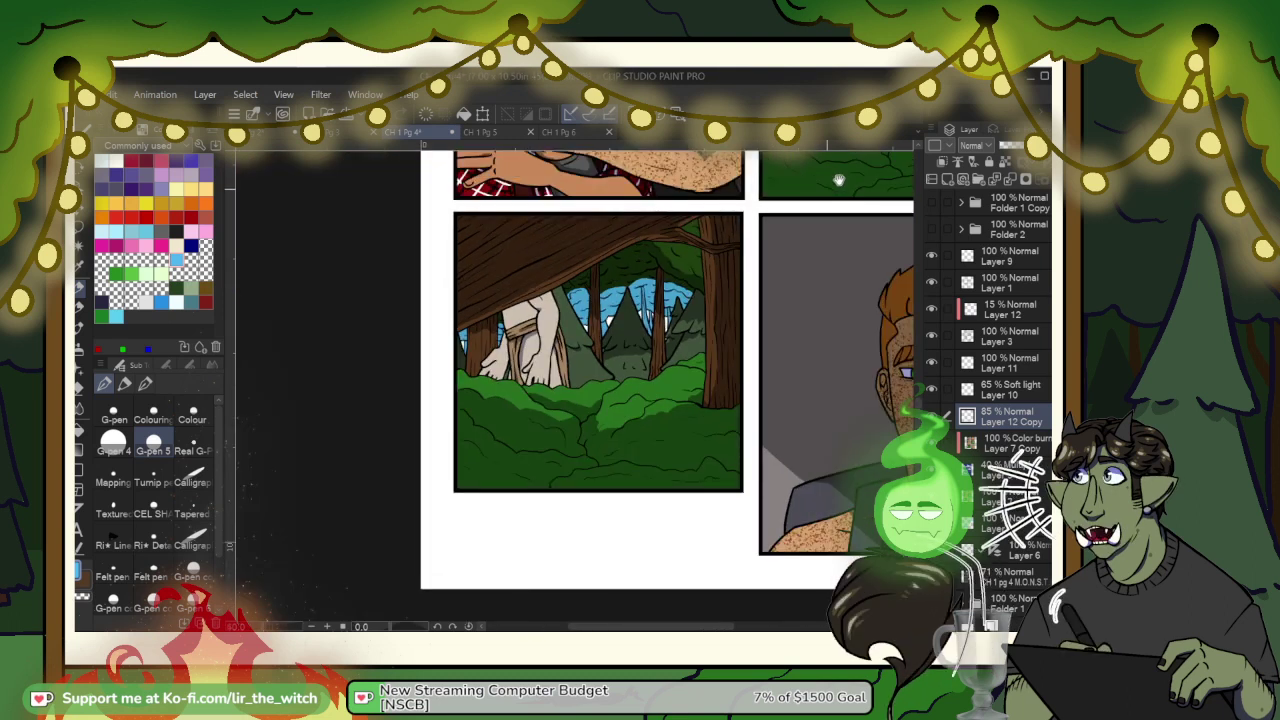
mouse_move(843, 174)
left_mouse_down()
mouse_move(643, 328)
mouse_move(425, 539)
left_mouse_up()
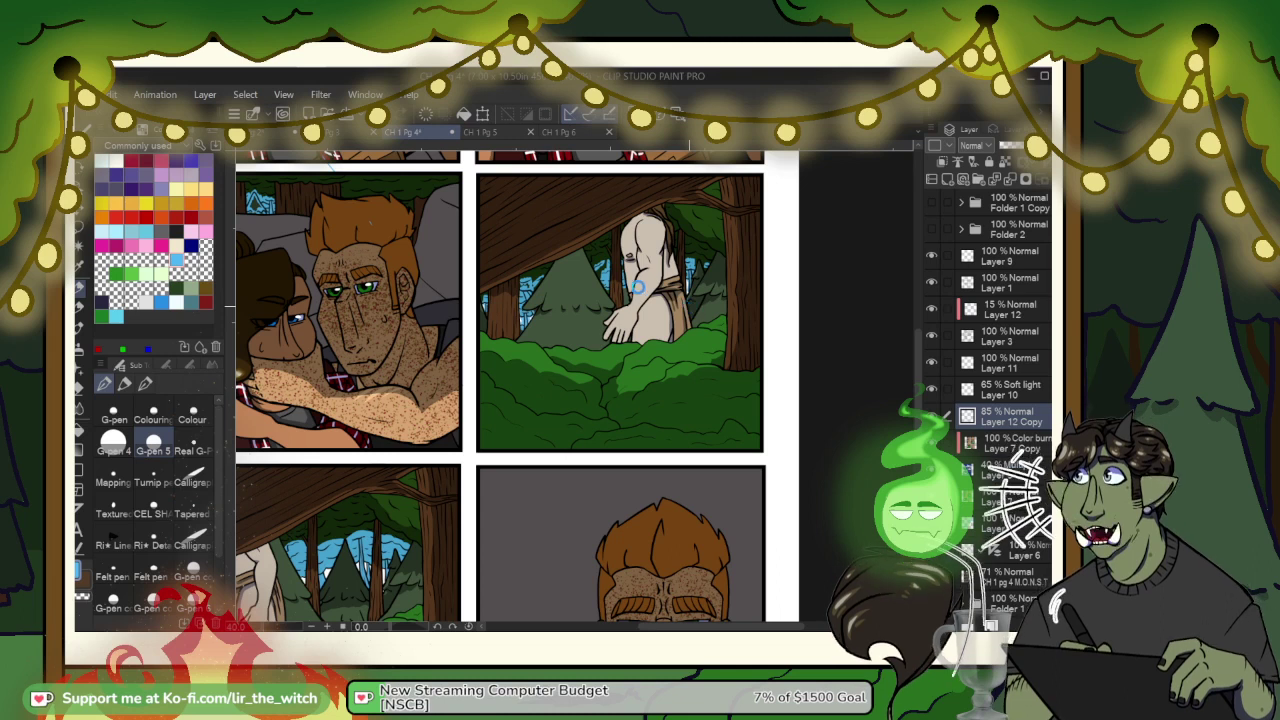
key("ctrl+s")
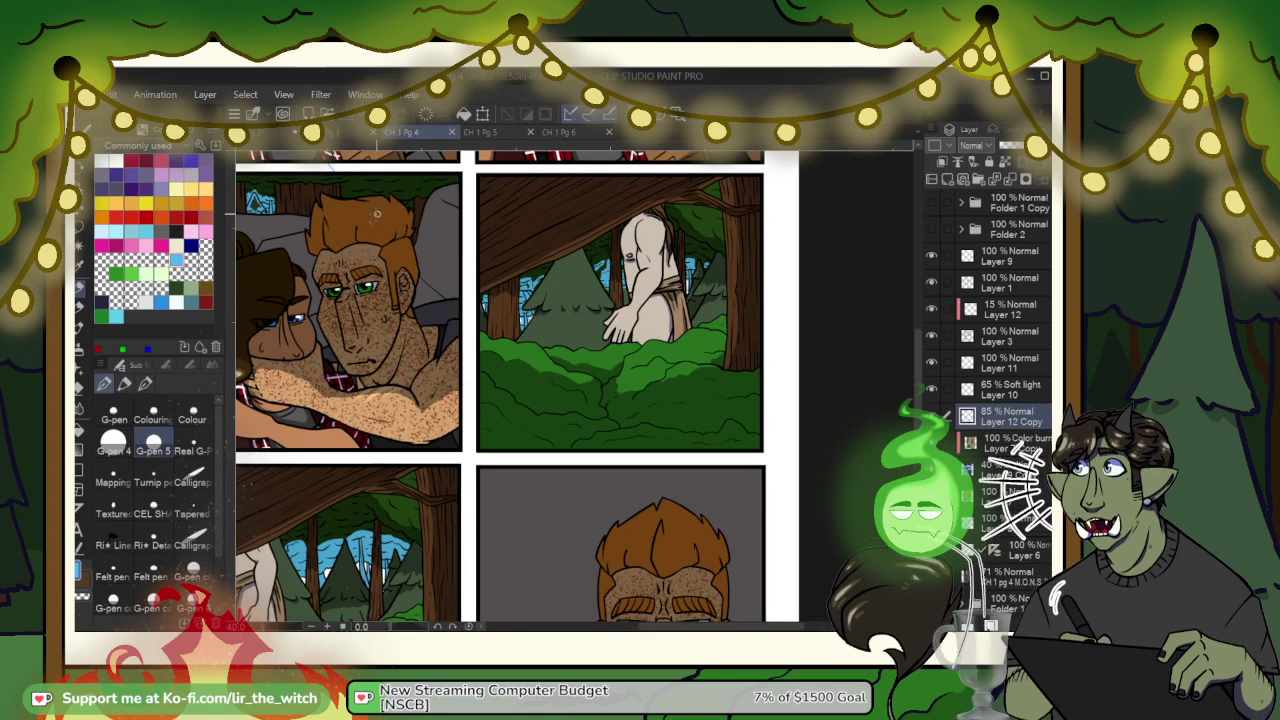
key("e")
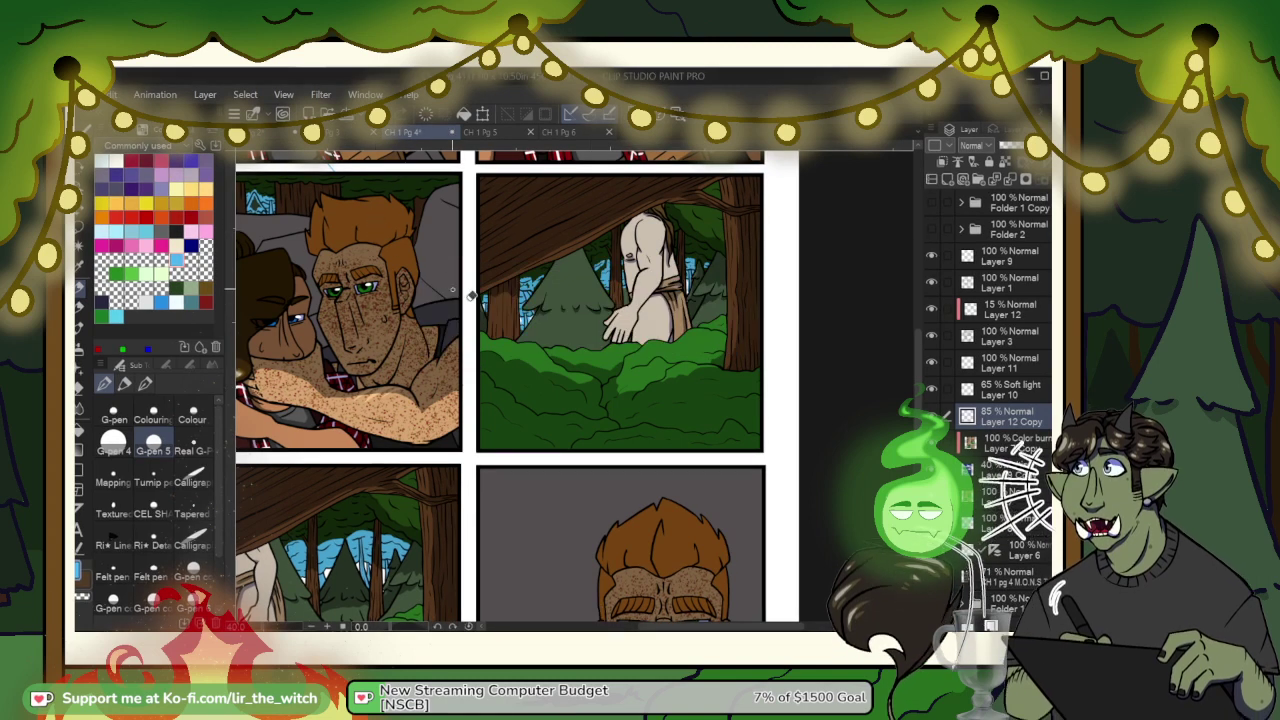
key("p")
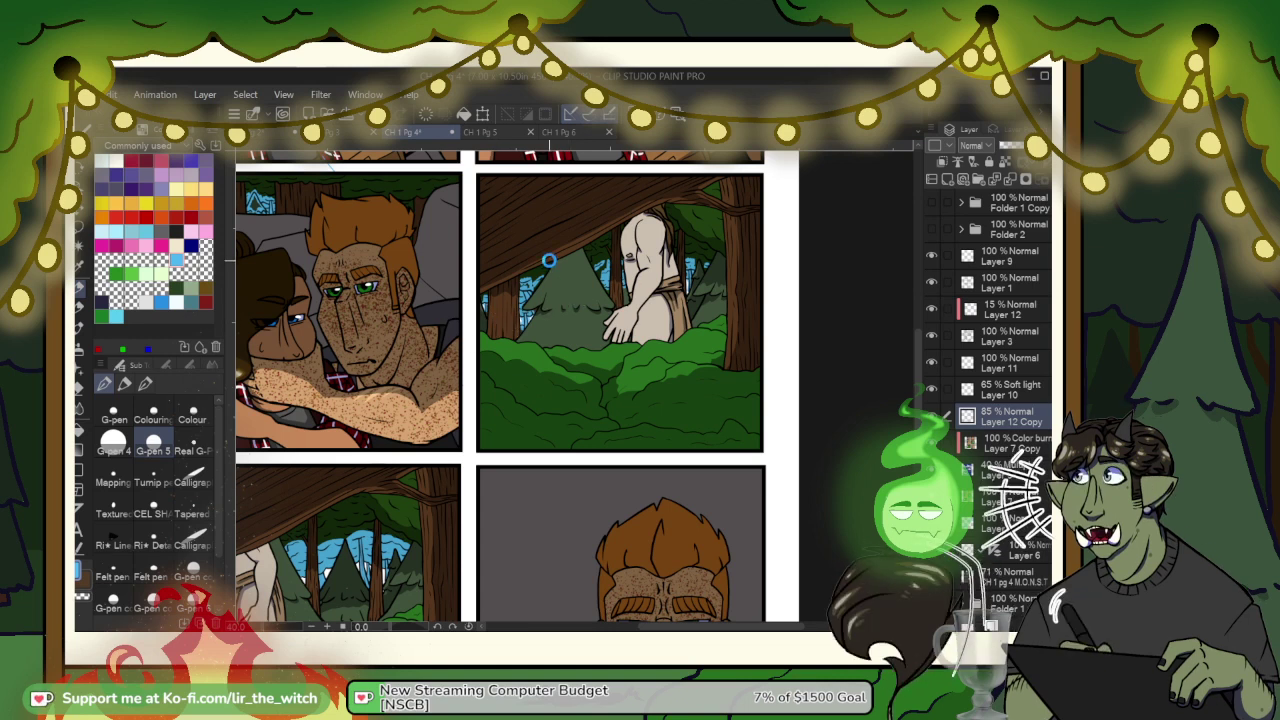
key("ctrl+s")
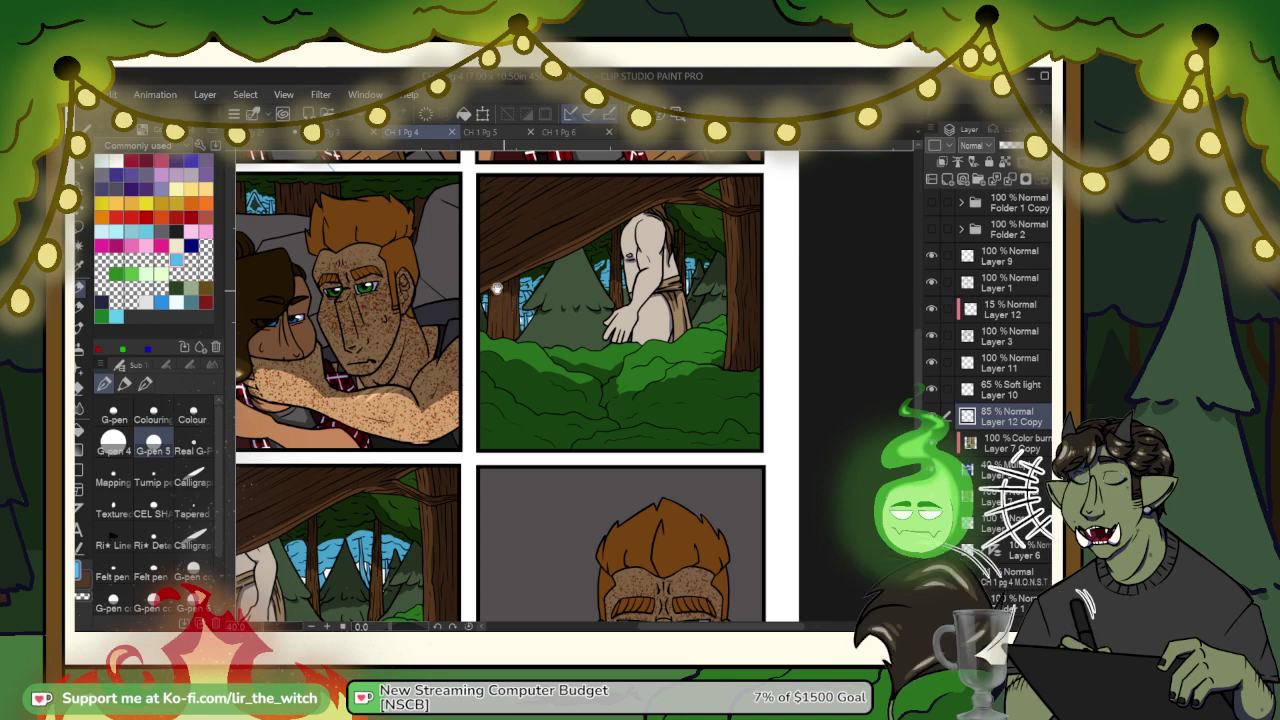
Step: Touch up the light blue between the leftmost trunk and the large pine in the fourth panel, clearing overspill from the white sky gap
left_click_drag(466, 297, 411, 321)
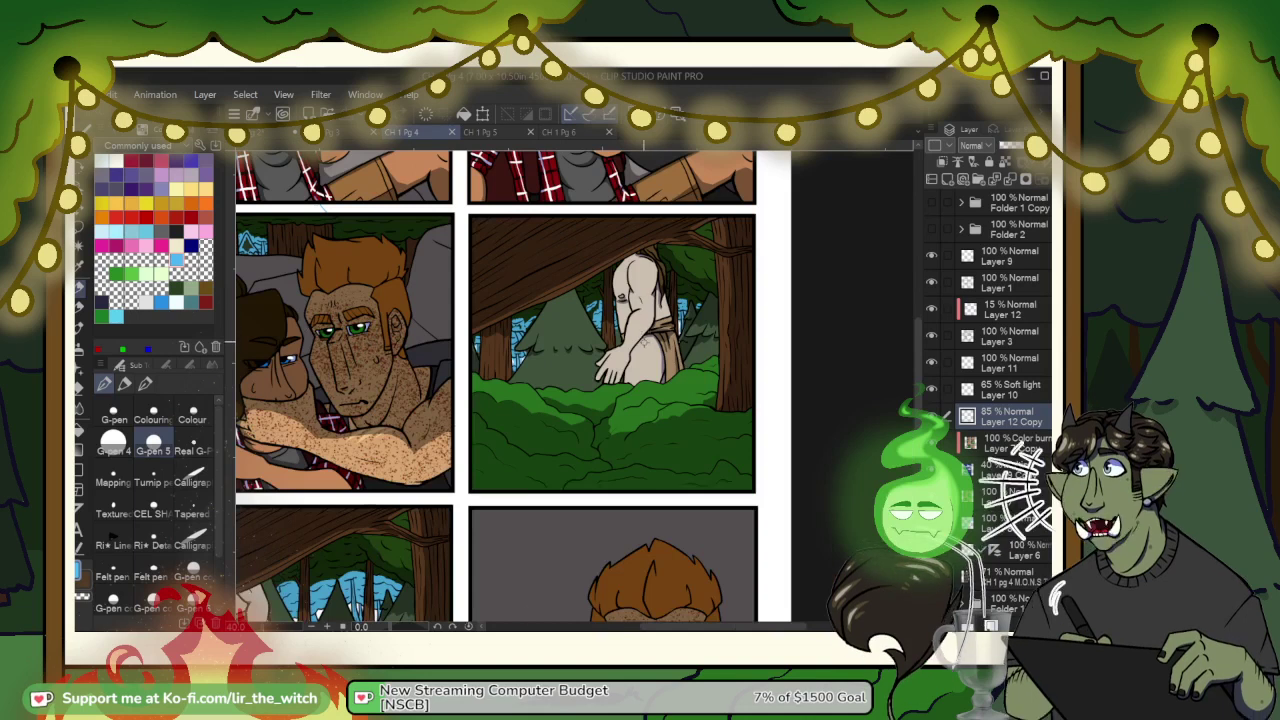
scroll(645, 336, "up", 4)
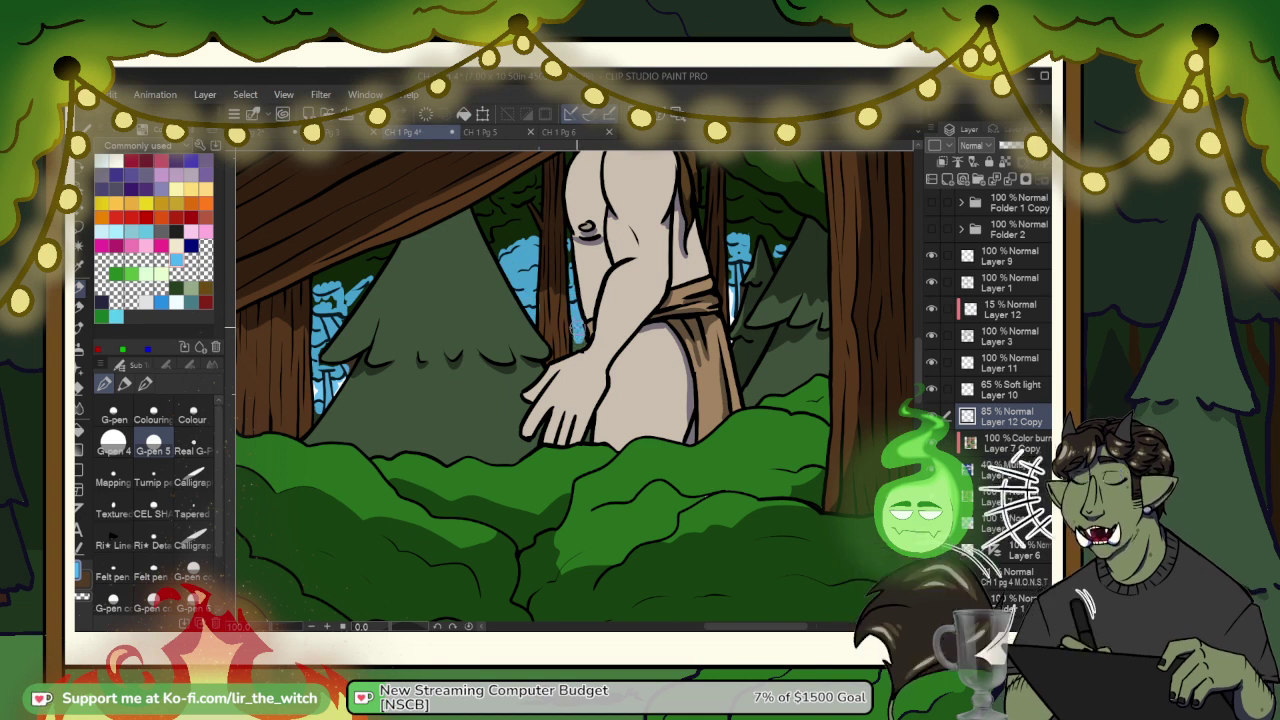
key("e")
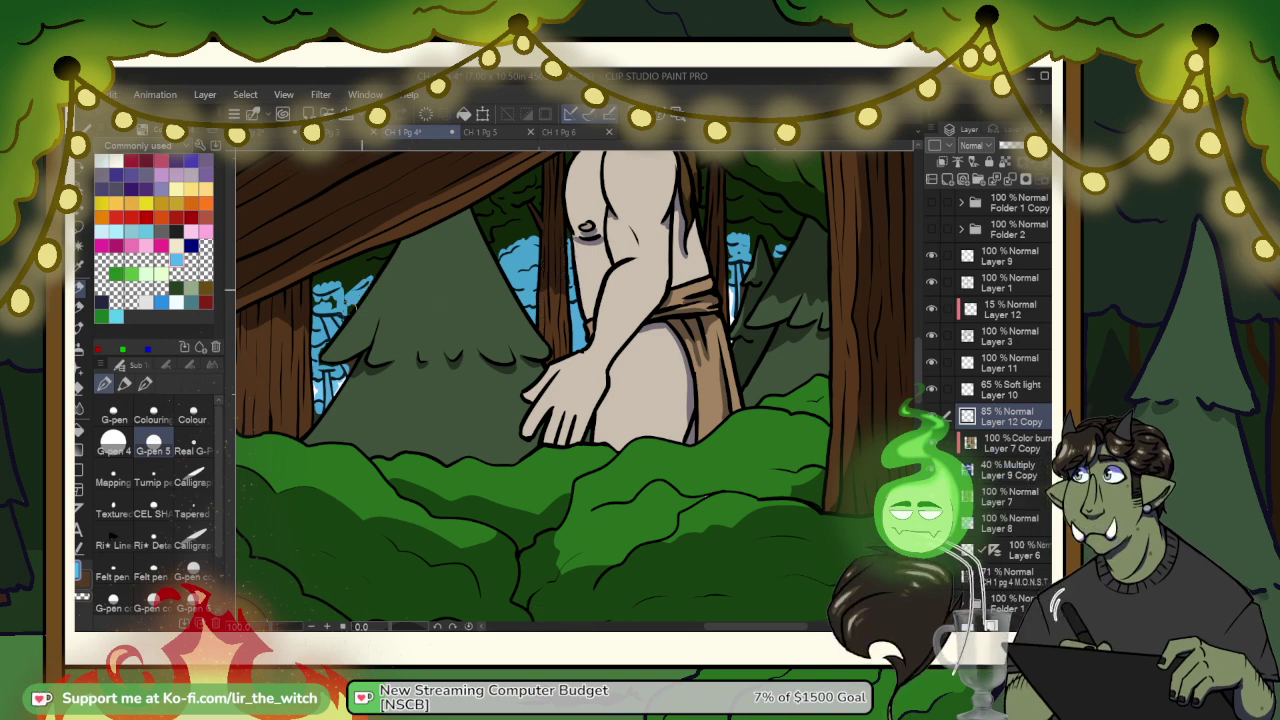
scroll(299, 287, "up", 2)
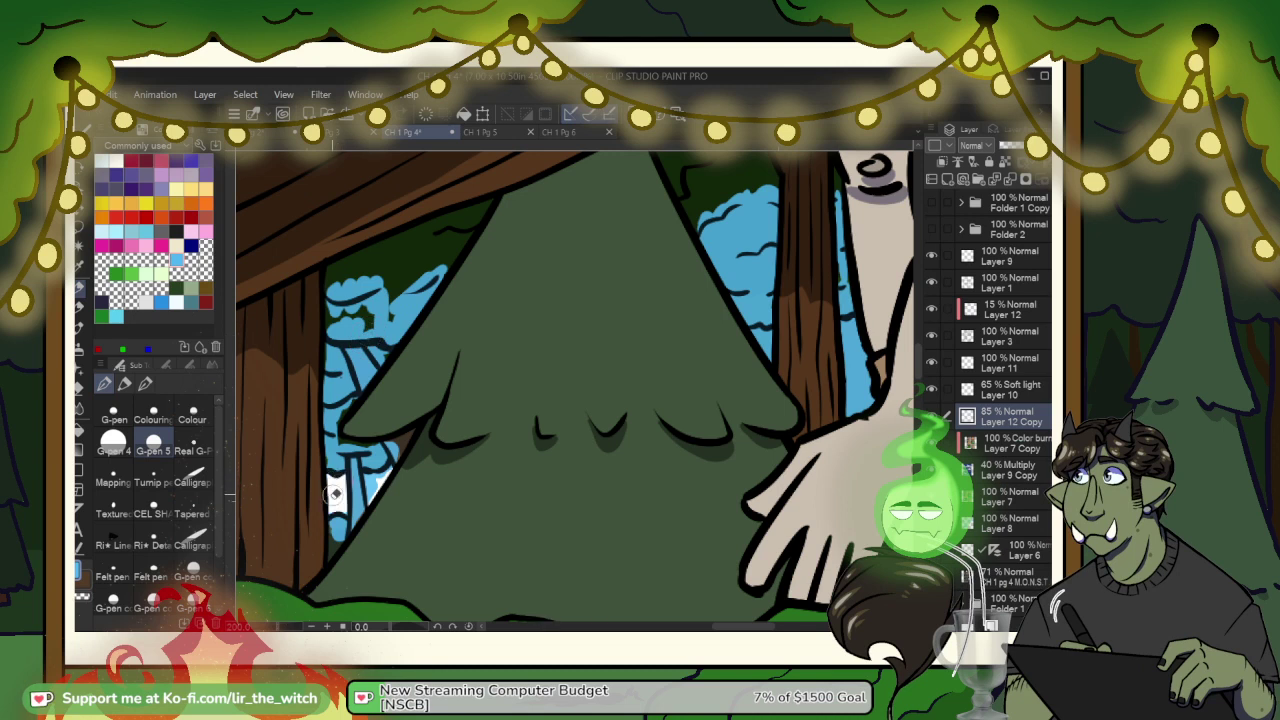
left_click_drag(375, 488, 391, 469)
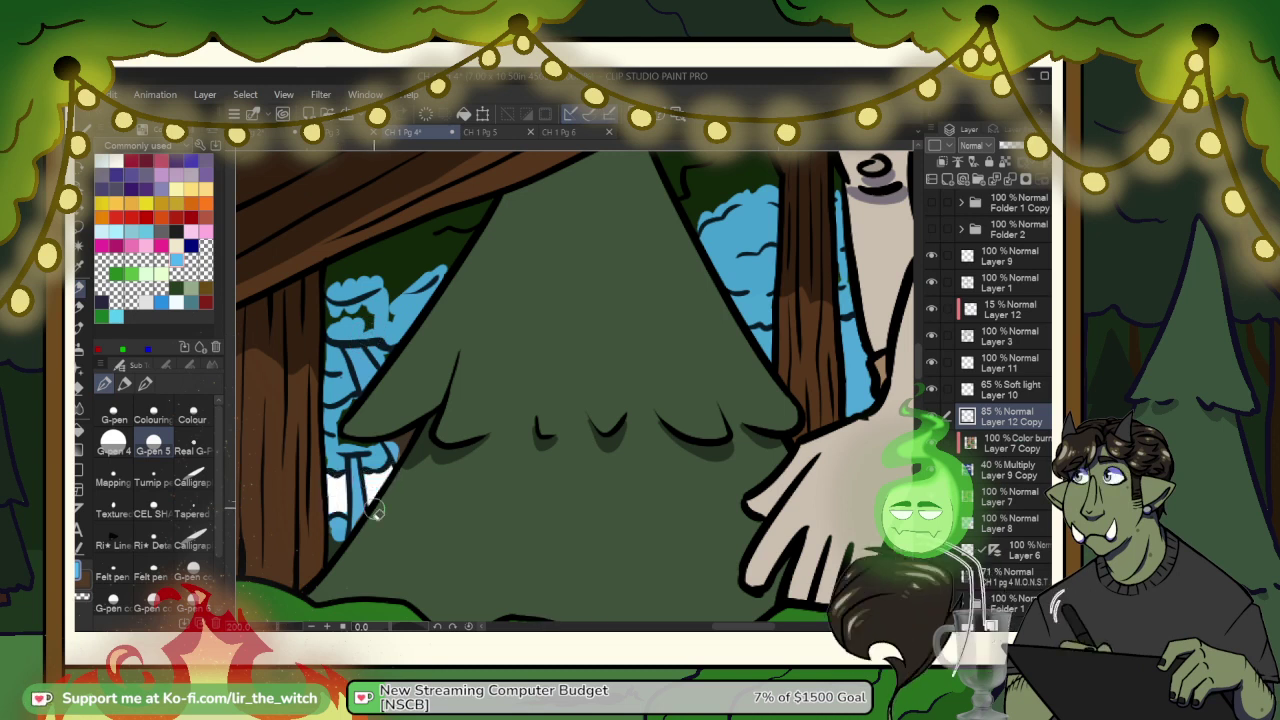
key("p")
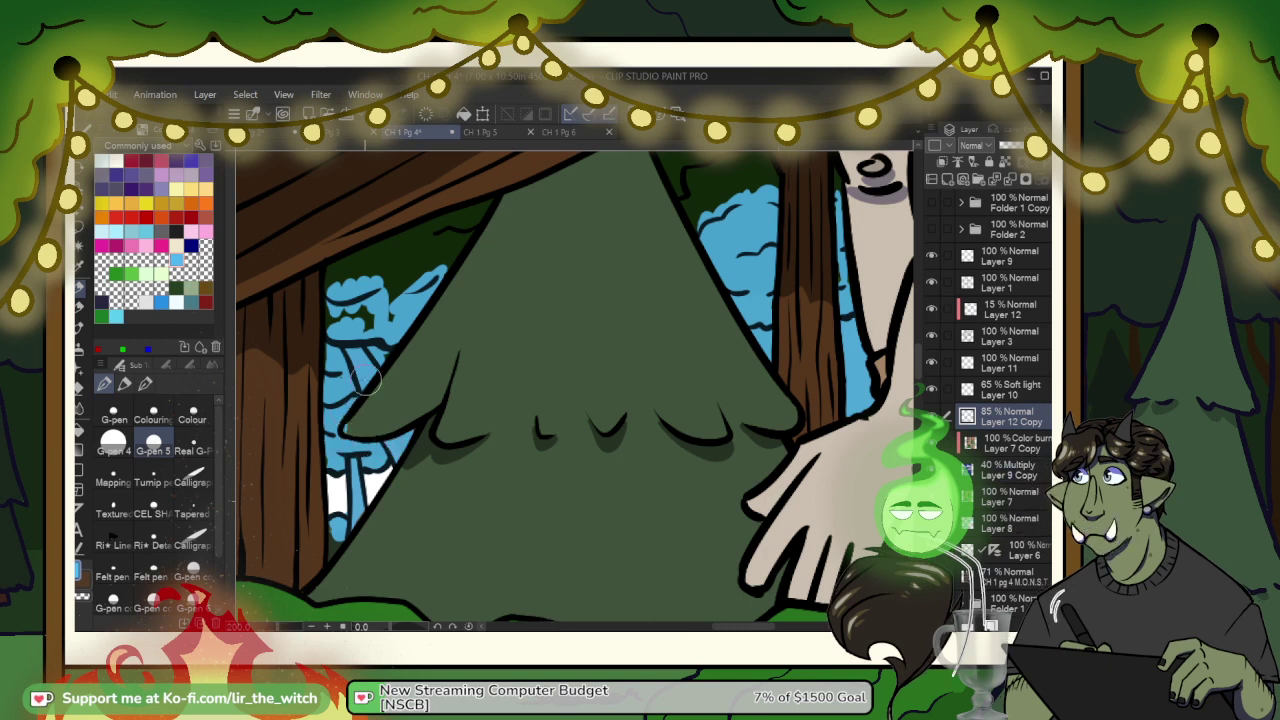
key("e")
key("p")
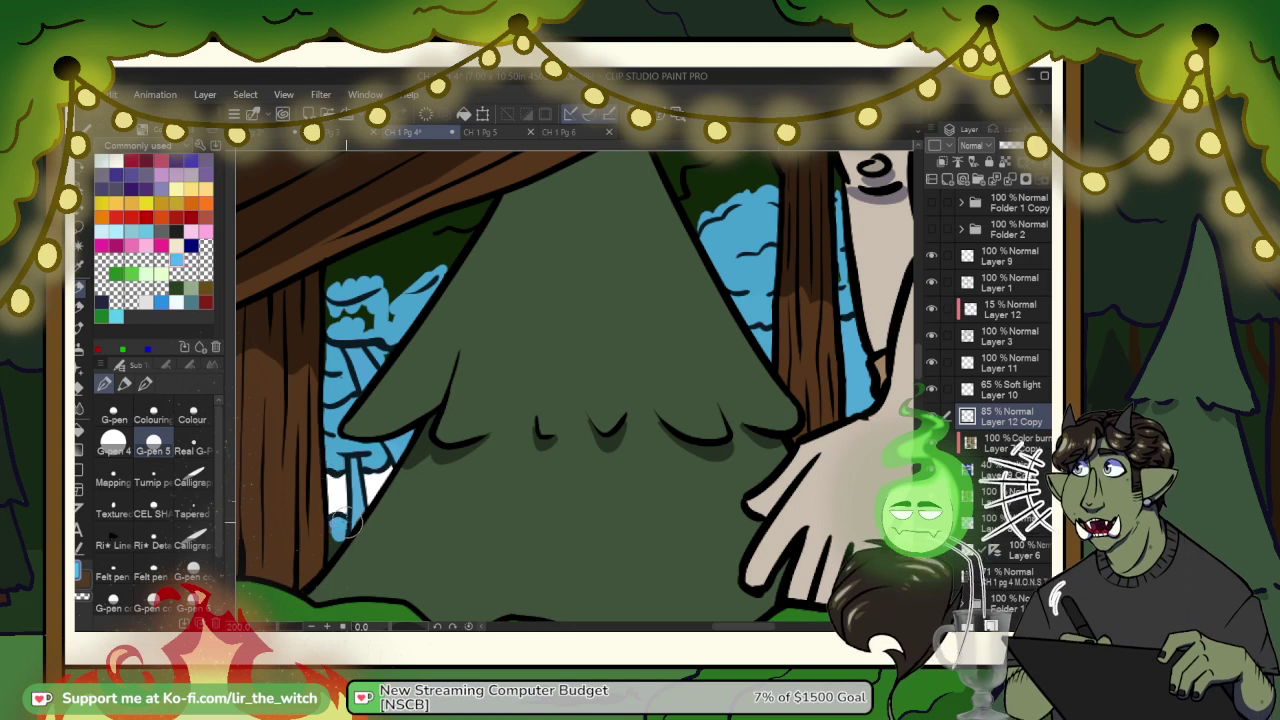
key("e")
Step: Smooth the scalloped treetops on both sides of the fourth panel's large pine into rounded light blue masses
key("p")
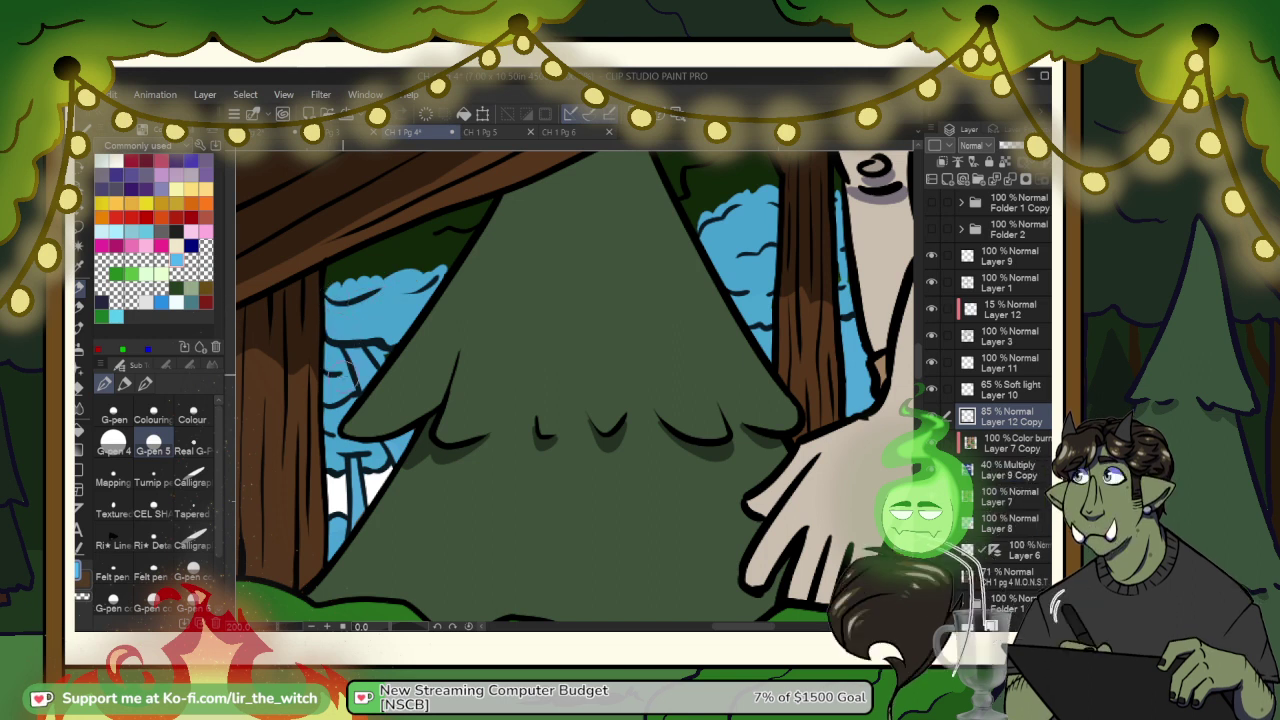
left_click_drag(340, 287, 430, 268)
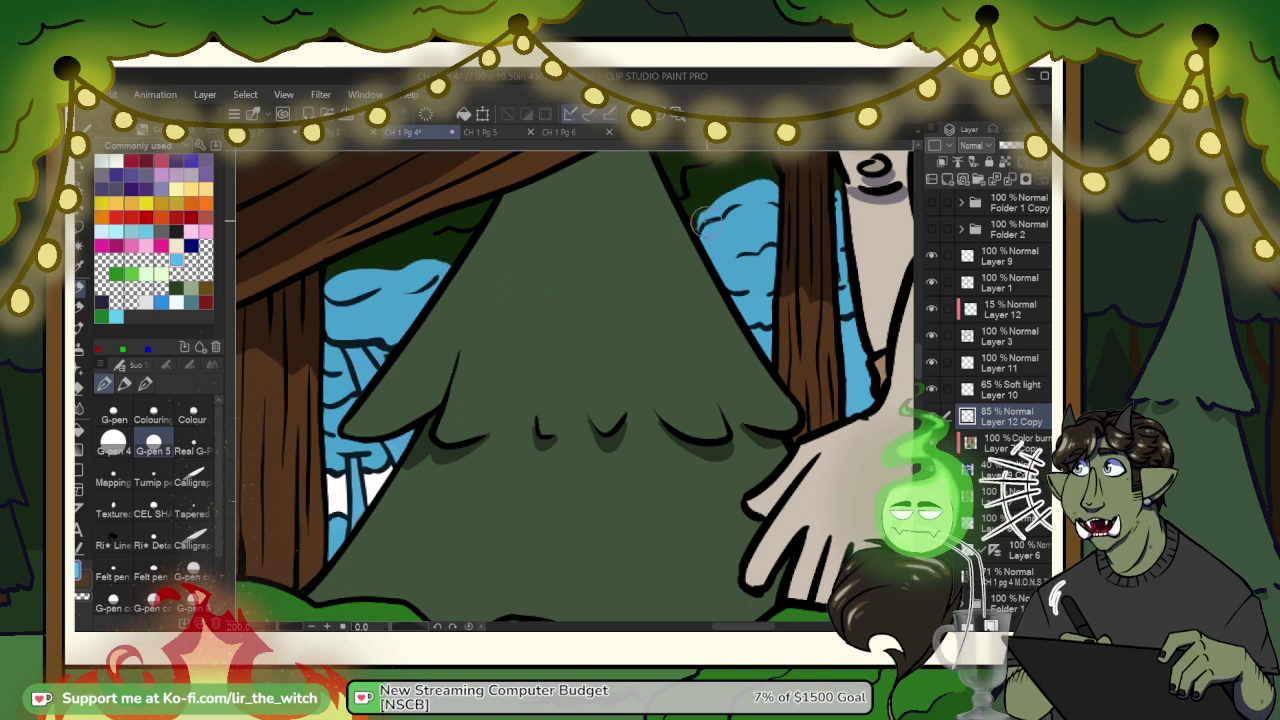
left_click_drag(837, 237, 555, 323)
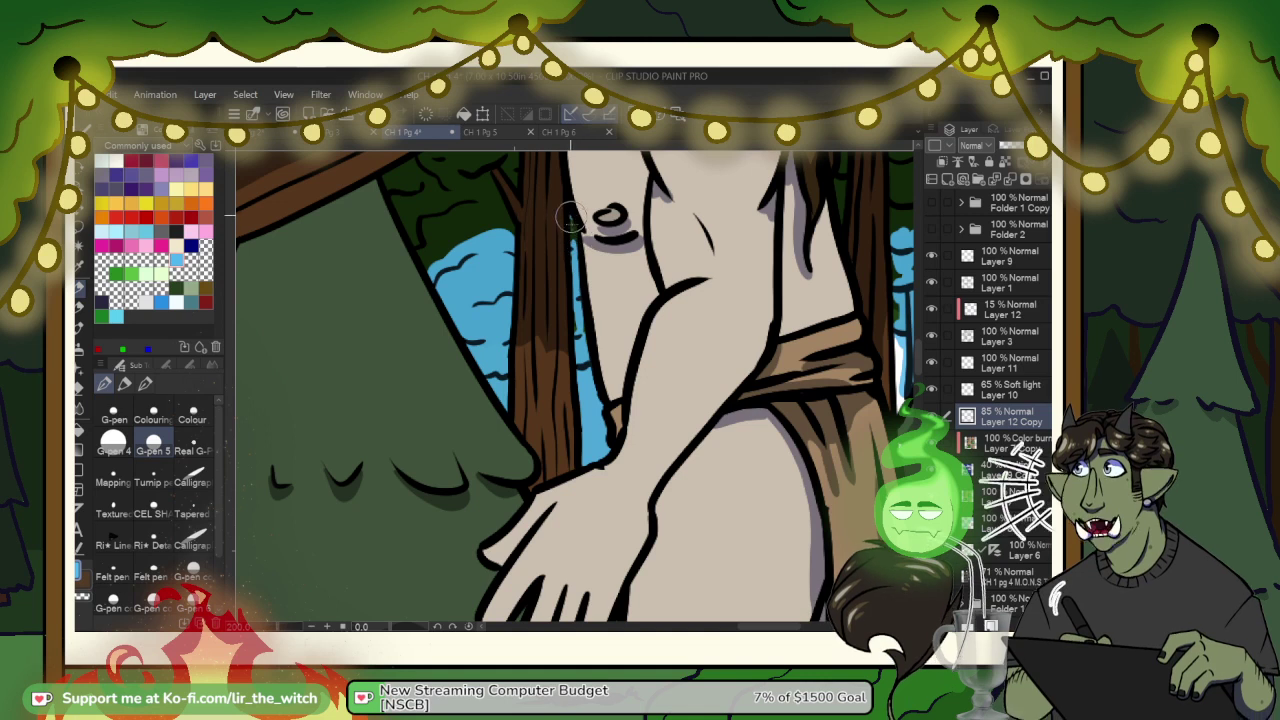
Step: Clear the sky gap behind the figure's waist and extend rounded light blue treetops on both sides of the small pine
left_click_drag(743, 318, 391, 334)
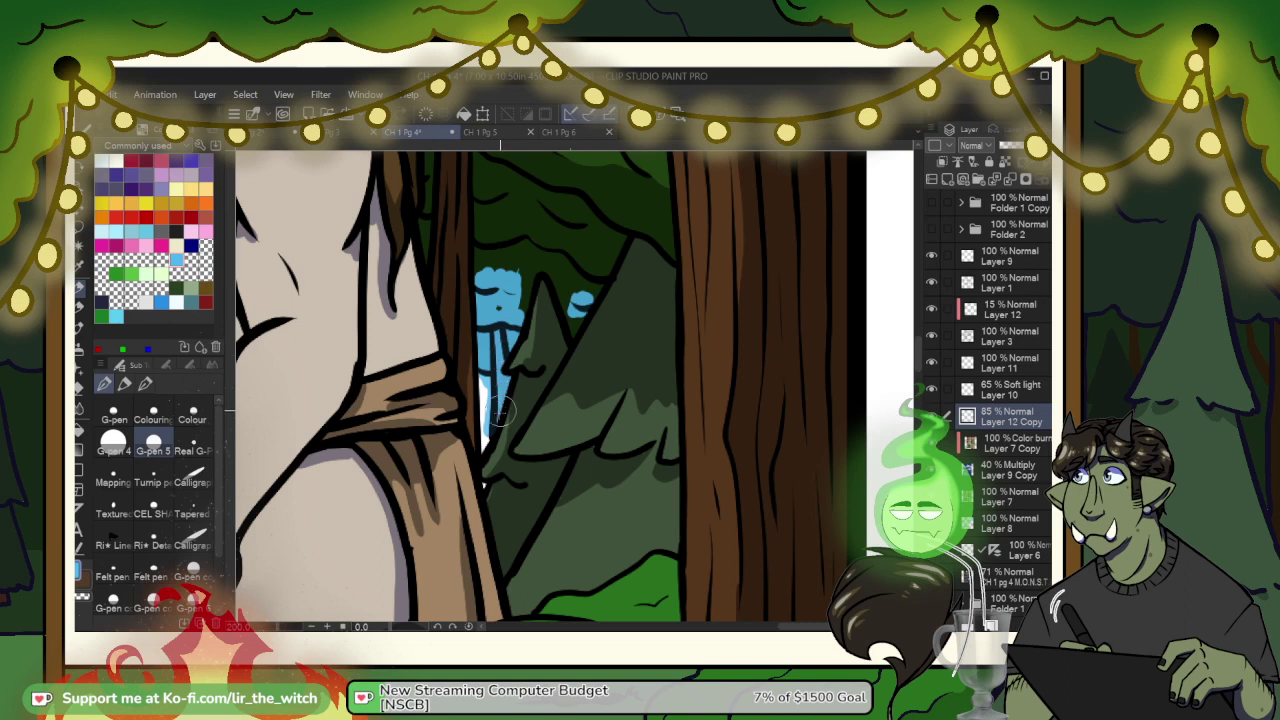
key("e")
left_click_drag(485, 377, 487, 470)
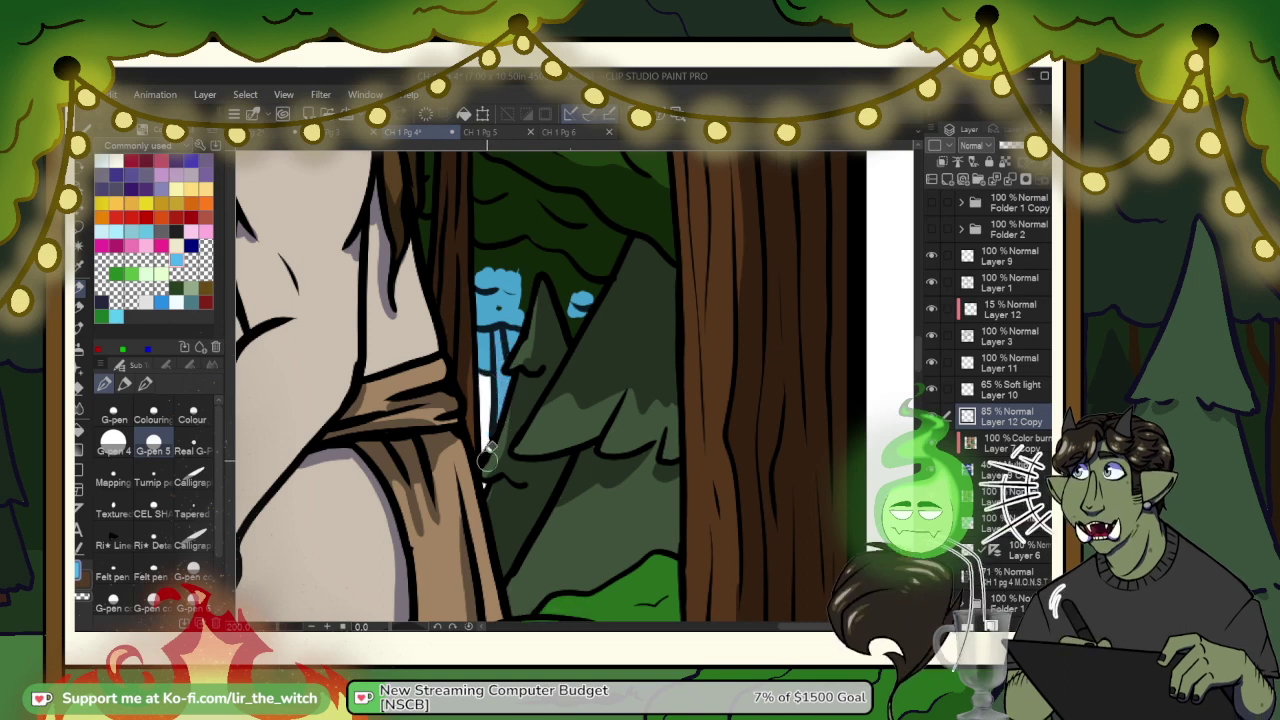
key("p")
mouse_move(524, 300)
left_mouse_down()
mouse_move(512, 273)
mouse_move(485, 267)
left_mouse_up()
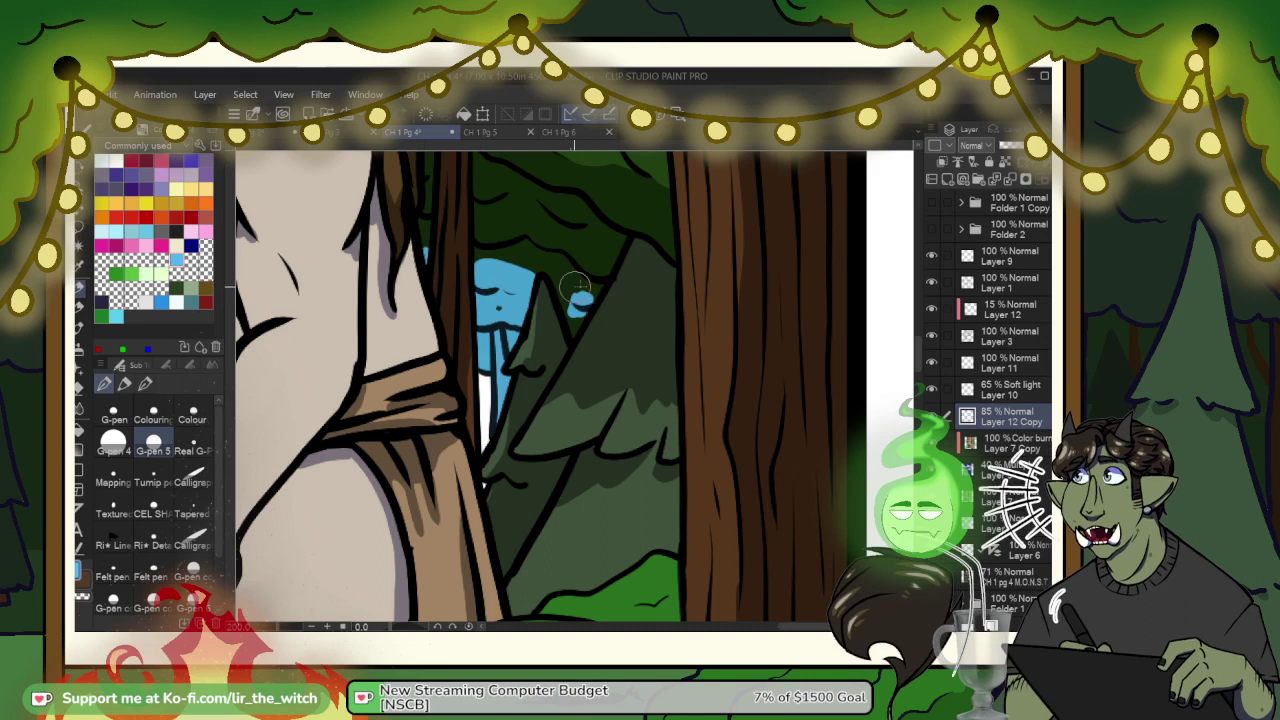
mouse_move(578, 290)
left_mouse_down()
mouse_move(572, 333)
mouse_move(609, 268)
left_mouse_up()
key("e")
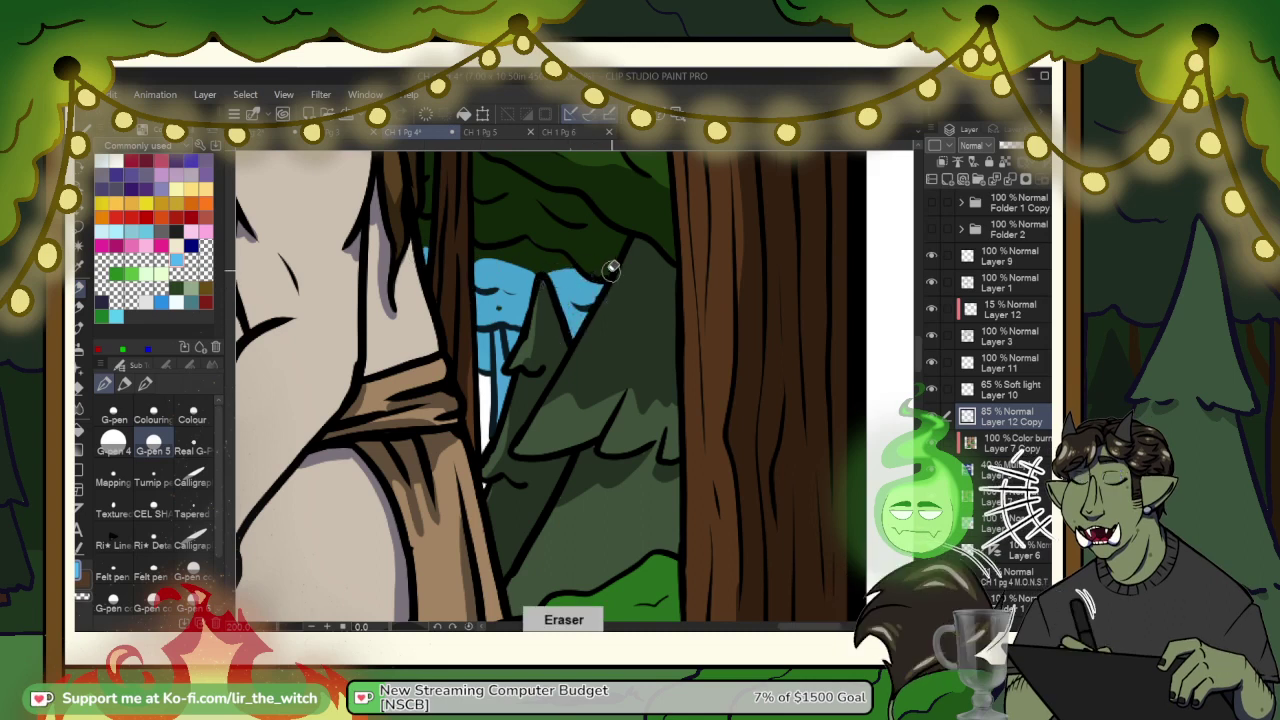
key("p")
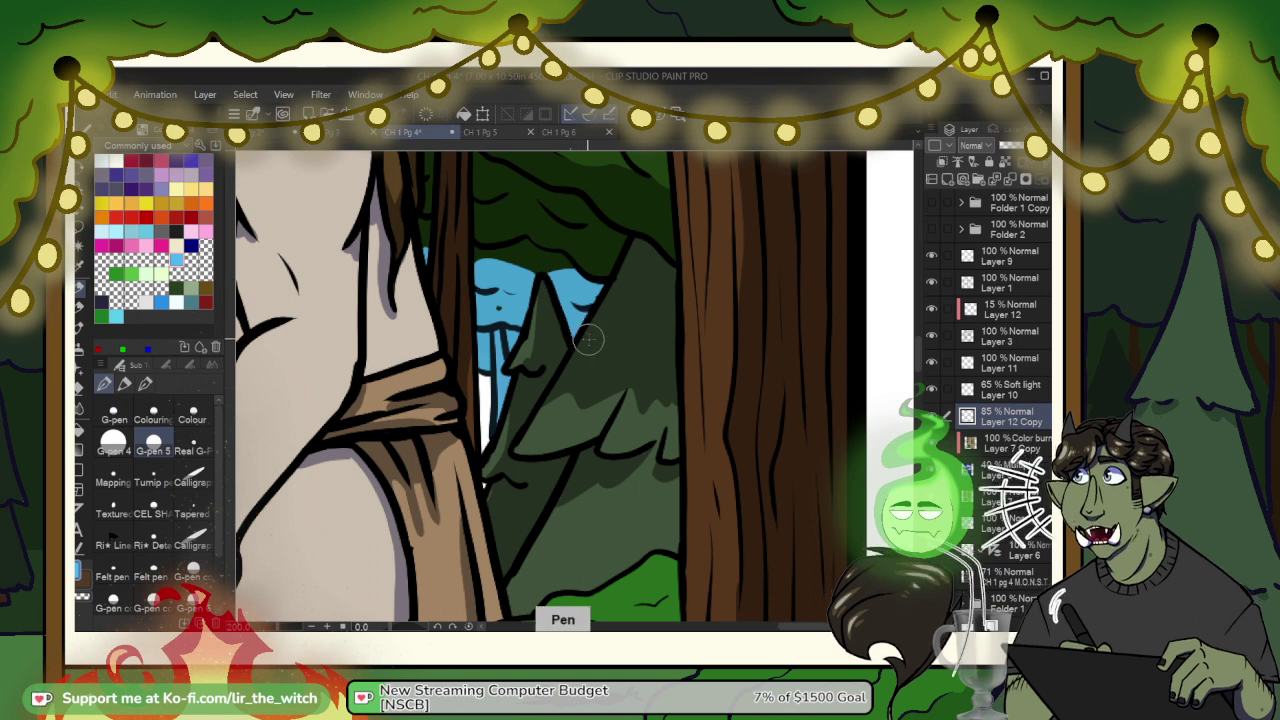
Step: Fill the distant pine and foliage between the trunks in the third panel with solid light blue
scroll(602, 316, "down", 4)
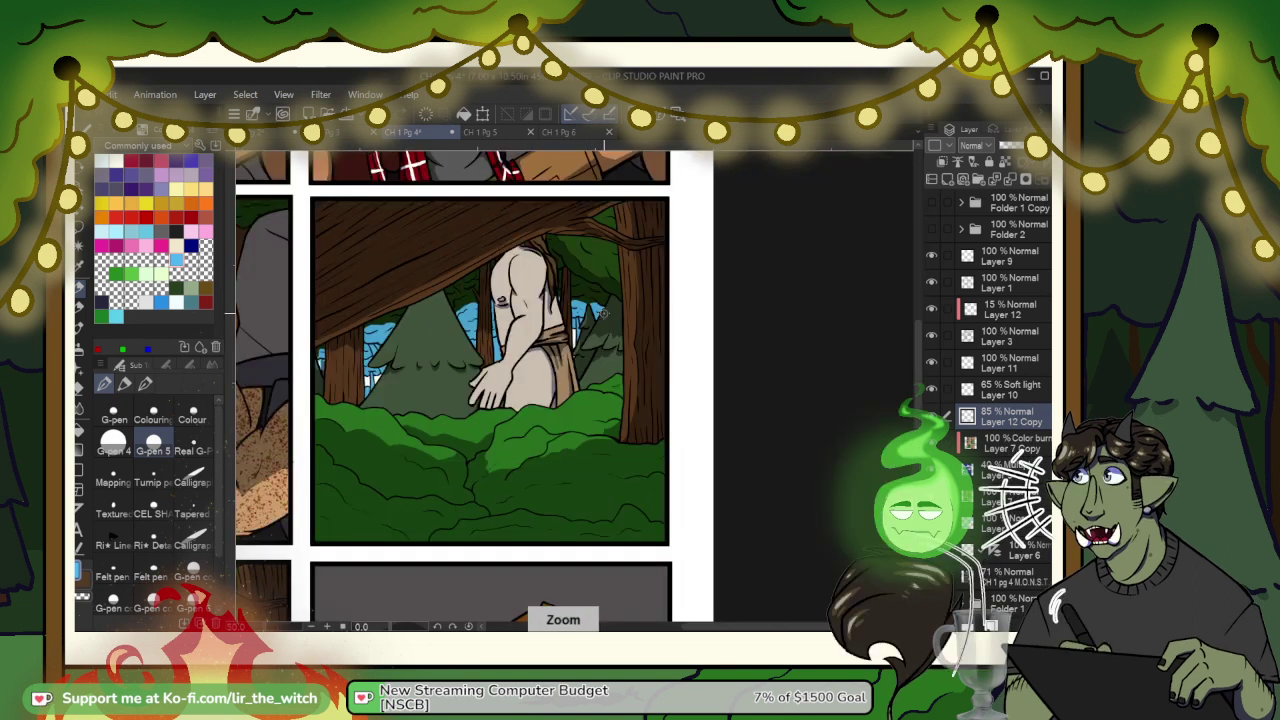
scroll(602, 315, "down", 5)
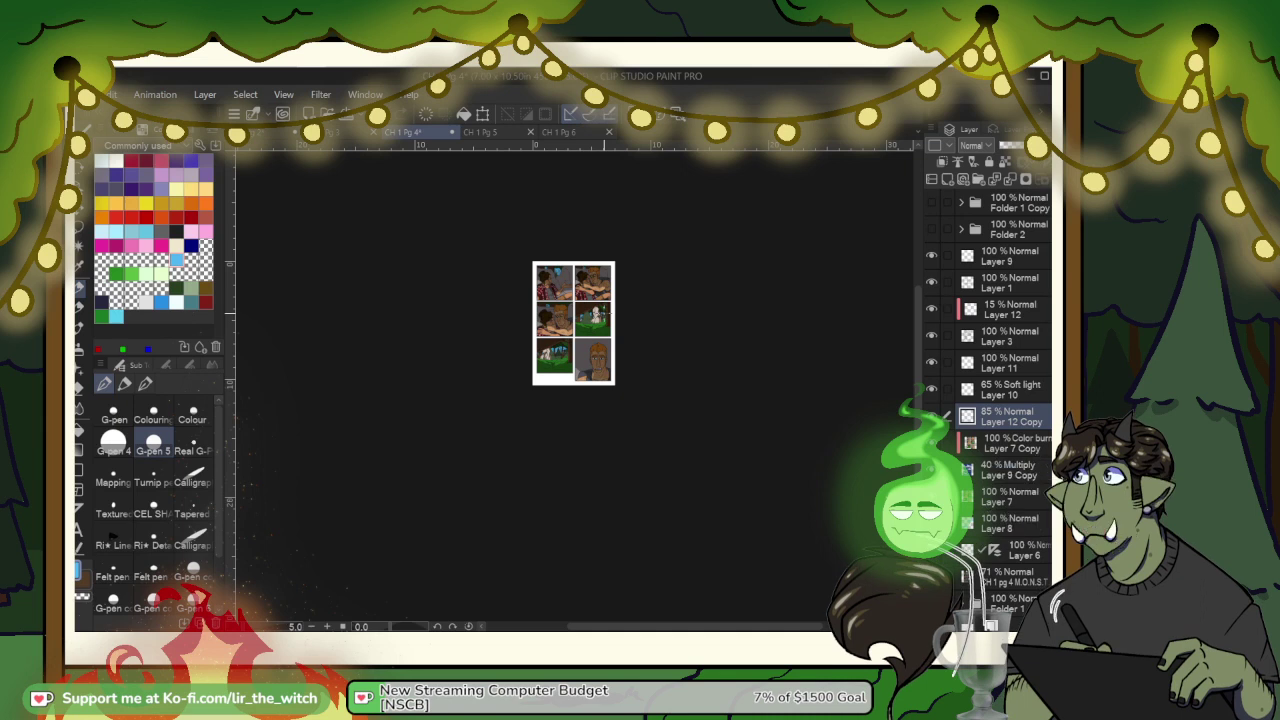
scroll(563, 307, "up", 1)
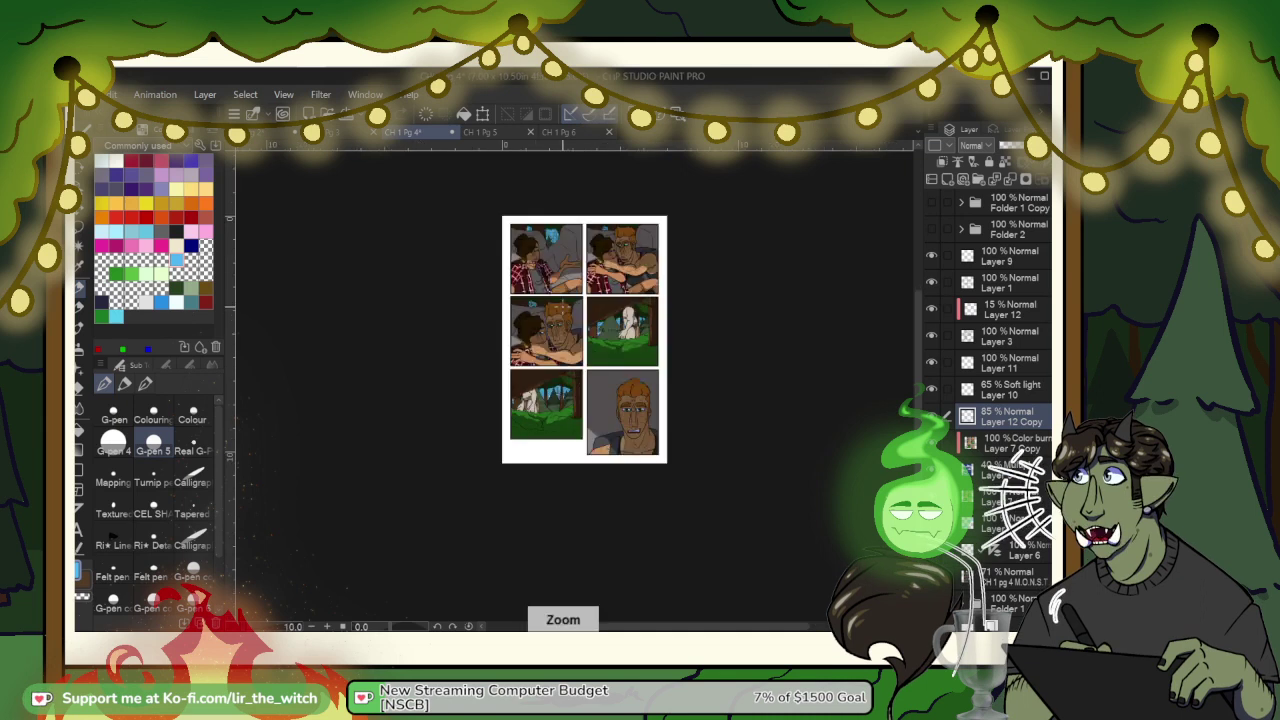
key("ctrl+plus")
key("ctrl+plus")
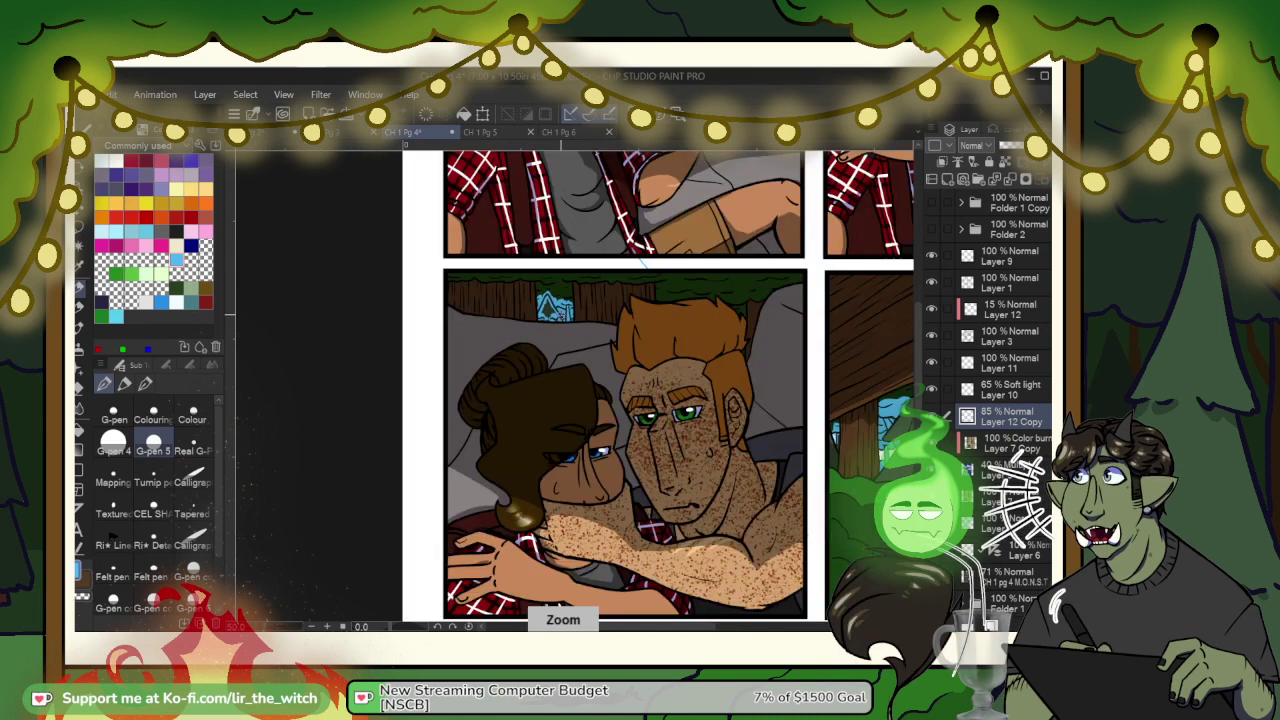
key("ctrl+plus")
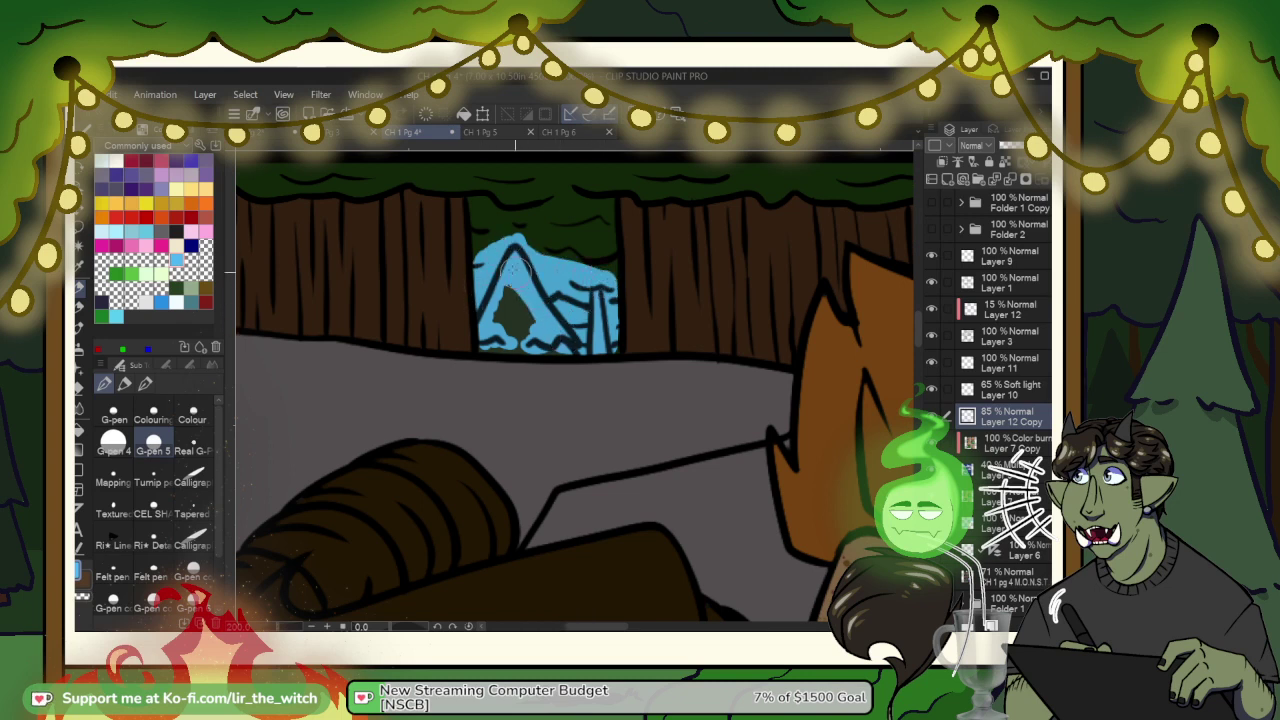
left_click_drag(487, 345, 575, 345)
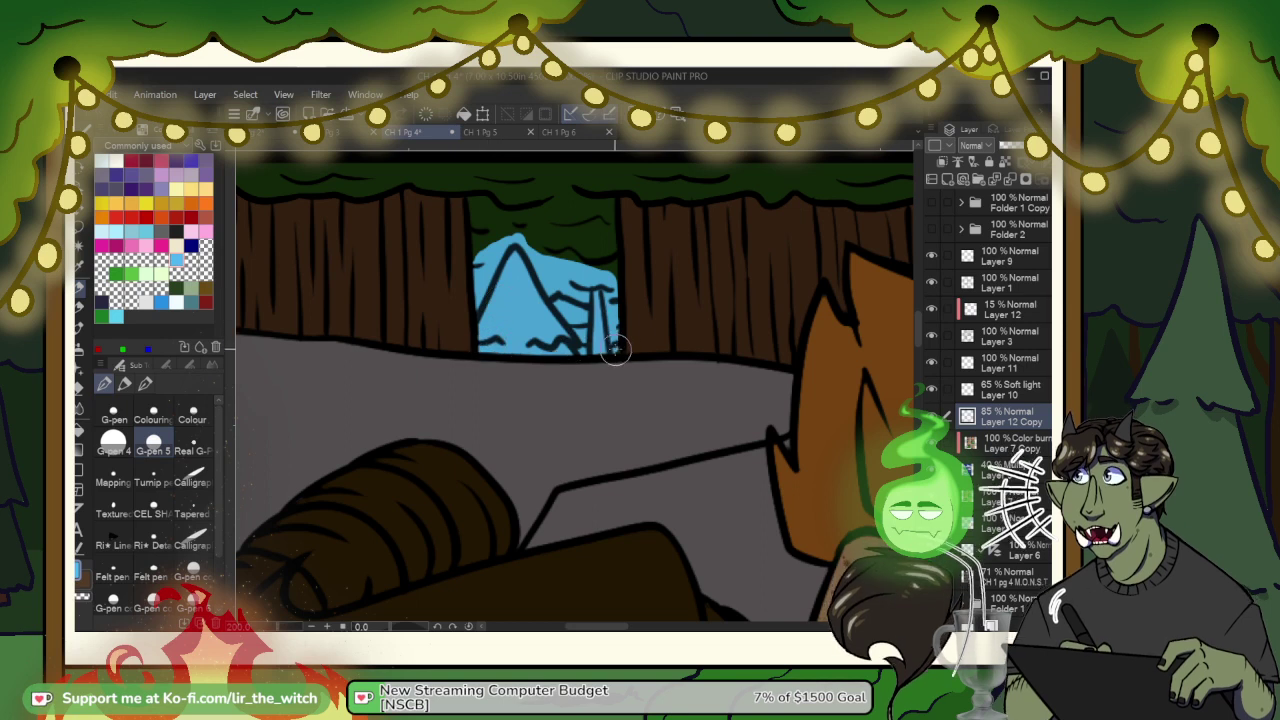
left_click_drag(614, 290, 612, 362)
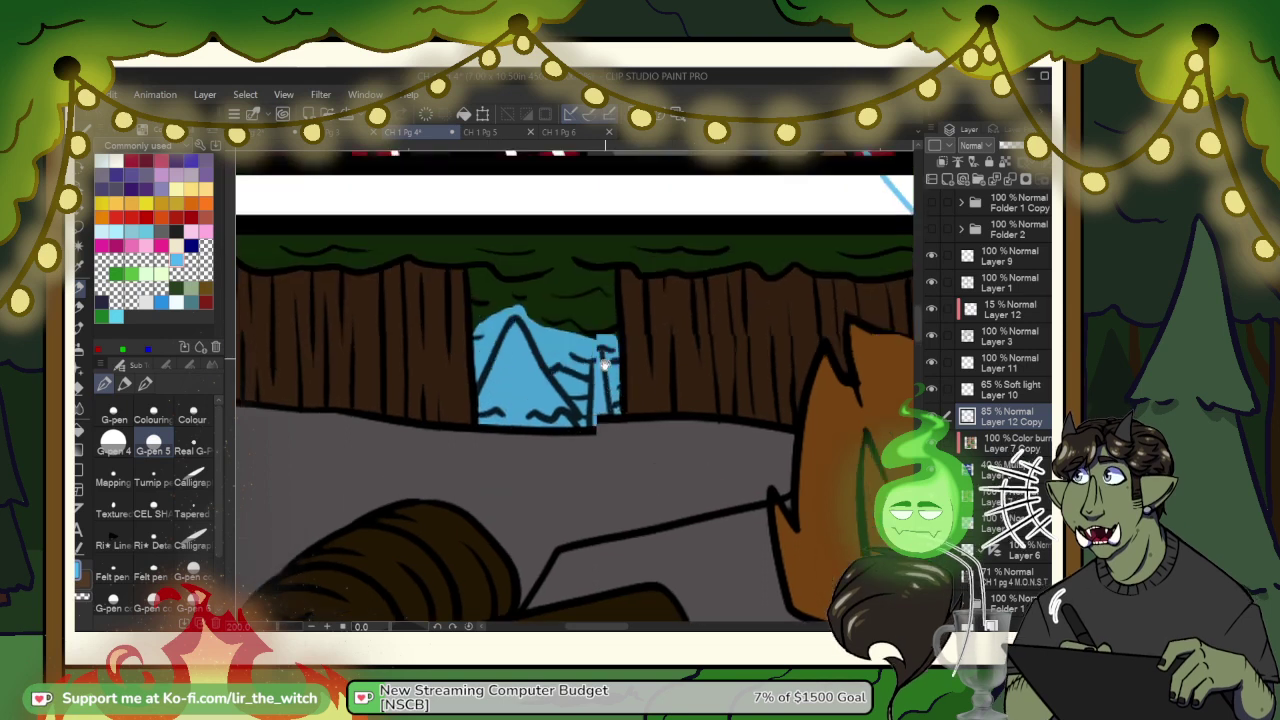
Step: Erase the stray light blue line crossing the plaid shirt and the gutter above the third panel
left_click_drag(600, 195, 411, 421)
mouse_move(773, 316)
left_mouse_down()
mouse_move(523, 246)
mouse_move(501, 221)
left_mouse_up()
left_click_drag(529, 323, 633, 463)
key("e")
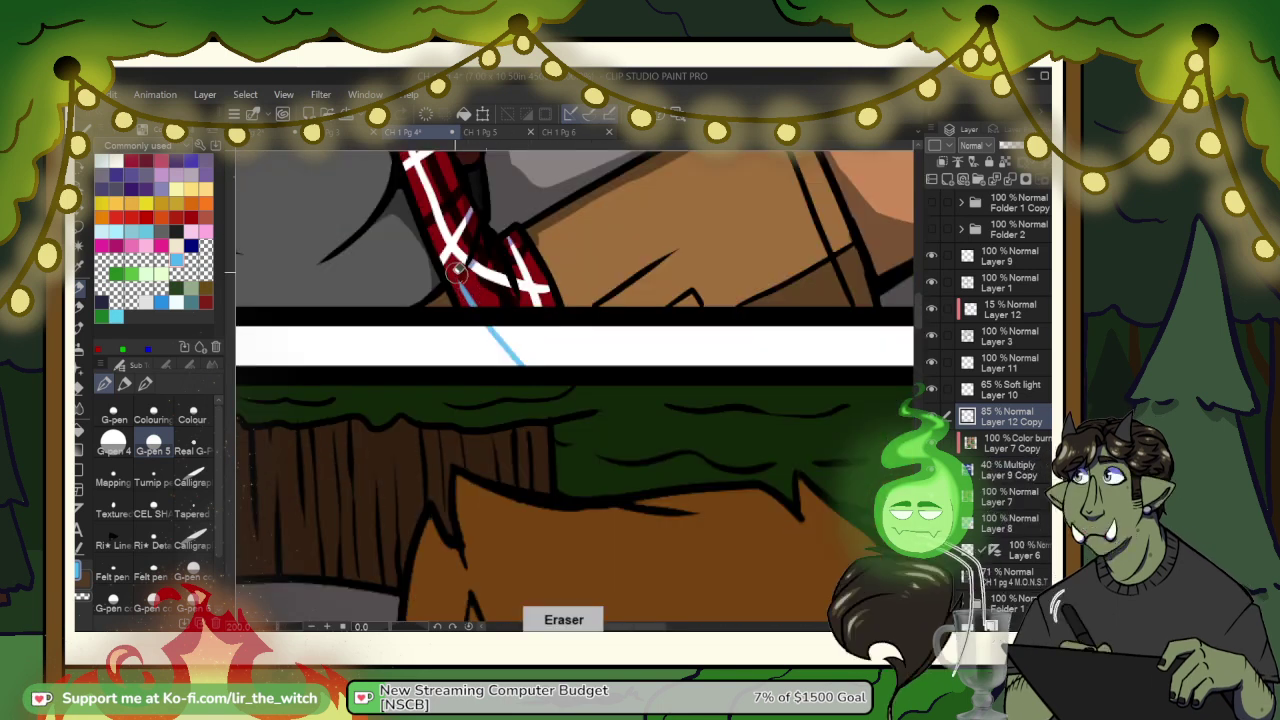
left_click_drag(496, 334, 518, 368)
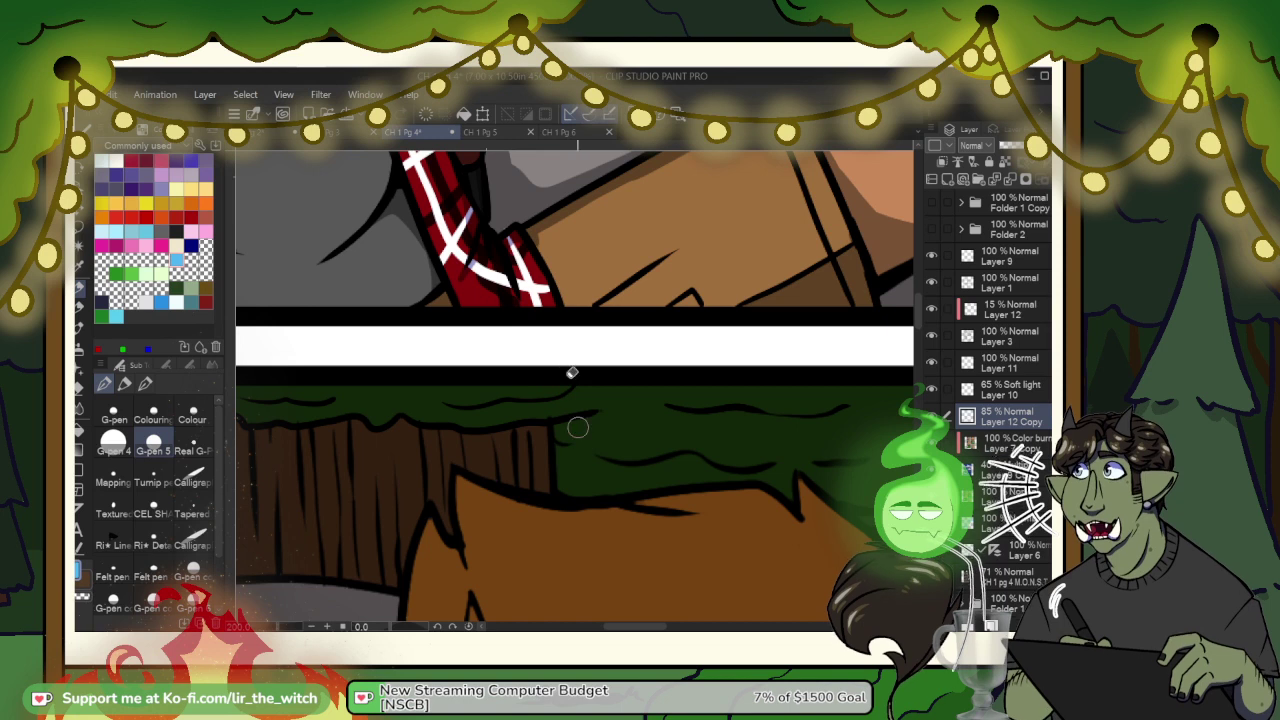
Step: Fill the distant forest between the trunks in the second panel with solid light blue, erasing overspill from the rock edge
key("p")
left_click_drag(720, 396, 374, 335)
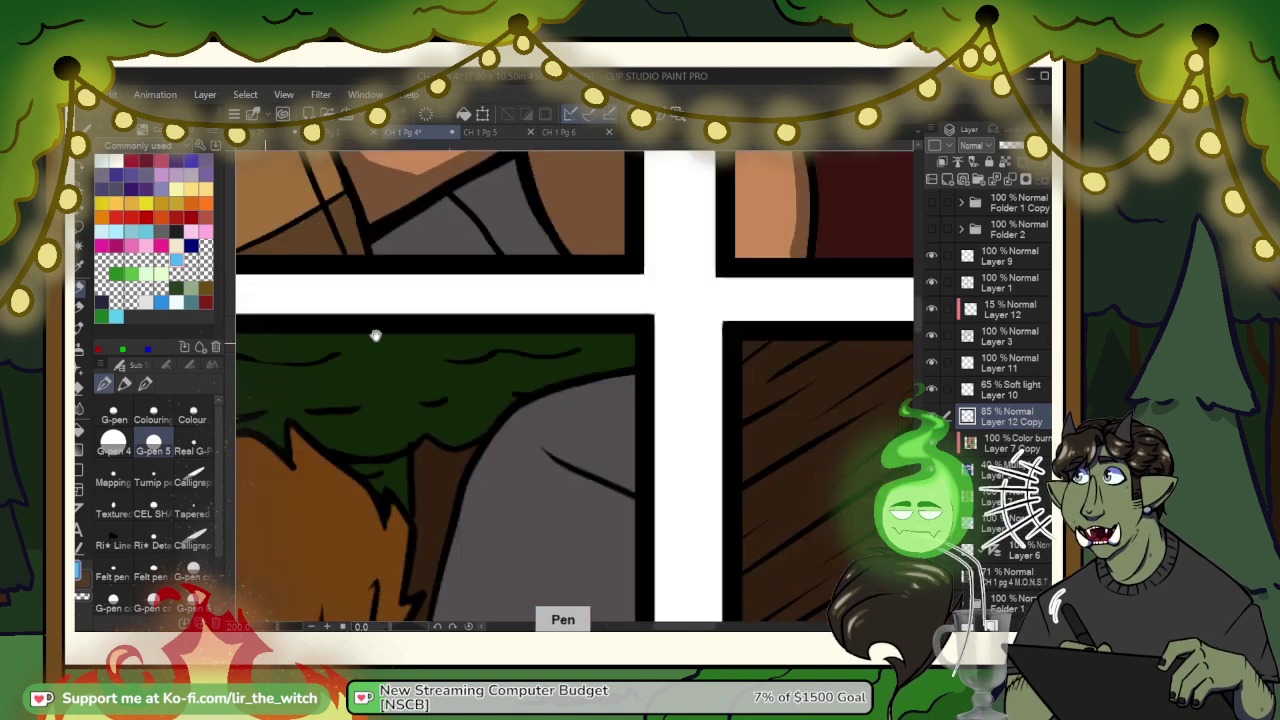
left_click_drag(834, 272, 498, 346)
left_click_drag(624, 262, 478, 492)
left_click_drag(620, 250, 417, 560)
left_click_drag(650, 215, 430, 580)
left_click_drag(588, 232, 765, 370)
mouse_move(665, 386)
left_mouse_down()
mouse_move(446, 363)
mouse_move(371, 389)
mouse_move(517, 317)
mouse_move(683, 291)
left_mouse_up()
left_click_drag(376, 339, 706, 349)
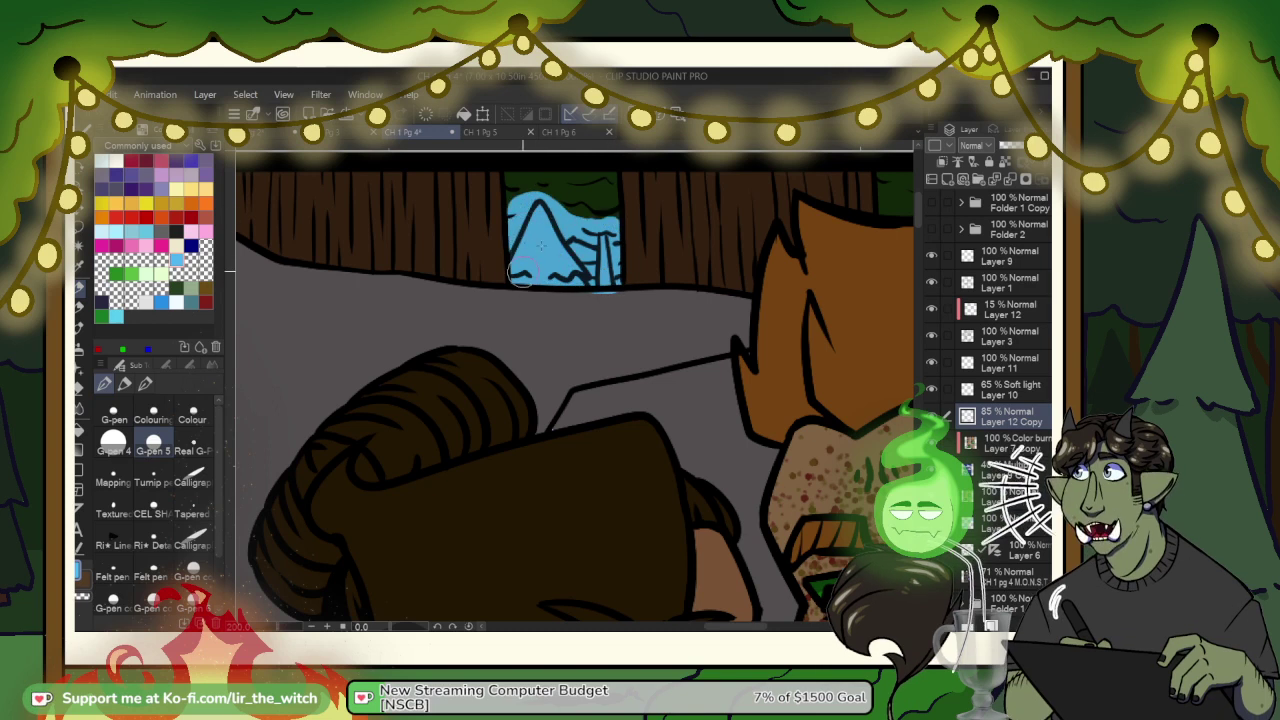
key("e")
key("p")
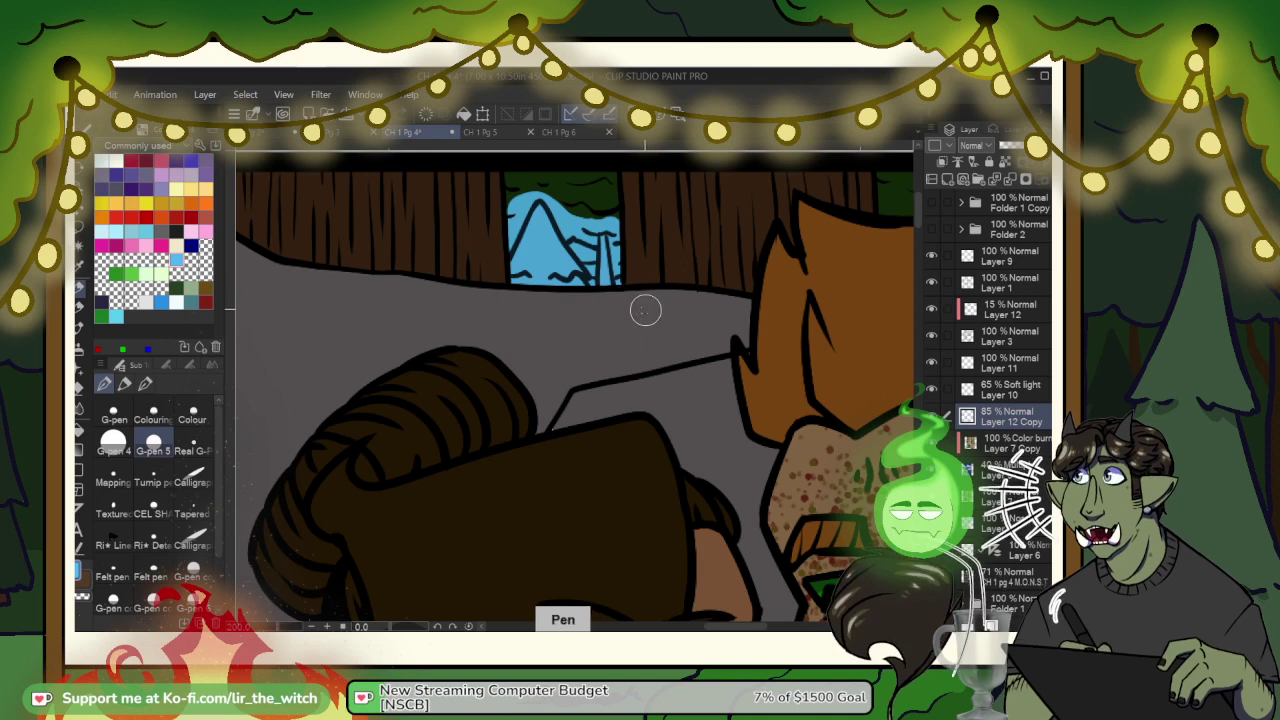
Step: Fill the small forest gap between the trunks above the dark-haired figure in the first panel with light blue
scroll(554, 306, "down", 4)
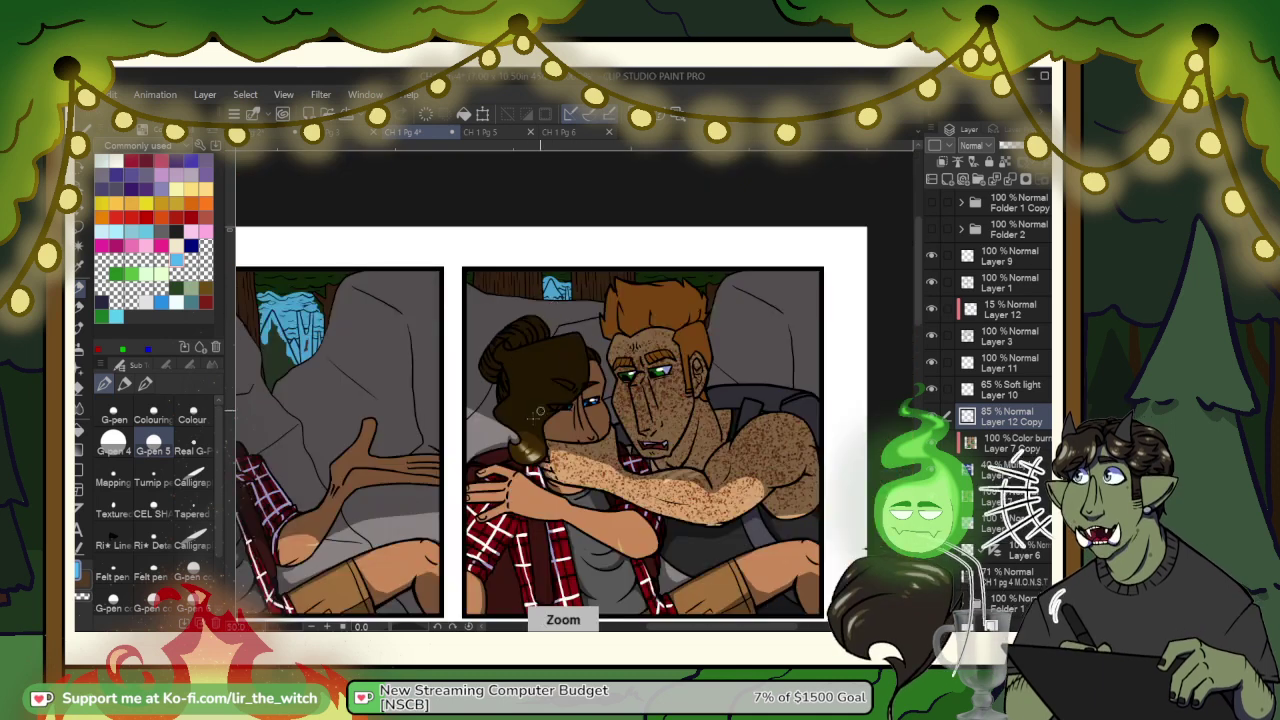
left_click_drag(465, 457, 671, 298)
left_click_drag(567, 398, 755, 212)
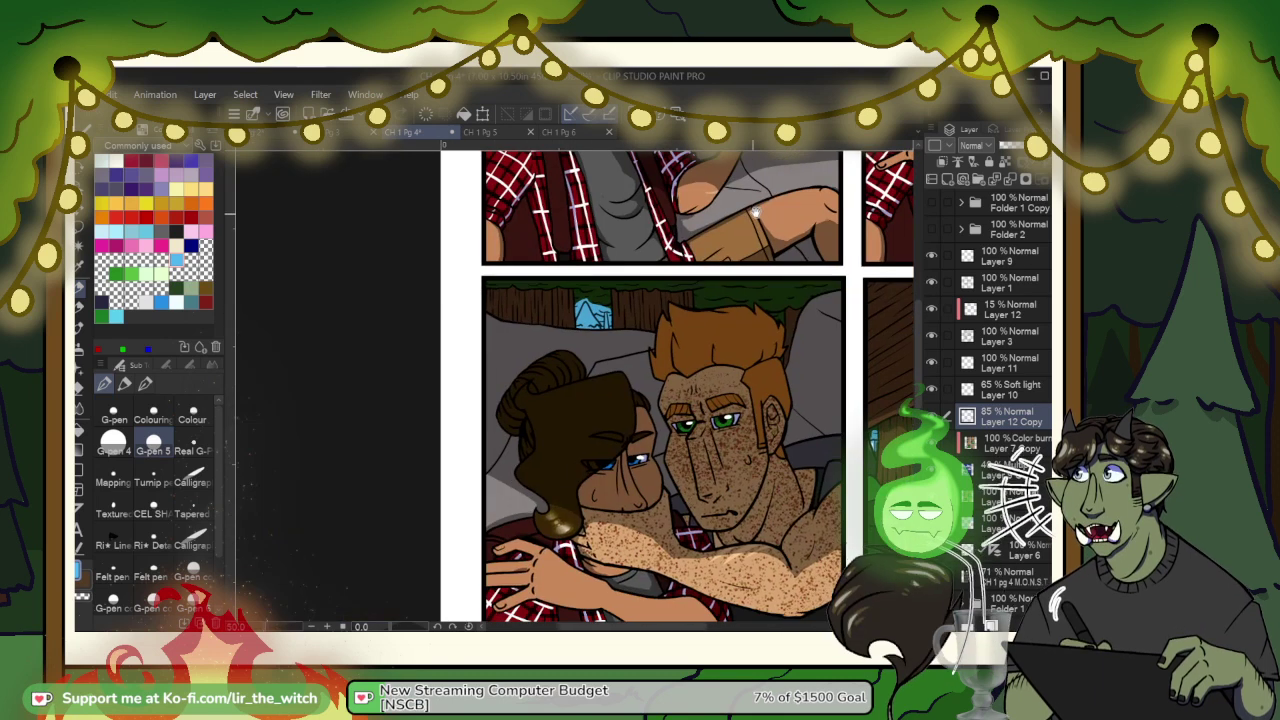
left_click_drag(865, 233, 526, 448)
left_click_drag(772, 215, 823, 314)
left_click_drag(703, 328, 818, 311)
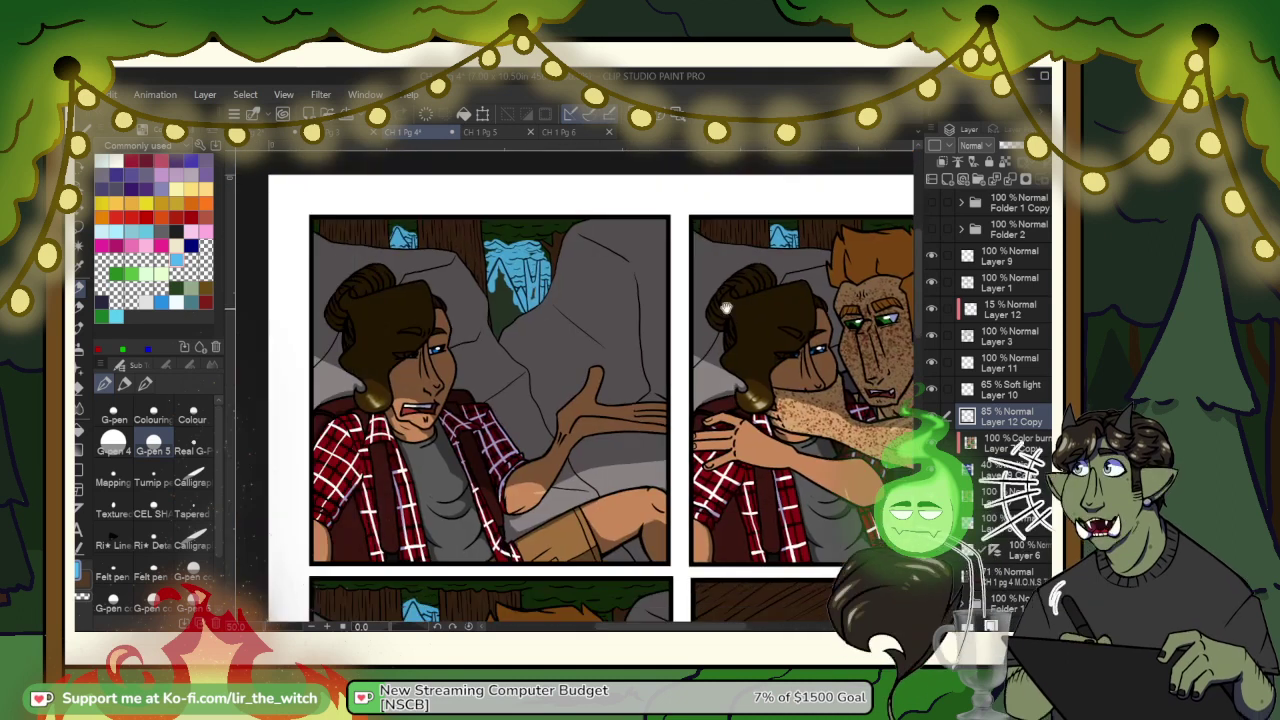
left_click_drag(657, 297, 734, 310)
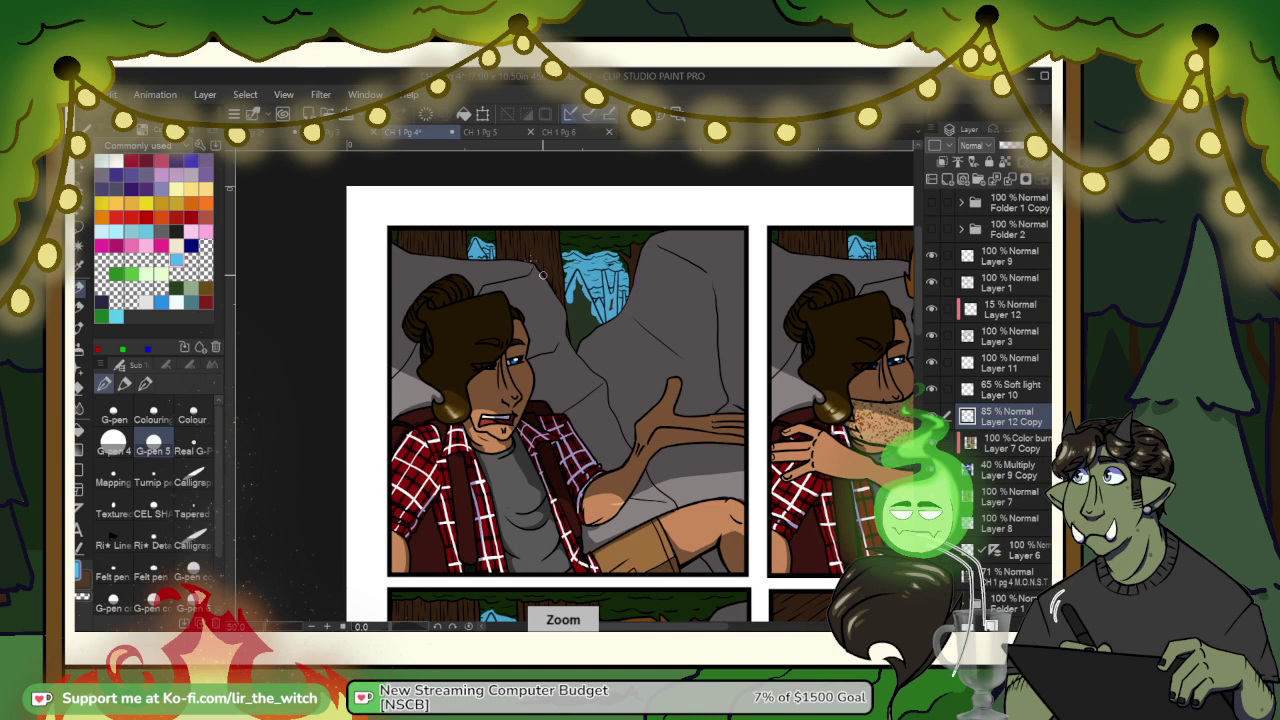
scroll(543, 277, "up", 1)
left_click(425, 228, "ctrl")
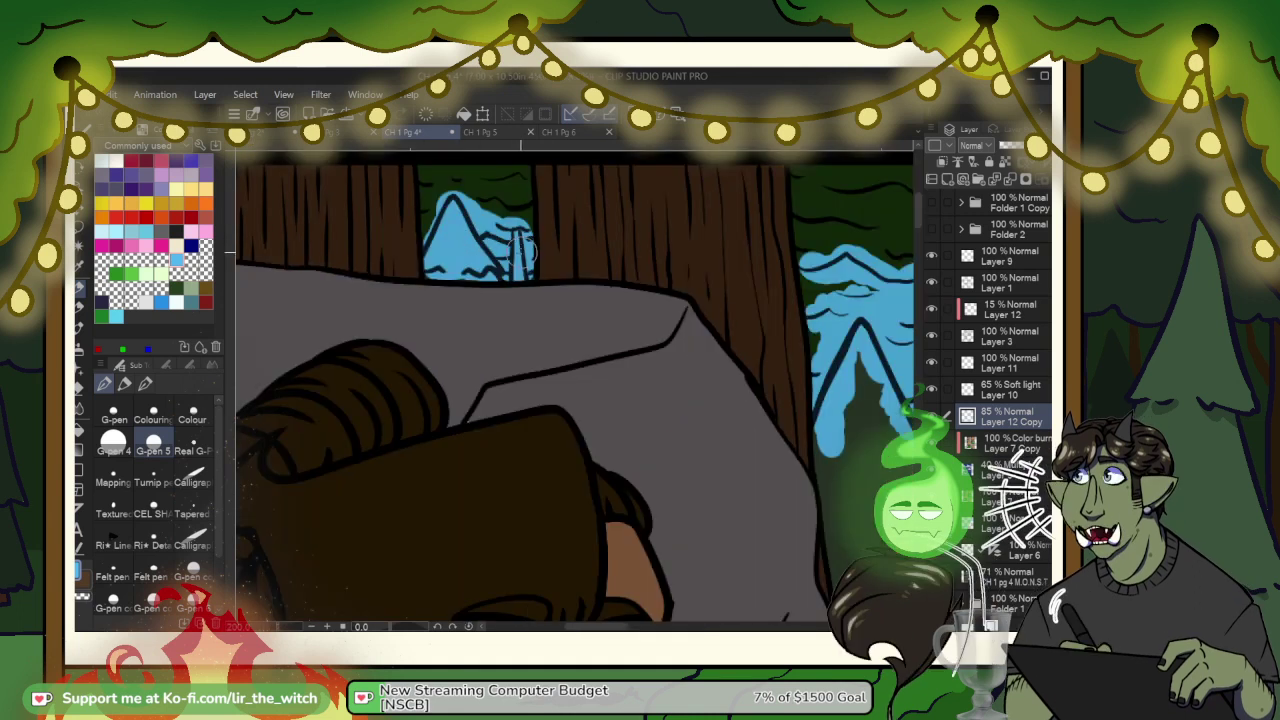
left_click_drag(441, 210, 432, 266)
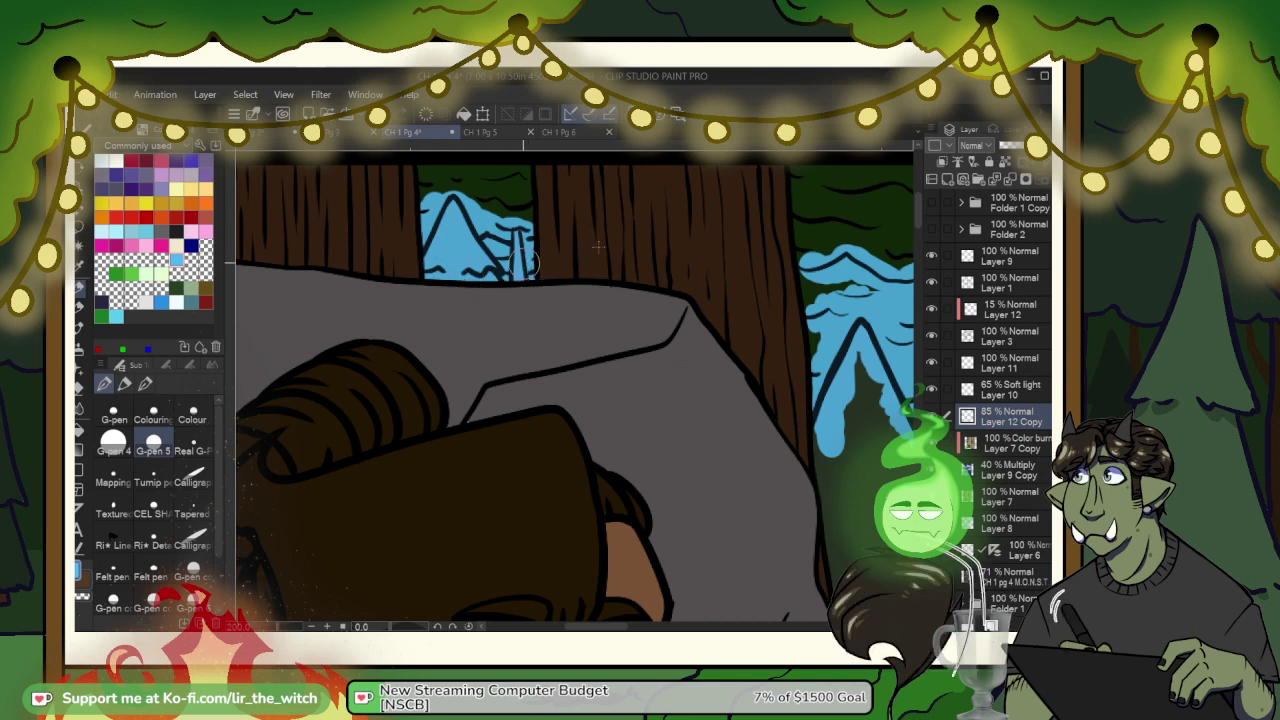
Step: Fill the wide forest gap between the trunk and the large rock in the first panel, including the pine, with solid light blue
mouse_move(772, 306)
left_mouse_down()
mouse_move(505, 330)
mouse_move(462, 287)
left_mouse_up()
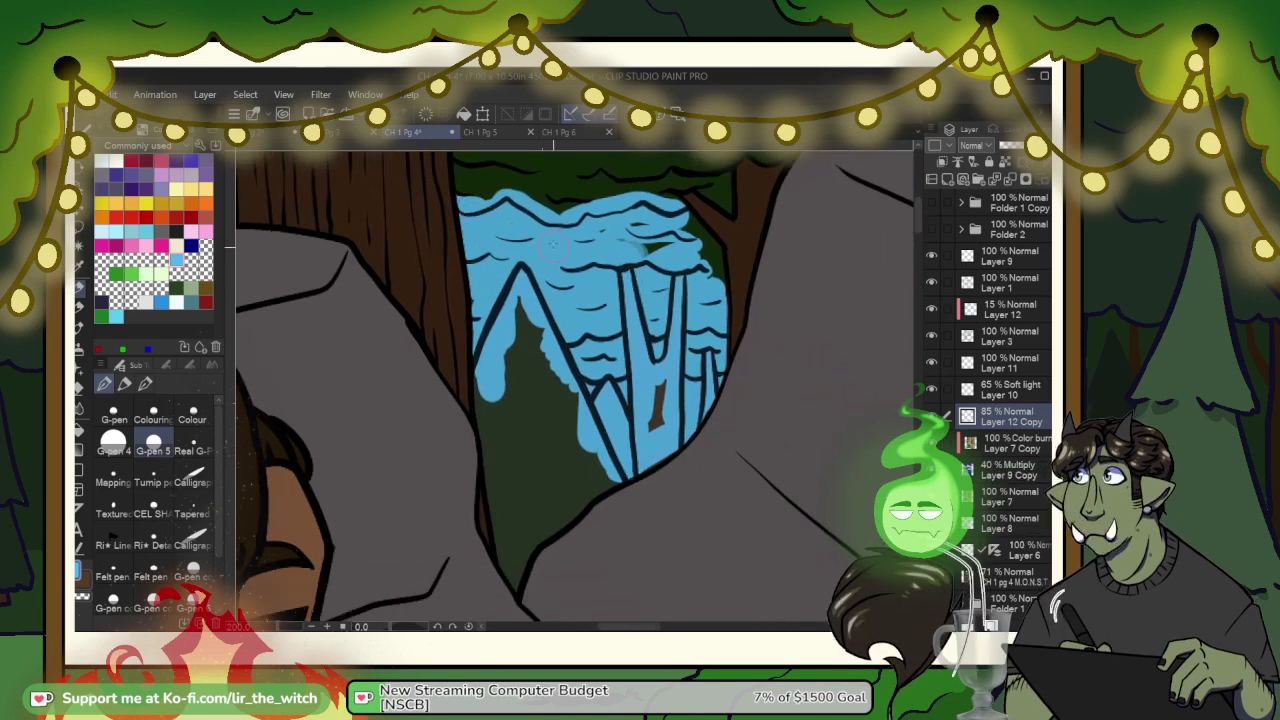
mouse_move(490, 340)
left_mouse_down()
mouse_move(527, 396)
mouse_move(523, 308)
mouse_move(558, 436)
mouse_move(540, 321)
mouse_move(567, 348)
mouse_move(600, 465)
left_mouse_up()
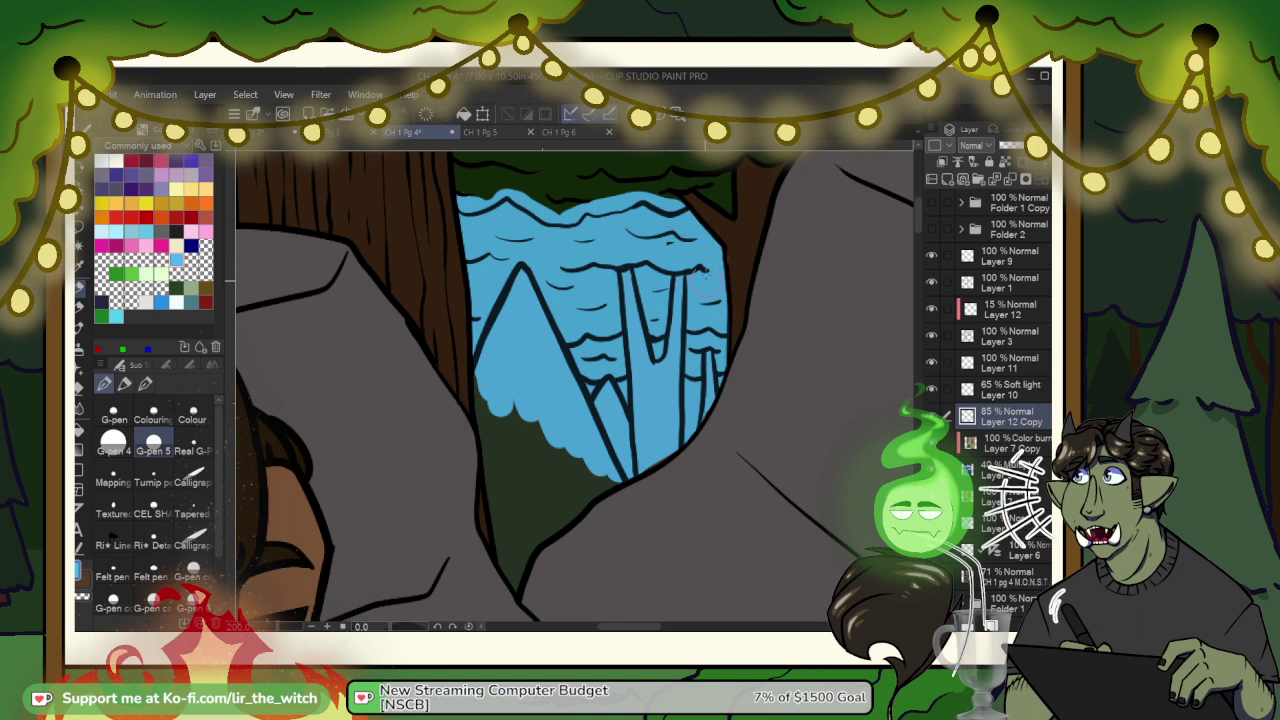
key("e")
key("p")
key("g")
left_click(590, 487)
key("e")
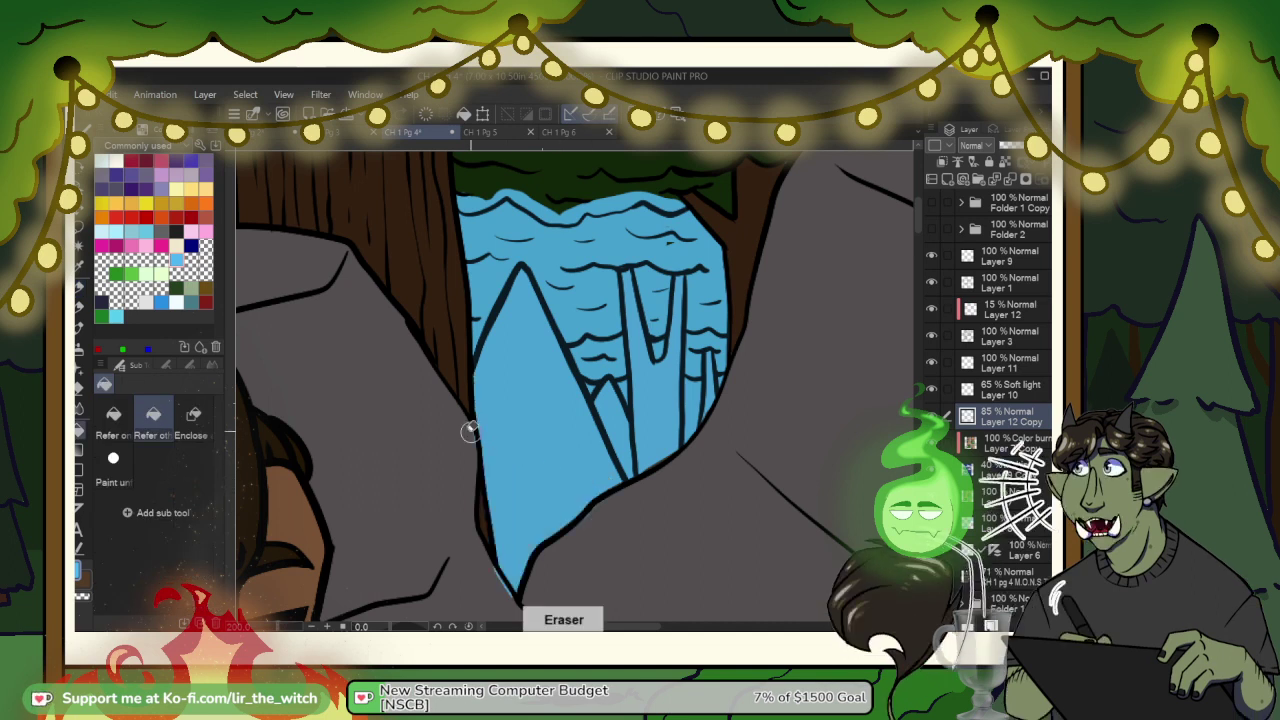
key("p")
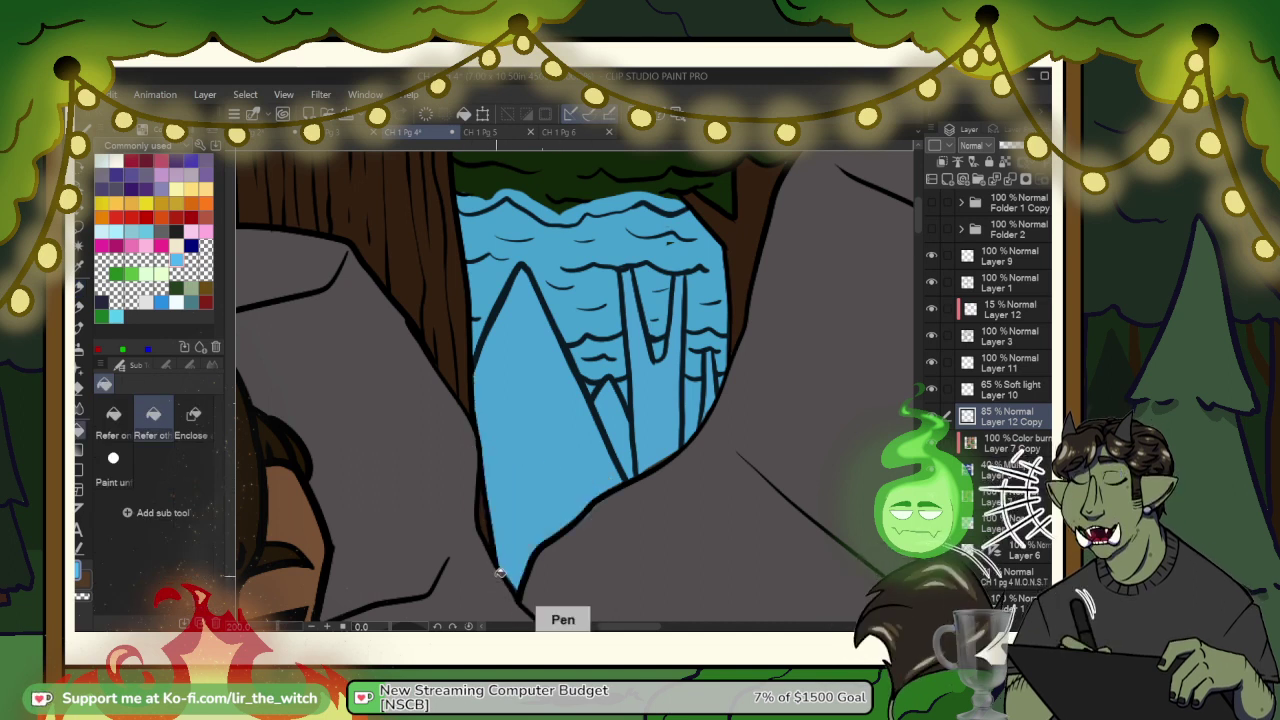
key("b")
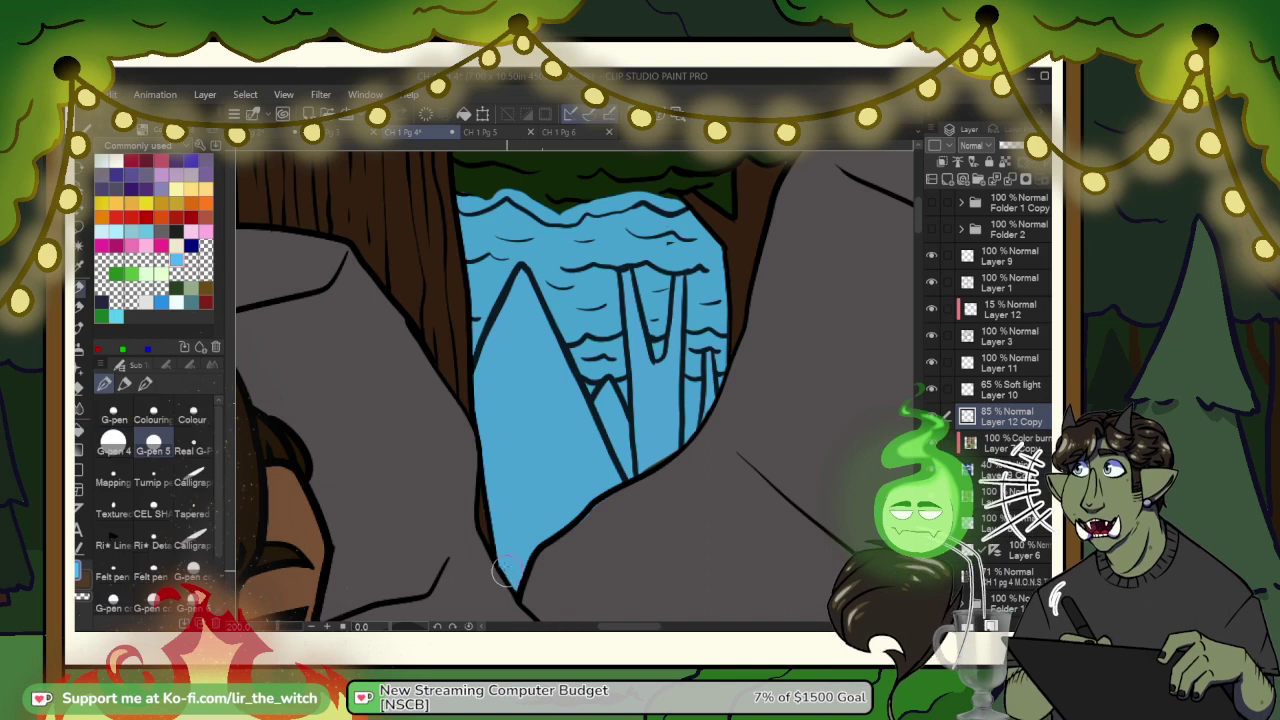
Step: Lower the opacity of the light blue Layer 12 Copy to 15%
scroll(549, 421, "down", 3)
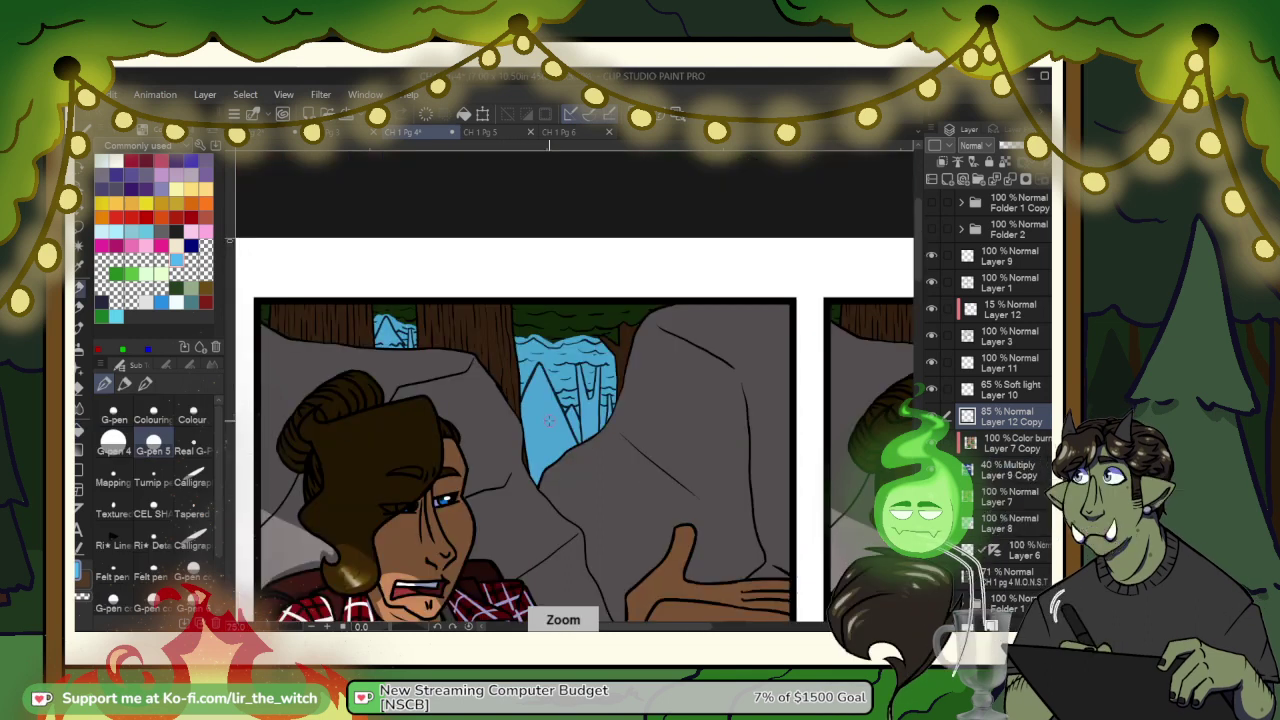
scroll(548, 422, "down", 2)
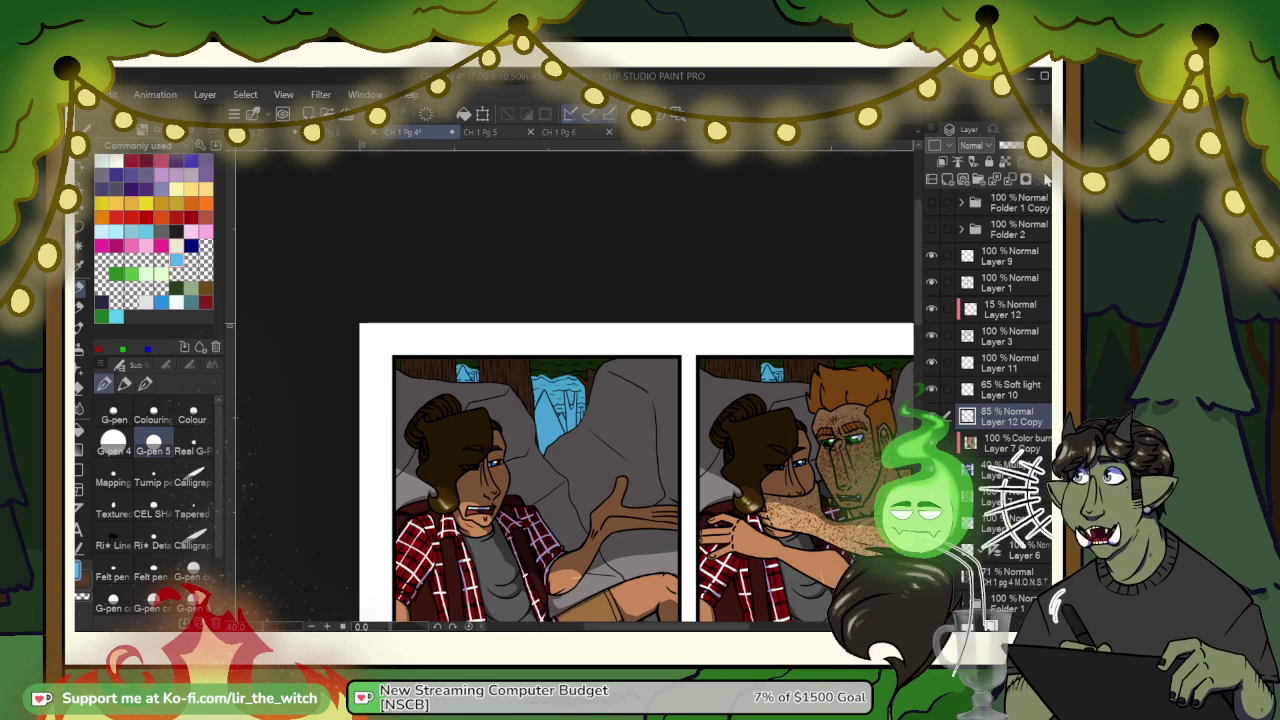
type("15")
key("Return")
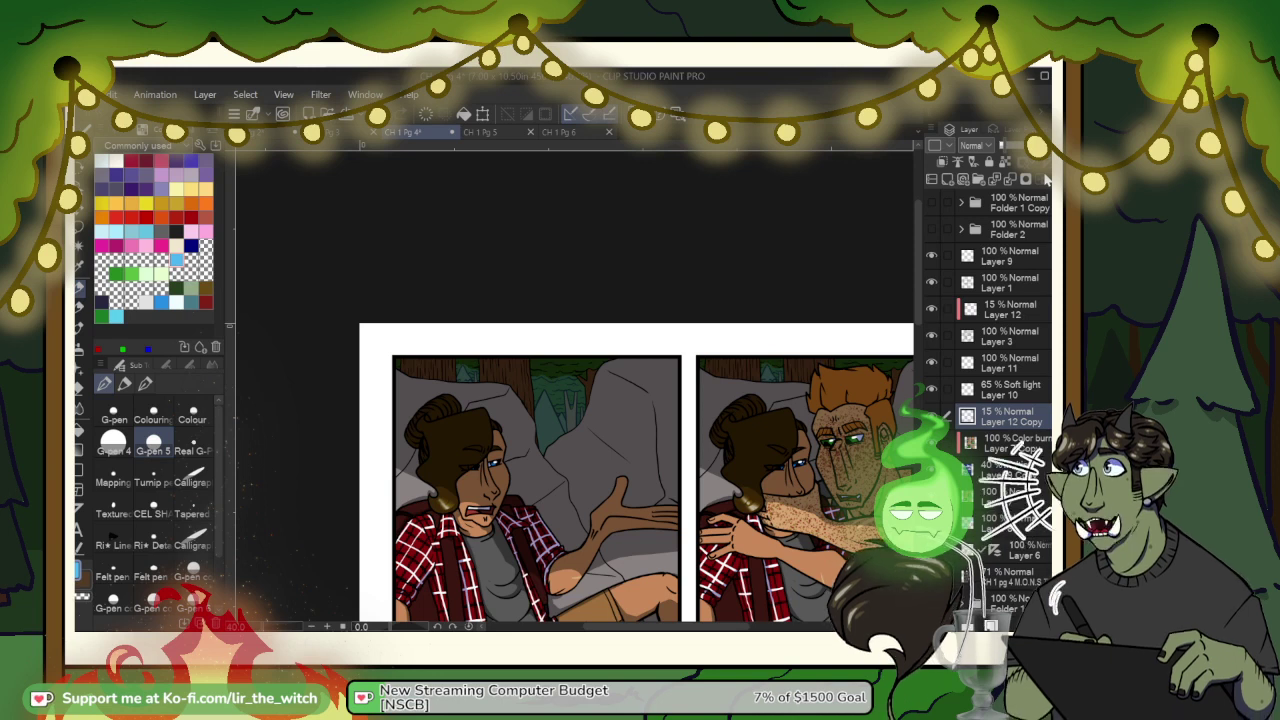
scroll(493, 396, "up", 1)
scroll(493, 394, "up", 5)
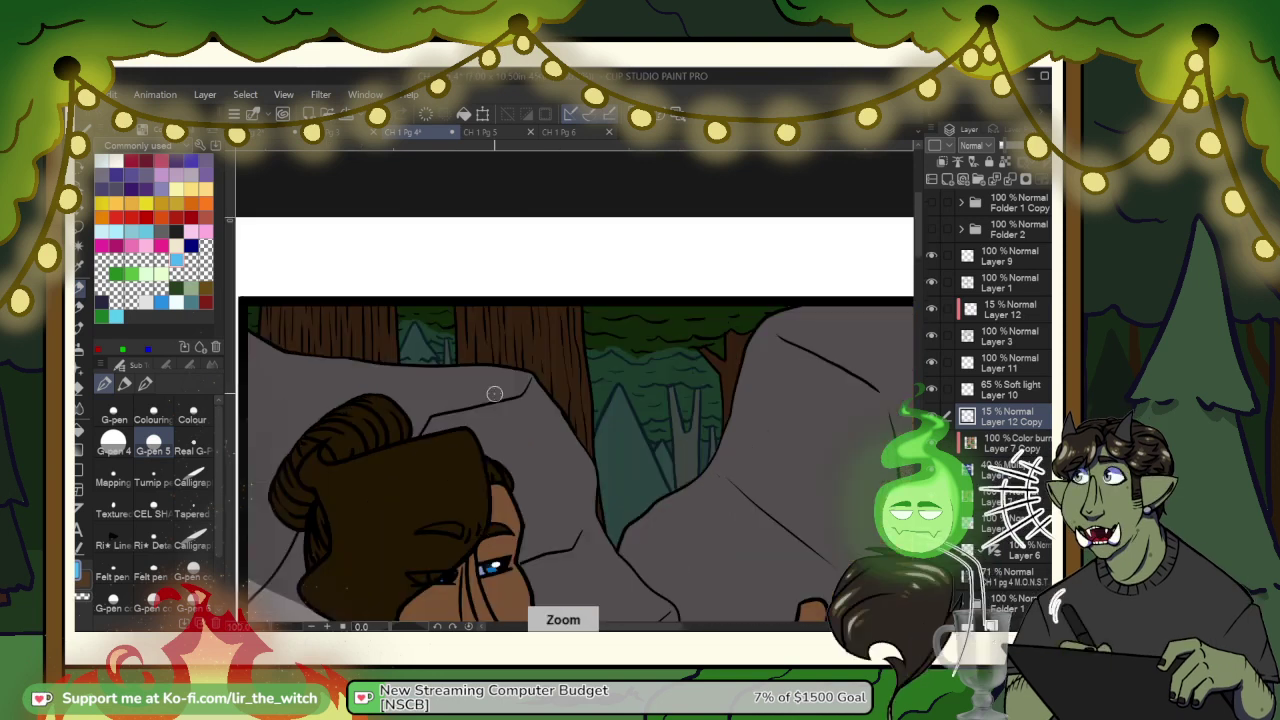
scroll(494, 393, "down", 5)
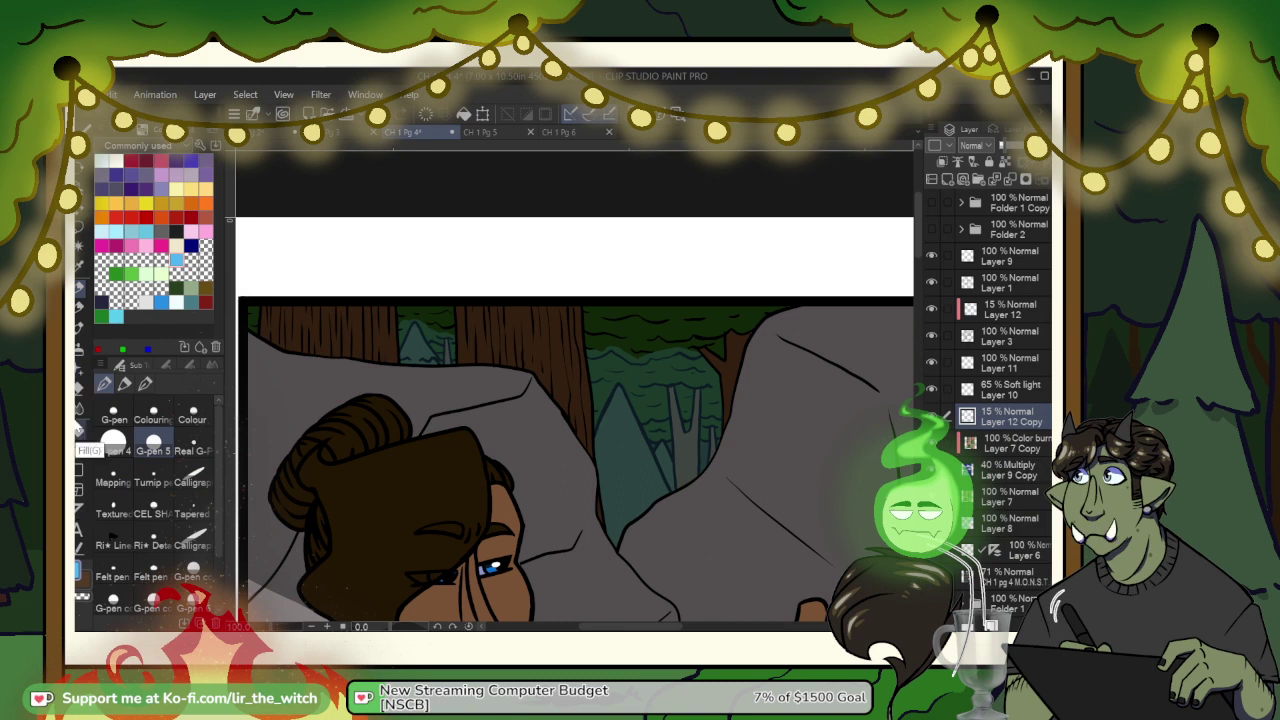
Step: Move Layer 12 Copy down the layer stack, below Layer 7 Copy and the Multiply layer Layer 9 Copy
key("j")
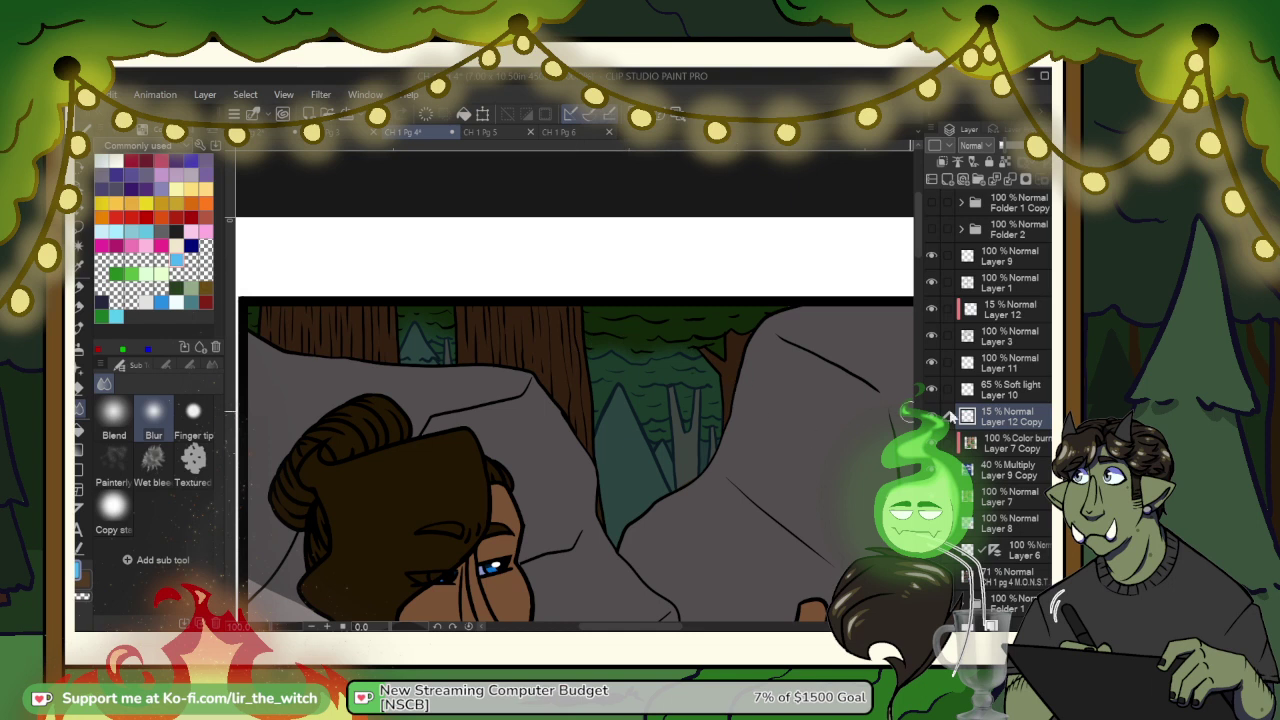
mouse_move(997, 441)
left_mouse_down()
mouse_move(997, 463)
mouse_move(1000, 430)
left_mouse_up()
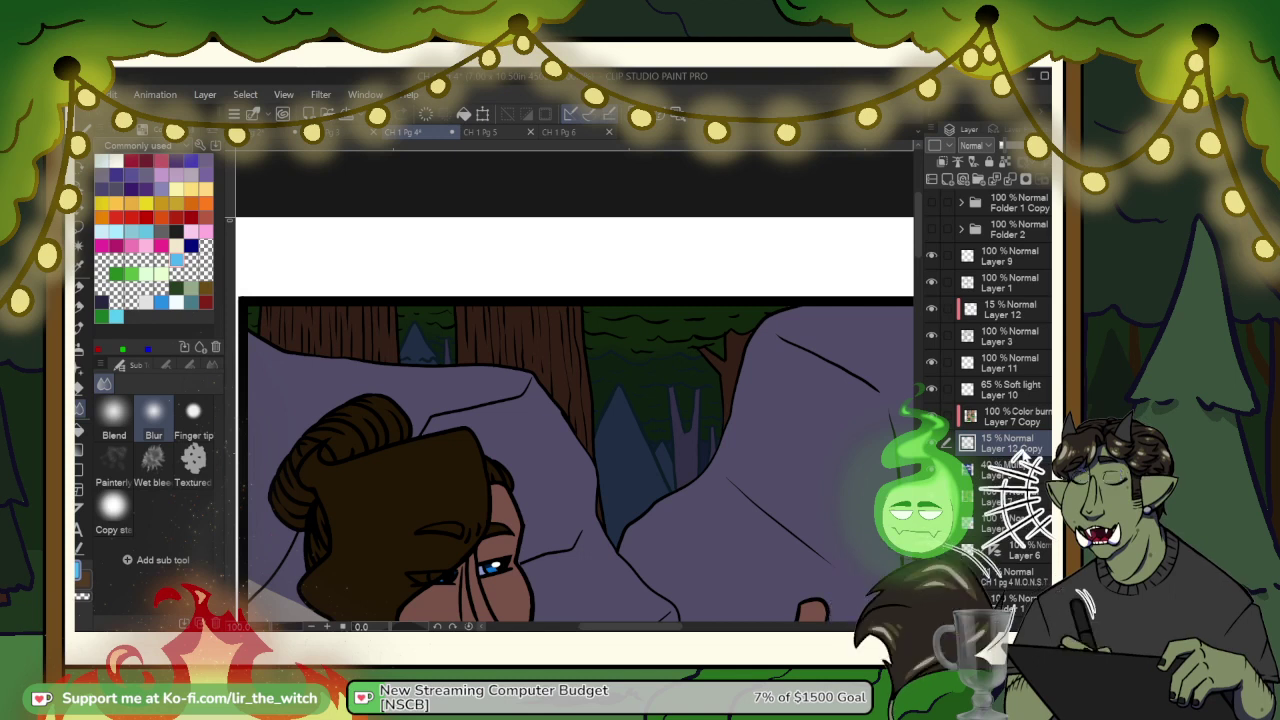
mouse_move(1012, 452)
left_mouse_down()
mouse_move(1016, 484)
mouse_move(1020, 436)
left_mouse_up()
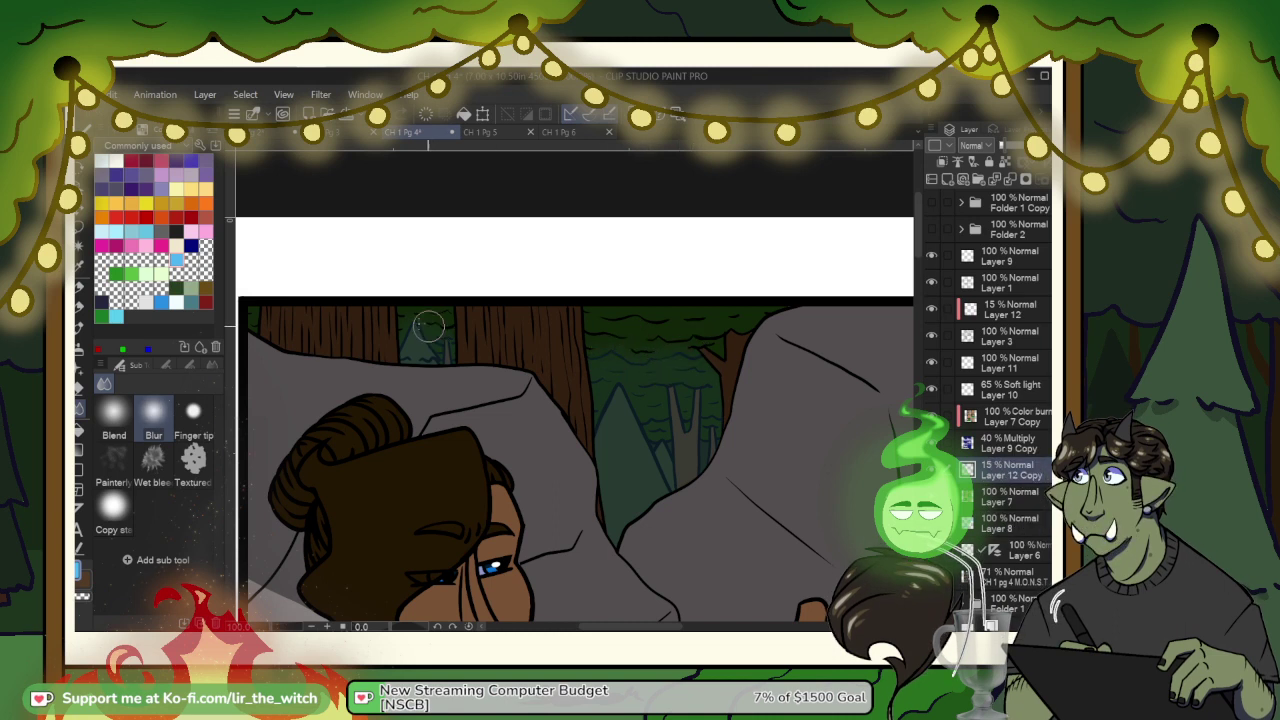
Step: Examine the faded forest background up close in the rock panels and the two panels with the pale figure
left_click_drag(693, 411, 346, 291)
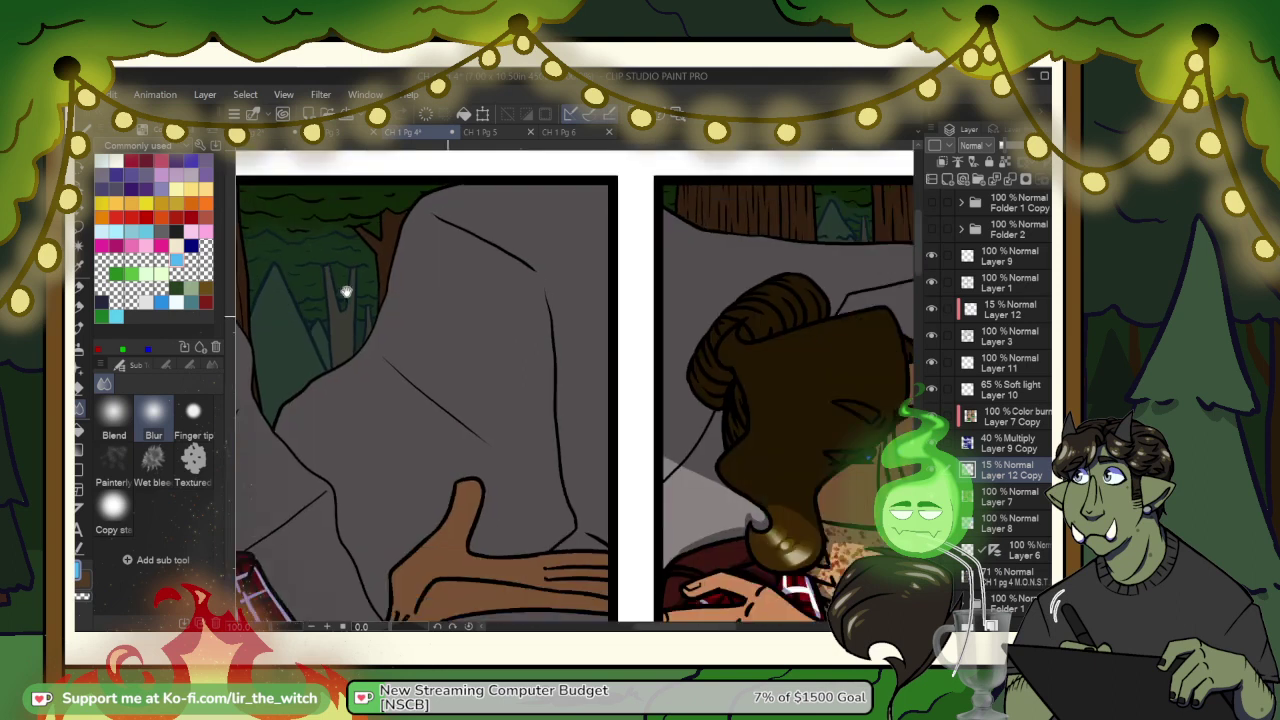
mouse_move(690, 368)
left_mouse_down()
mouse_move(459, 361)
mouse_move(289, 441)
left_mouse_up()
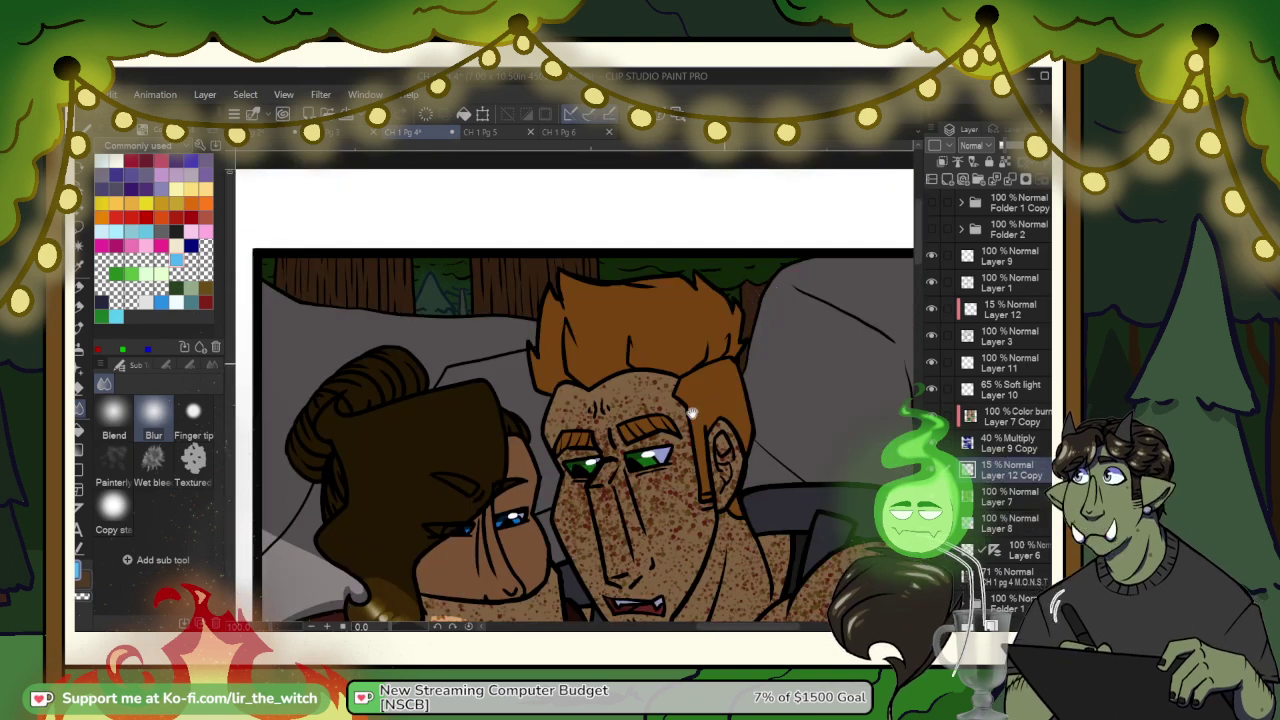
left_click_drag(635, 493, 702, 236)
left_click_drag(648, 471, 734, 194)
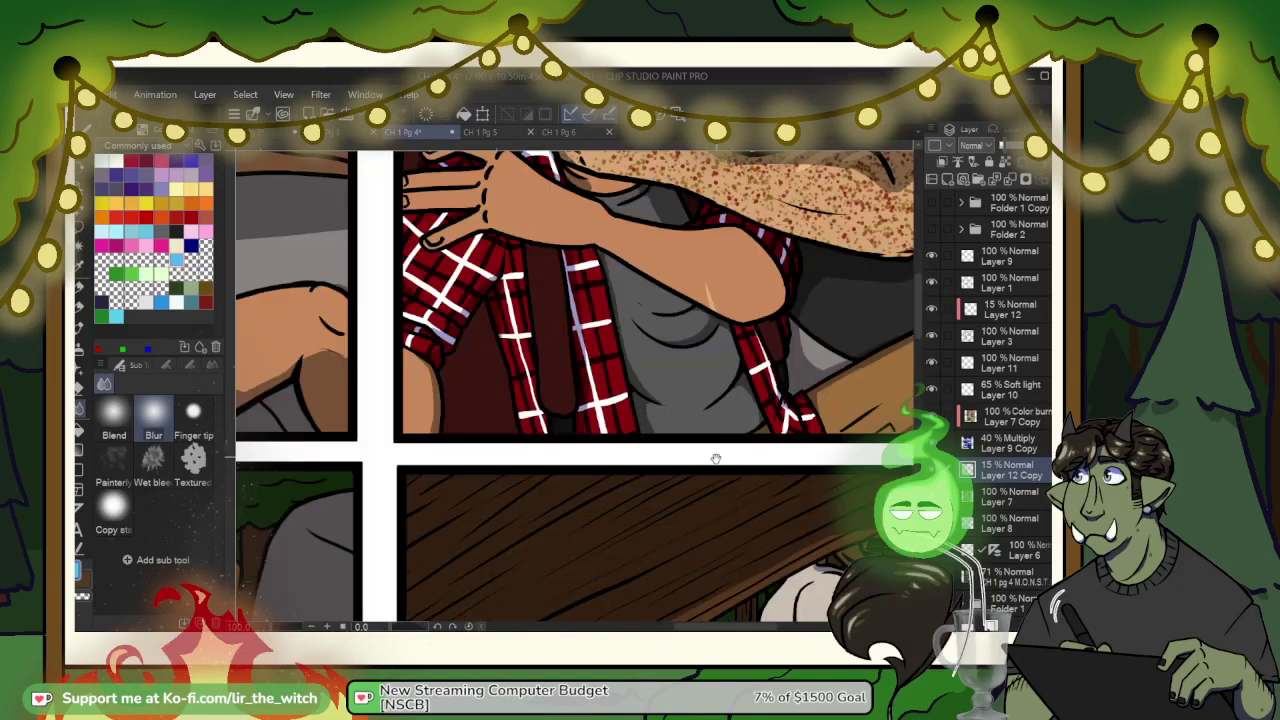
left_click_drag(715, 459, 763, 194)
left_click_drag(750, 493, 586, 286)
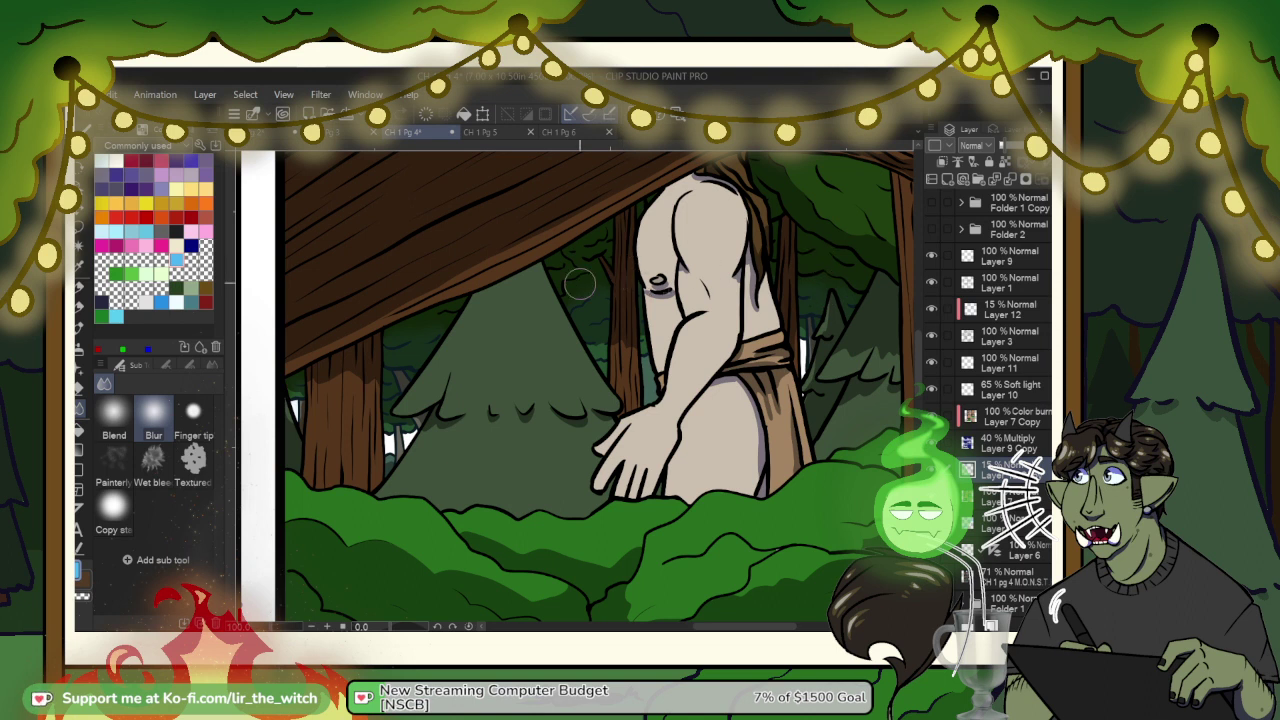
left_click_drag(467, 415, 899, 330)
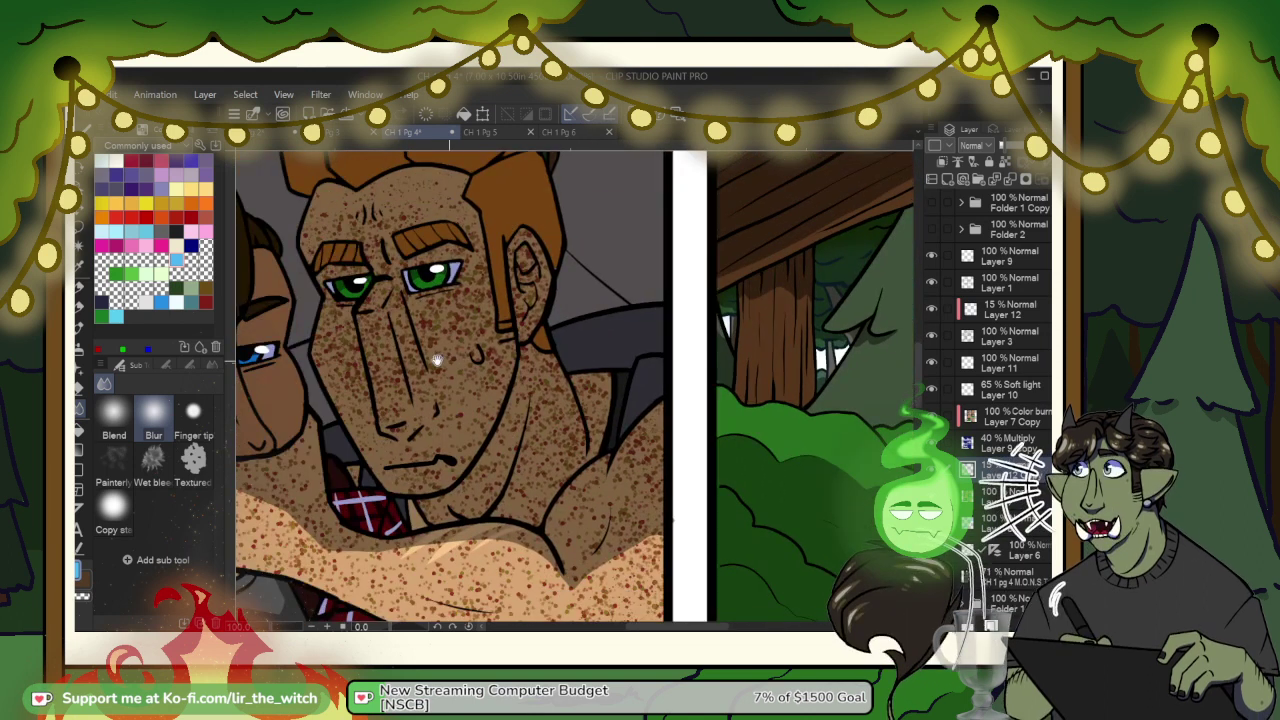
left_click_drag(437, 360, 776, 337)
left_click_drag(504, 160, 532, 473)
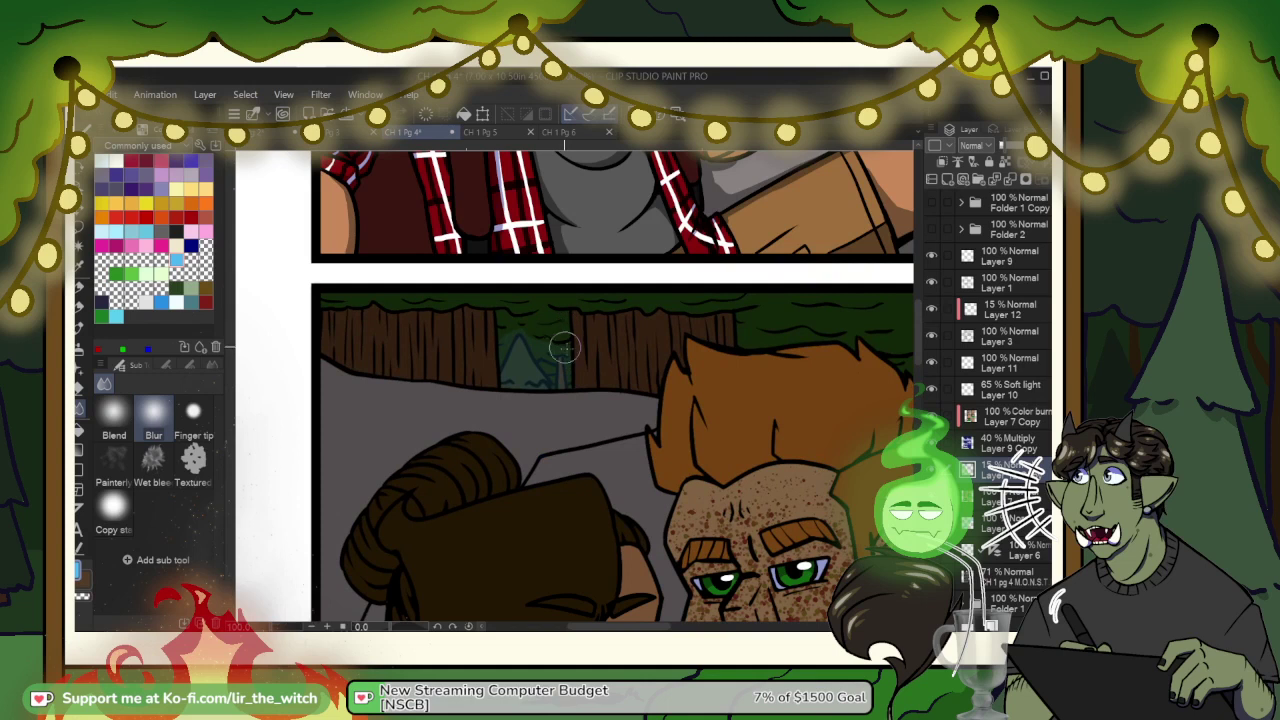
left_click_drag(650, 386, 567, 380)
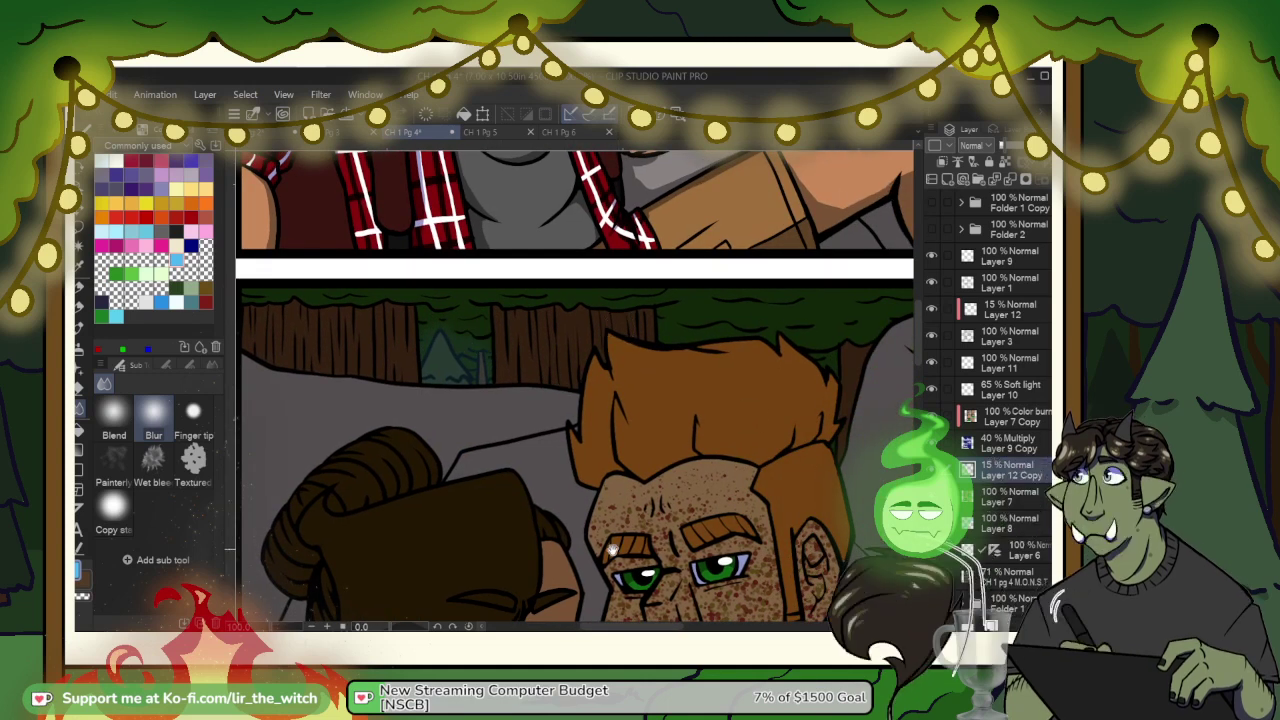
scroll(612, 550, "down", 10)
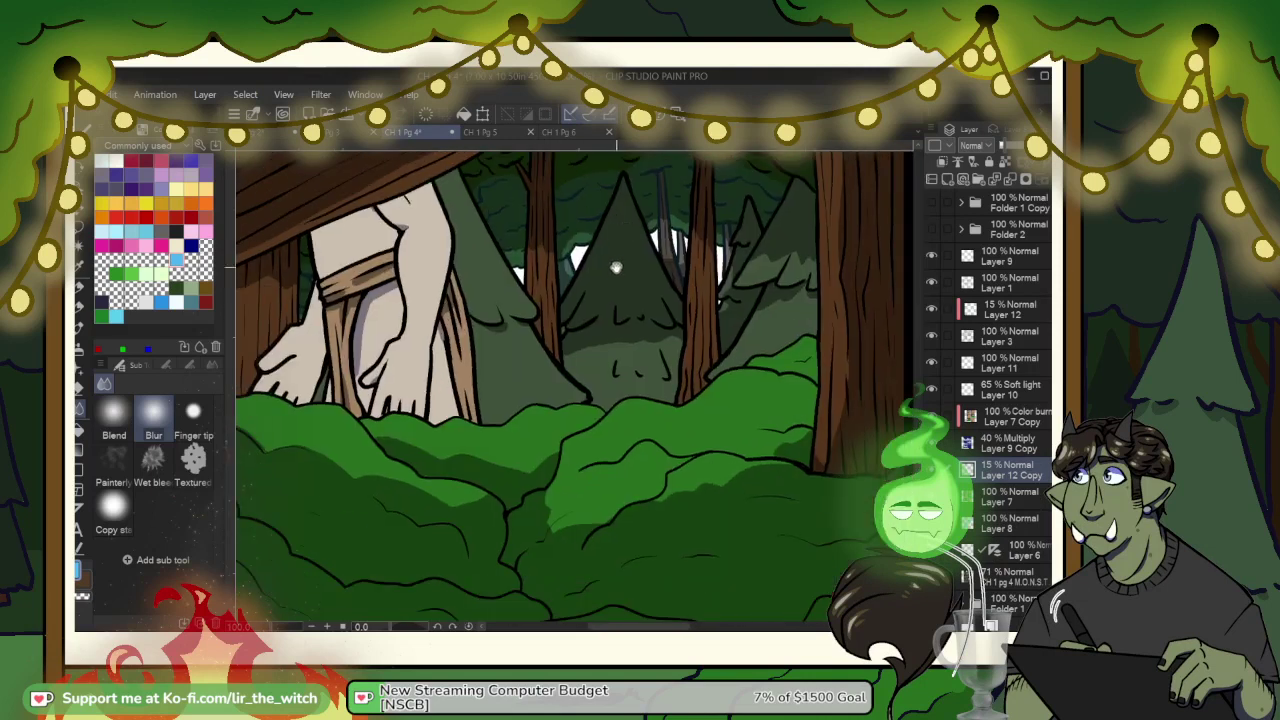
scroll(610, 300, "up", 3)
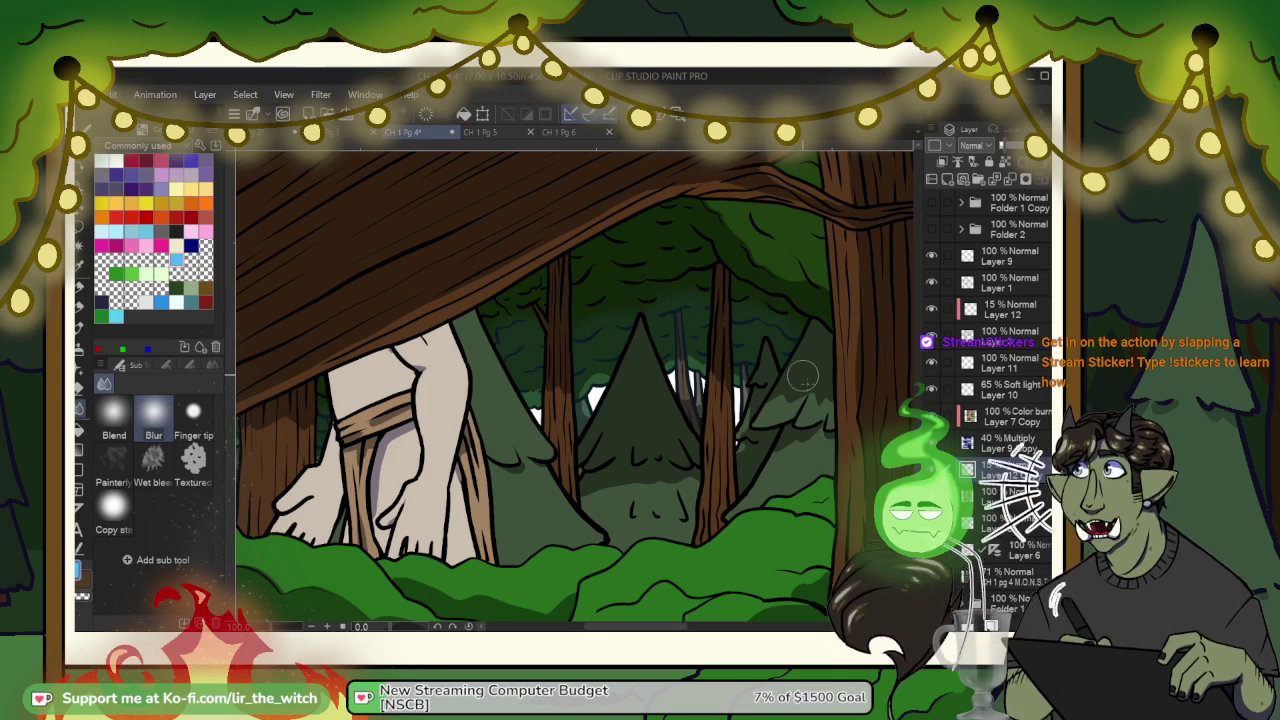
left_click_drag(395, 433, 688, 375)
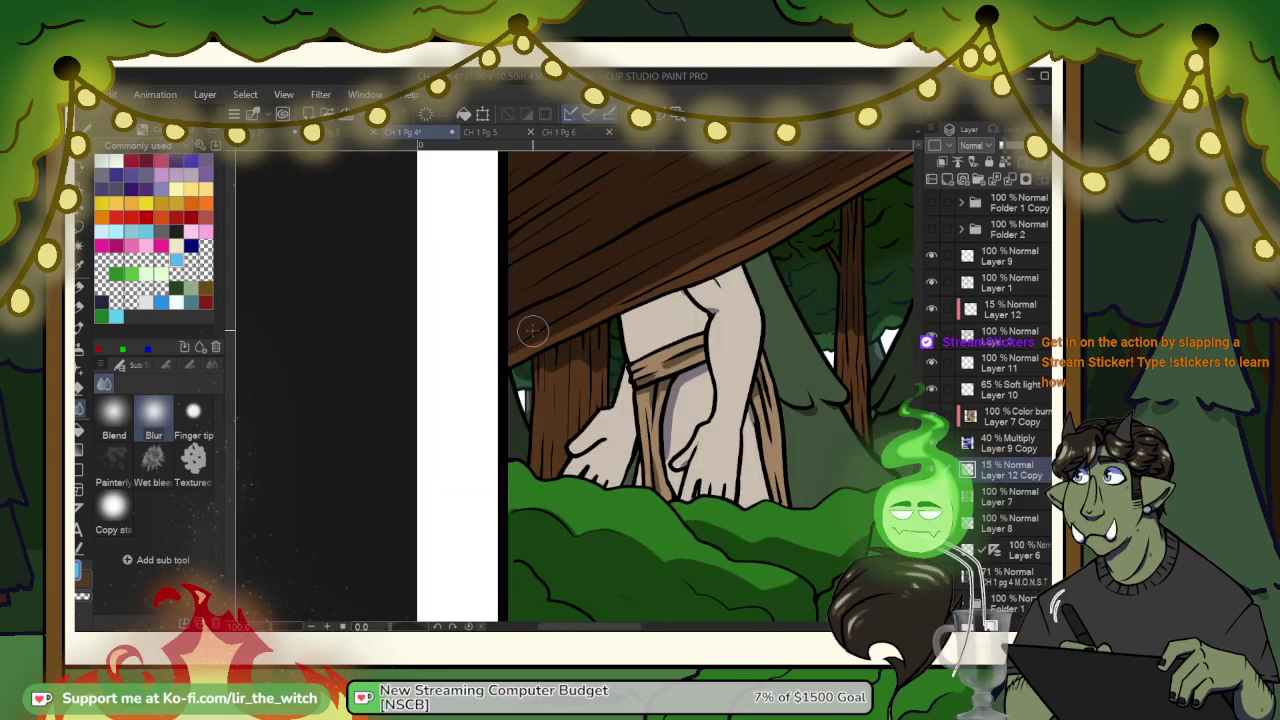
Step: Review how the faded distant forest reads across all six panels and on the page as a whole
scroll(560, 310, "down", 8)
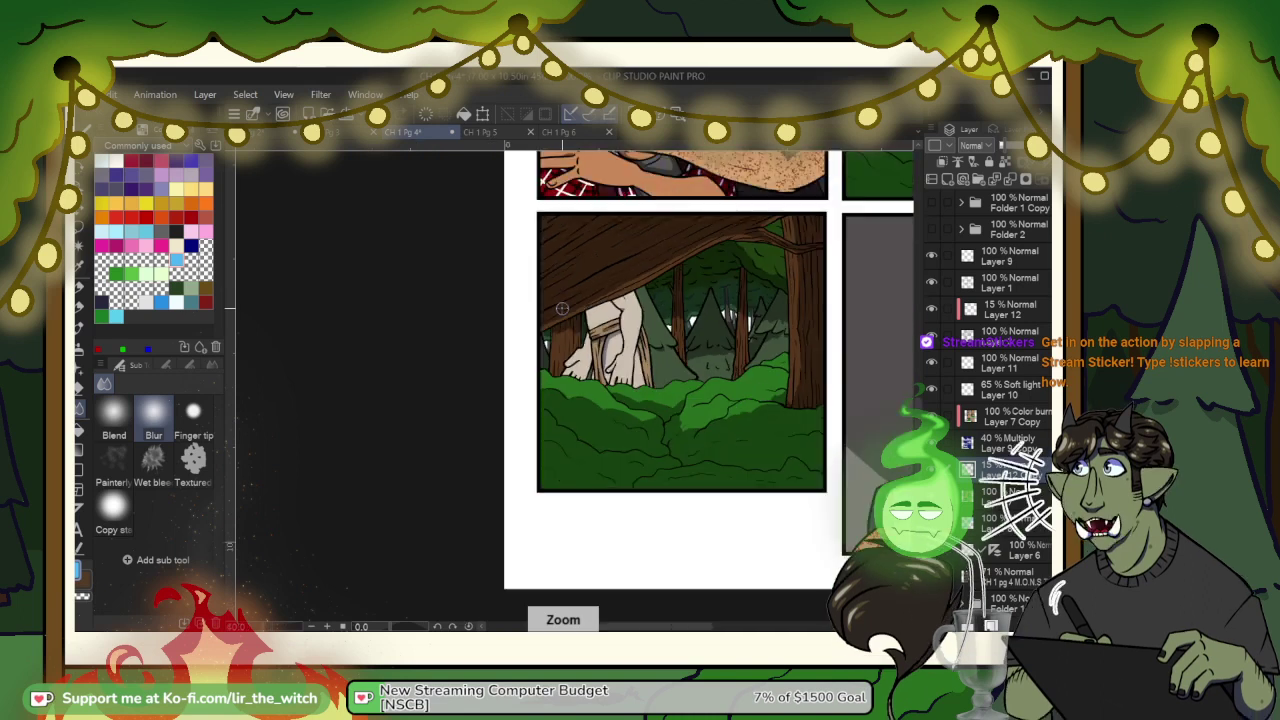
scroll(562, 310, "up", 6)
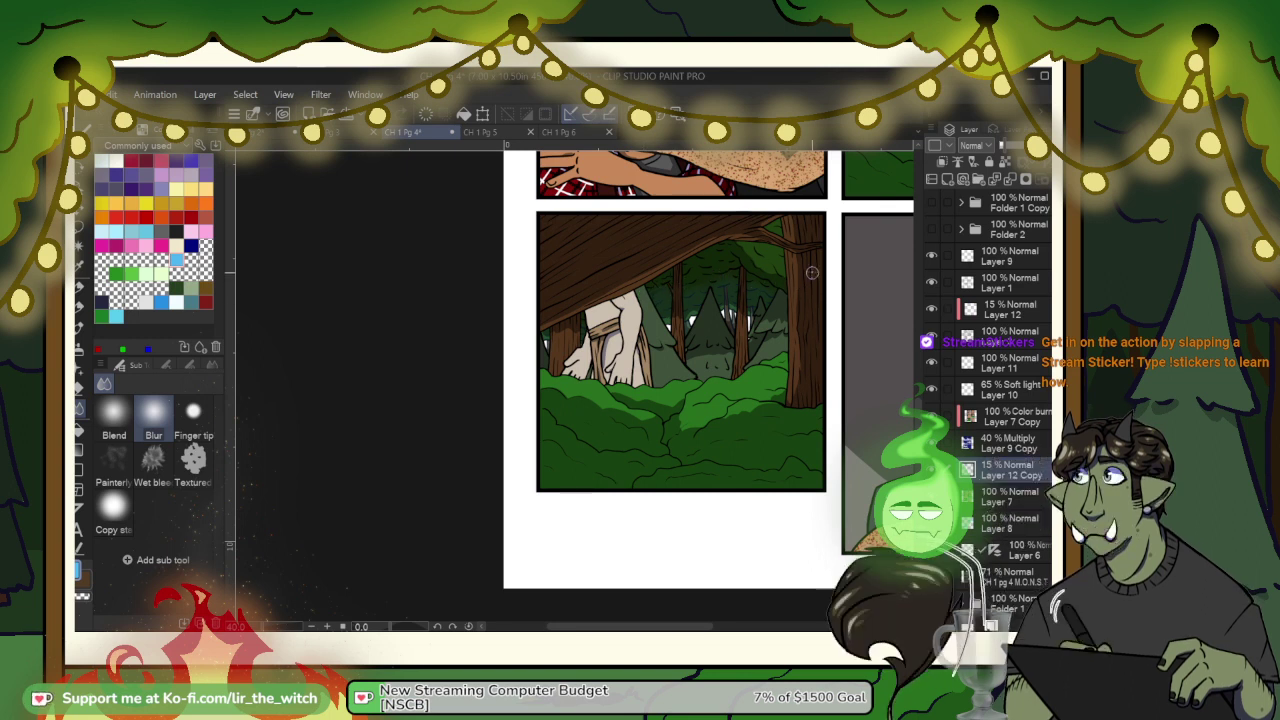
left_click_drag(808, 237, 622, 332)
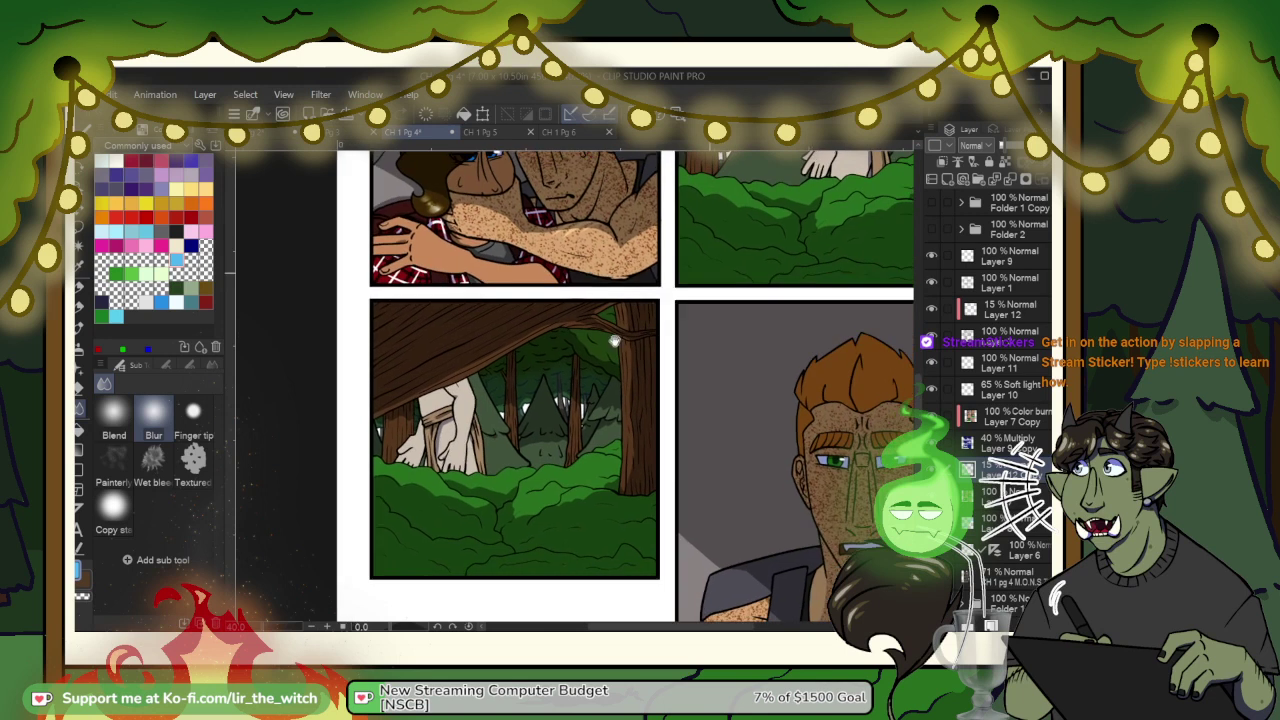
left_click_drag(868, 160, 612, 380)
left_click_drag(657, 335, 661, 342)
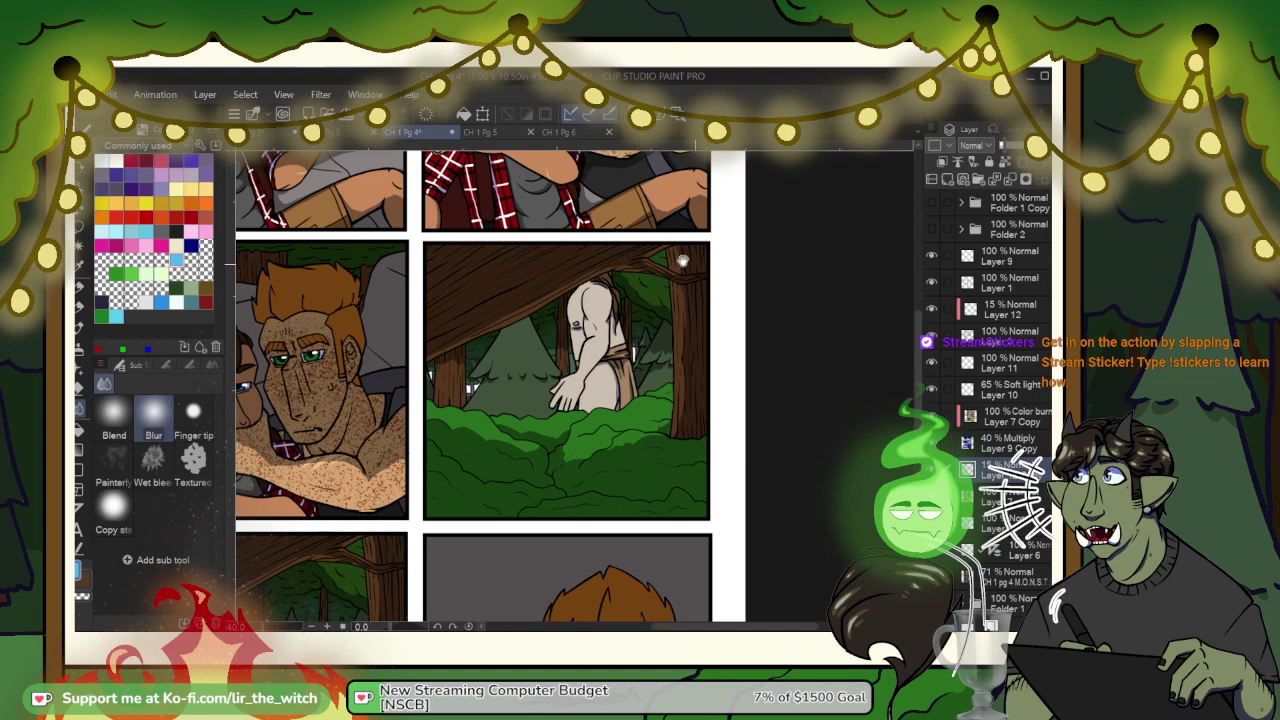
mouse_move(683, 261)
left_mouse_down()
mouse_move(705, 486)
mouse_move(727, 564)
left_mouse_up()
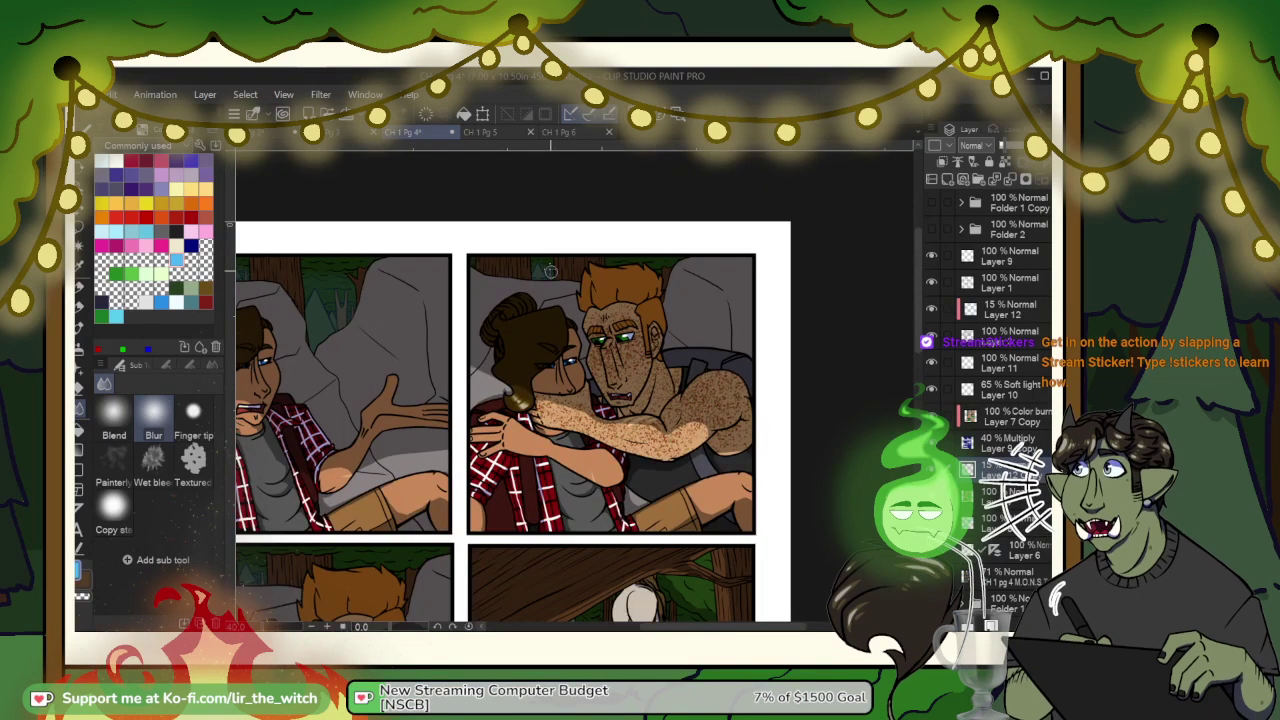
left_click_drag(485, 334, 745, 301)
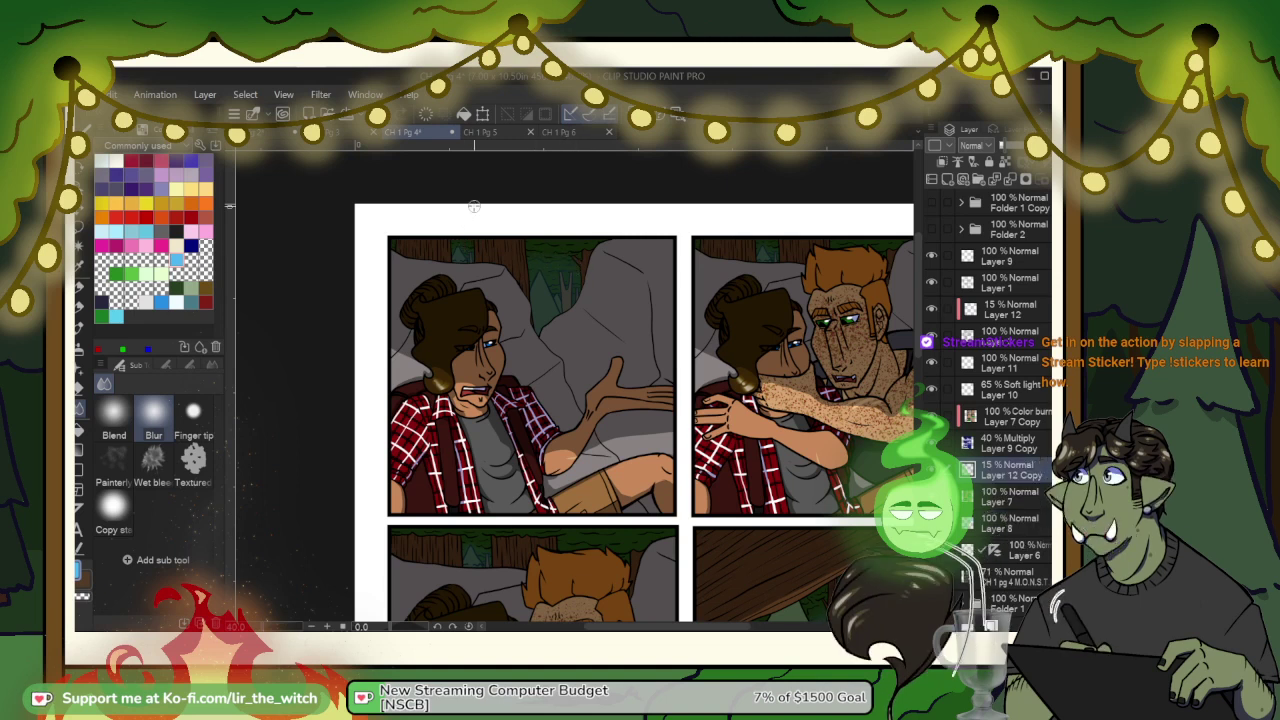
scroll(474, 206, "down", 6)
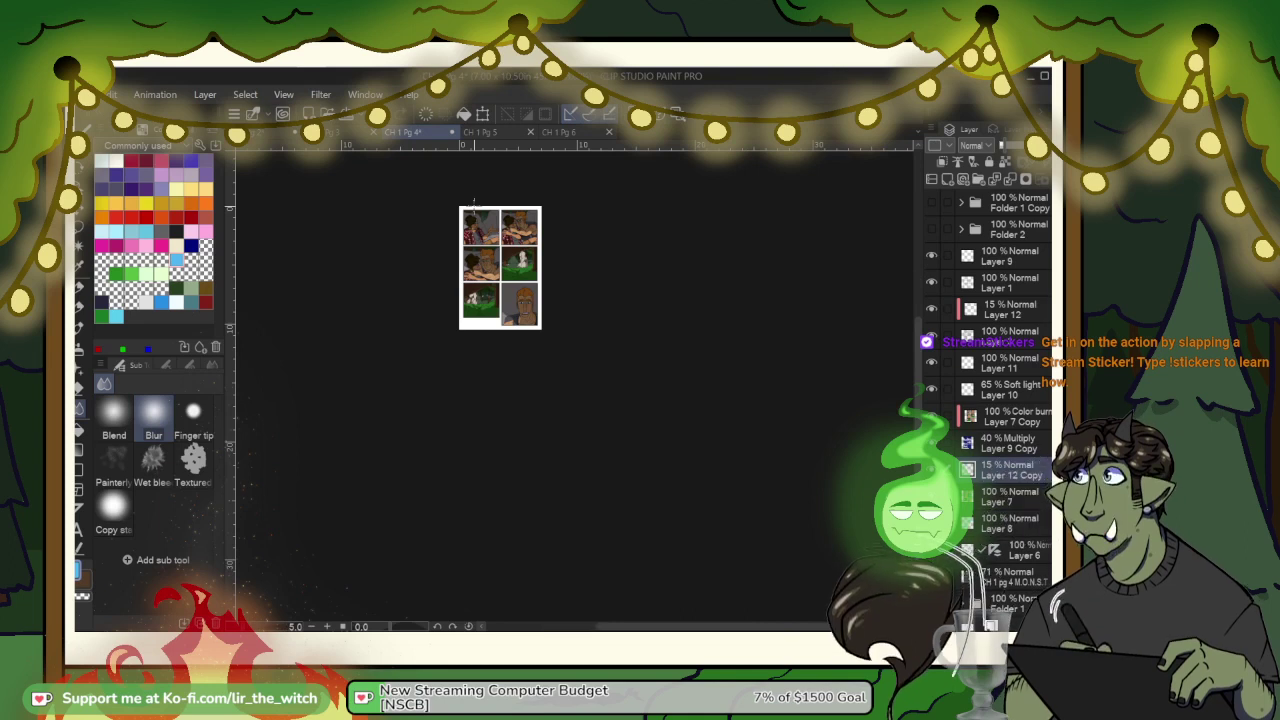
key("ctrl+0")
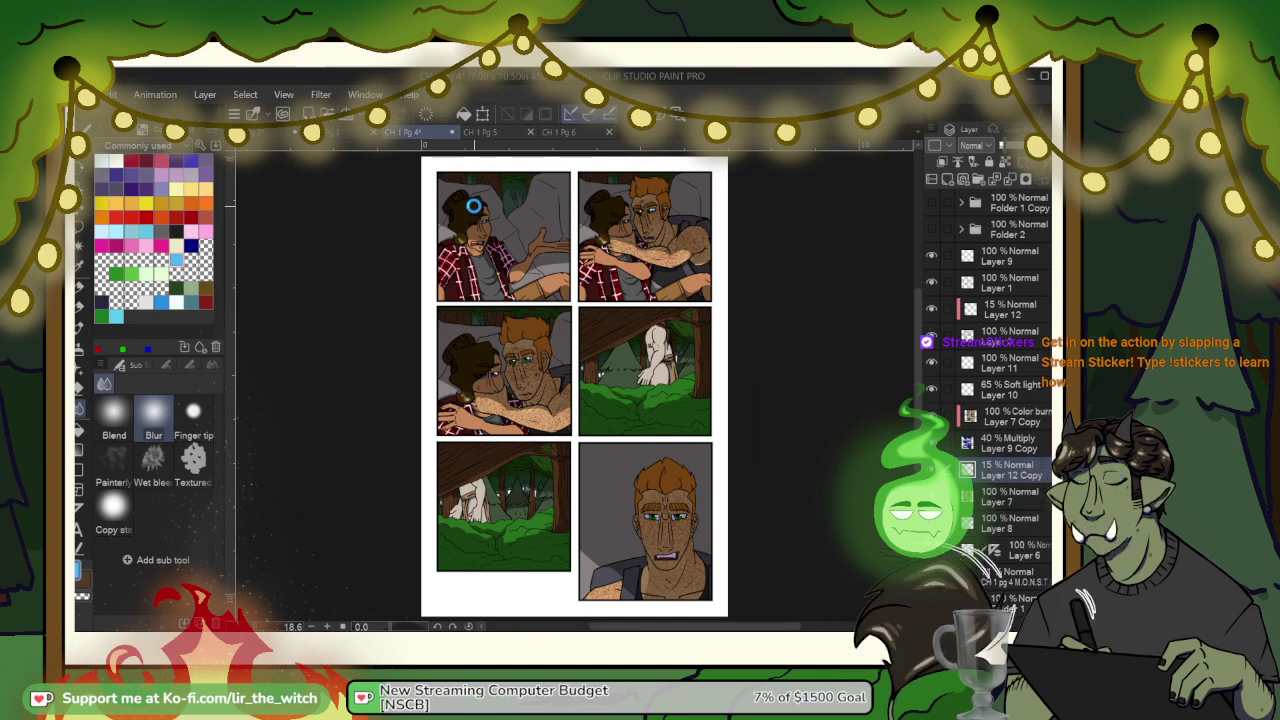
Step: Show Folder 1 Copy and Folder 2 with the title and speech bubbles, and save the page
key("ctrl+s")
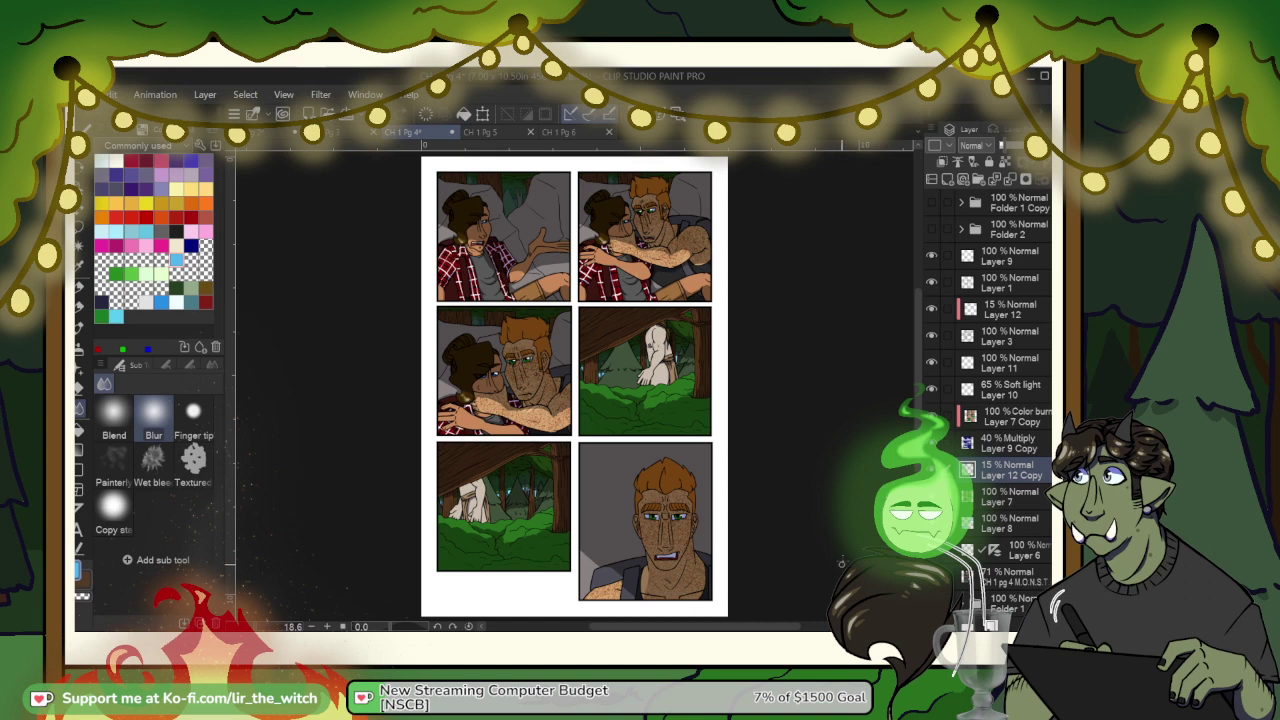
left_click(931, 229)
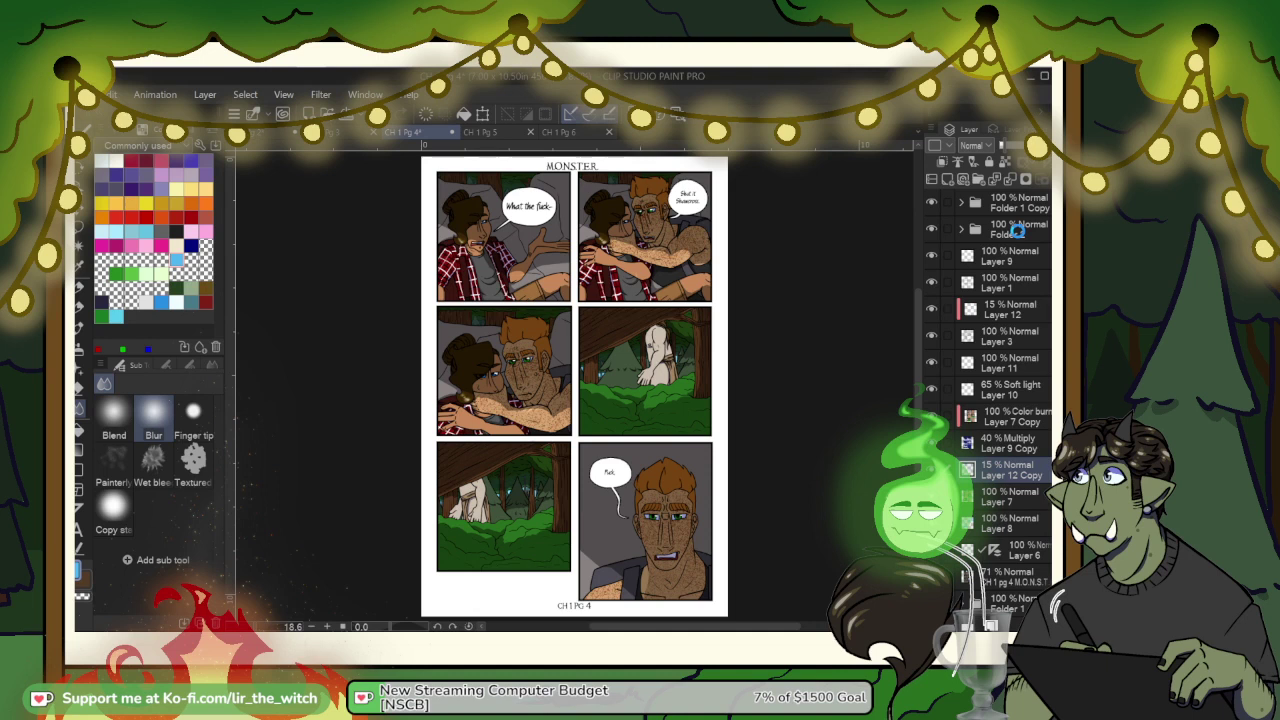
key("ctrl+s")
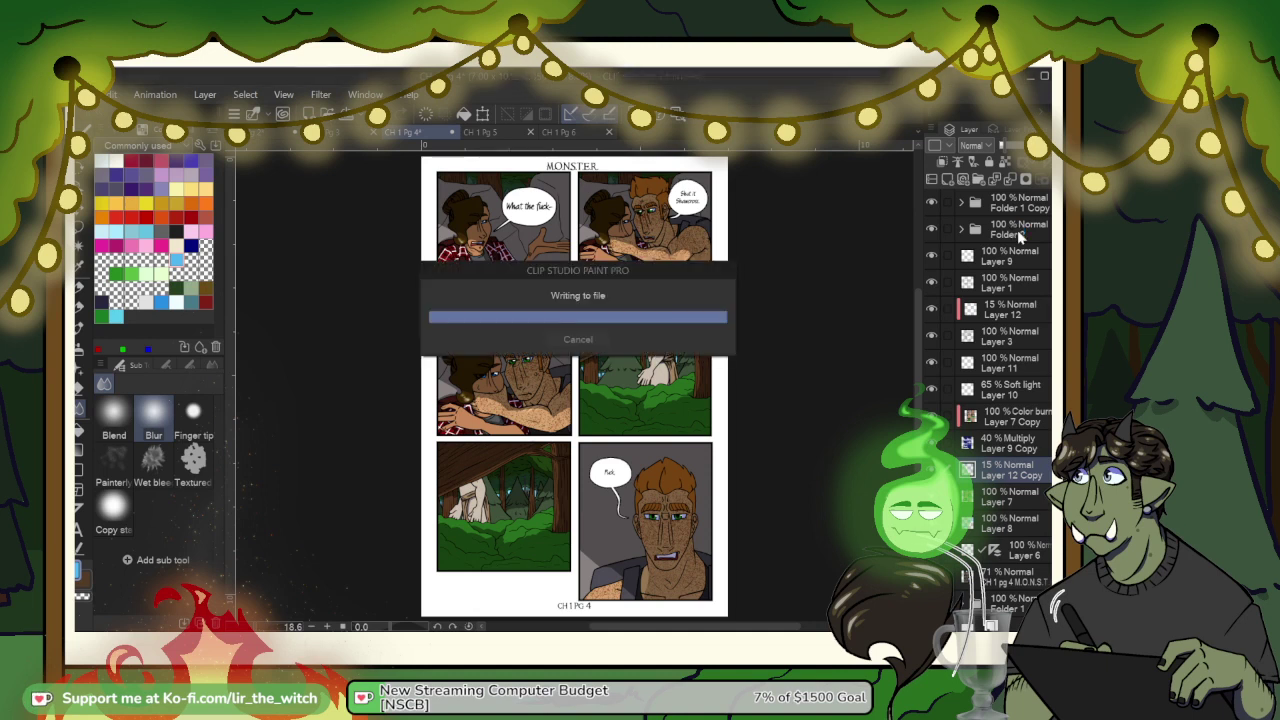
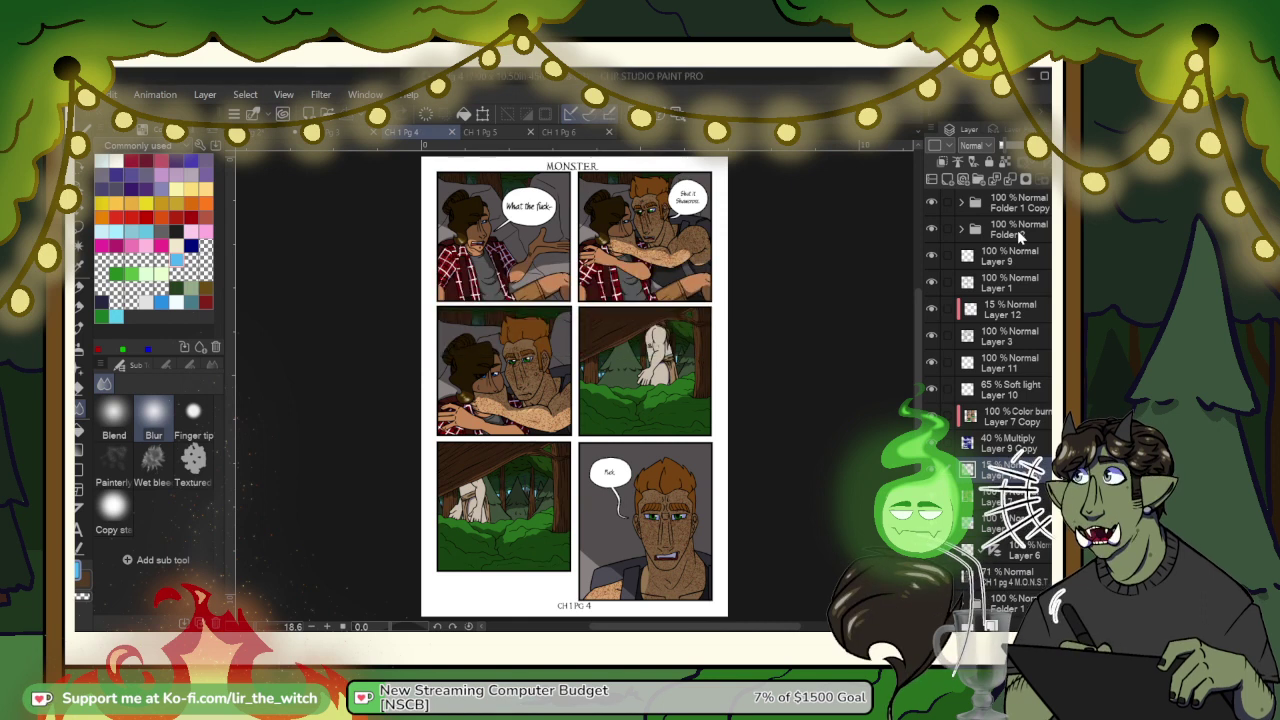
Step: On comic page CH 1 Pg 5, merge the Multiply layer Layer 7 into Layer 4 and add a new raster layer above it
left_click(503, 131)
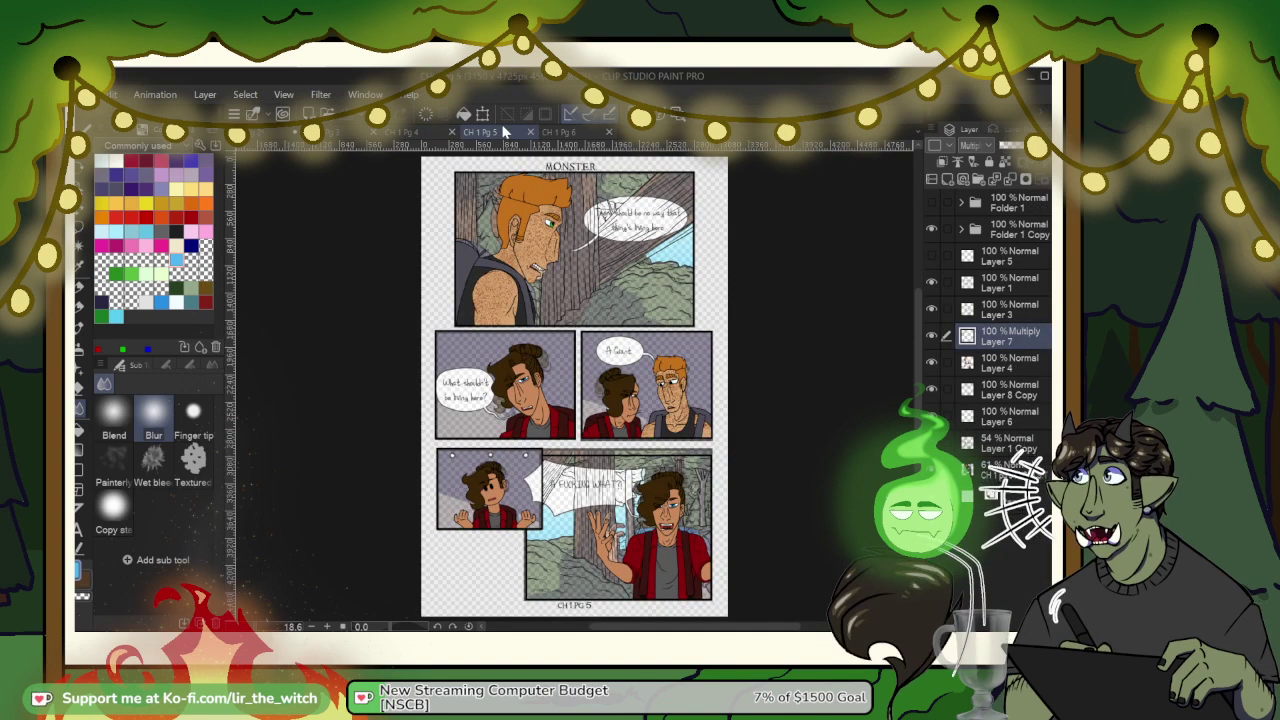
left_click(1011, 184)
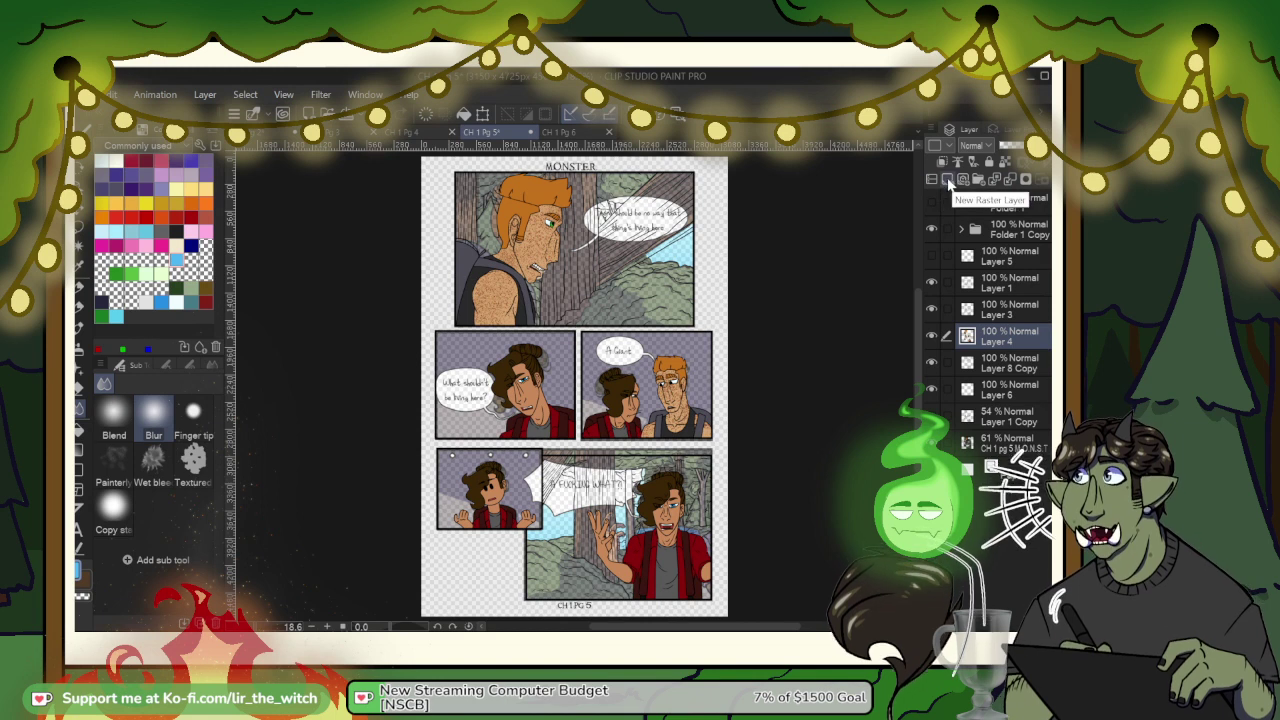
left_click(948, 182)
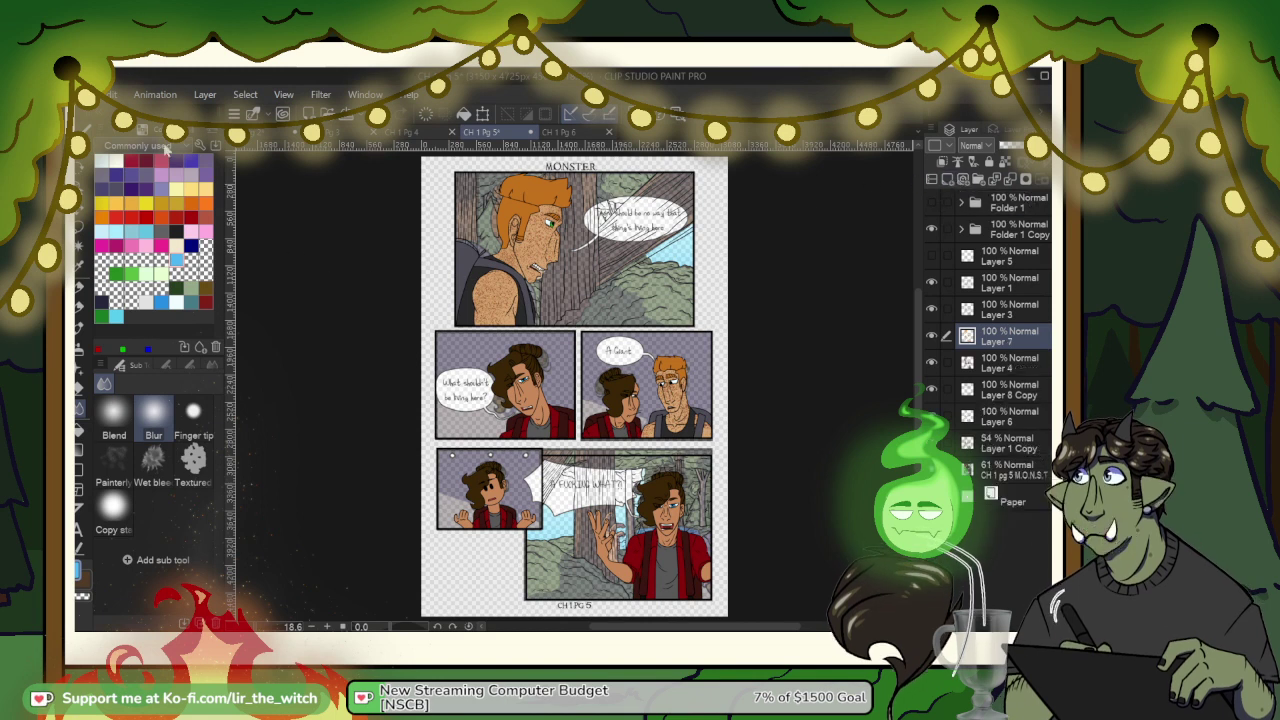
Step: Switch to the Cole and Maverics colour set and pick its light peach skin tone
left_click(166, 147)
left_click(166, 181)
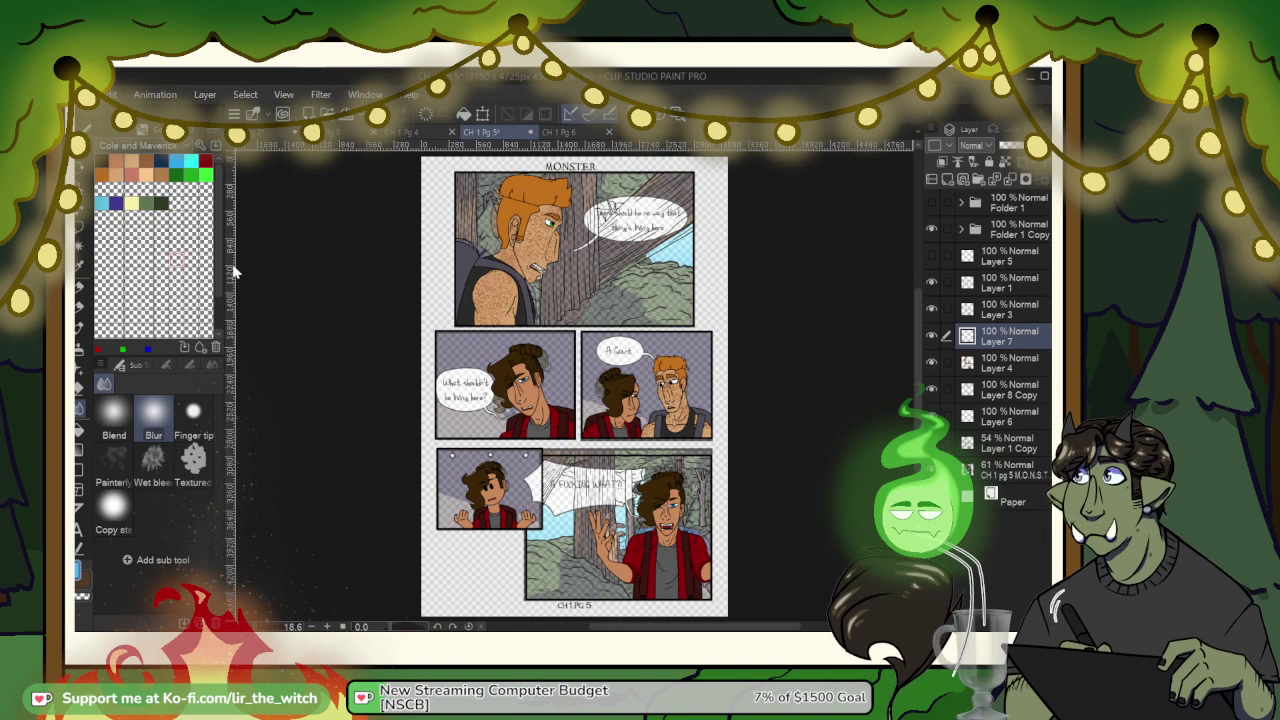
left_click(150, 175)
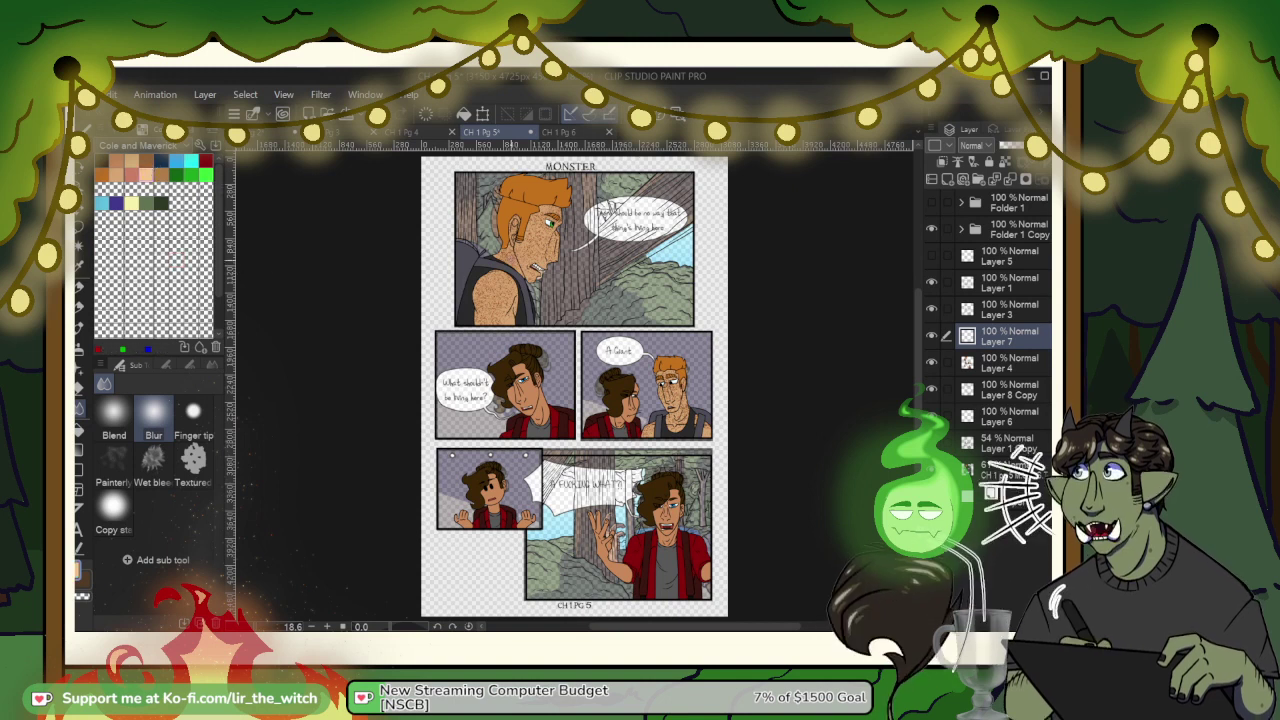
Step: Paint a light peach patch along the red-haired man's neck above his collar in the first panel with the G-pen, and clean up its edges
scroll(488, 250, "up", 1)
key("ctrl+plus")
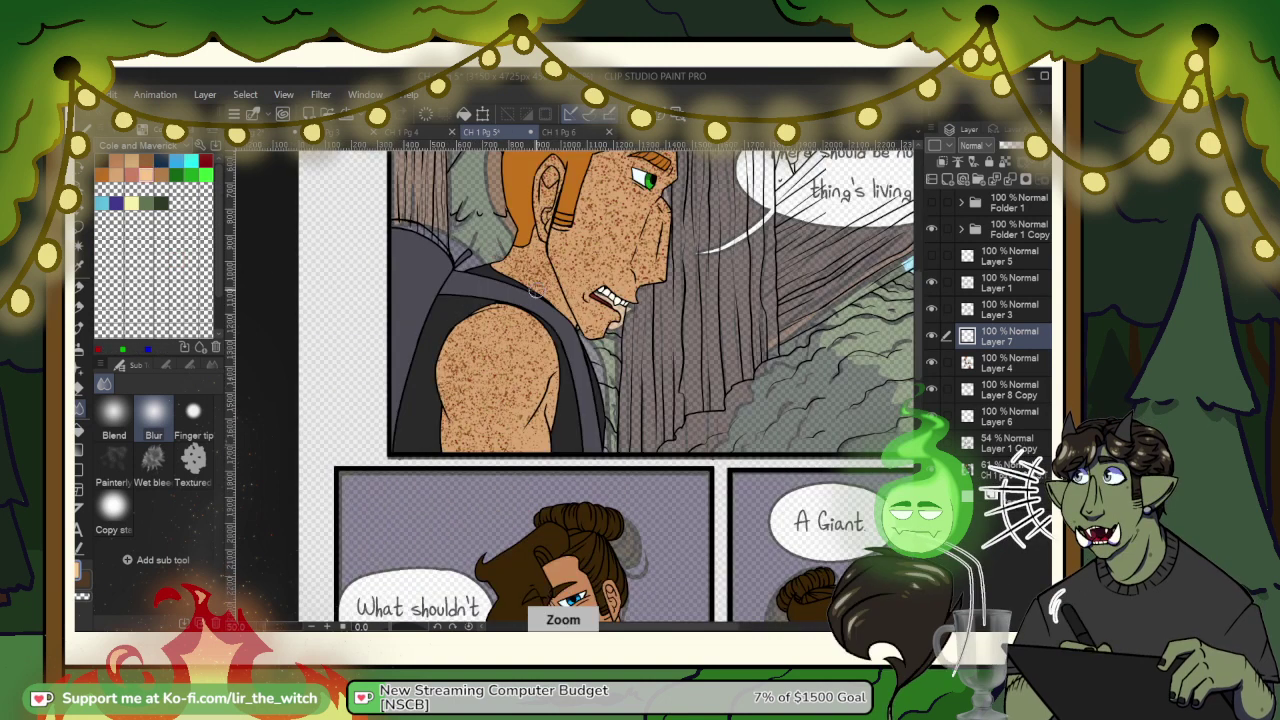
key("ctrl+plus")
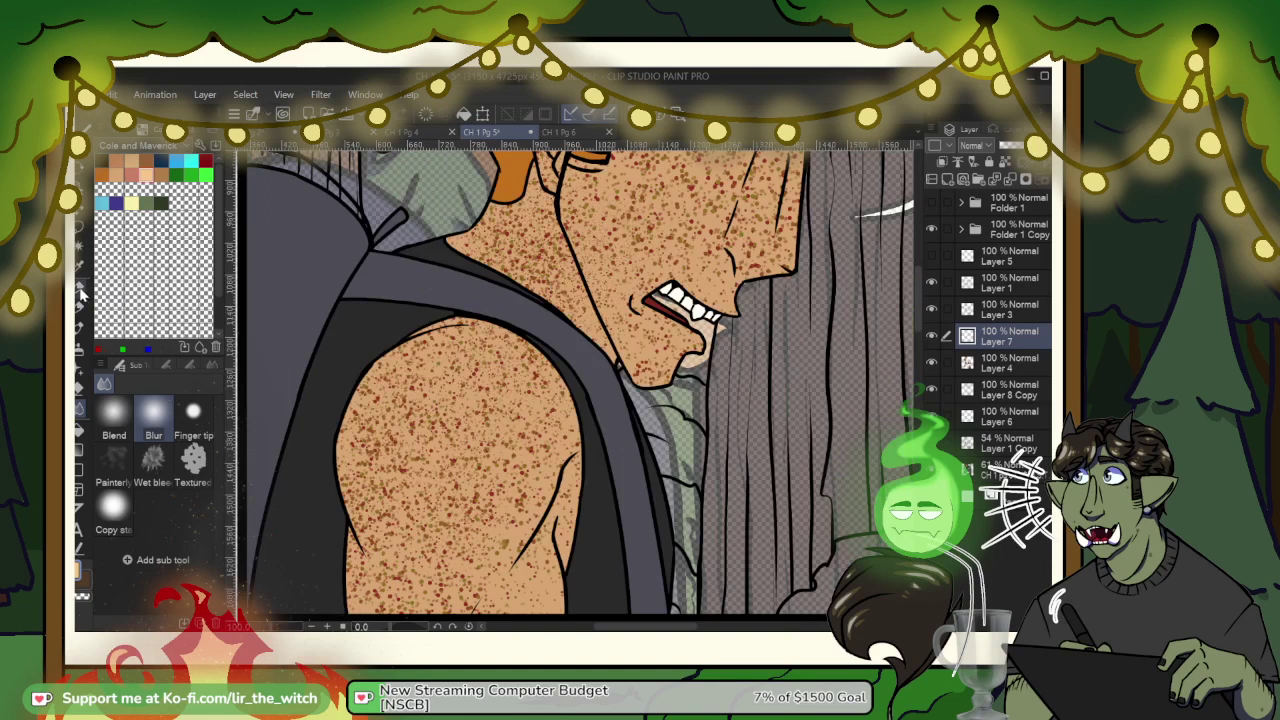
left_click(81, 288)
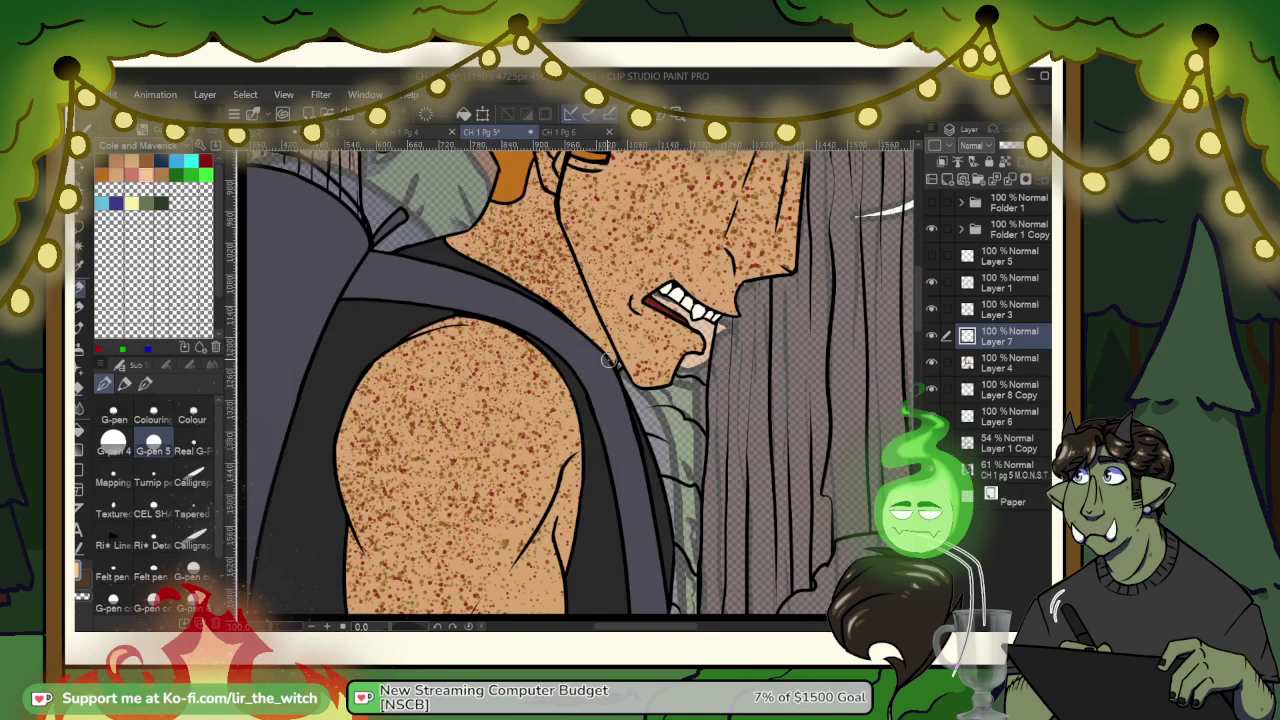
mouse_move(608, 360)
left_mouse_down()
mouse_move(460, 242)
mouse_move(514, 279)
left_mouse_up()
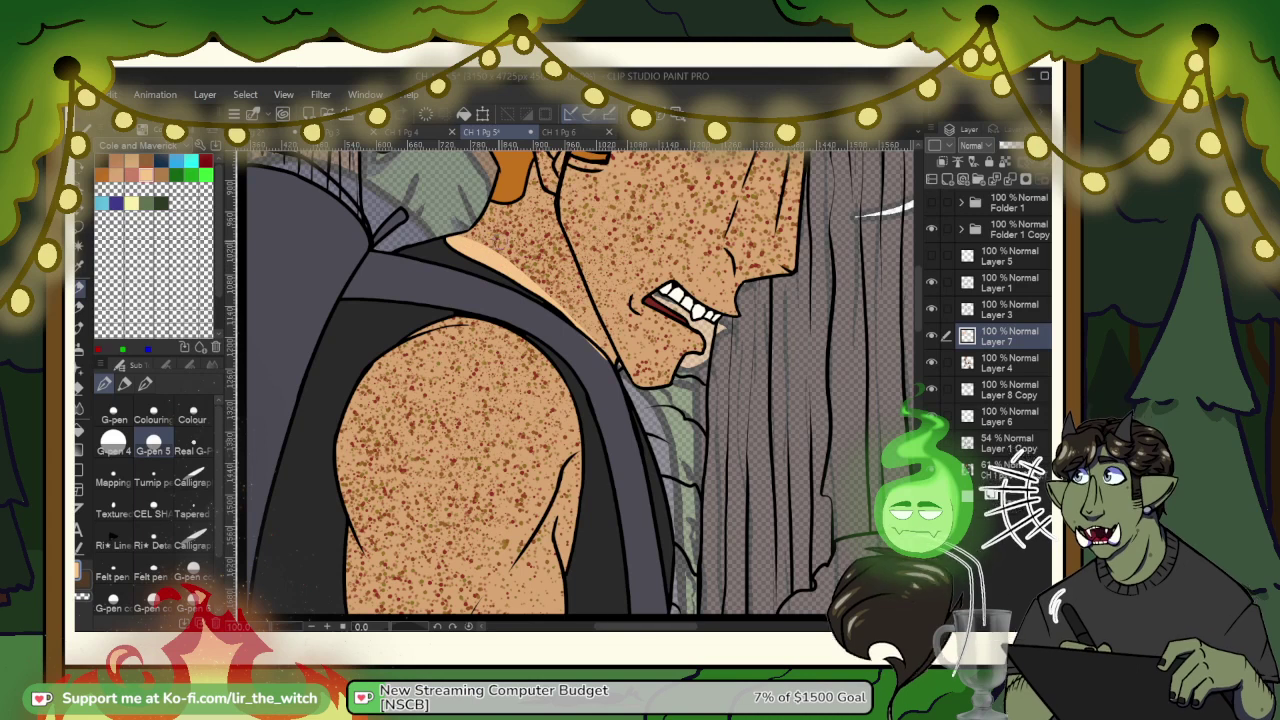
key("e")
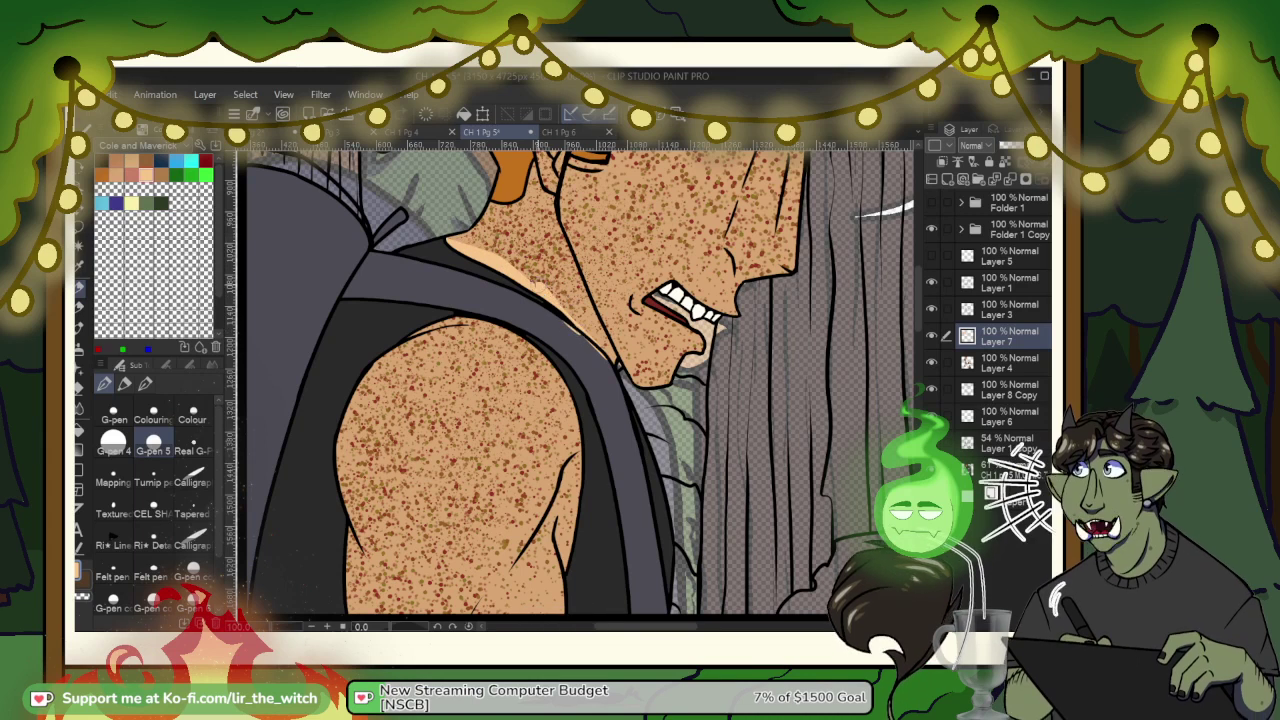
key("e")
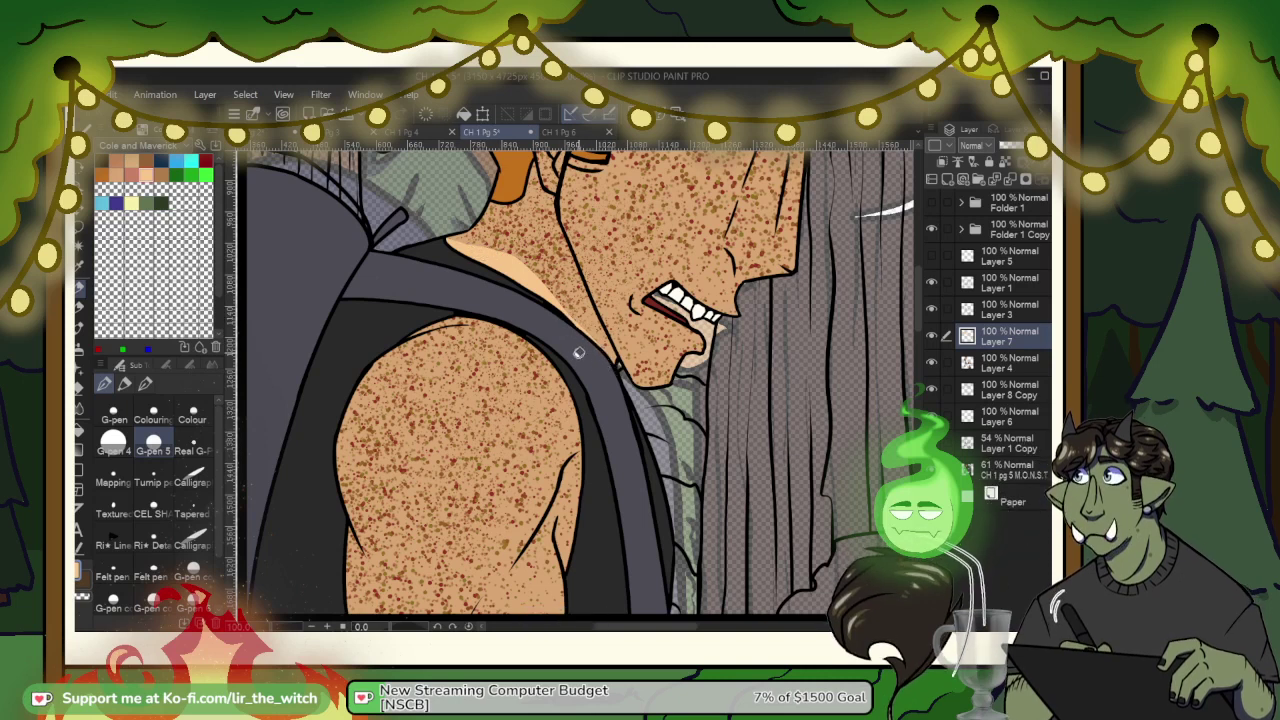
key("p")
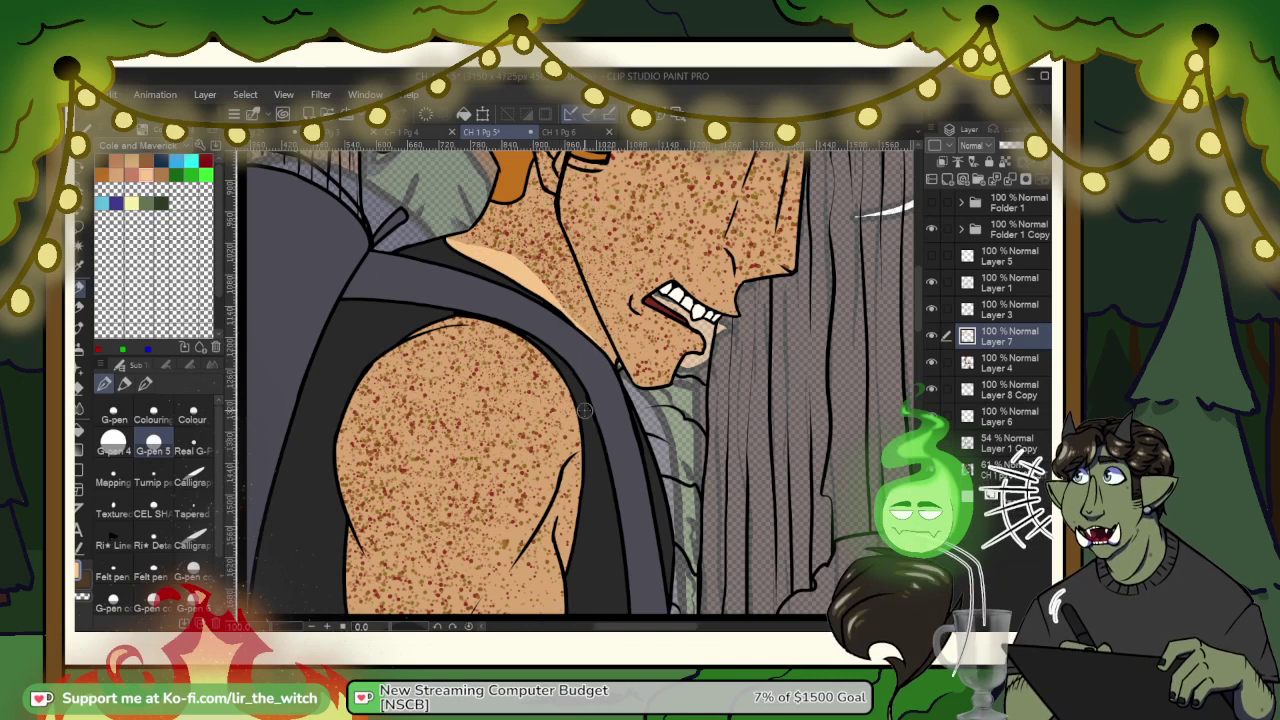
key("ctrl+minus")
key("ctrl+plus")
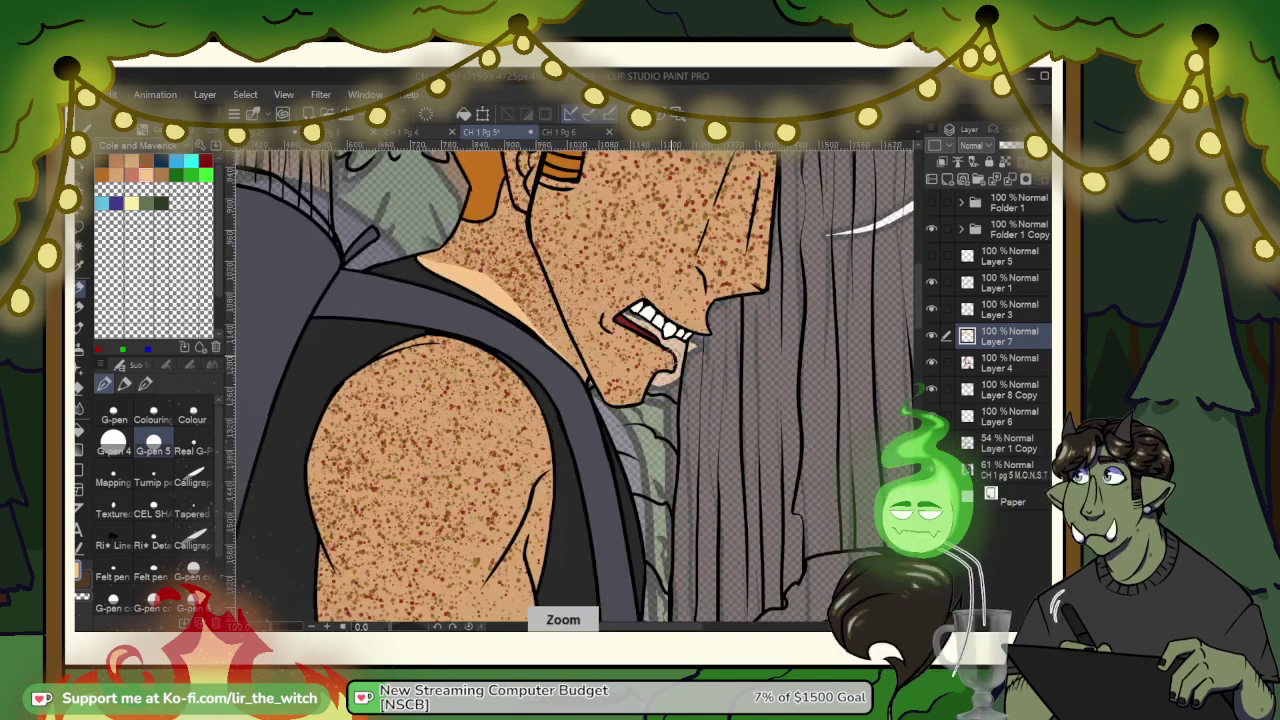
key("e")
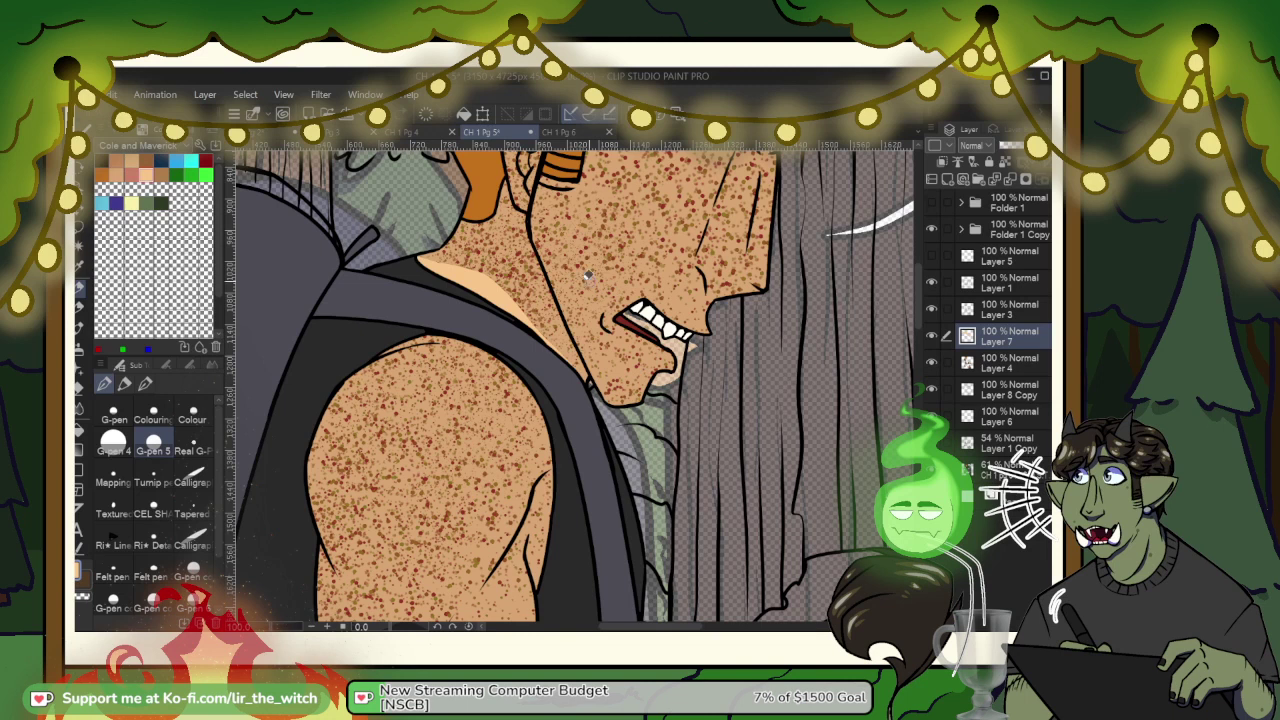
Step: Paint a light peach patch down the side of the red-haired man's neck in the "A Giant" panel, erasing the overspill past the outline
key("ctrl+minus")
key("ctrl+minus")
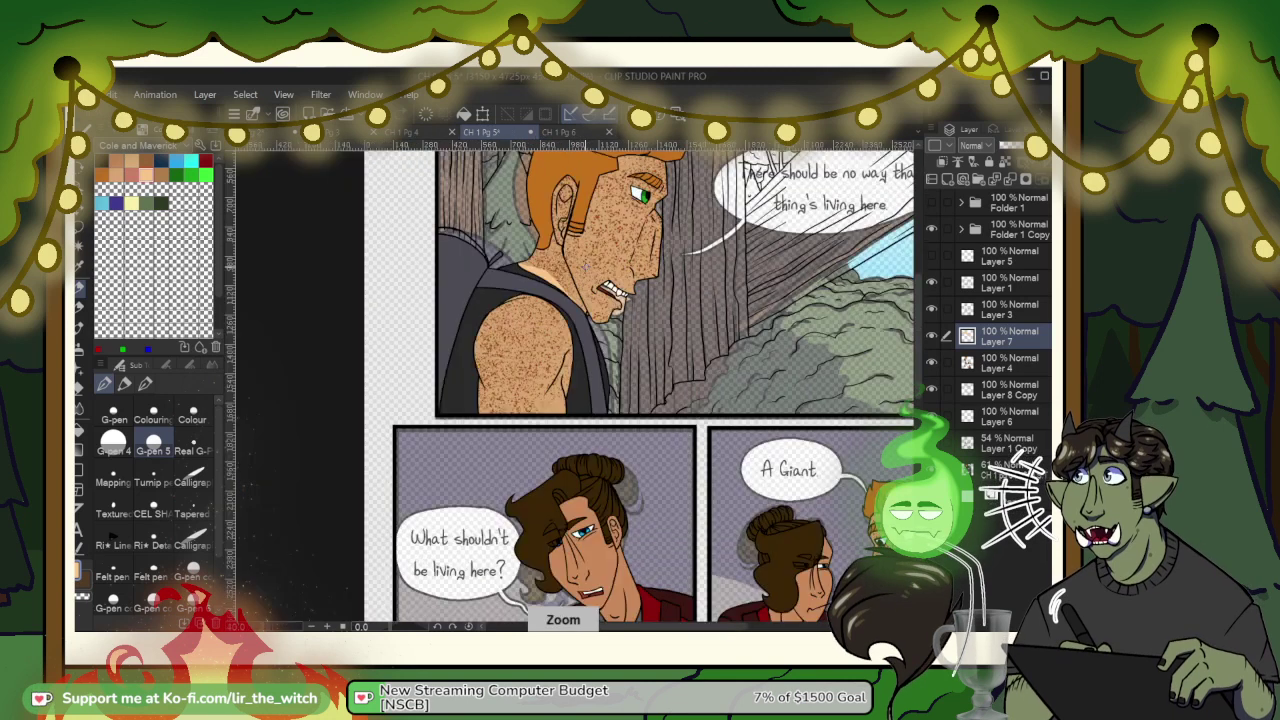
scroll(585, 266, "down", 4)
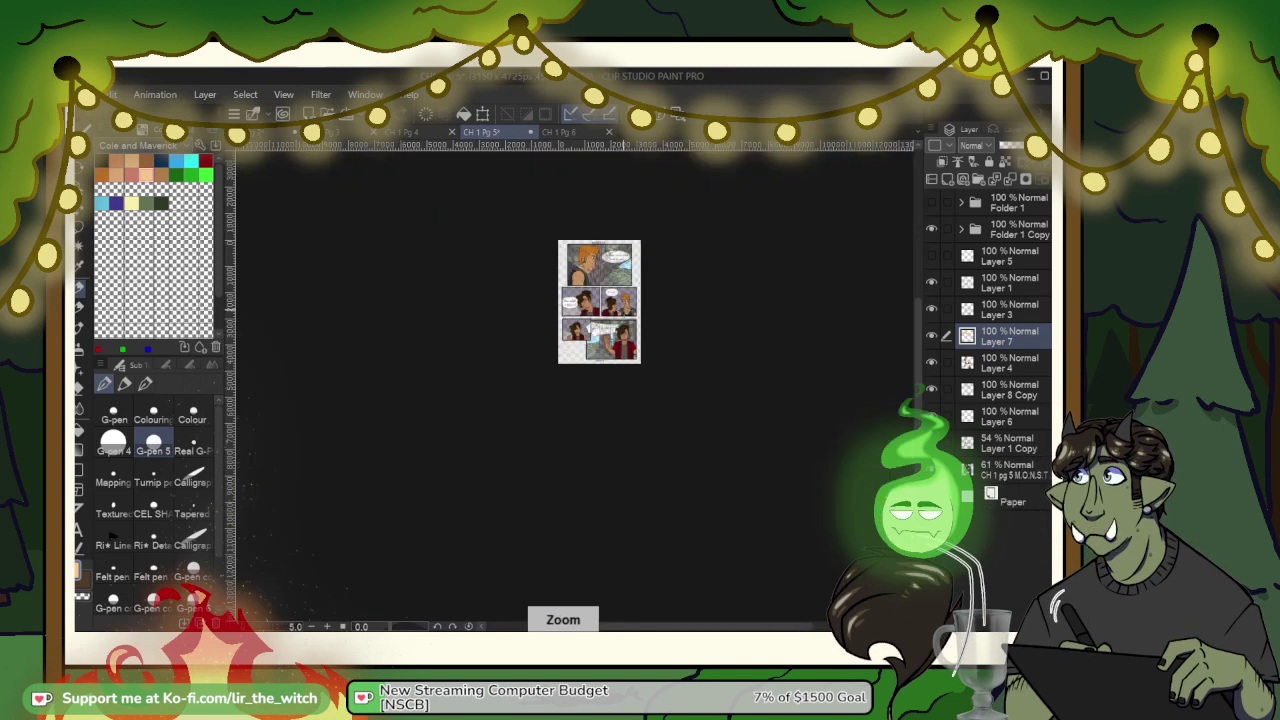
scroll(623, 311, "up", 1)
key("ctrl+plus")
key("ctrl+plus")
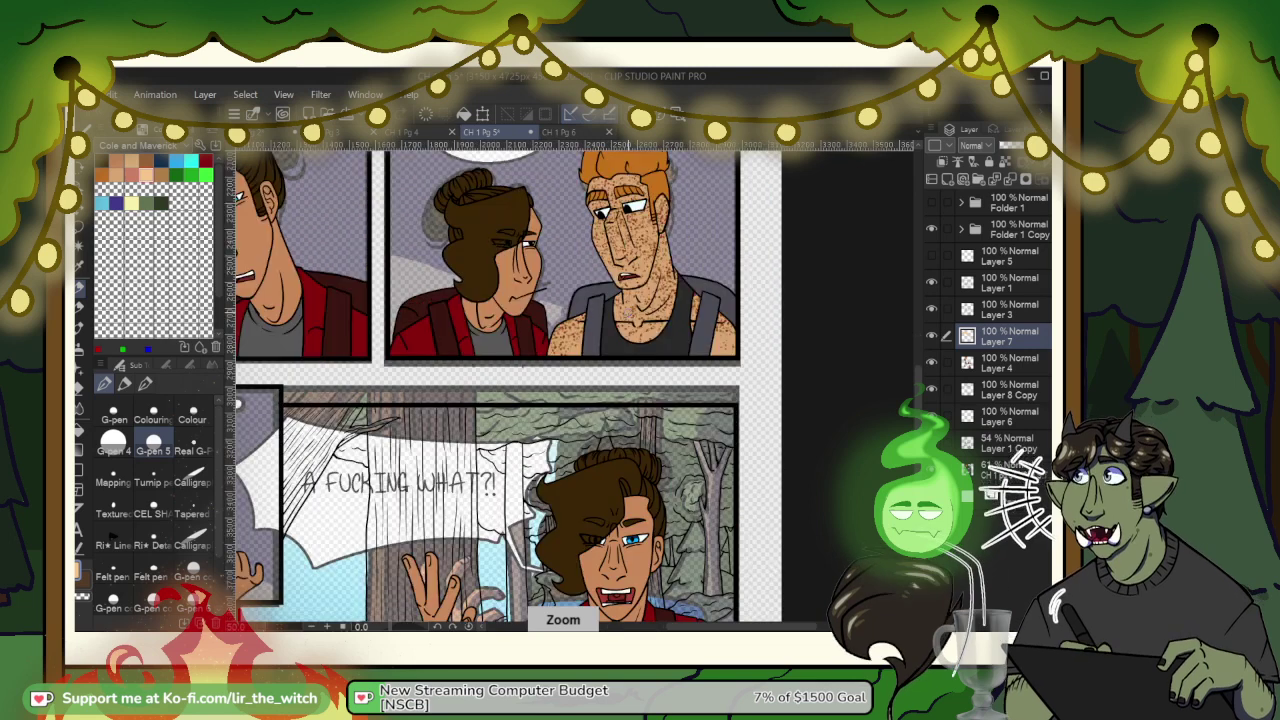
key("ctrl+plus")
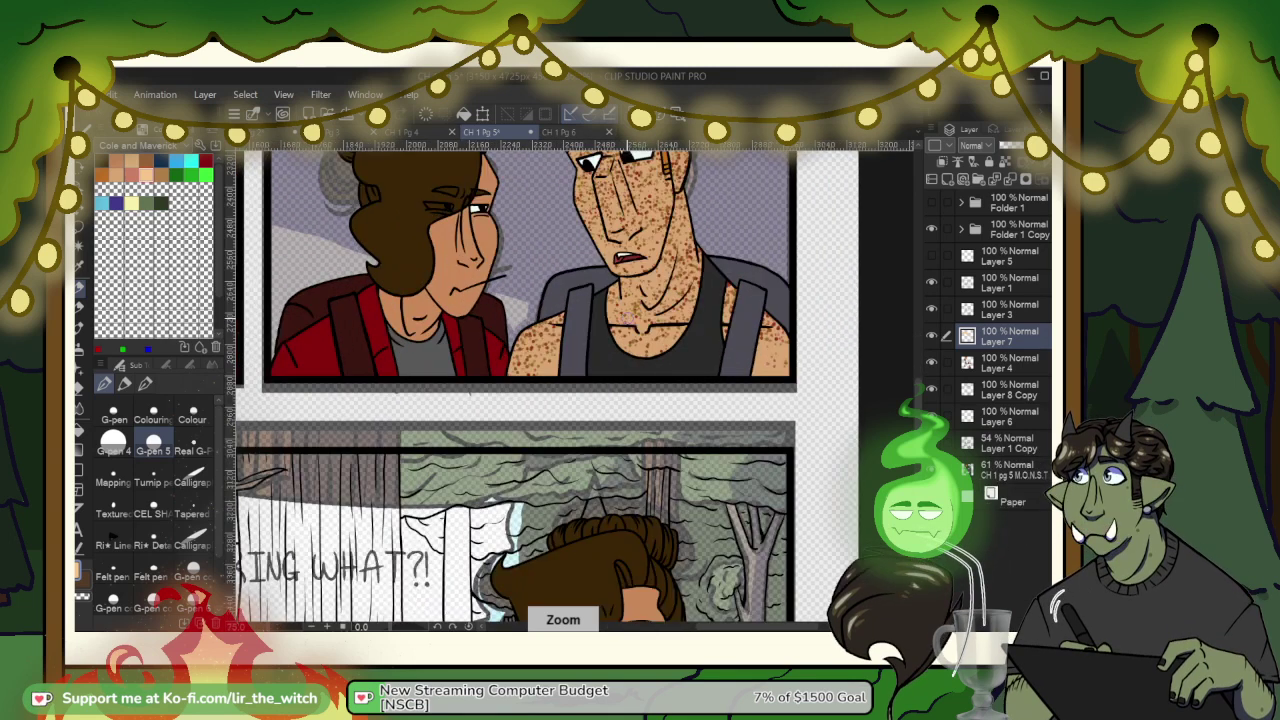
key("ctrl+plus")
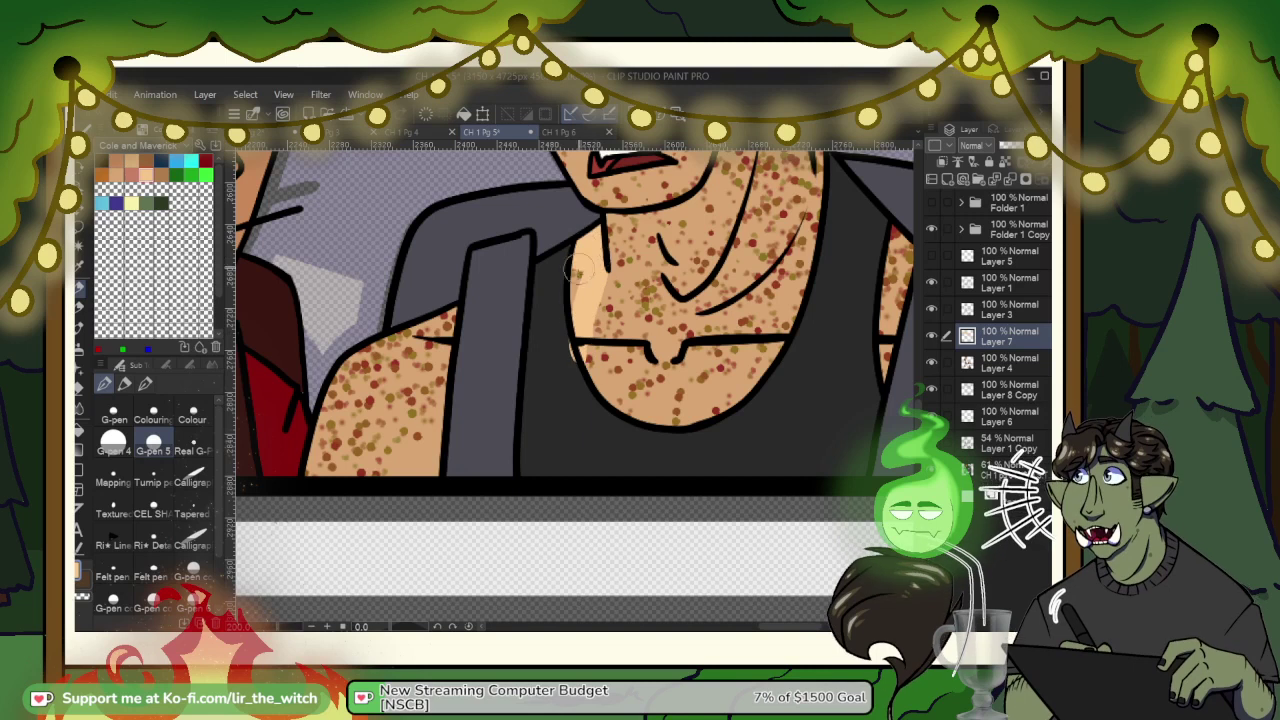
key("e")
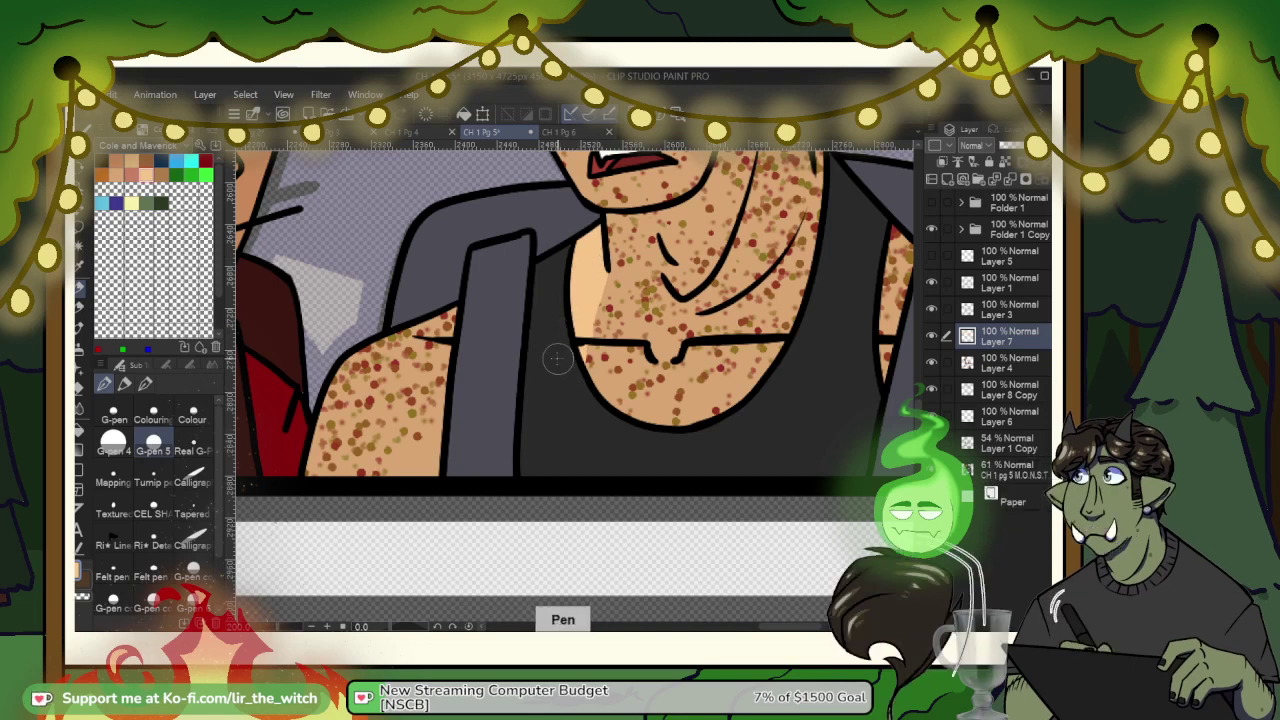
right_click(557, 360)
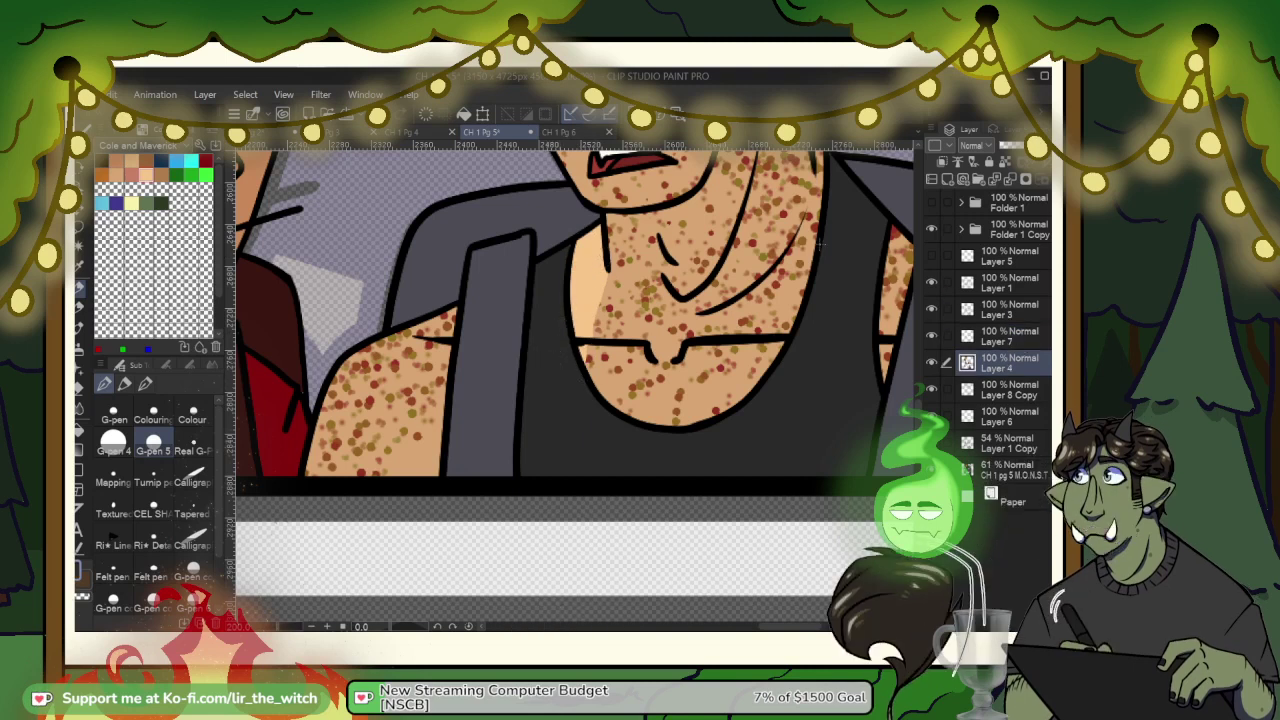
right_click(560, 250)
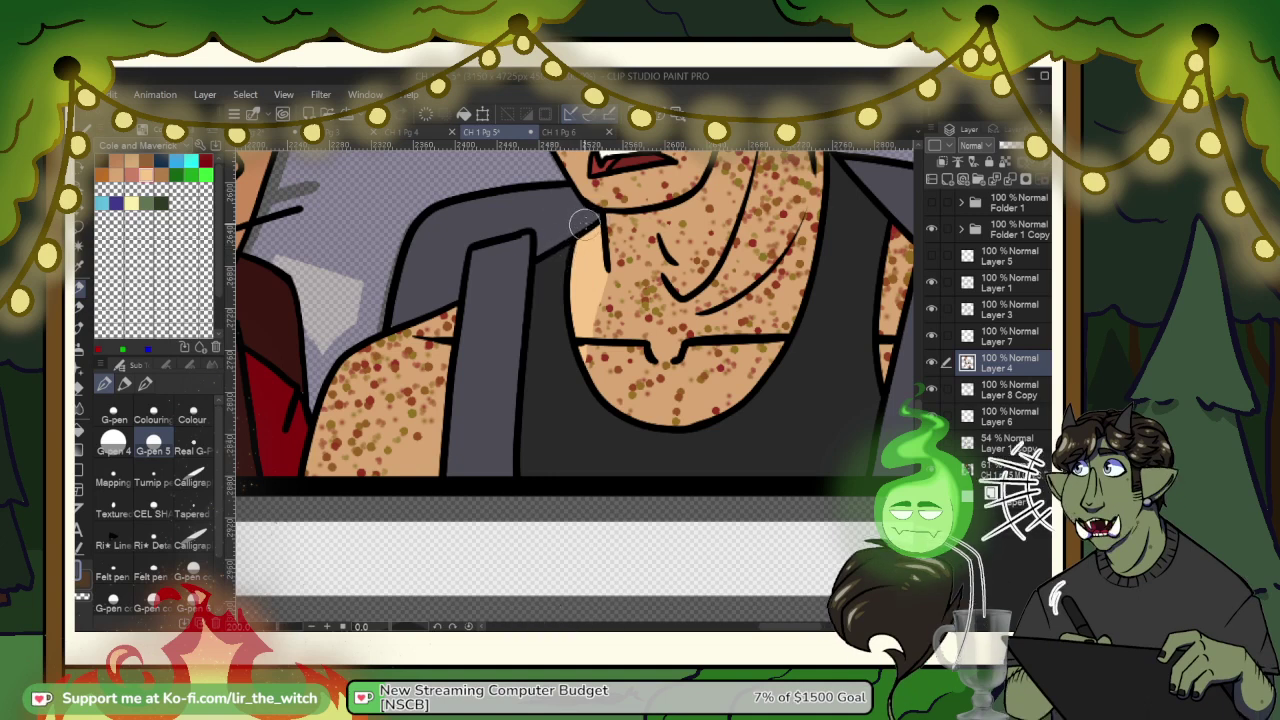
scroll(578, 232, "up", 2)
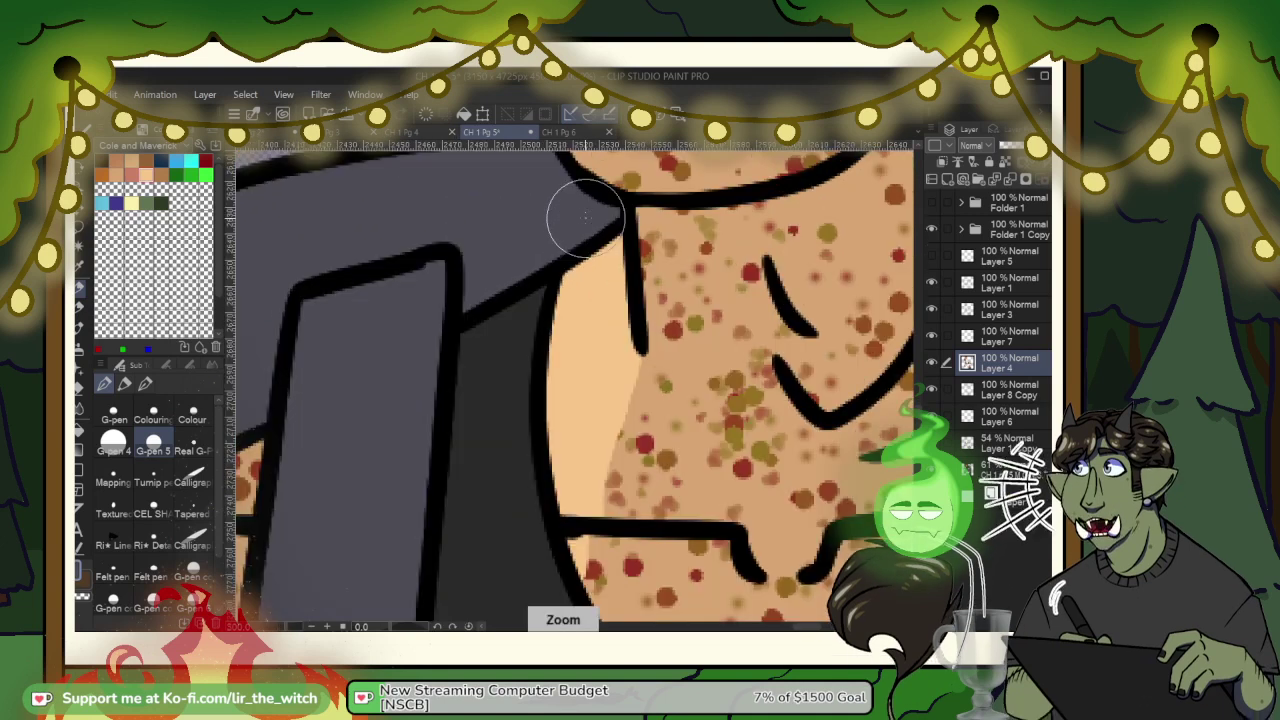
left_click(1007, 334)
key("e")
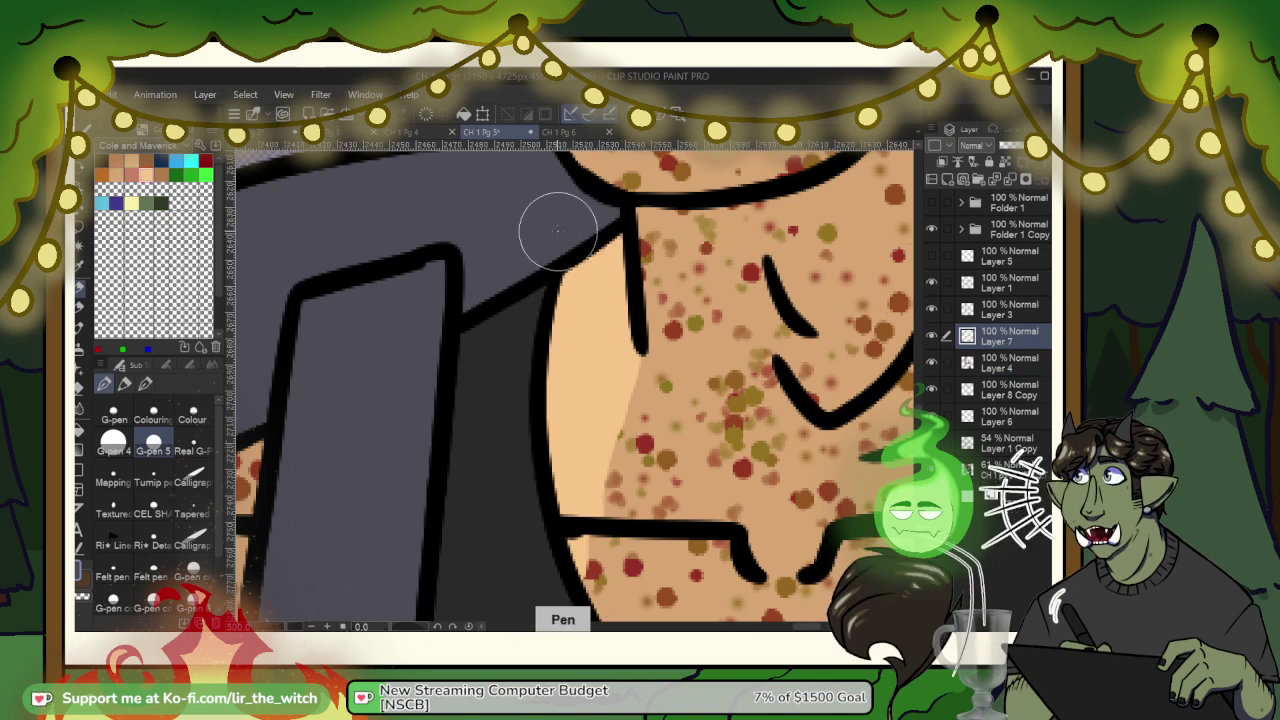
Step: Look over the CH 1 Pg 5 panels, check page 4, and examine the scars on the gripped arm on page 3
scroll(557, 230, "down", 4)
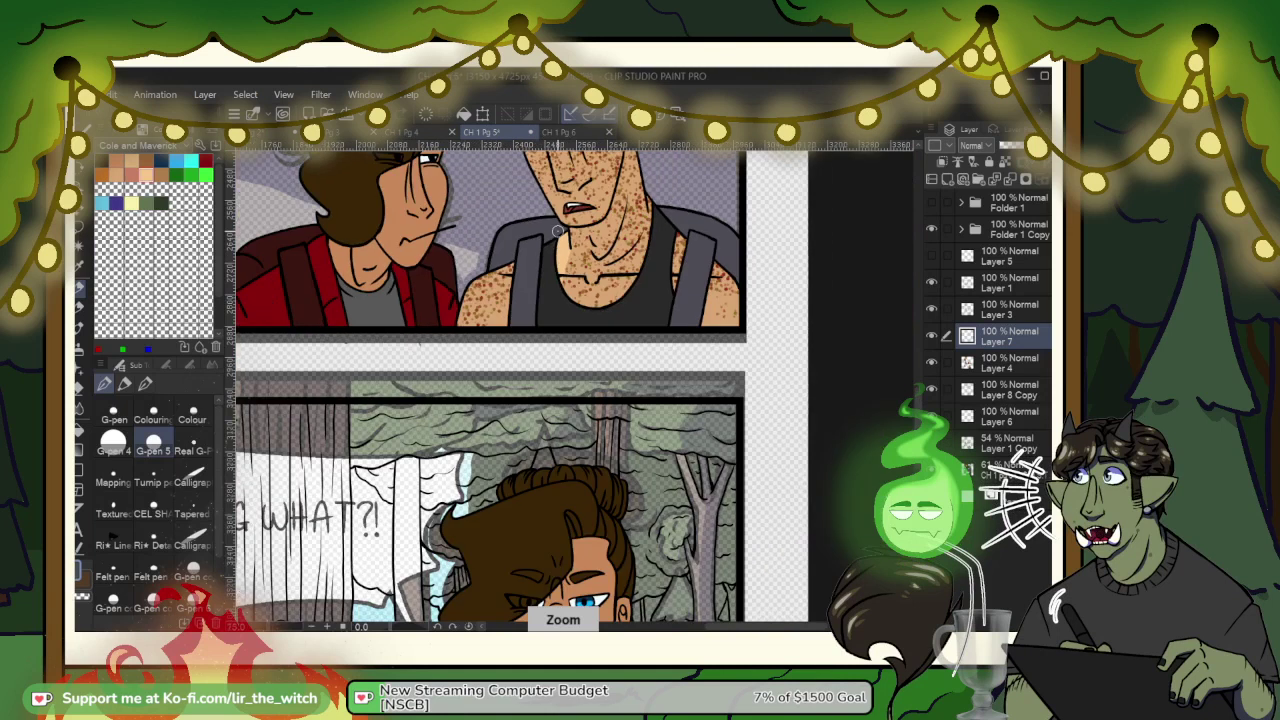
scroll(557, 230, "down", 5)
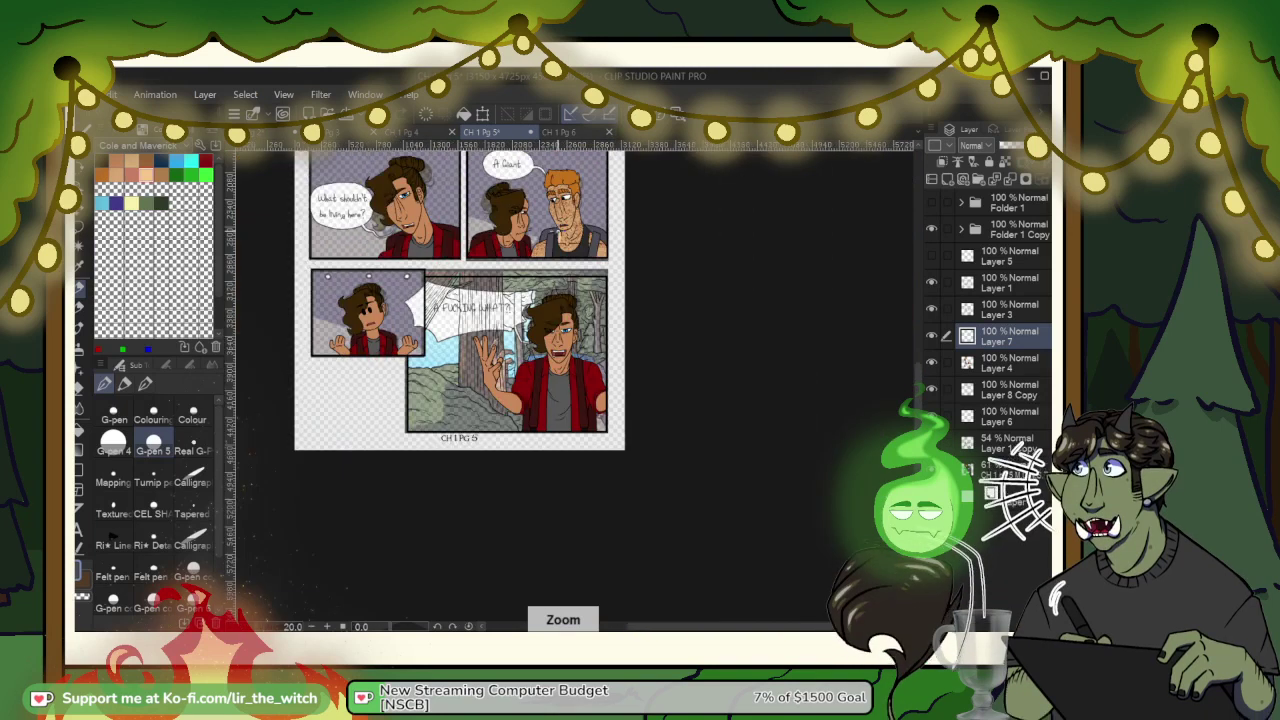
scroll(540, 222, "up", 4)
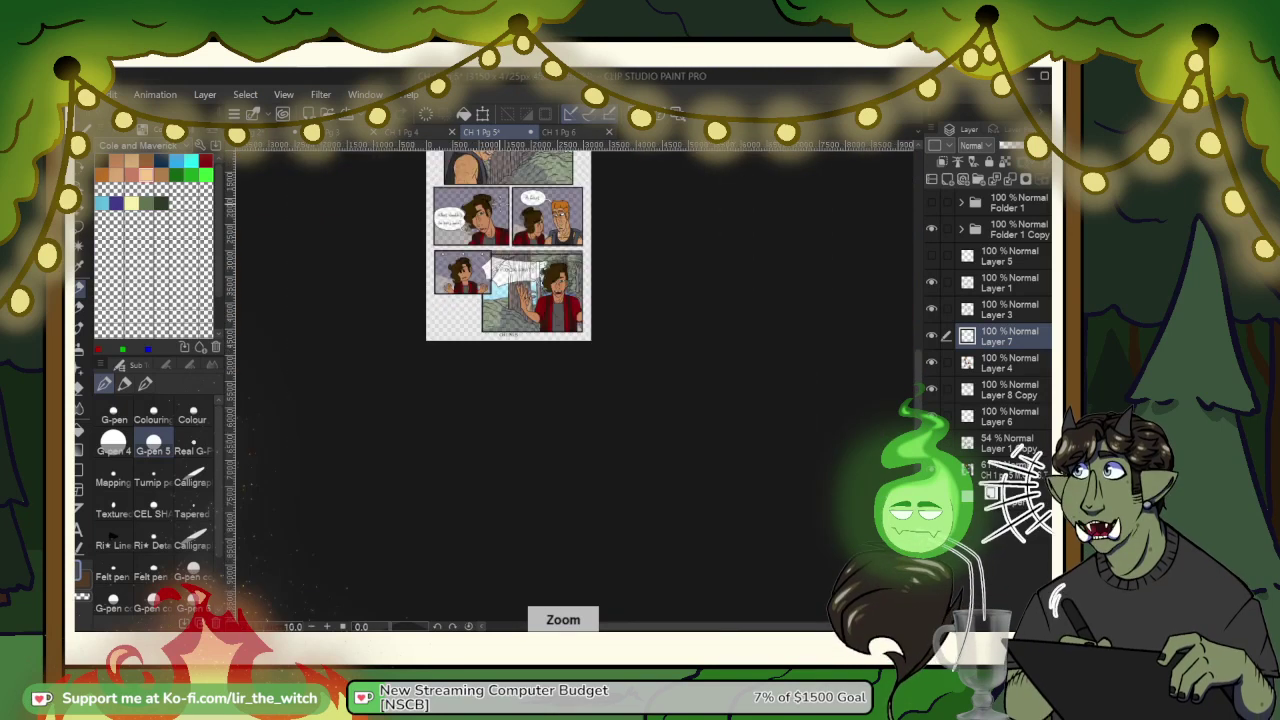
scroll(499, 200, "up", 2)
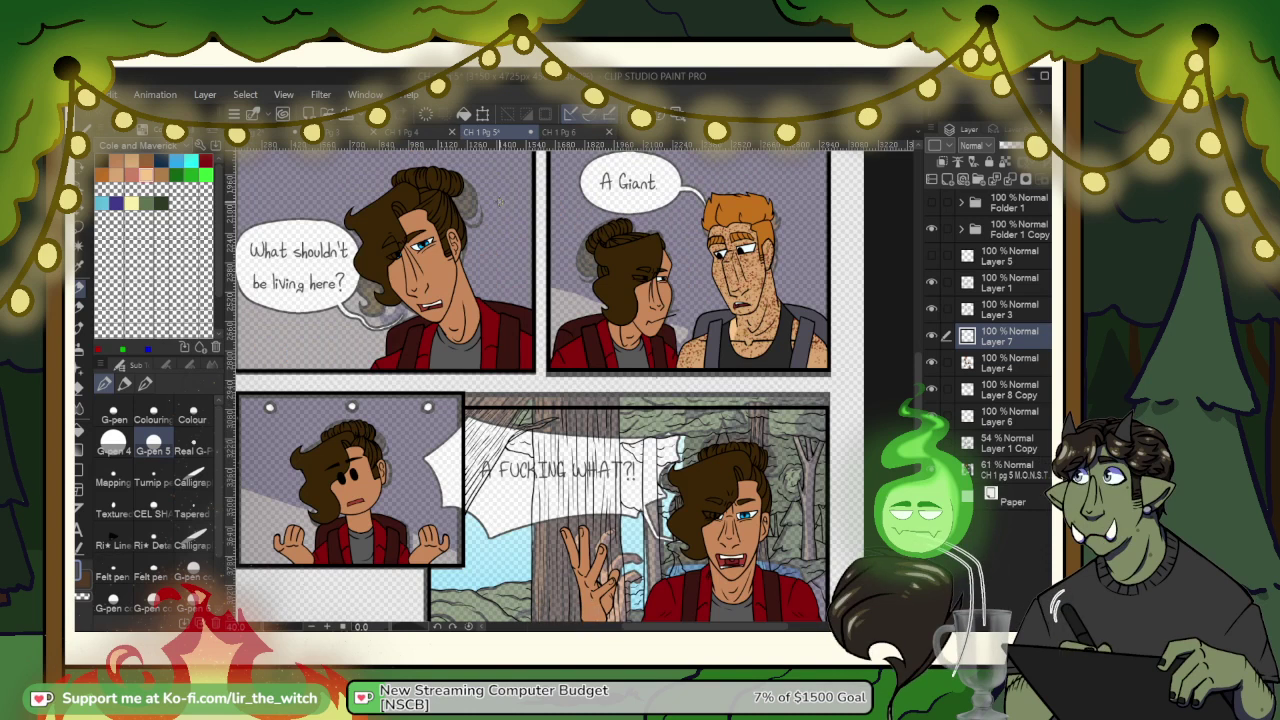
scroll(499, 200, "down", 2)
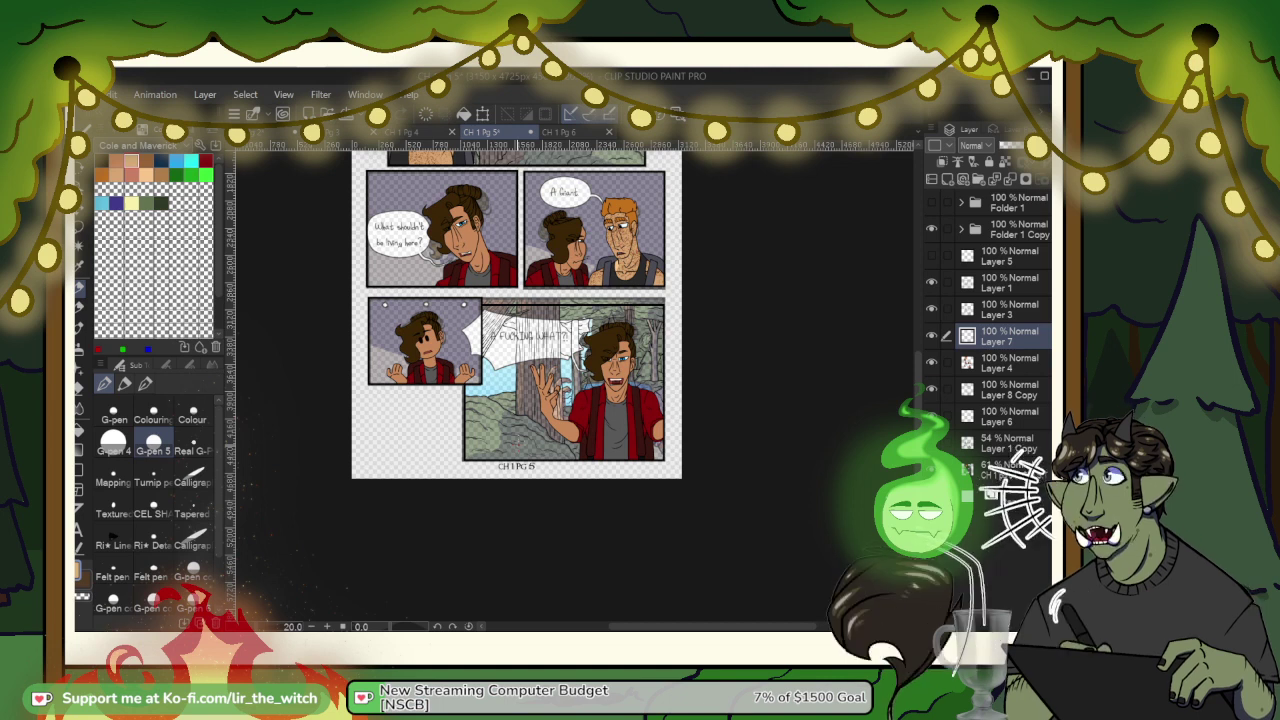
left_click(408, 133)
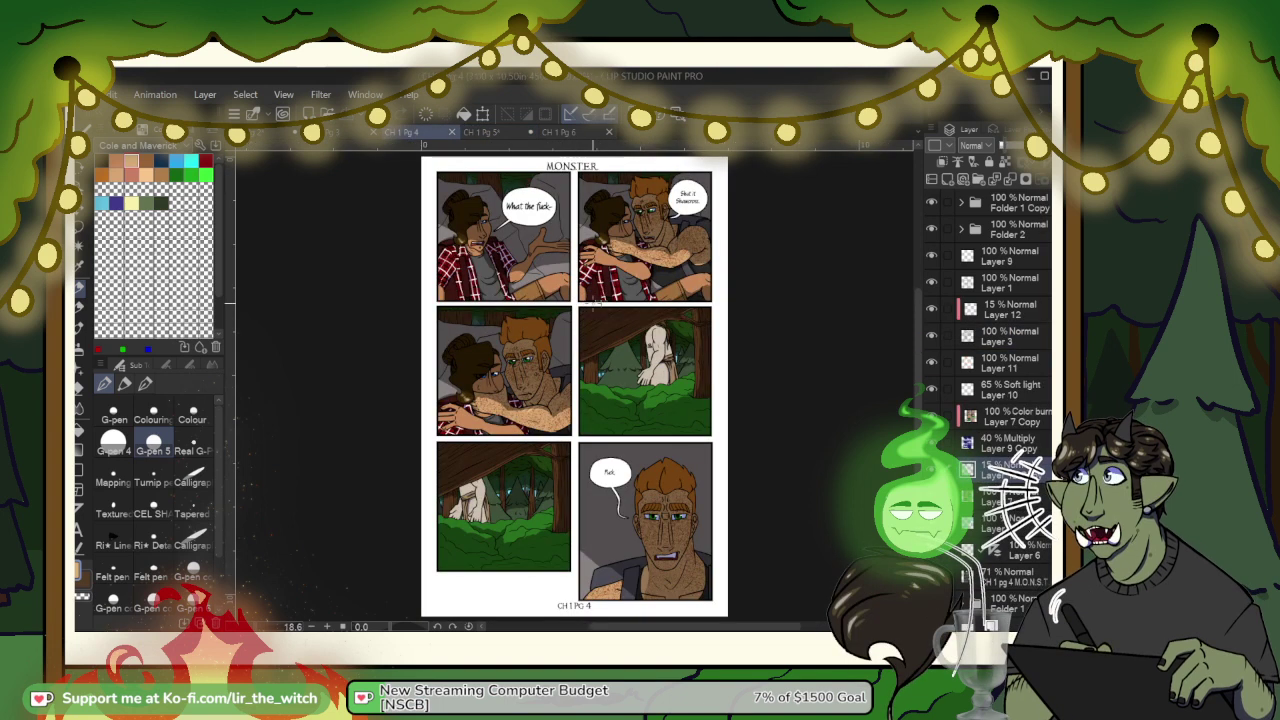
left_click(334, 136)
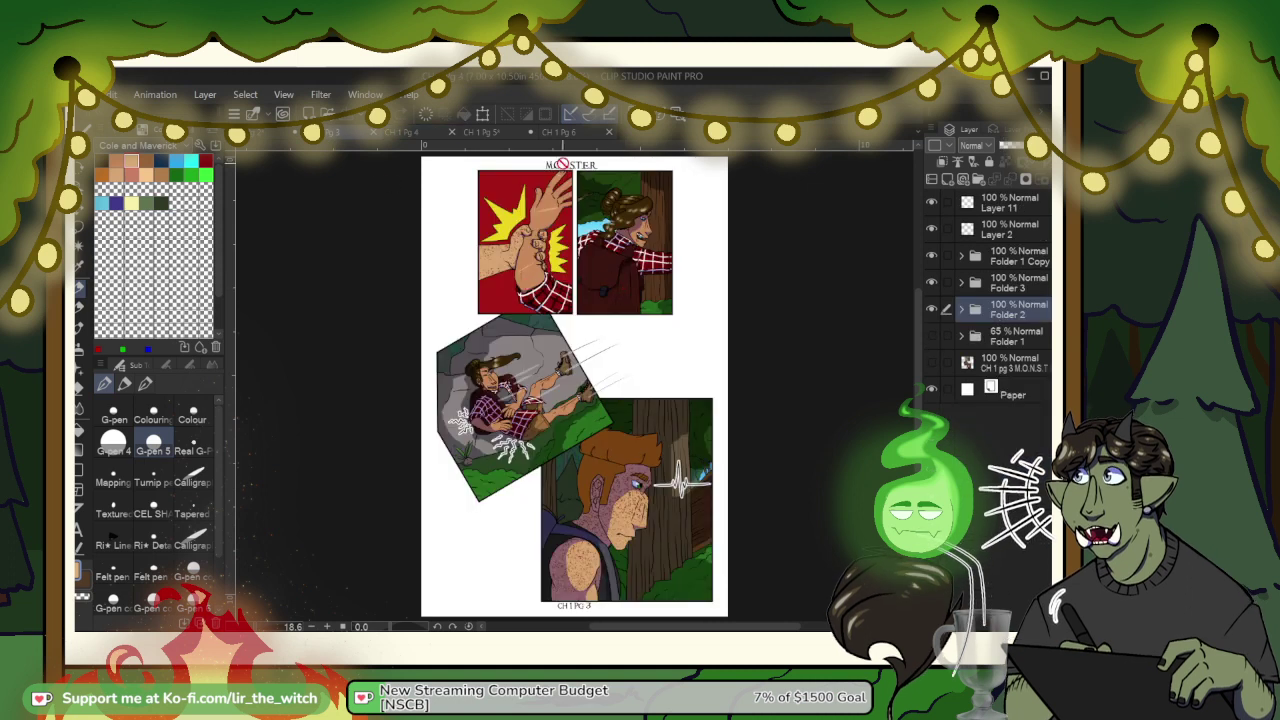
scroll(562, 163, "up", 1)
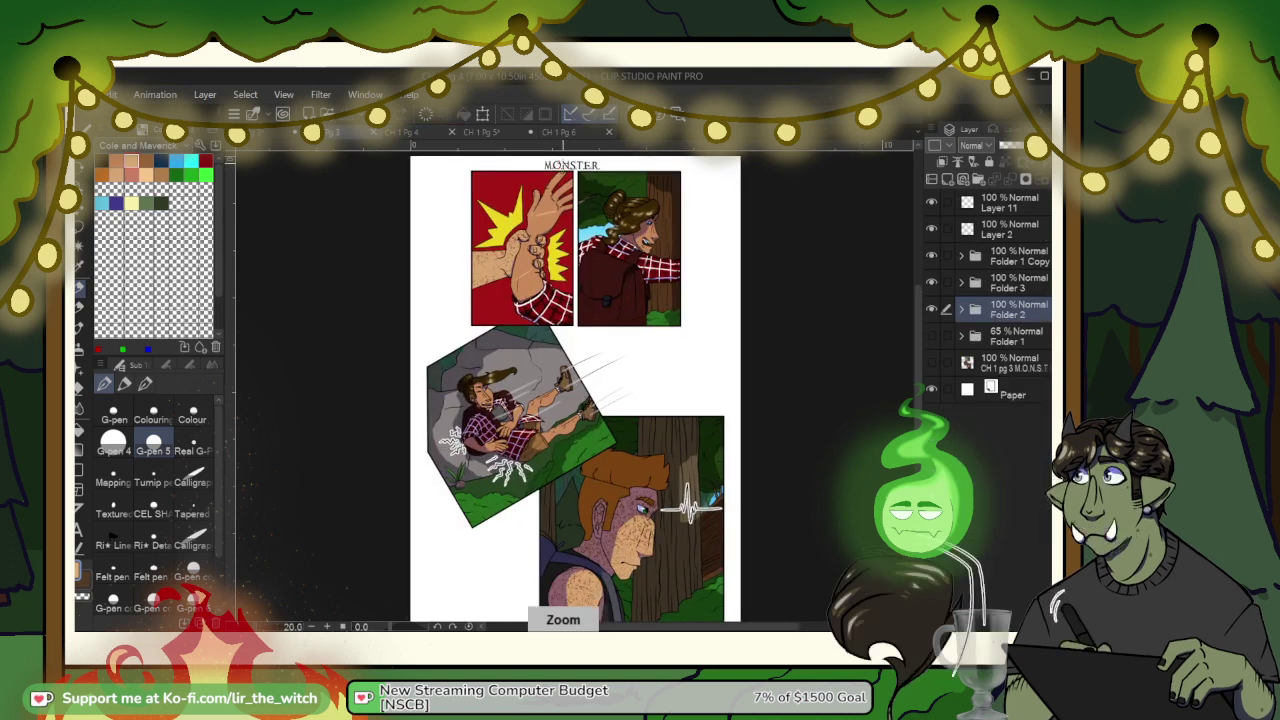
scroll(563, 164, "up", 2)
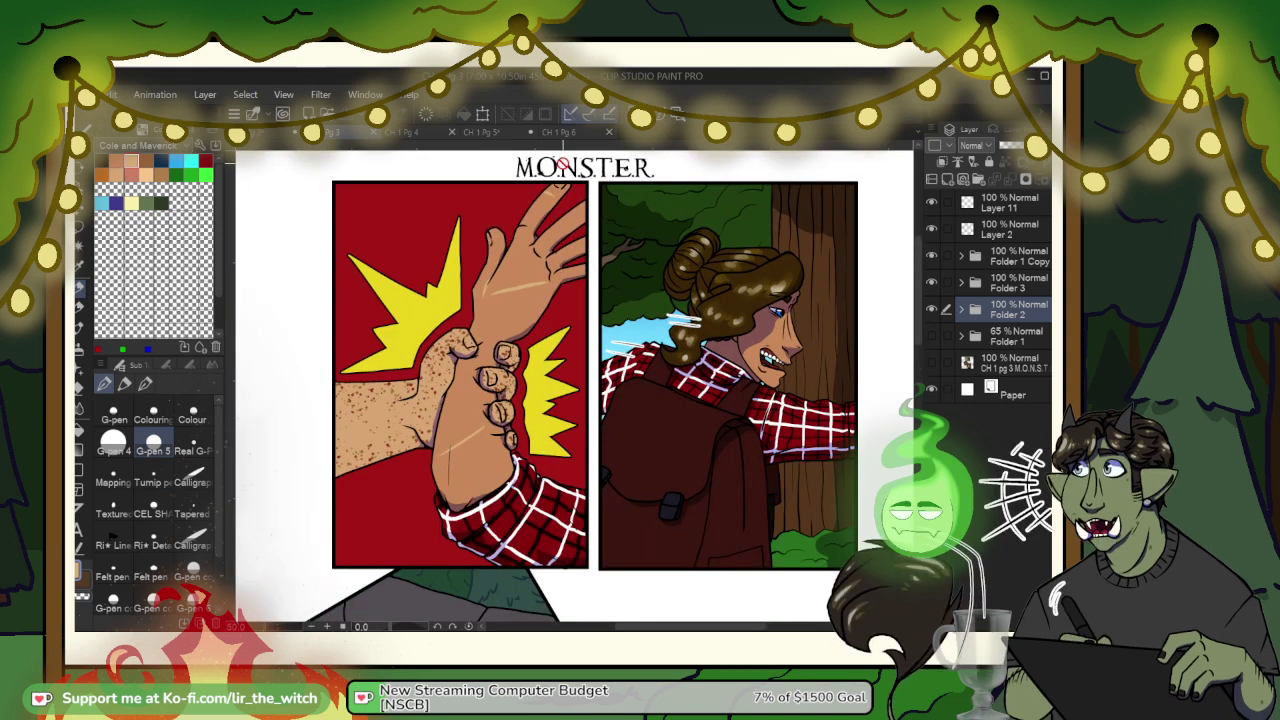
Step: Compare the raised arm in the last panel of CH 1 Pg 5 with the scarred arm on page 3
left_click(492, 136)
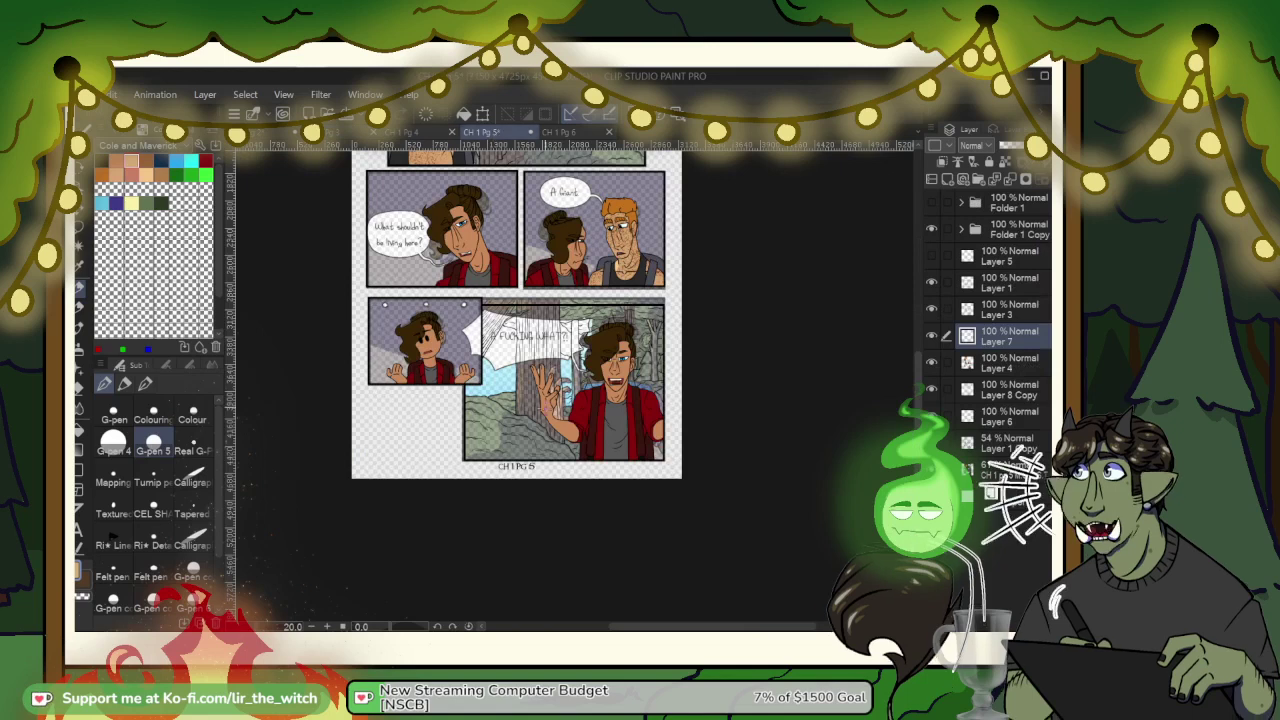
scroll(531, 392, "up", 5)
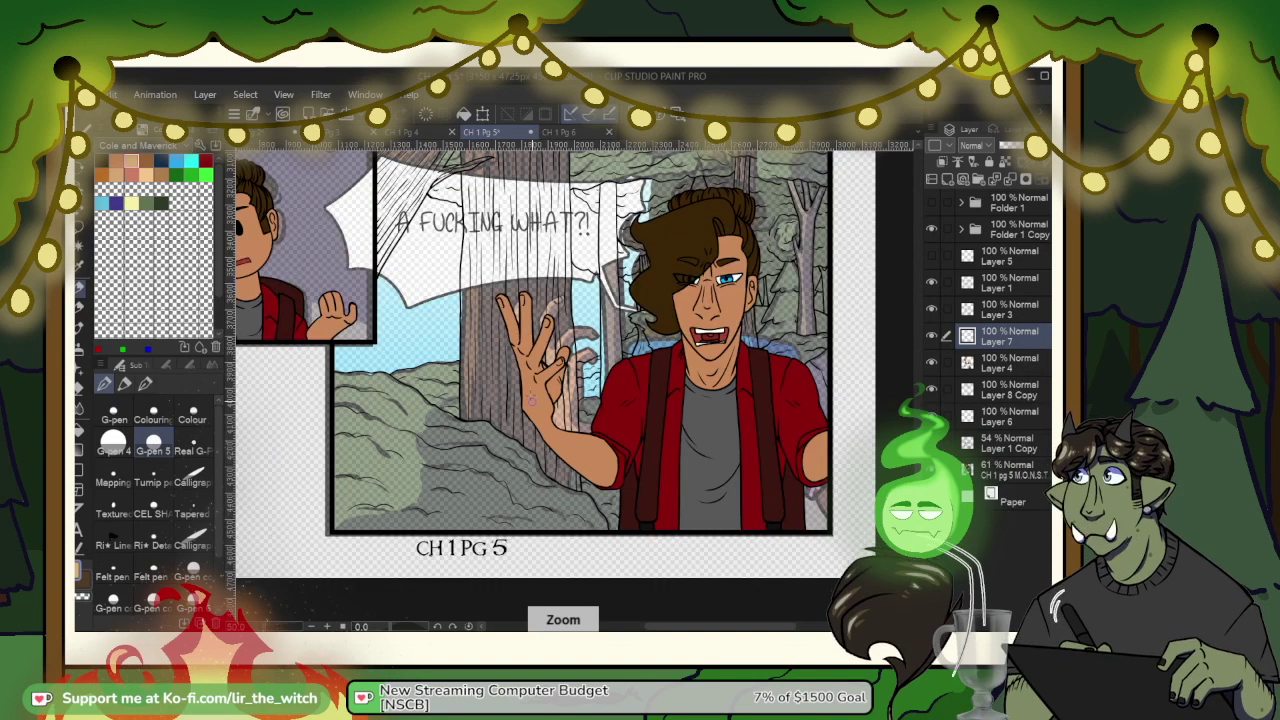
scroll(531, 393, "up", 1)
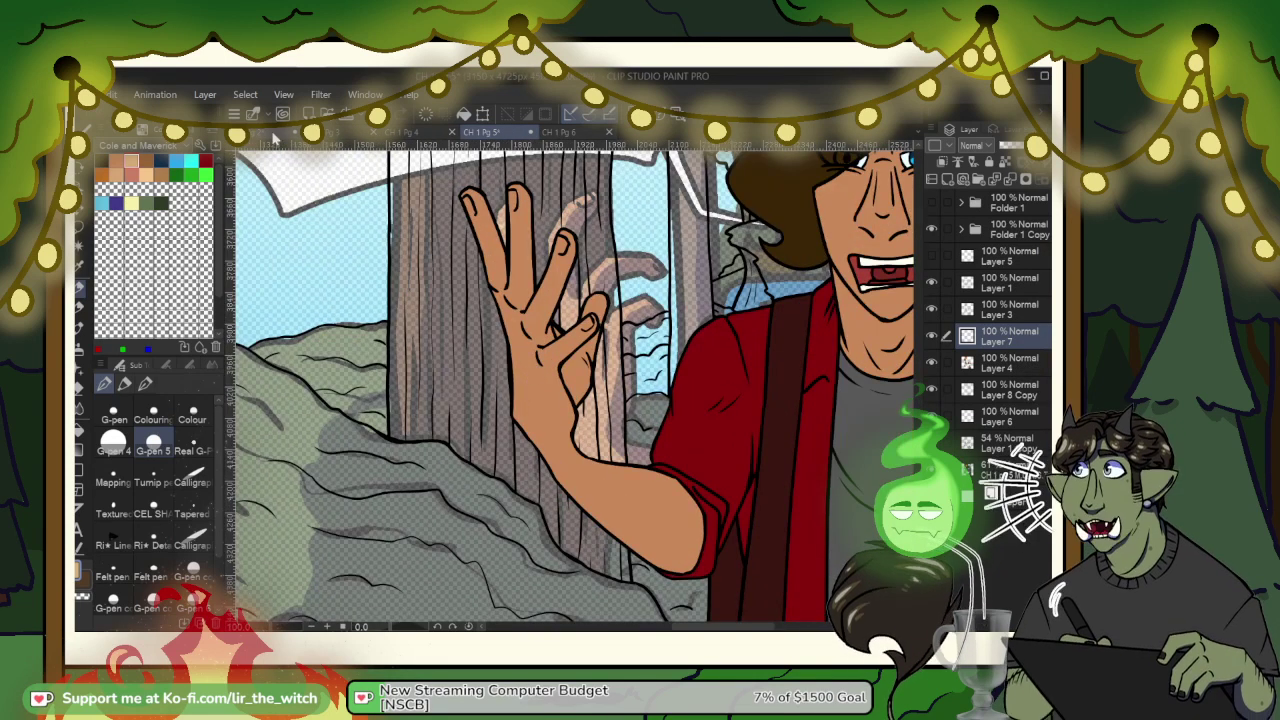
left_click(330, 135)
left_click(491, 137)
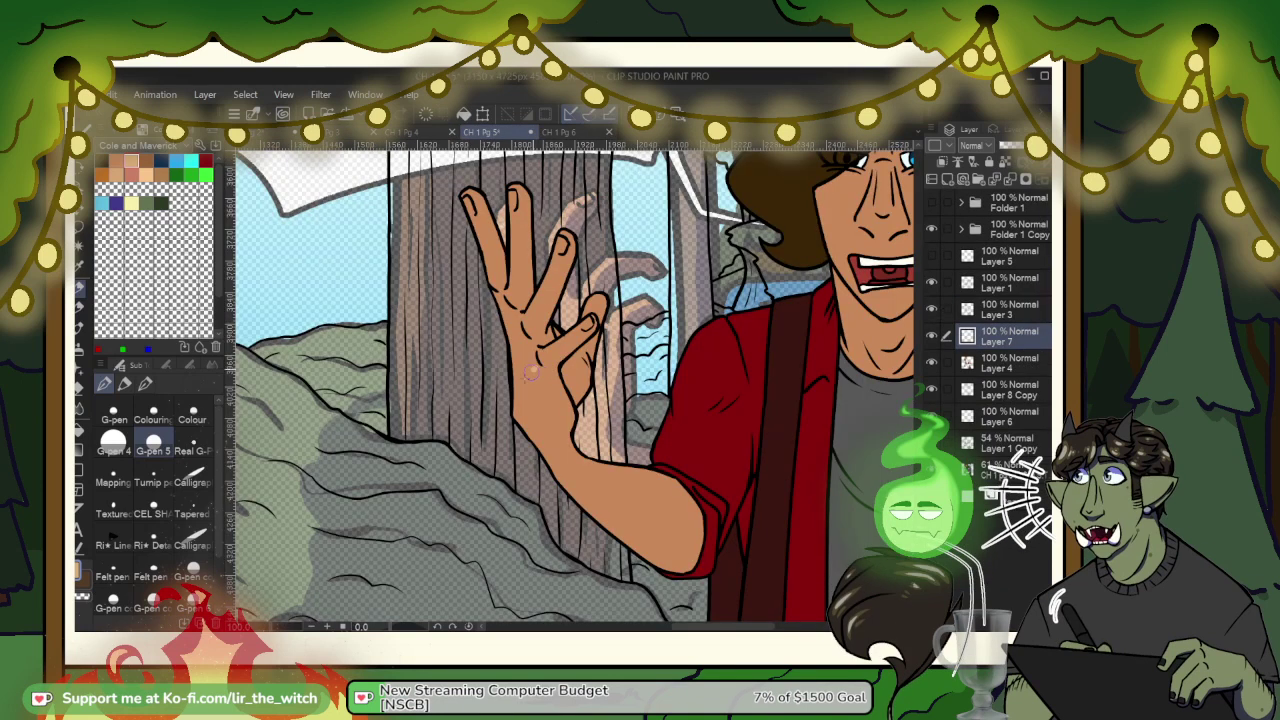
Step: Paint a thin, pale, tapered scar across the raised wrist on Layer 7 and erase the part crossing the outline
scroll(531, 371, "up", 2)
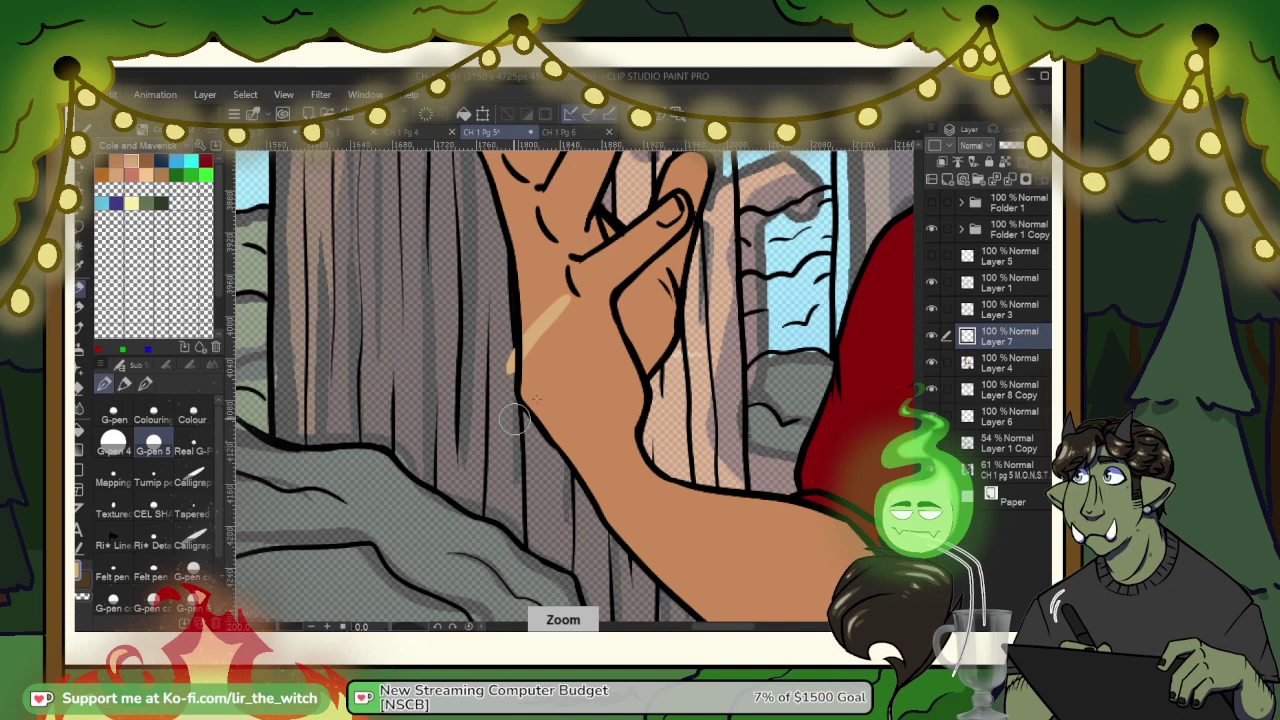
scroll(513, 418, "up", 2)
key("ctrl+z")
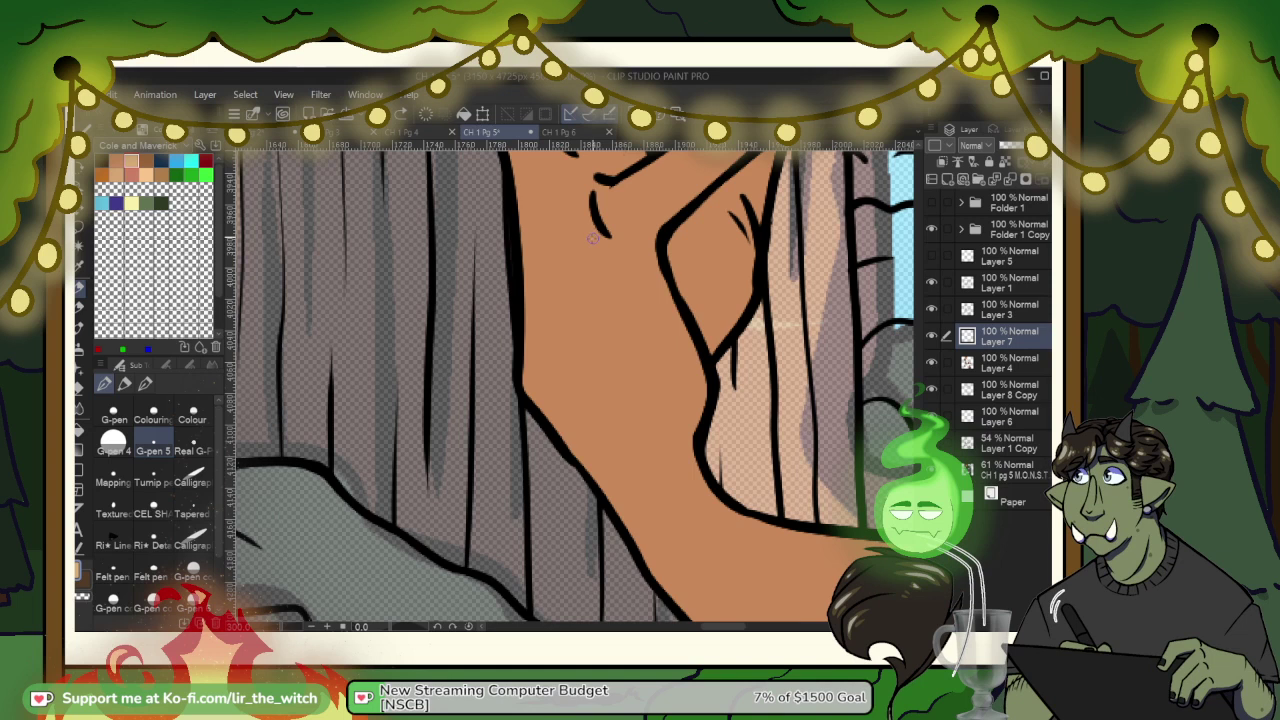
left_click_drag(512, 343, 586, 240)
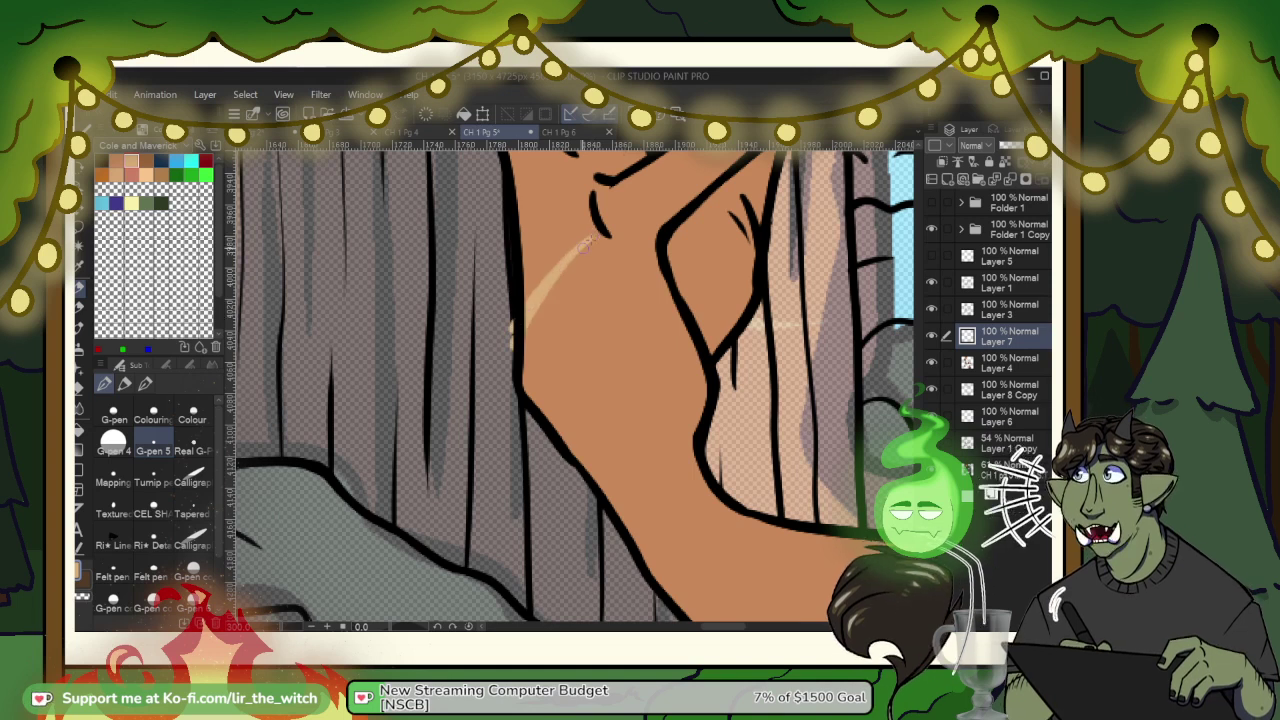
key("e")
left_click_drag(509, 309, 509, 363)
key("space")
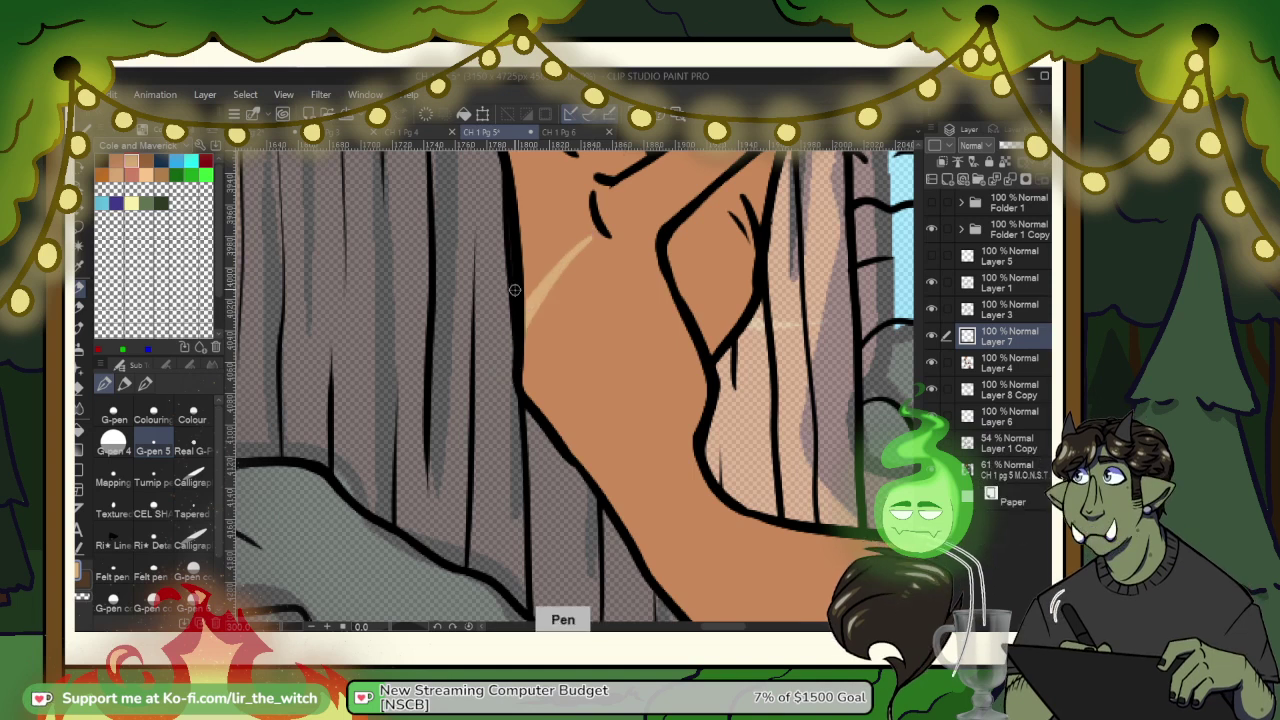
Step: Try to erase the thickened line along the outer edge of the wrist on Layer 3
right_click(515, 292)
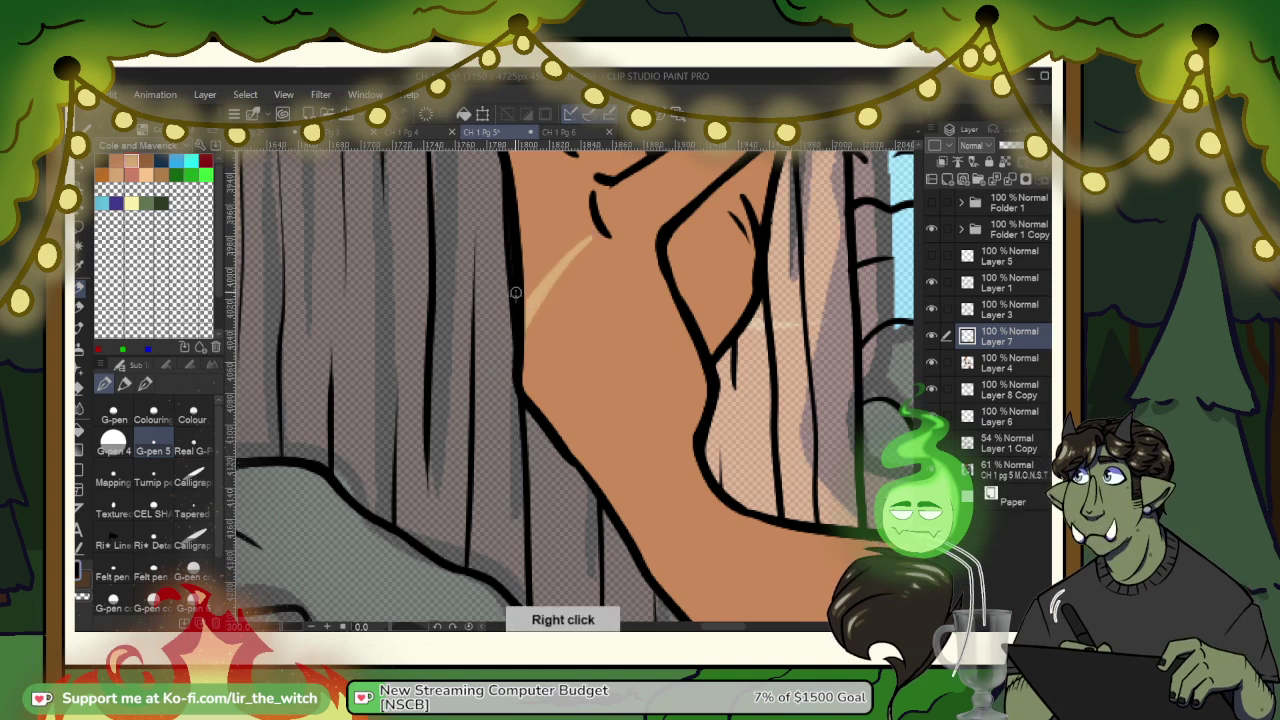
left_click(1010, 314)
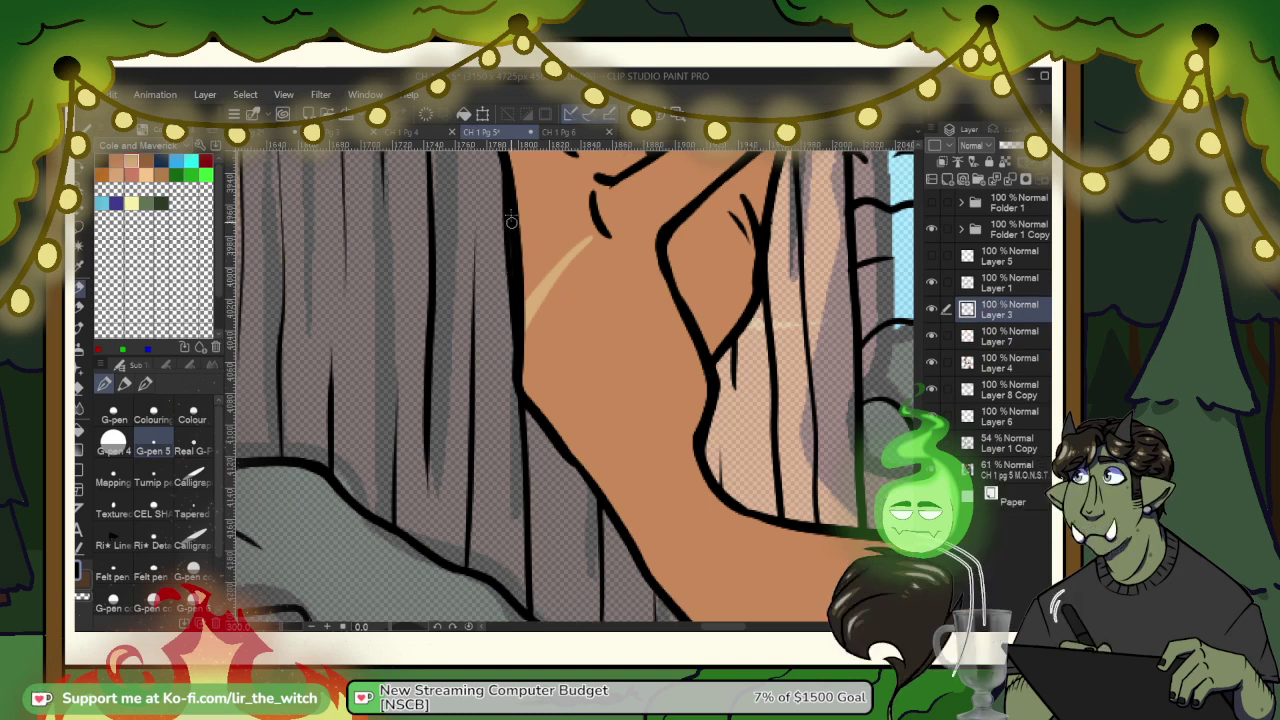
key("e")
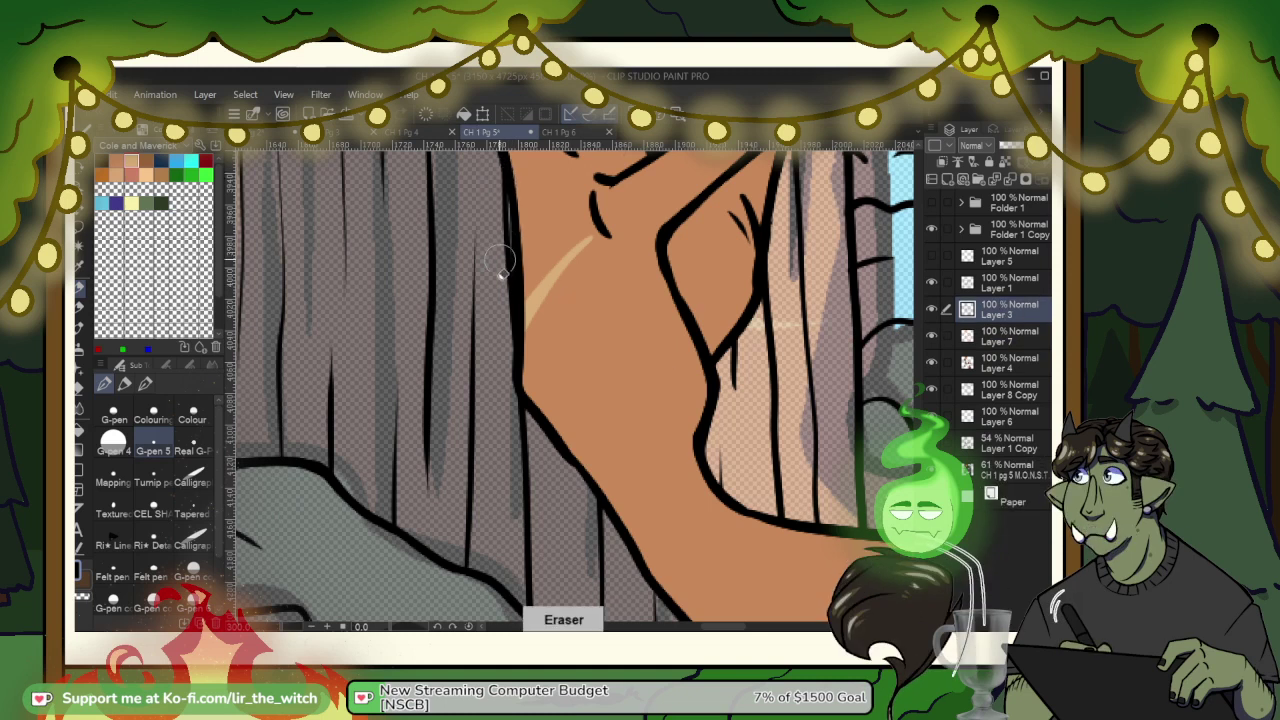
left_click_drag(499, 180, 509, 312)
left_click_drag(508, 178, 538, 393)
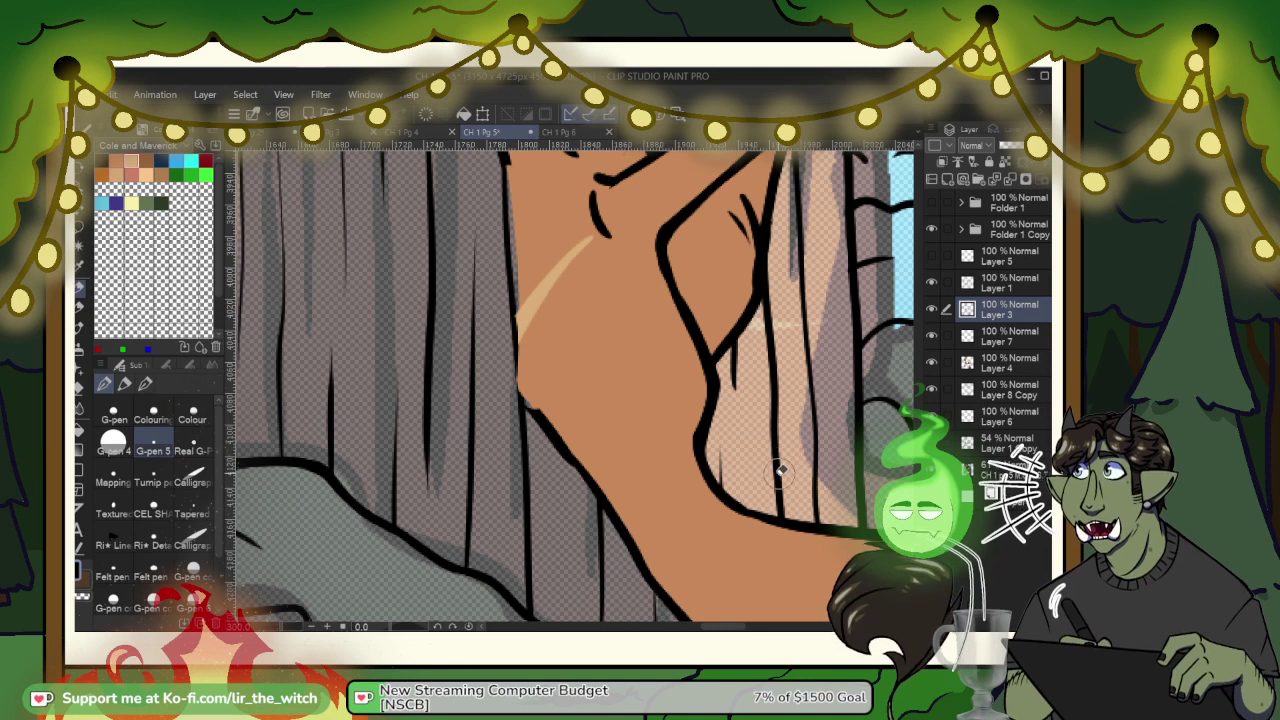
key("ctrl+z")
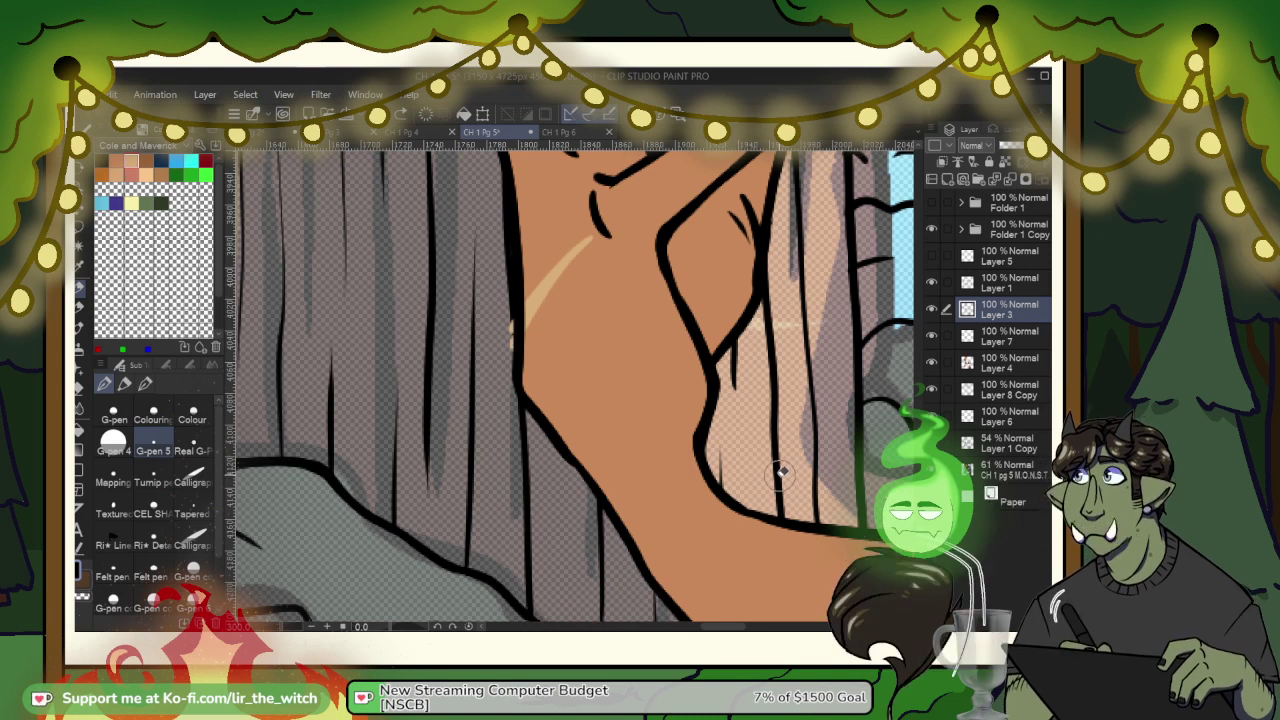
key("ctrl+y")
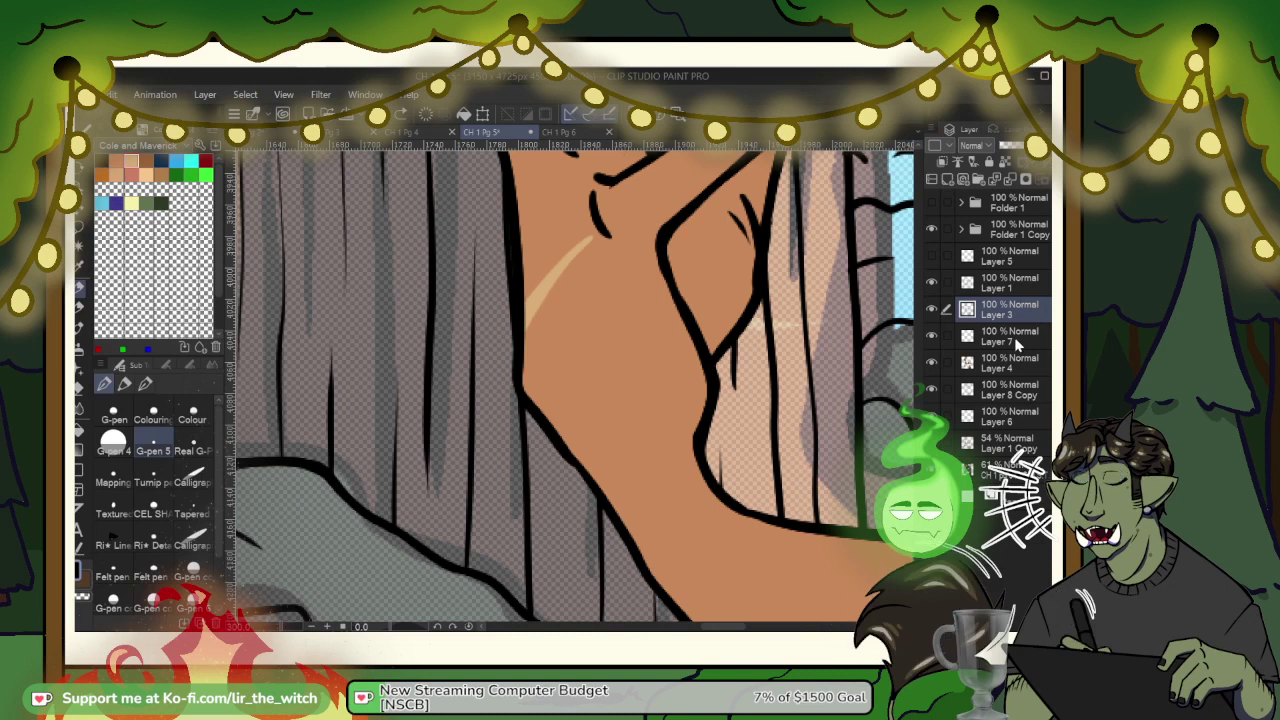
Step: Hide the background colours and sketch, and toggle Layer 8 Copy to identify the background line art
left_click(971, 450)
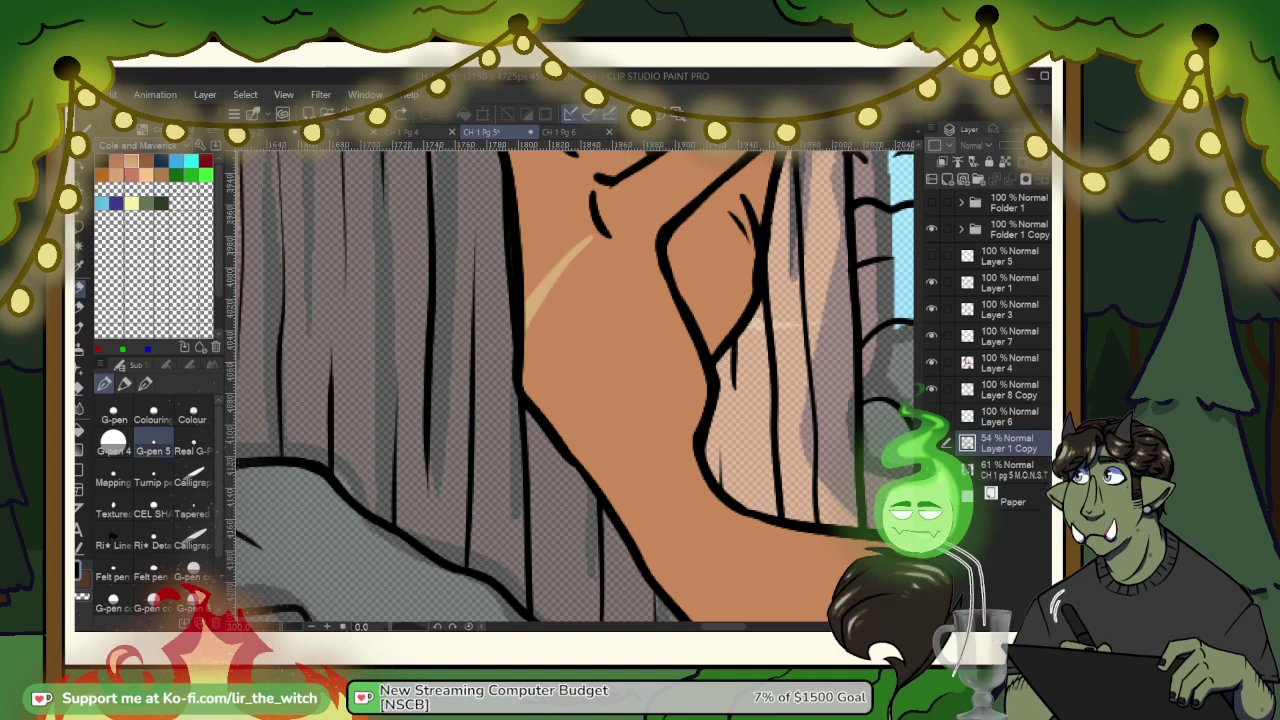
left_click(932, 389)
left_click(932, 389)
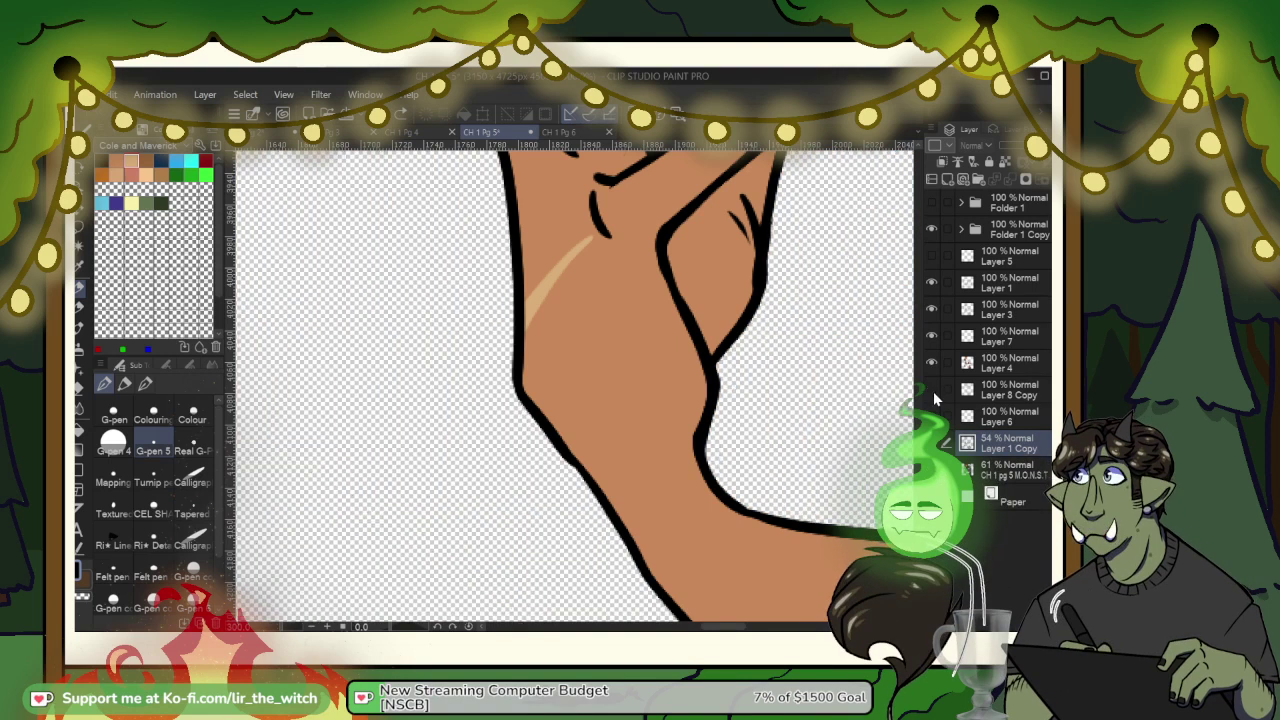
left_click(932, 389)
Step: Erase the tree bark line that overlaps the outer wrist outline on Layer 8 Copy
left_click(1005, 390)
key("p")
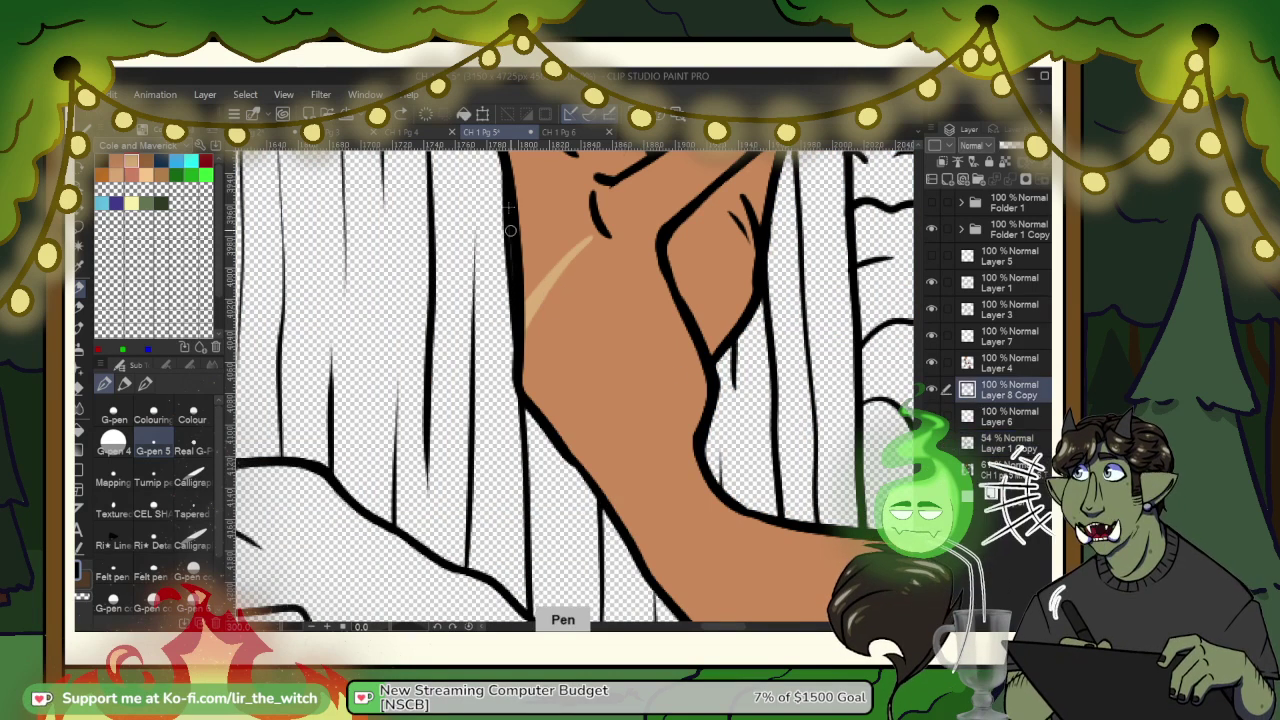
key("e")
left_click_drag(498, 158, 507, 263)
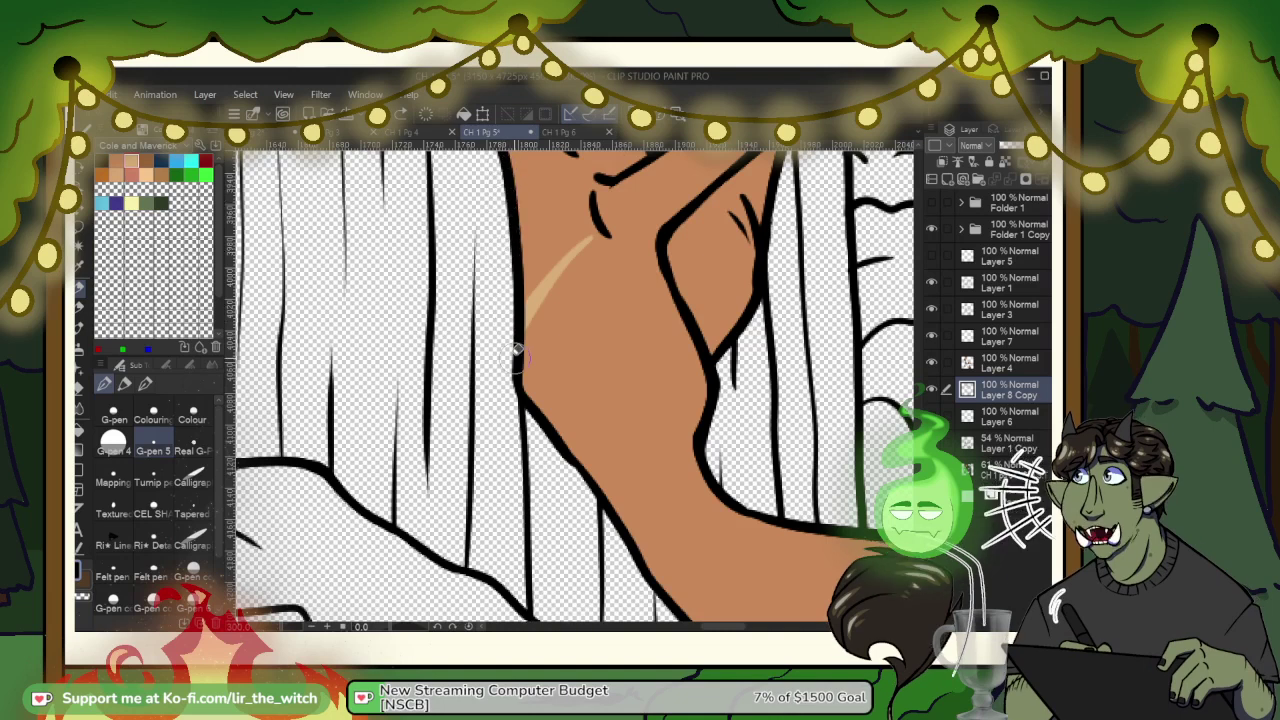
key("p")
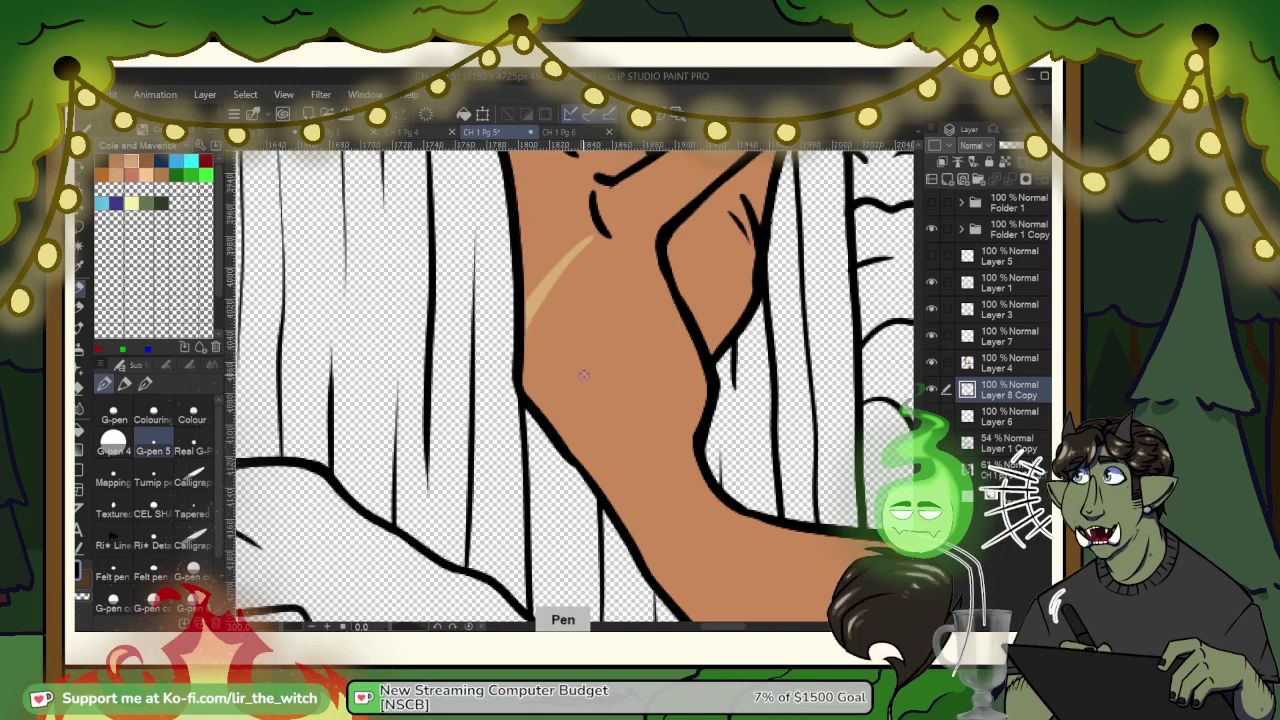
key("/")
scroll(577, 372, "down", 3)
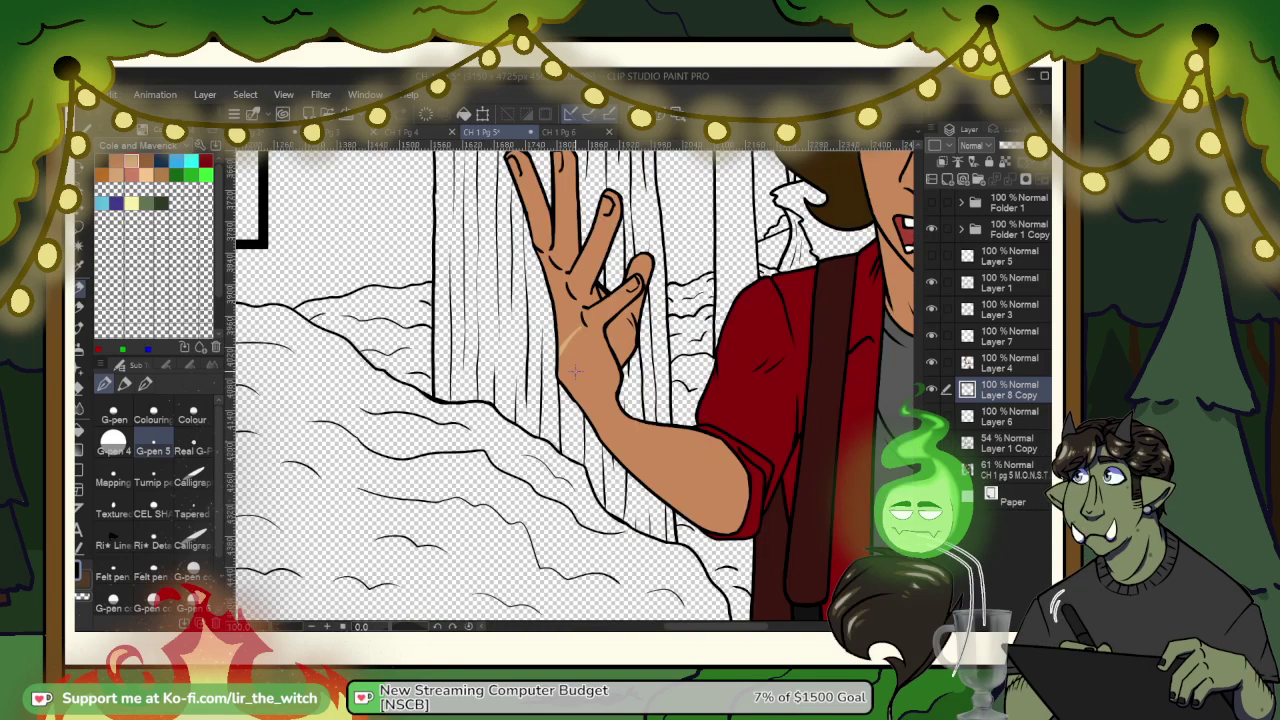
Step: Select Layer 7 and erase the pale scar across the raised wrist
left_click(1006, 340)
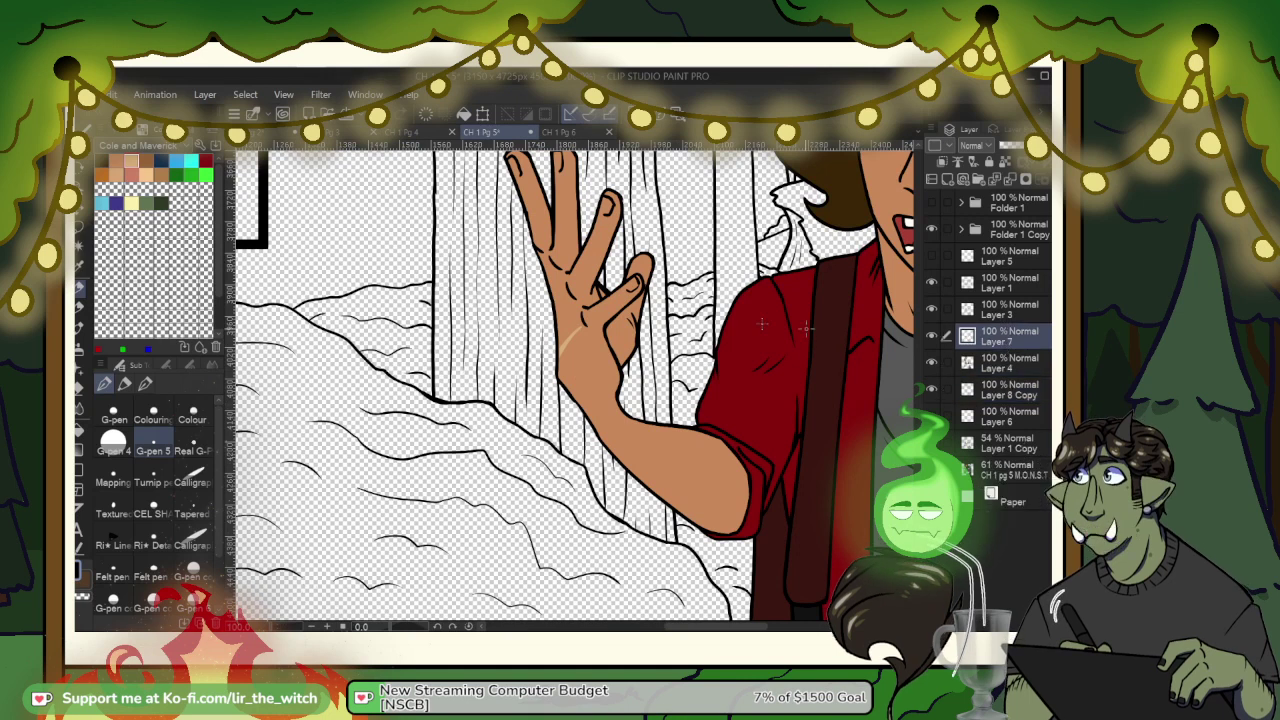
scroll(565, 336, "up", 3)
key("e")
key("p")
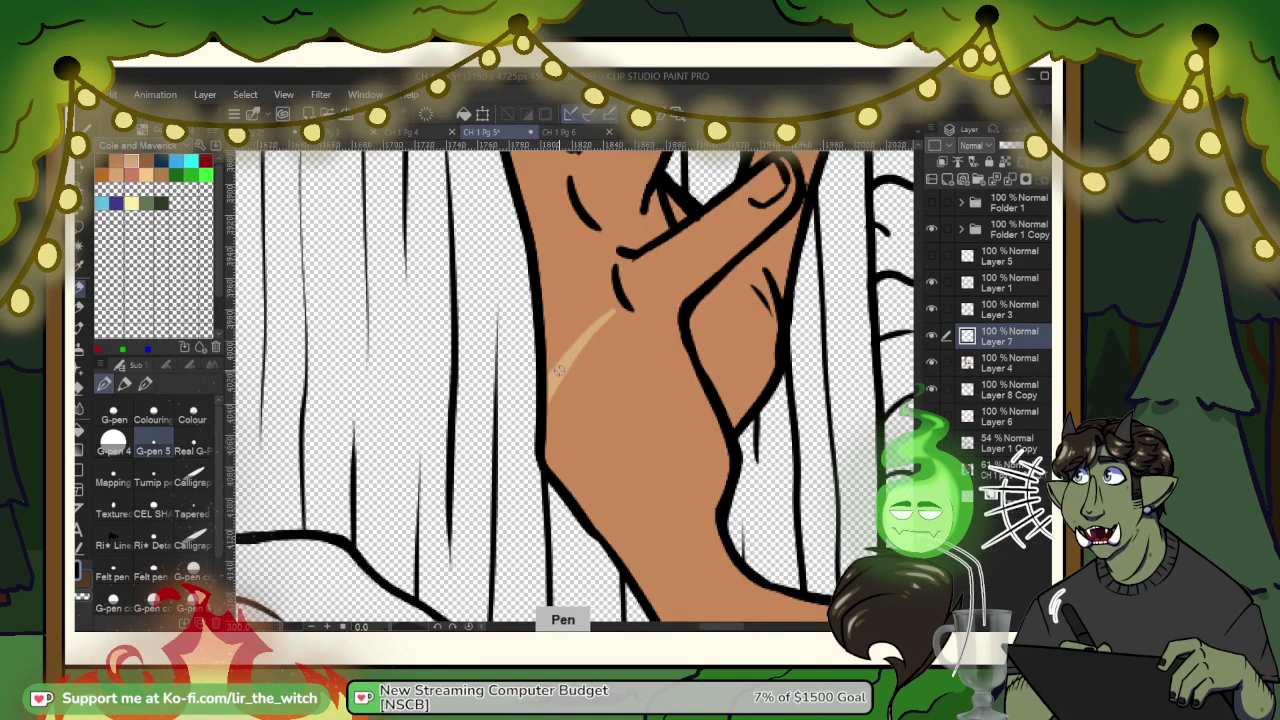
right_click(559, 371)
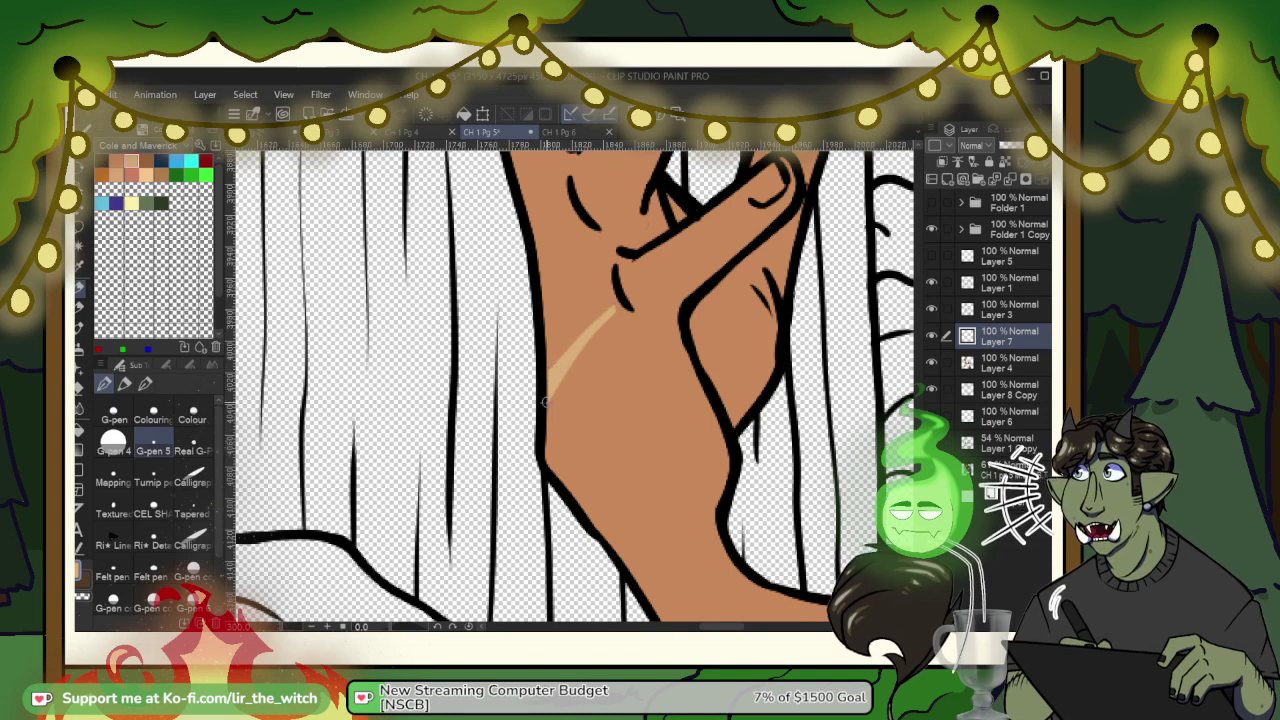
key("e")
left_click_drag(610, 318, 548, 392)
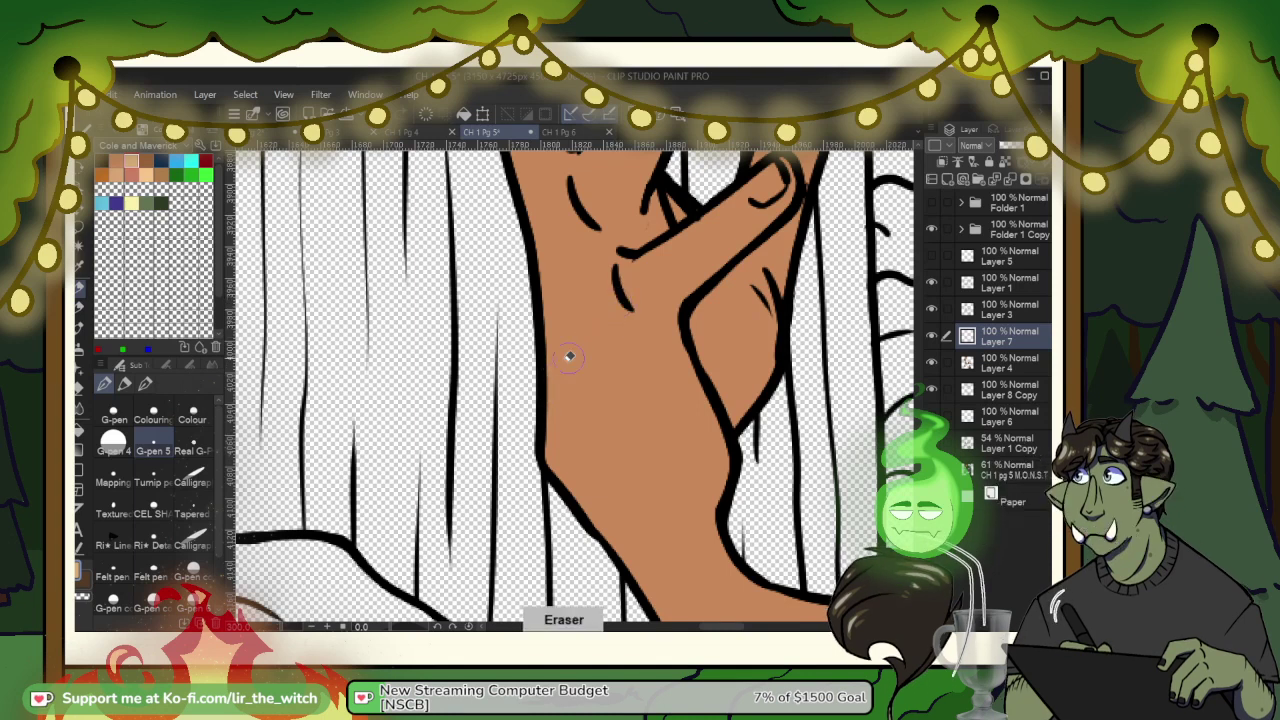
Step: Repaint the wrist scar as a thinner pale diagonal stroke and erase the part extending past the arm outline
key("p")
left_click_drag(605, 313, 515, 433)
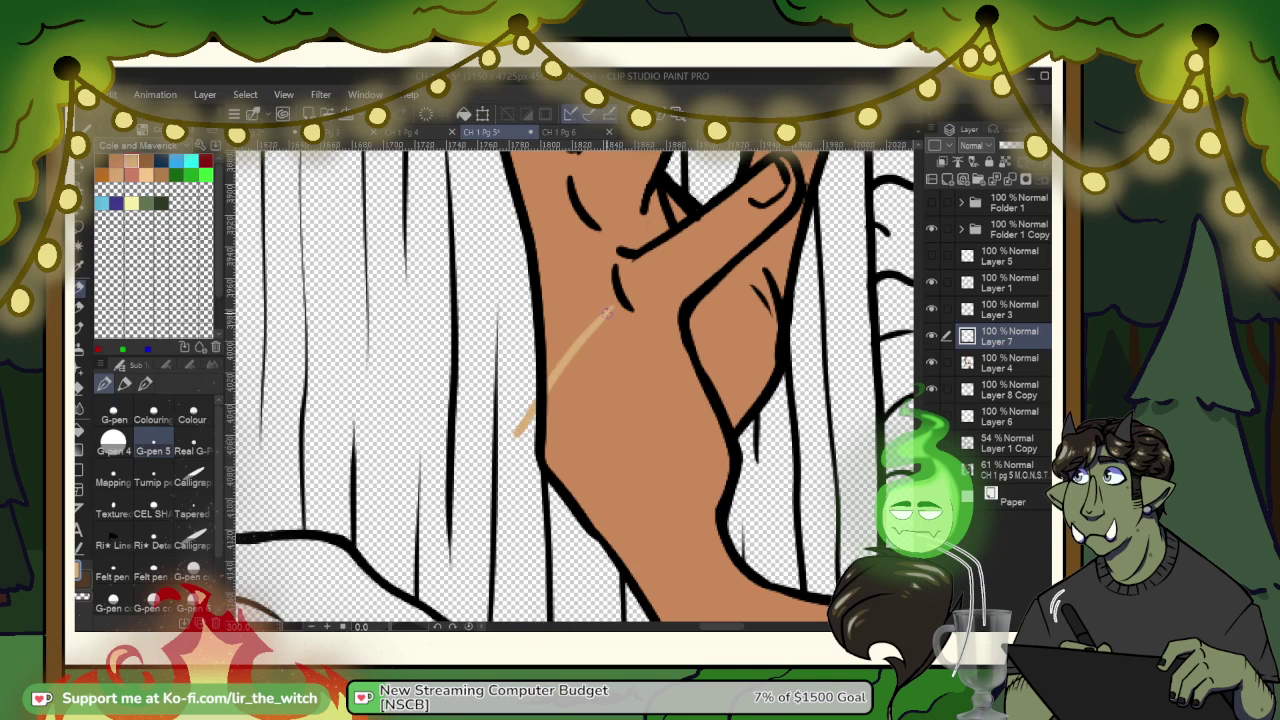
key("e")
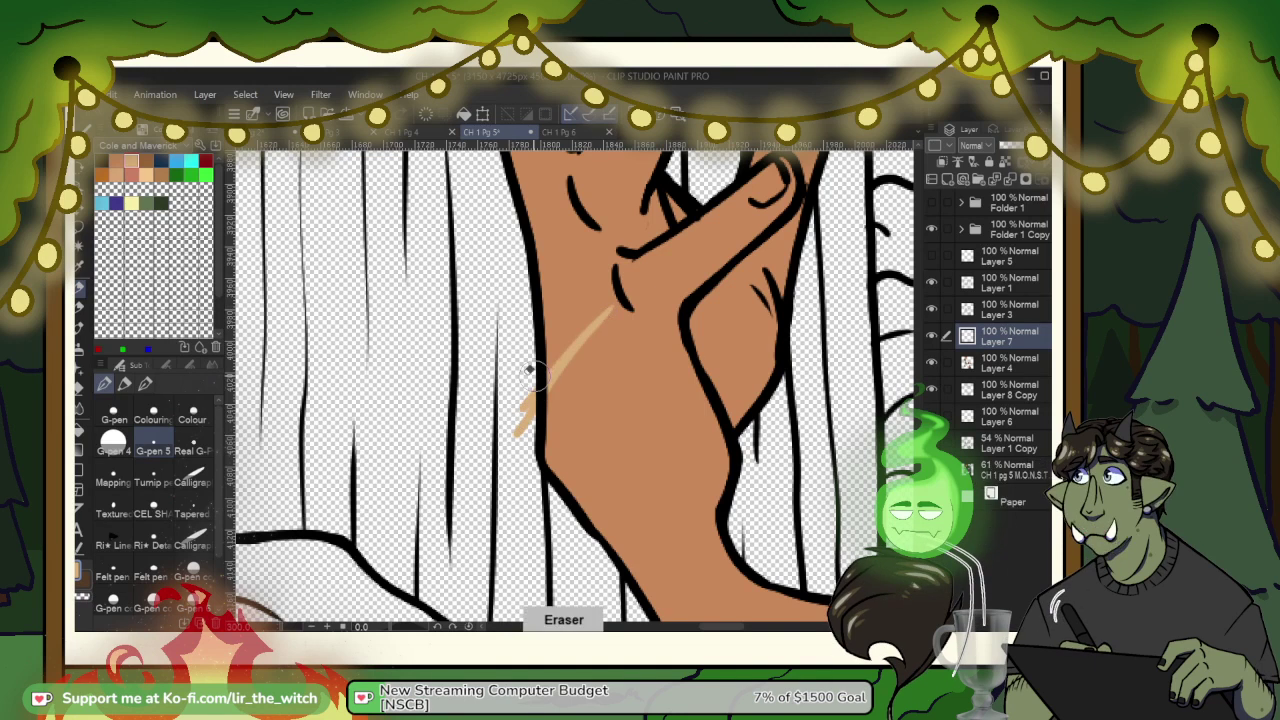
key("p")
scroll(515, 420, "down", 3)
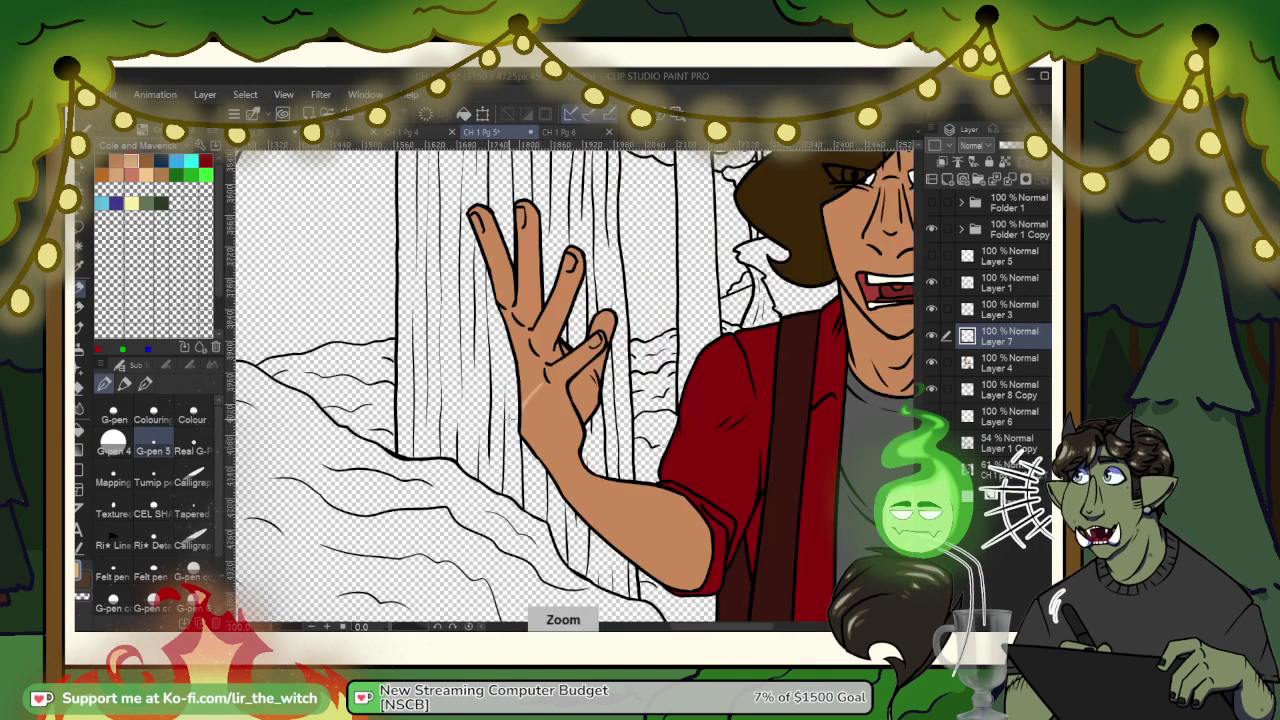
Step: Check the arm scars on the CH 1 Pg 3 page and paint a short pale scar below the outermost fingertip on CH 1 Pg 5
scroll(471, 220, "up", 2)
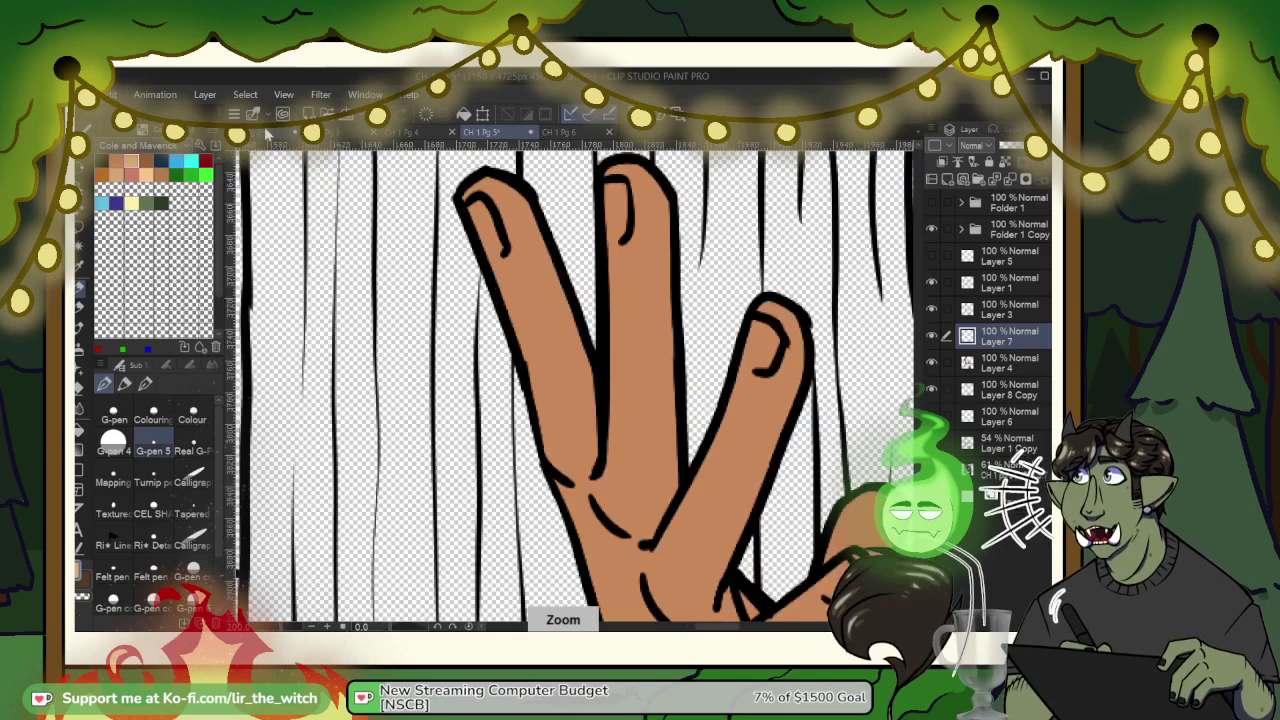
left_click(354, 135)
left_click(482, 132)
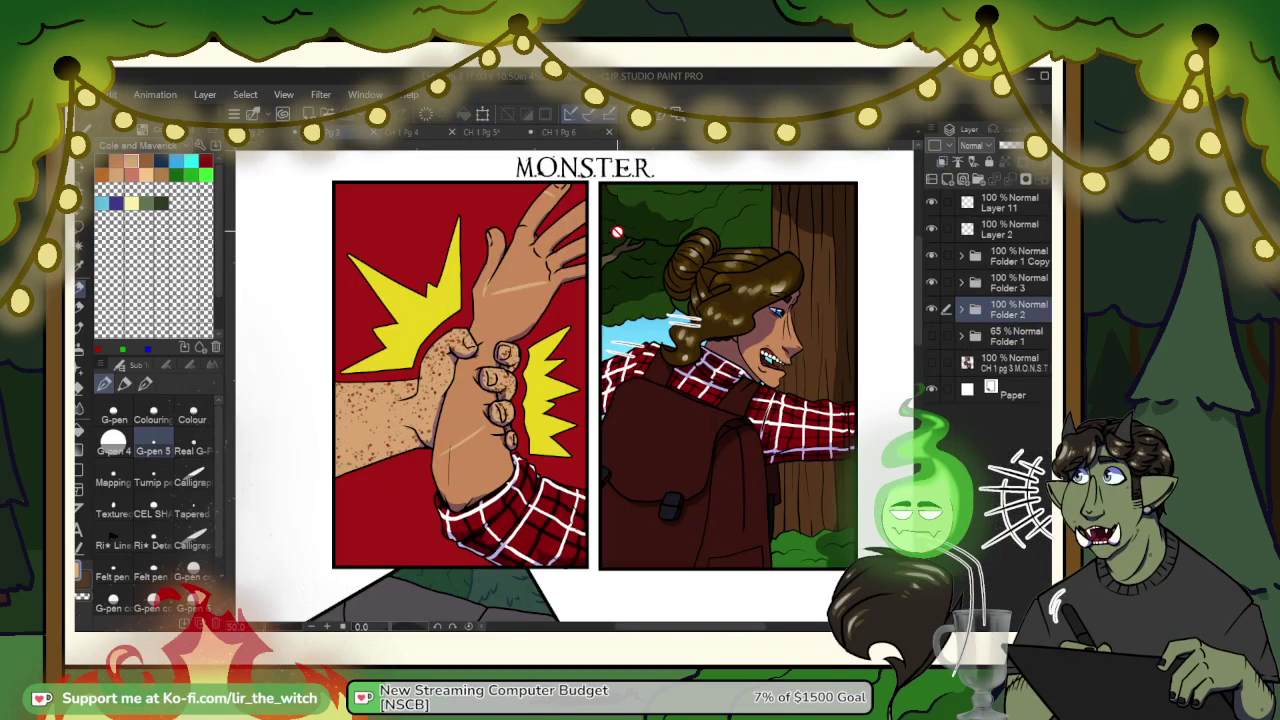
left_click(535, 132)
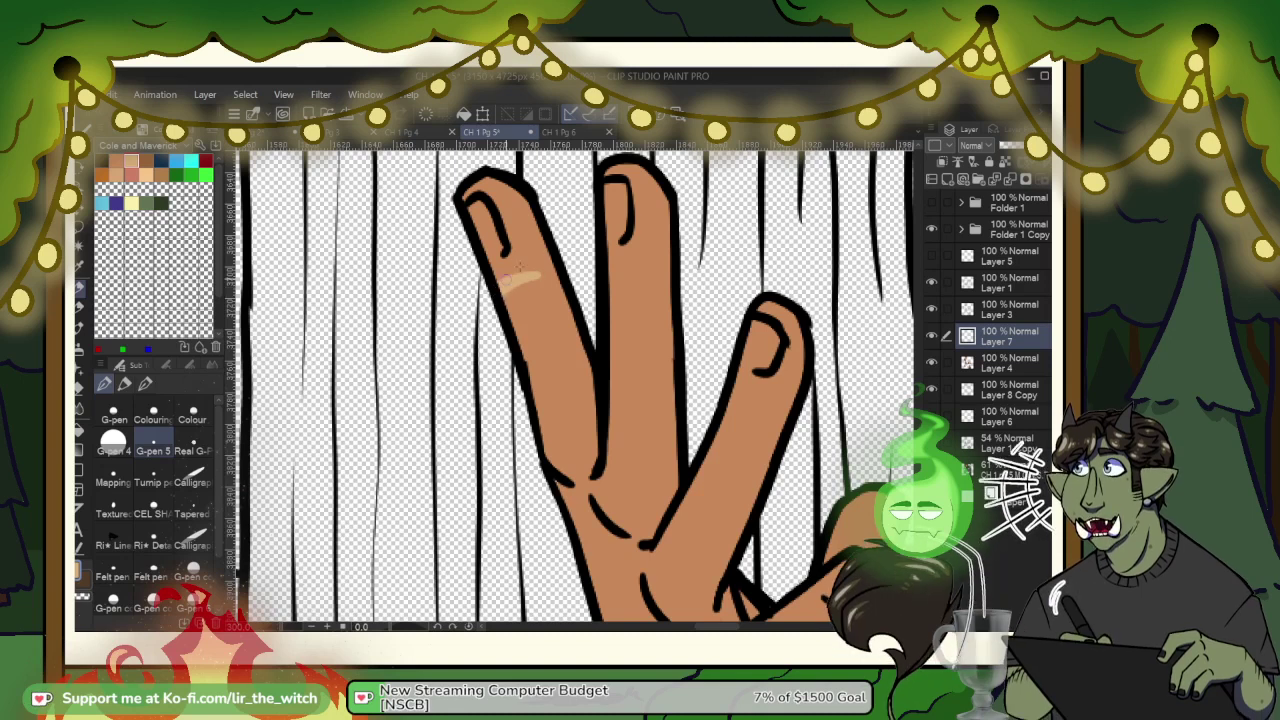
left_click(345, 135)
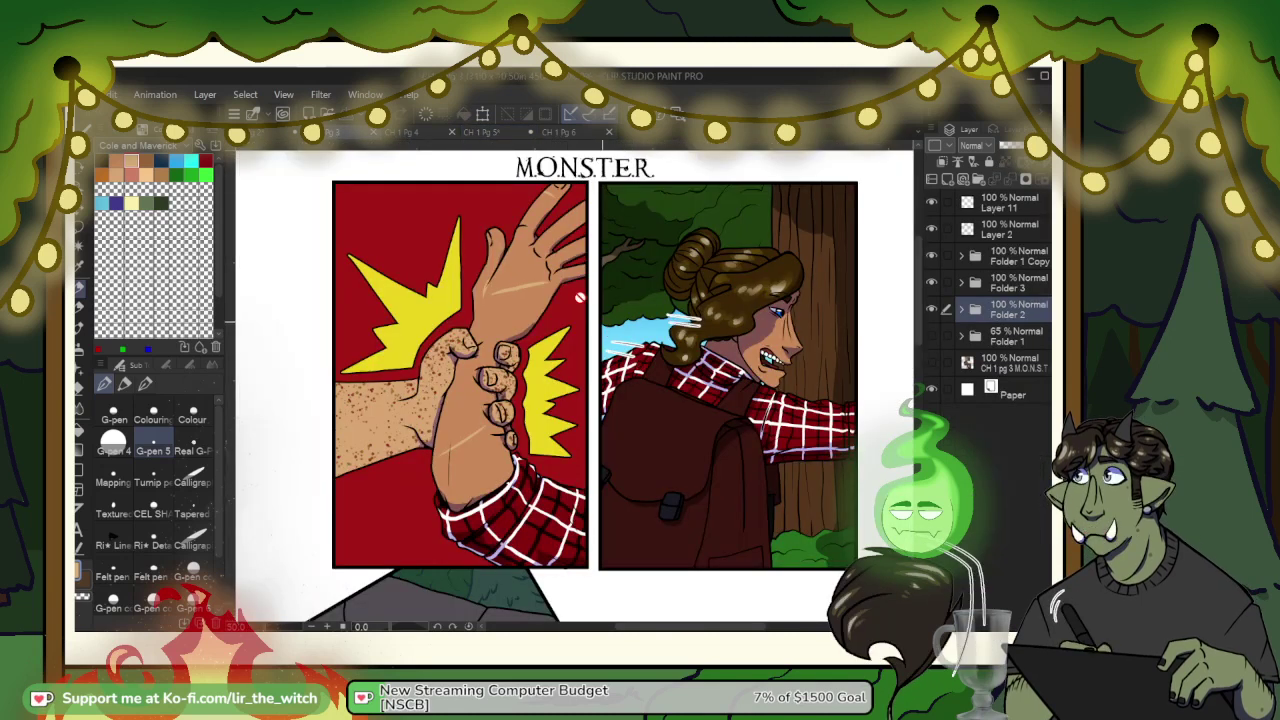
left_click(486, 134)
Step: Examine the finger and wrist scars up close and within the full bottom panel of CH 1 Pg 5
scroll(497, 308, "down", 1)
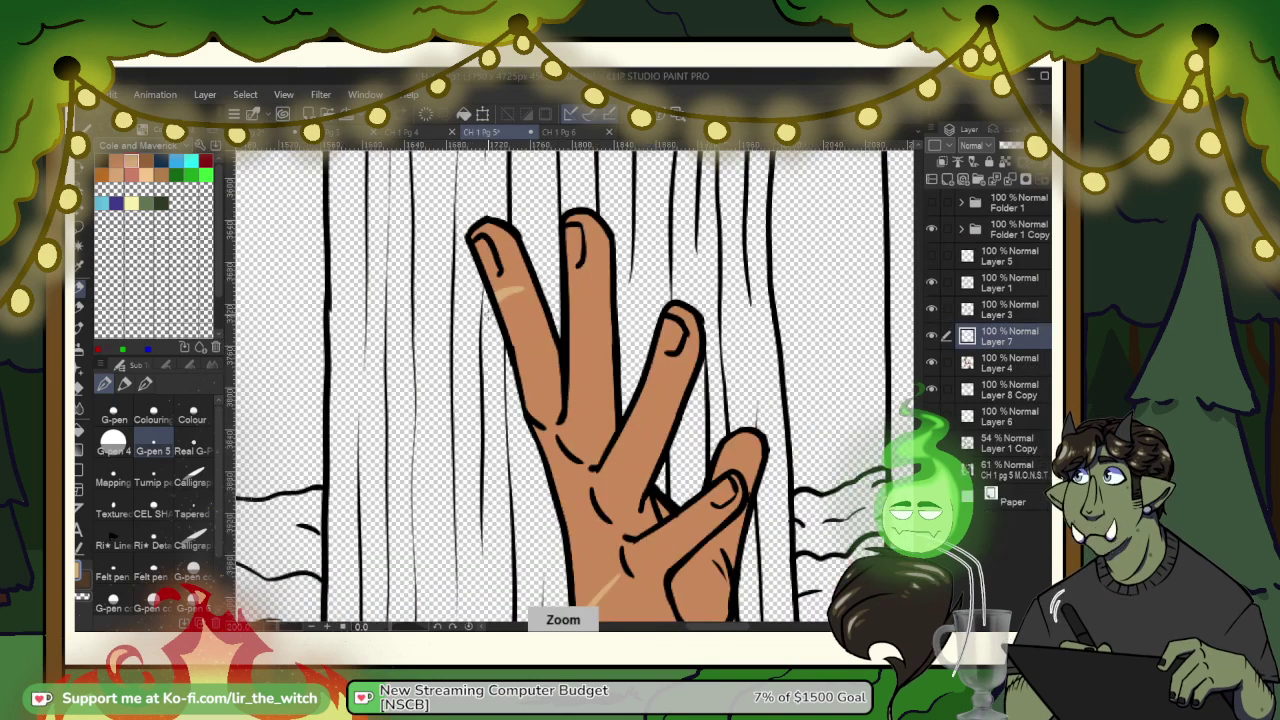
scroll(668, 408, "down", 2)
scroll(710, 488, "up", 5)
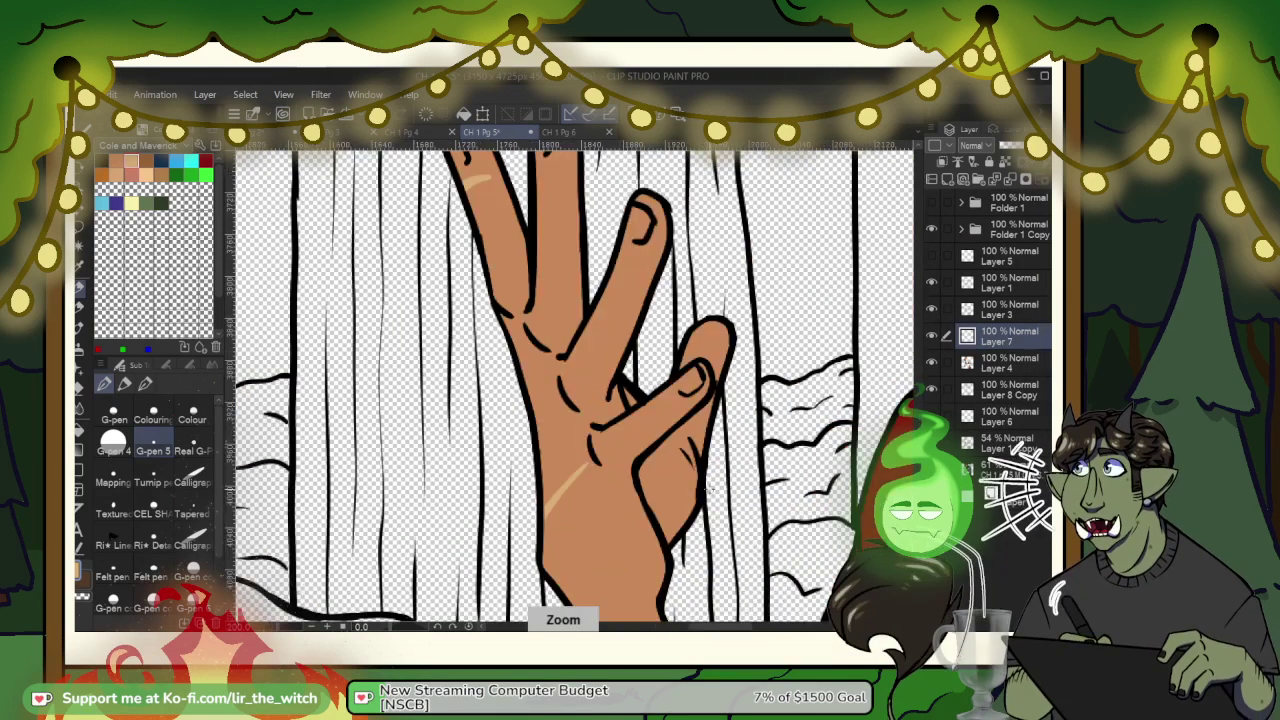
scroll(707, 474, "down", 2)
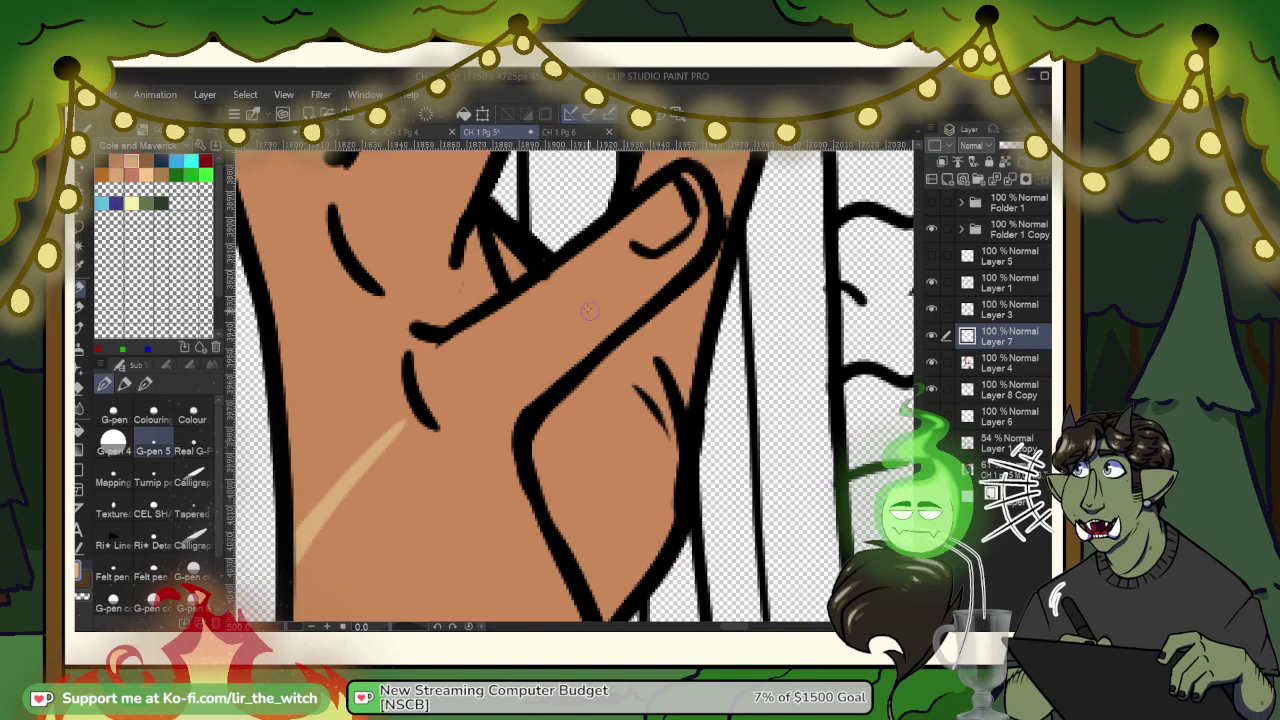
scroll(570, 400, "up", 2)
scroll(571, 400, "down", 3)
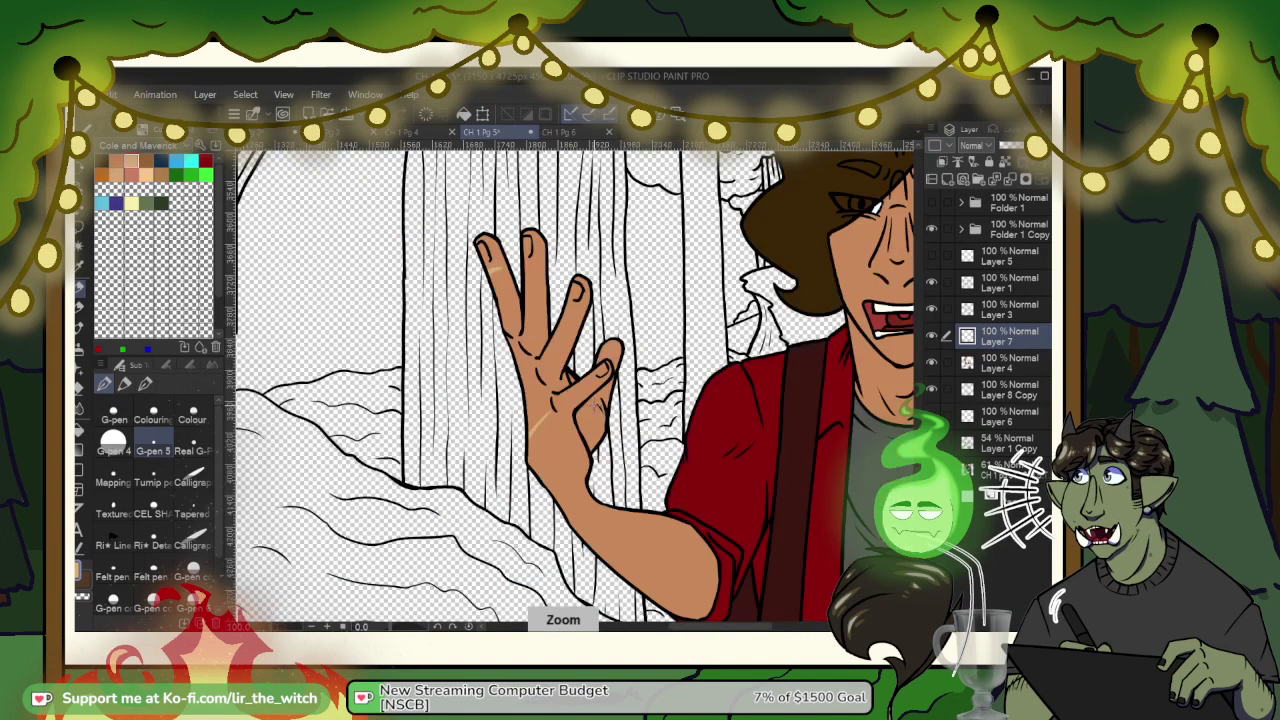
scroll(597, 405, "down", 2)
scroll(590, 400, "down", 2)
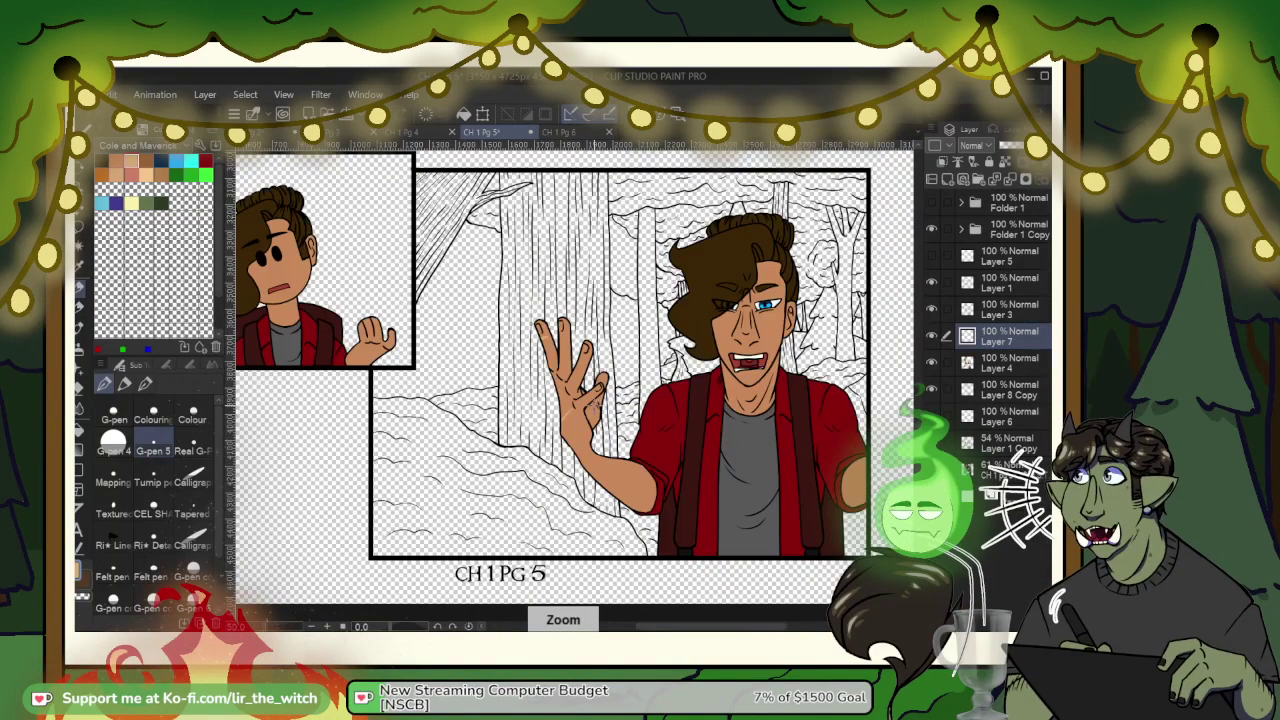
scroll(595, 405, "down", 1)
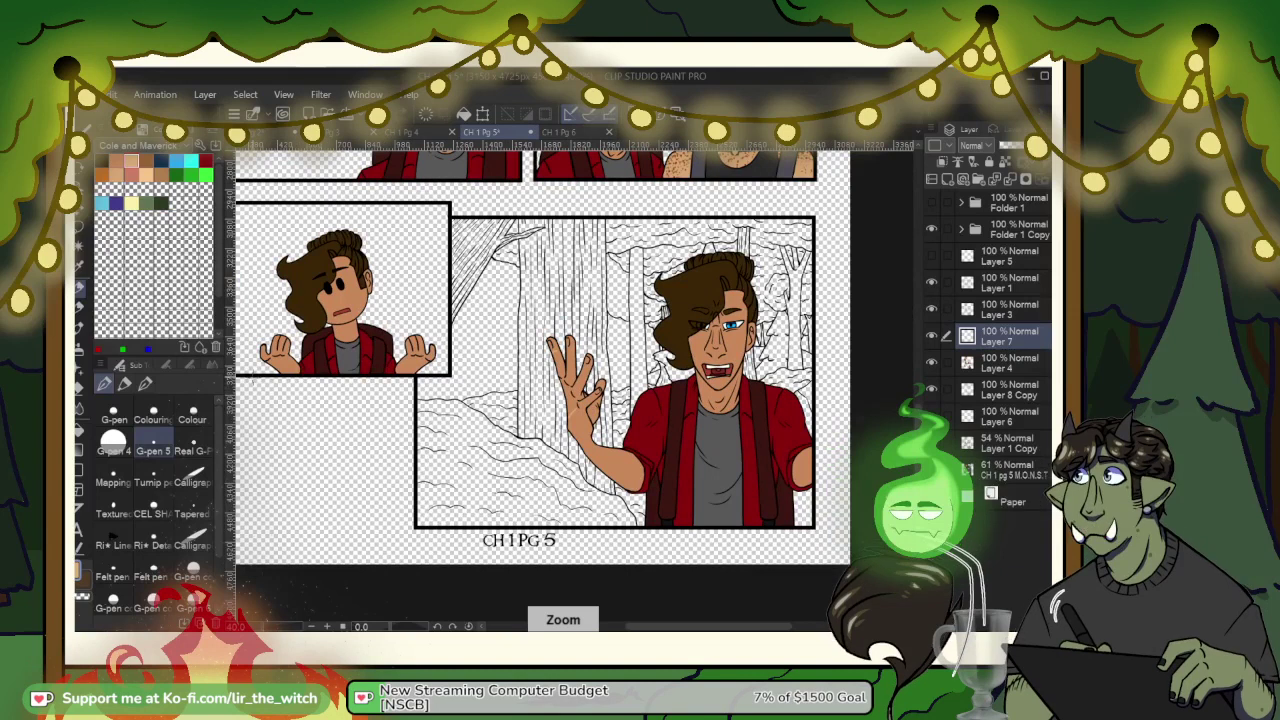
Step: Paint a pale tapered scar across the wrist of the character's left-hand raised palm in the small shrugging panel on Layer 7
scroll(252, 376, "up", 2)
scroll(252, 376, "up", 2)
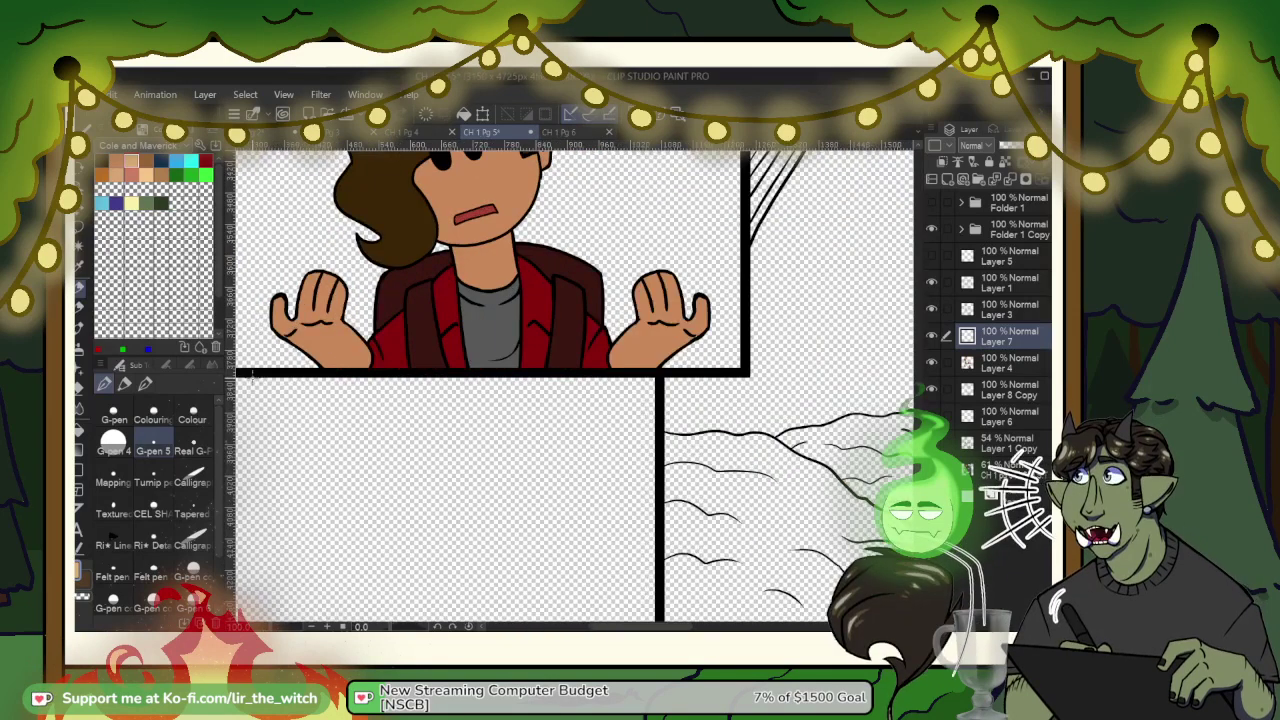
scroll(336, 330, "up", 2)
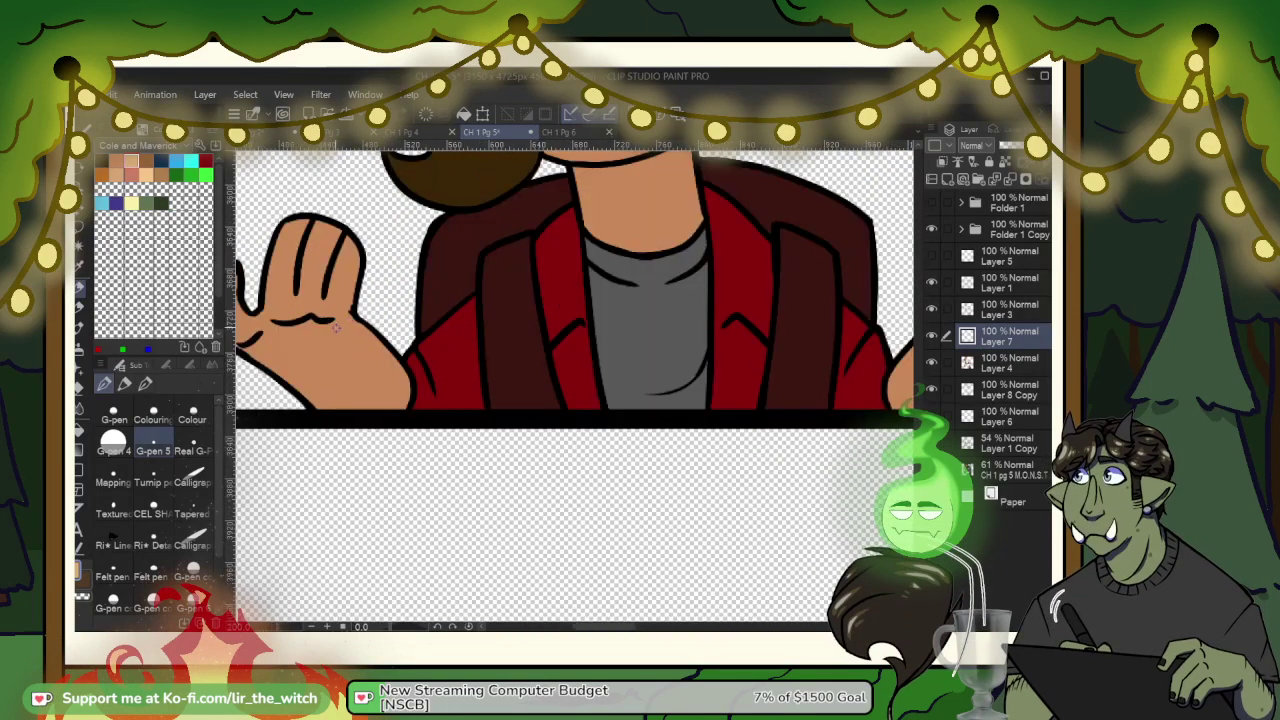
left_click_drag(336, 331, 318, 378)
scroll(362, 383, "down", 3)
scroll(290, 330, "up", 3)
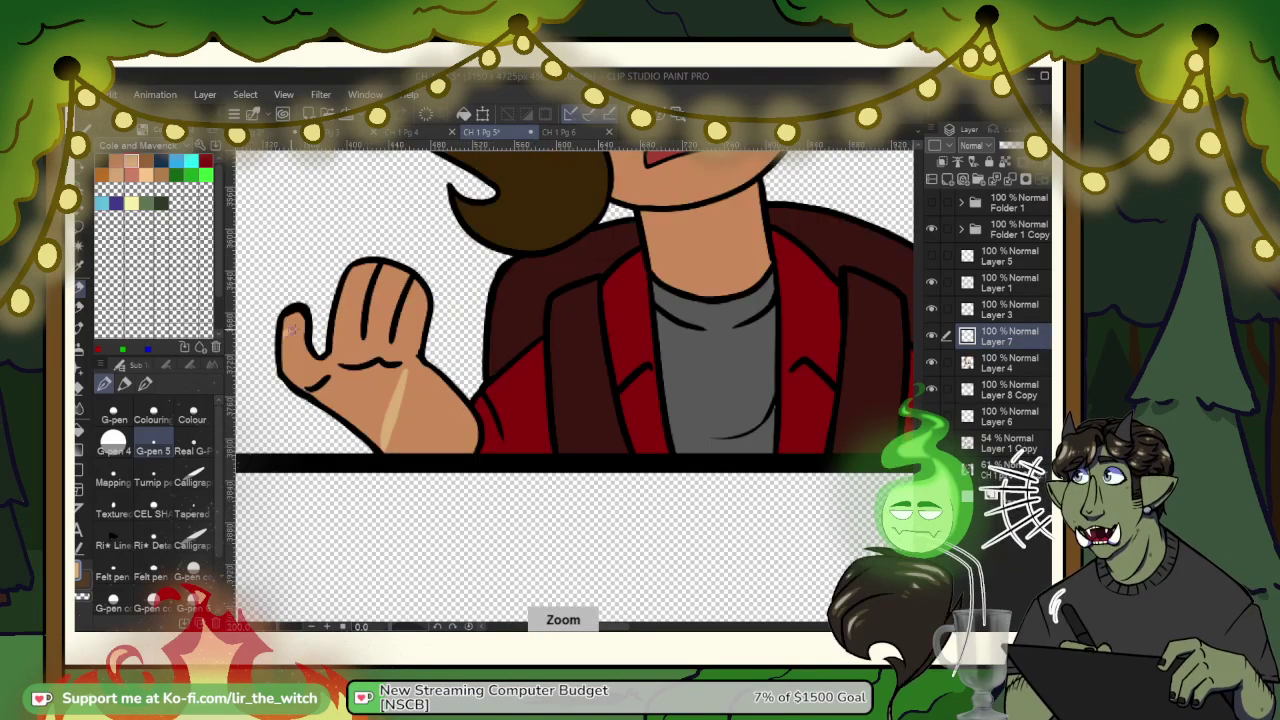
scroll(292, 330, "down", 2)
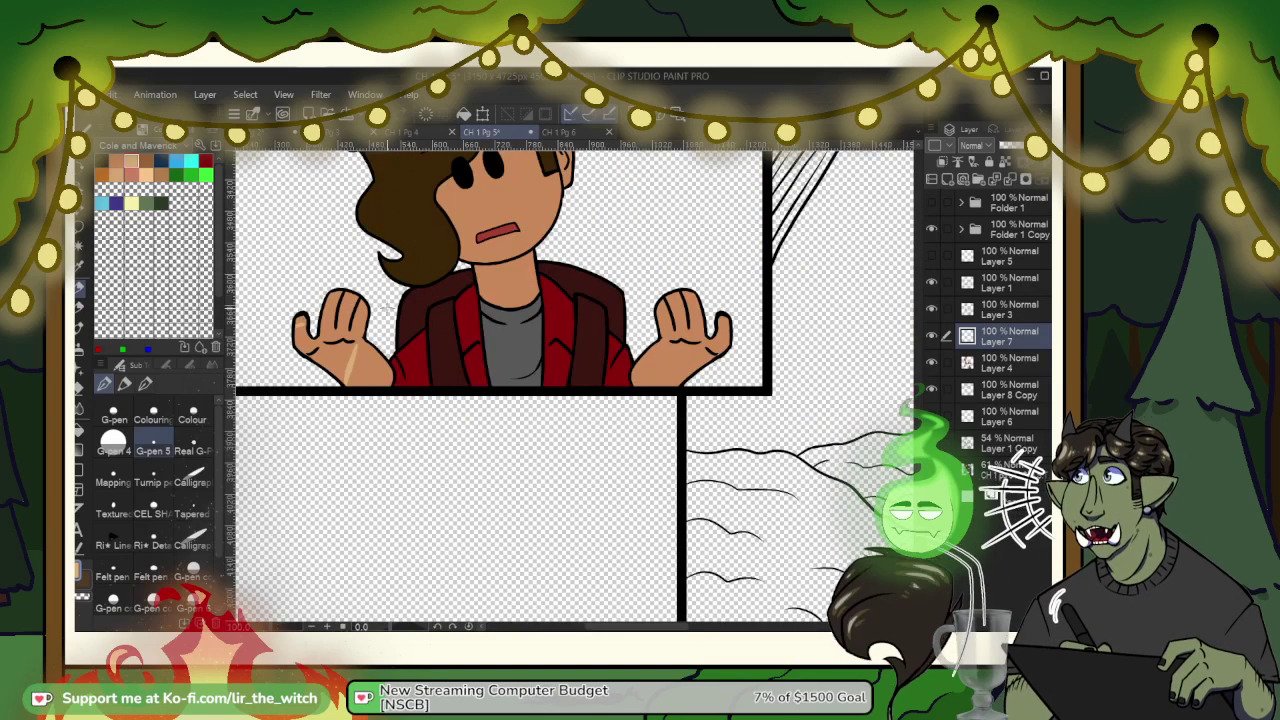
Step: Examine the character's arms and hands in the CH 1 Pg 3 panels and on CH 1 Pg 4 for scar reference
left_click(343, 134)
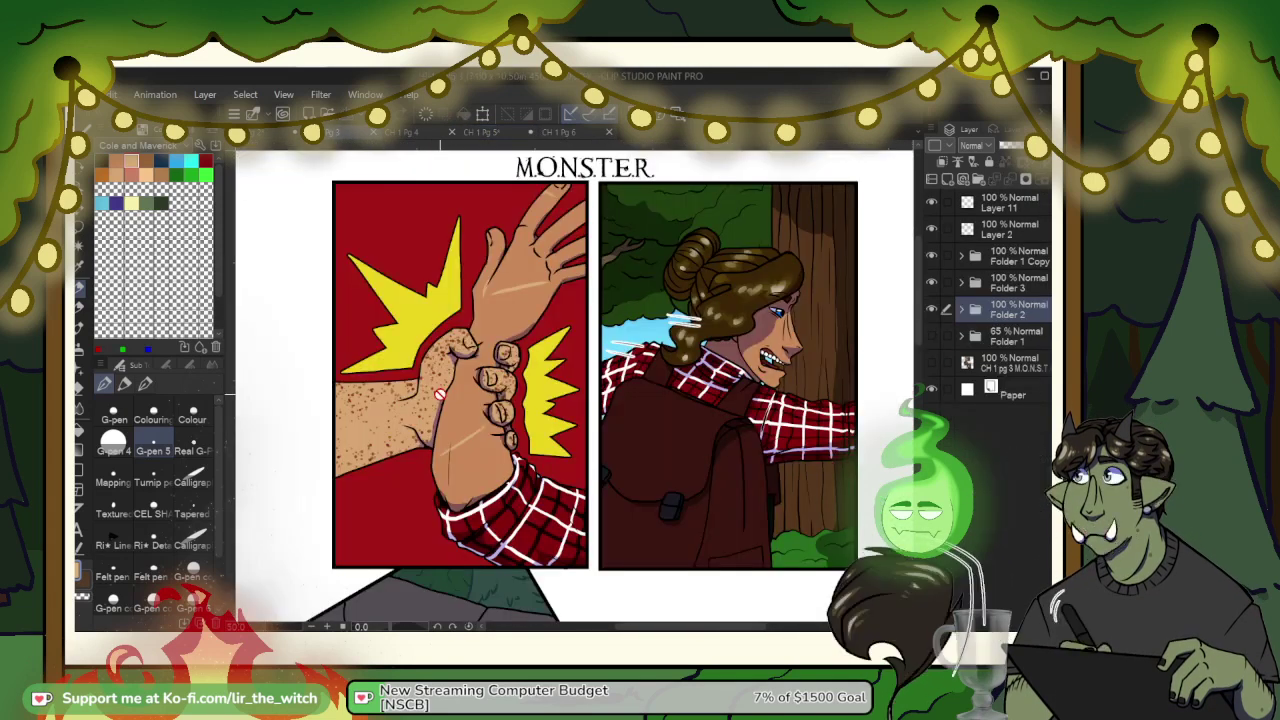
scroll(439, 395, "down", 3)
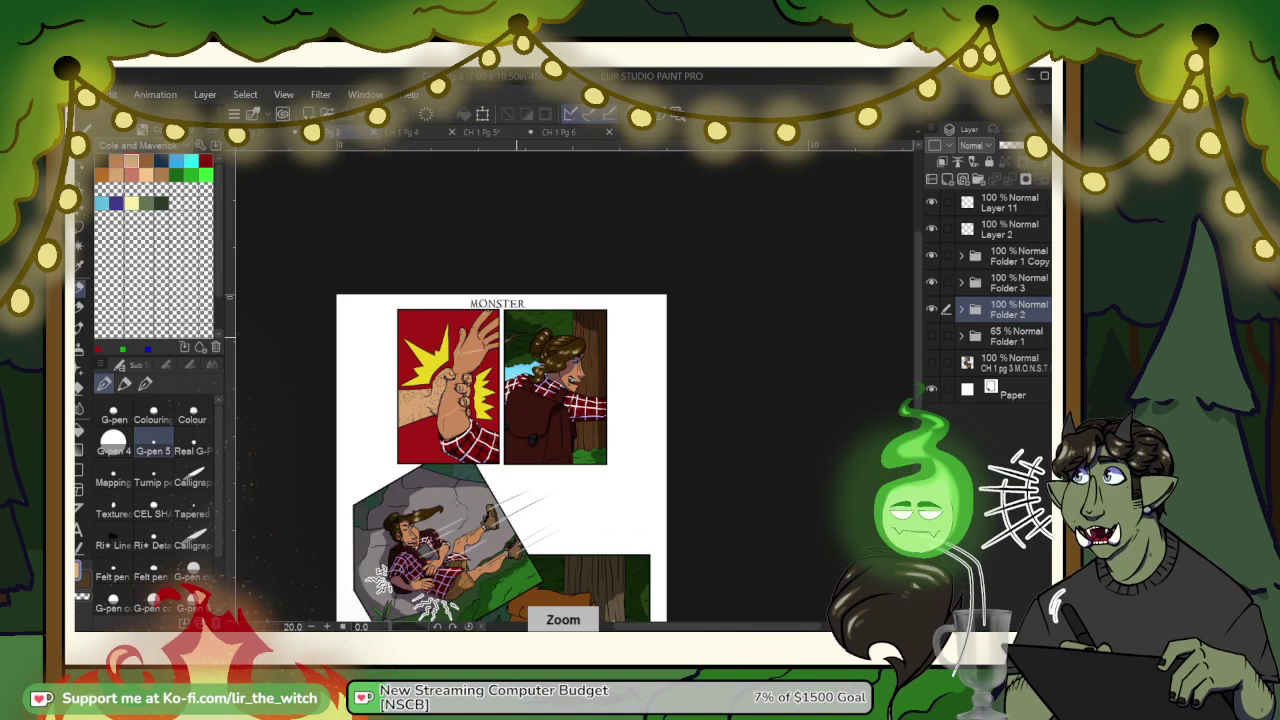
scroll(518, 345, "down", 3)
scroll(480, 452, "up", 4)
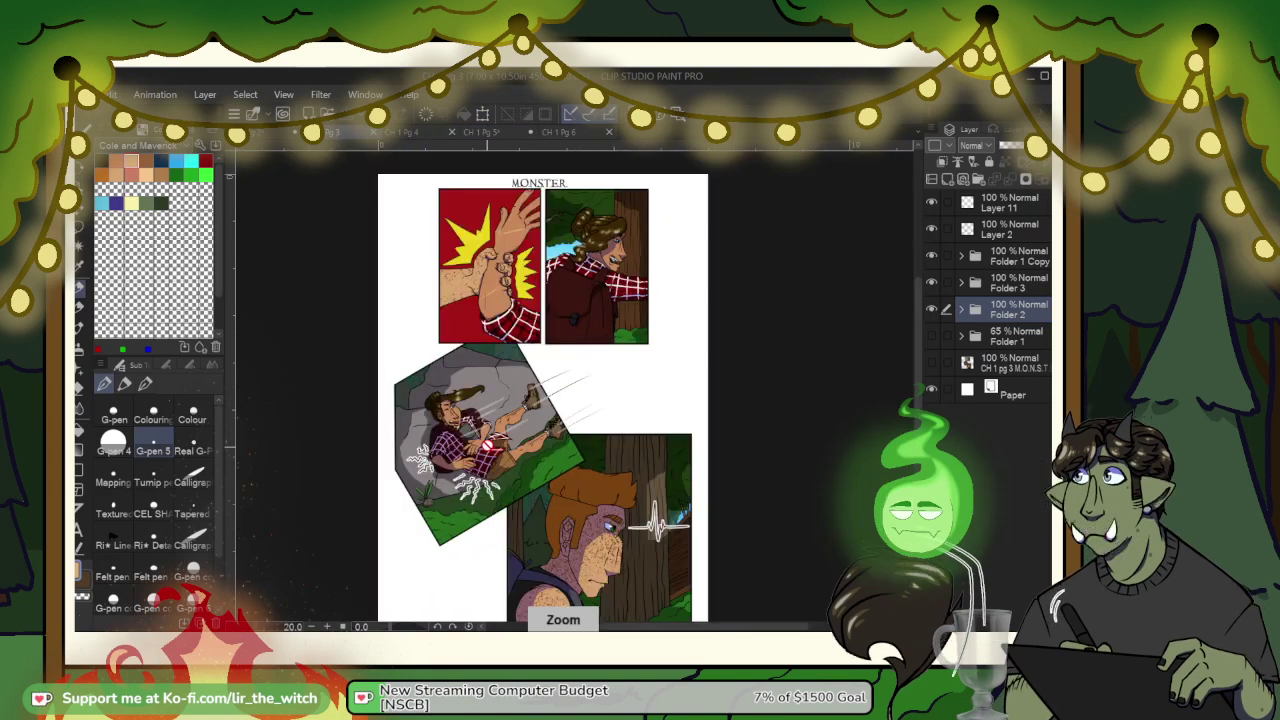
scroll(484, 445, "up", 2)
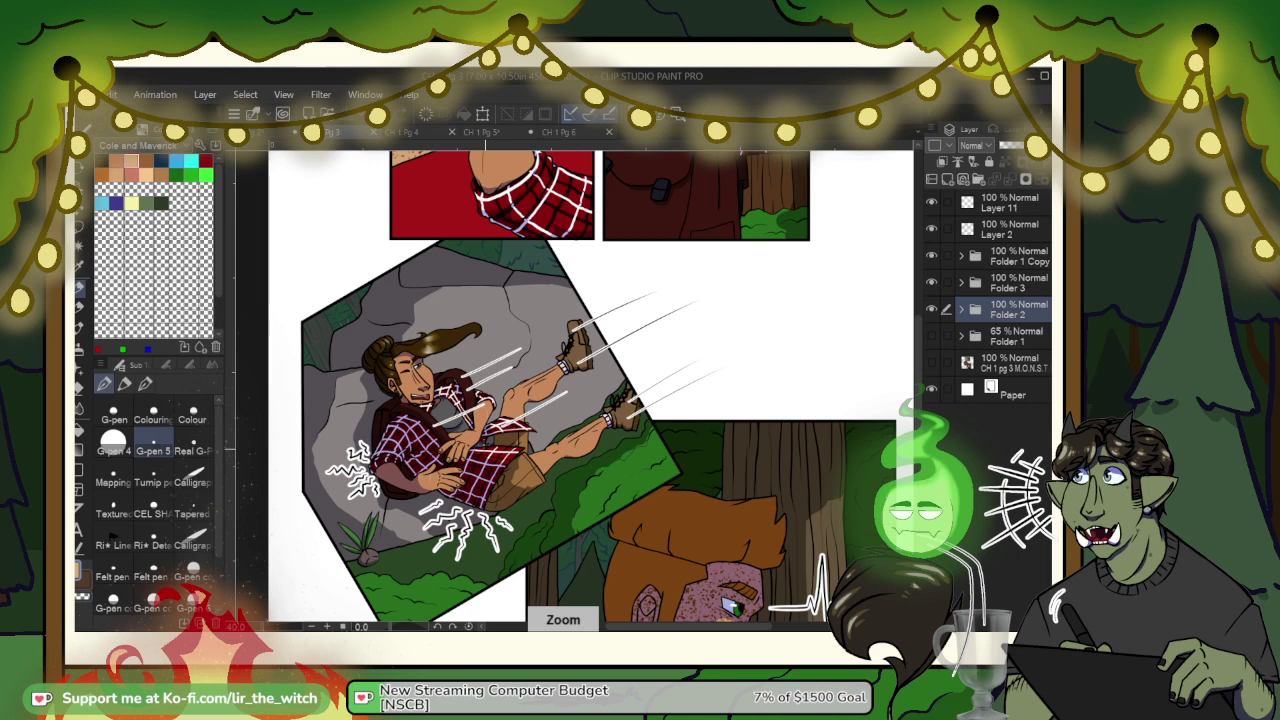
scroll(486, 441, "up", 2)
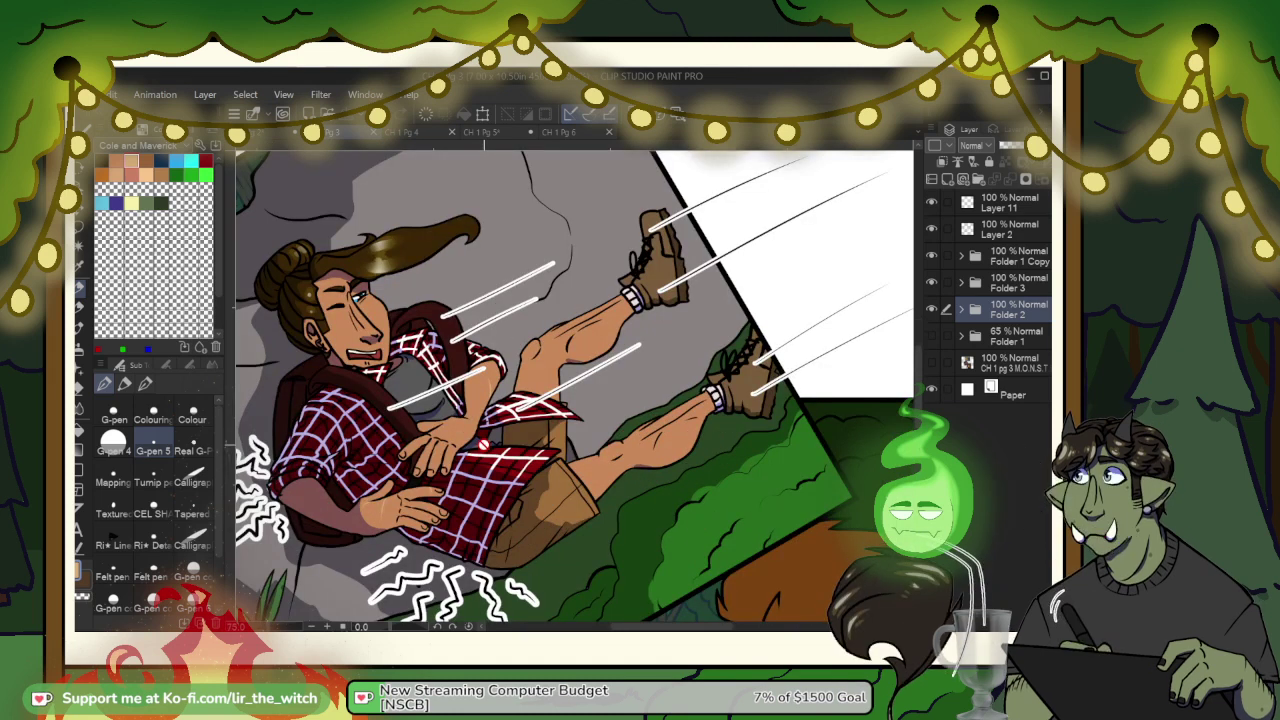
left_click(415, 134)
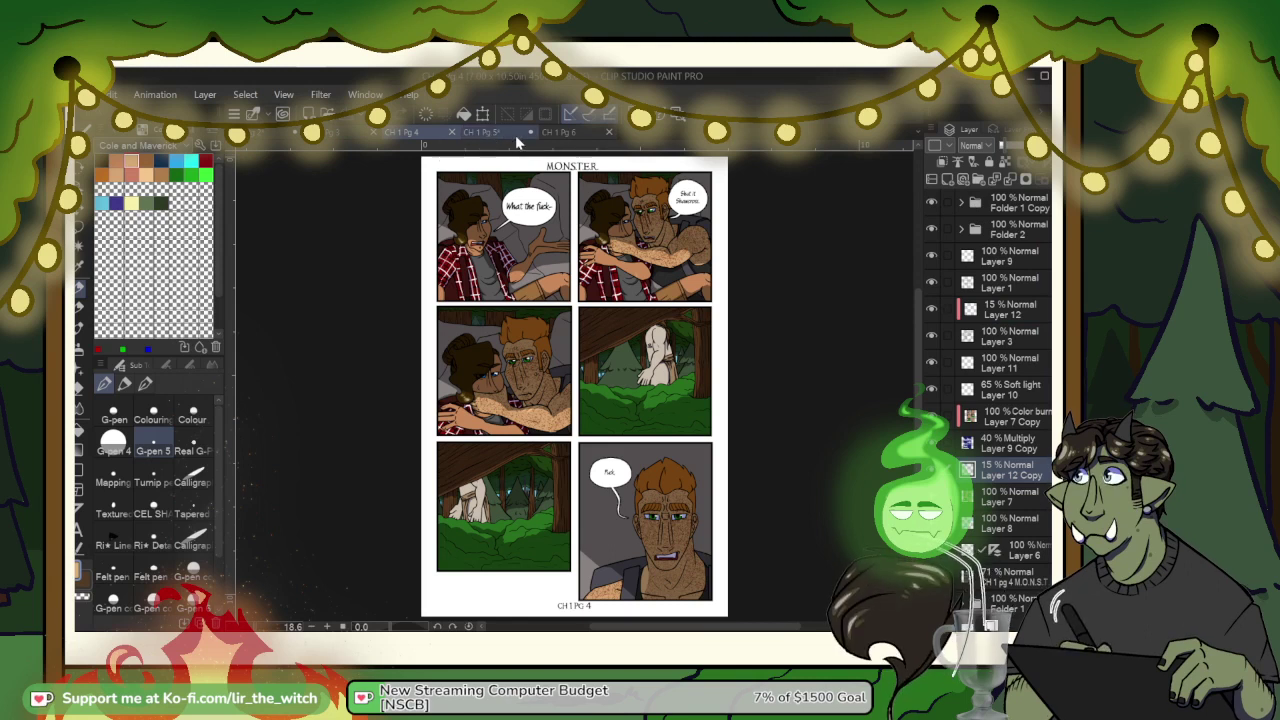
Step: Return to CH 1 Pg 5 and look over the whole page layout
left_click(490, 133)
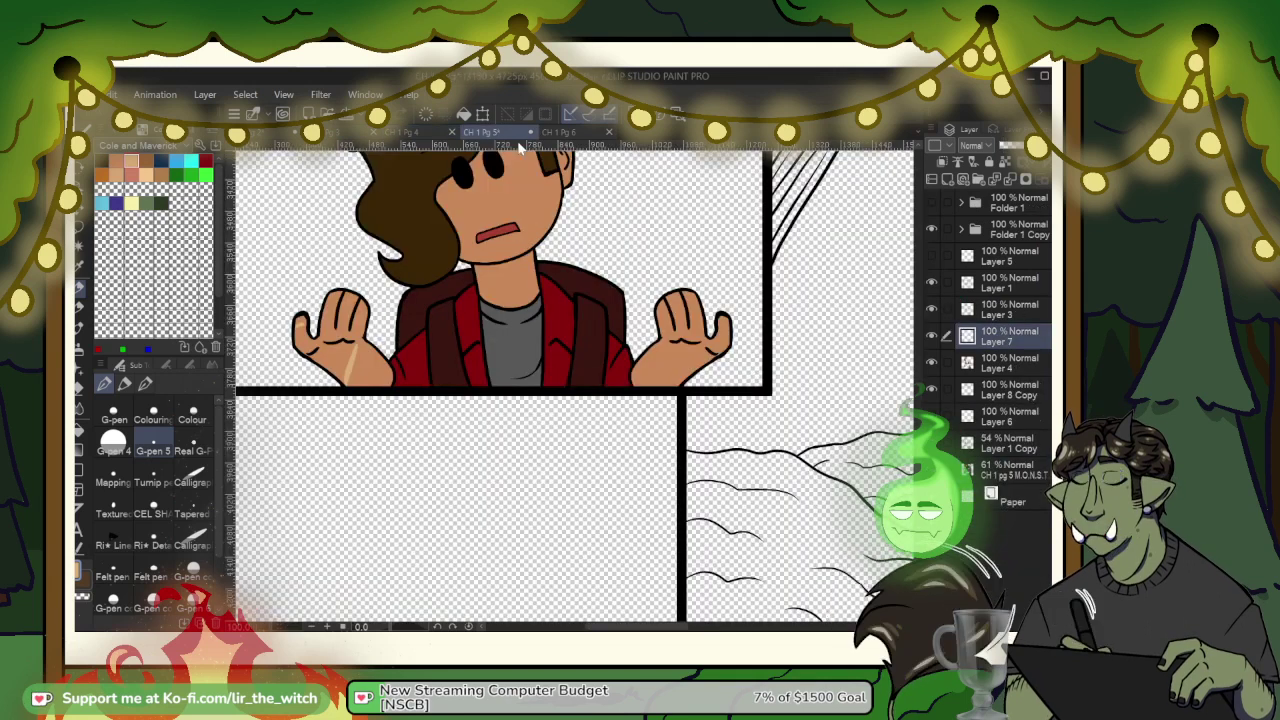
scroll(417, 446, "down", 2)
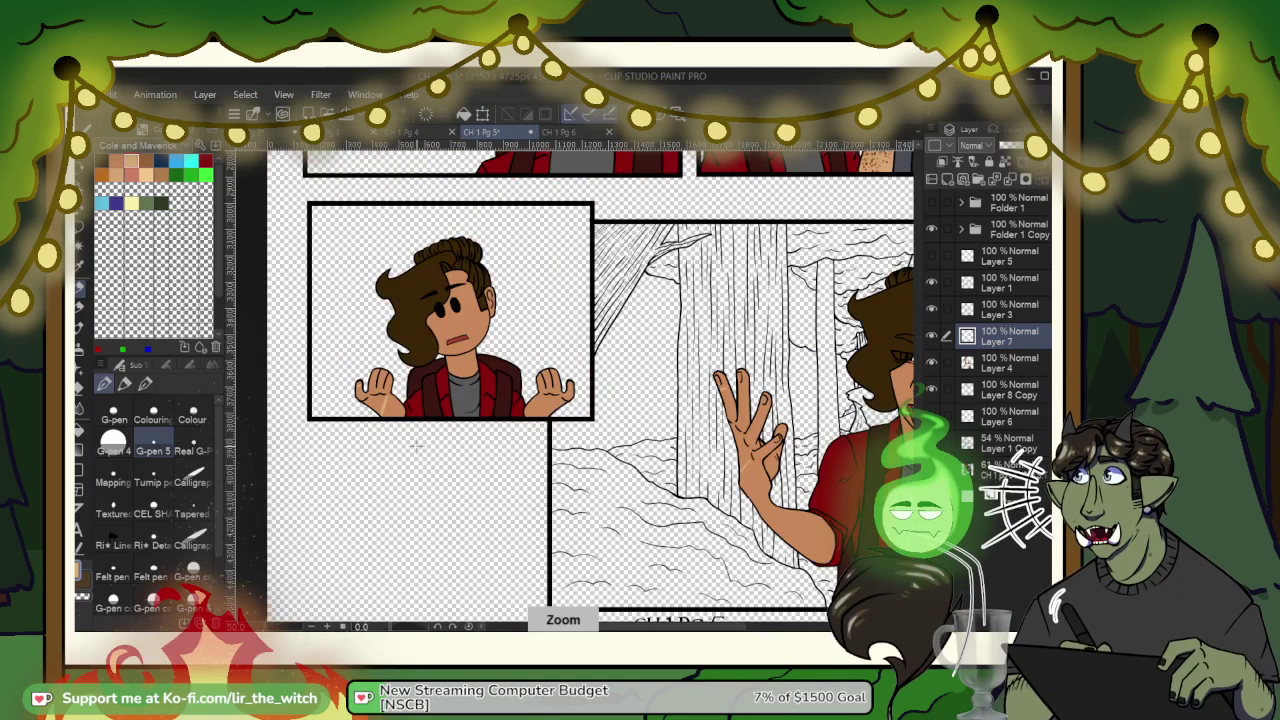
scroll(417, 445, "down", 3)
scroll(417, 445, "down", 2)
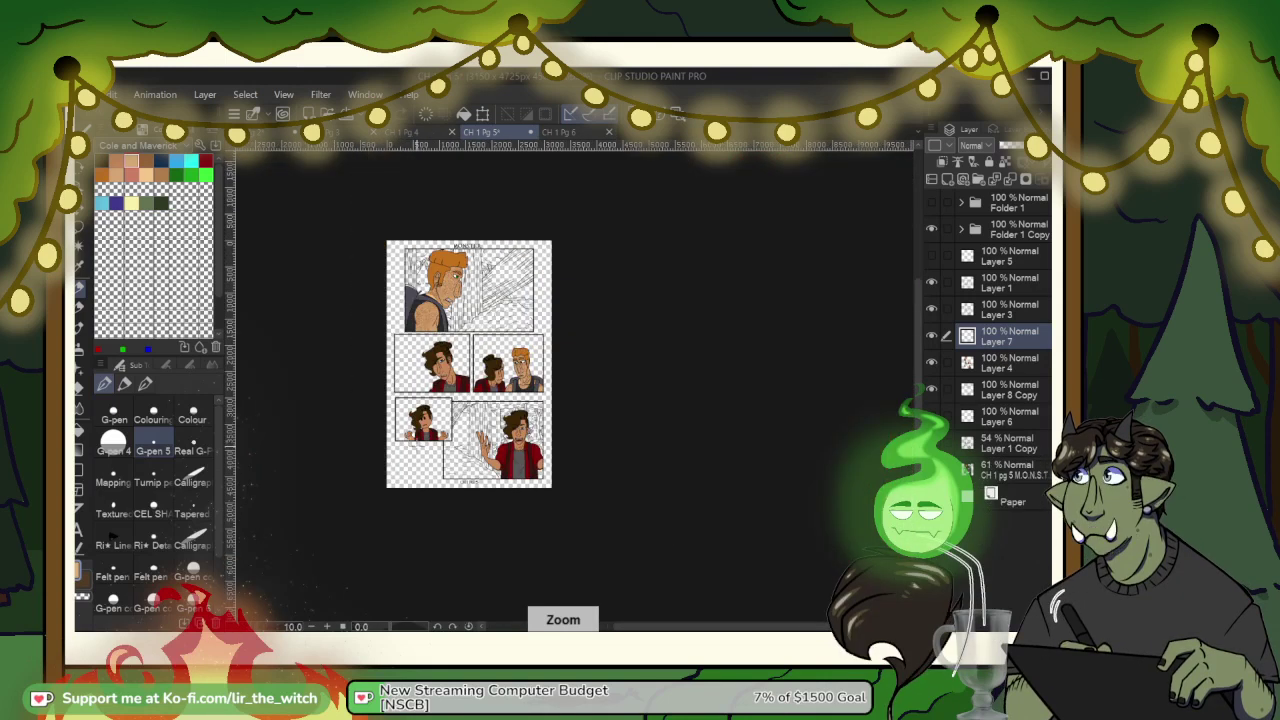
scroll(417, 445, "up", 2)
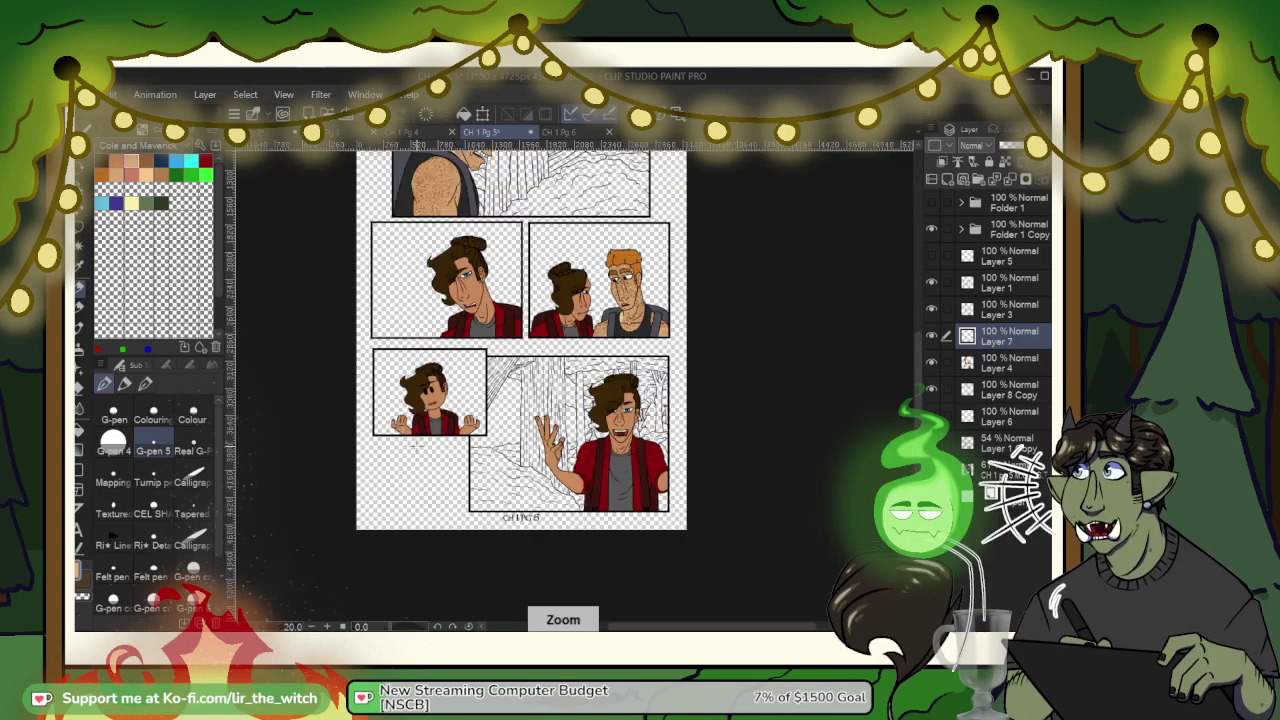
scroll(417, 444, "down", 2)
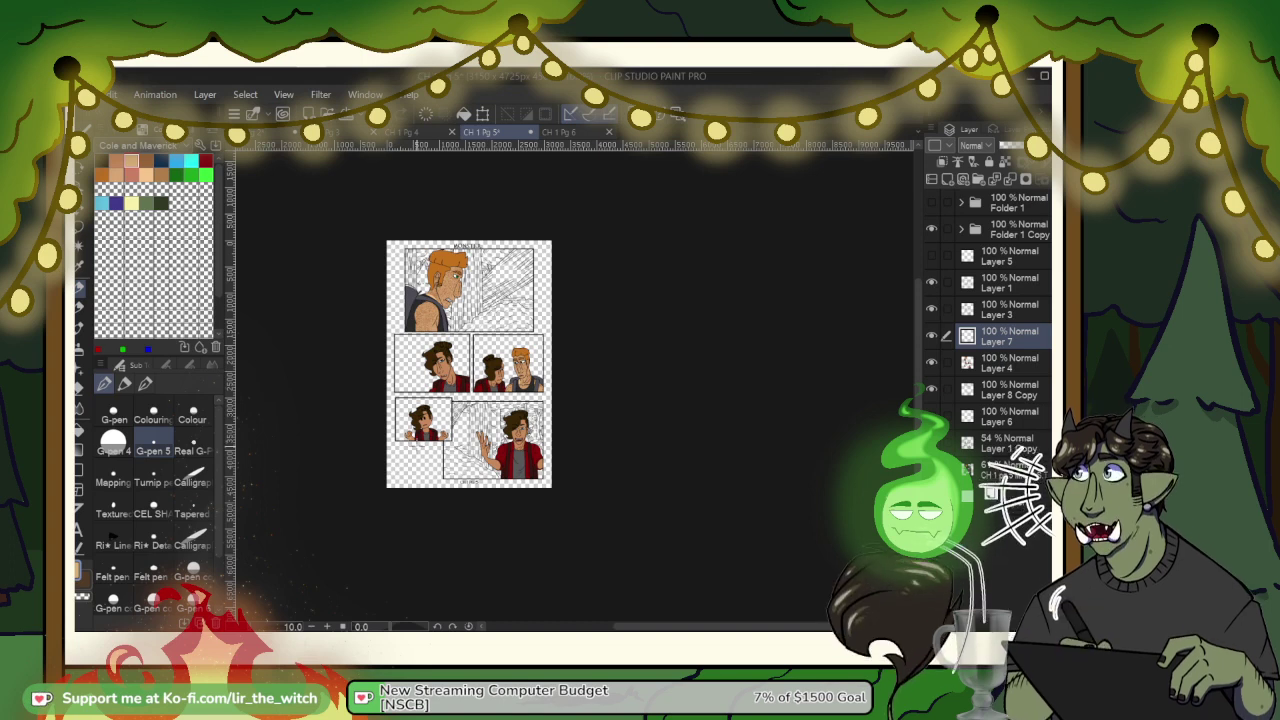
Step: Close the CH 1 Pg 3 document and bring up the page with the forest tree panels
left_click(350, 134)
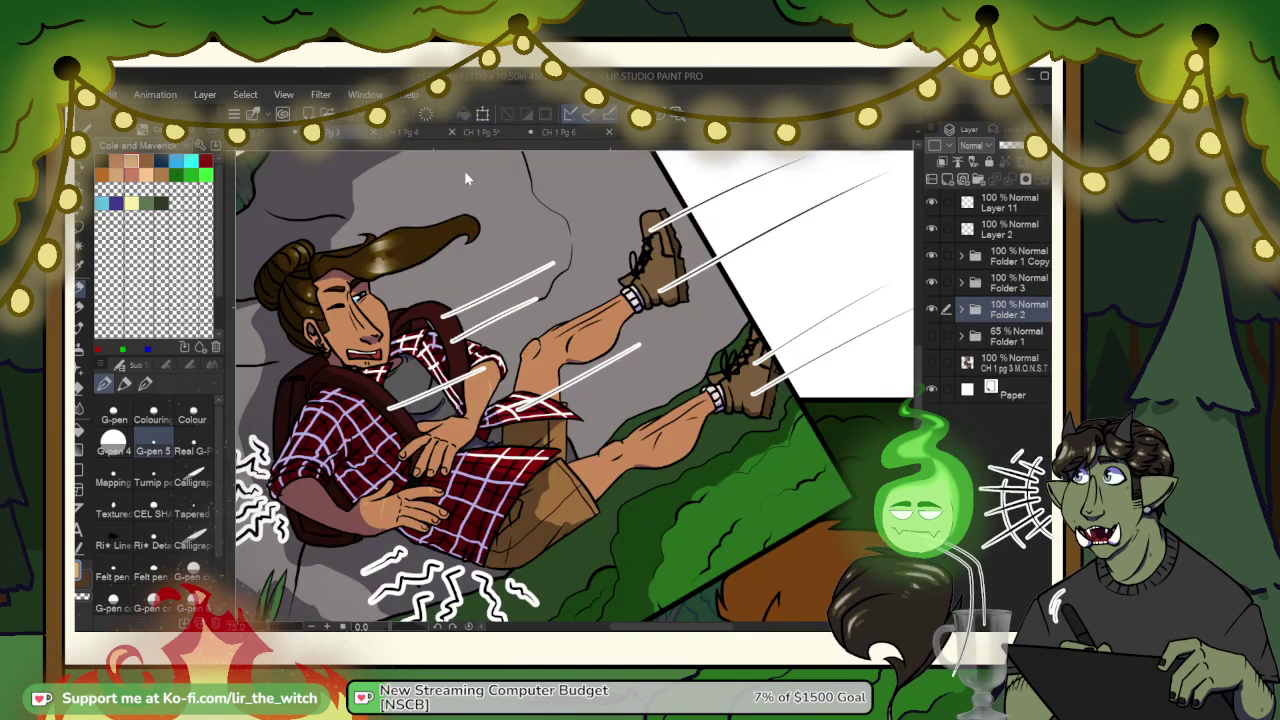
key("ctrl+w")
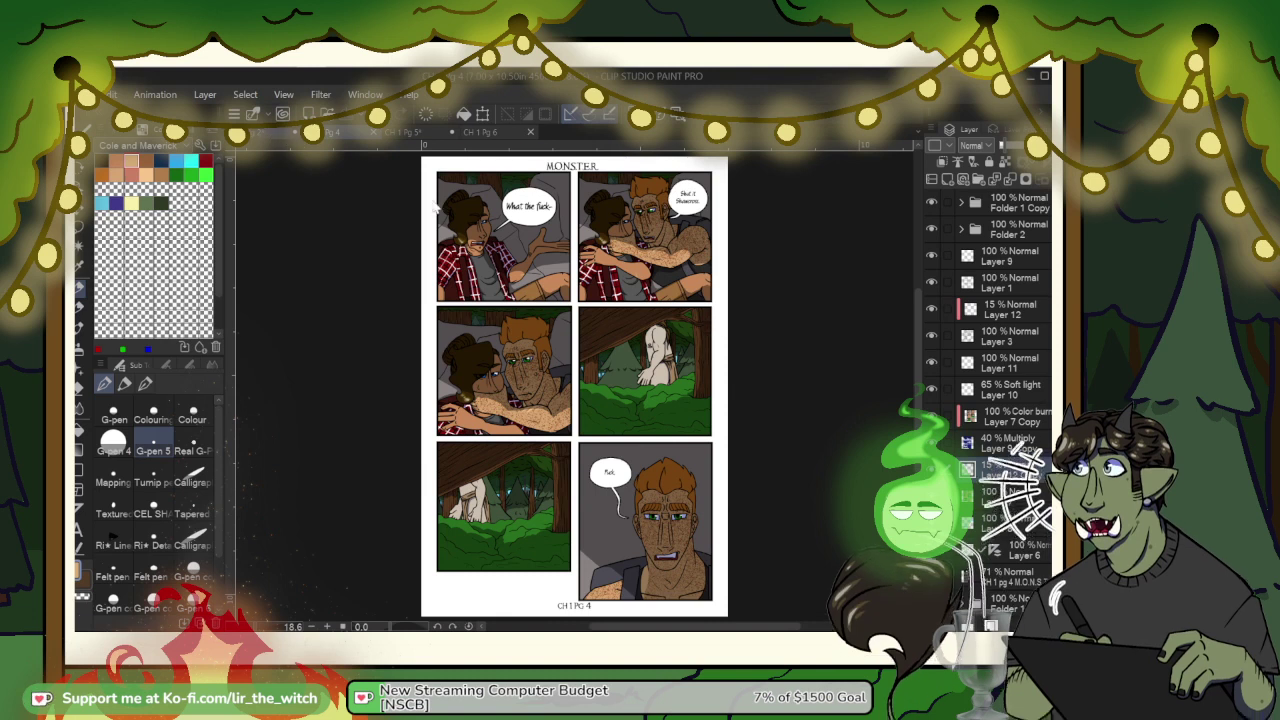
left_click(273, 136)
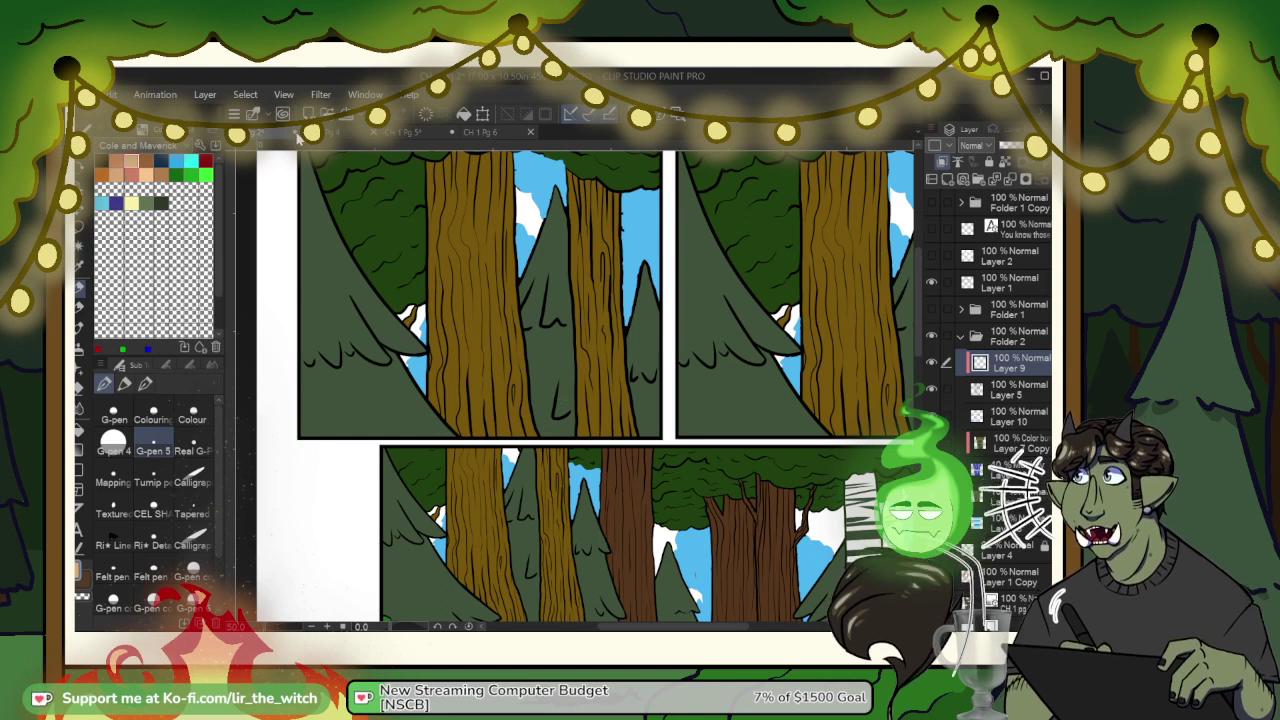
Step: Close the CH 1 Pg 2 document without saving its changes and return to CH 1 Pg 5
key("ctrl+w")
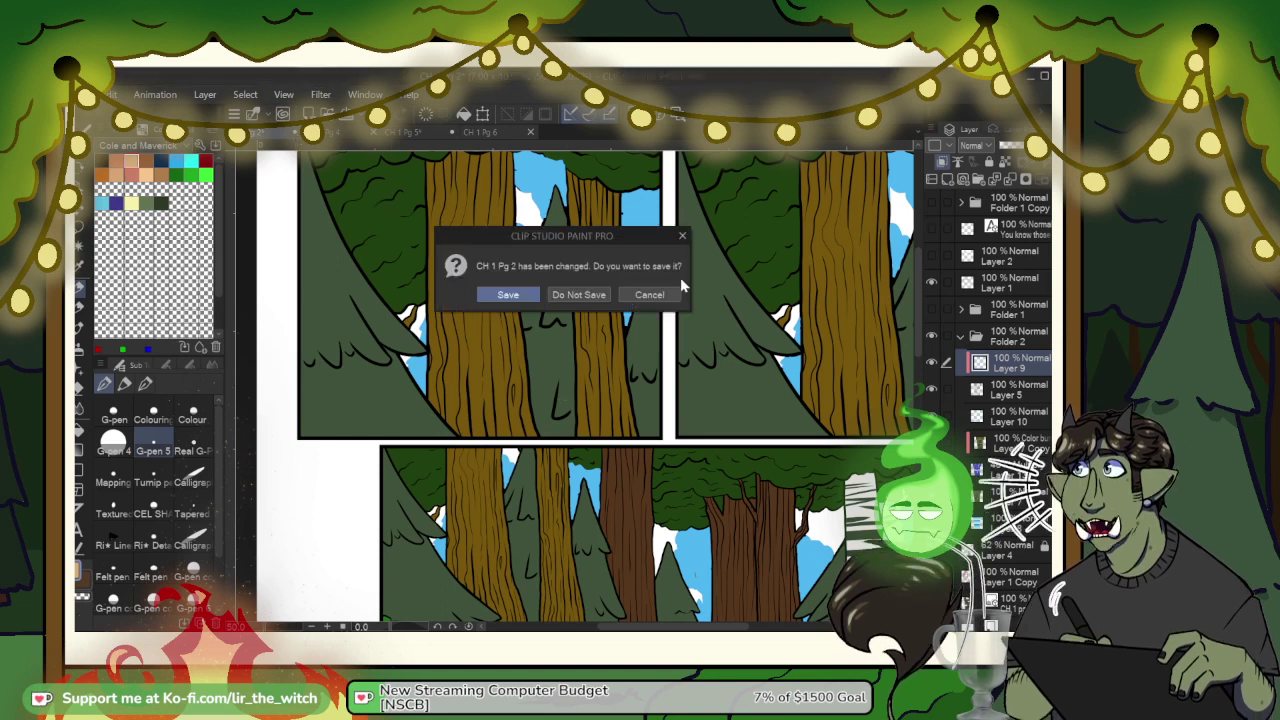
left_click(598, 296)
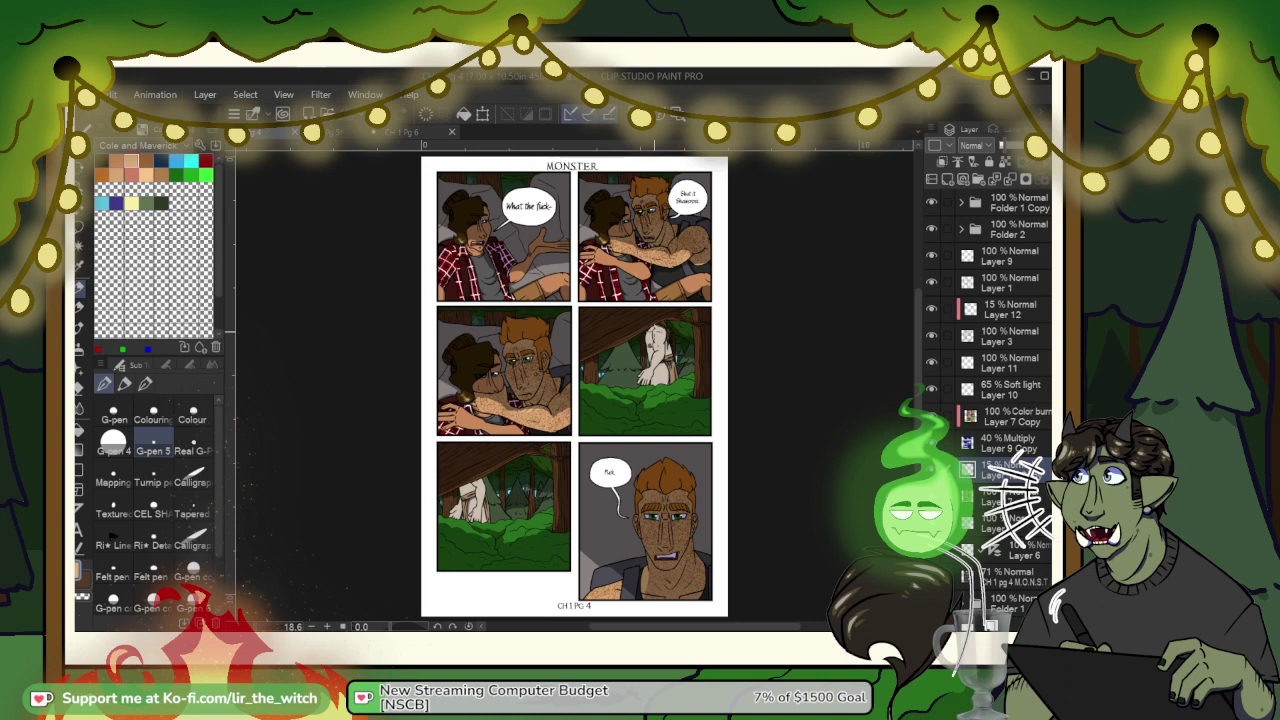
left_click(344, 137)
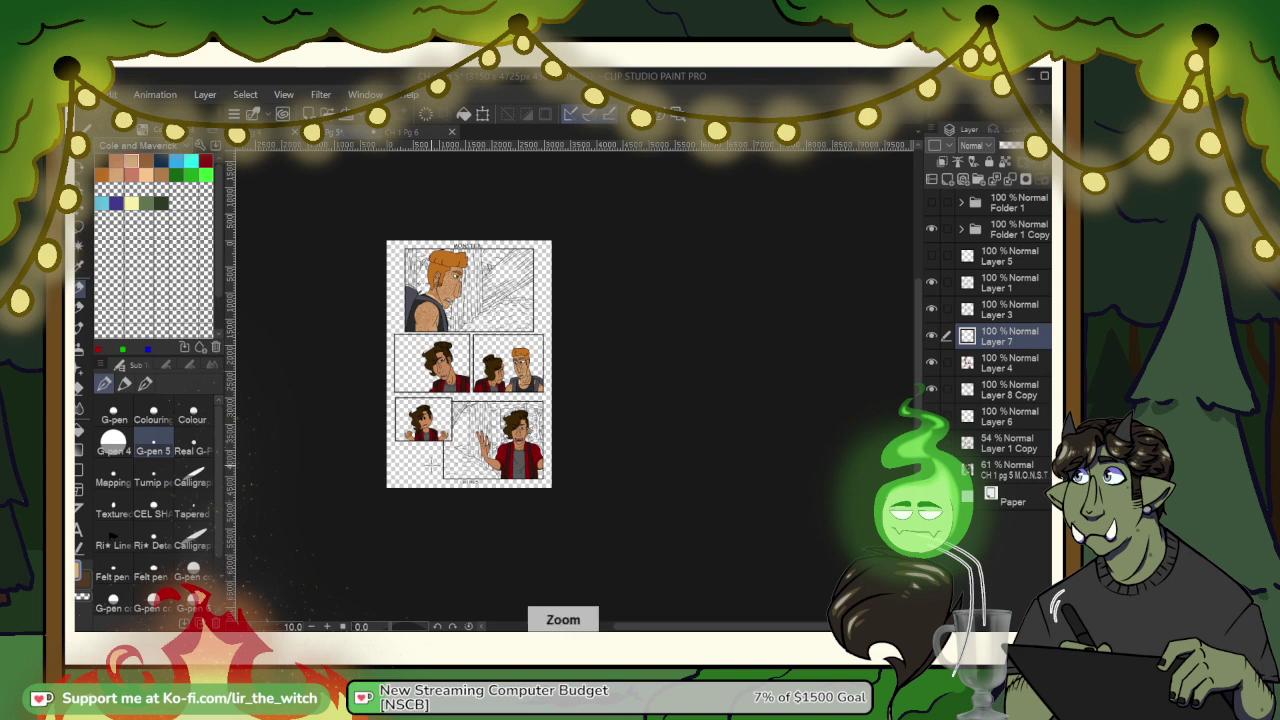
Step: Make Layer 5 visible on CH 1 Pg 5 and look over the lower panels
scroll(431, 466, "up", 3)
scroll(431, 466, "up", 3)
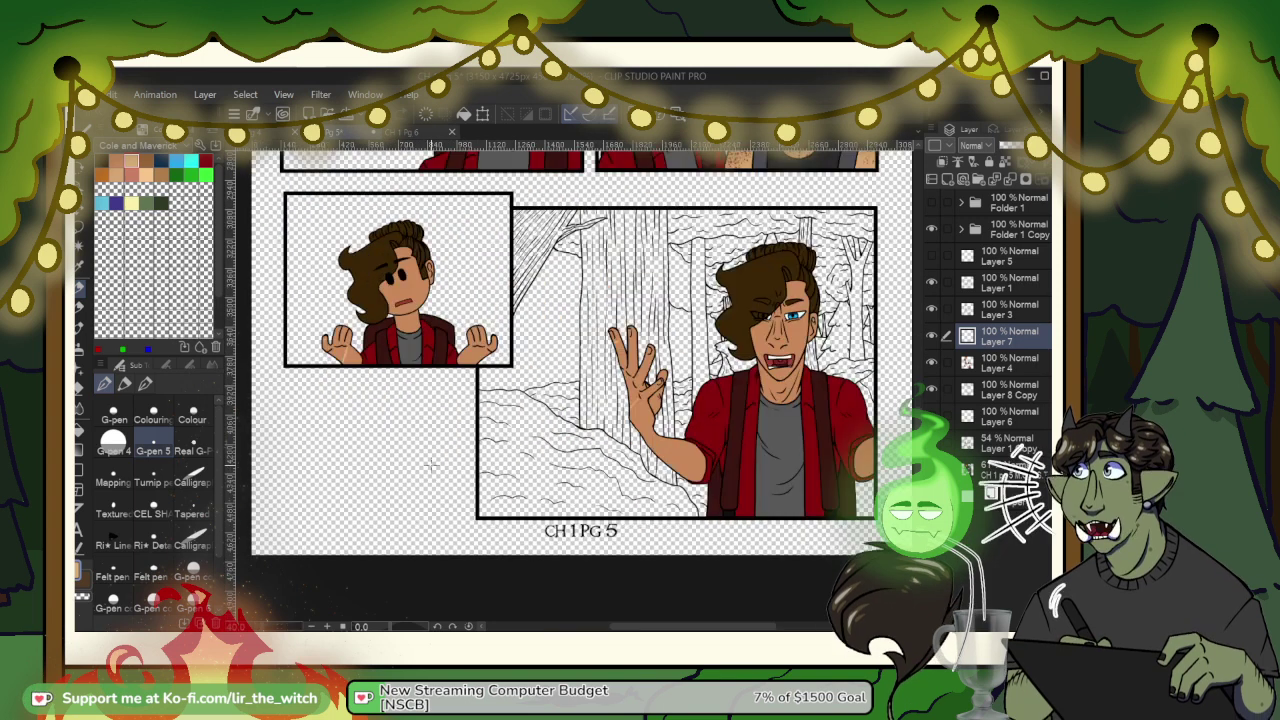
scroll(431, 466, "down", 3)
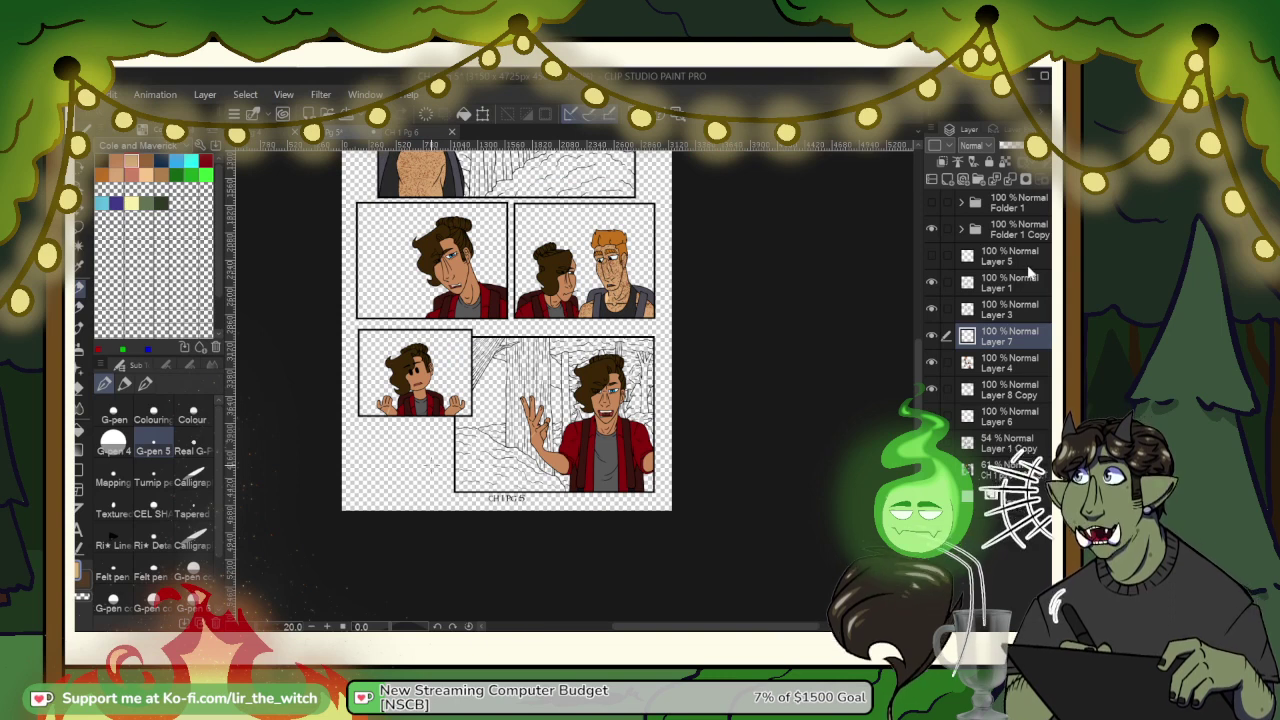
left_click(1010, 257)
left_click(930, 260)
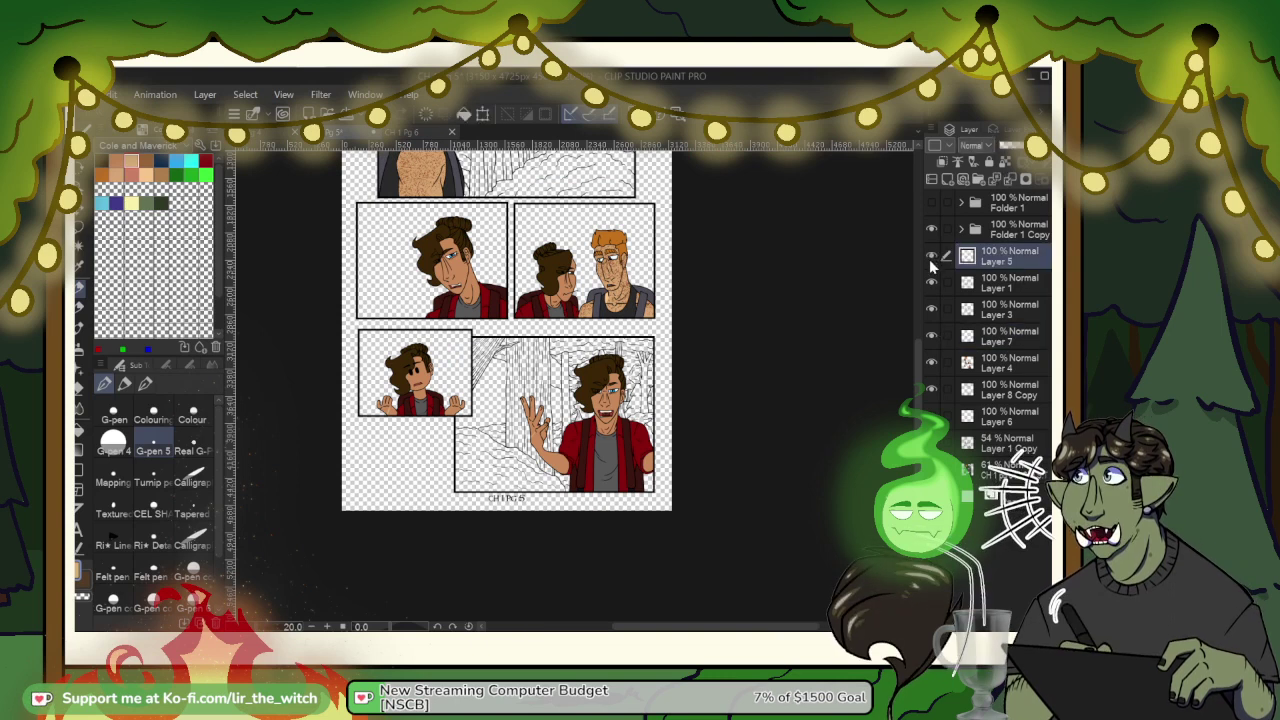
scroll(610, 398, "up", 5)
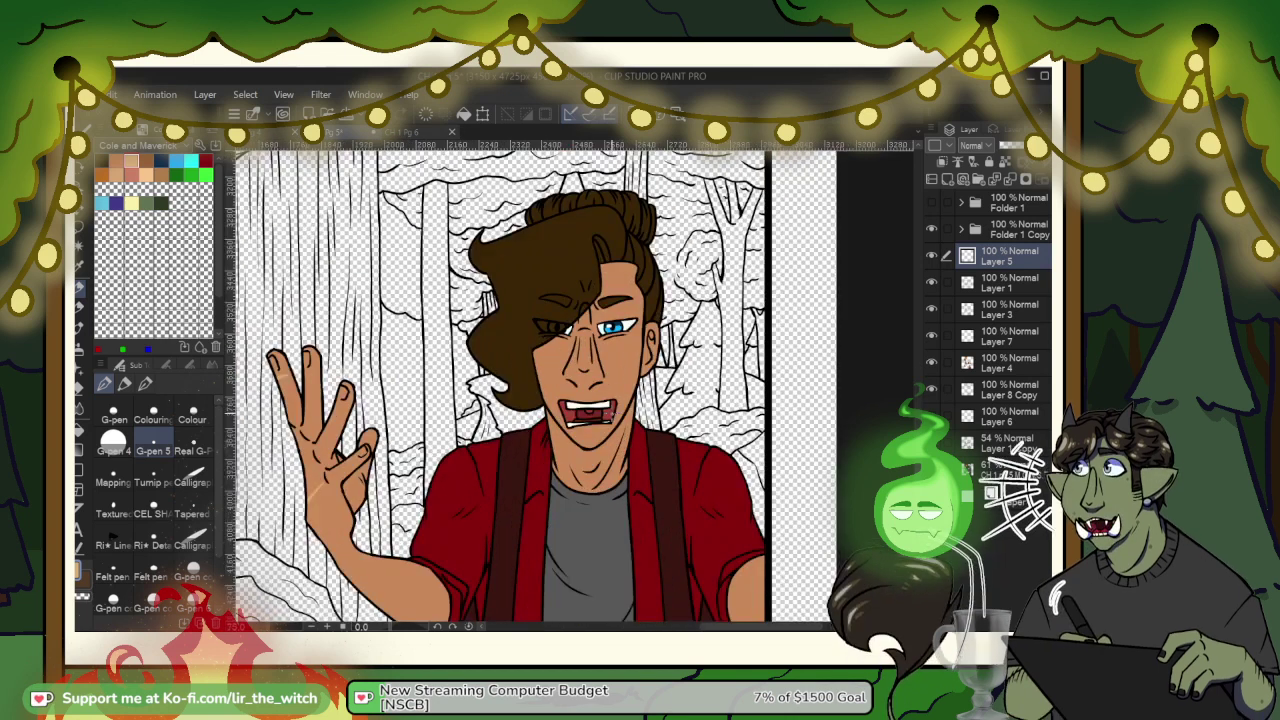
scroll(615, 405, "down", 1)
scroll(500, 380, "down", 3)
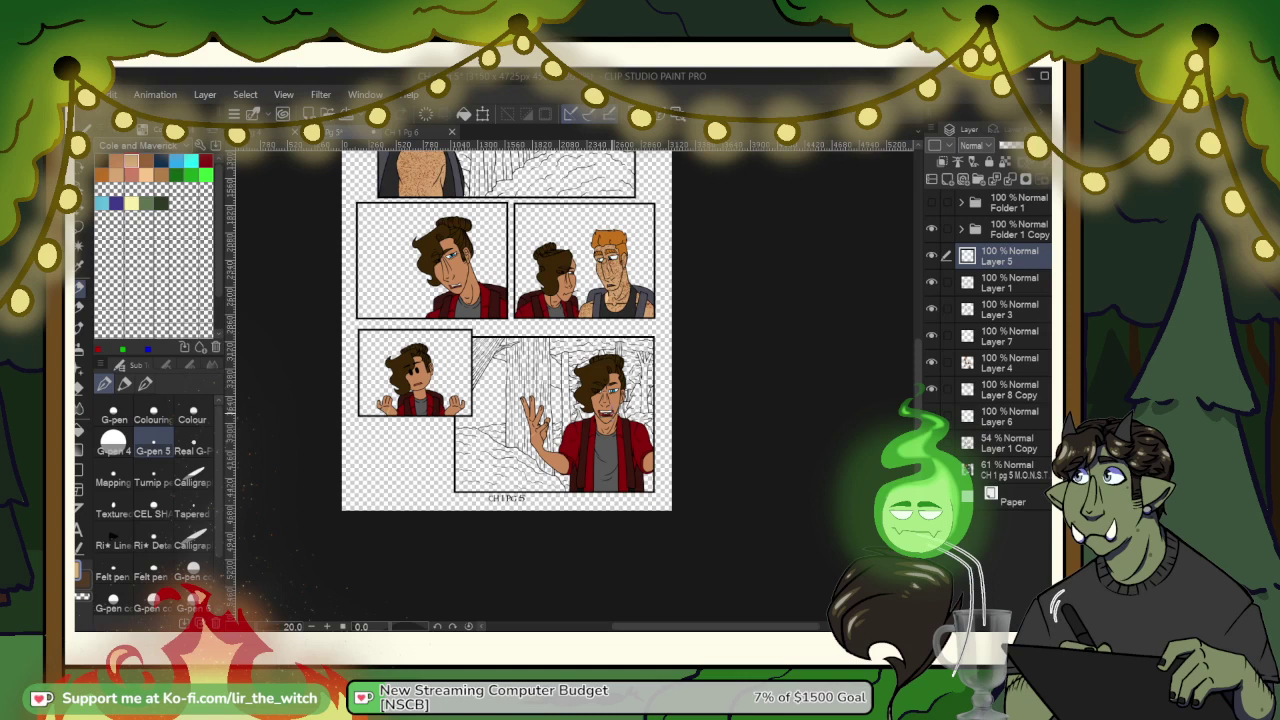
mouse_move(656, 270)
left_mouse_down()
mouse_move(680, 394)
mouse_move(676, 283)
left_mouse_up()
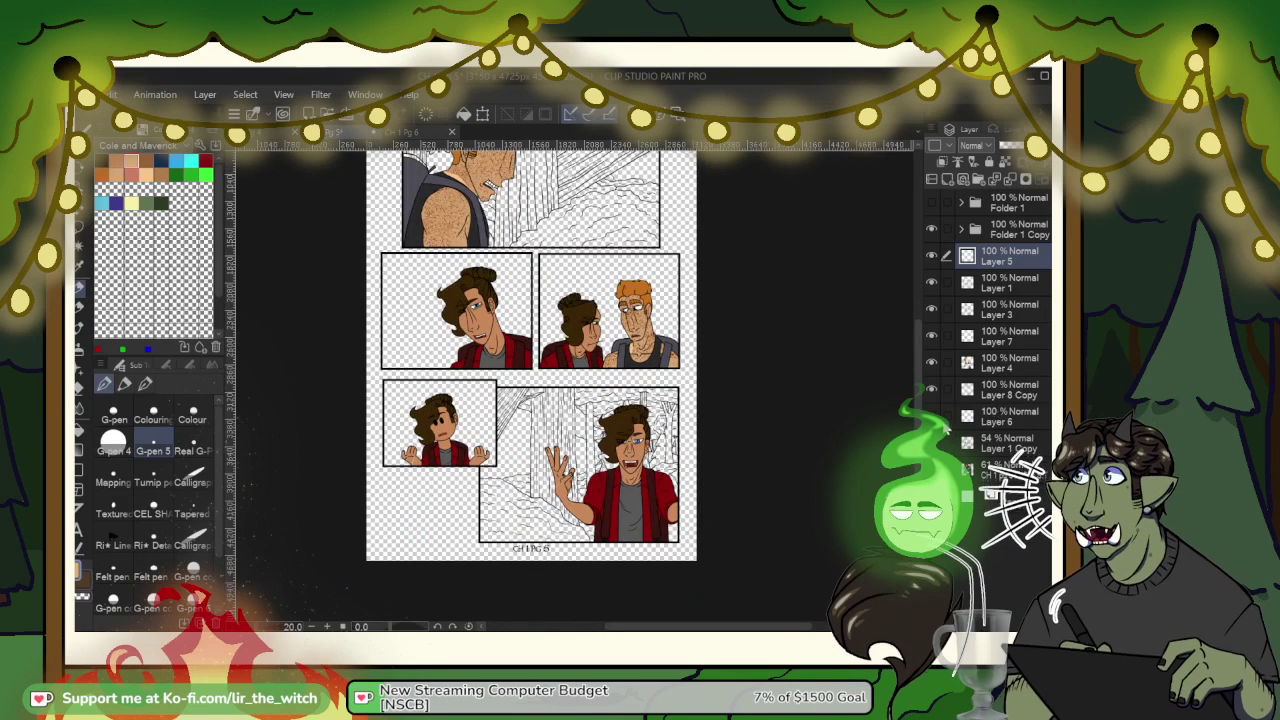
Step: Check the contents of Layer 8 Copy and Layer 4 by toggling their visibility, and merge Layer 7 down into Layer 4
left_click(931, 443)
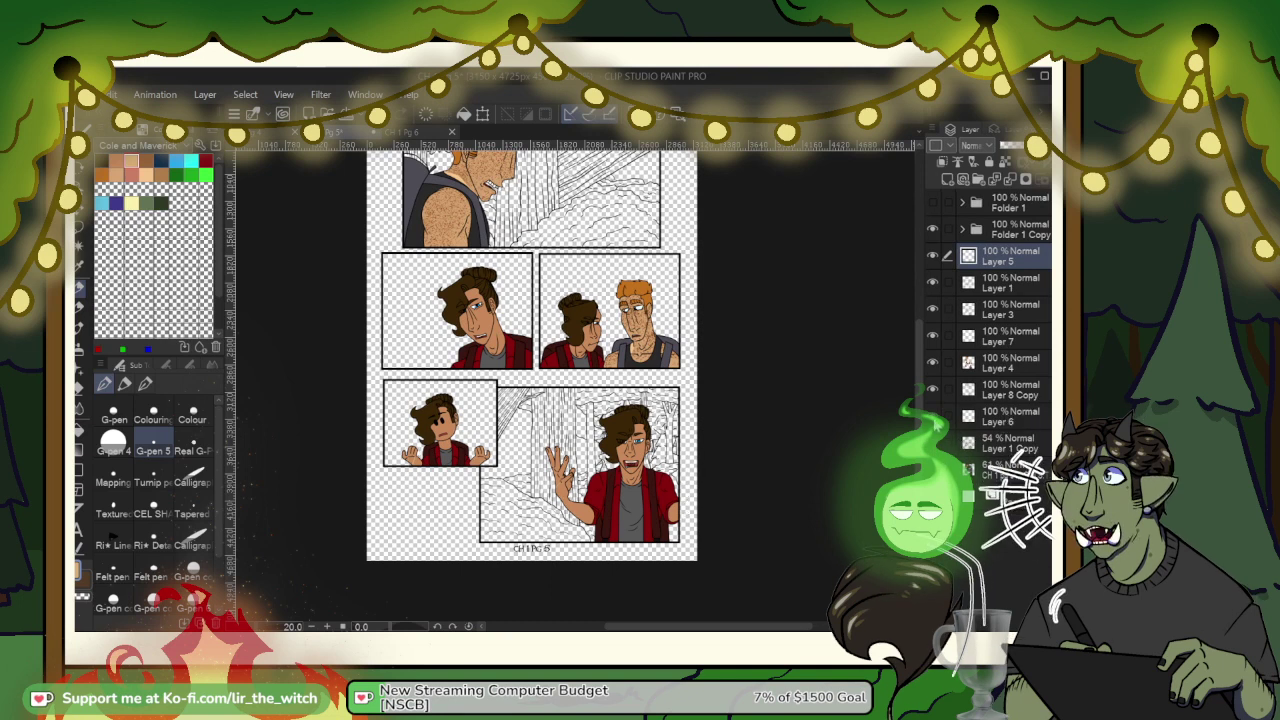
left_click(932, 392)
left_click(932, 390)
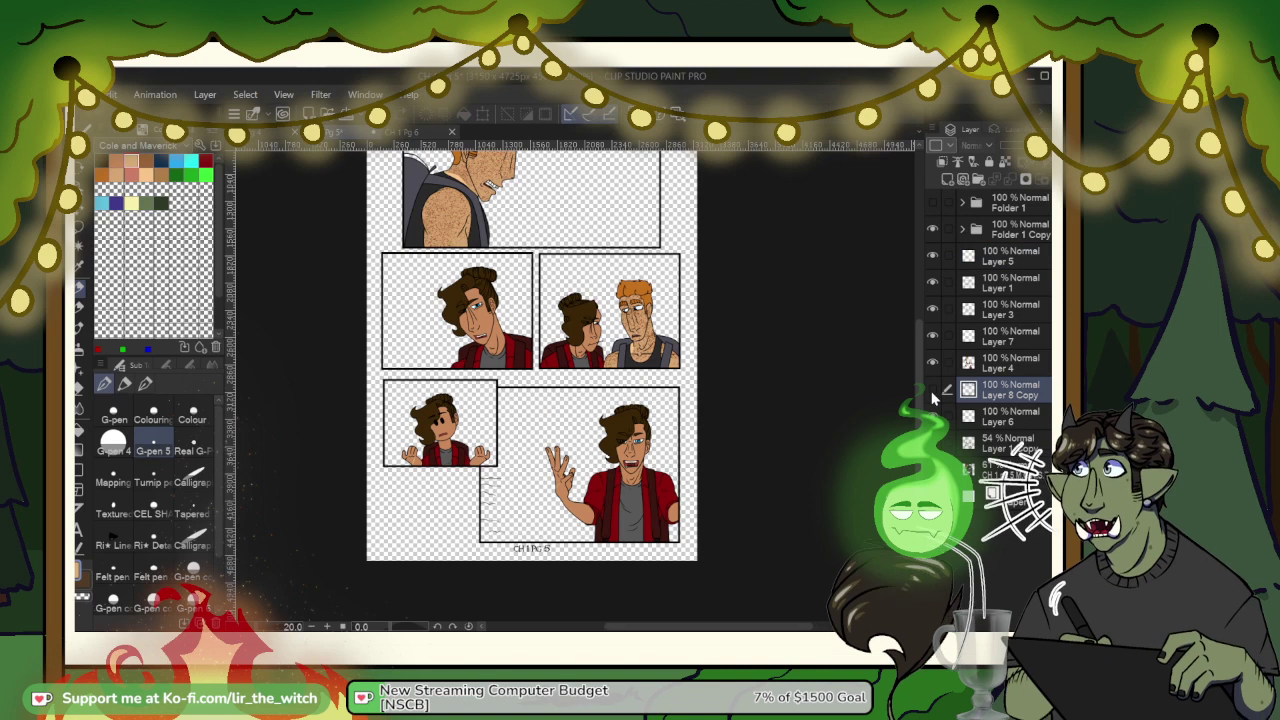
left_click(932, 390)
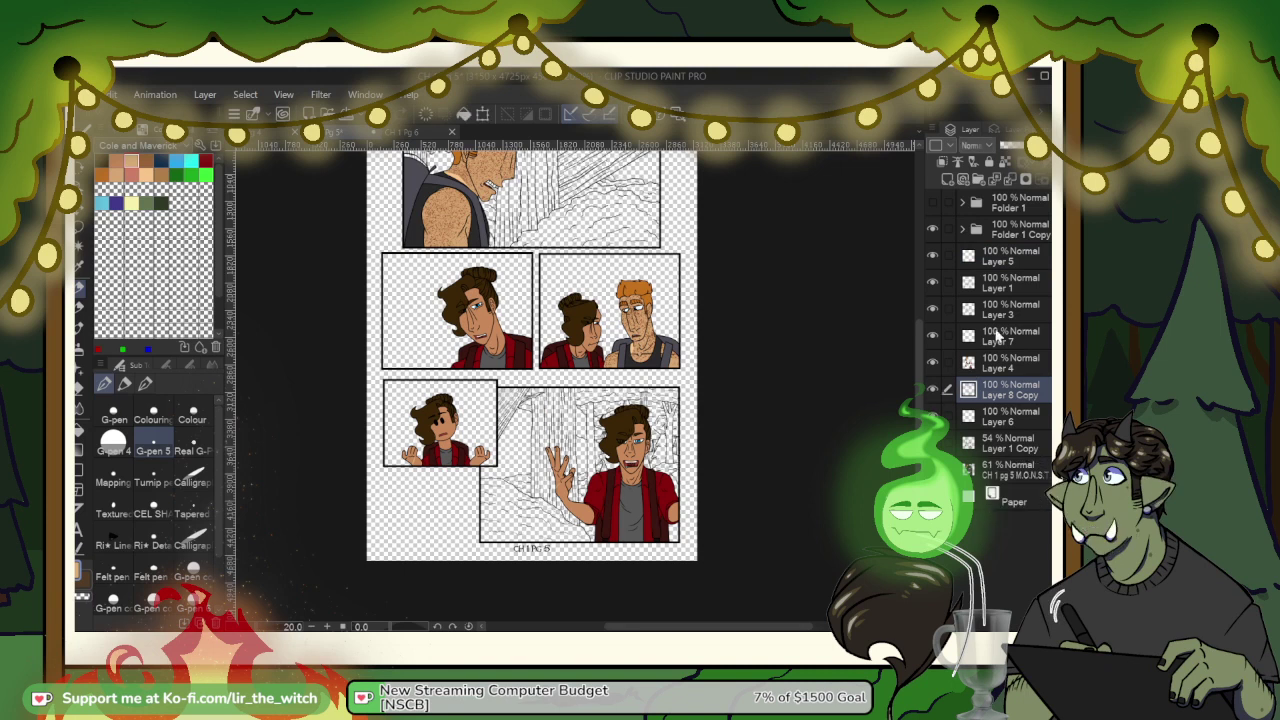
left_click(932, 361)
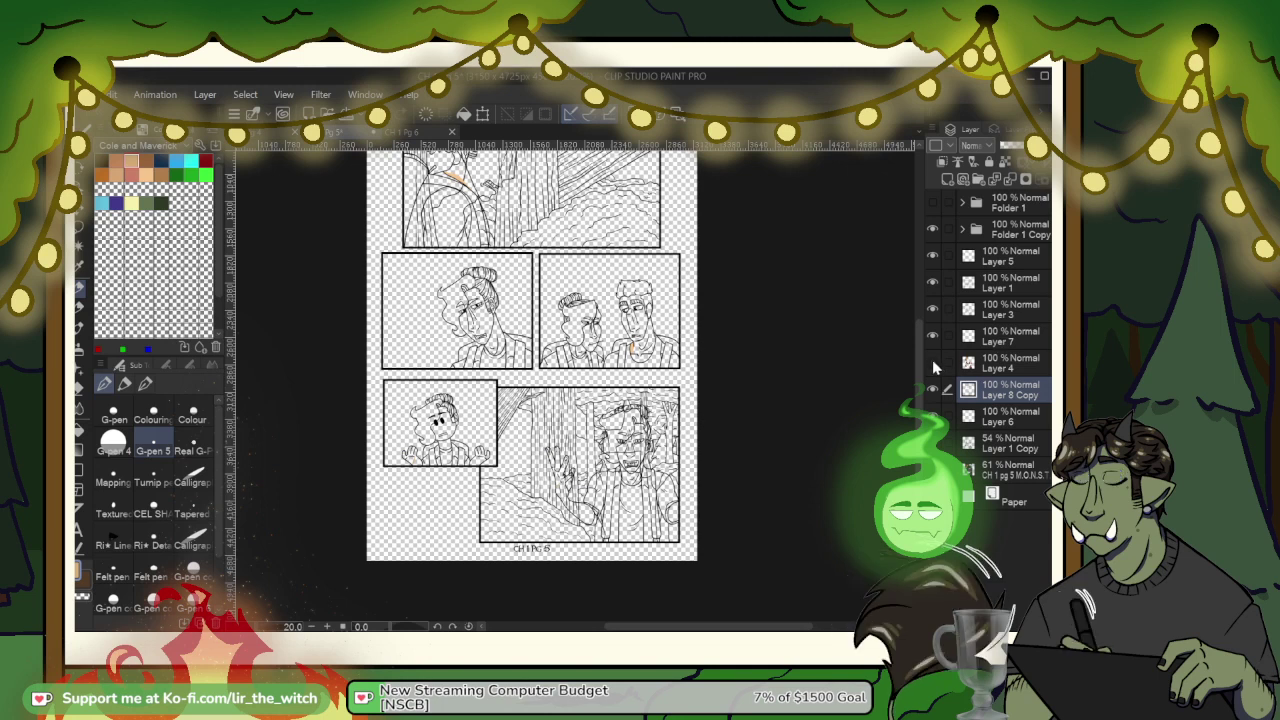
left_click(933, 362)
left_click(998, 337)
left_click(1010, 181)
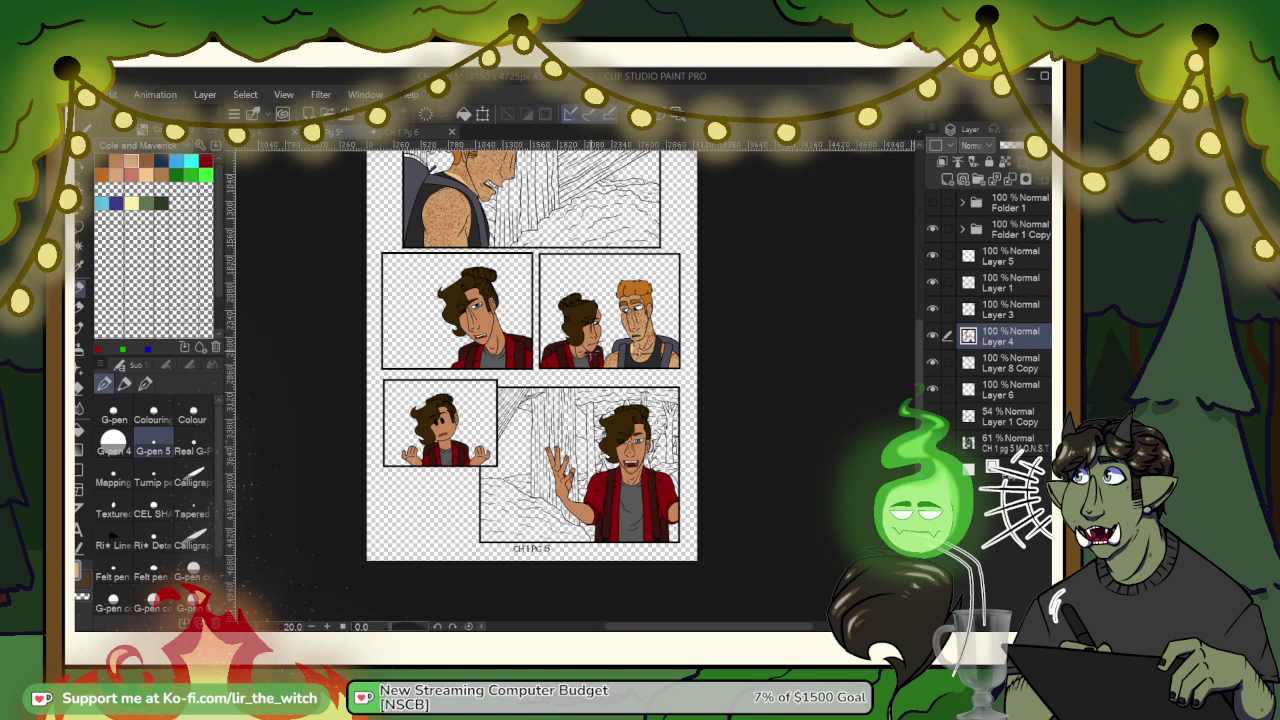
Step: Hide the flat character colours on Layer 4 and lower the opacity of Layer 3 to 74%
scroll(531, 384, "up", 3)
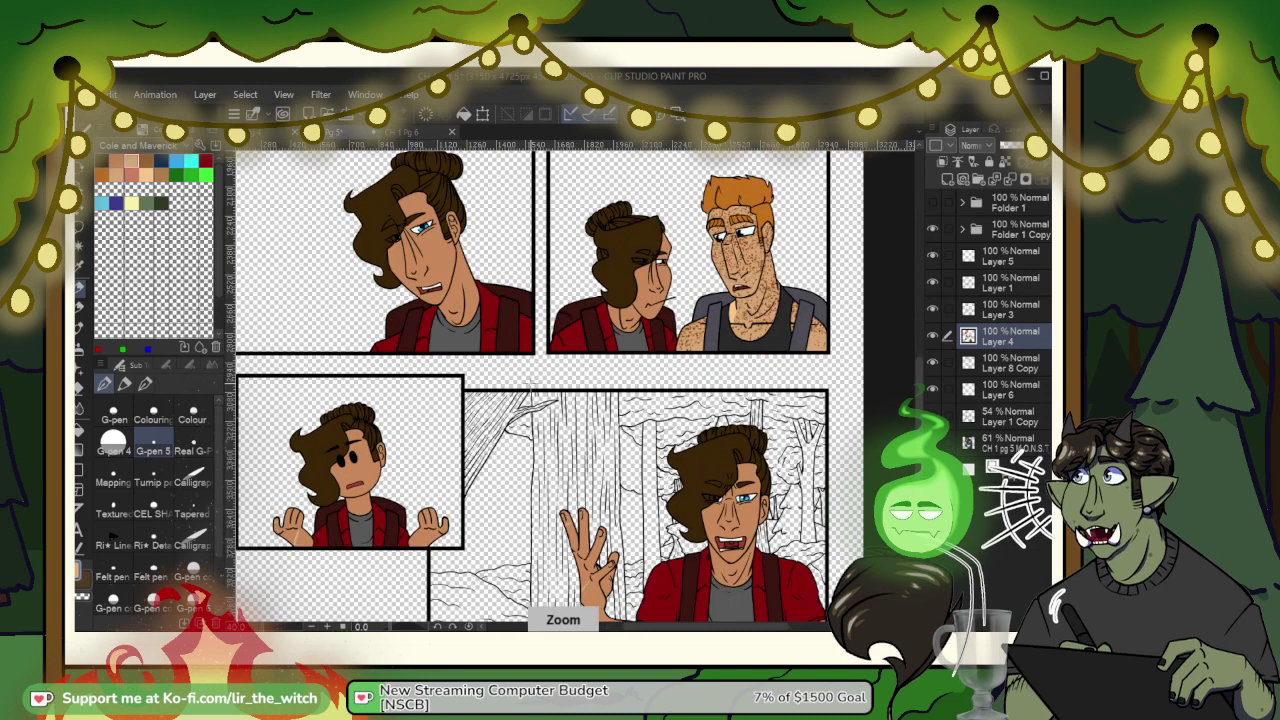
key("ctrl+minus")
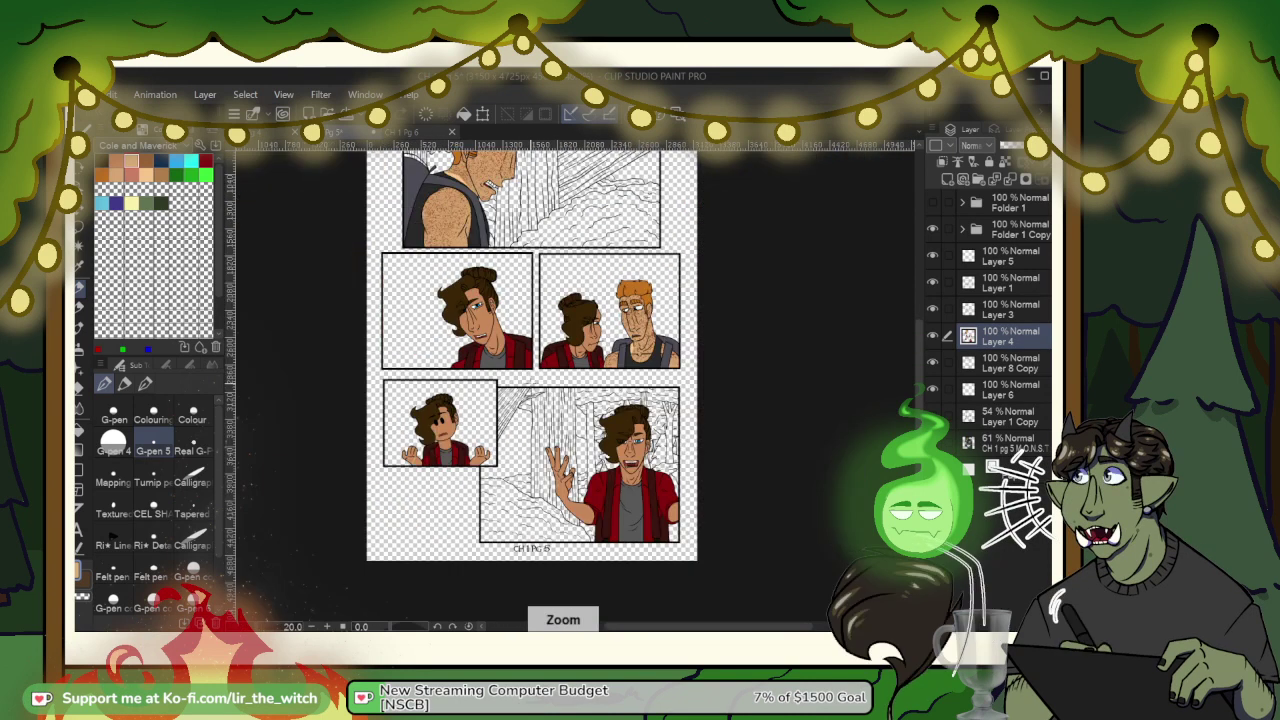
key("ctrl+minus")
key("ctrl+plus")
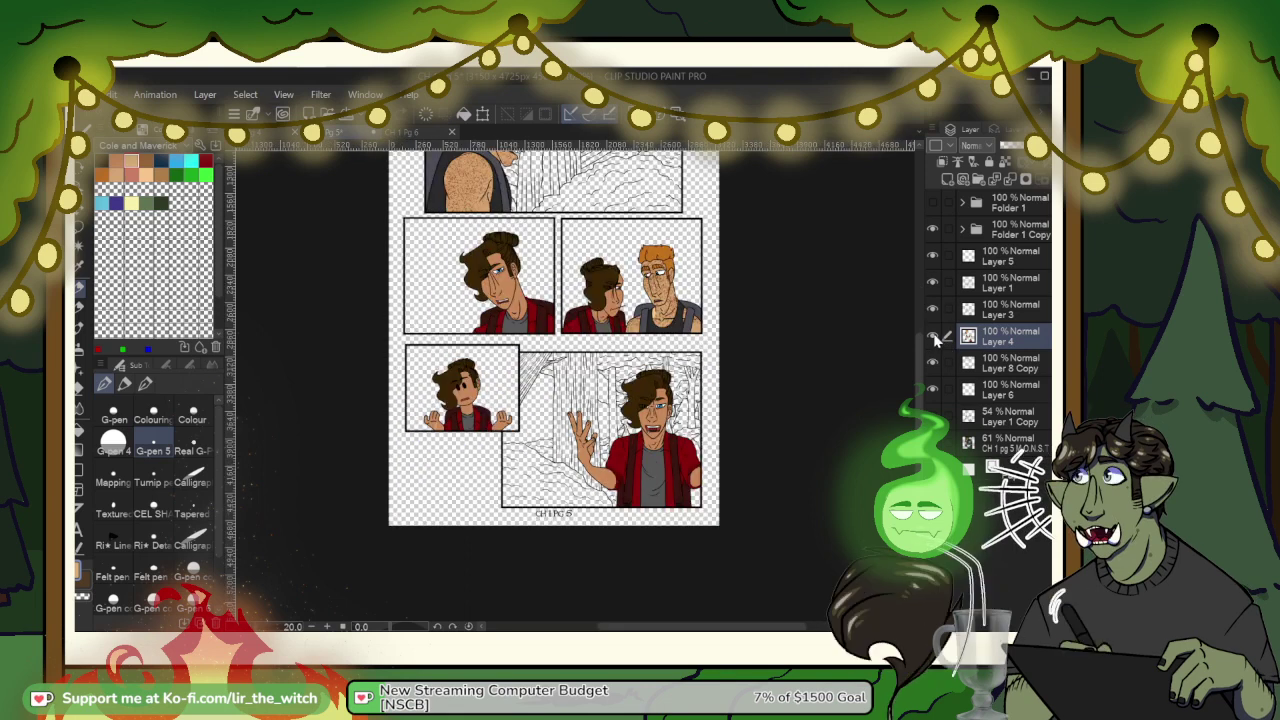
left_click(934, 337)
left_click(997, 310)
left_click(1023, 147)
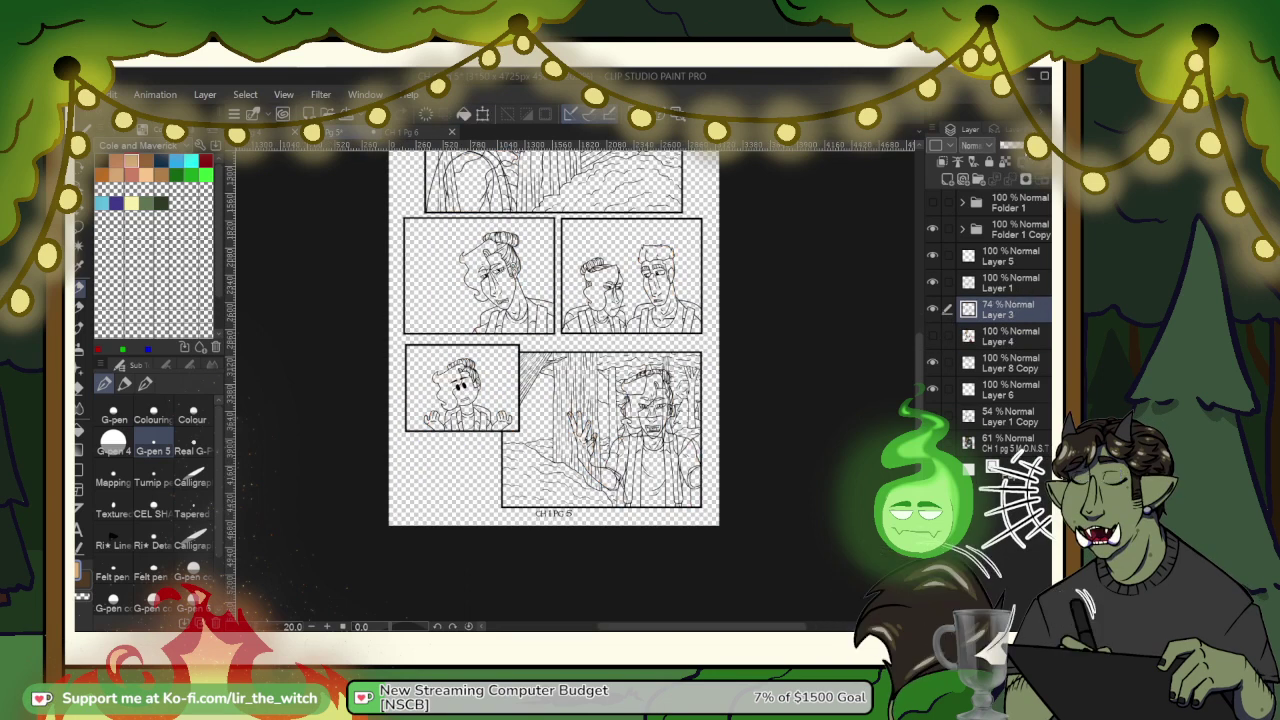
Step: Check the Layer 8 Copy line art and the coloured page sketch by toggling their visibility, and make Layer 6 the active layer
left_click(1018, 391)
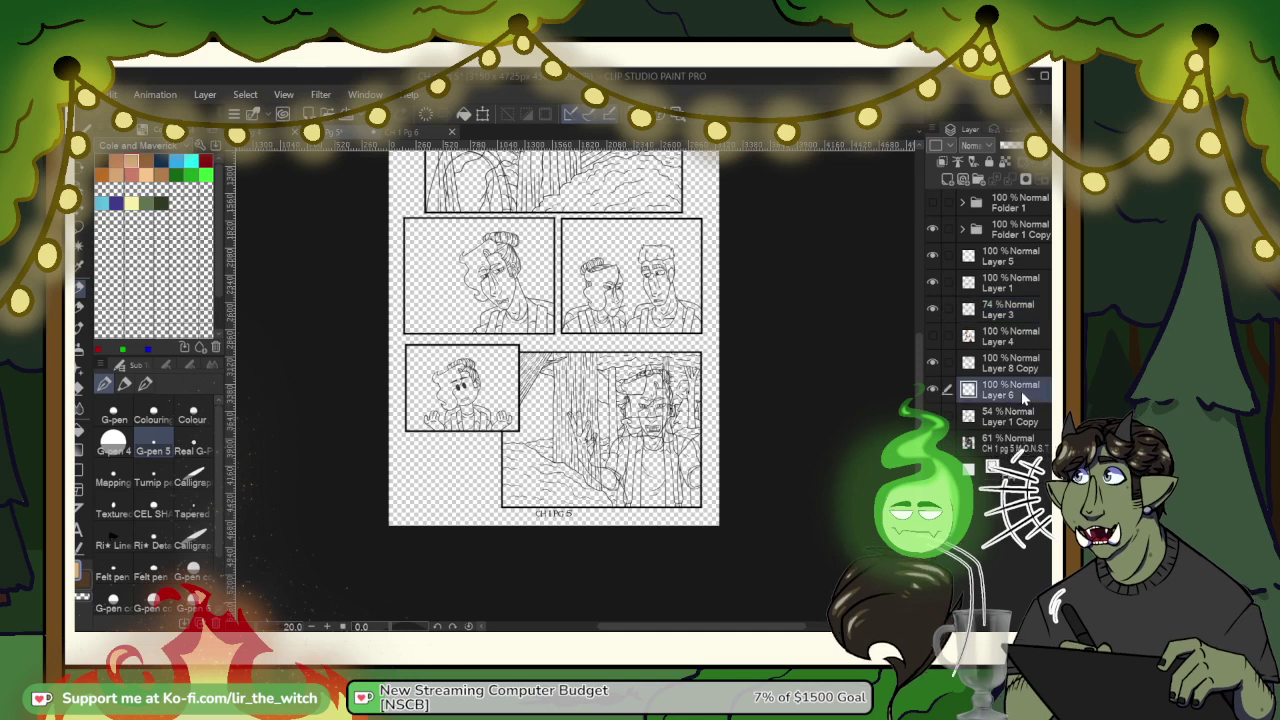
left_click(935, 362)
left_click(934, 362)
left_click(998, 362)
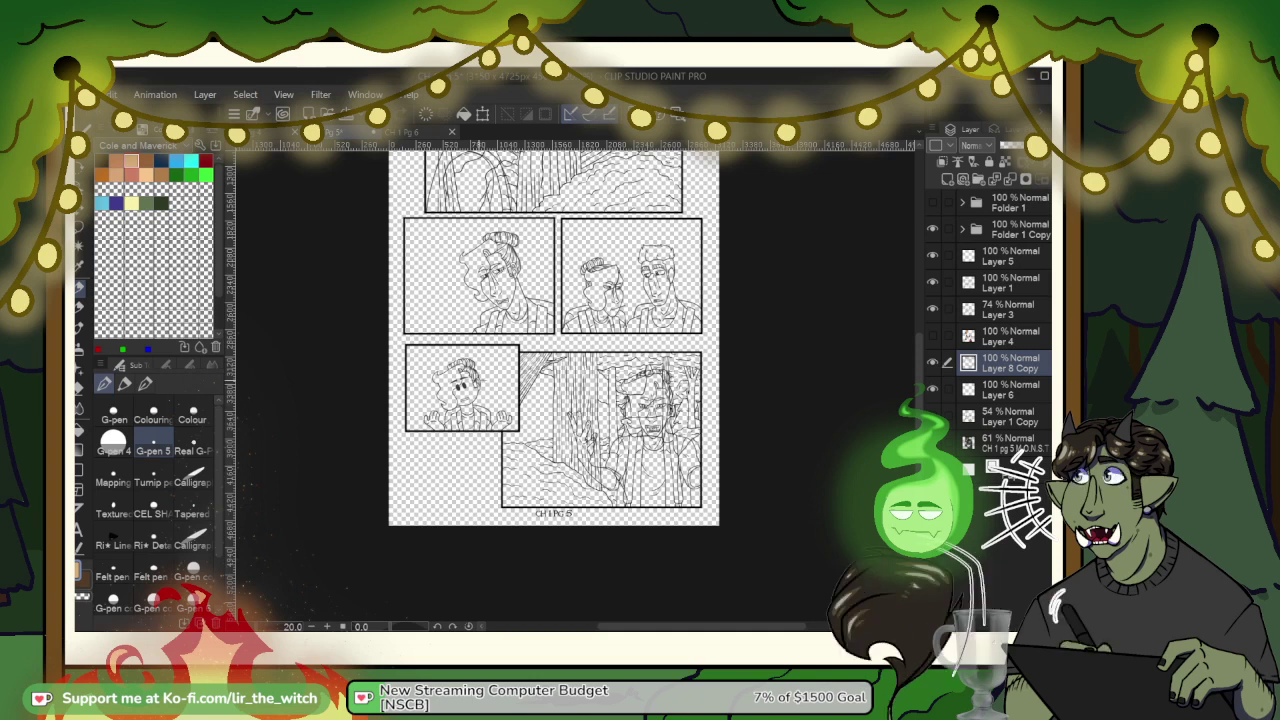
scroll(541, 382, "down", 3)
key("ctrl+plus")
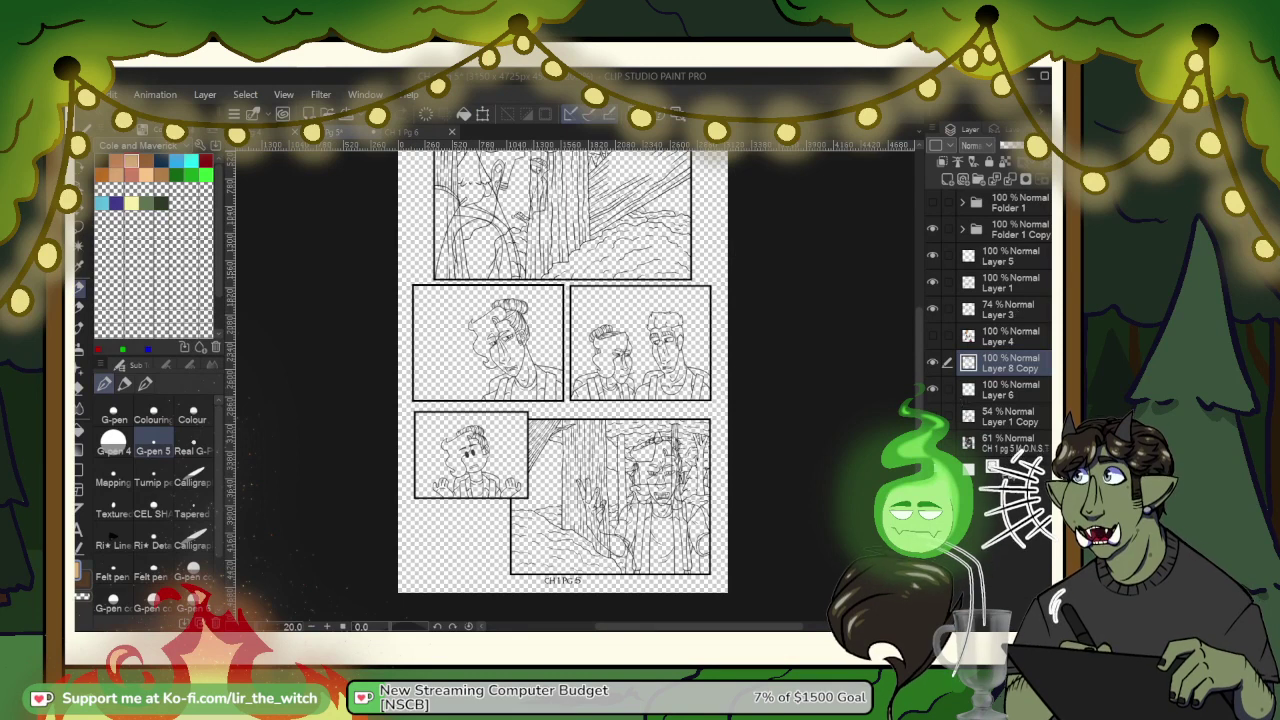
left_click(933, 444)
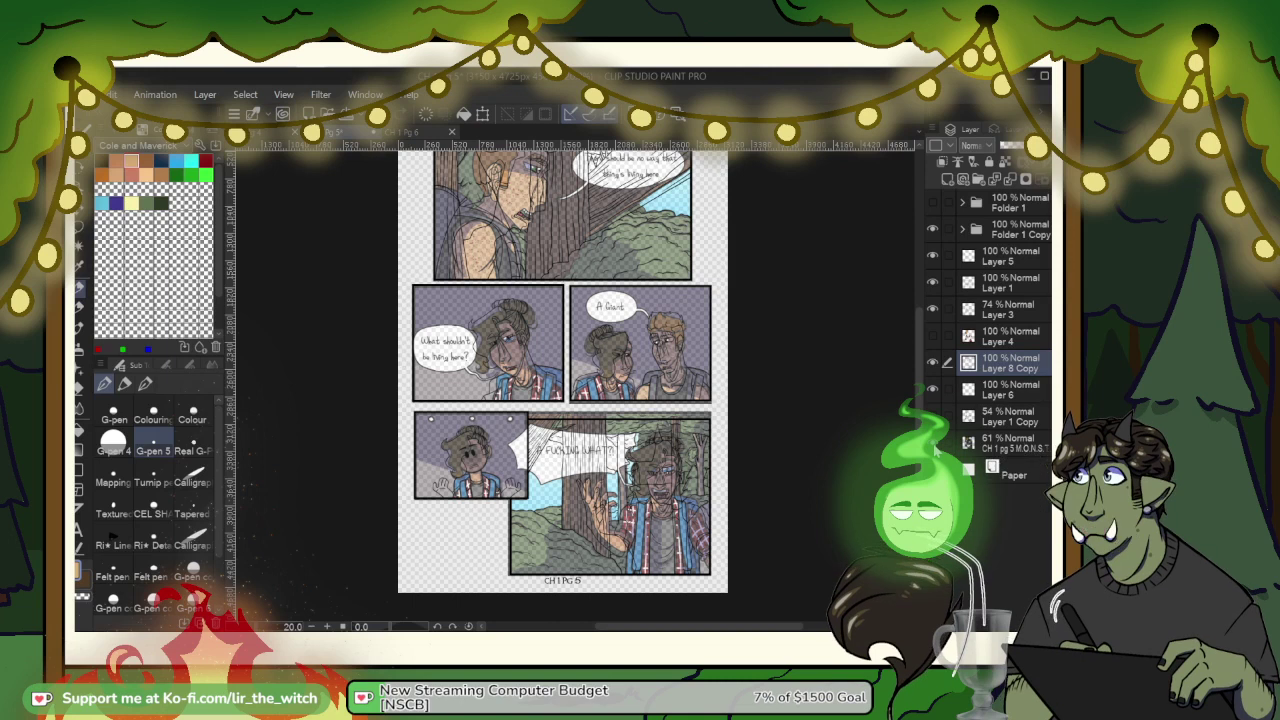
left_click(933, 444)
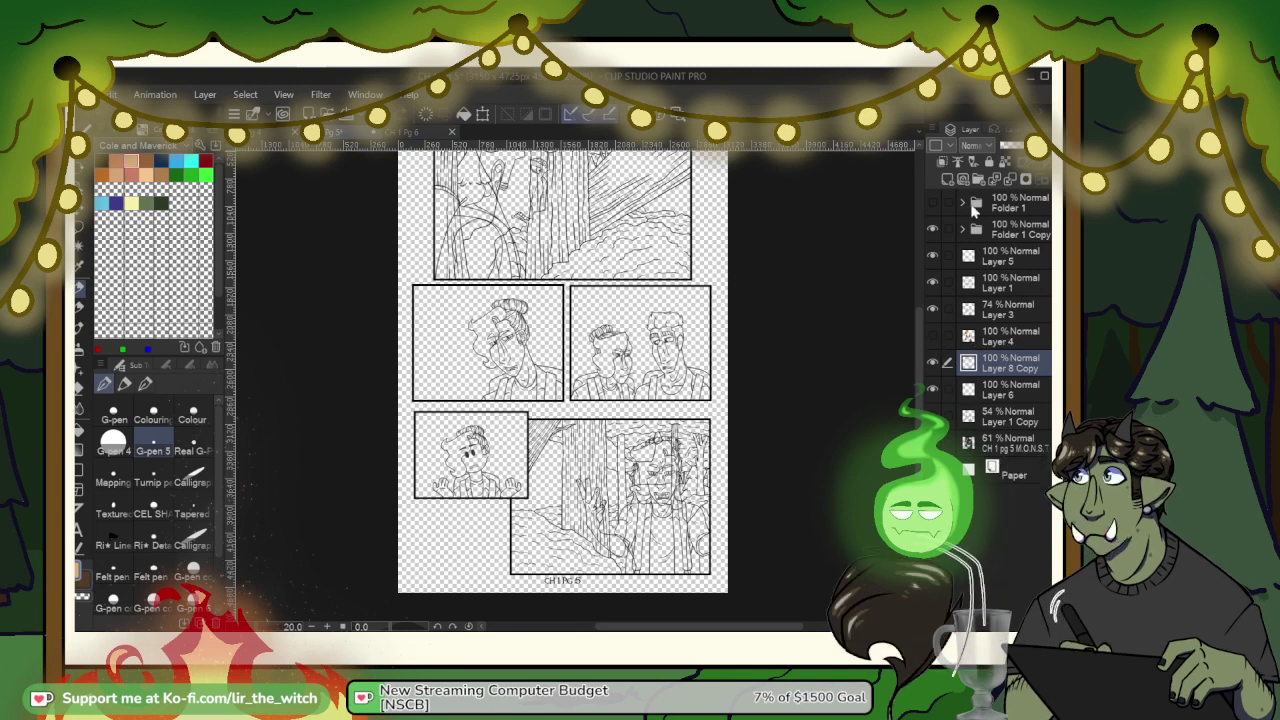
left_click(1008, 393)
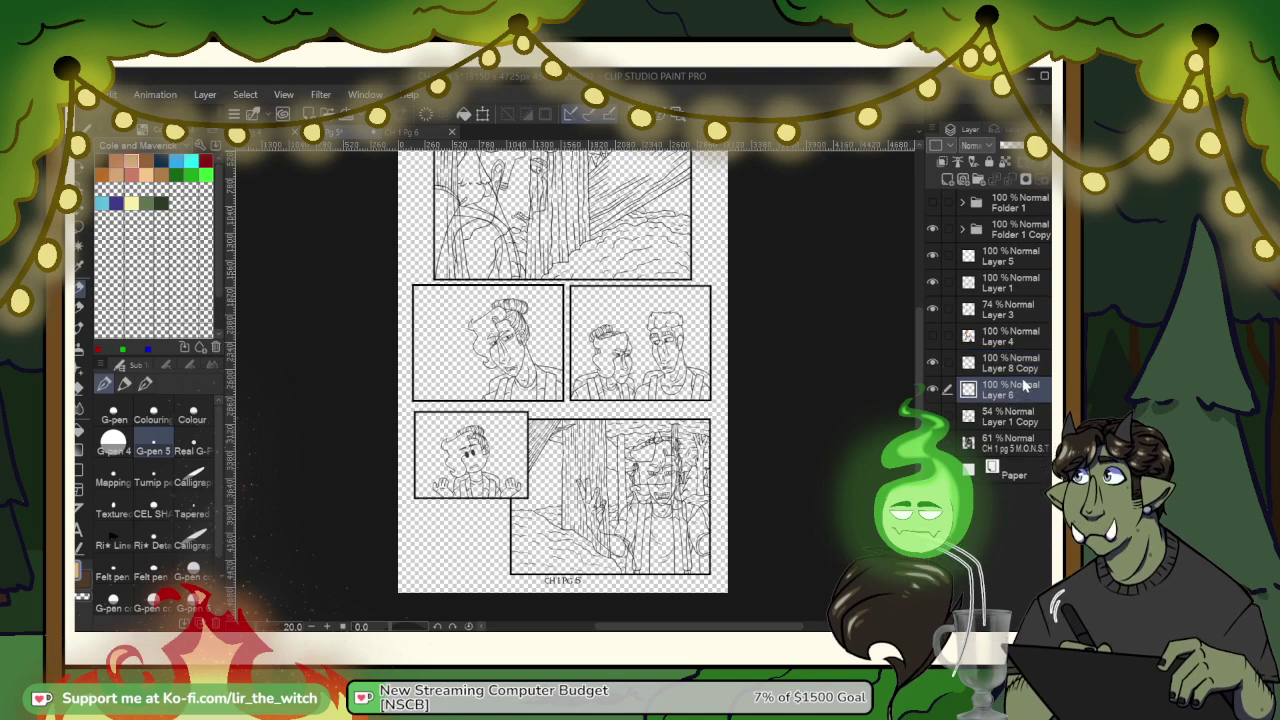
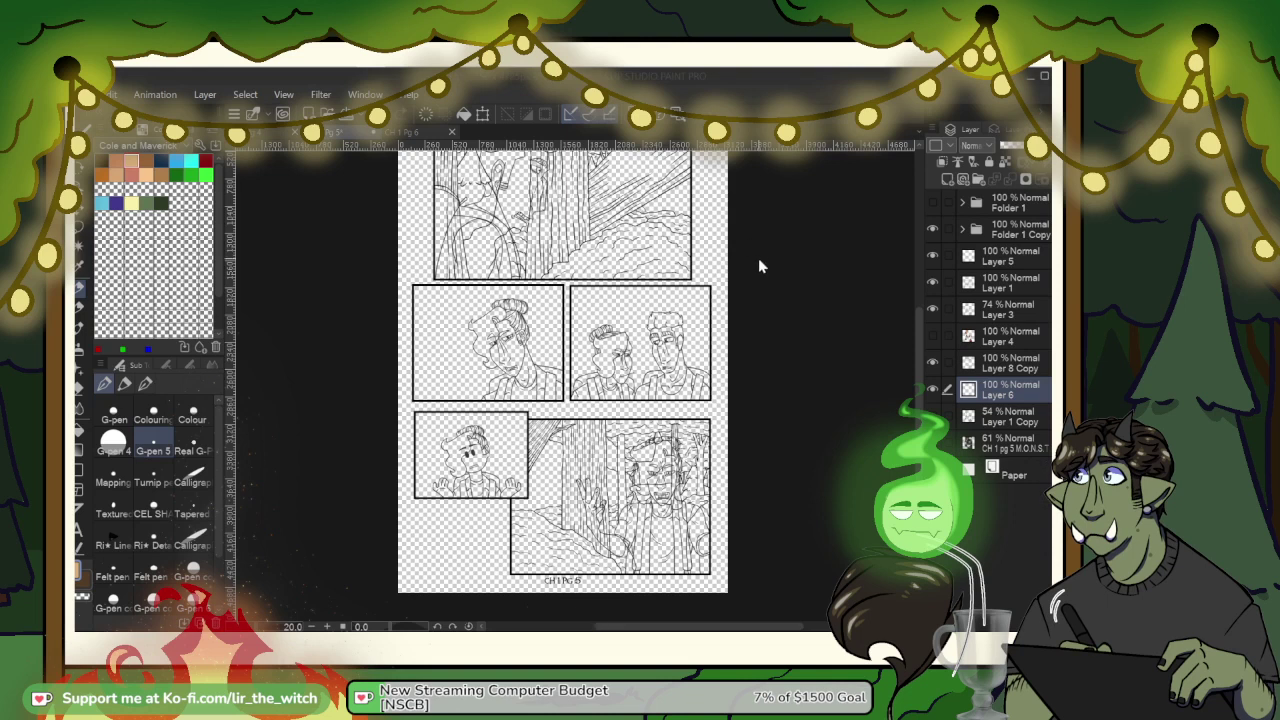
Step: Hide the character line art on Layer 3, leaving only the background linework and panel frames
scroll(544, 337, "down", 3)
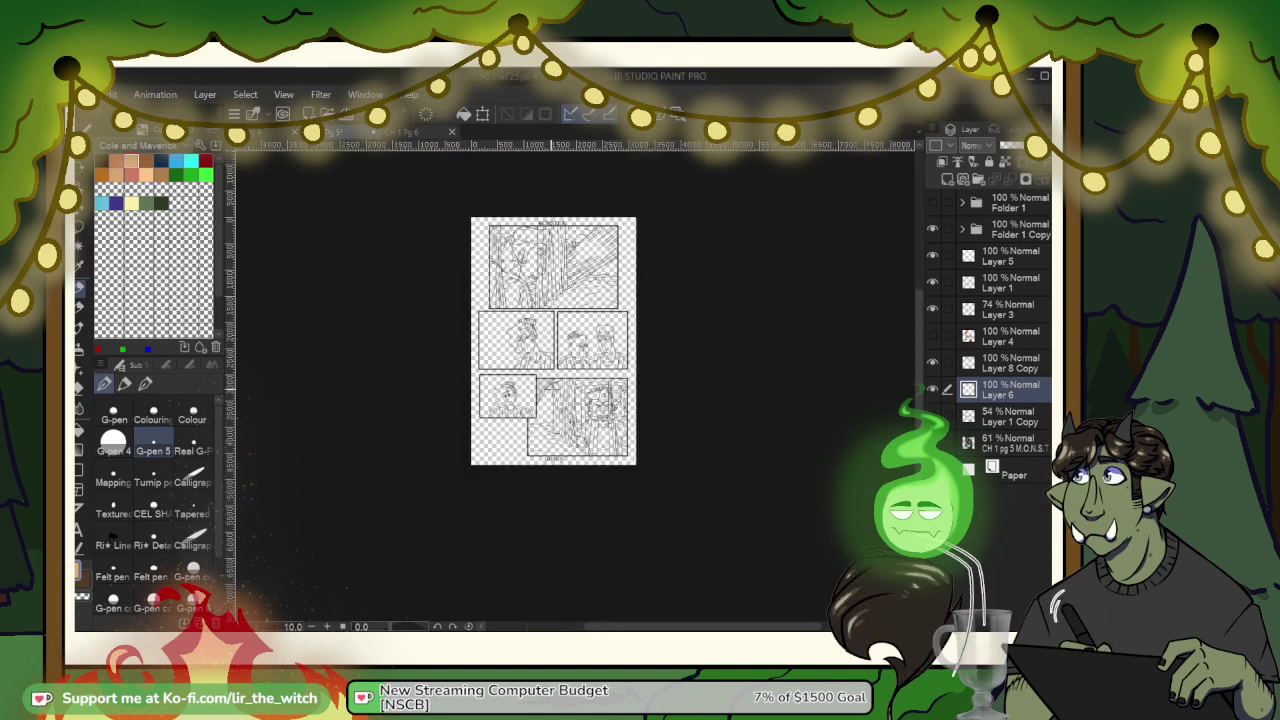
key("ctrl+plus")
key("ctrl+plus")
key("ctrl+plus")
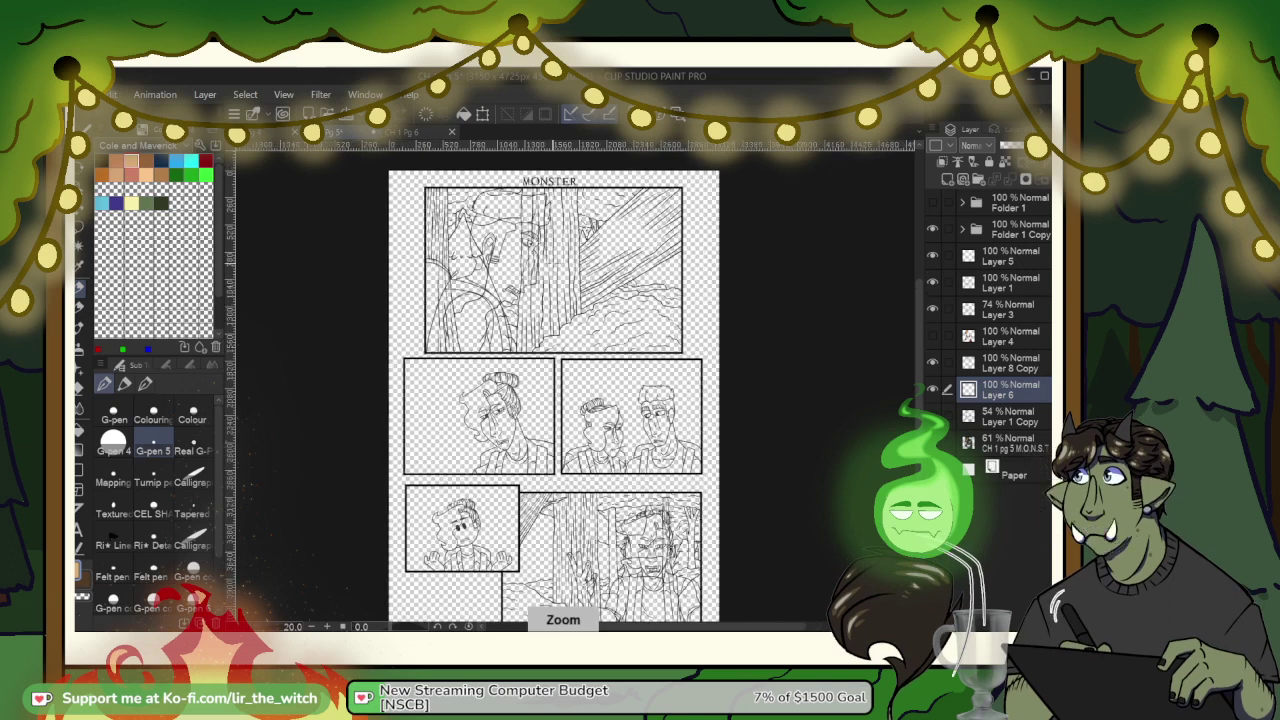
left_click(932, 309)
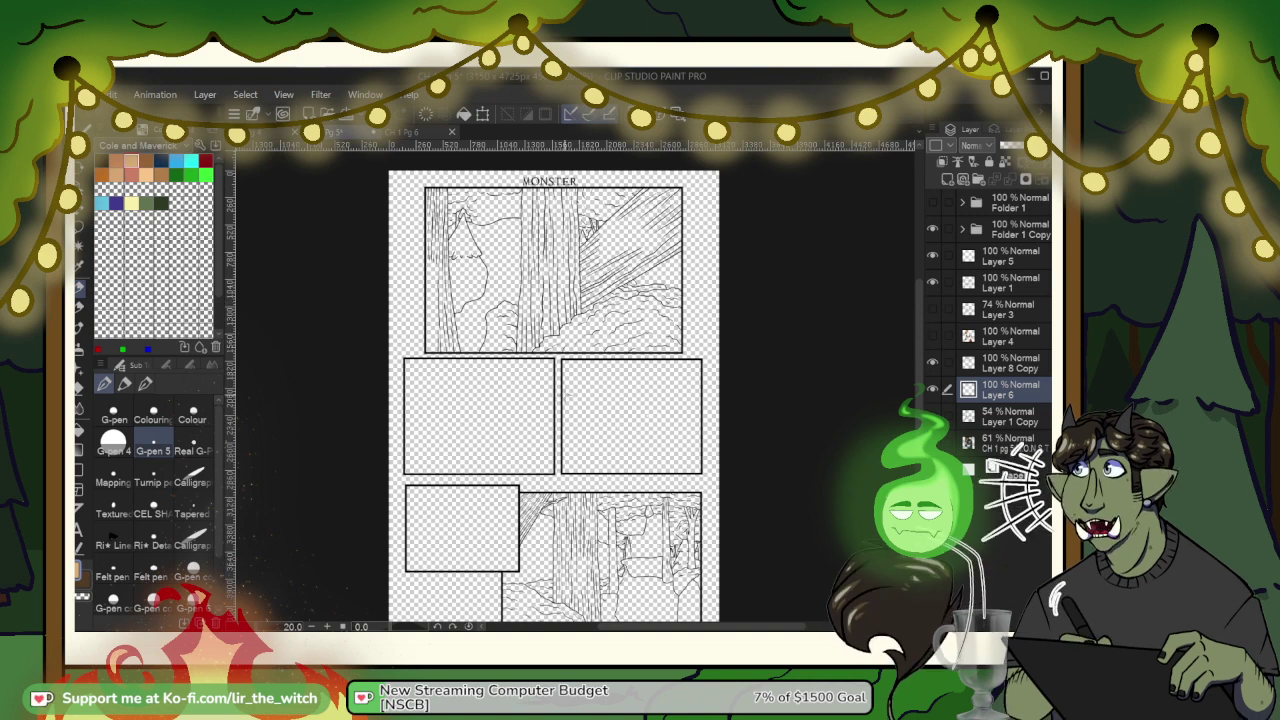
Step: With the Fill tool active, hide the line art and shading layers on CH 1 Pg 4, sample its gray panel background, and return to CH 1 Pg 5
key("g")
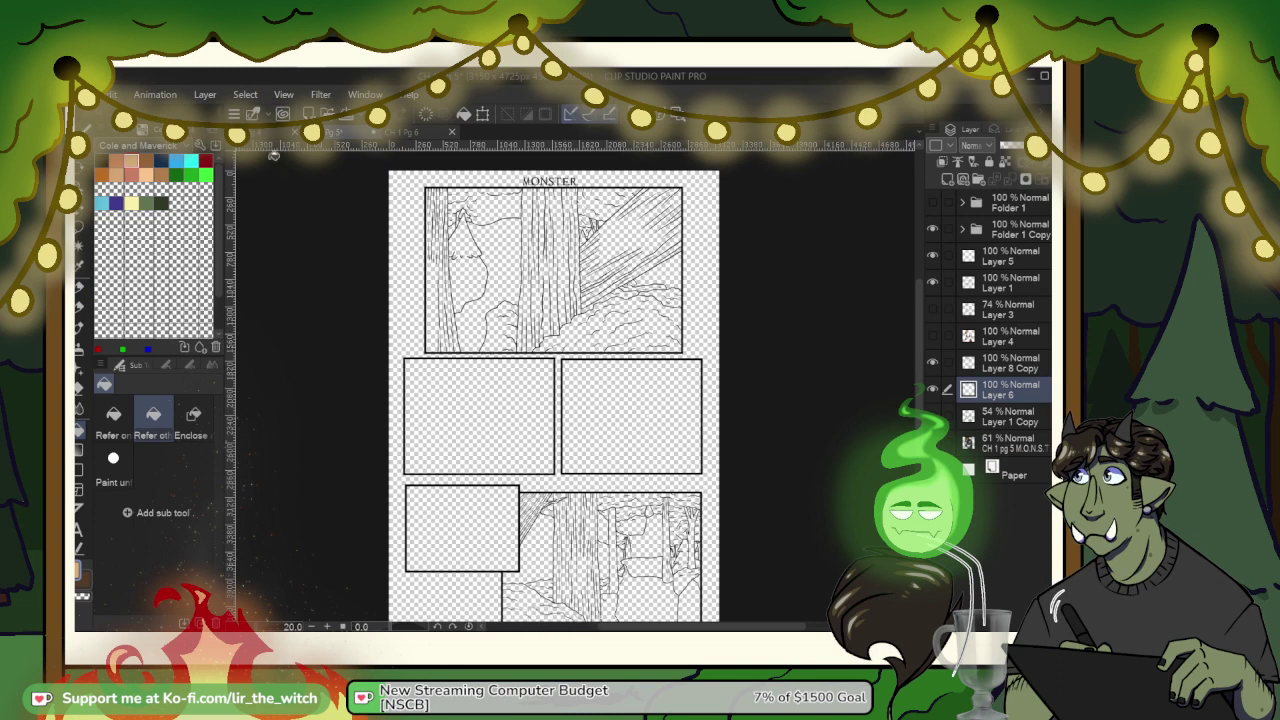
left_click(265, 134)
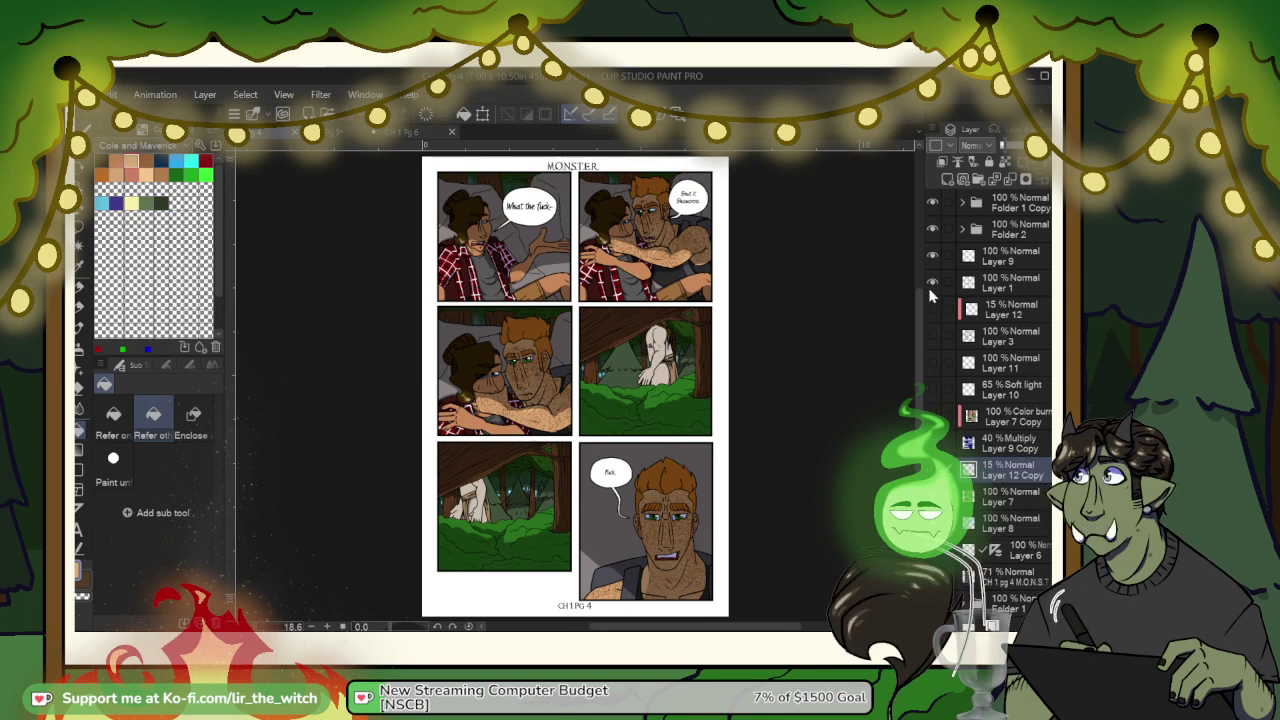
left_click_drag(930, 290, 928, 256)
right_click(551, 264)
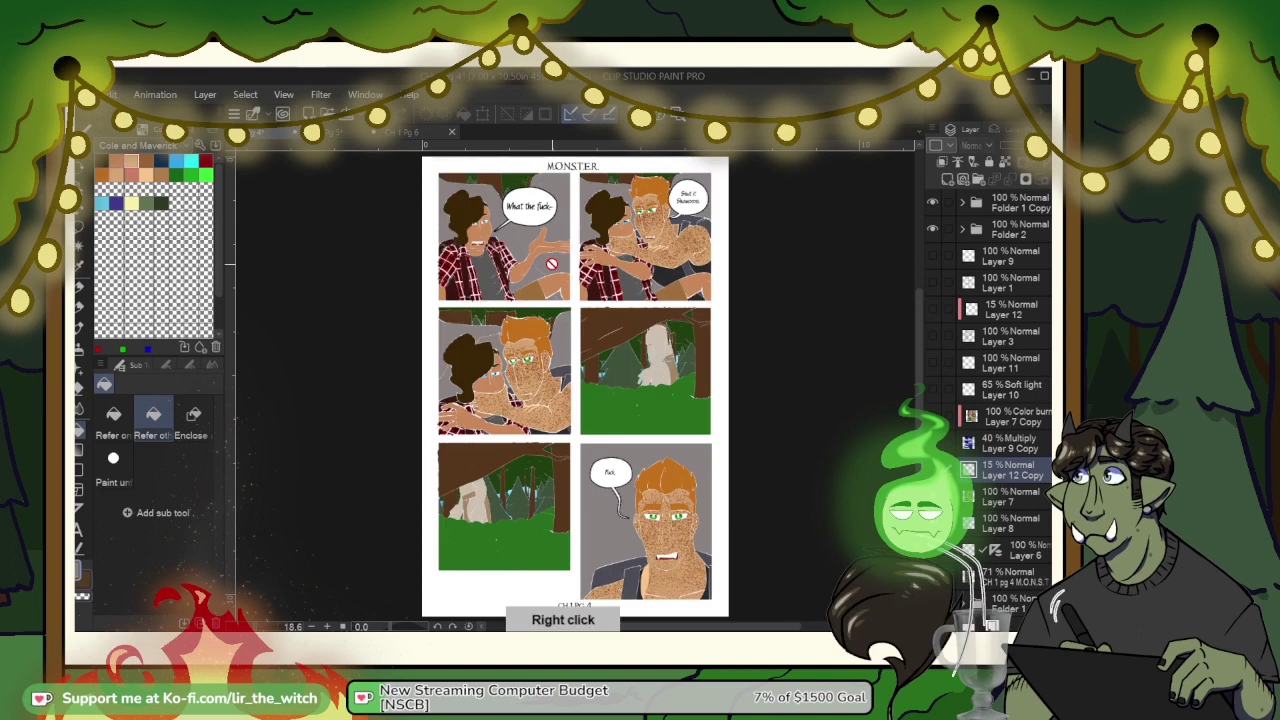
left_click(336, 133)
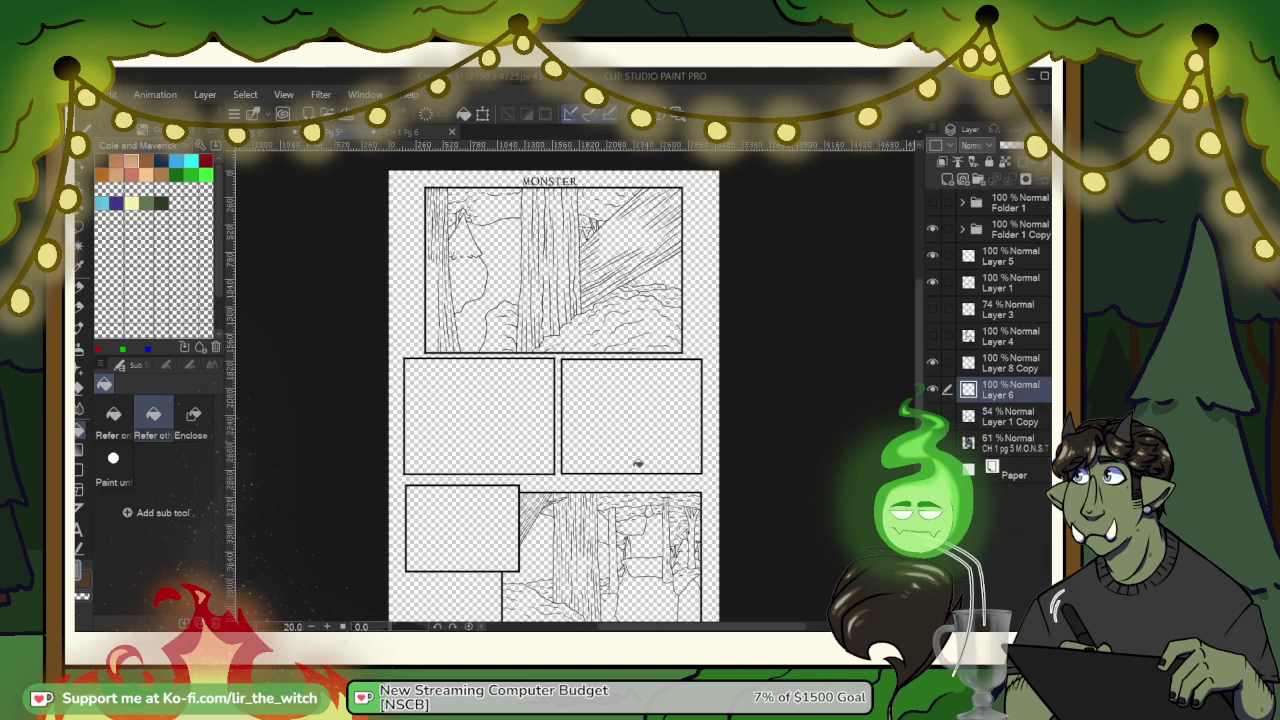
Step: Fill the two middle panels and the small shrugging panel with the sampled gray on Layer 6
left_click(522, 432)
left_click(492, 509)
left_click(632, 440)
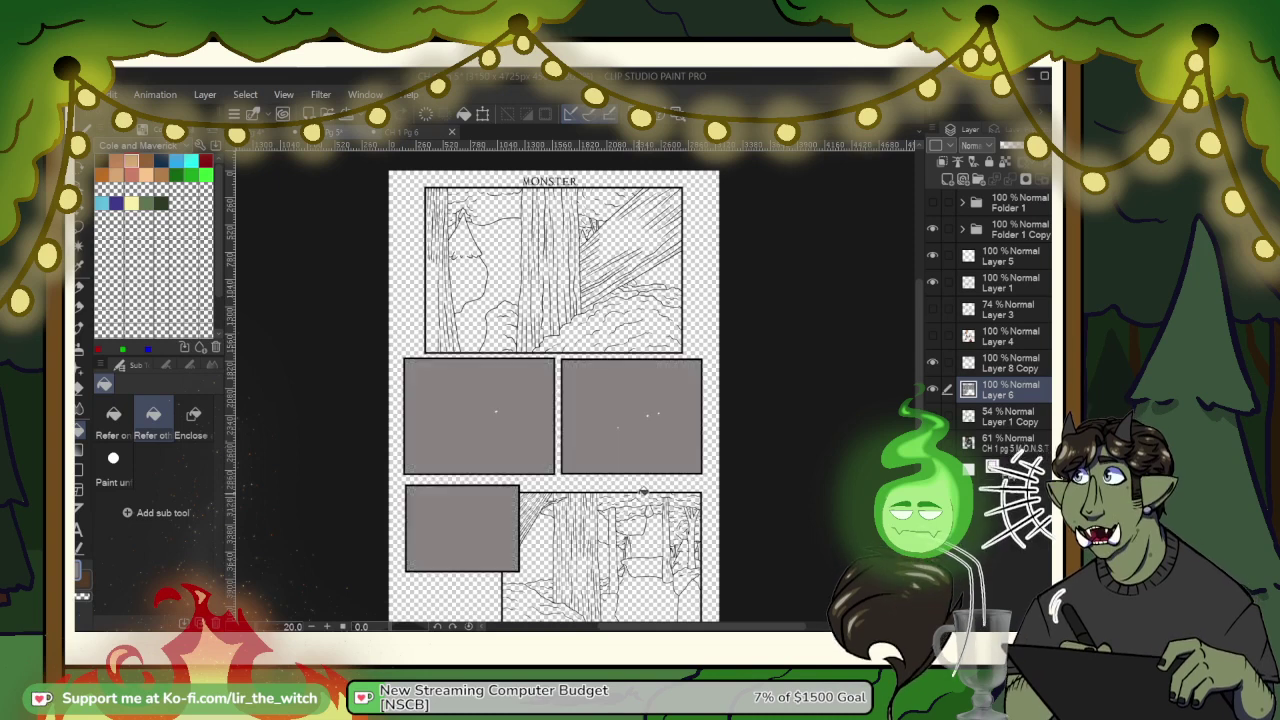
Step: Hide Layer 5 and fill the rounded shape at the right edge of the last panel with the same gray
left_click_drag(670, 464, 626, 349)
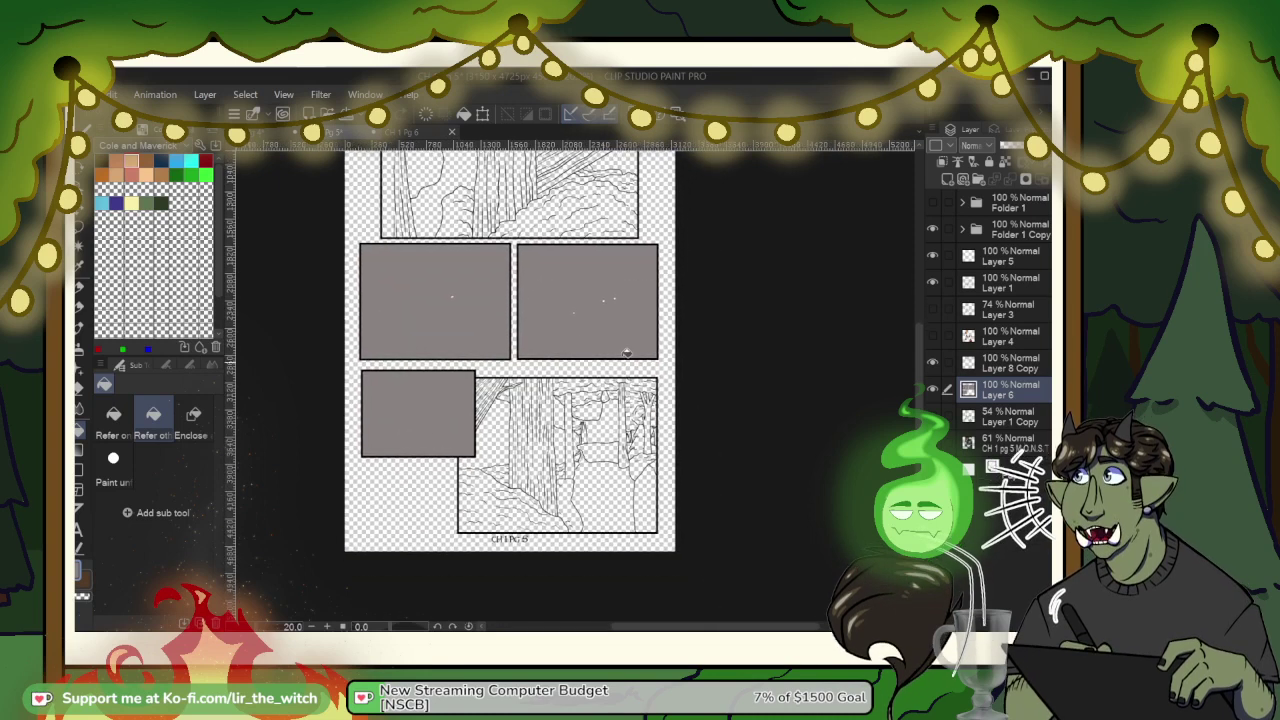
left_click(932, 256)
left_click_drag(607, 487, 611, 446)
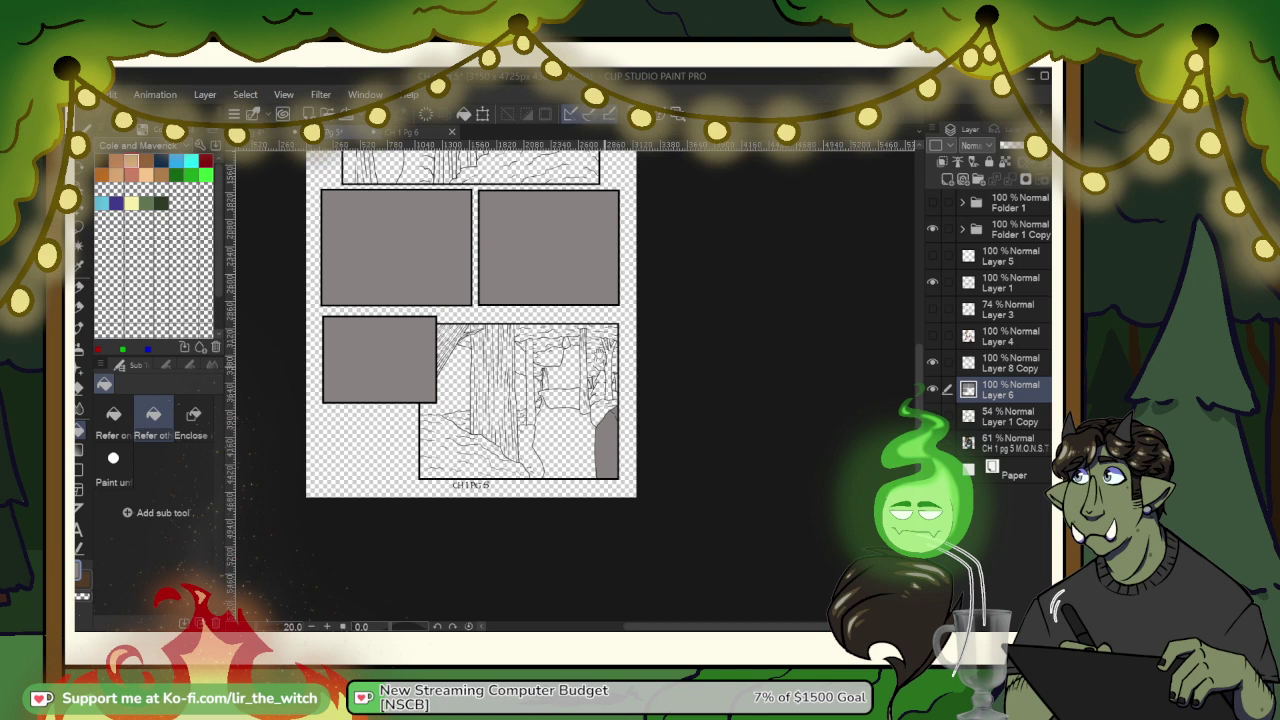
Step: Dock CH 1 Pg 4 in a side-by-side view next to CH 1 Pg 5 and make CH 1 Pg 5 active
left_click_drag(575, 239, 620, 446)
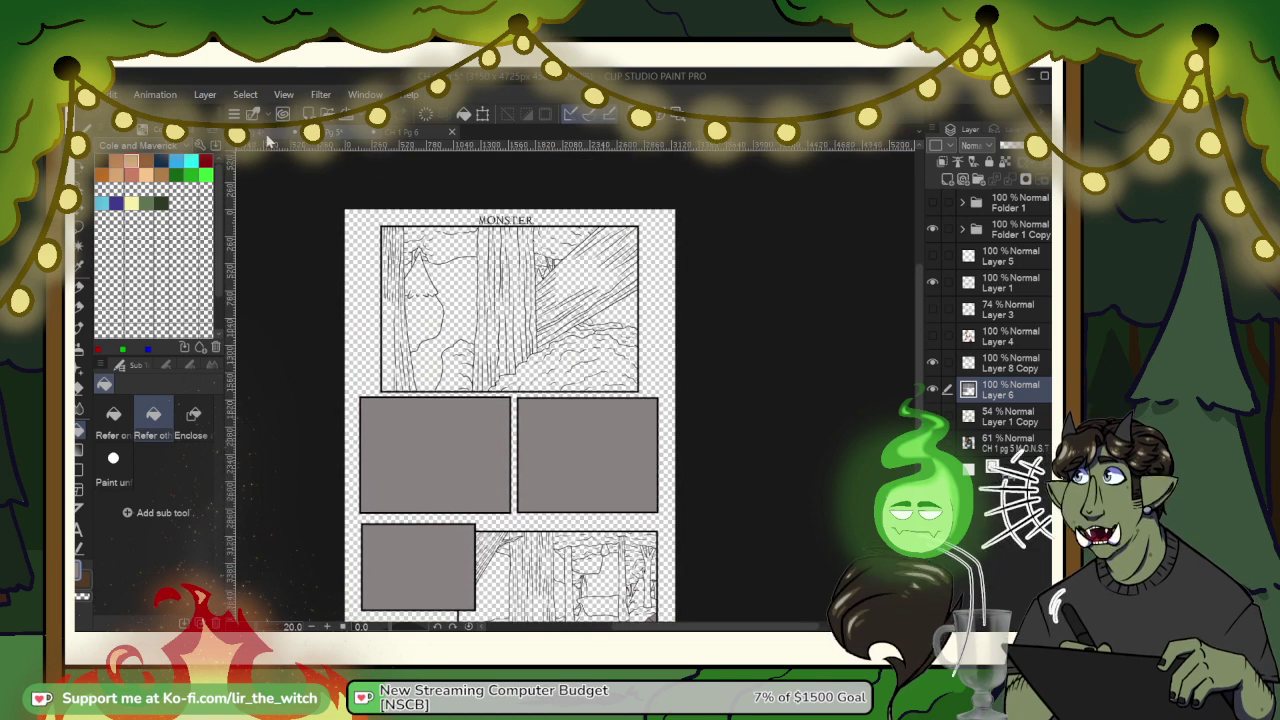
left_click_drag(260, 135, 910, 208)
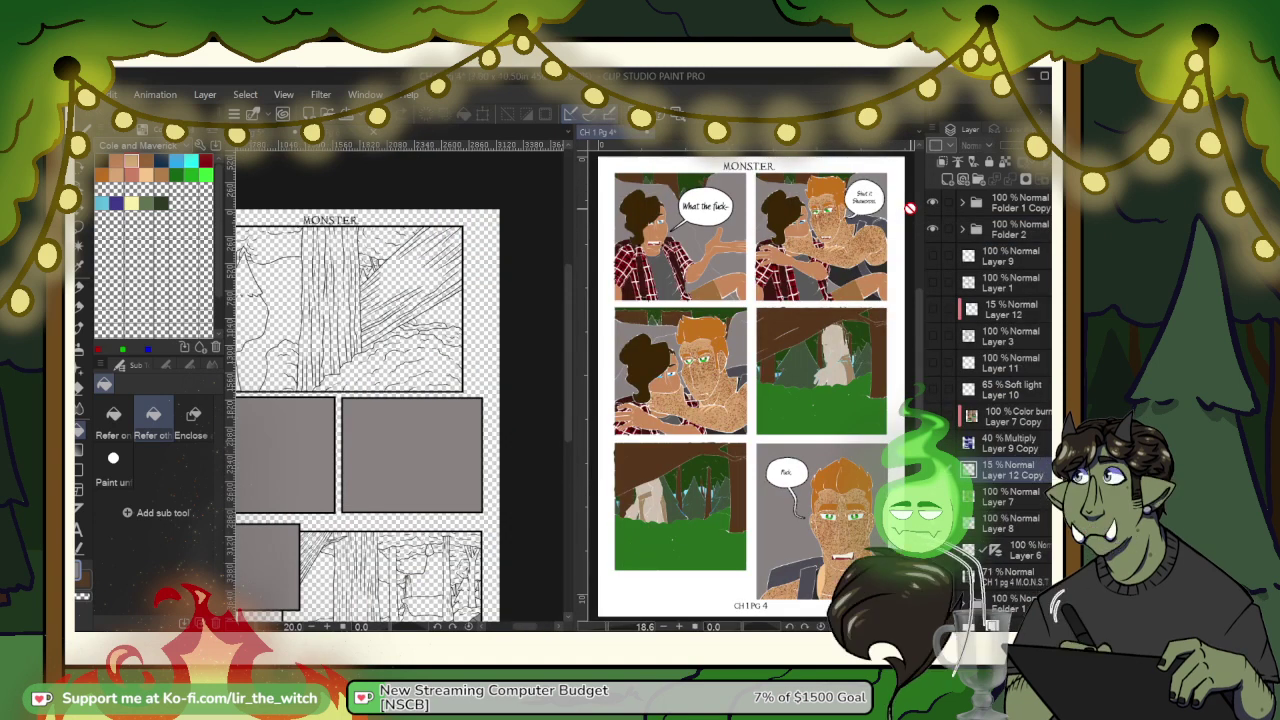
left_click(570, 345)
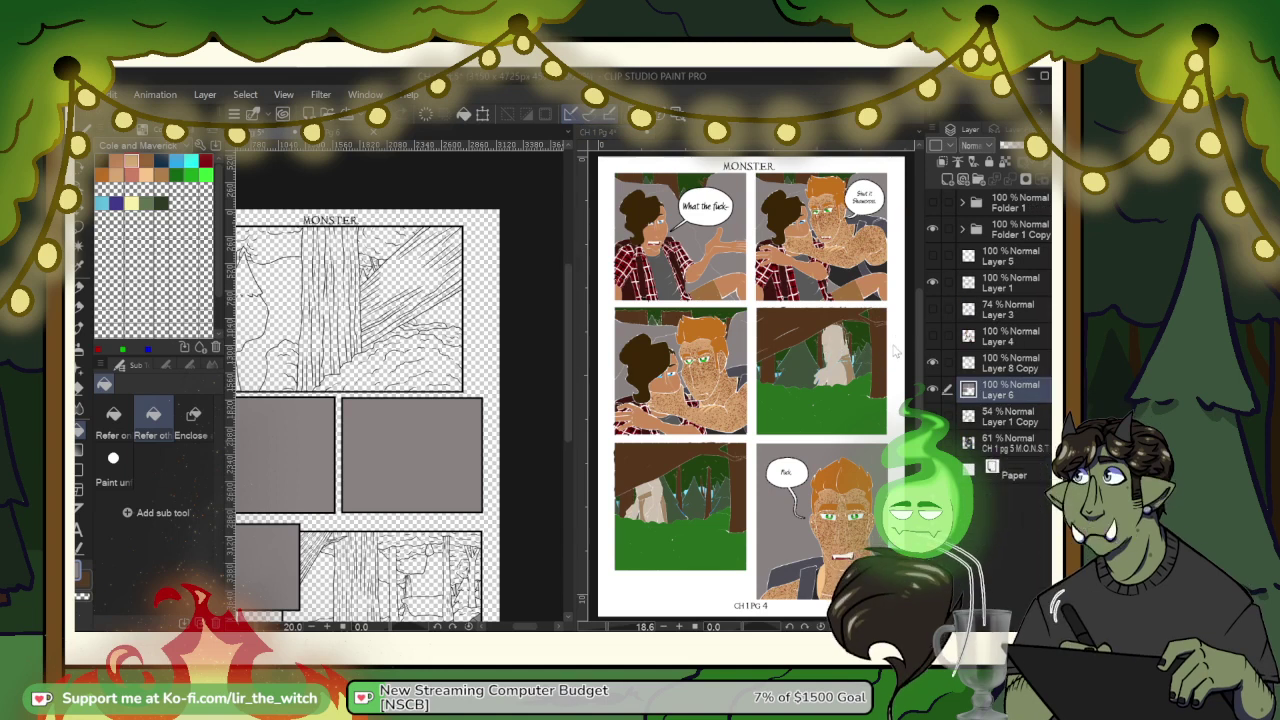
Step: Open the comic page file CH 1 Pg 3 from the Desktop as a colour reference
left_click(333, 133)
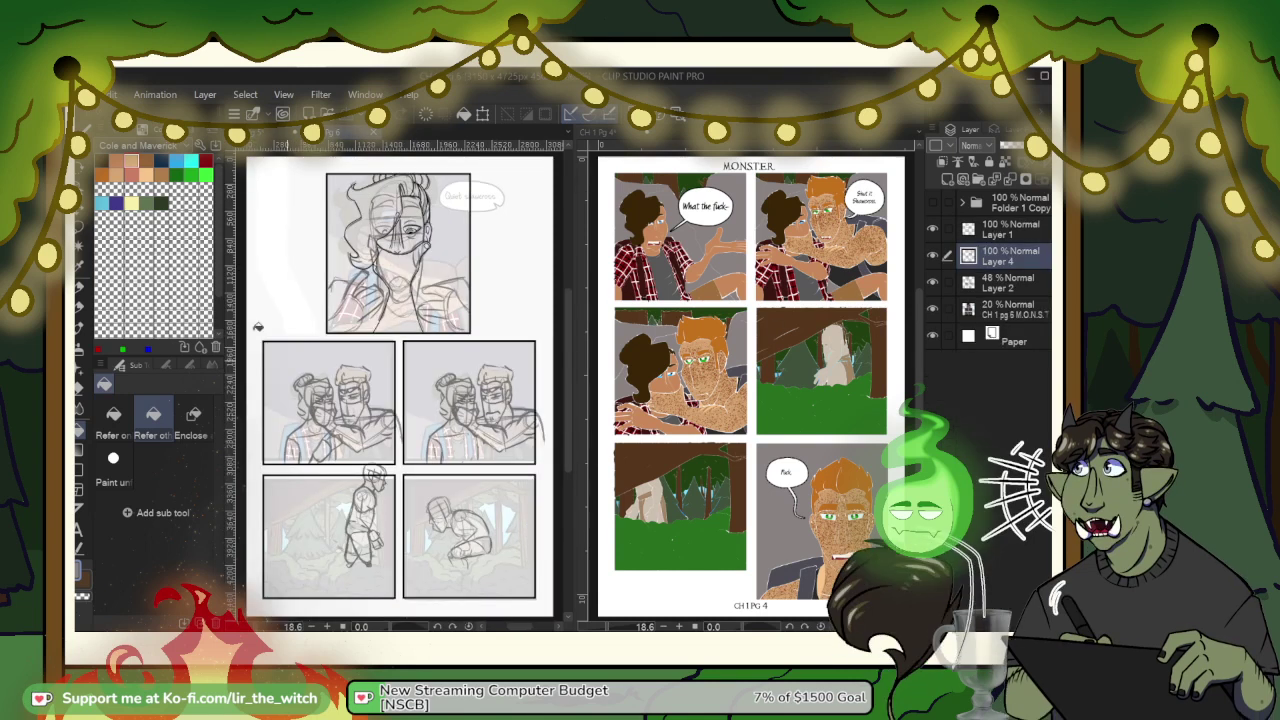
left_click(108, 94)
left_click(174, 113)
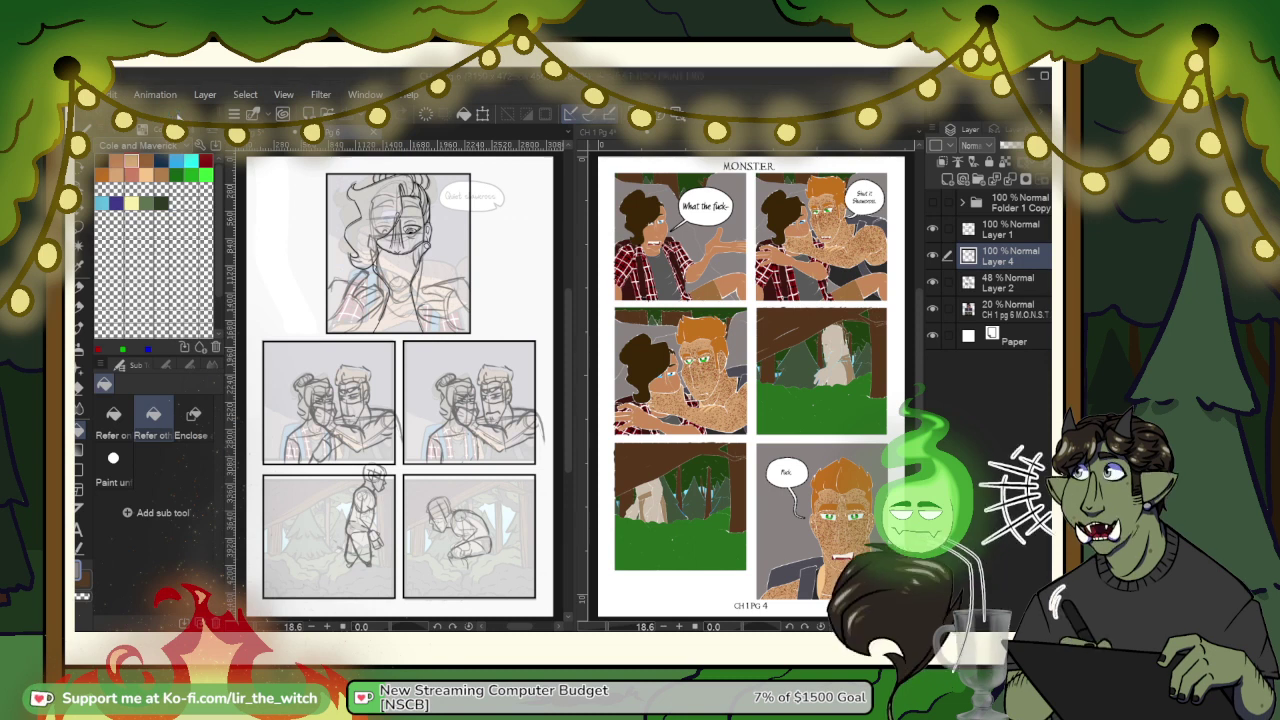
key("ctrl+o")
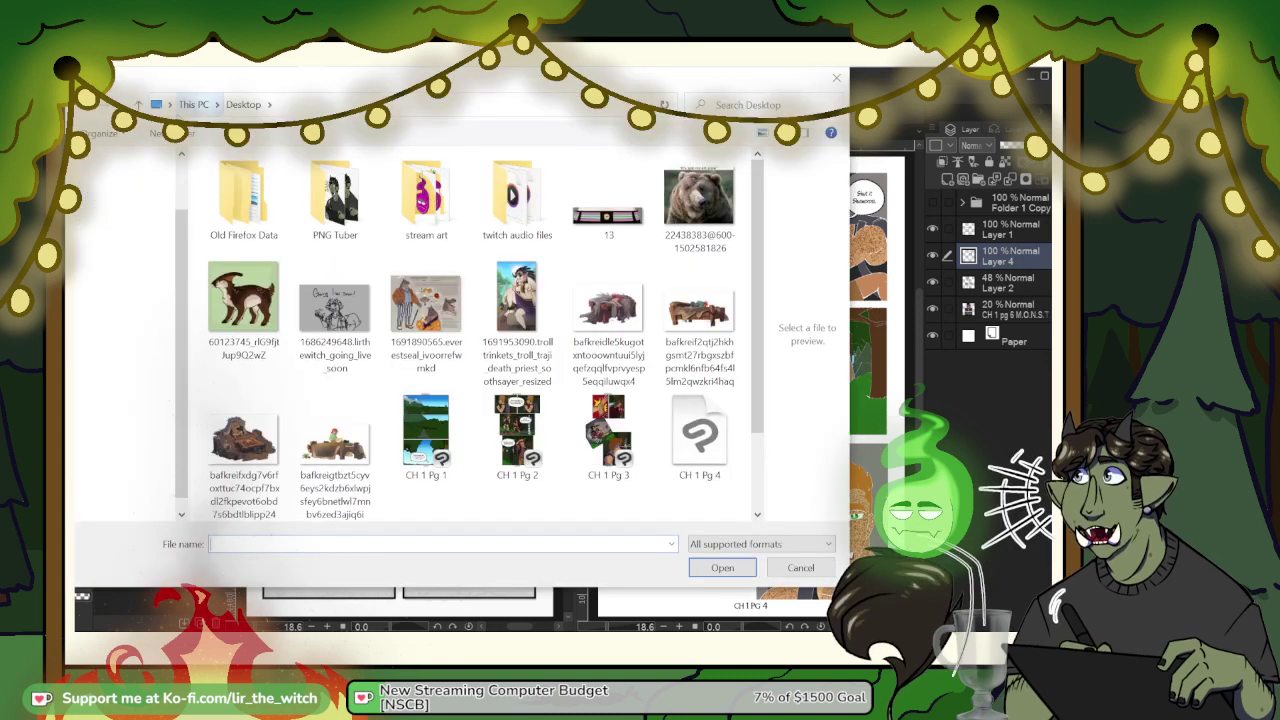
scroll(680, 345, "down", 2)
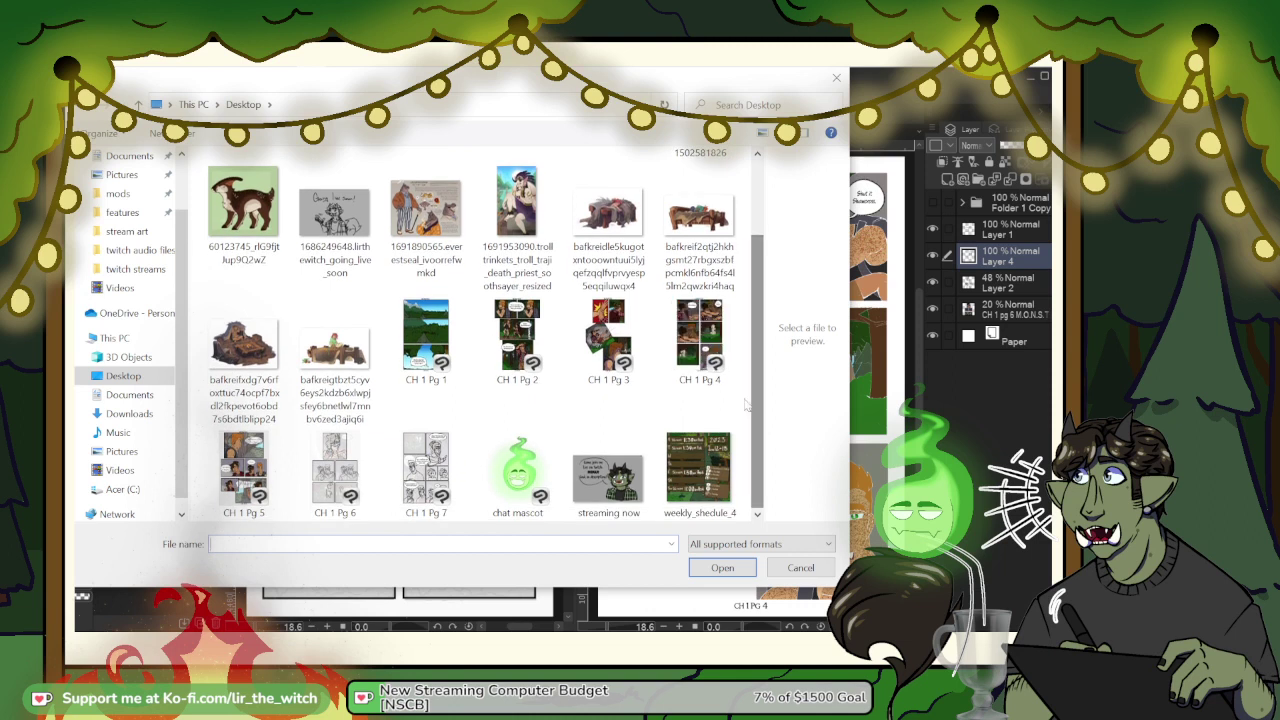
left_click(607, 350)
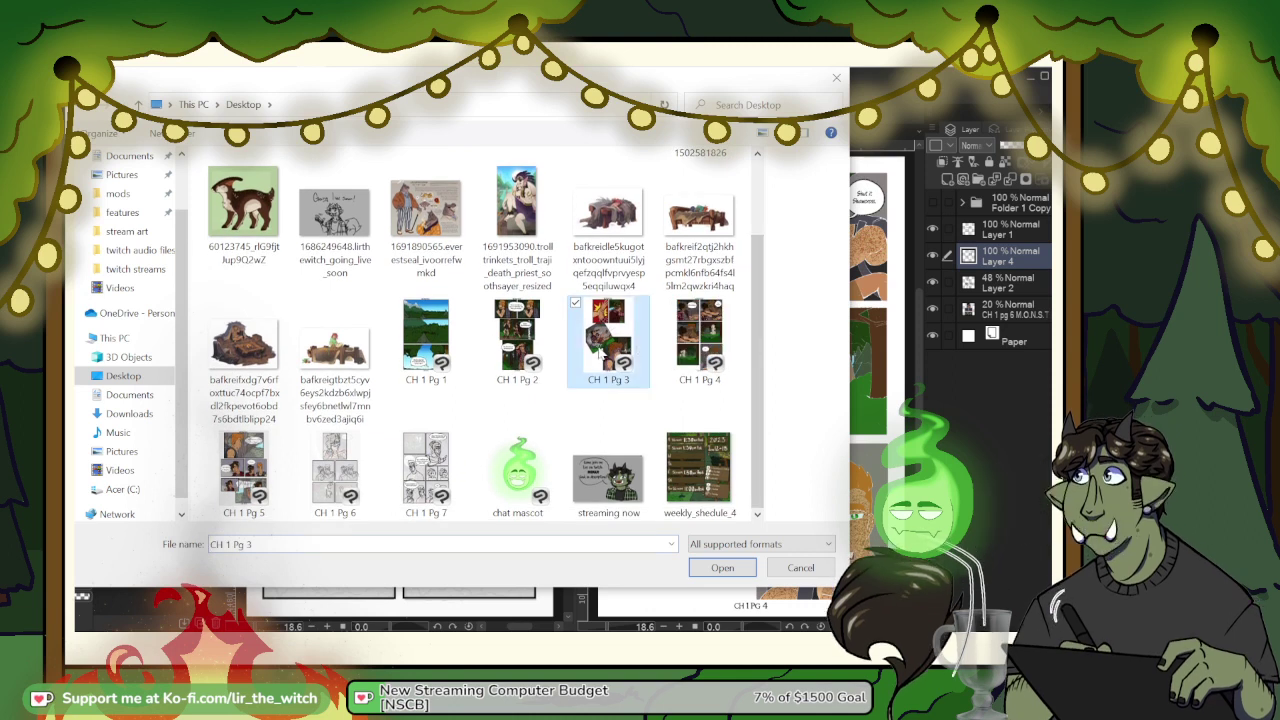
left_click(718, 568)
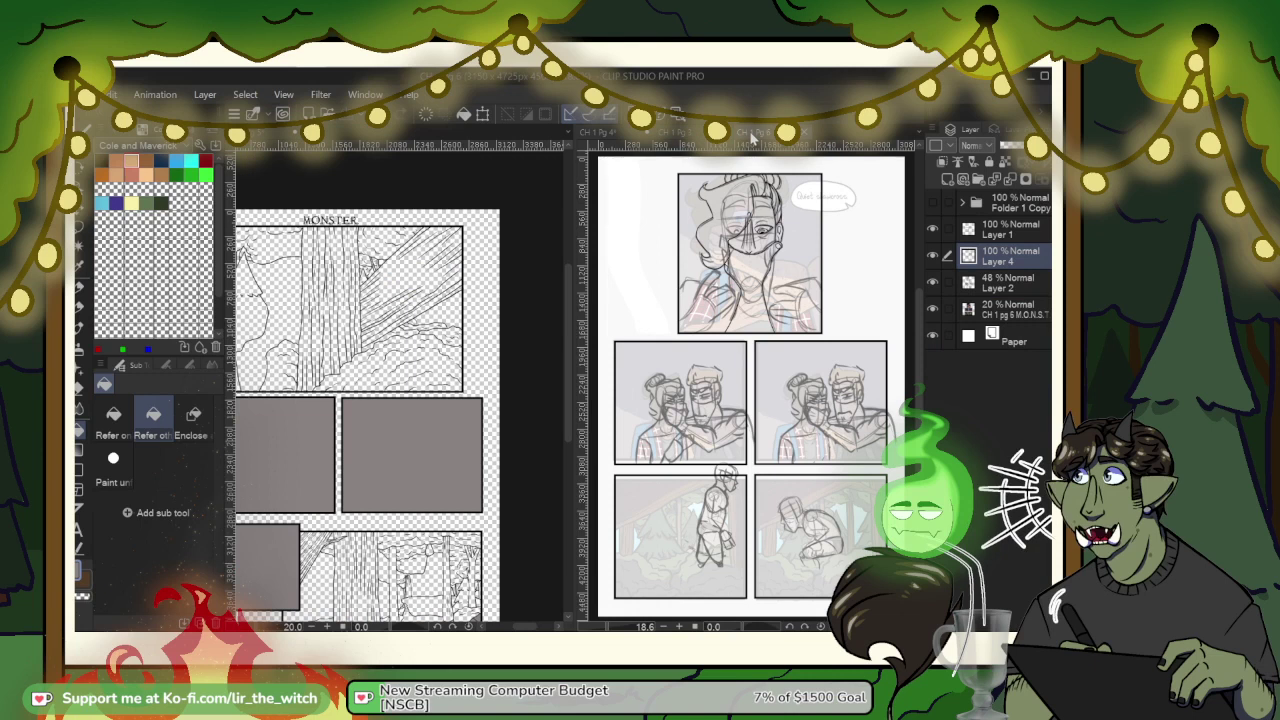
Step: Show CH 1 Pg 3 beside the current page, hide its characters in Folder 3, and sample the large tree trunk's brown
left_click(692, 134)
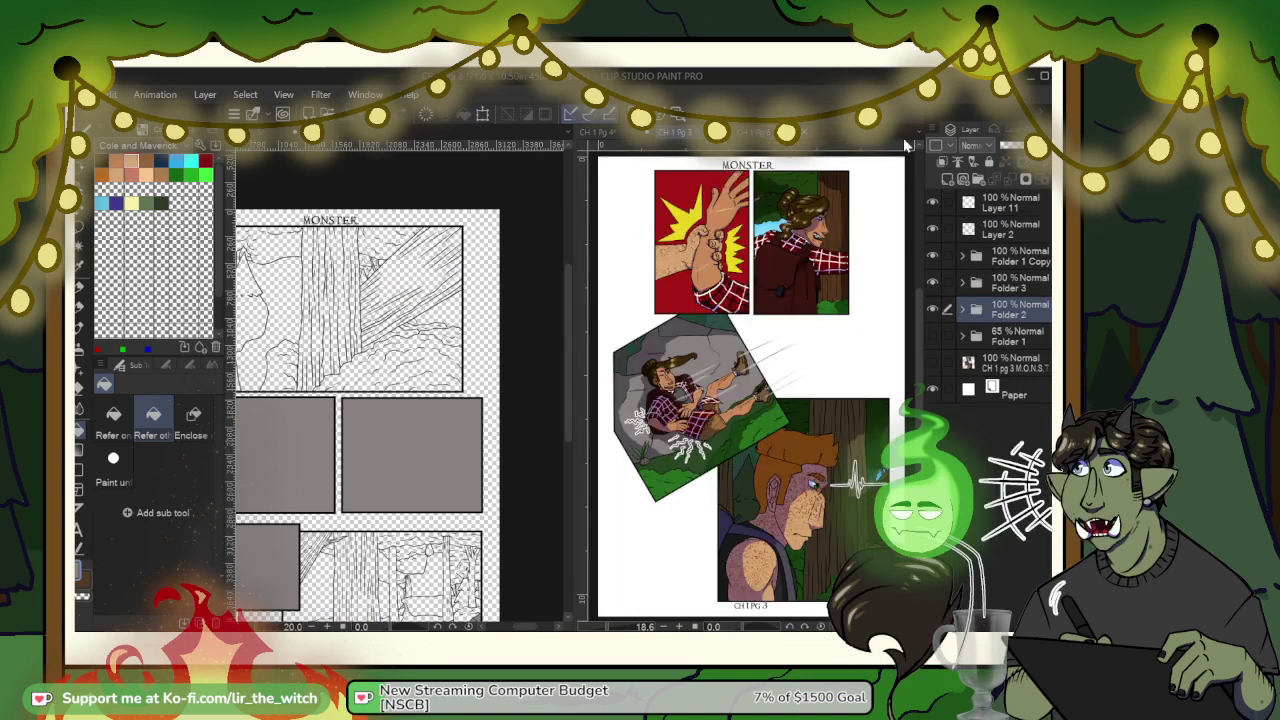
left_click(933, 283)
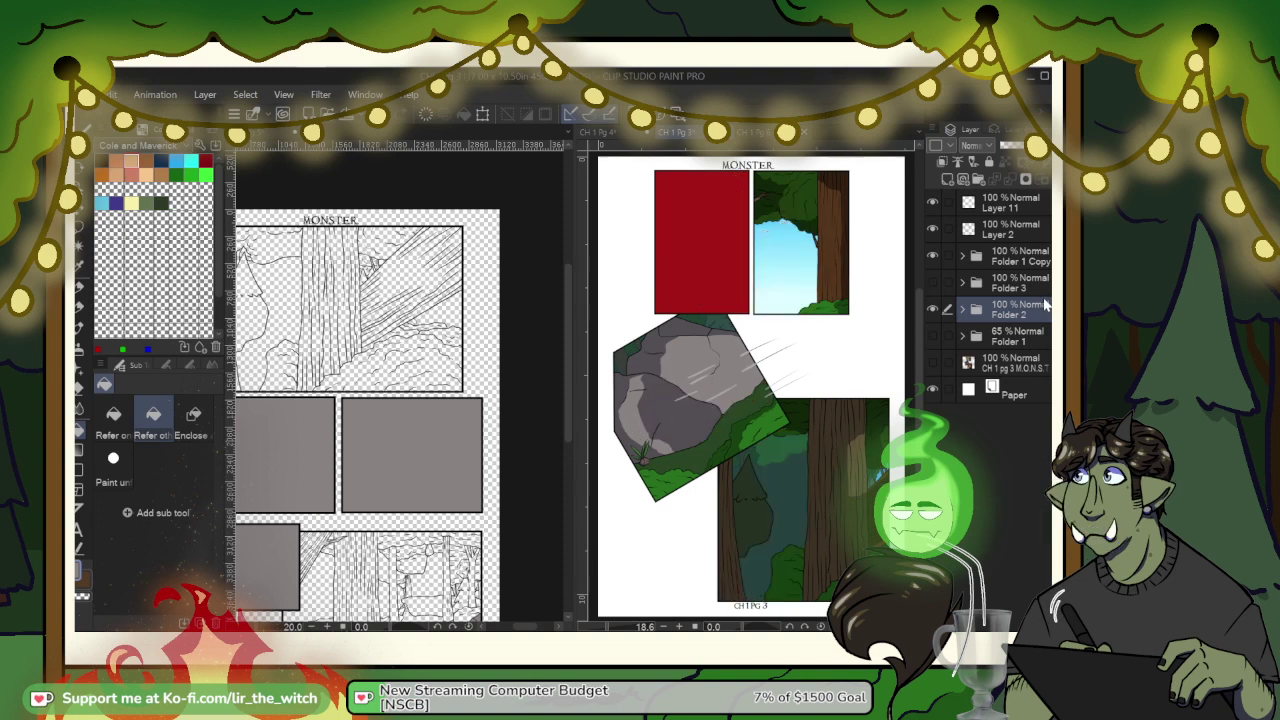
right_click(862, 456)
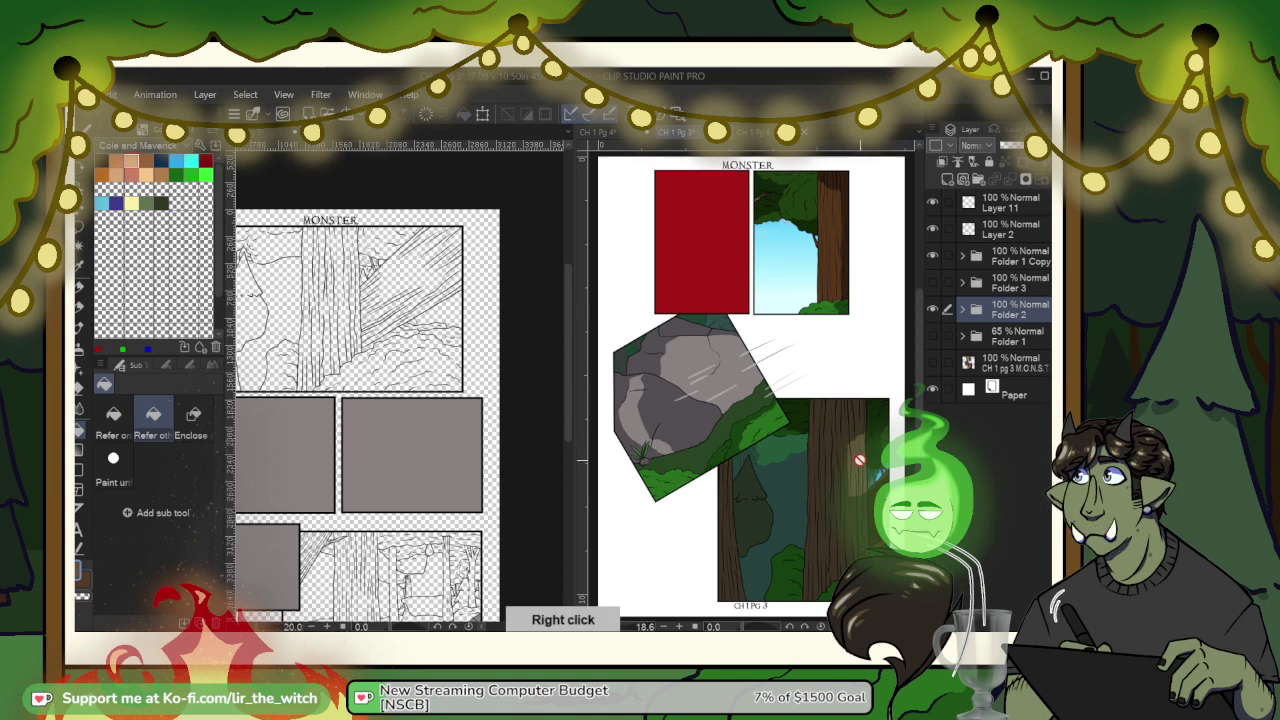
right_click(868, 436)
right_click(861, 442)
left_click(118, 131)
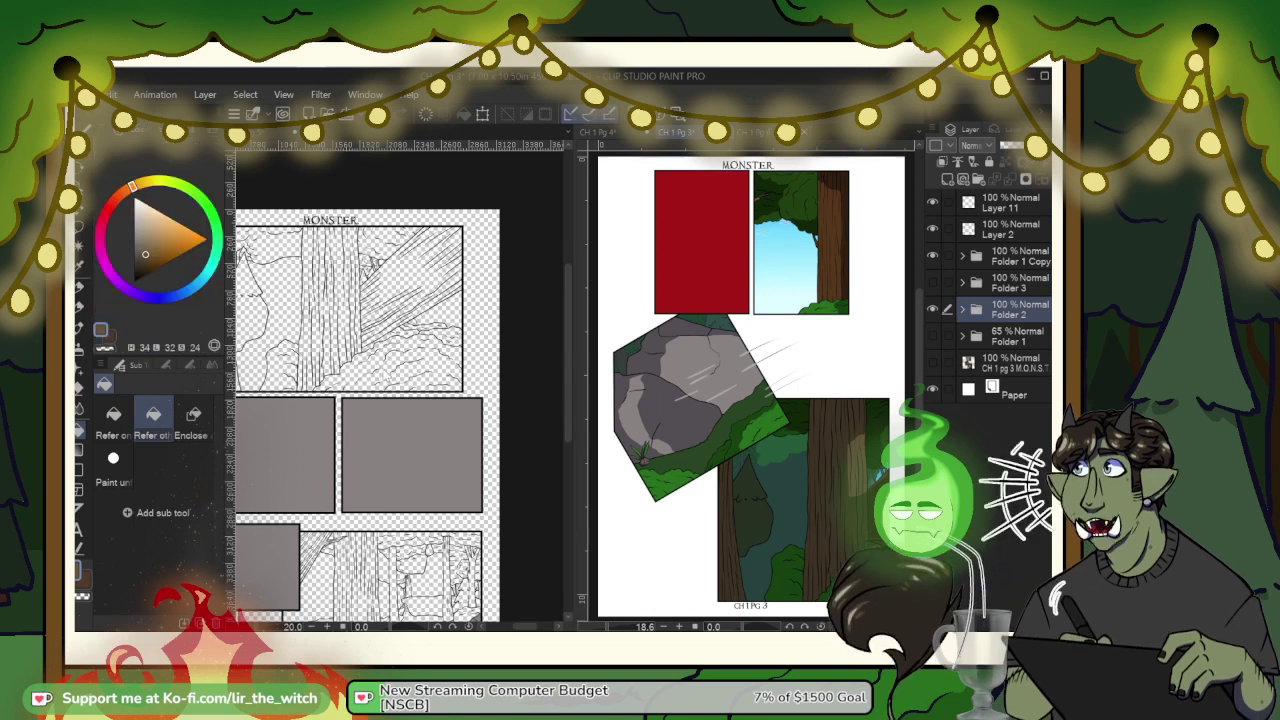
Step: Fill the large central tree trunk in the top panel of CH 1 Pg 5 with the sampled brown on Layer 6
left_click(390, 371)
left_click_drag(381, 374, 452, 371)
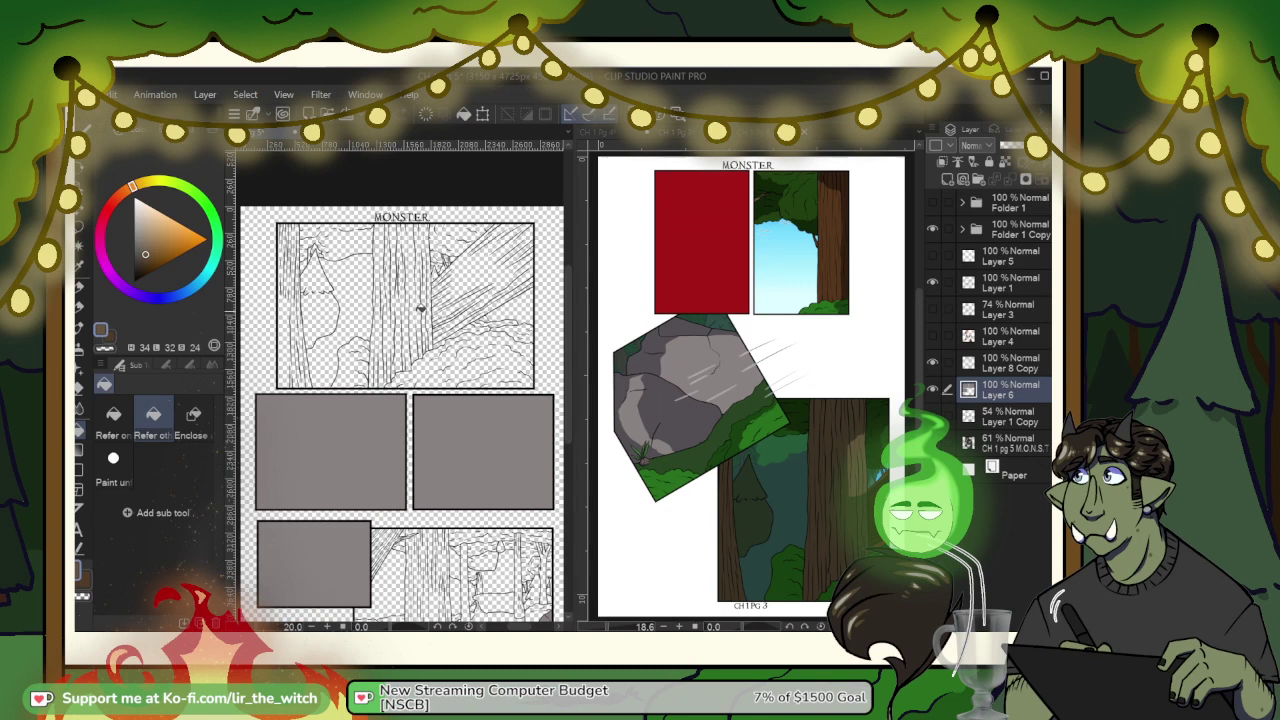
left_click(420, 309)
left_click(412, 310)
left_click(382, 315)
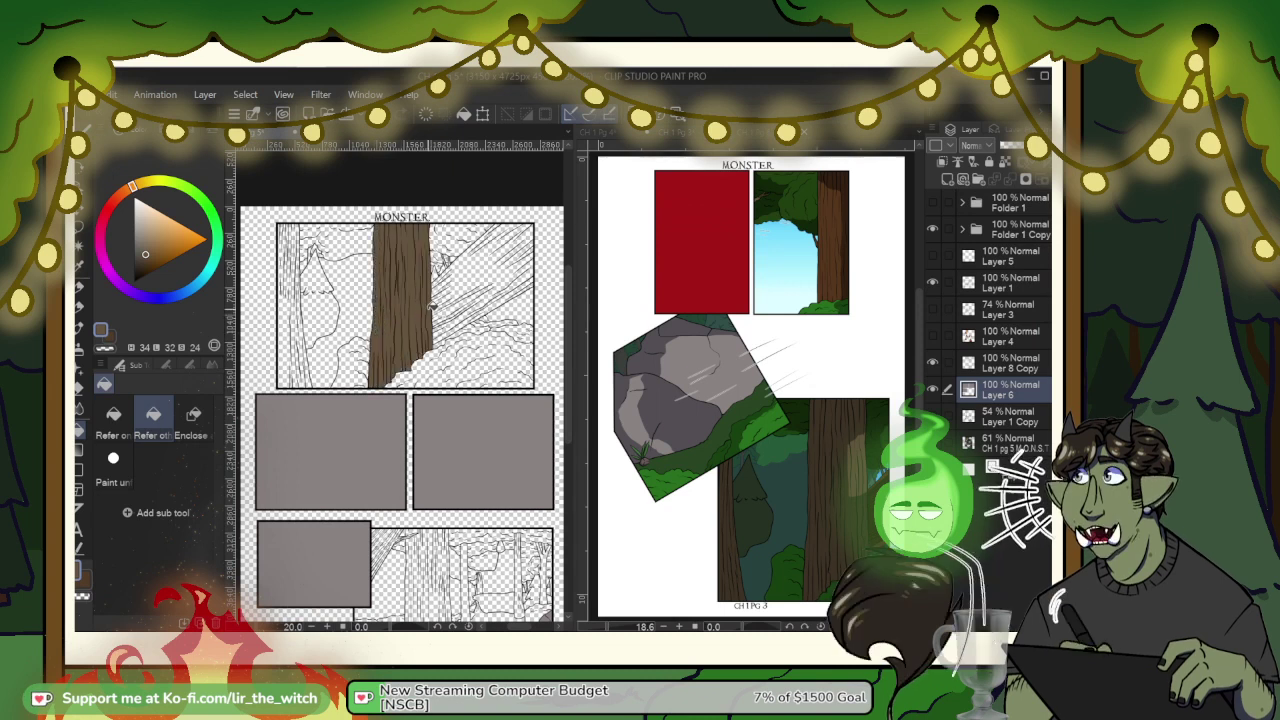
Step: Inspect the trunk fill up close and check it with the Layer 8 Copy line art temporarily hidden
scroll(400, 296, "up", 3)
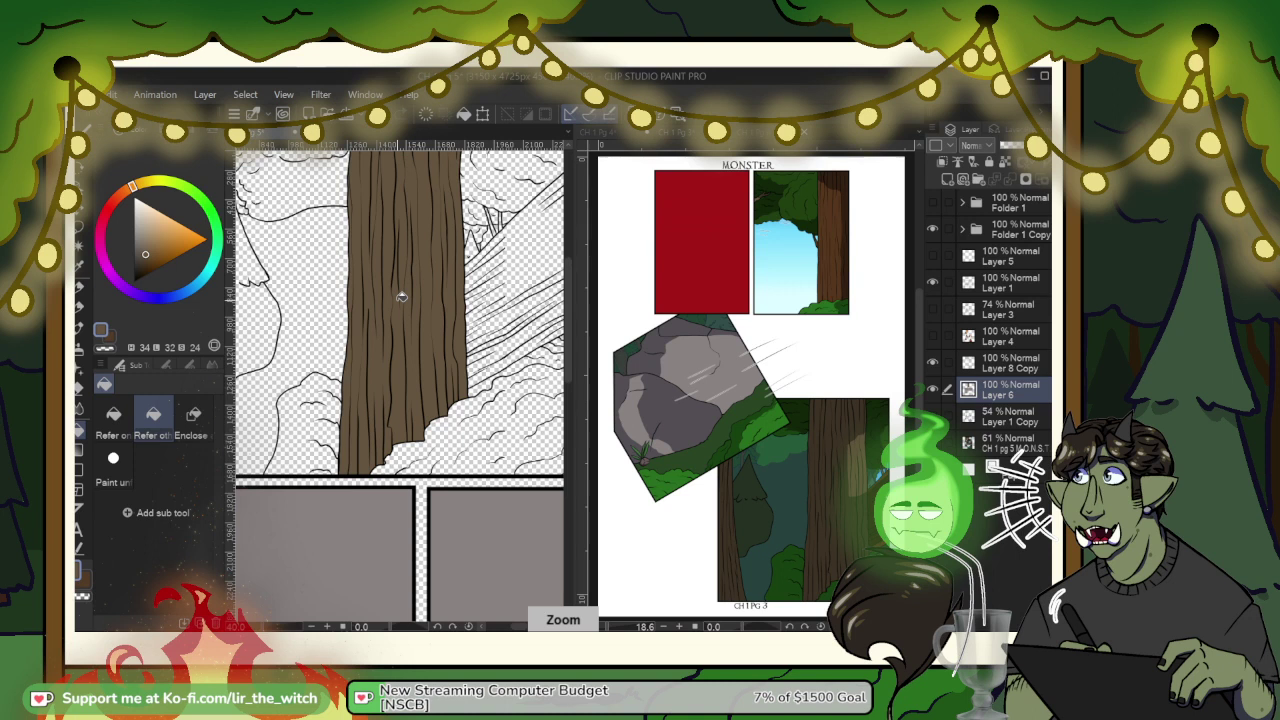
scroll(400, 296, "up", 1)
scroll(400, 296, "up", 1)
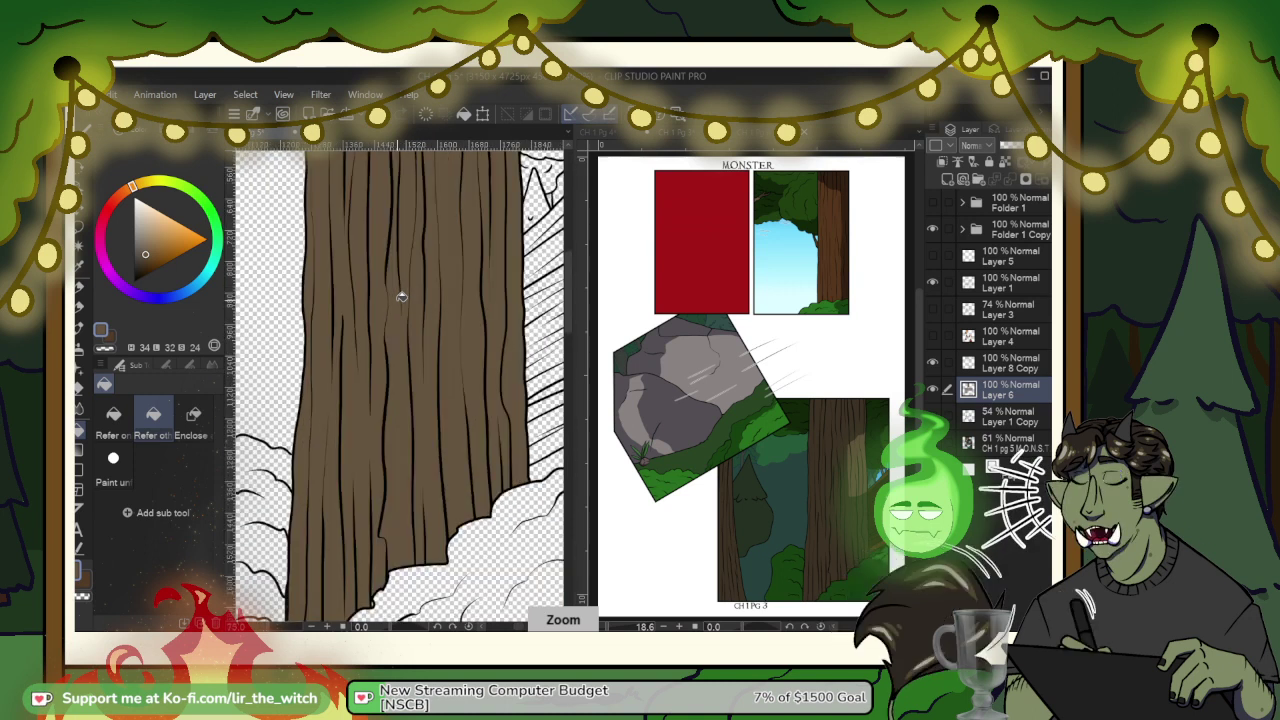
left_click(168, 366)
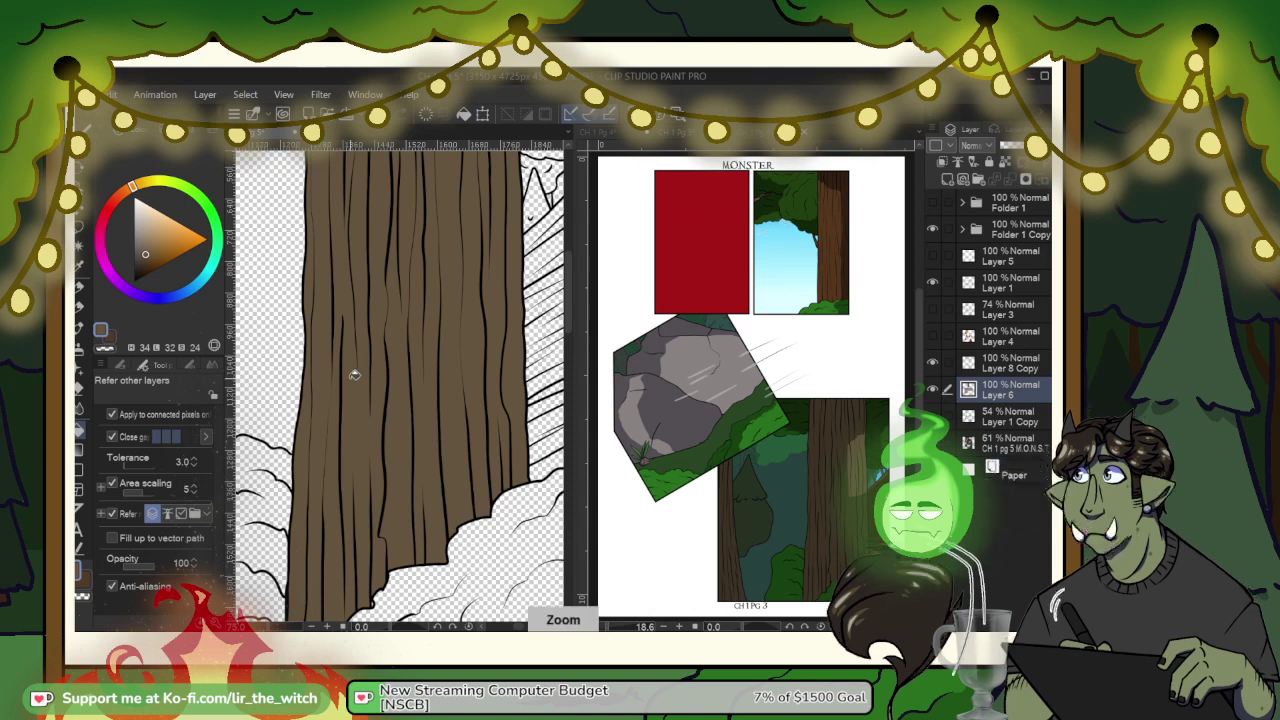
scroll(354, 375, "down", 5)
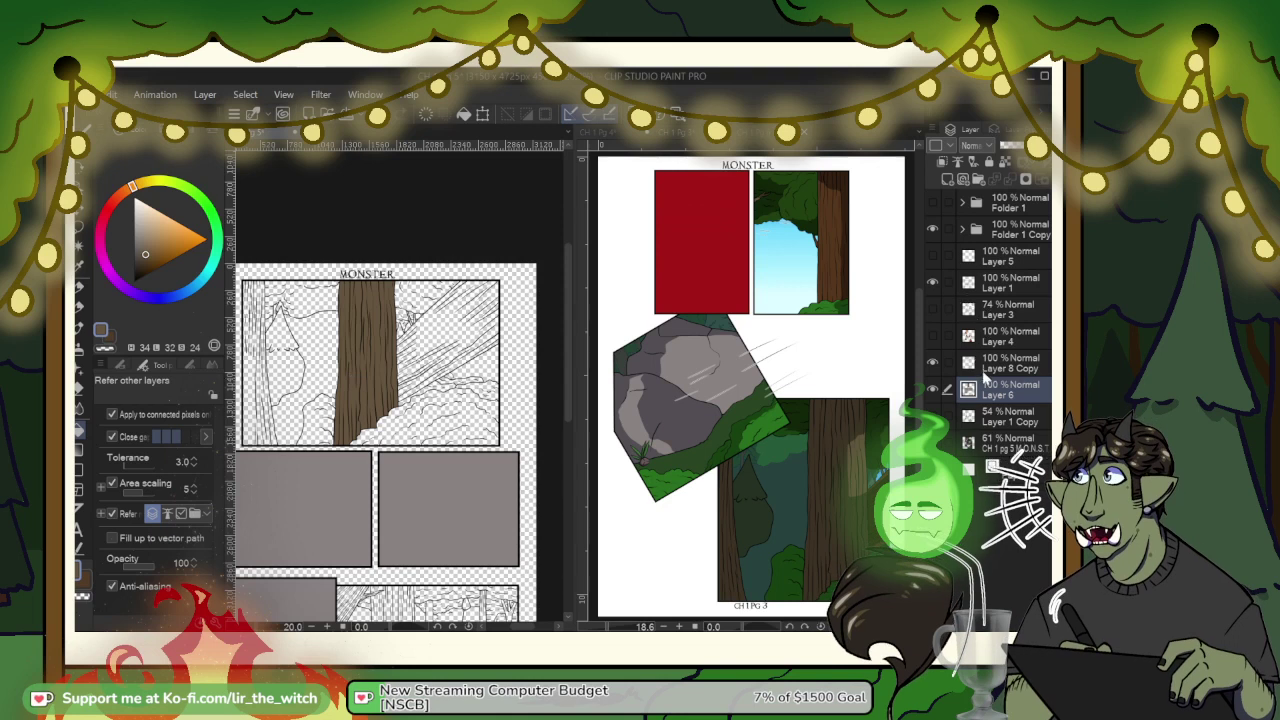
left_click(932, 363)
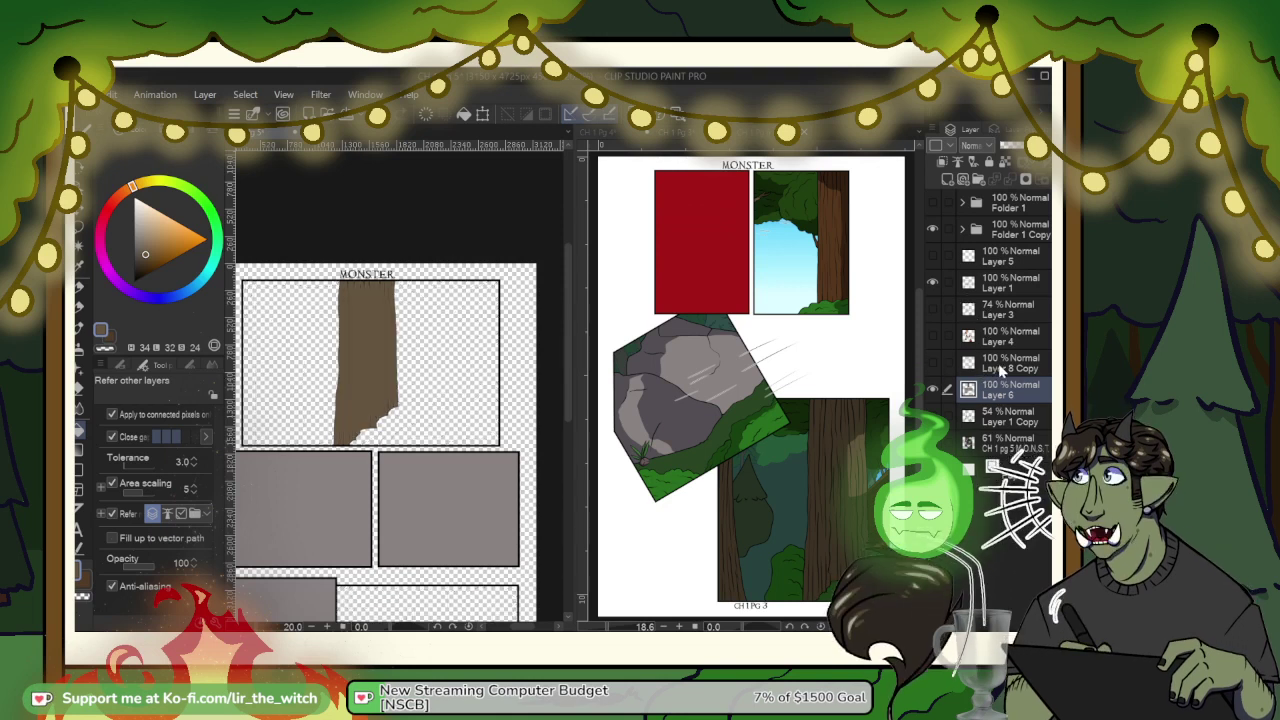
left_click(944, 363)
Step: Expand Folder 2 on CH 1 Pg 3, hide its line art and shading layers, and sample the flat brown of the leftmost tree trunk
left_click(963, 311)
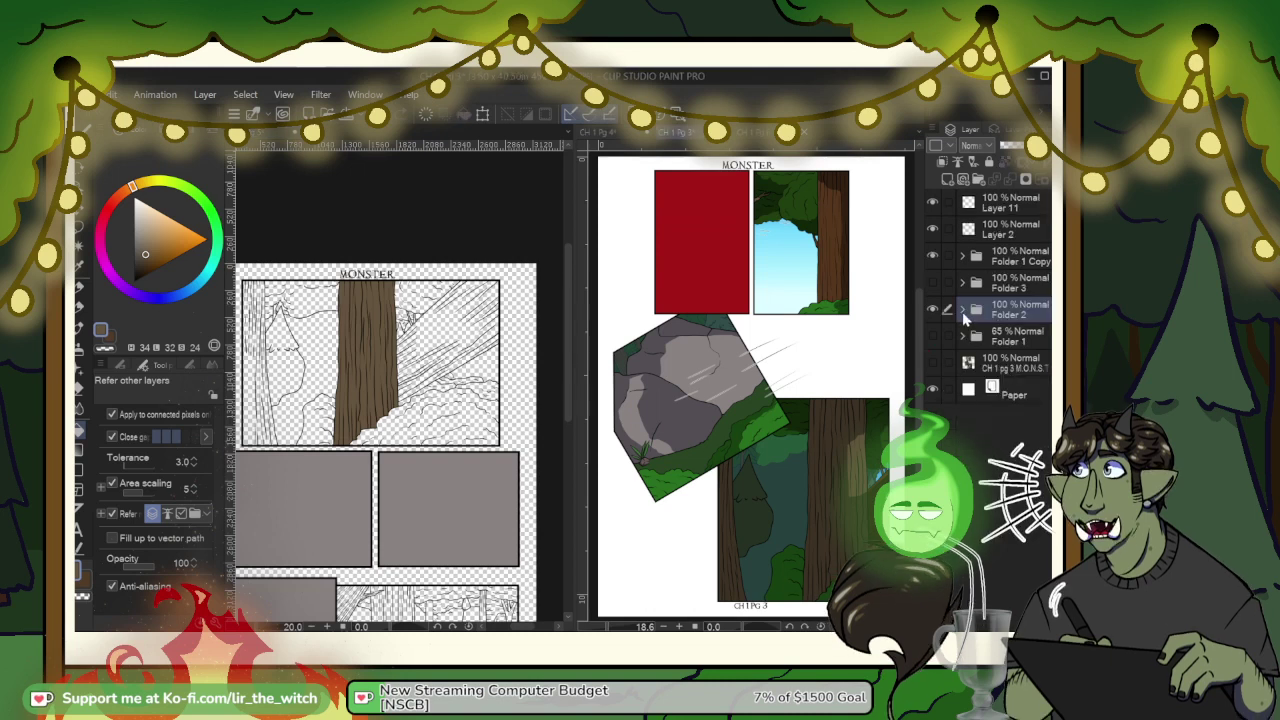
left_click(963, 311)
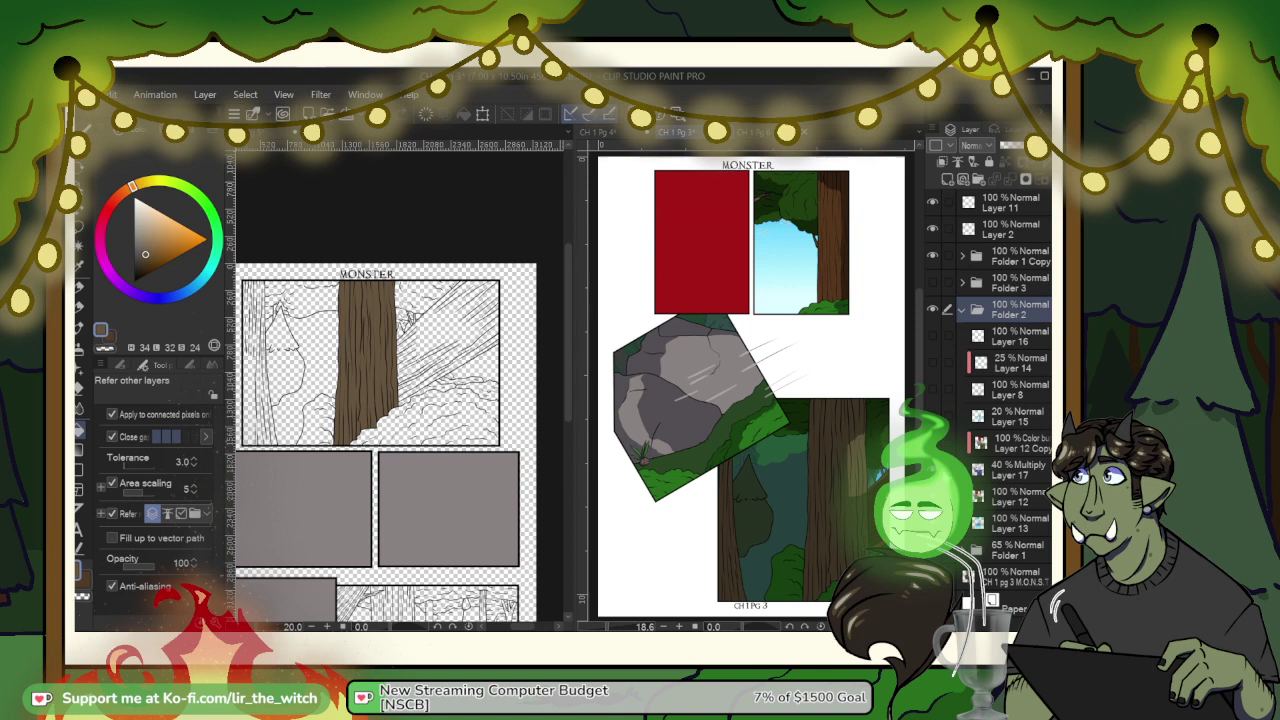
left_click(1032, 440)
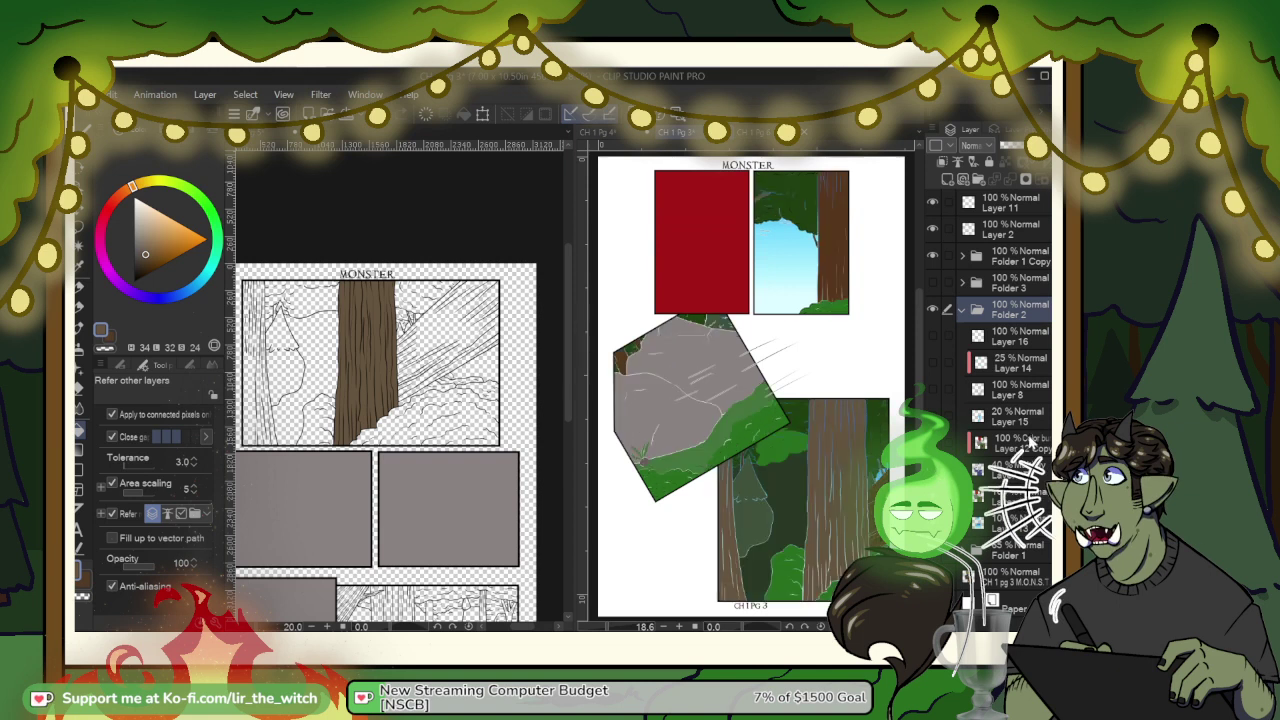
right_click(730, 549)
right_click(731, 543)
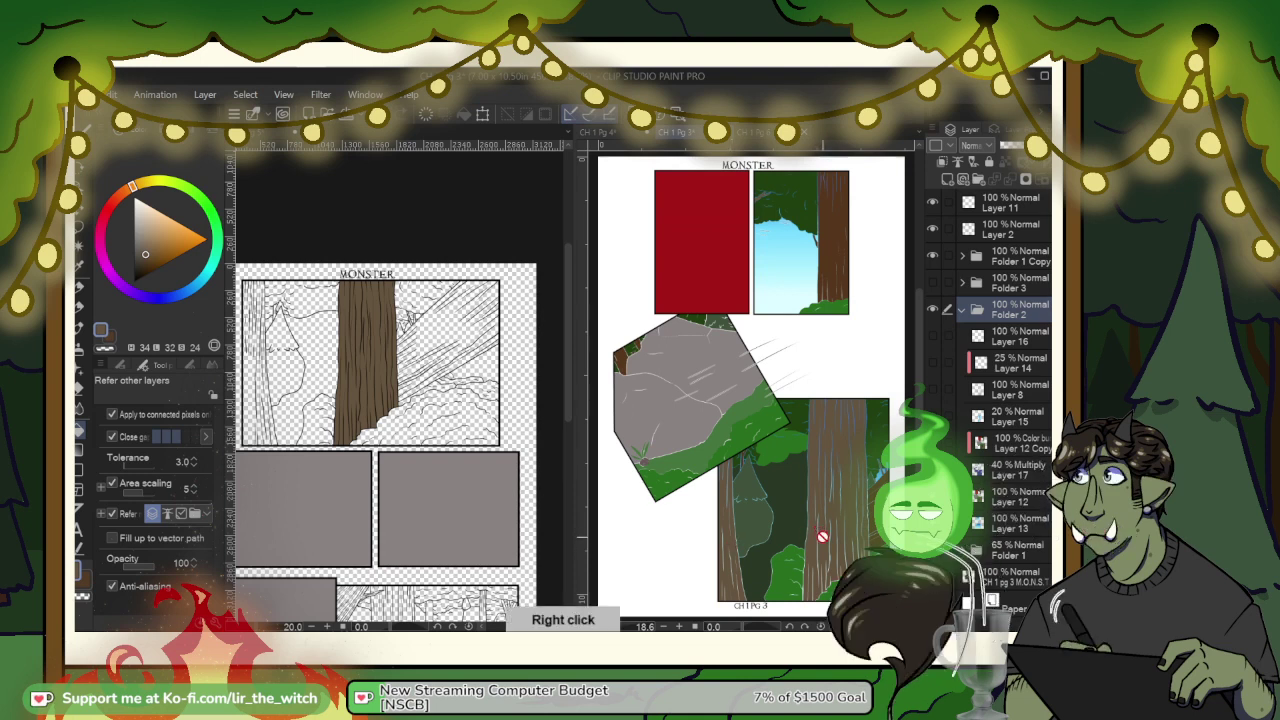
right_click(783, 543)
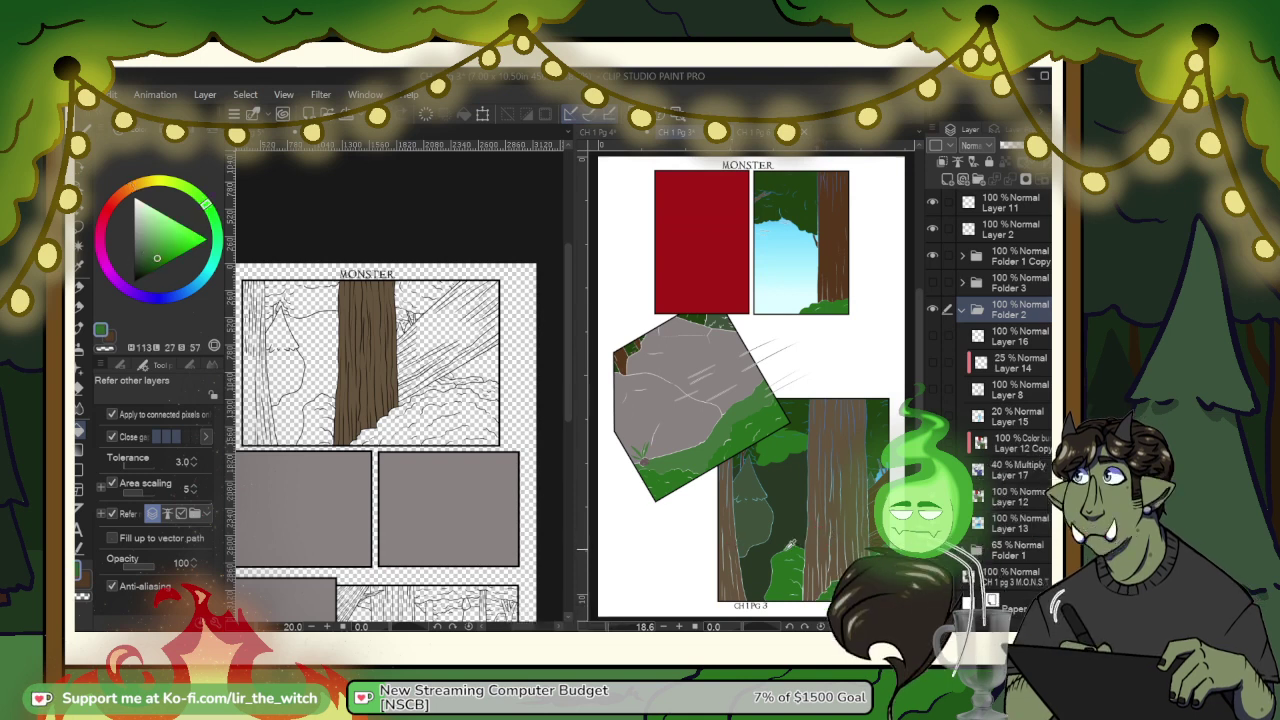
right_click(728, 548)
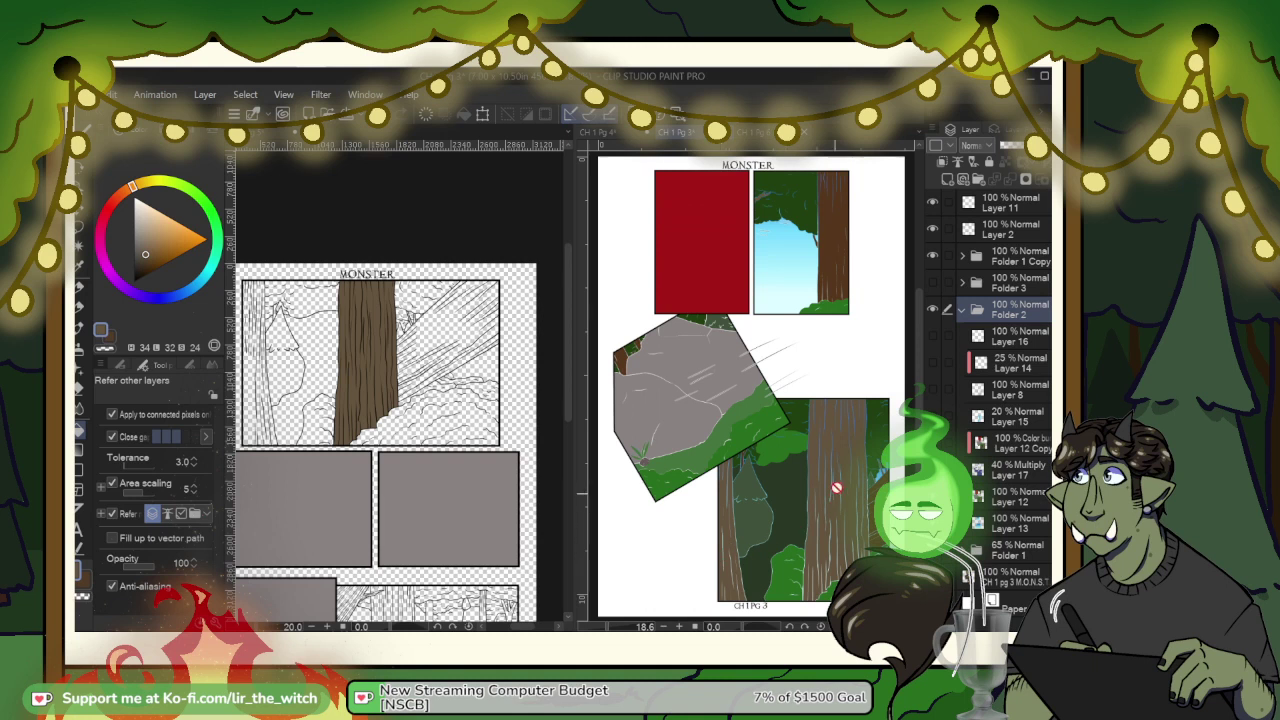
right_click(732, 518)
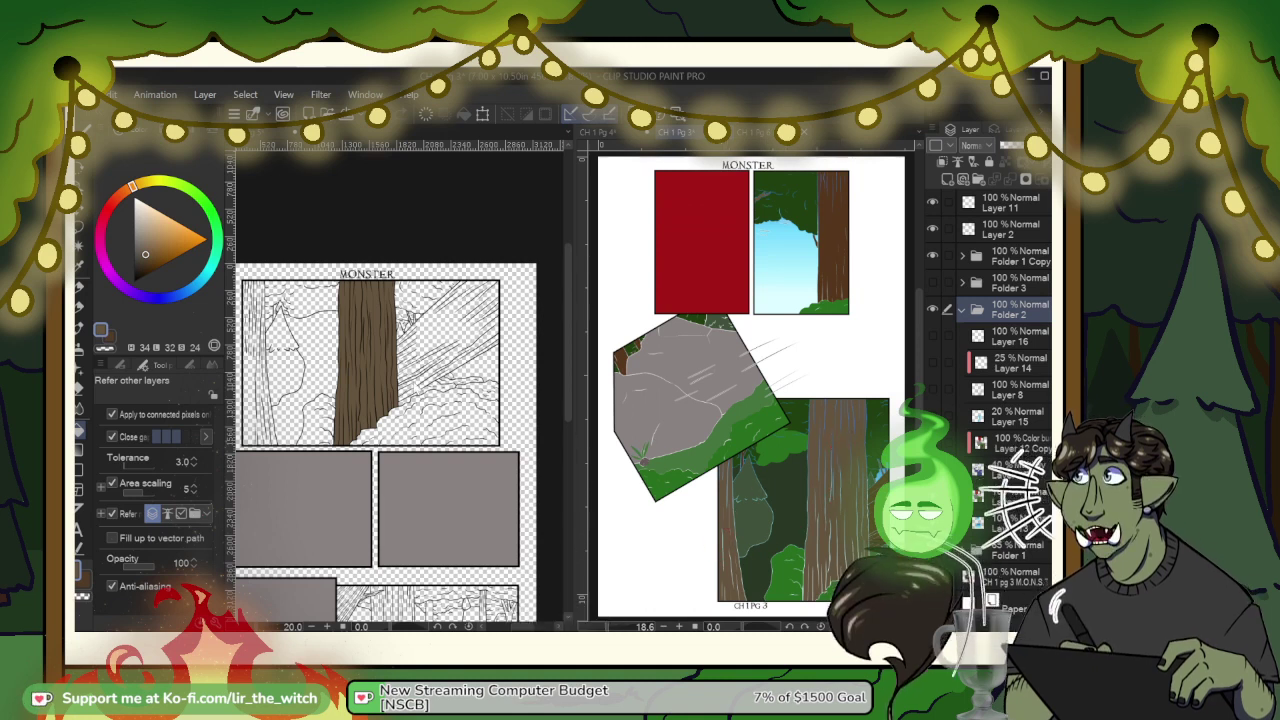
Step: Fill the narrow tree trunk at the left edge of CH 1 Pg 5's top panel with the sampled brown
left_click(421, 401)
left_click_drag(340, 402, 397, 398)
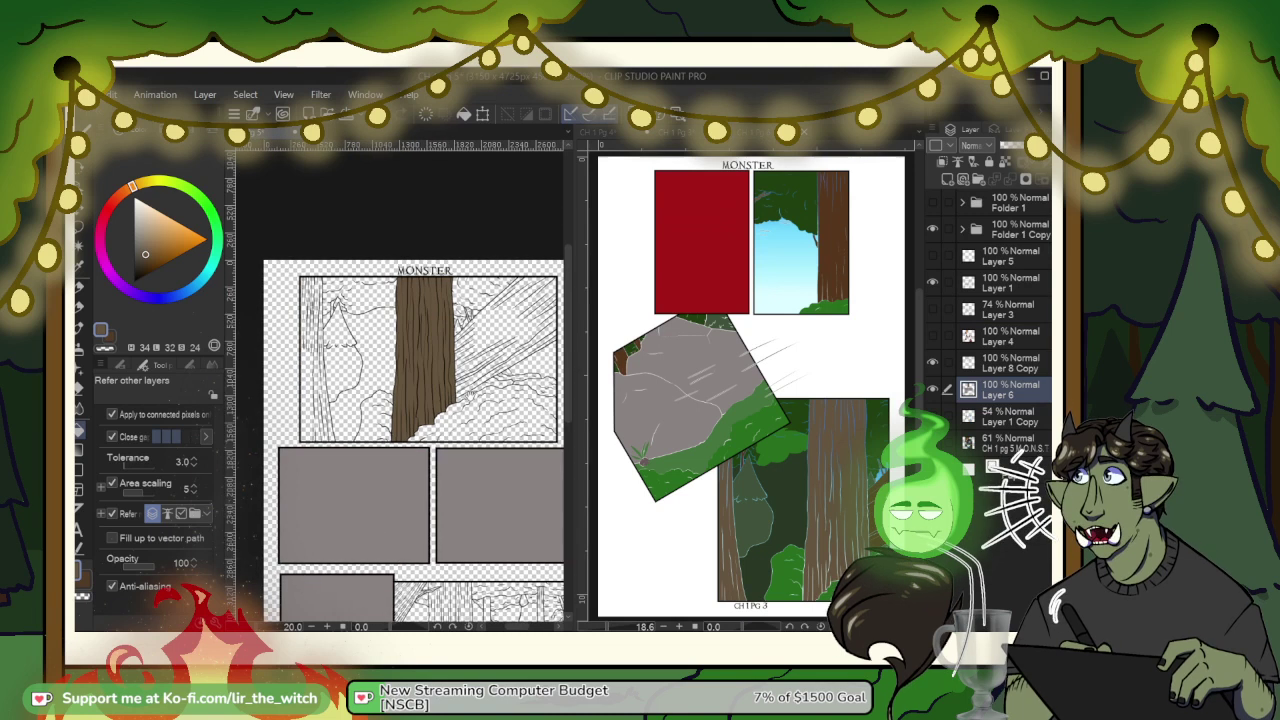
left_click(318, 386)
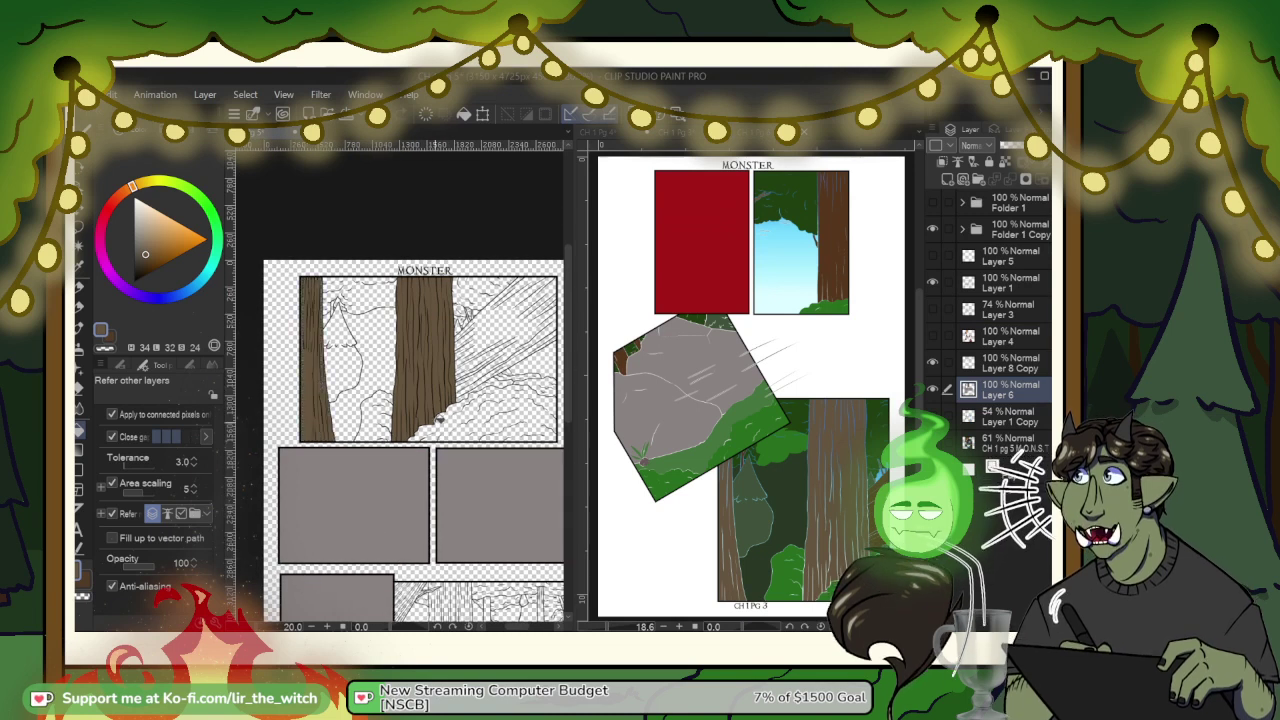
Step: Sample the reddish brown of the fallen log on CH 1 Pg 3 and fill the slanted trunk in CH 1 Pg 5's top panel
right_click(882, 500)
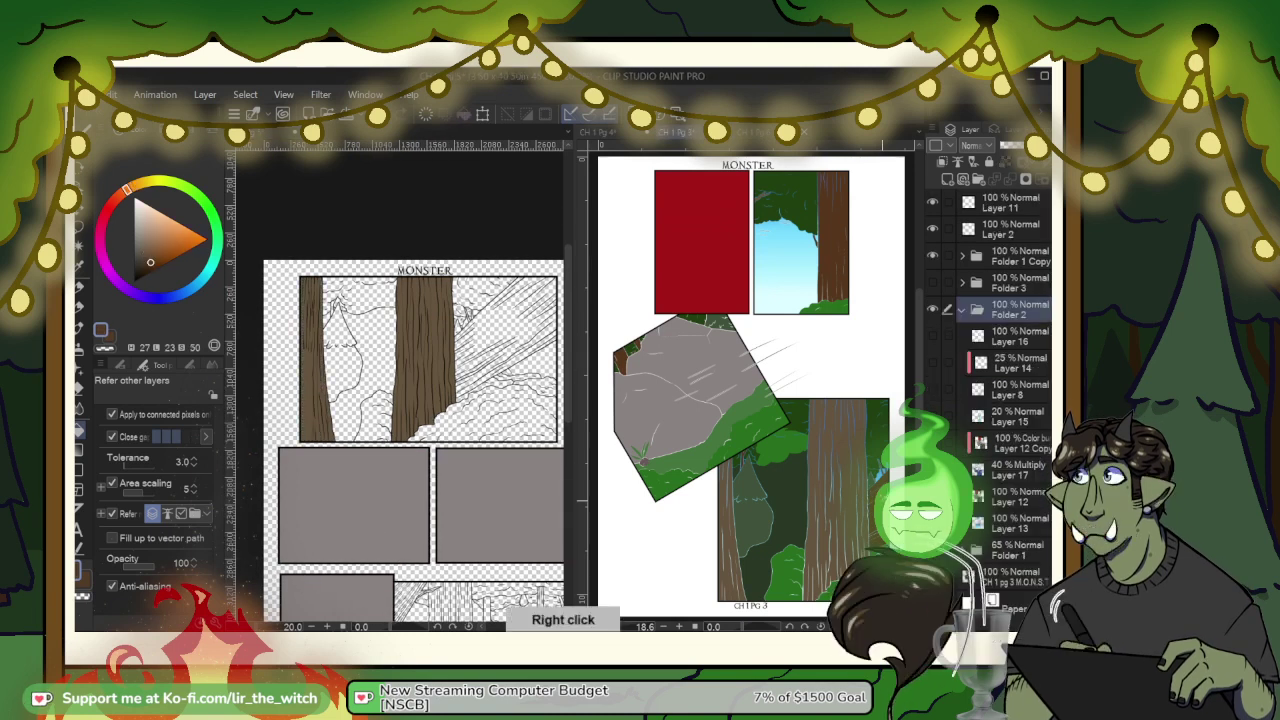
left_click(514, 324)
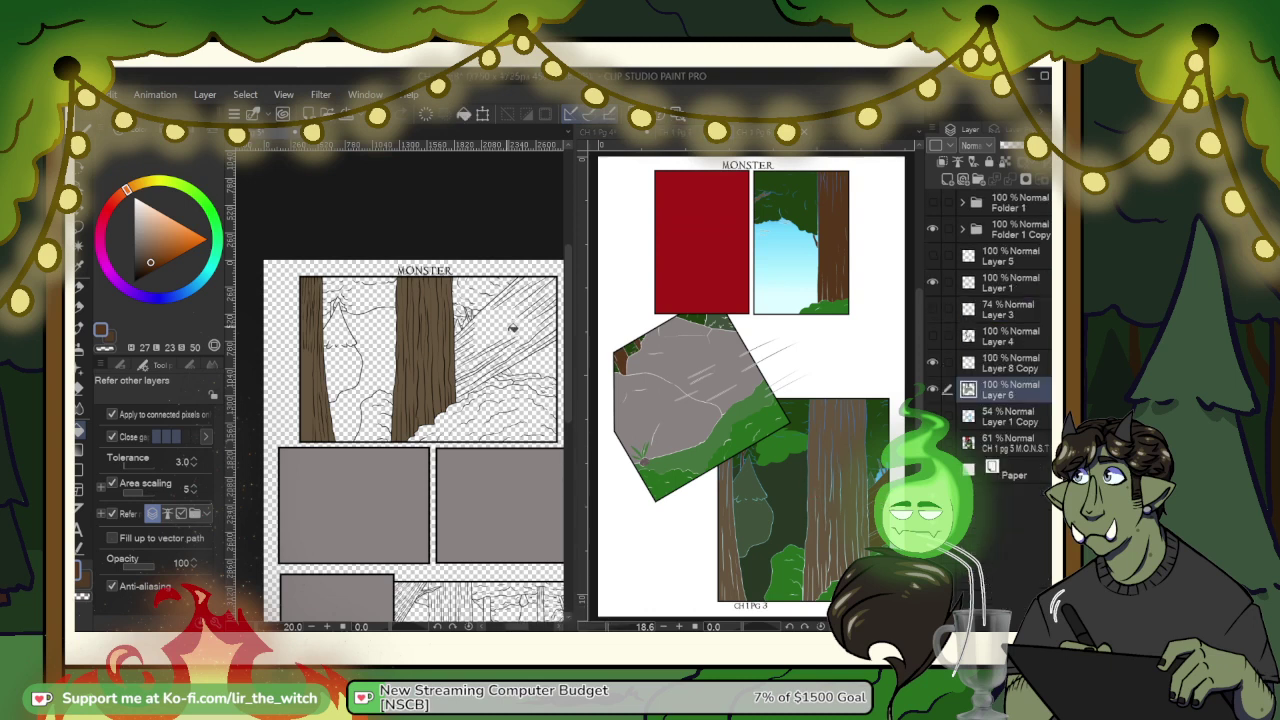
left_click(513, 320)
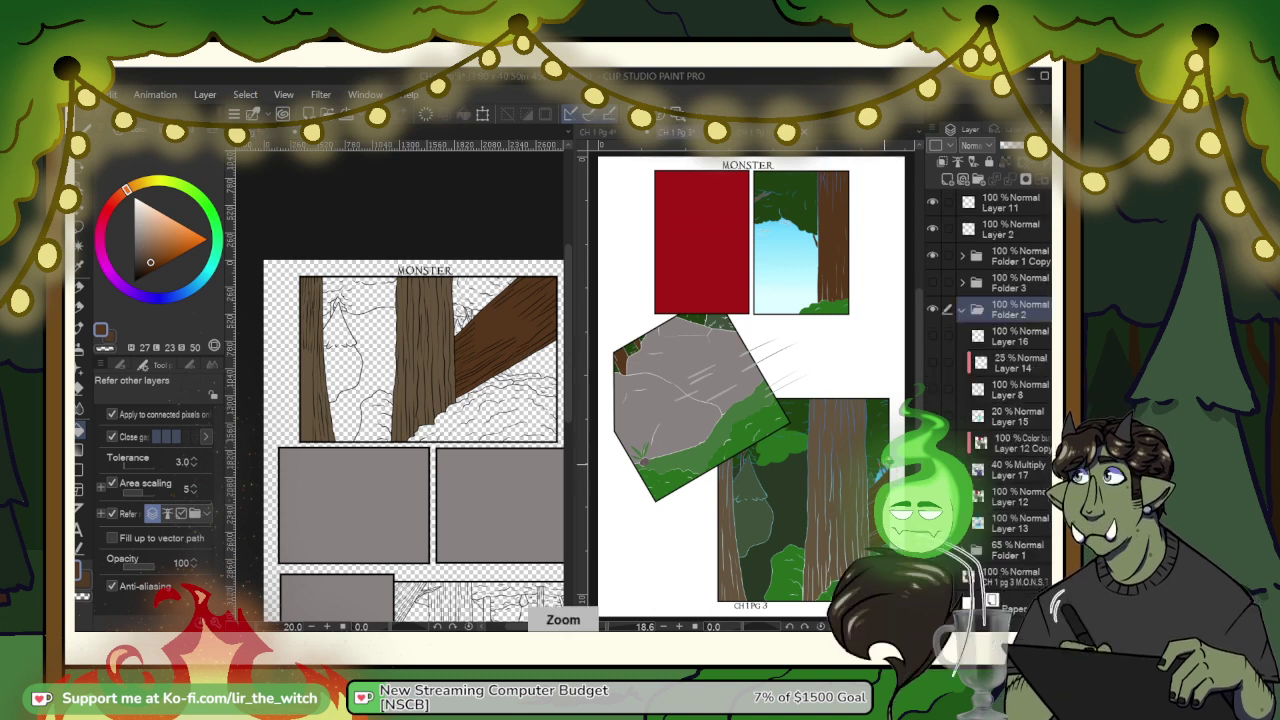
Step: Sample the brown of the thin background trunks on CH 1 Pg 3 and fill the thin trunks behind CH 1 Pg 5's slanted trunk
scroll(888, 468, "up", 3)
scroll(885, 471, "up", 1)
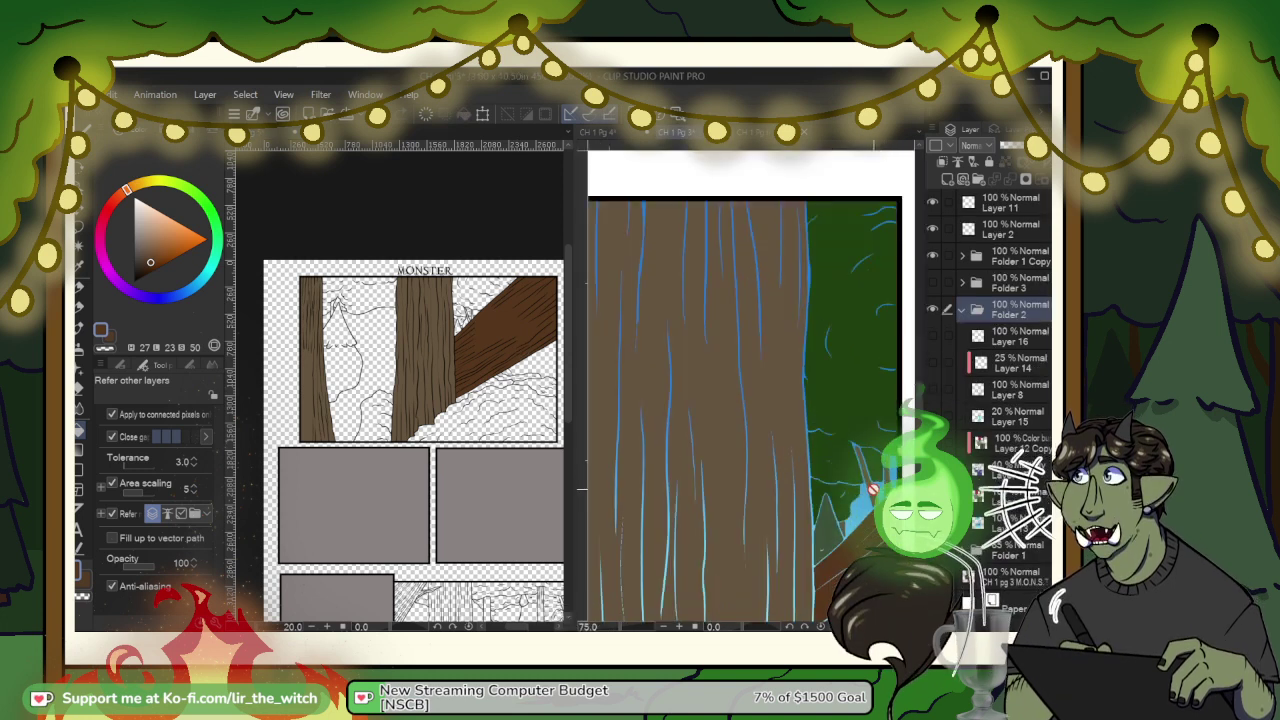
right_click(877, 493)
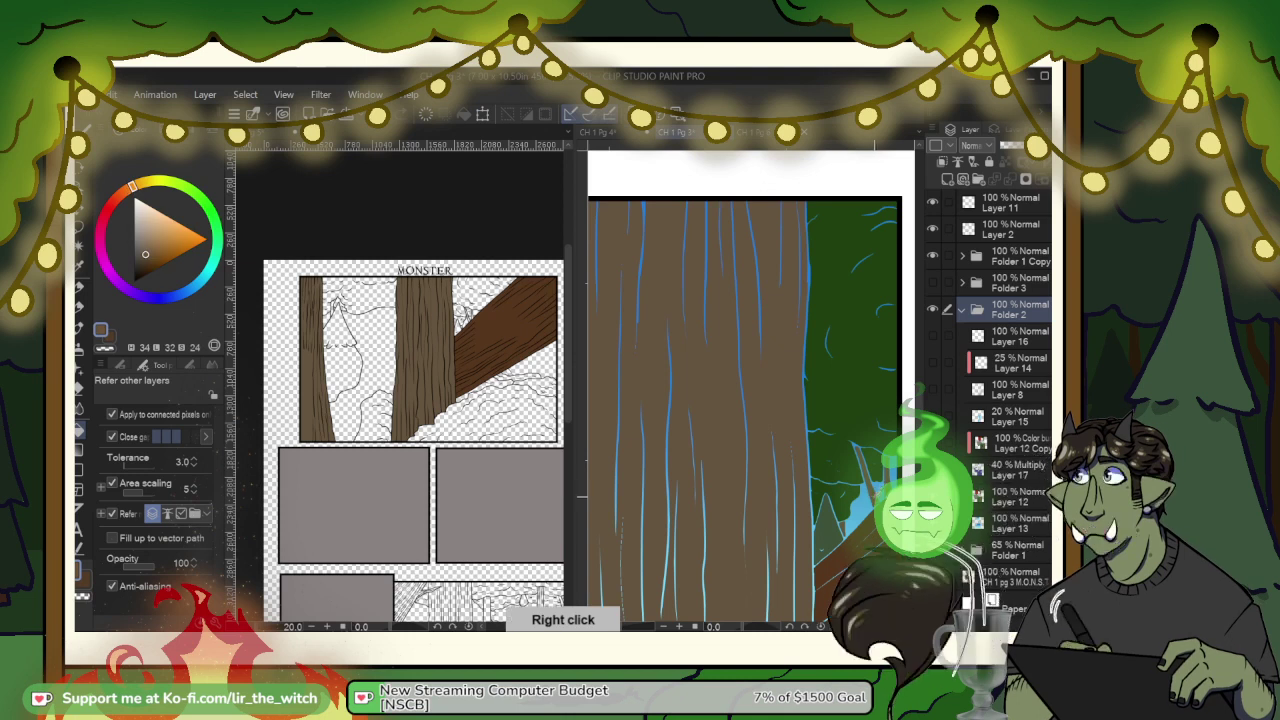
left_click(548, 388)
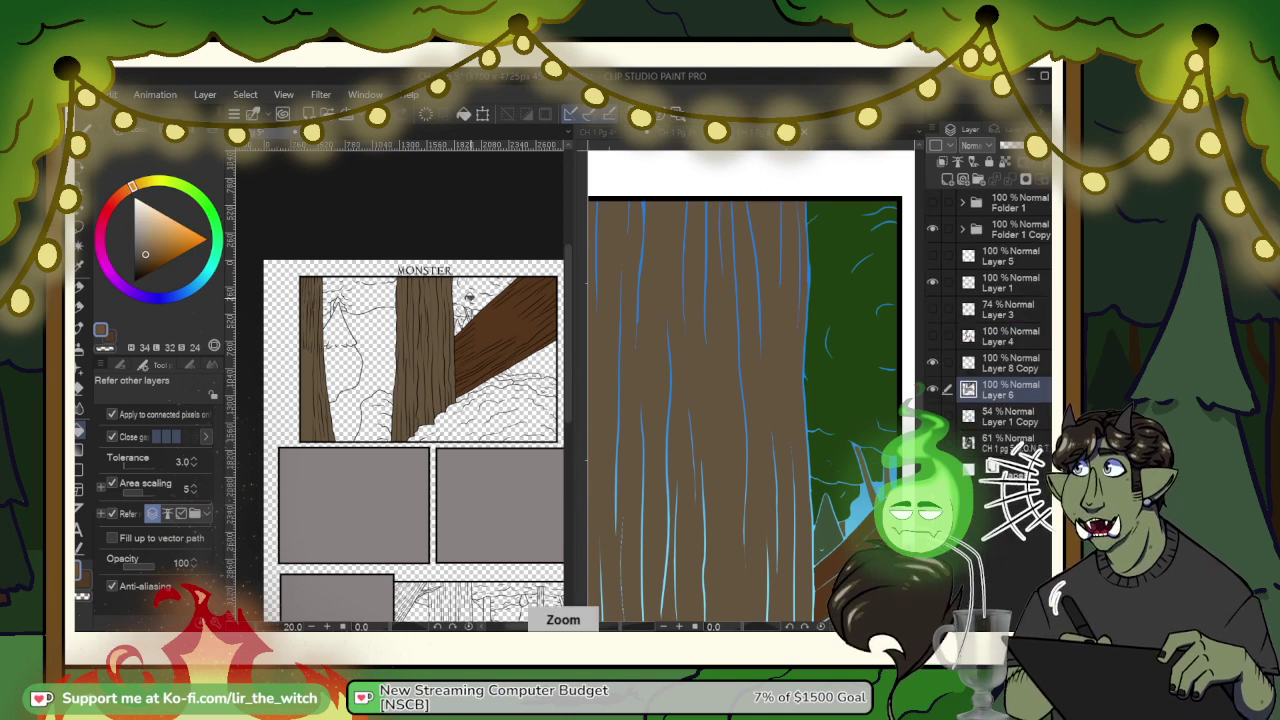
scroll(470, 299, "up", 6)
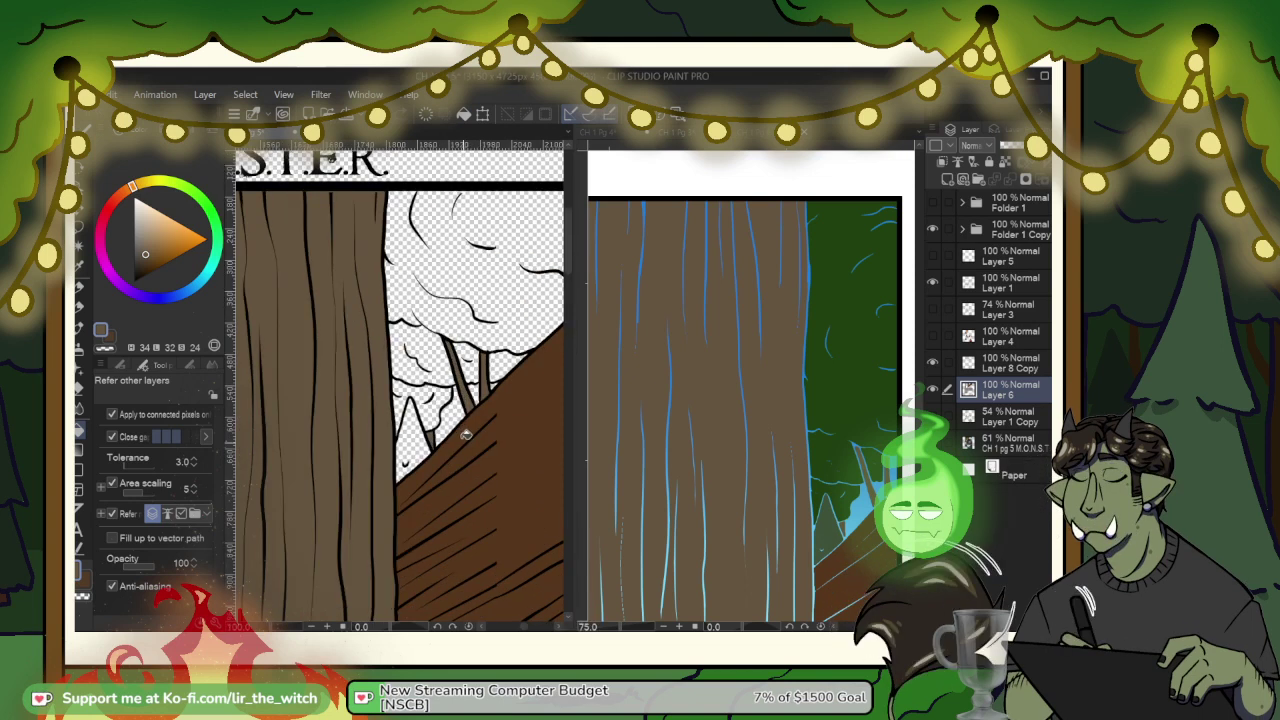
Step: Fill the small pine beside the slanted trunk with CH 1 Pg 3's sampled grey-green, and the foliage above it with the sampled dark green
right_click(826, 533)
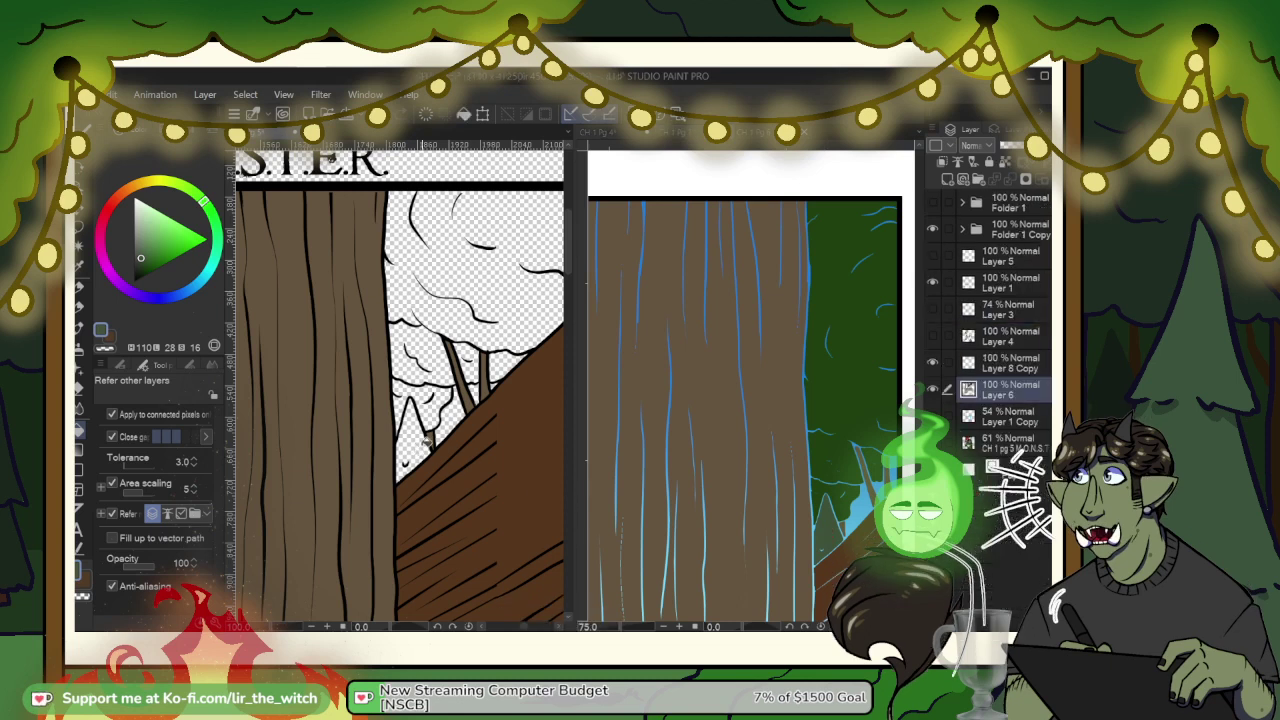
right_click(856, 390)
right_click(863, 394)
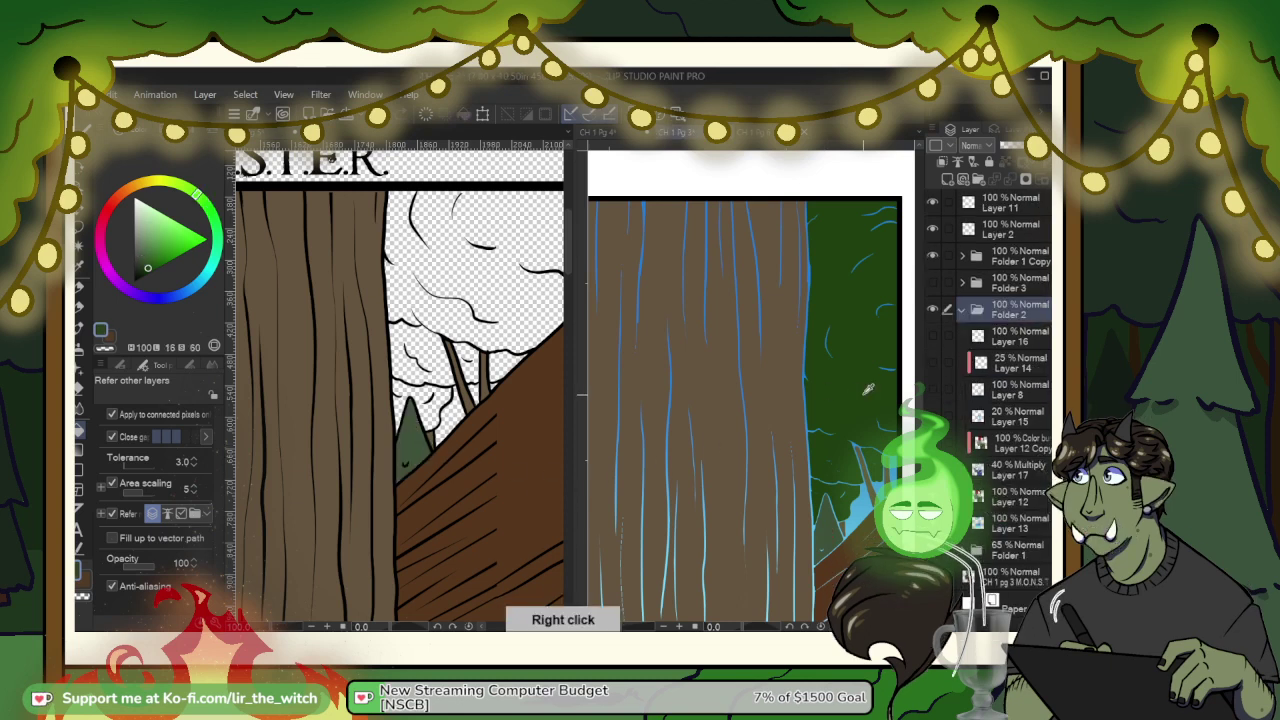
left_click(472, 330)
left_click(424, 337)
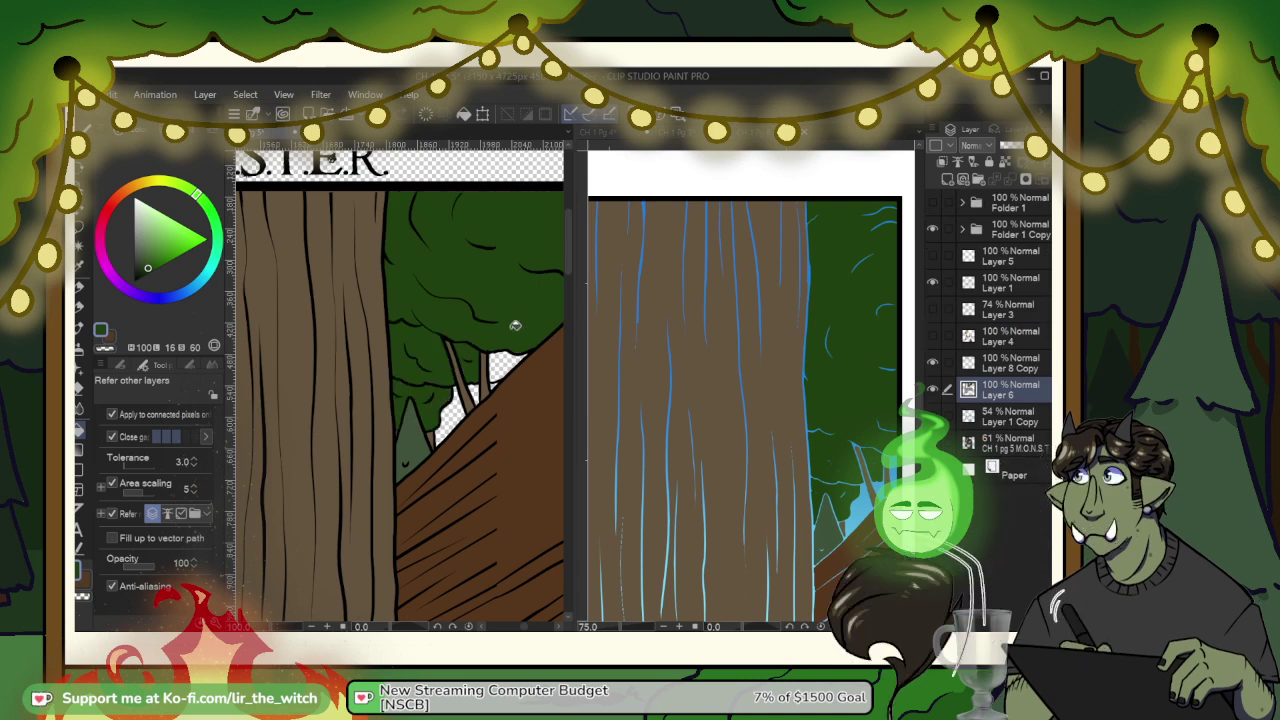
Step: Fill the foliage between the narrow edge trunk and the thick central trunk with the same dark green
left_click_drag(379, 392, 528, 352)
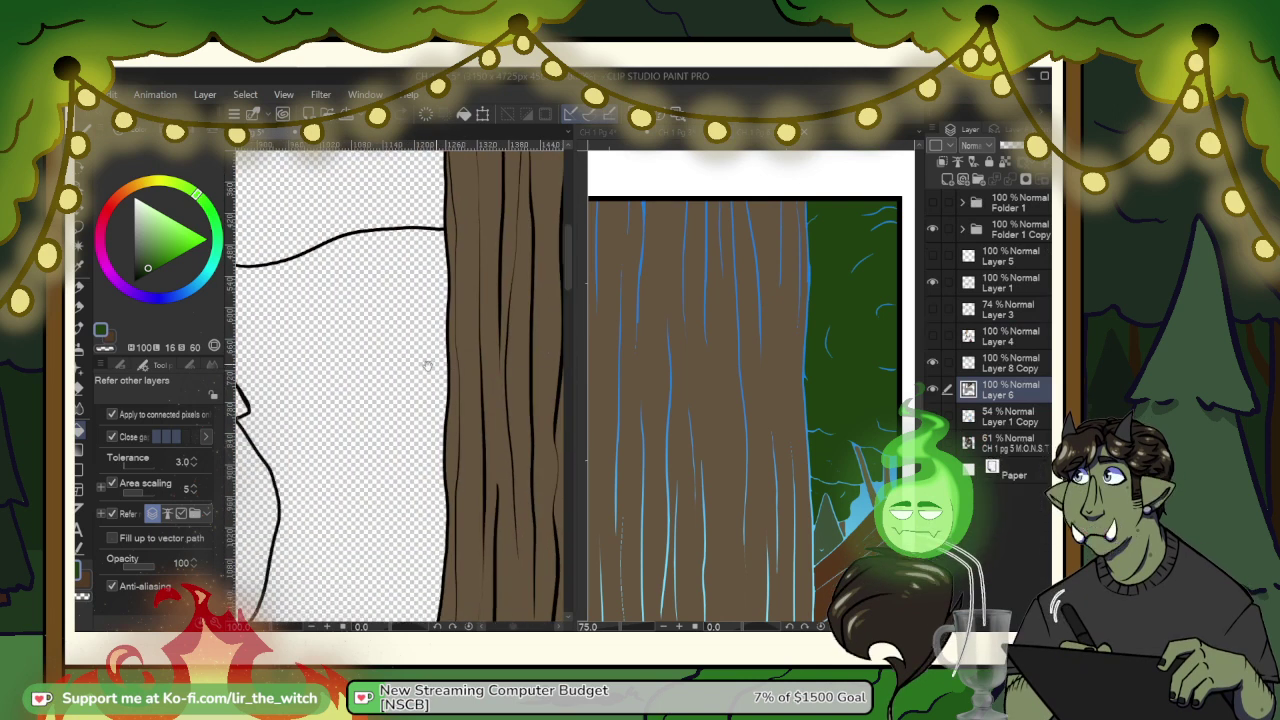
left_click_drag(405, 318, 525, 488)
left_click(428, 377)
left_click_drag(409, 400, 559, 388)
scroll(430, 443, "down", 5)
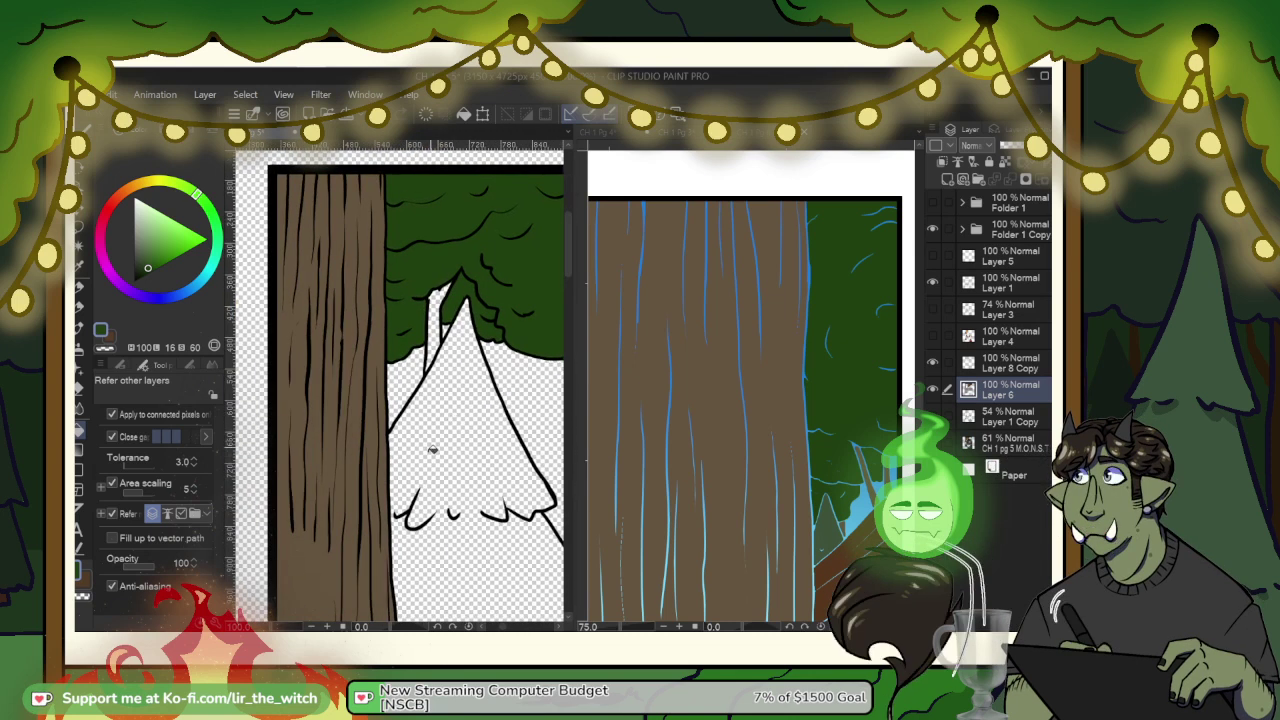
Step: Sample the grey-green of the pine on CH 1 Pg 3 and fill both parts of the large pine in CH 1 Pg 5's top panel
left_click_drag(422, 444, 342, 168)
left_click_drag(470, 411, 356, 482)
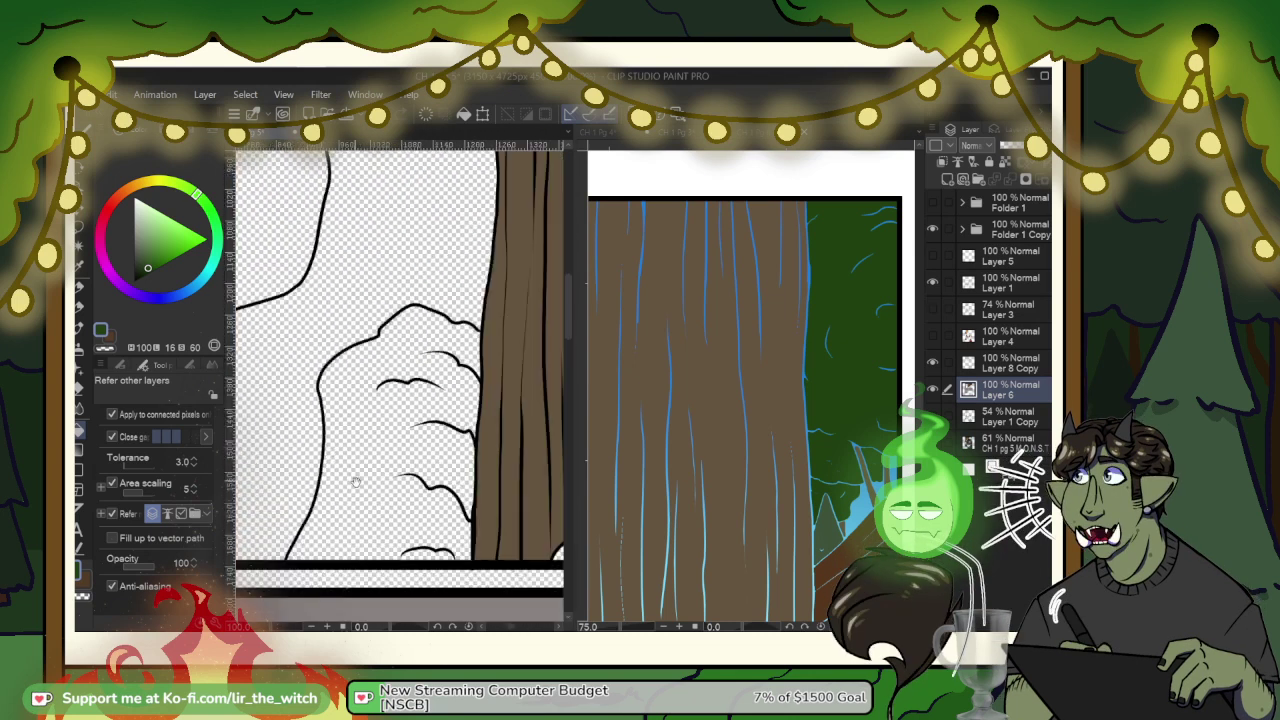
left_click(832, 521)
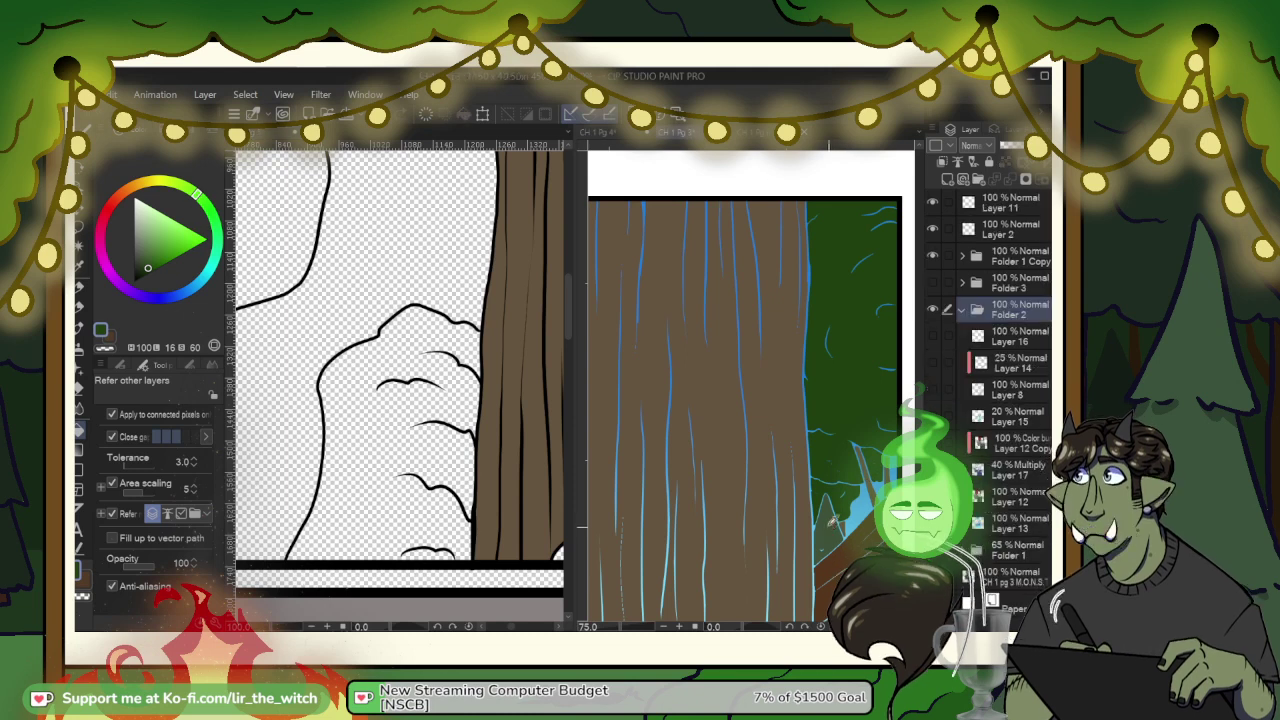
left_click(466, 272)
left_click_drag(372, 281, 460, 462)
left_click_drag(442, 306, 393, 410)
left_click(404, 405)
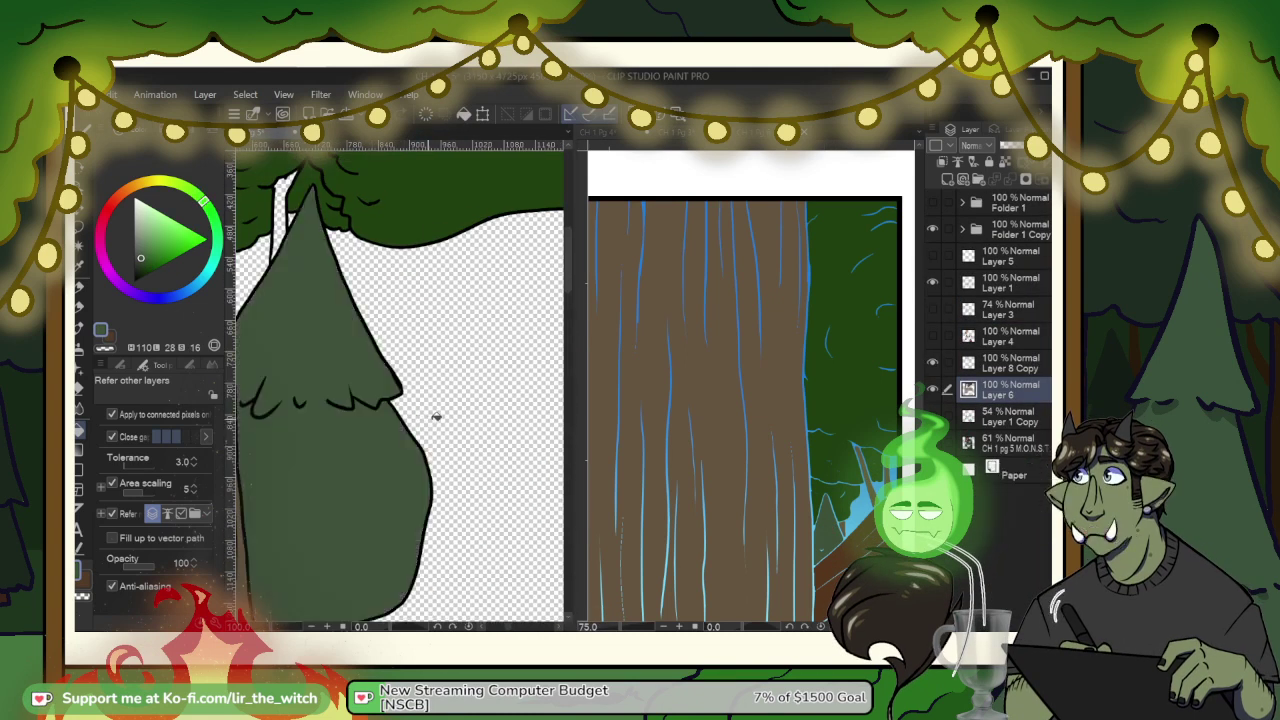
Step: Sample the reddish brown of the thin trunk behind CH 1 Pg 3's pine and fill the matching trunk behind CH 1 Pg 5's large pine
left_click_drag(750, 394, 857, 394)
left_click_drag(680, 396, 900, 390)
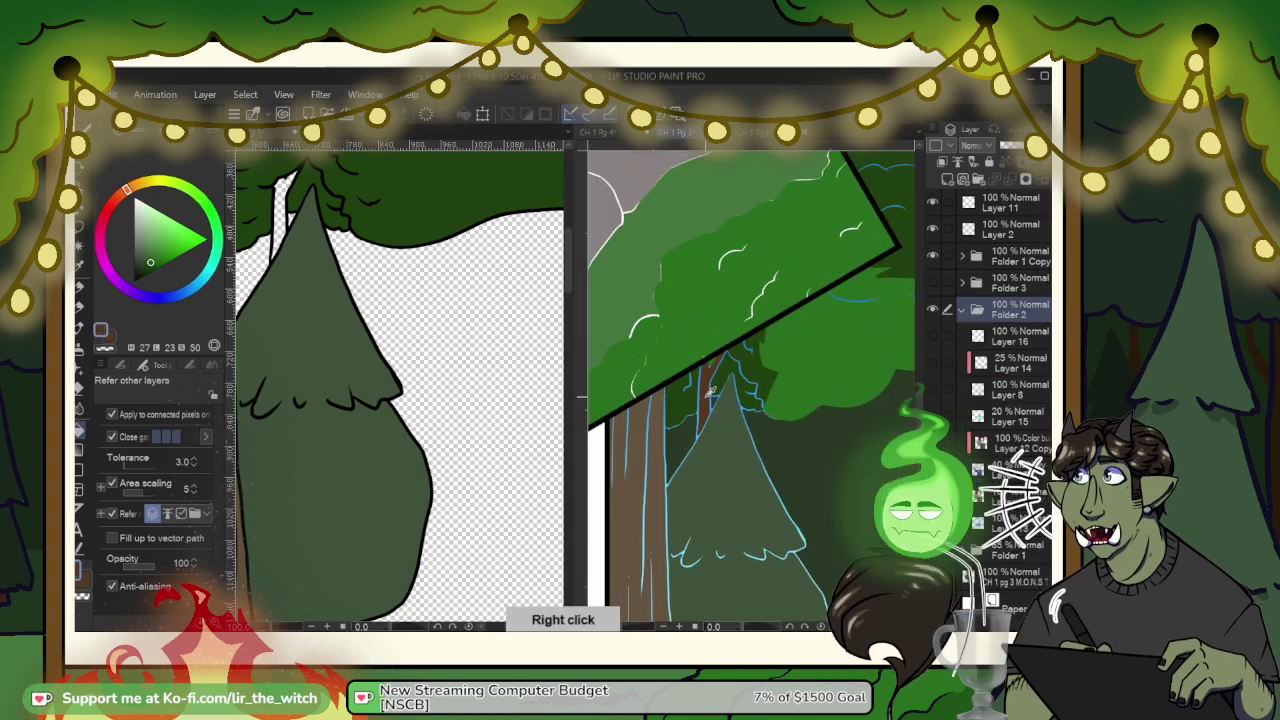
left_click(491, 347)
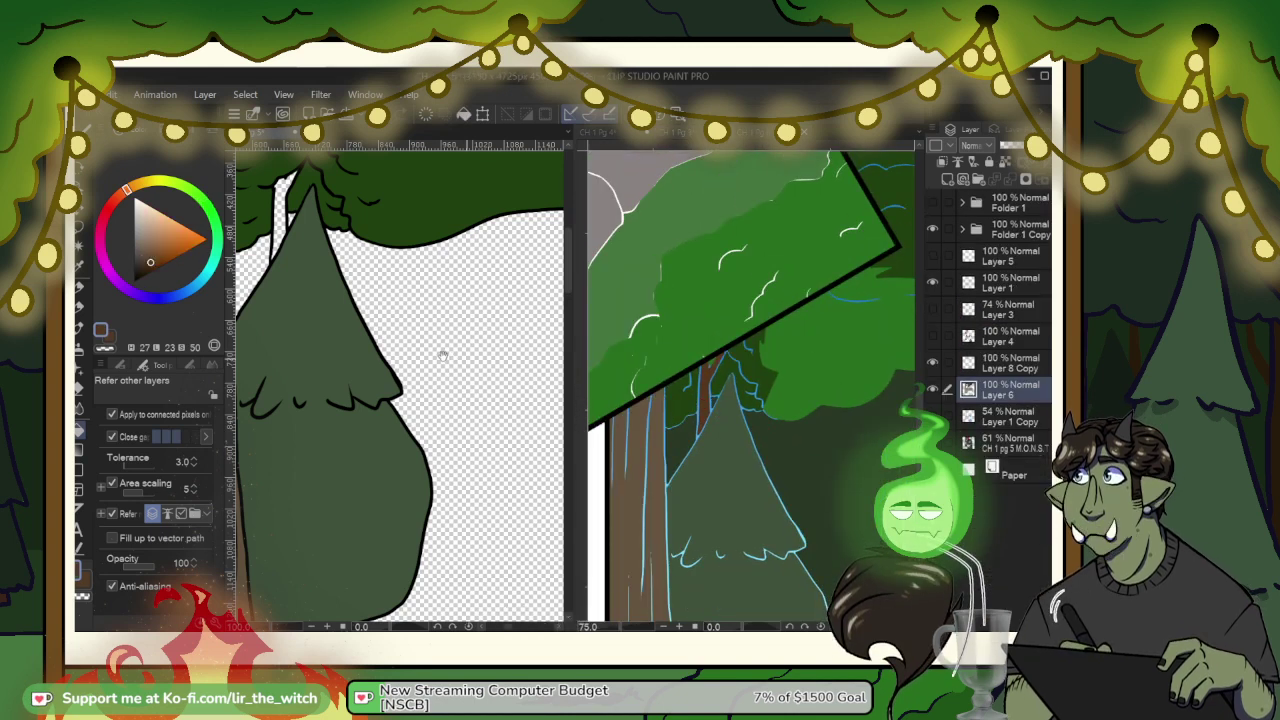
left_click_drag(407, 315, 468, 393)
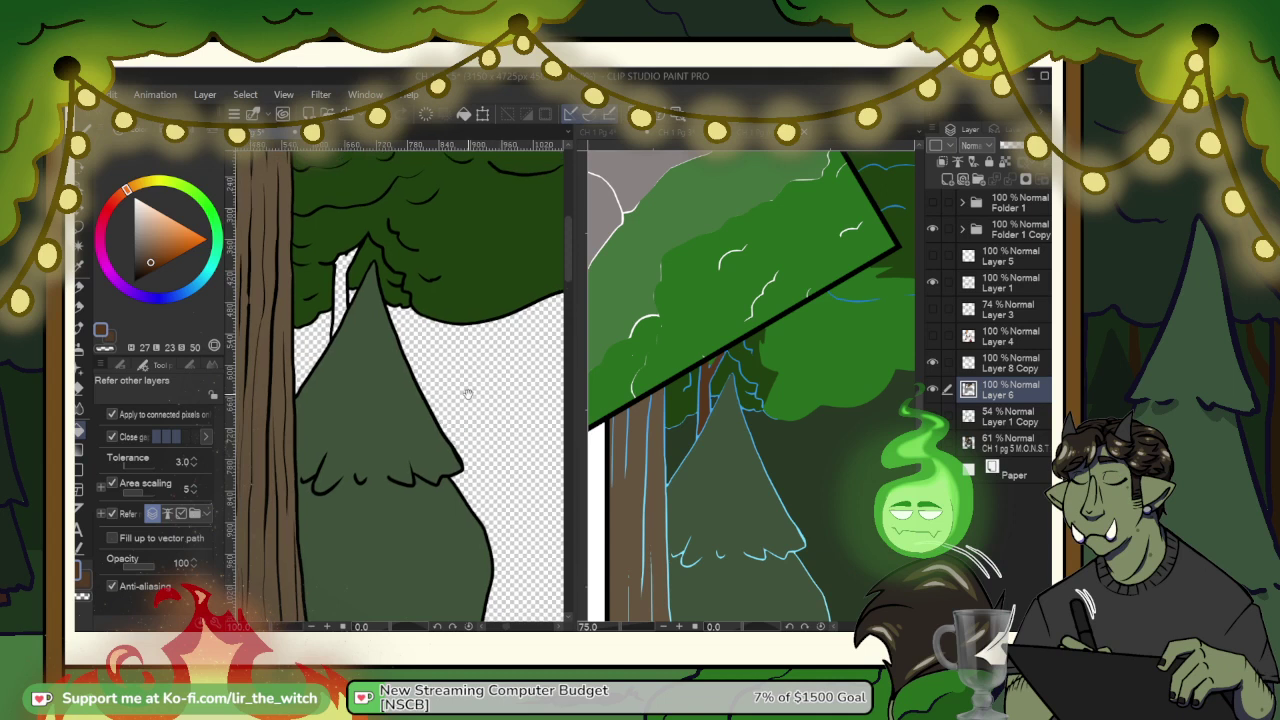
left_click(342, 293)
Step: Sample the very dark green backdrop of CH 1 Pg 3 and fill the empty background around the large pine in CH 1 Pg 5's top panel
left_click_drag(488, 343, 314, 394)
left_click_drag(450, 362, 320, 368)
left_click_drag(455, 366, 290, 367)
left_click_drag(421, 362, 500, 289)
left_click_drag(370, 322, 578, 250)
left_click_drag(396, 268, 491, 309)
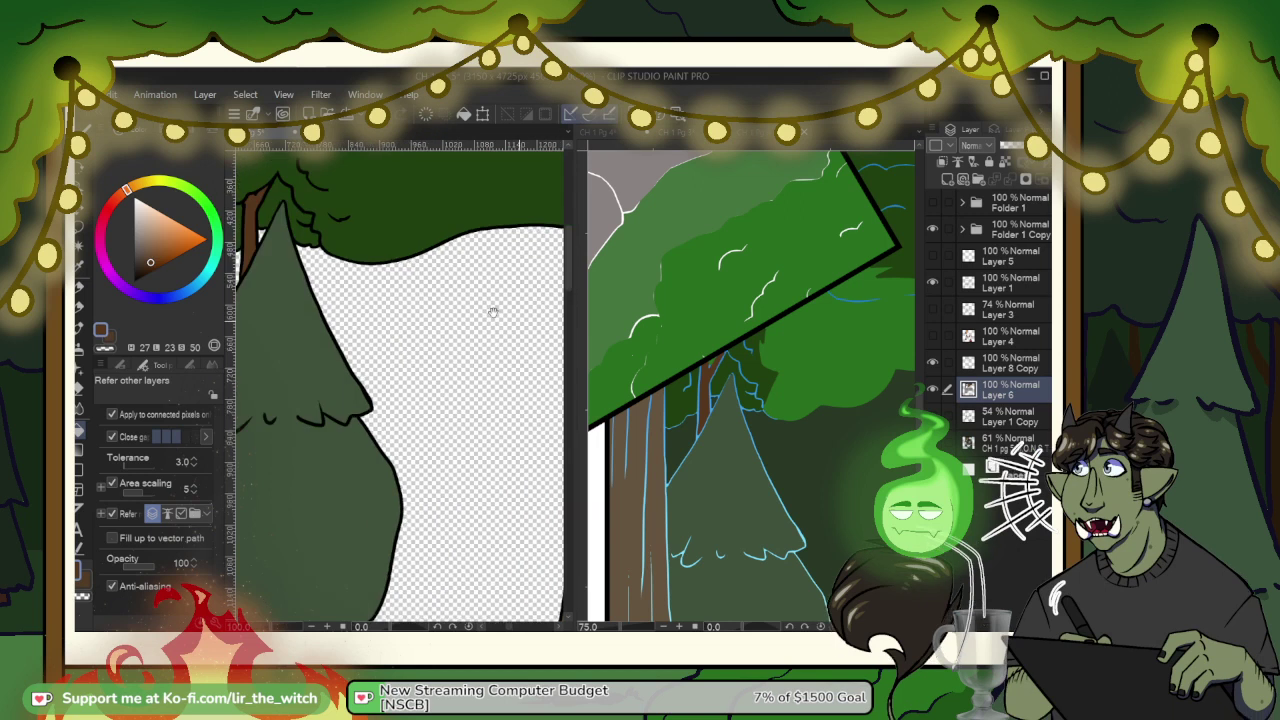
right_click(812, 472)
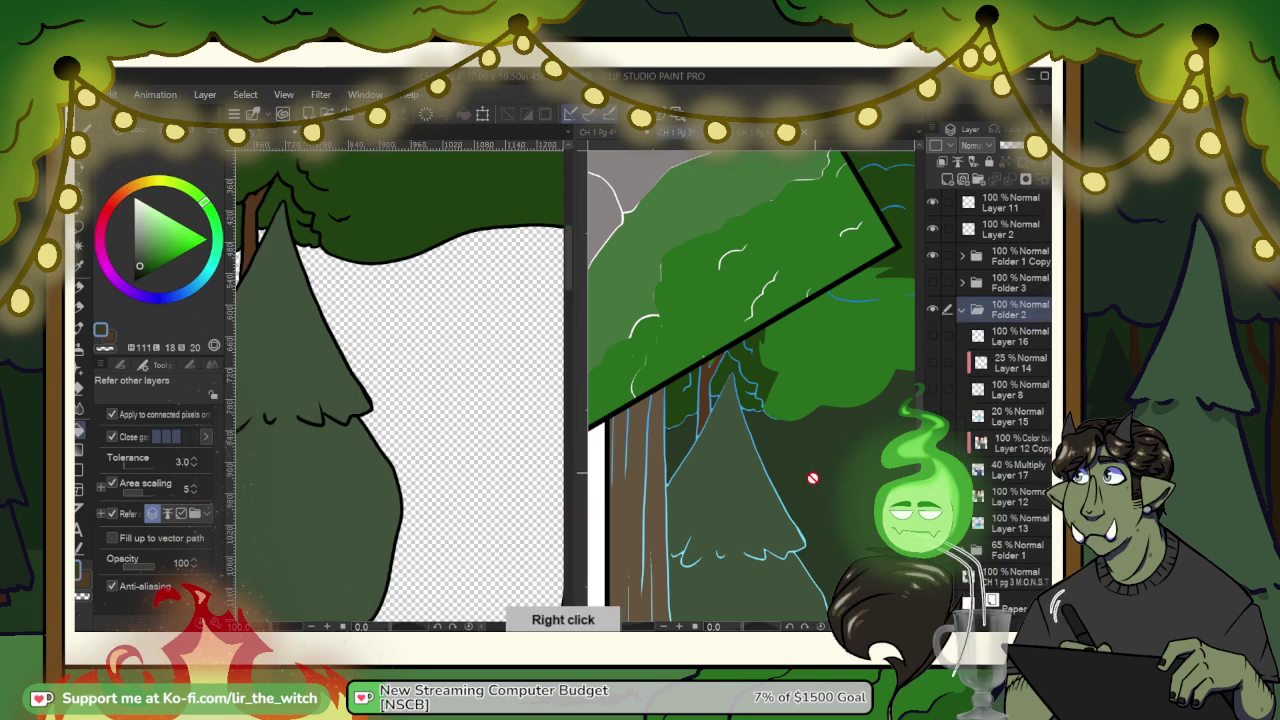
left_click(481, 400)
left_click(451, 389)
left_click_drag(424, 352, 572, 407)
left_click(375, 338)
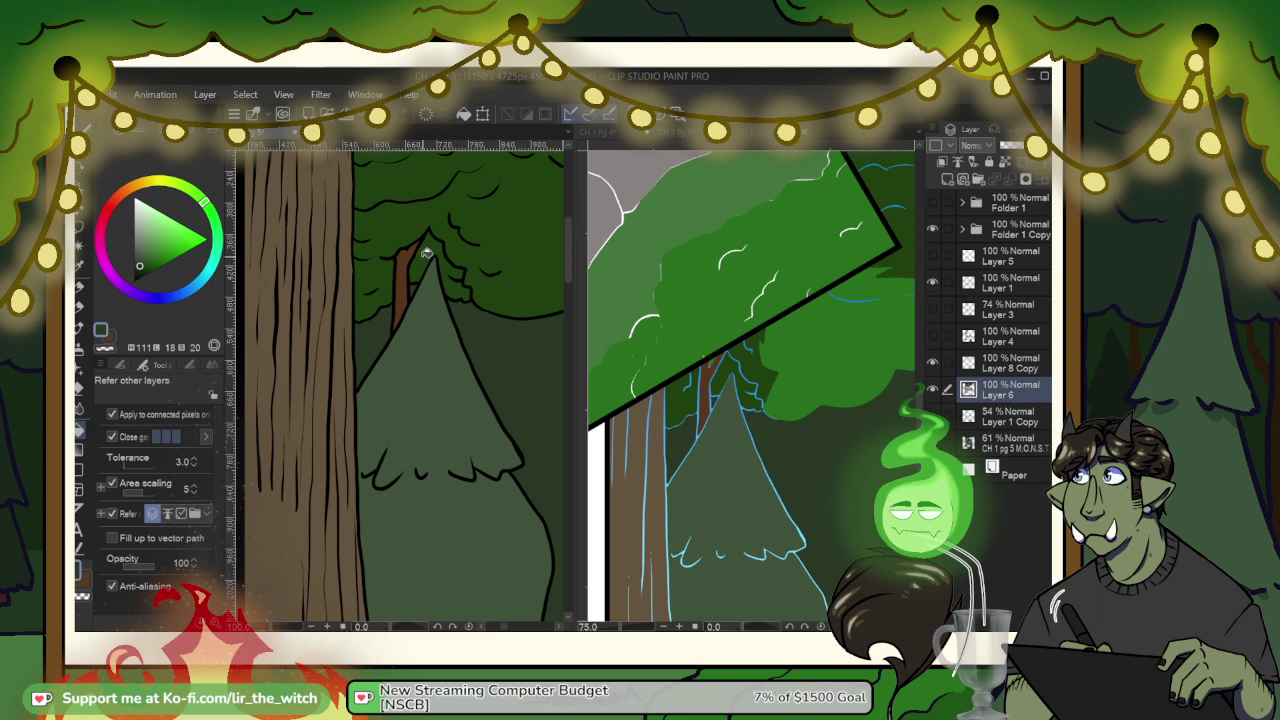
Step: Touch up the upper edge of the thin trunk behind the pine with the G-pen in the trunk's brown, and resample the foliage green
scroll(426, 253, "up", 3)
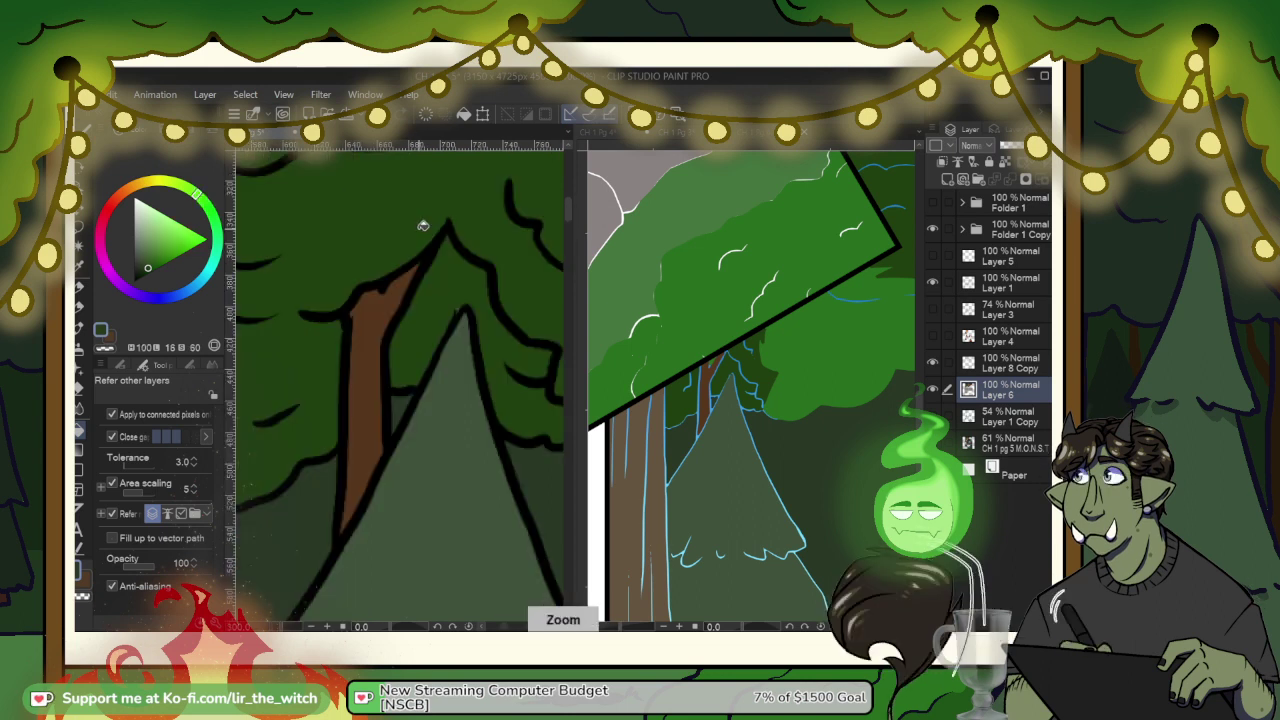
key("b")
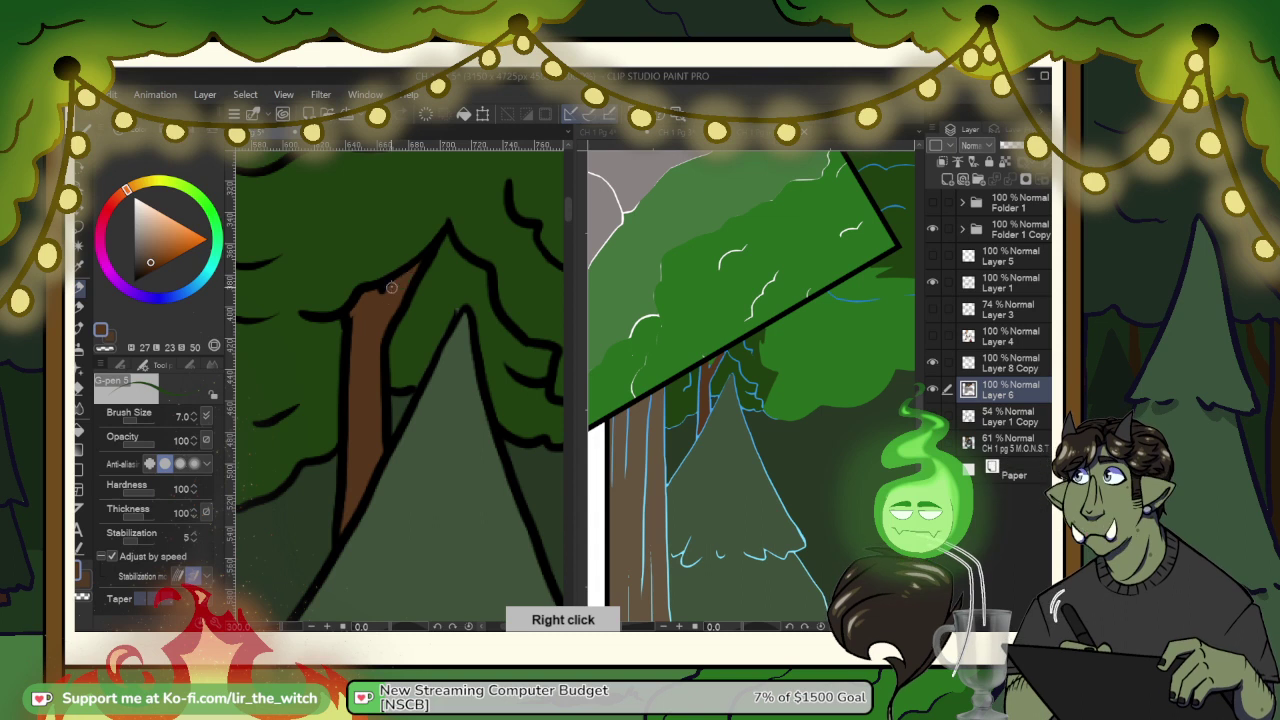
left_click_drag(414, 270, 402, 293)
right_click(448, 295)
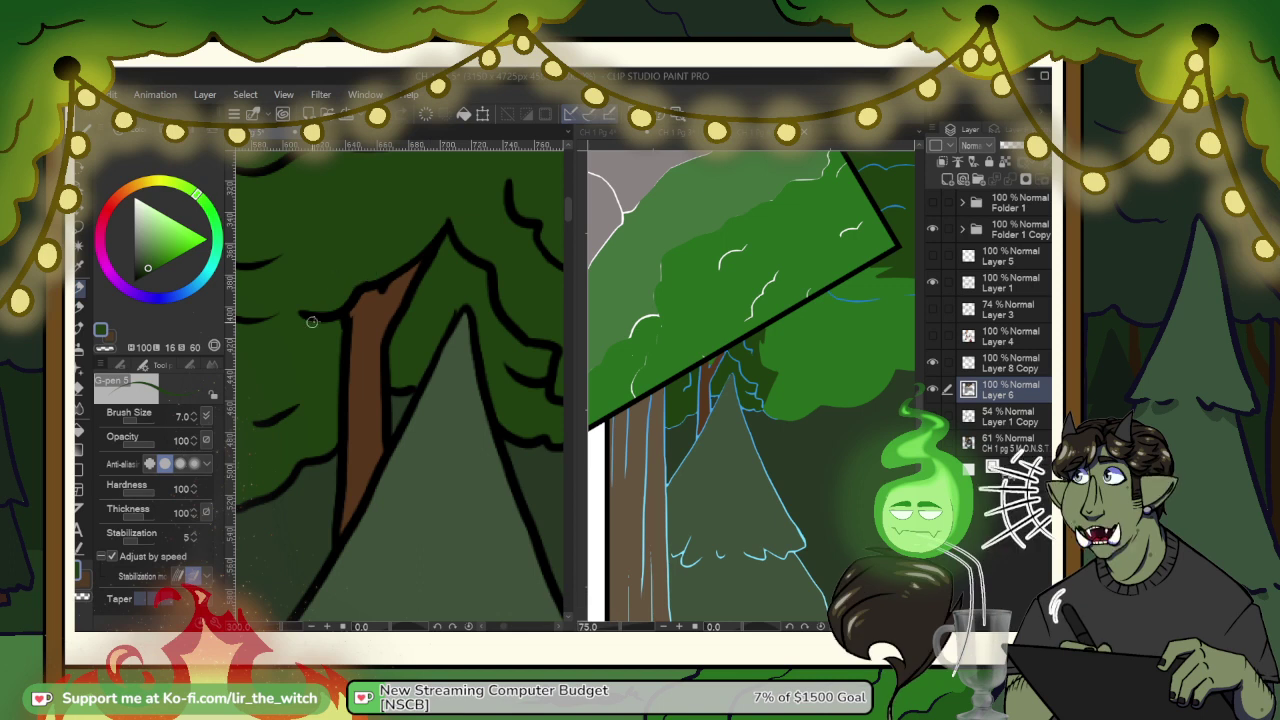
scroll(312, 322, "down", 8)
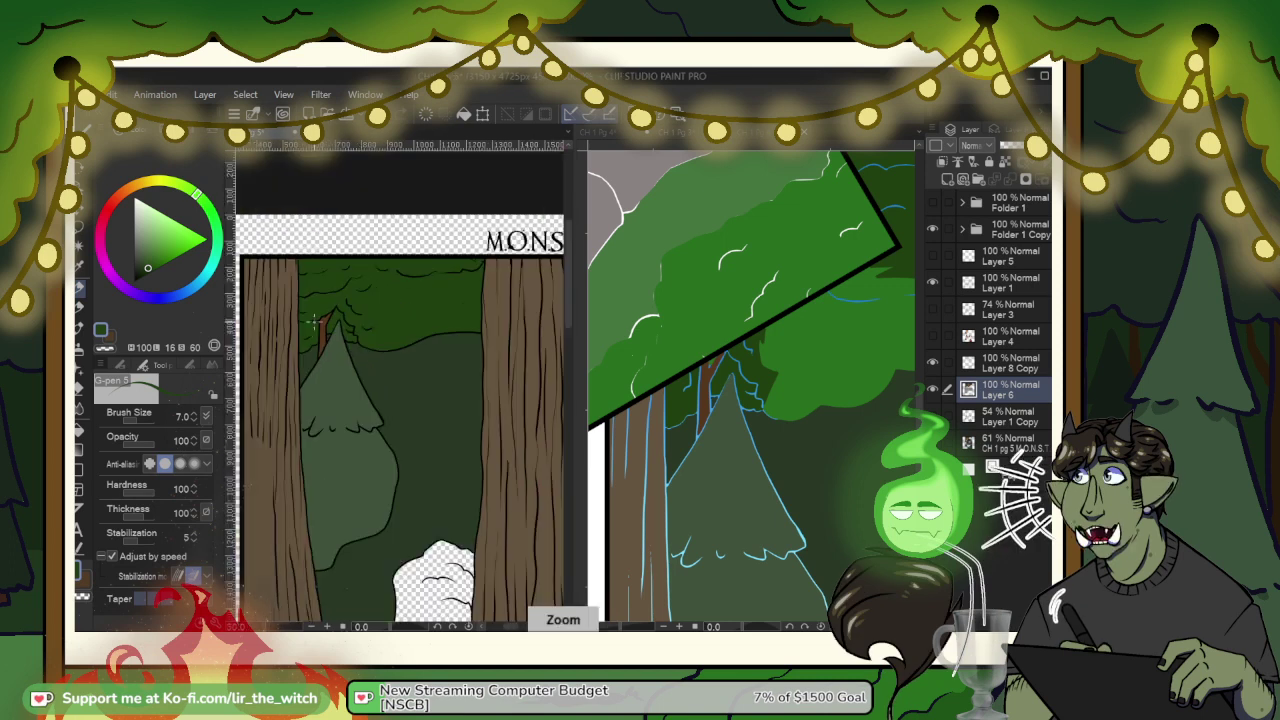
Step: Sample the bright green of the bush at the base of CH 1 Pg 3's bottom panel
left_click_drag(477, 459, 451, 303)
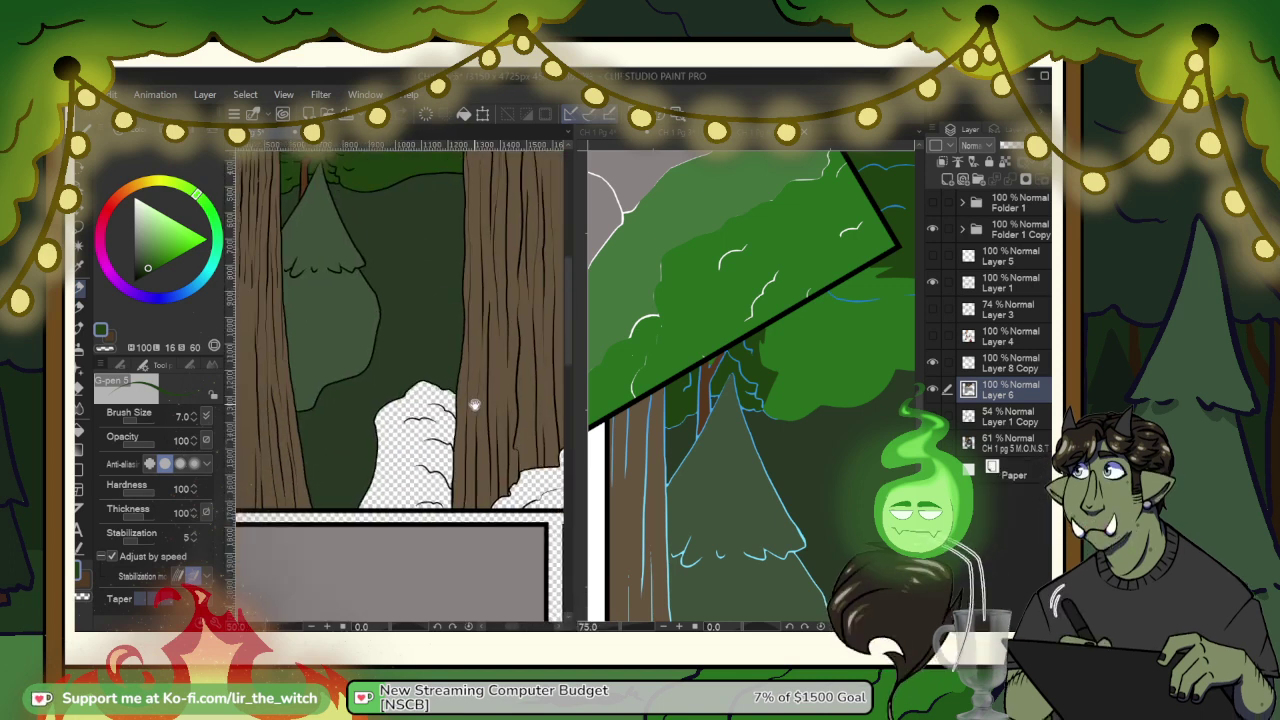
left_click_drag(474, 406, 356, 340)
left_click_drag(467, 358, 401, 404)
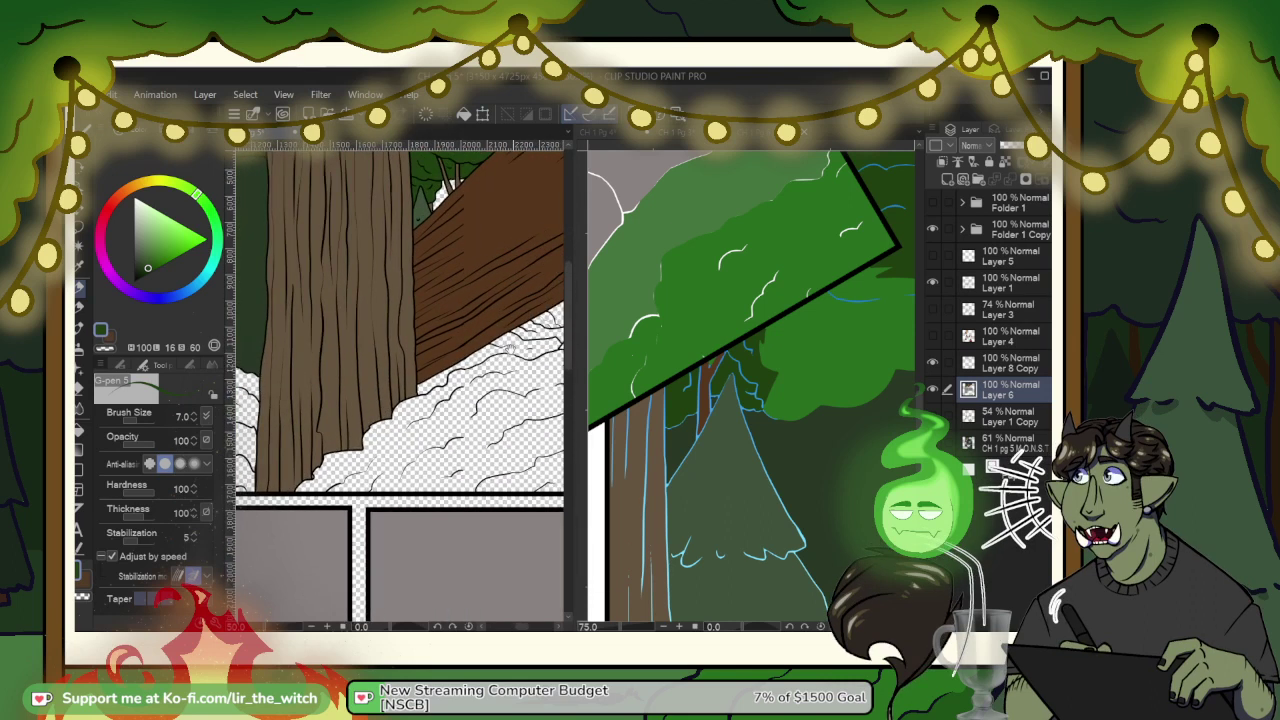
left_click_drag(510, 351, 396, 390)
left_click_drag(526, 291, 488, 326)
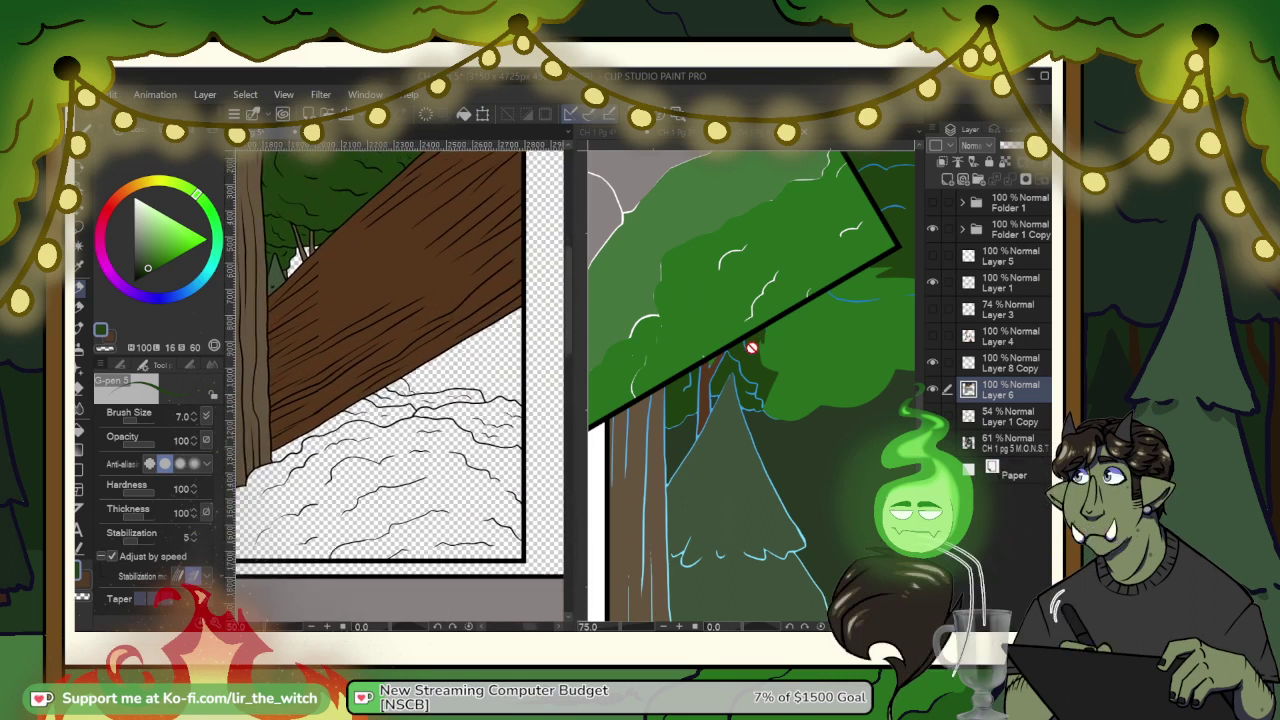
left_click_drag(824, 508, 737, 340)
left_click_drag(812, 396, 722, 165)
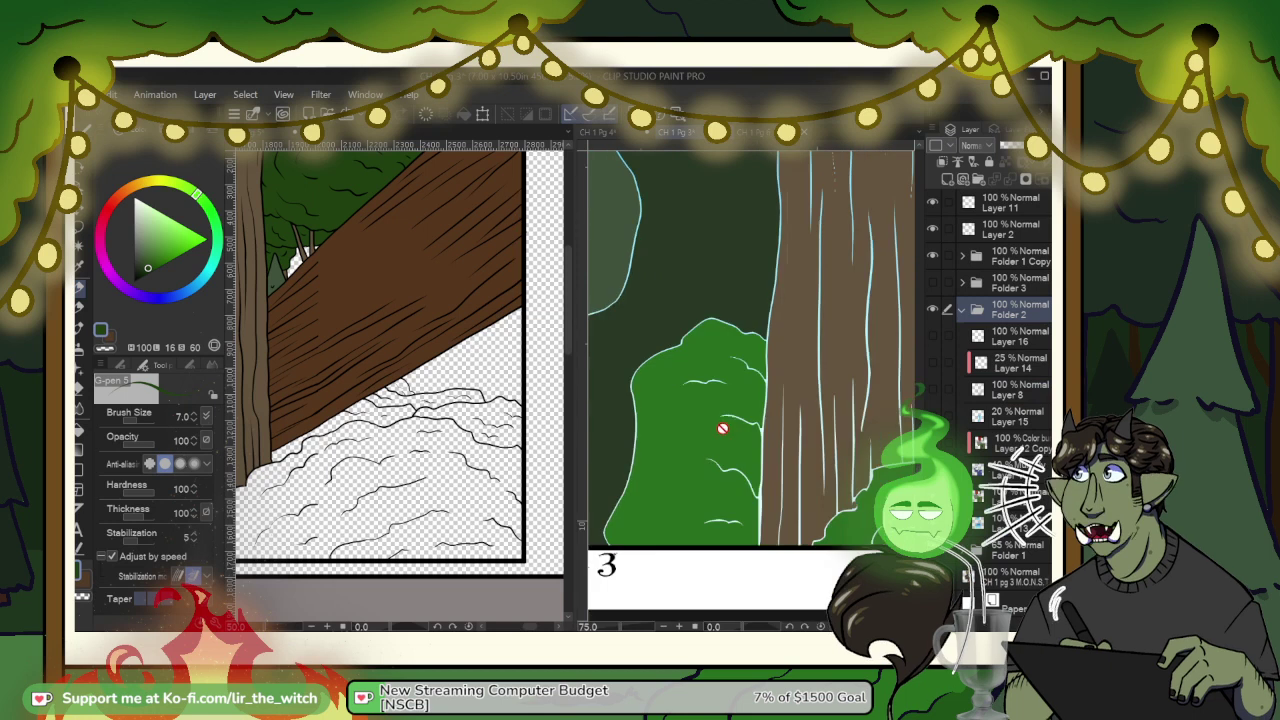
right_click(669, 460)
Step: Fill the bushes along the base of CH 1 Pg 5's top panel with the sampled bright green
left_click(455, 424)
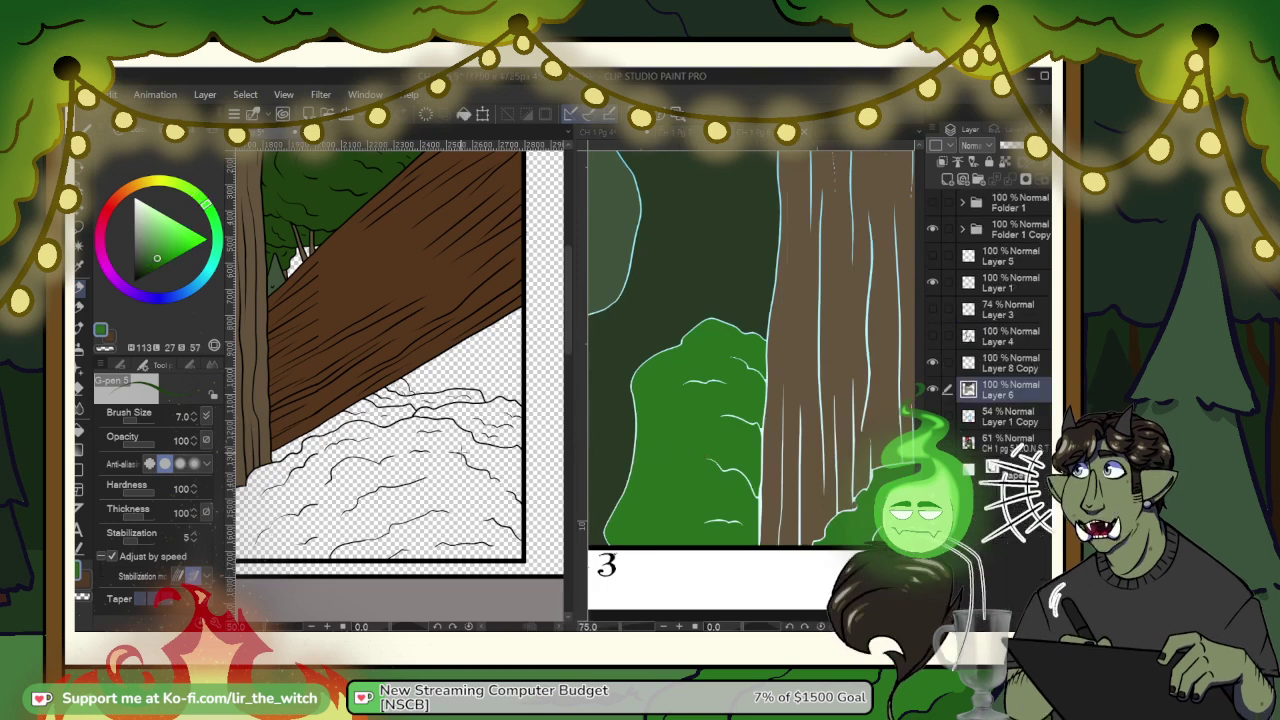
key("g")
left_click(448, 467)
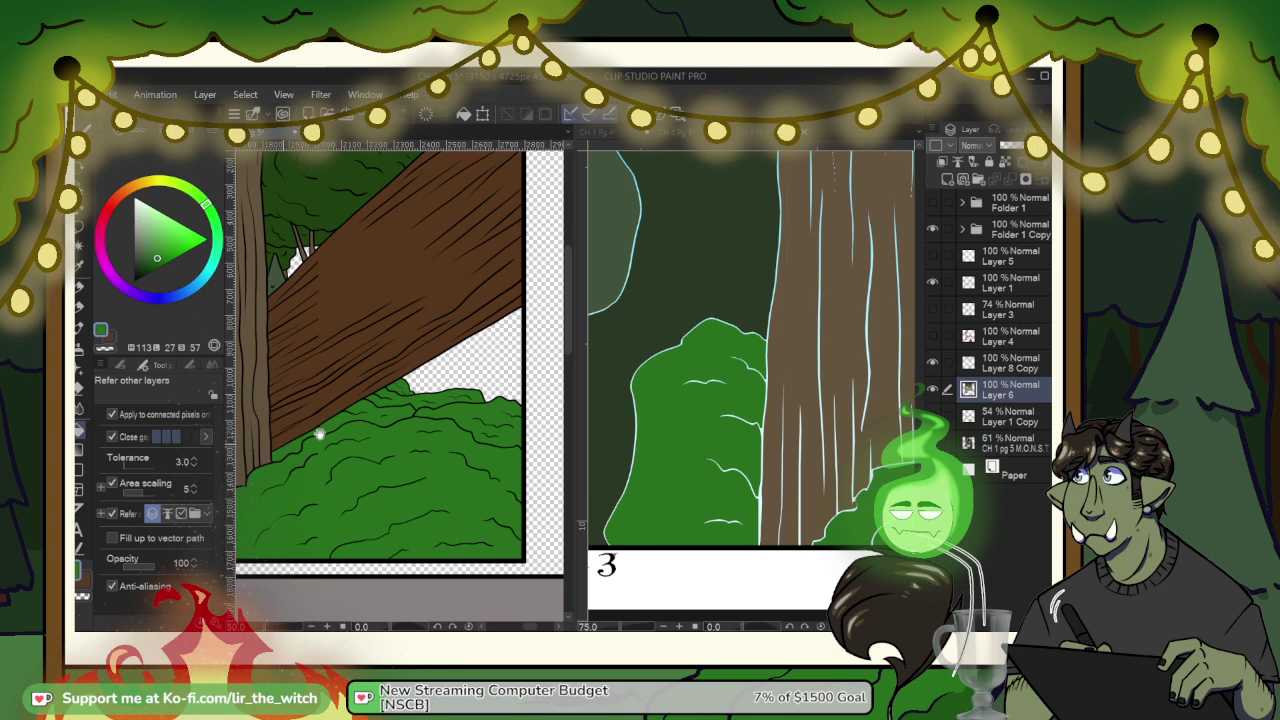
left_click_drag(320, 434, 315, 494)
left_click(472, 418)
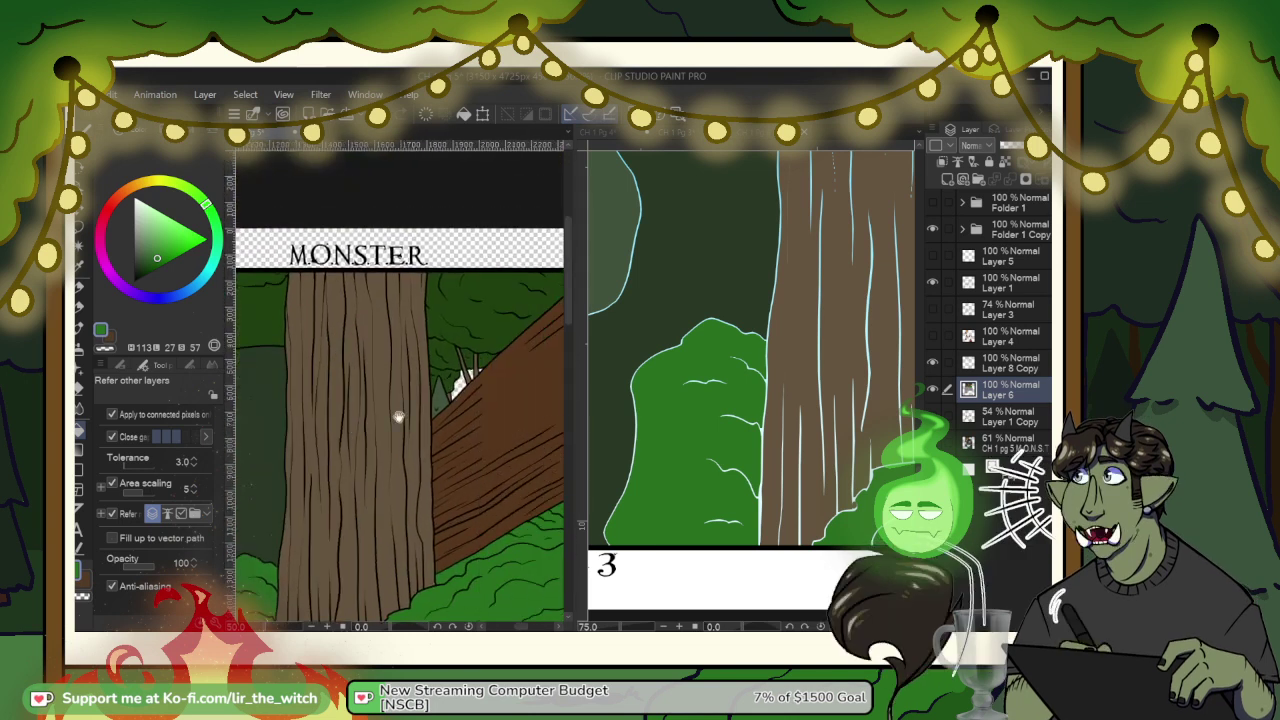
Step: Compare the unfilled gaps around CH 1 Pg 5's slanted trunk with the matching area beside the fallen log on CH 1 Pg 3
left_click_drag(443, 437, 323, 403)
left_click(866, 294)
left_click_drag(866, 294, 740, 369)
scroll(765, 380, "up", 4)
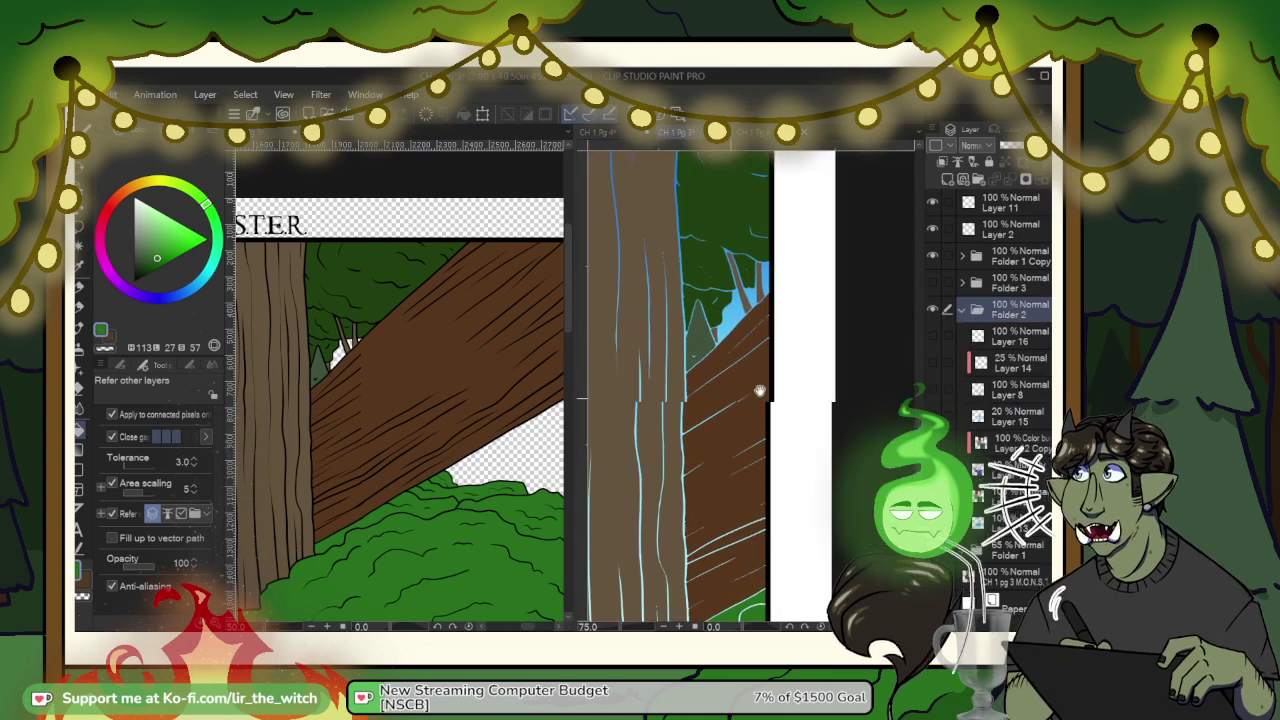
left_click(530, 497)
left_click_drag(530, 497, 396, 492)
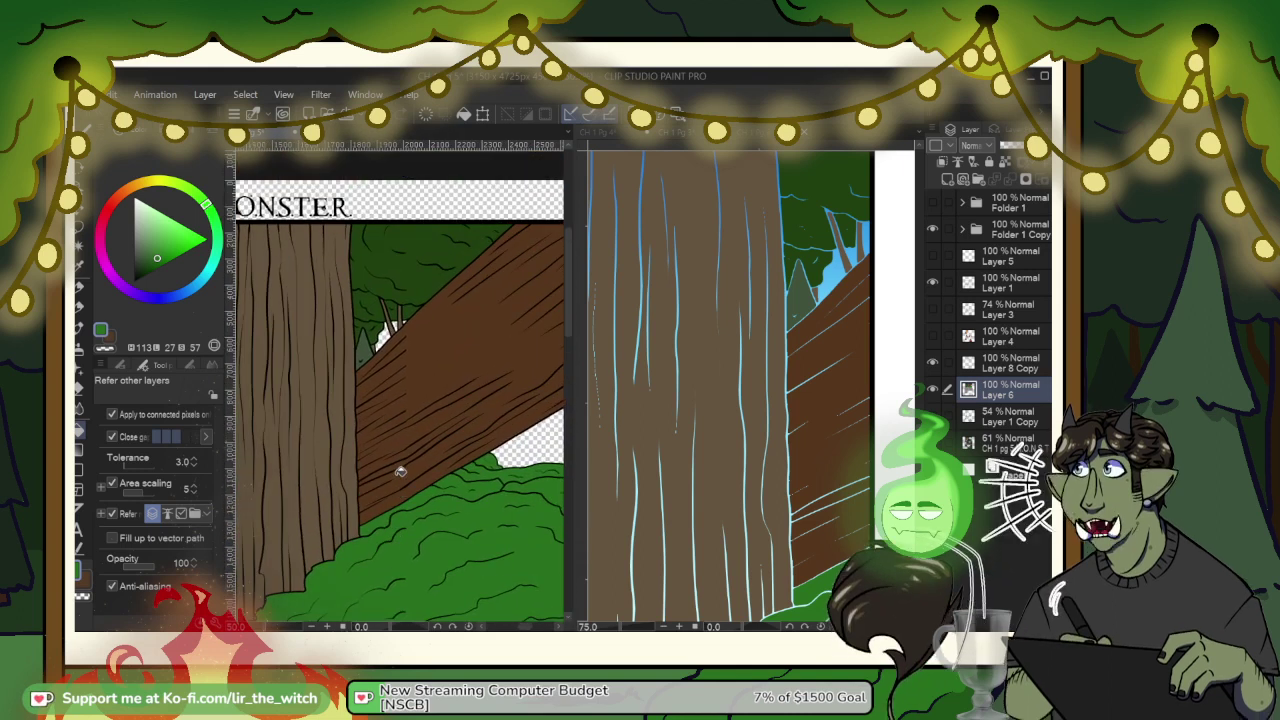
Step: Check the top panel with Layer 4 and the Folder 1 speech bubbles temporarily shown, and look over the panels below it
left_click(932, 336)
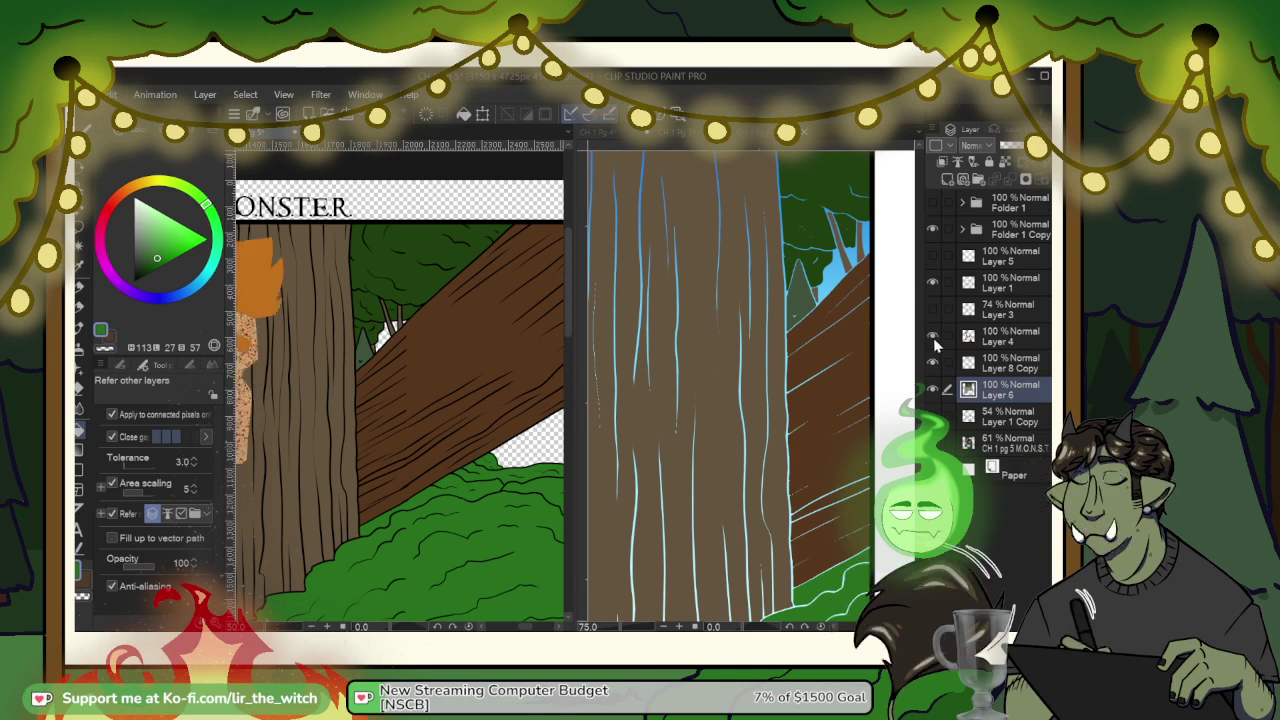
left_click(934, 206)
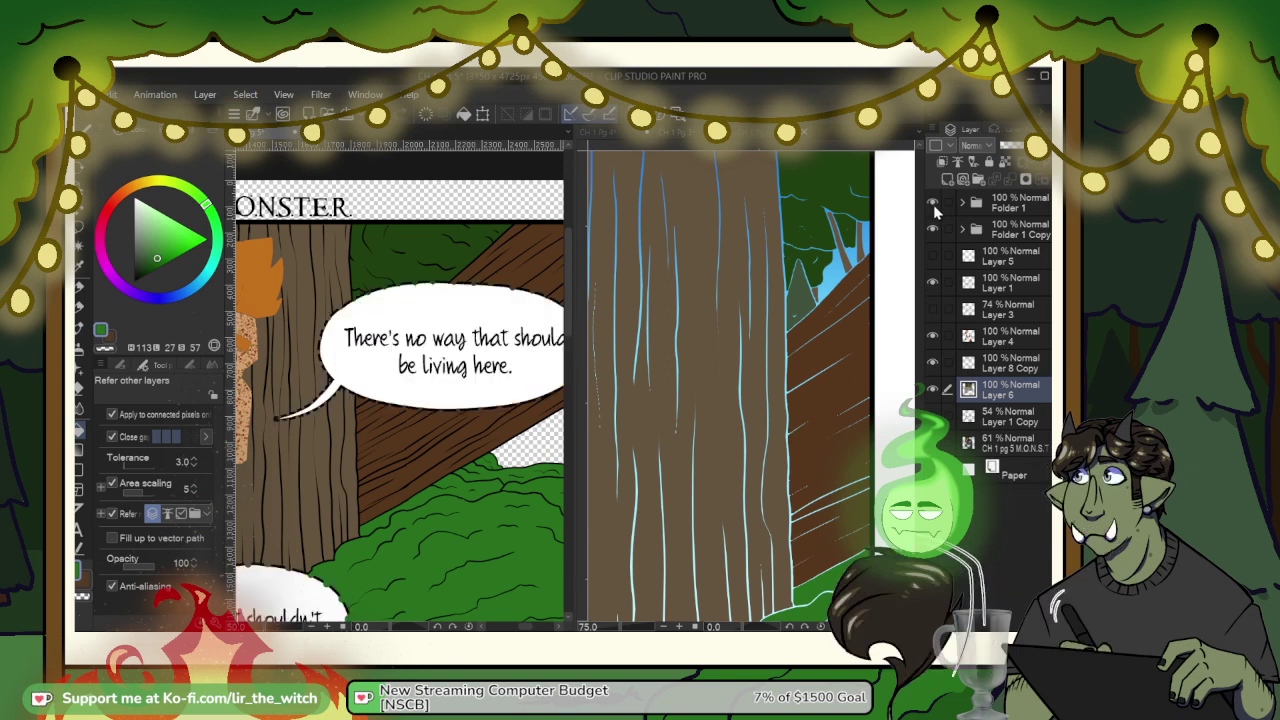
left_click(934, 206)
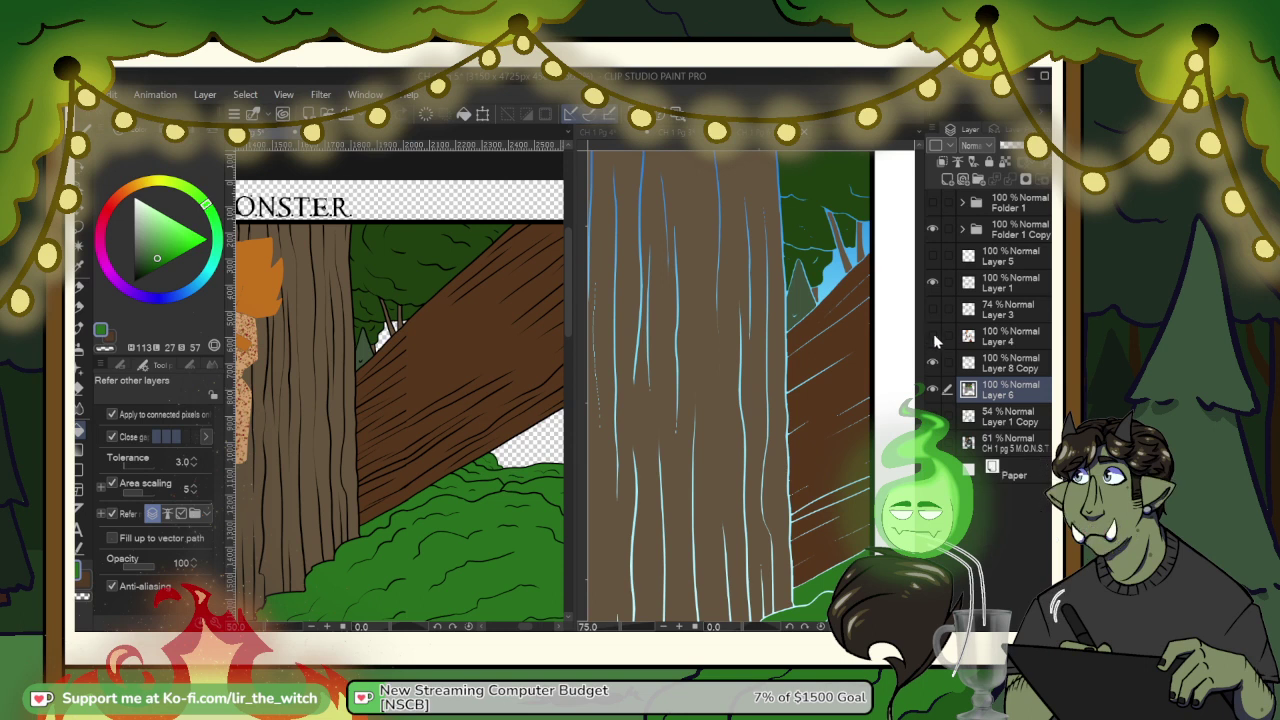
left_click(933, 335)
mouse_move(388, 529)
left_mouse_down()
mouse_move(440, 397)
mouse_move(446, 427)
mouse_move(526, 248)
left_mouse_up()
left_click_drag(434, 441, 494, 222)
mouse_move(558, 491)
left_mouse_down()
mouse_move(555, 411)
mouse_move(502, 345)
mouse_move(448, 347)
mouse_move(465, 378)
mouse_move(391, 560)
left_mouse_up()
left_click_drag(416, 224, 390, 405)
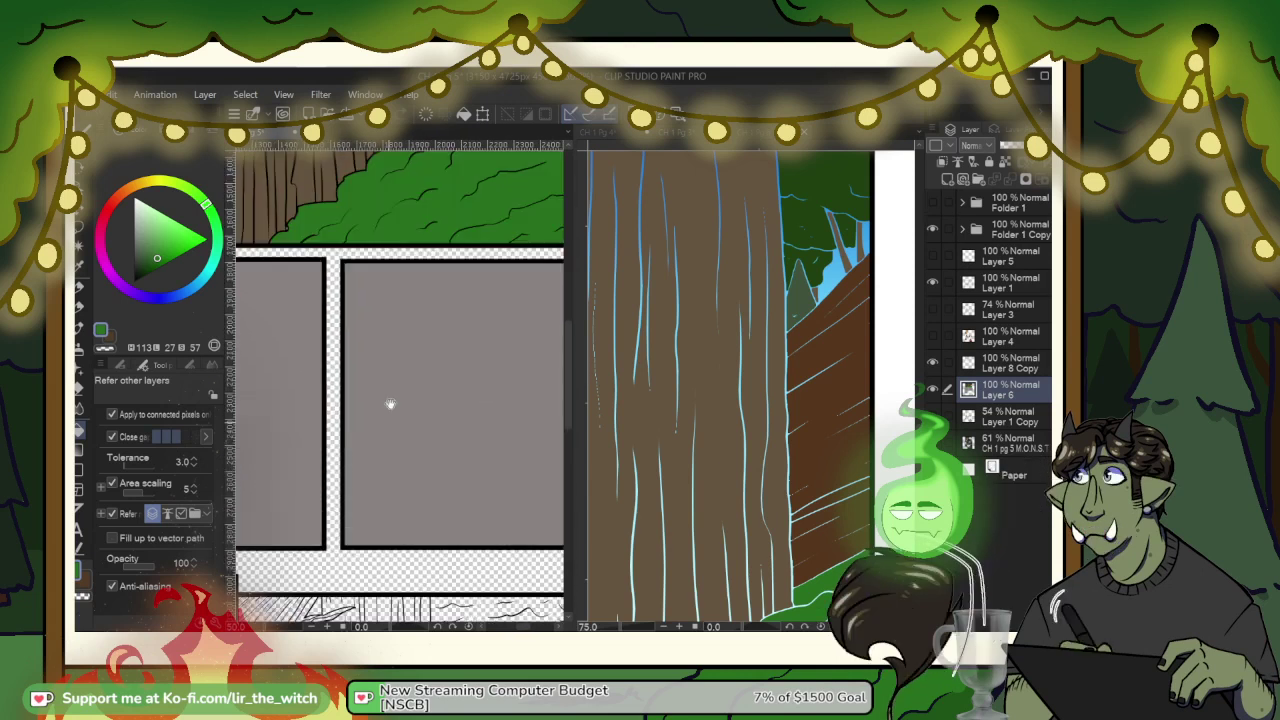
Step: Sample the reddish-brown of the slanted trunk in CH 1 Pg 5's top panel
left_click_drag(412, 276, 431, 489)
left_click_drag(421, 331, 390, 484)
right_click(486, 331)
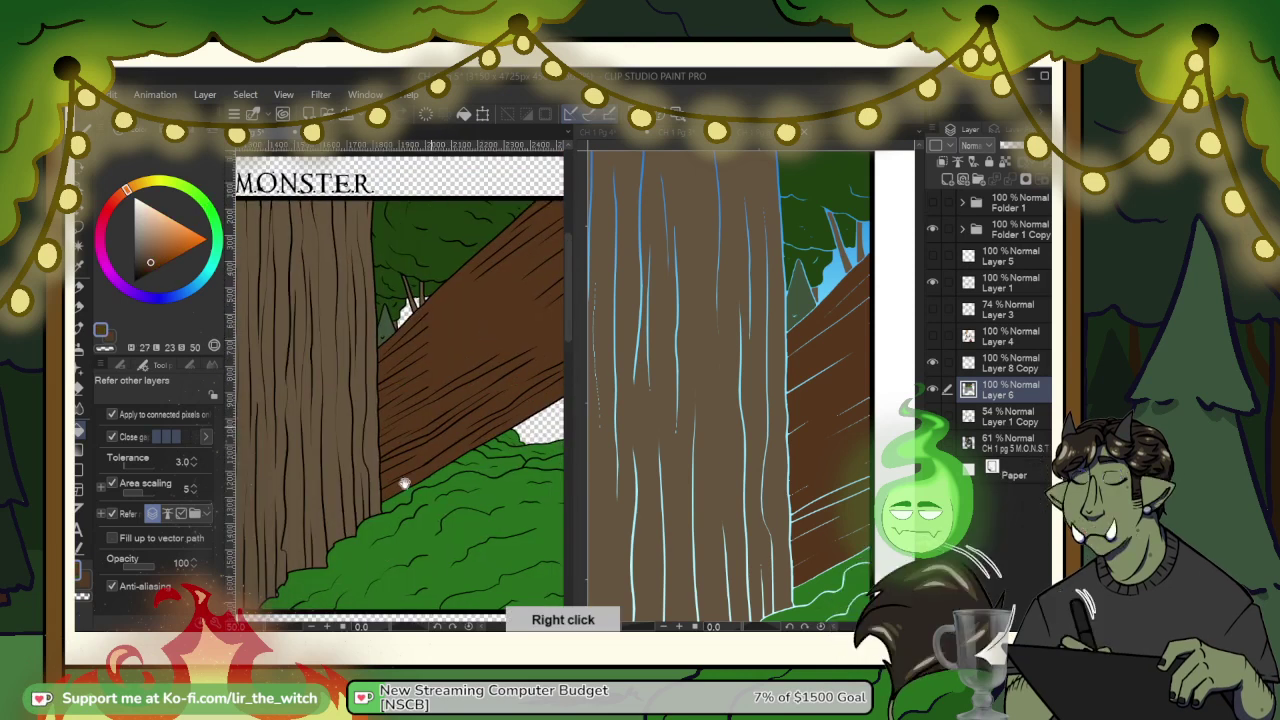
Step: Try to fill the slanted trunk in CH 1 Pg 5's bottom panel with the sampled reddish-brown
mouse_move(382, 550)
left_mouse_down()
mouse_move(394, 317)
mouse_move(412, 369)
mouse_move(443, 217)
left_mouse_up()
left_click_drag(477, 433, 485, 305)
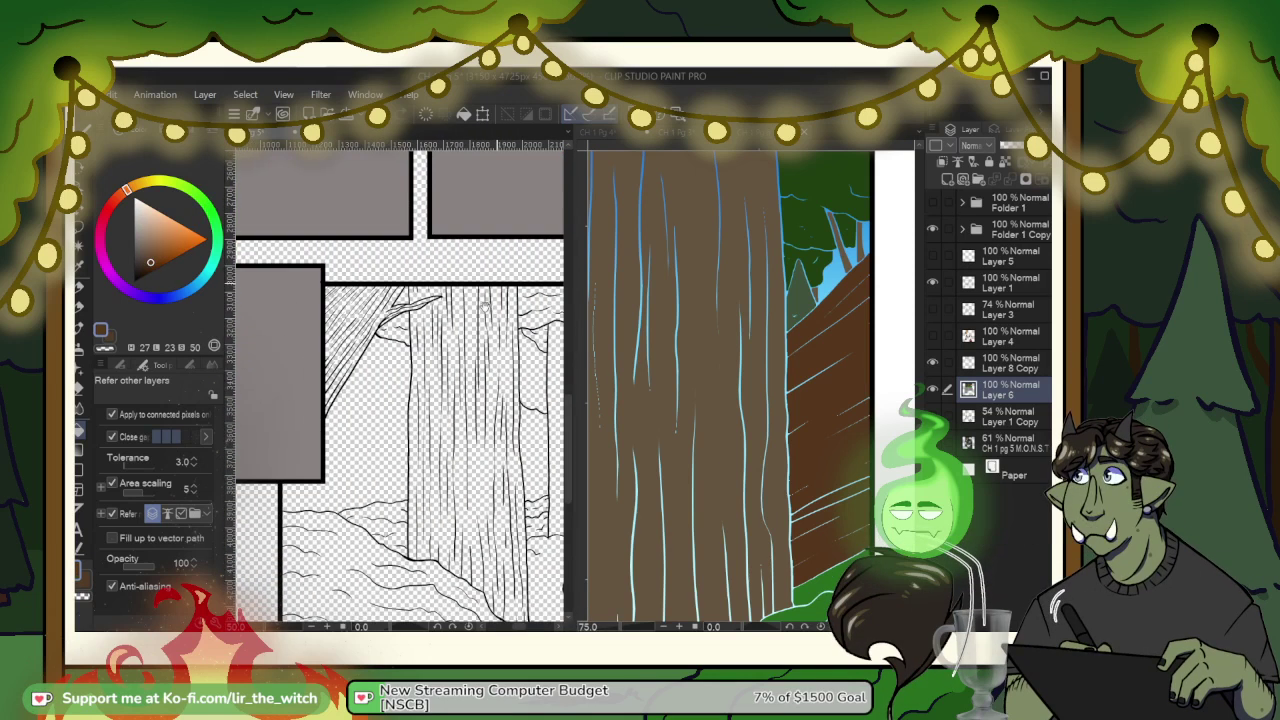
left_click_drag(467, 361, 465, 313)
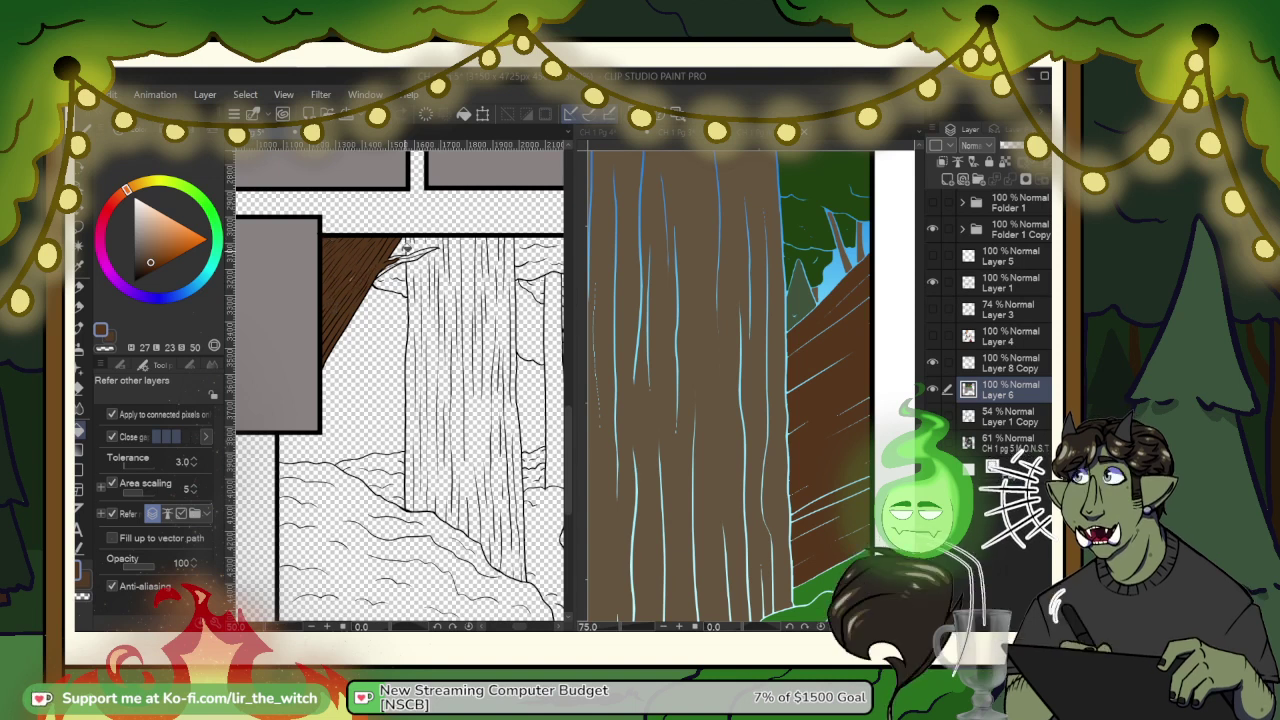
Step: Set the fill tool's area scaling to 3 and undo the fills on the bottom panel's slanted trunk
scroll(392, 241, "up", 2)
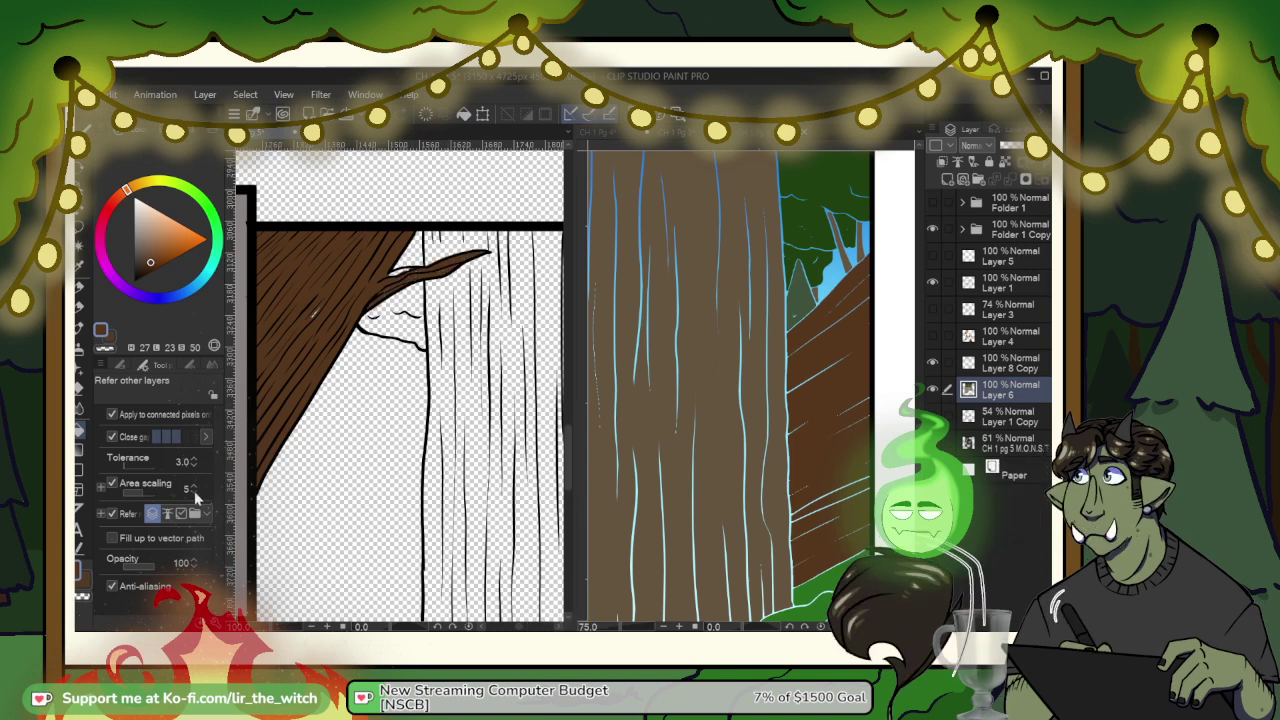
scroll(413, 265, "up", 3)
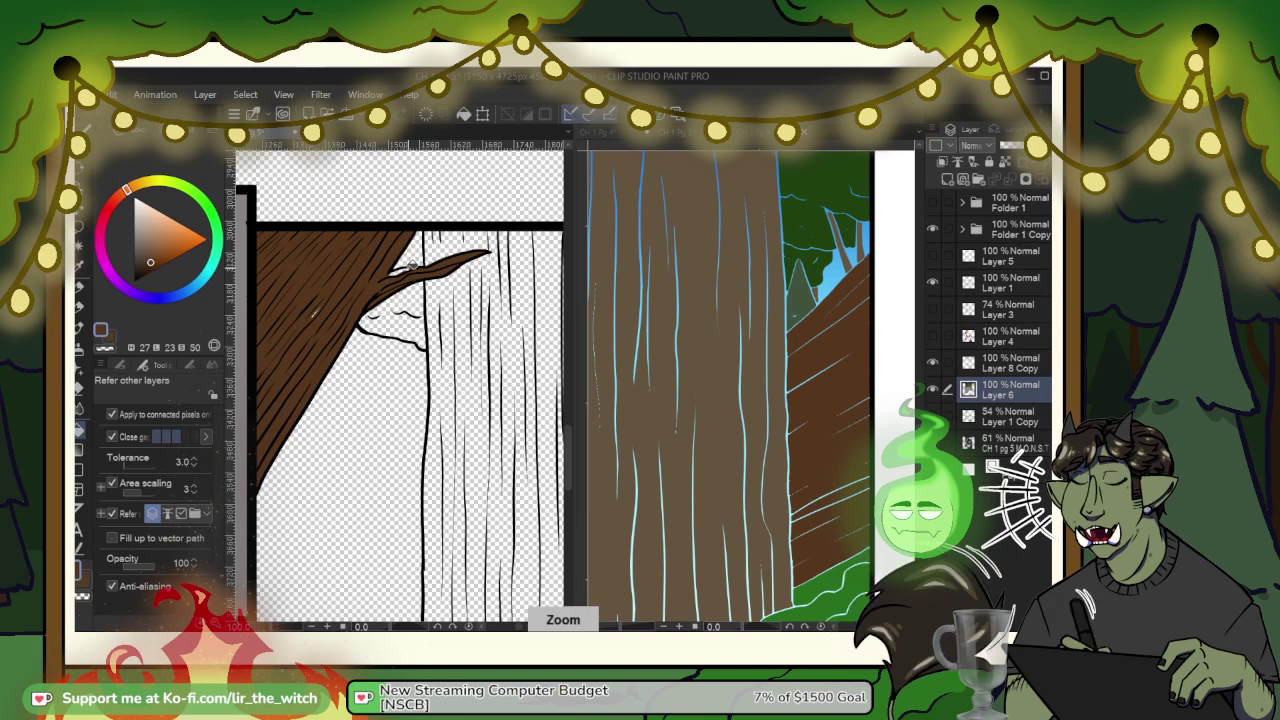
key("ctrl+z")
key("ctrl+z")
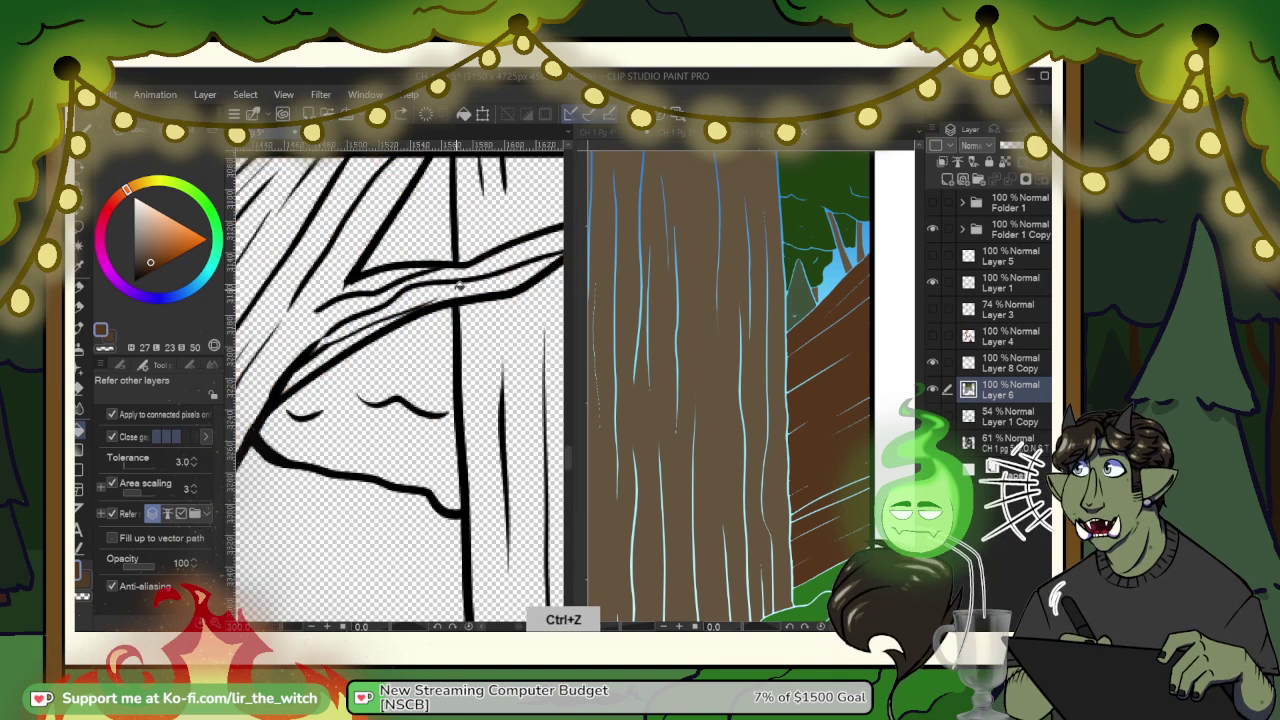
Step: Fill the bottom panel's slanted trunk and its side branch with the sampled reddish-brown
scroll(455, 291, "down", 3)
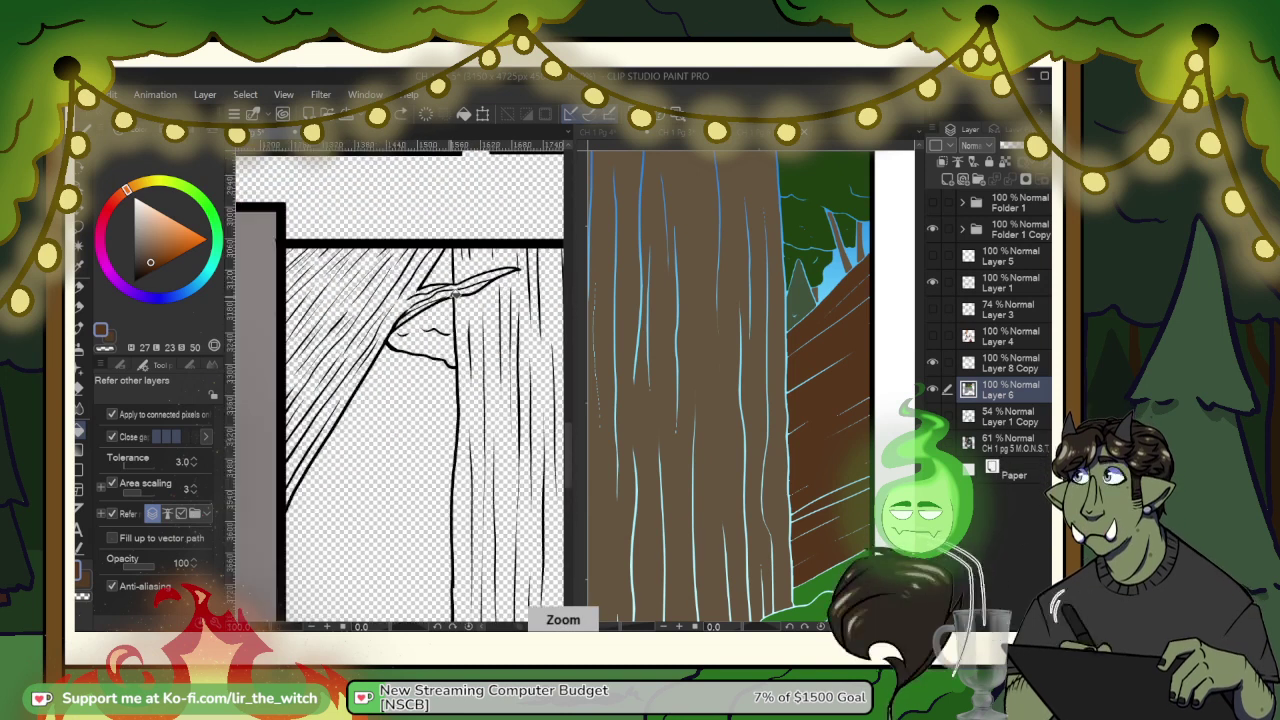
scroll(430, 308, "down", 2)
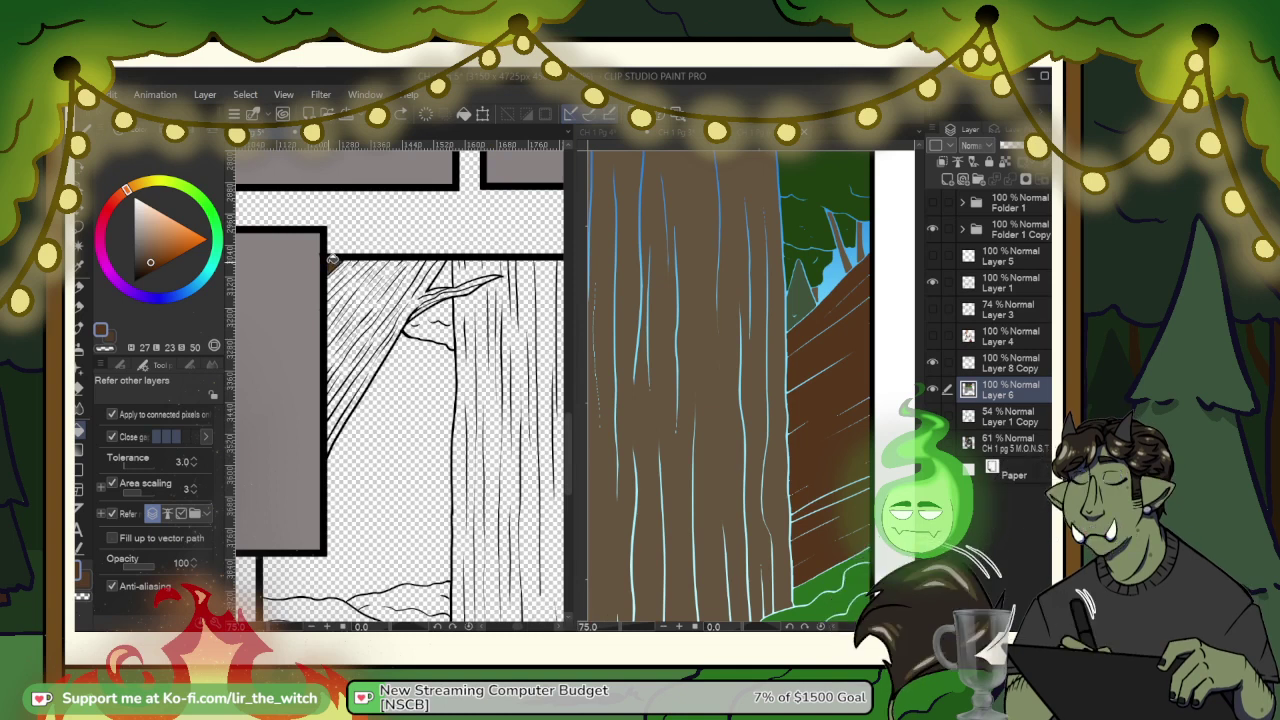
left_click(349, 290)
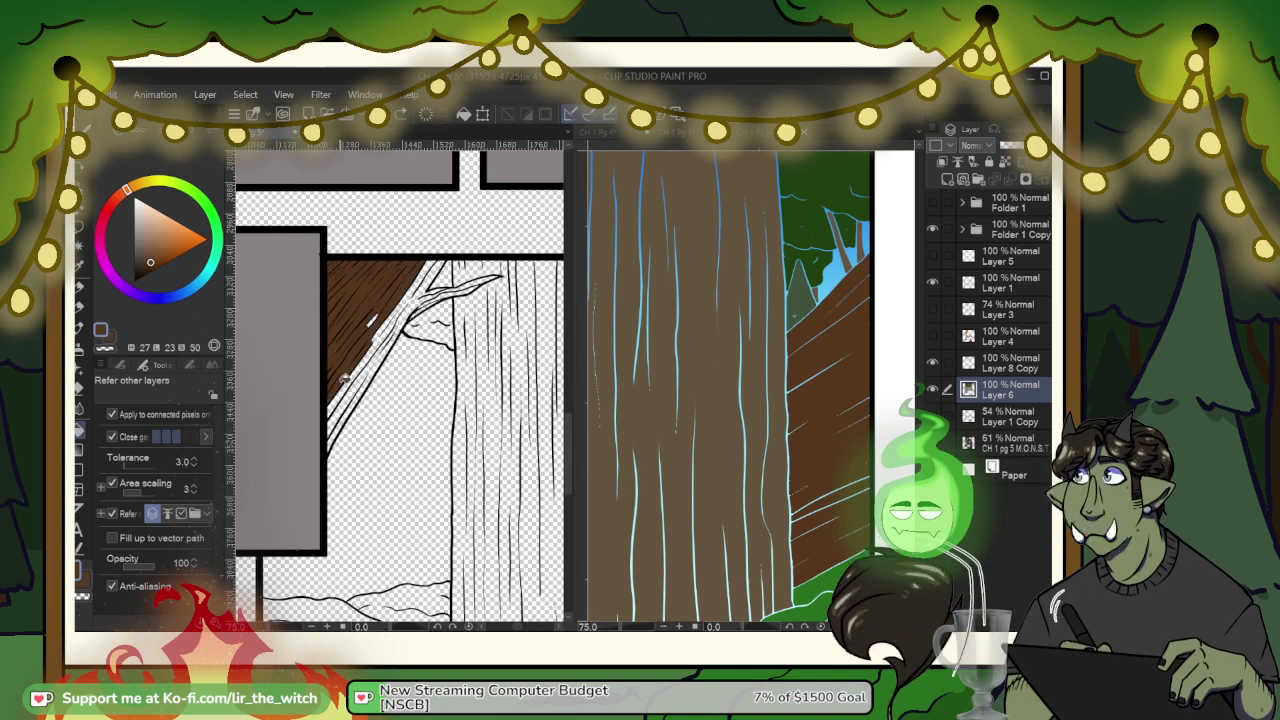
left_click(383, 346)
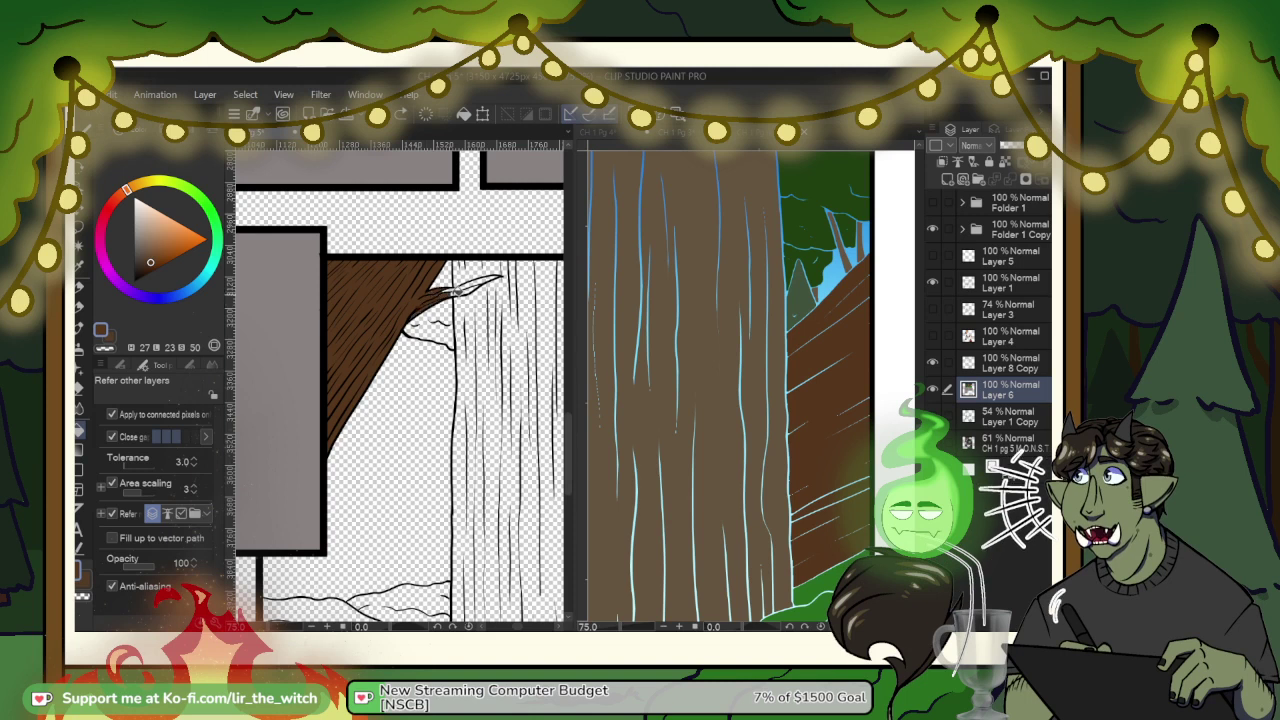
scroll(477, 281, "up", 5)
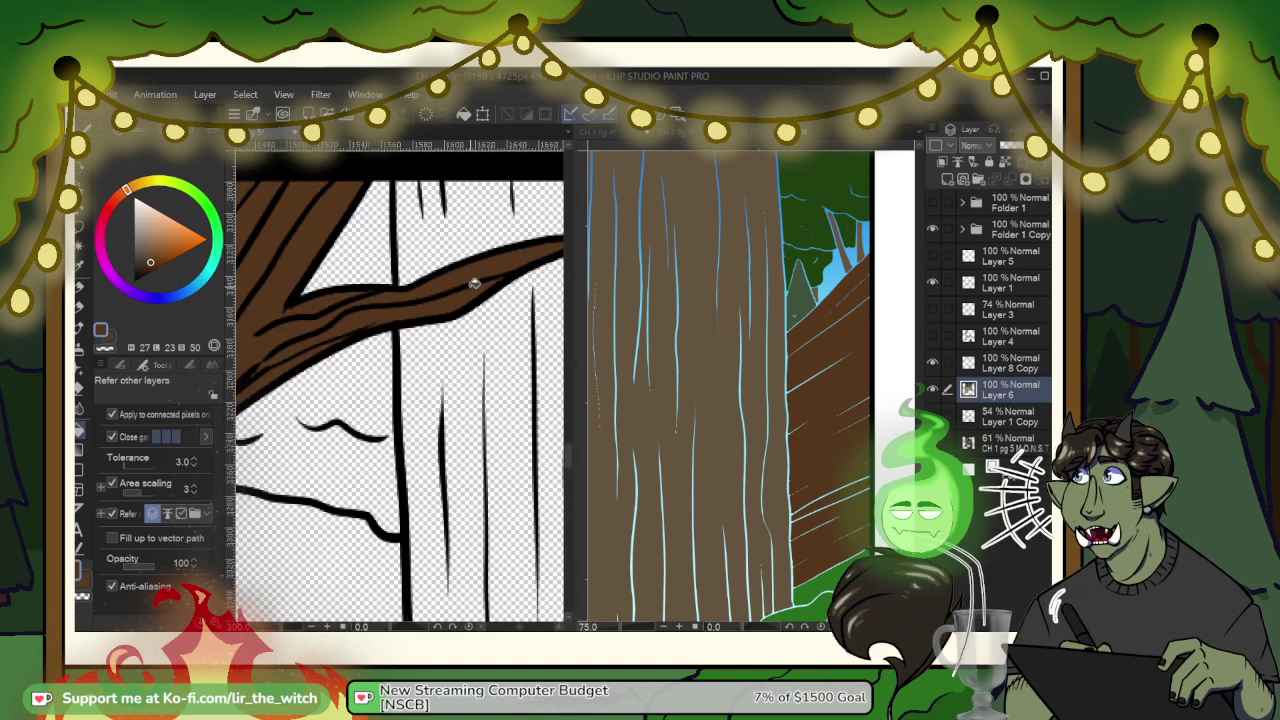
Step: Touch up the brown fill along the bottom panel's side branch with the G-pen at brush size 7
key("p")
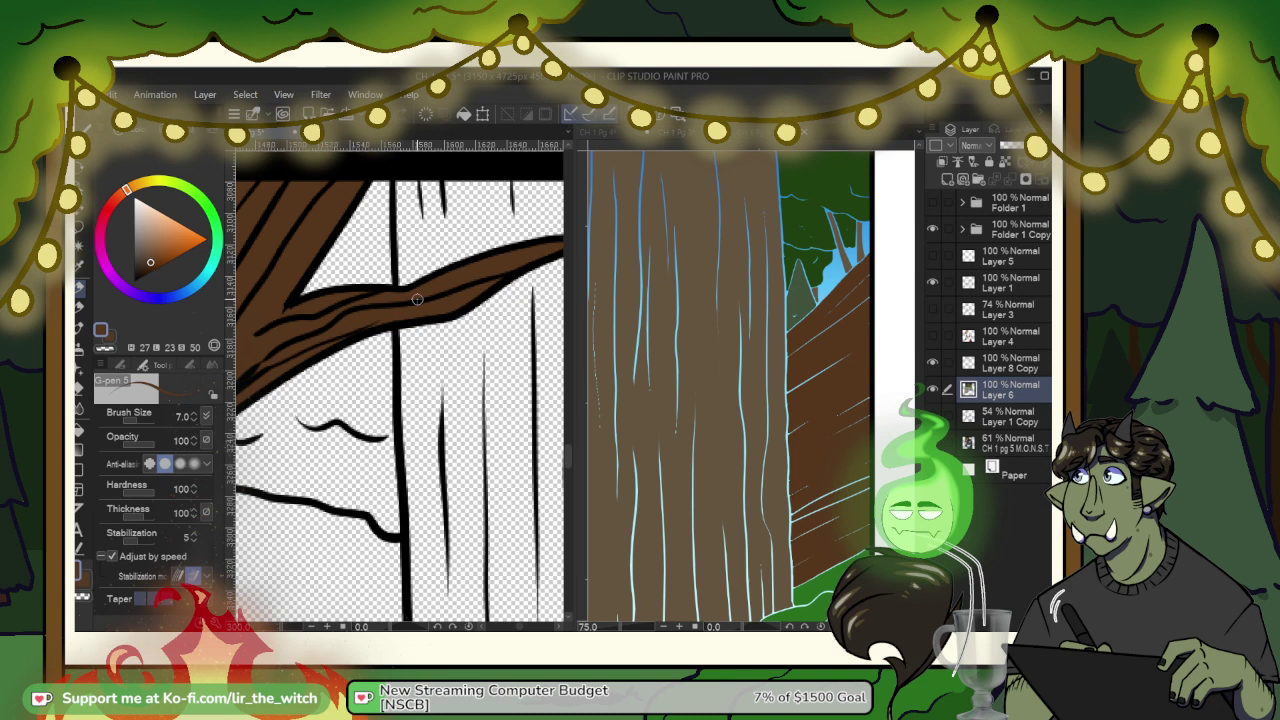
scroll(537, 269, "down", 3)
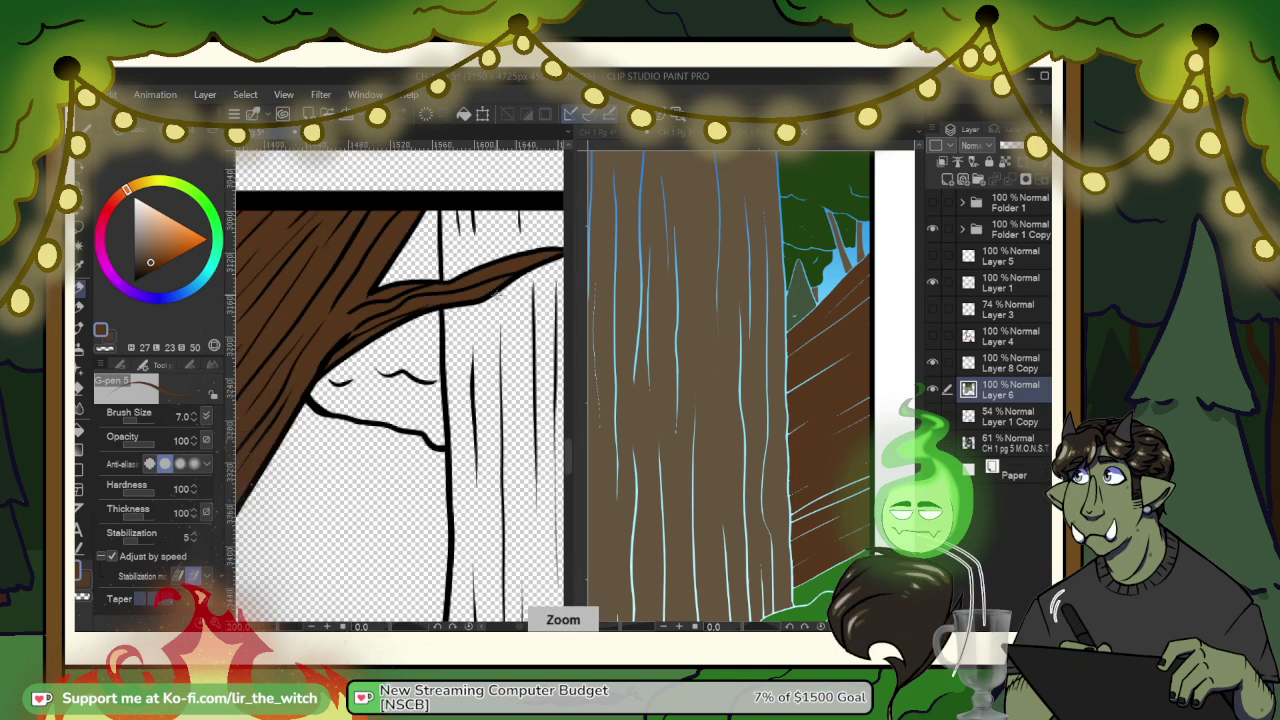
key("ctrl+plus")
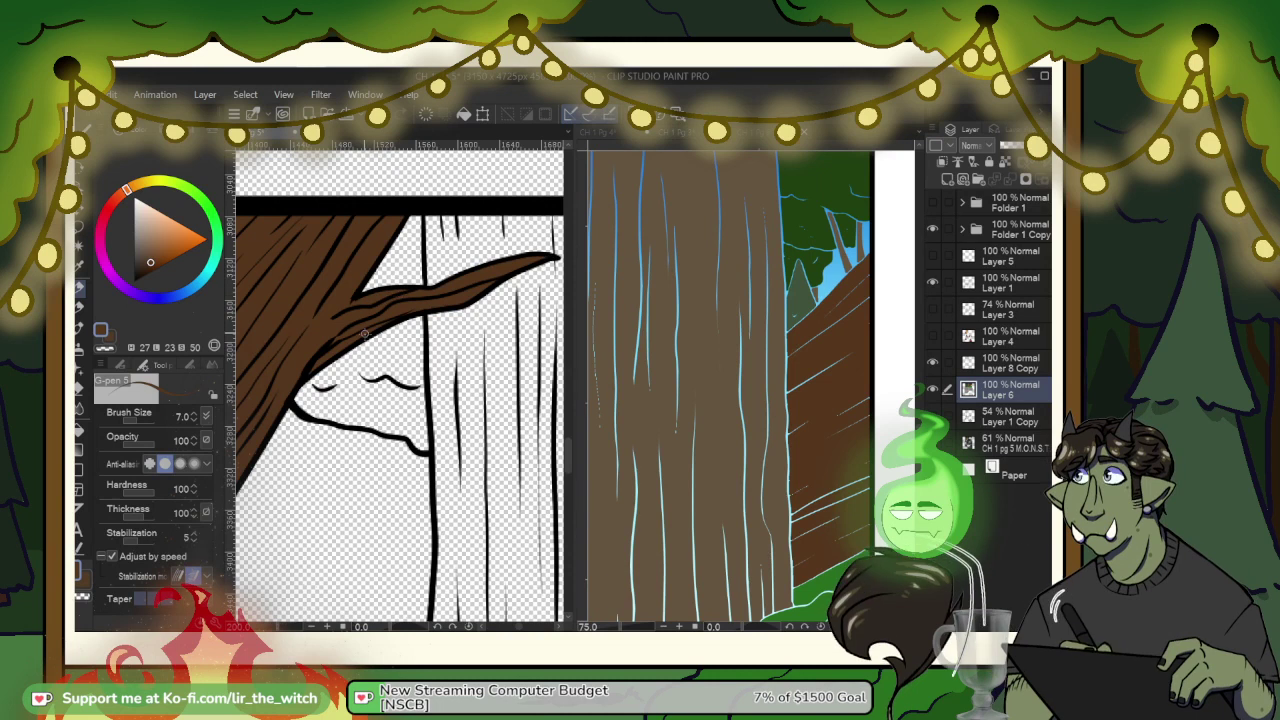
key("ctrl+minus")
key("ctrl+plus")
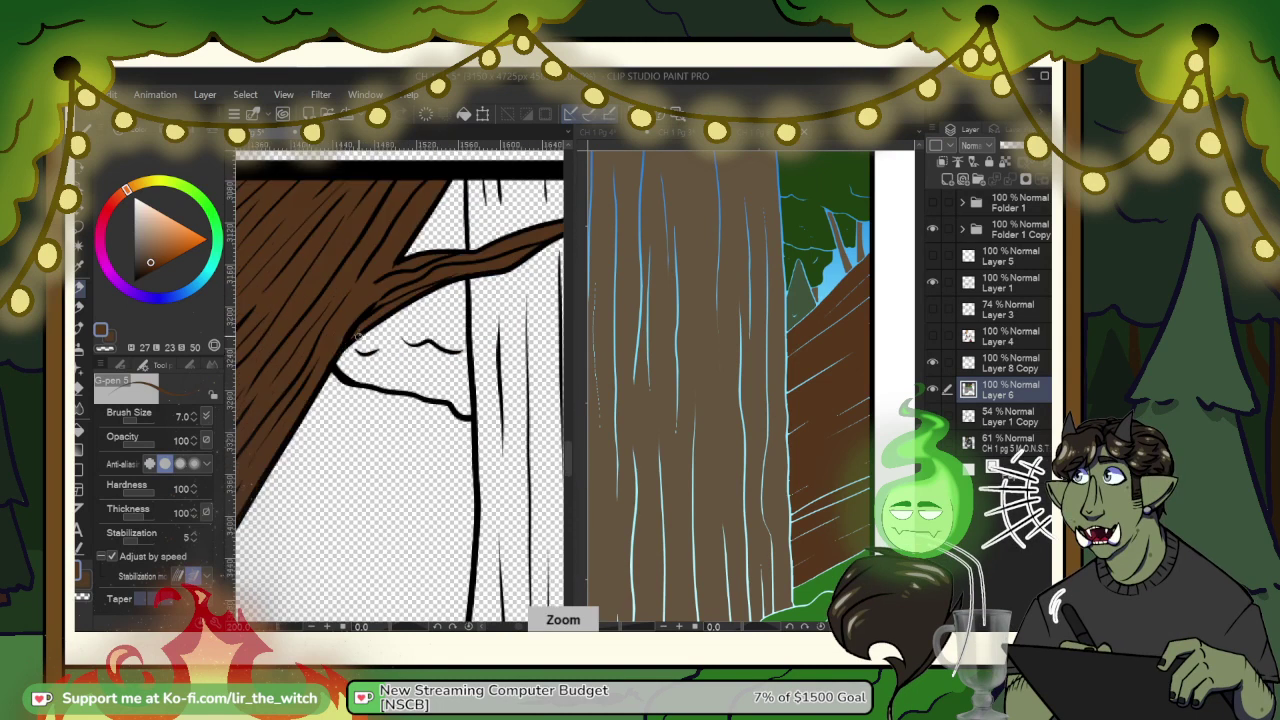
key("ctrl+minus")
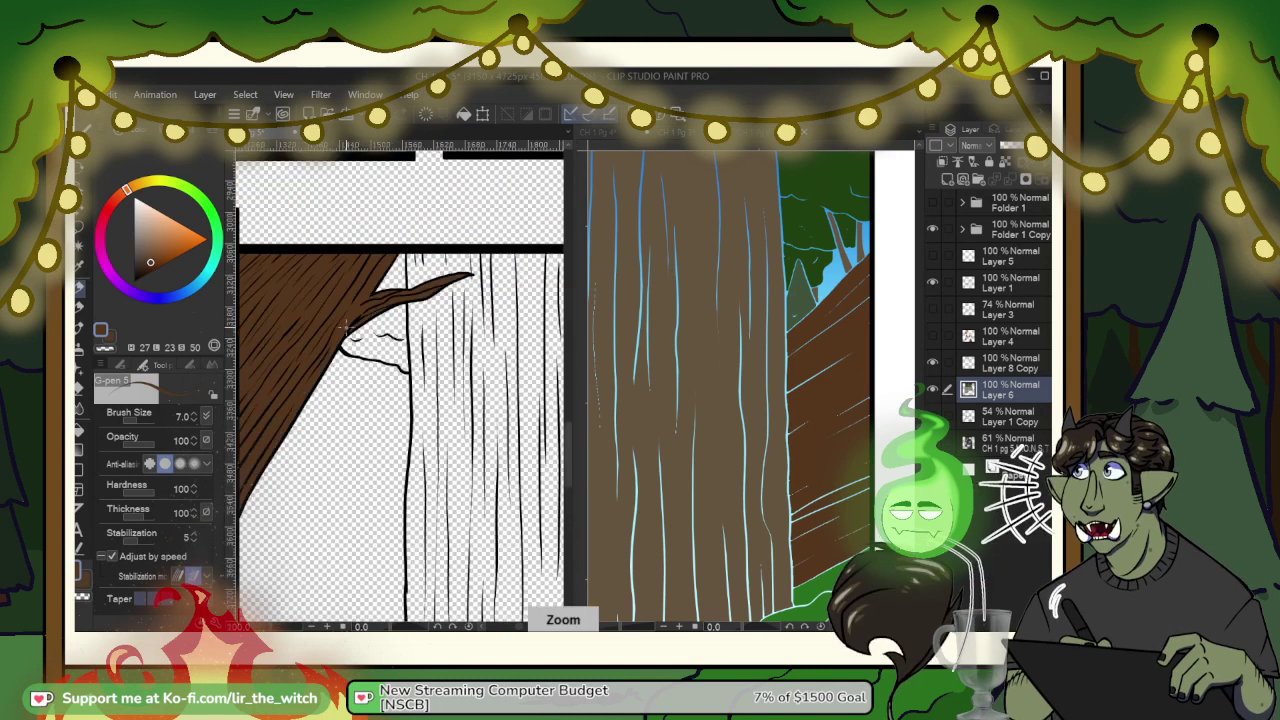
key("ctrl+minus")
key("ctrl+minus")
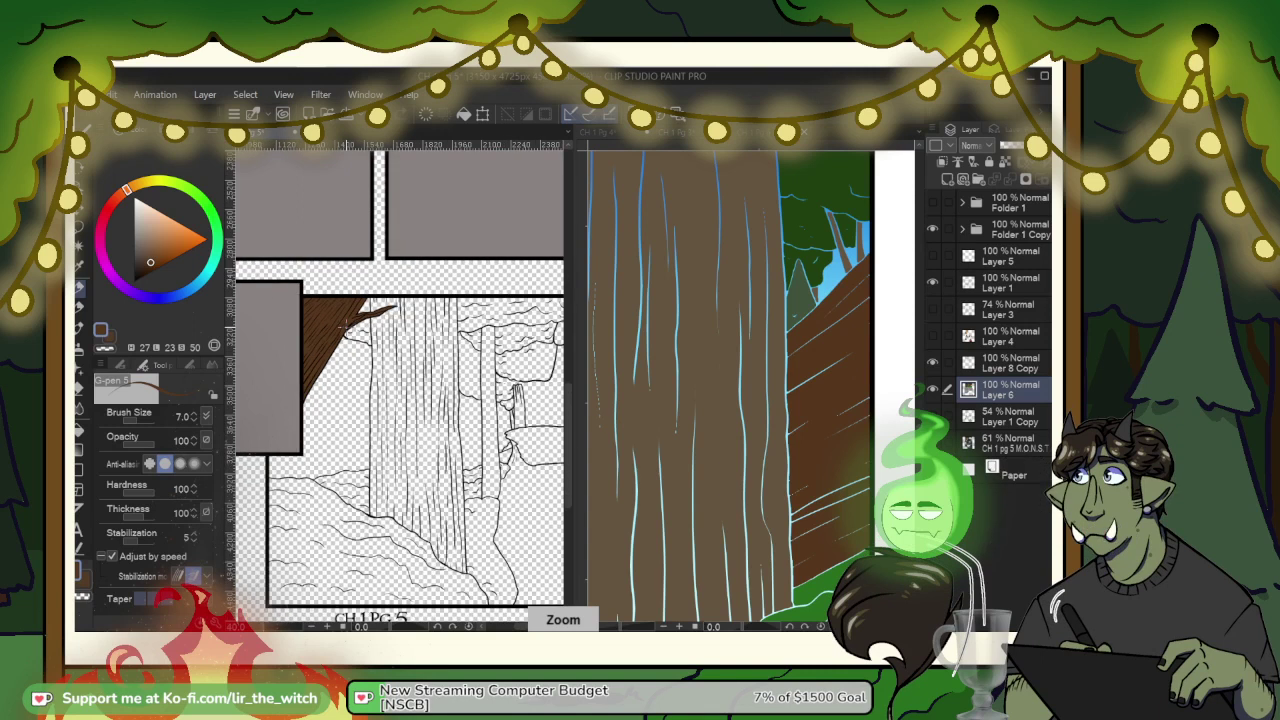
Step: Sample the trunk brown from CH 1 Pg 3's upper tree panel and fill the large upright trunk in CH 1 Pg 5's bottom panel
left_click(749, 303)
key("ctrl+minus")
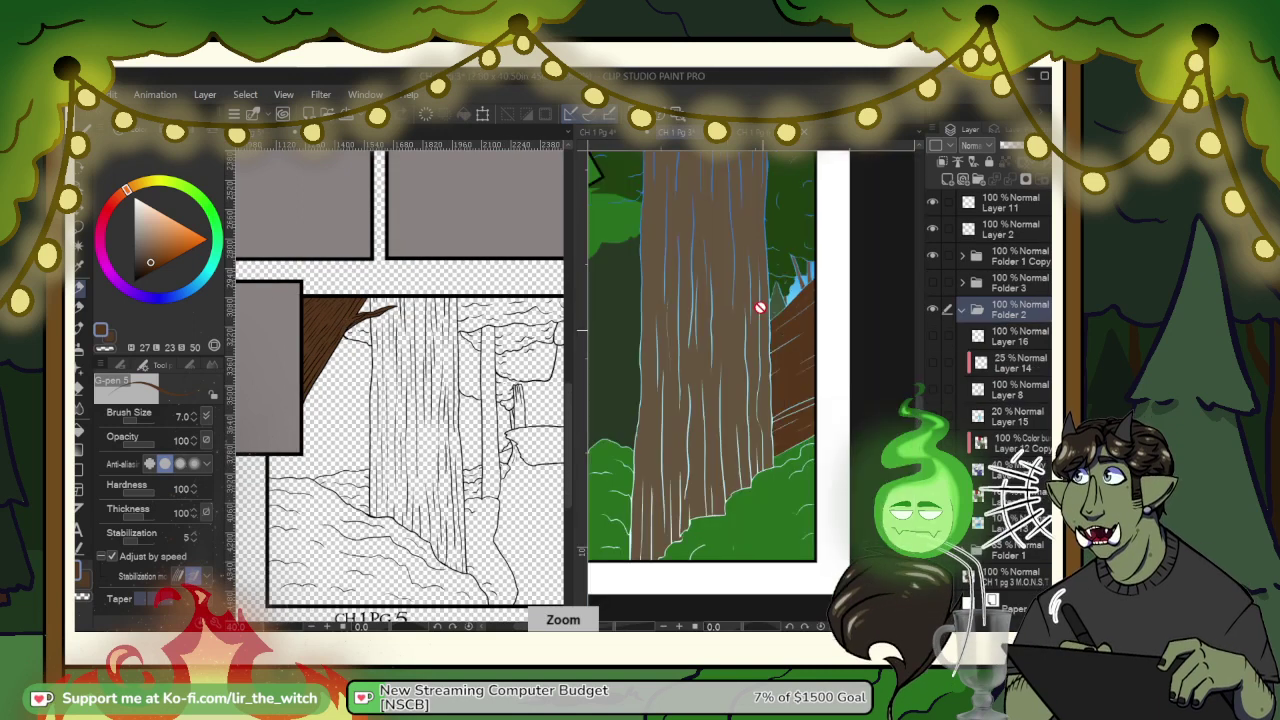
key("ctrl+minus")
key("ctrl+minus")
left_click_drag(740, 272, 739, 366)
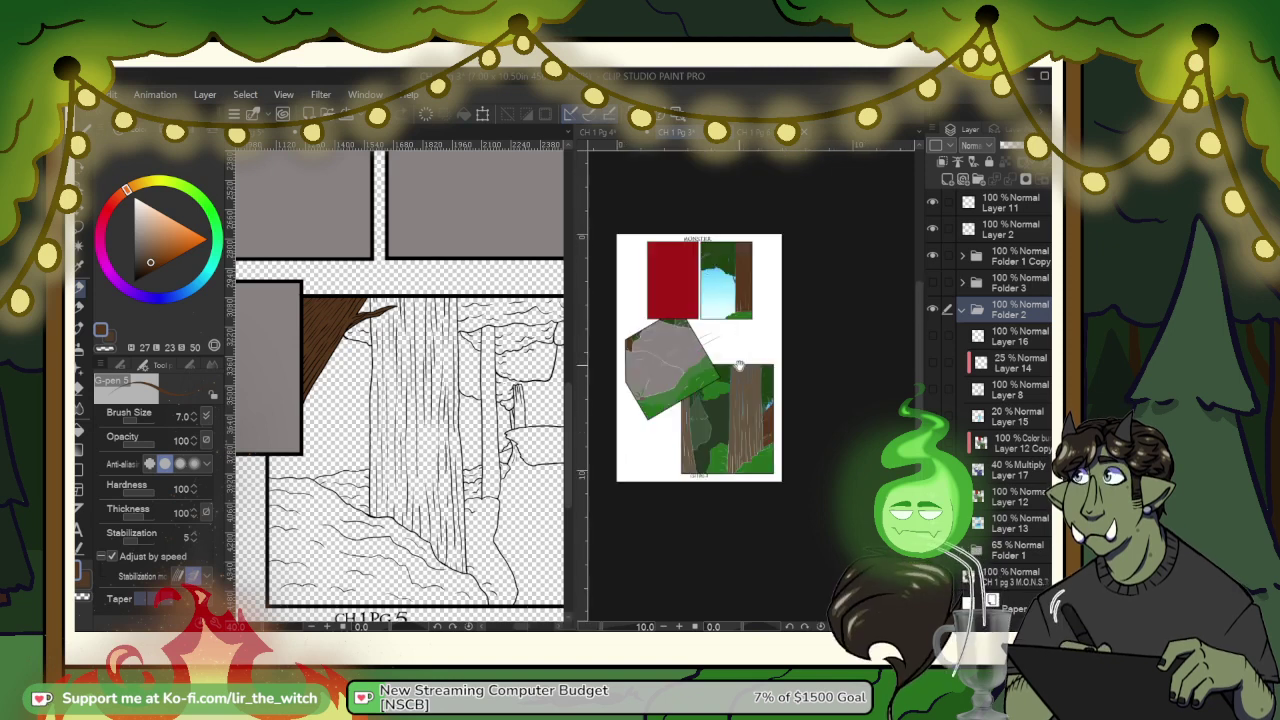
scroll(723, 283, "up", 1)
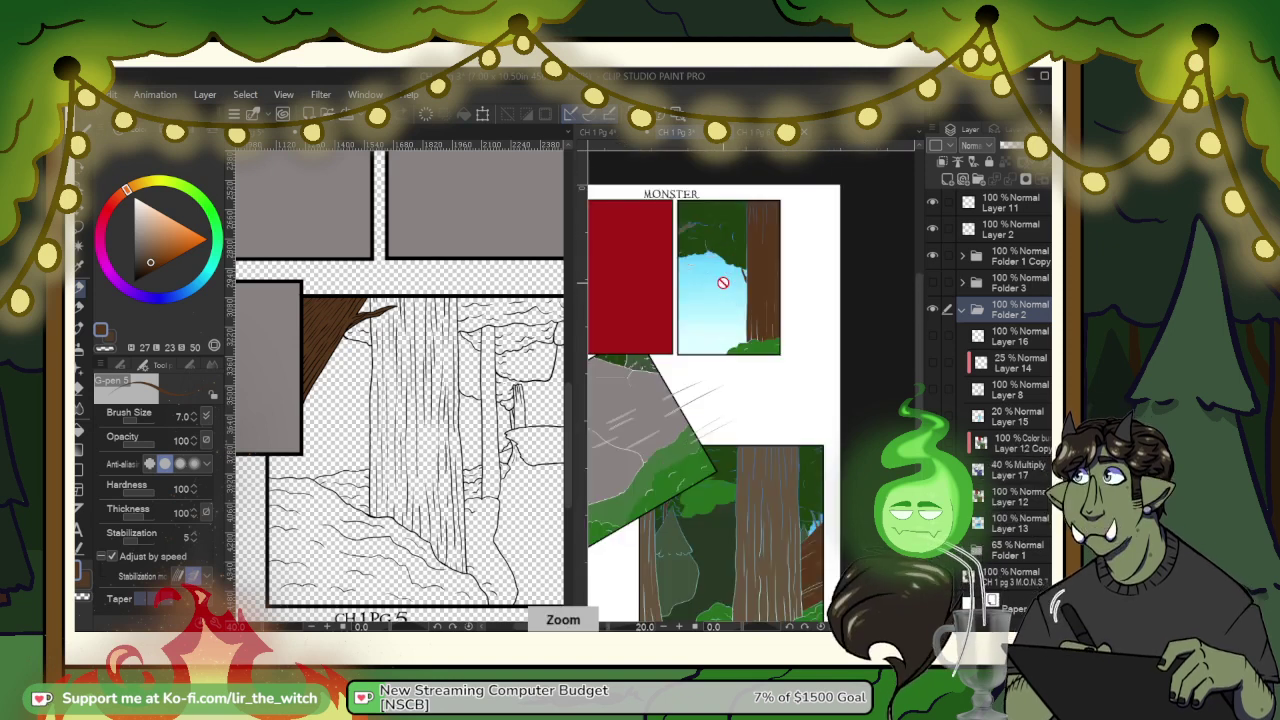
right_click(763, 292)
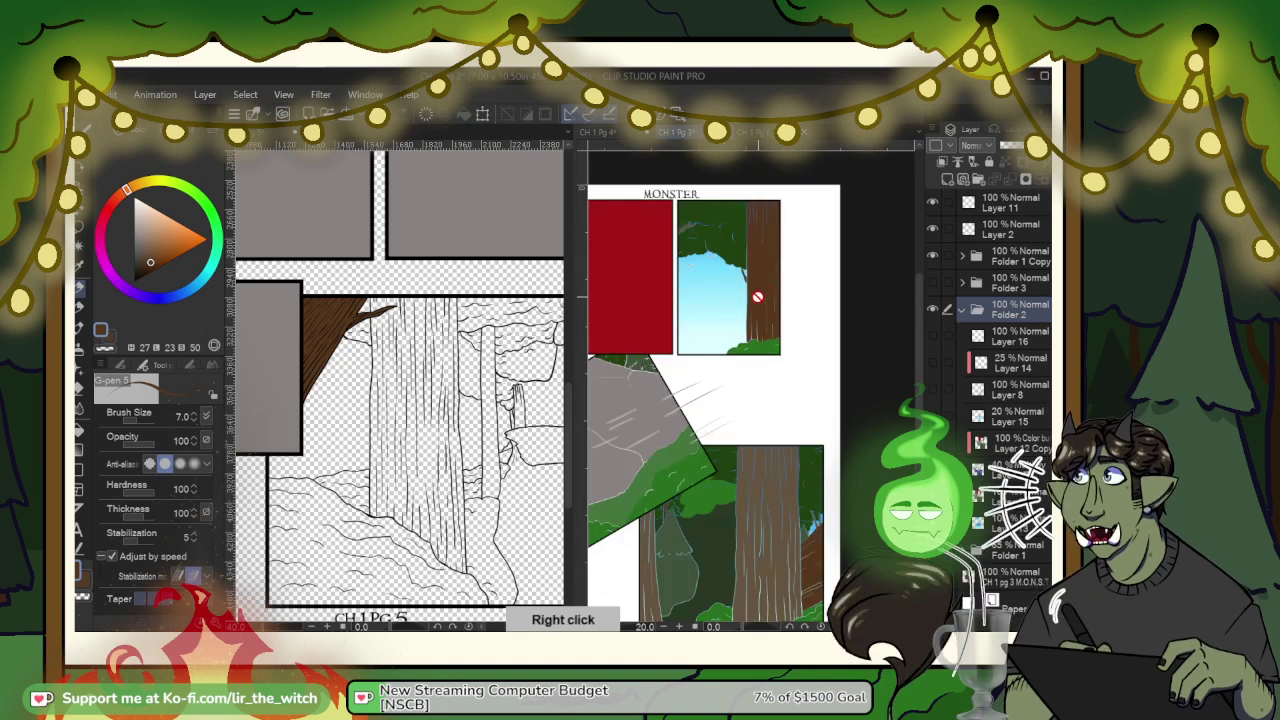
left_click(436, 432)
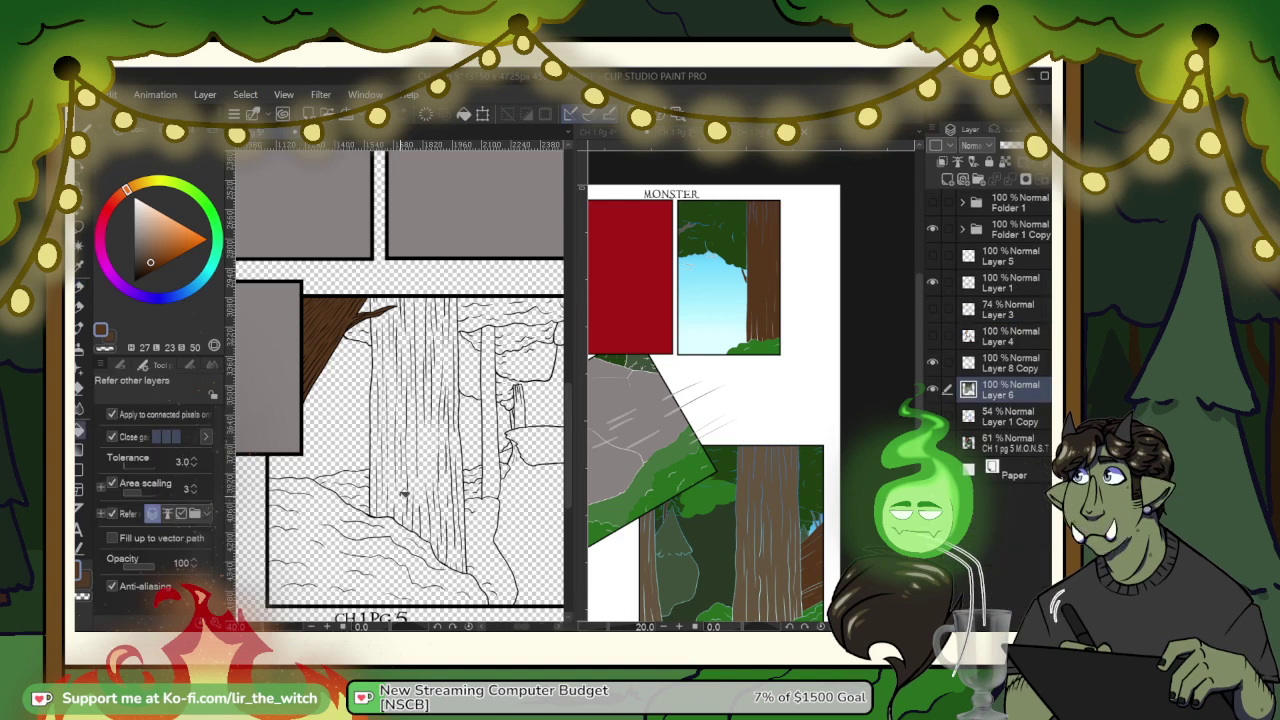
left_click(403, 494)
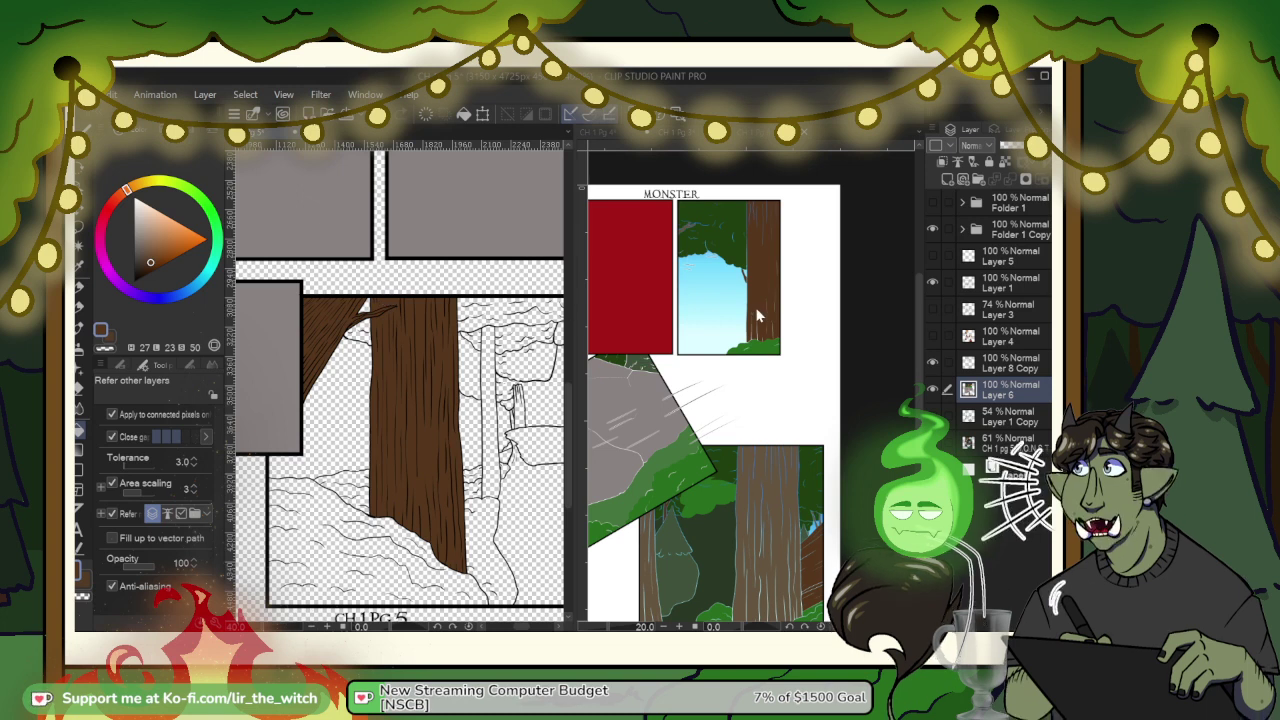
Step: Show the CH 1 pg 5 reference layer at 100% opacity and sample a muted brown for the background trunk
left_click(933, 443)
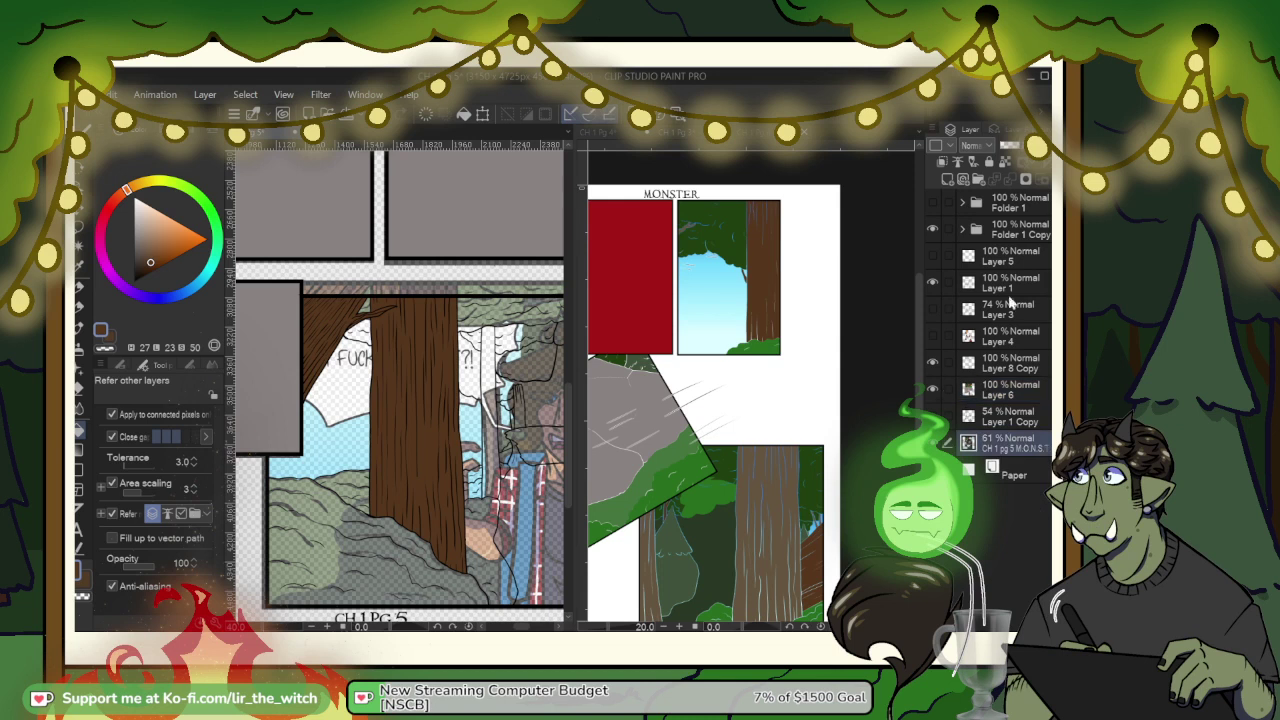
left_click(1016, 147)
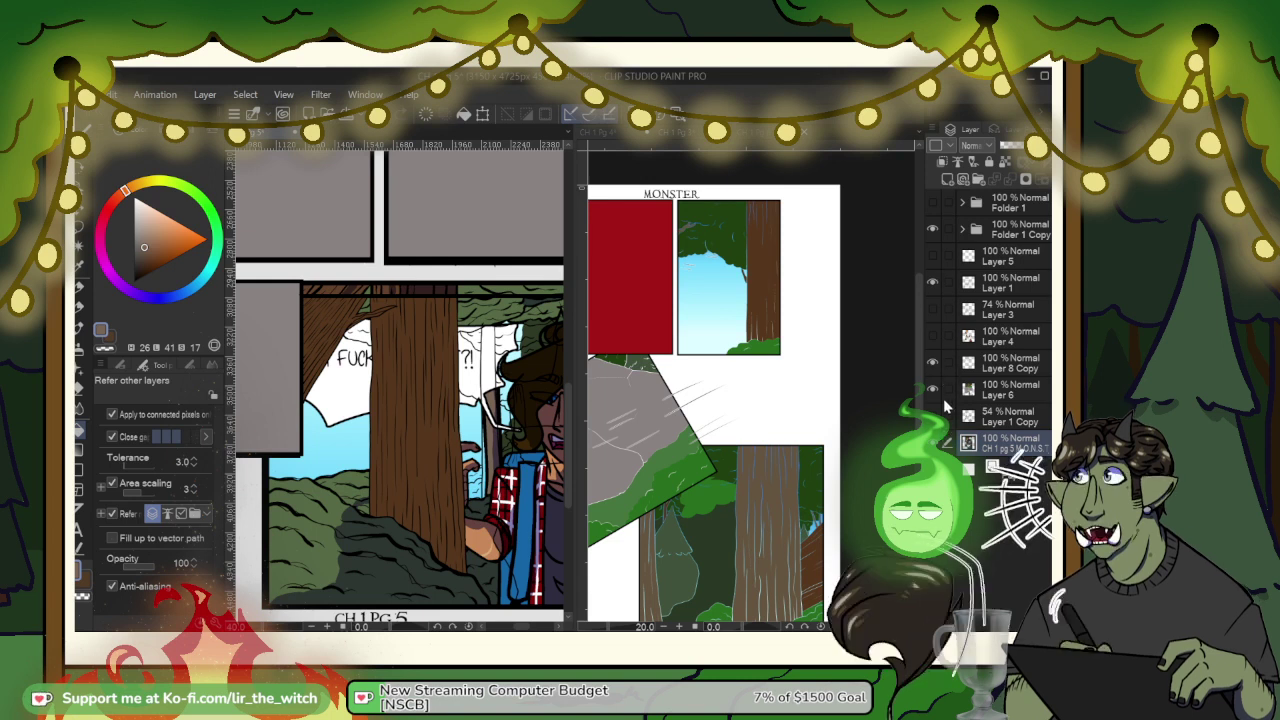
Step: Look over CH 1 Pg 4, CH 1 Pg 3 and the sketched page CH 1 Pg 6 for comparison, ending on CH 1 Pg 4
left_click(608, 132)
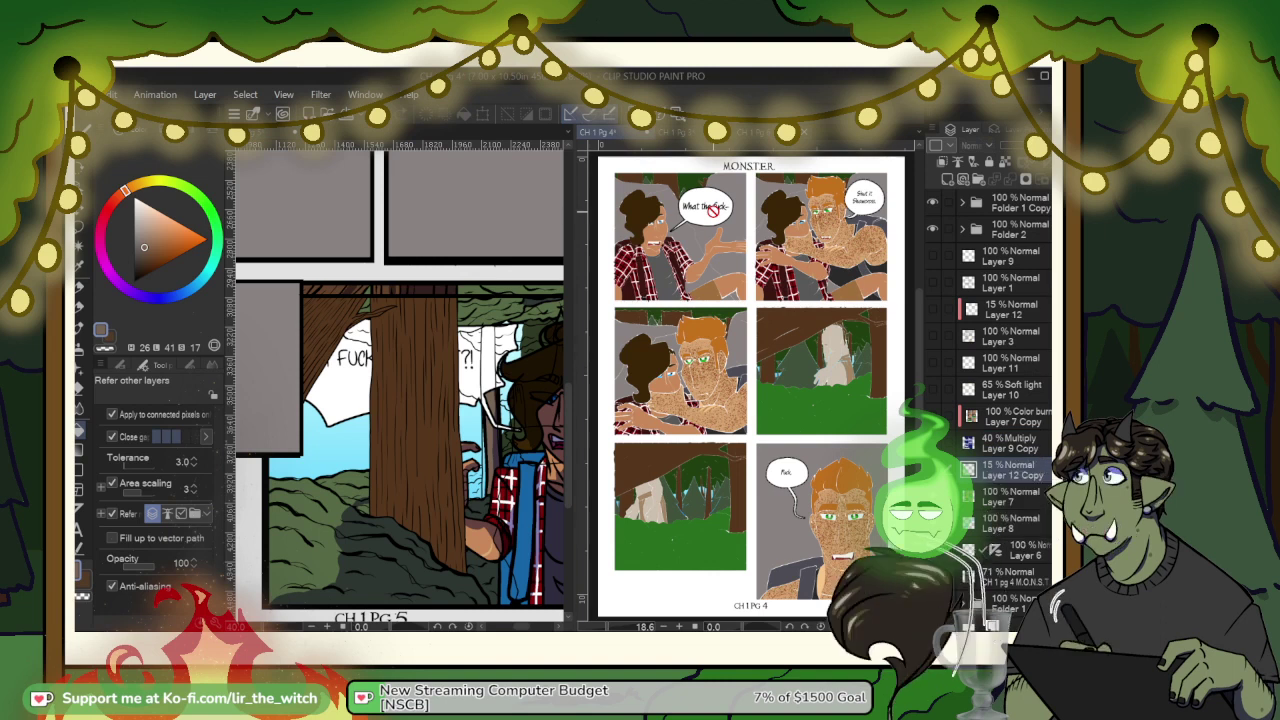
left_click(698, 134)
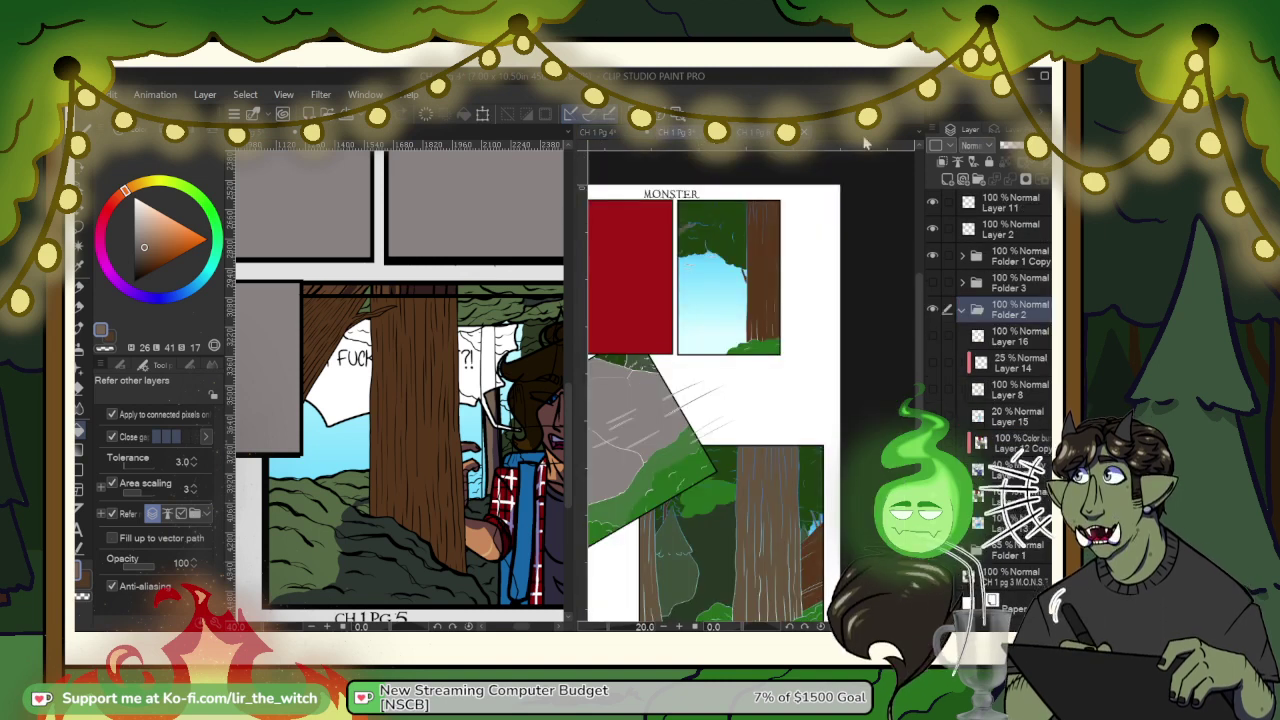
left_click(886, 141)
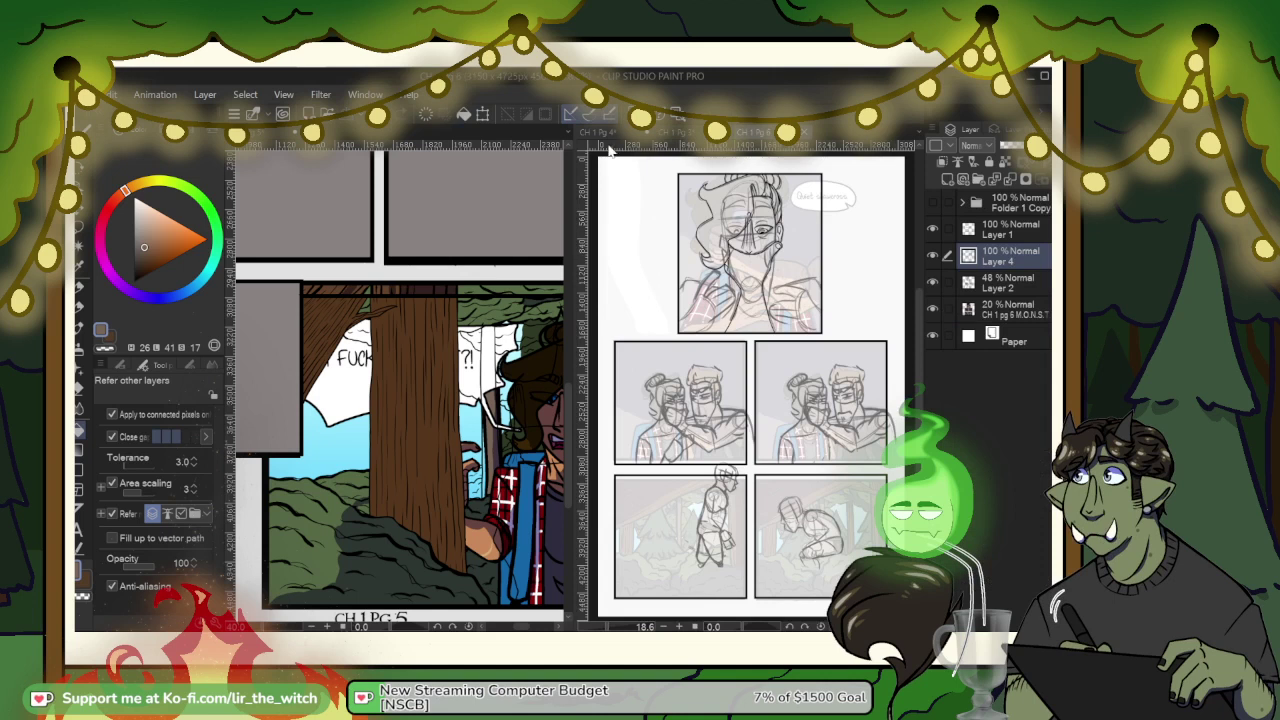
left_click(608, 131)
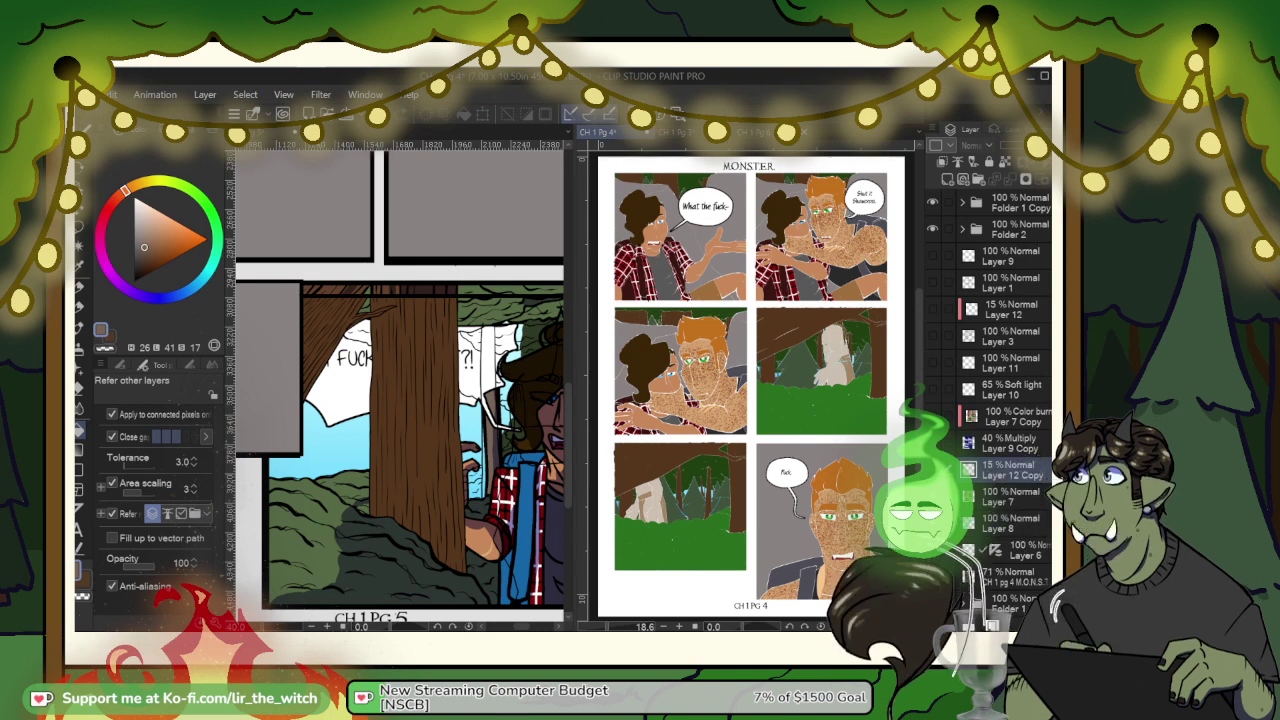
Step: Hide CH 1 Pg 5's reference layer and fill the thin background trunk in the bottom panel with muted brown on Layer 6
left_click(568, 439)
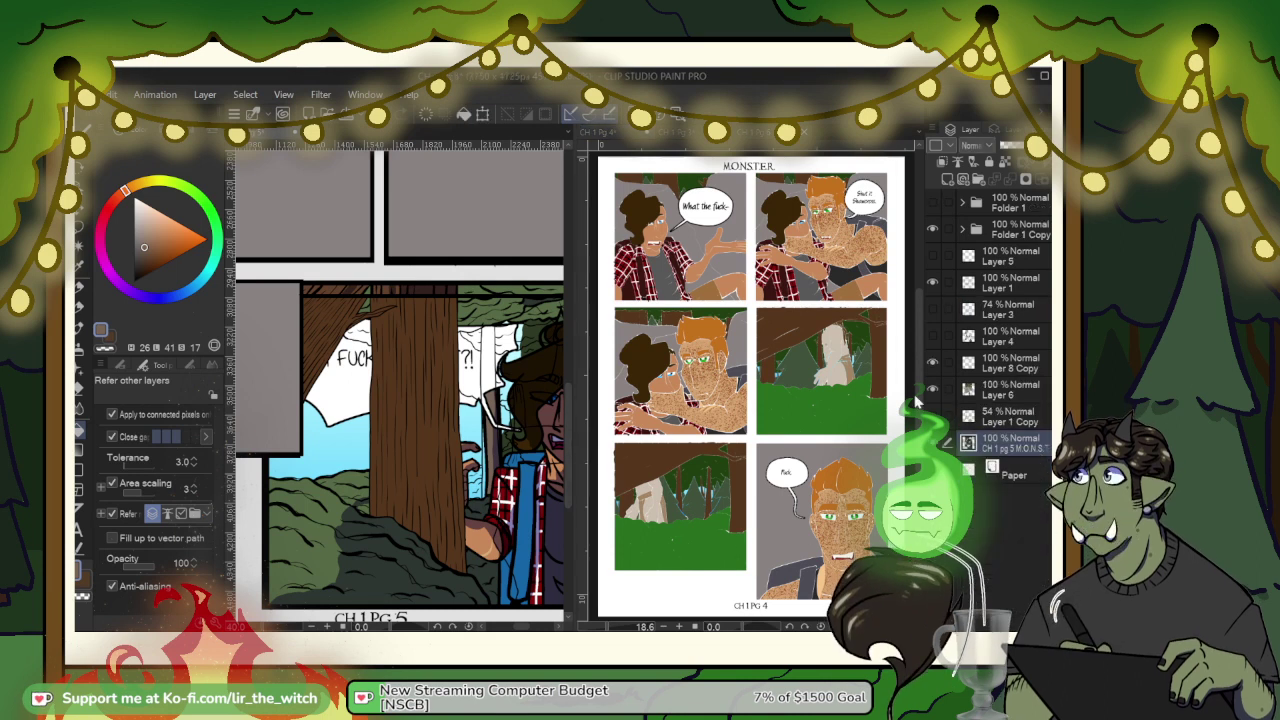
left_click(931, 446)
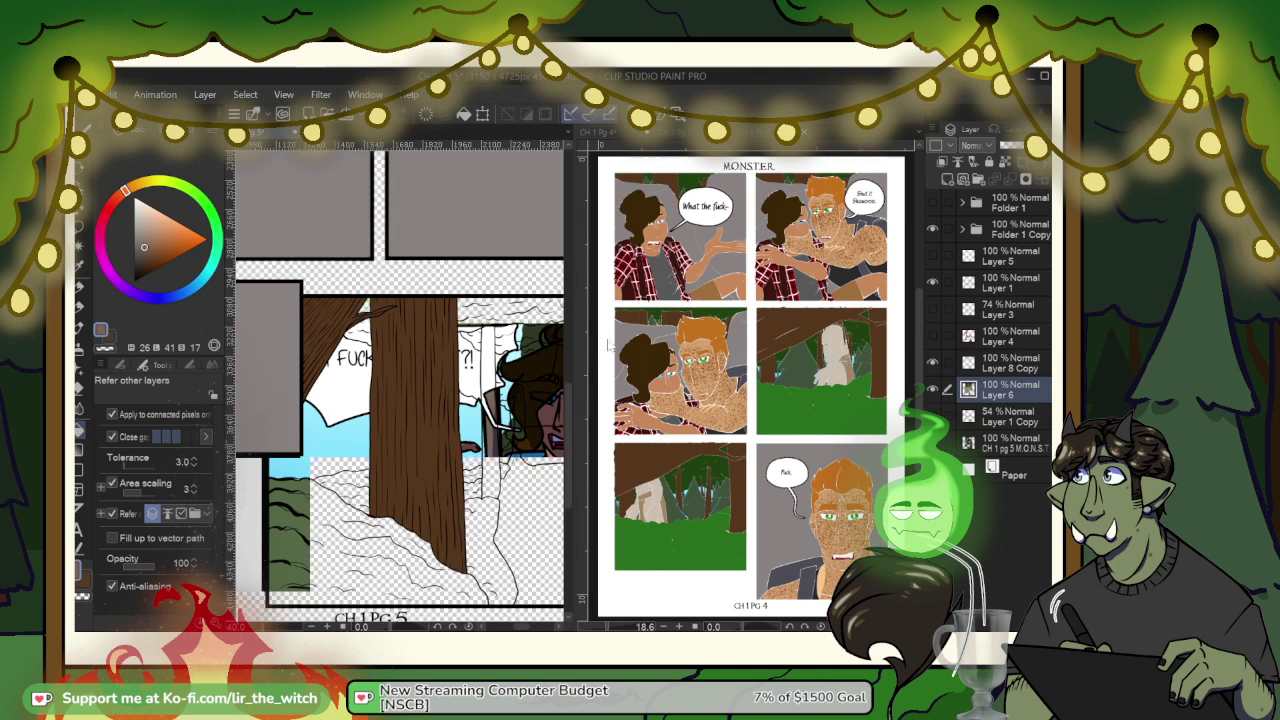
left_click(491, 410)
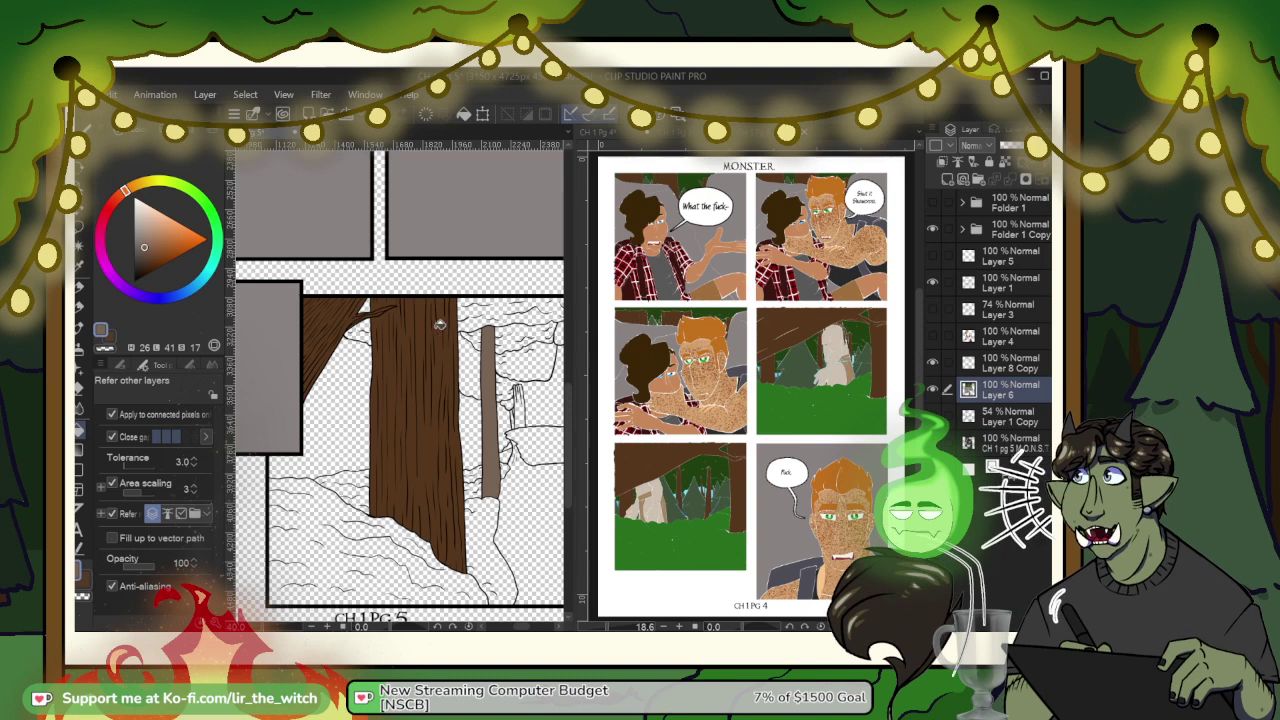
Step: Sample the dark green of the top panel's foliage and fill the hanging foliage in CH 1 Pg 5's bottom panel with it
mouse_move(512, 201)
left_mouse_down()
mouse_move(457, 277)
mouse_move(437, 383)
mouse_move(403, 442)
left_mouse_up()
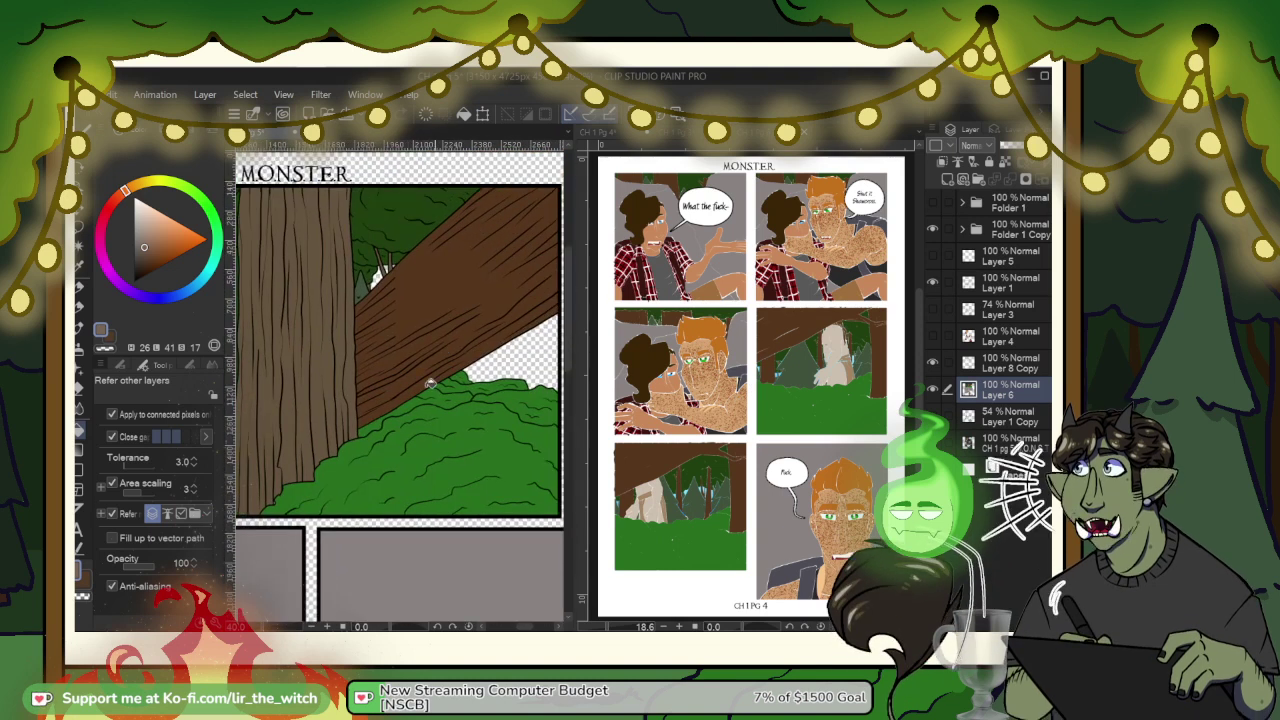
left_click_drag(405, 330, 527, 381)
mouse_move(320, 378)
left_mouse_down()
mouse_move(424, 375)
mouse_move(371, 217)
left_mouse_up()
right_click(427, 290)
mouse_move(376, 376)
left_mouse_down()
mouse_move(376, 338)
mouse_move(289, 247)
left_mouse_up()
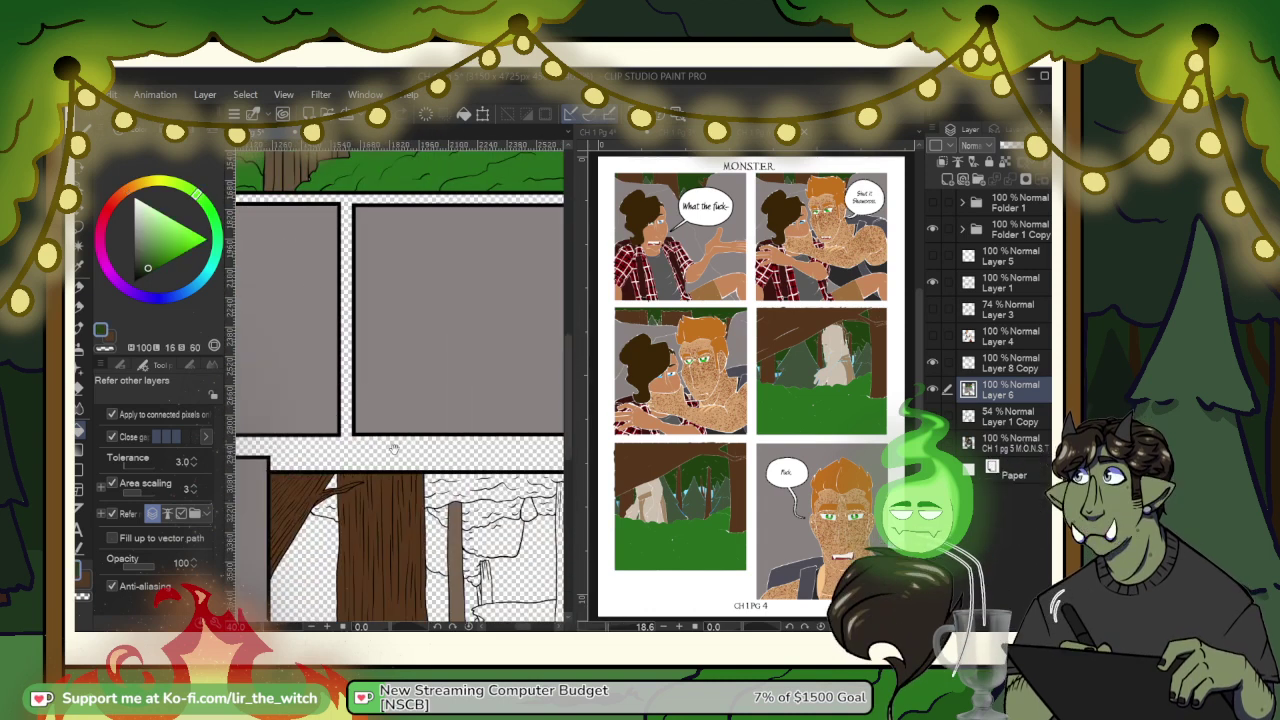
left_click_drag(394, 448, 439, 249)
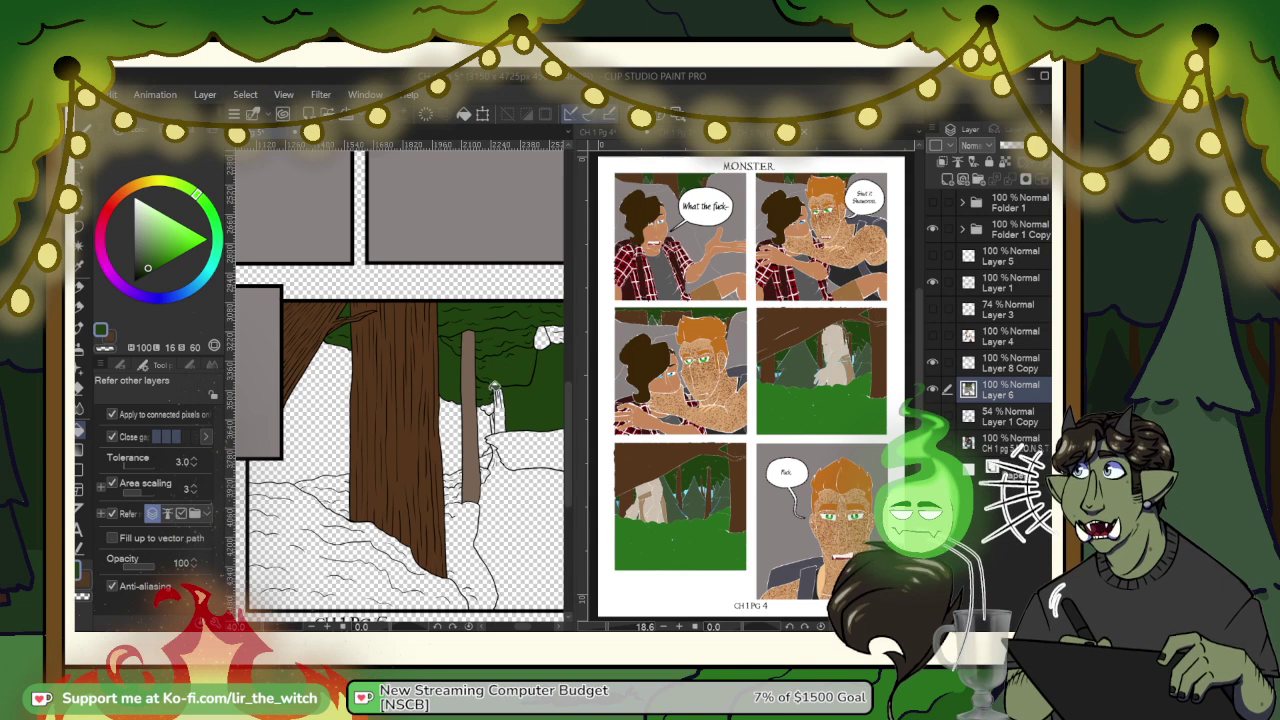
Step: Undo the dark green fill of the bottom panel's hanging foliage on CH 1 Pg 5
left_click(553, 336)
left_click_drag(556, 396, 395, 387)
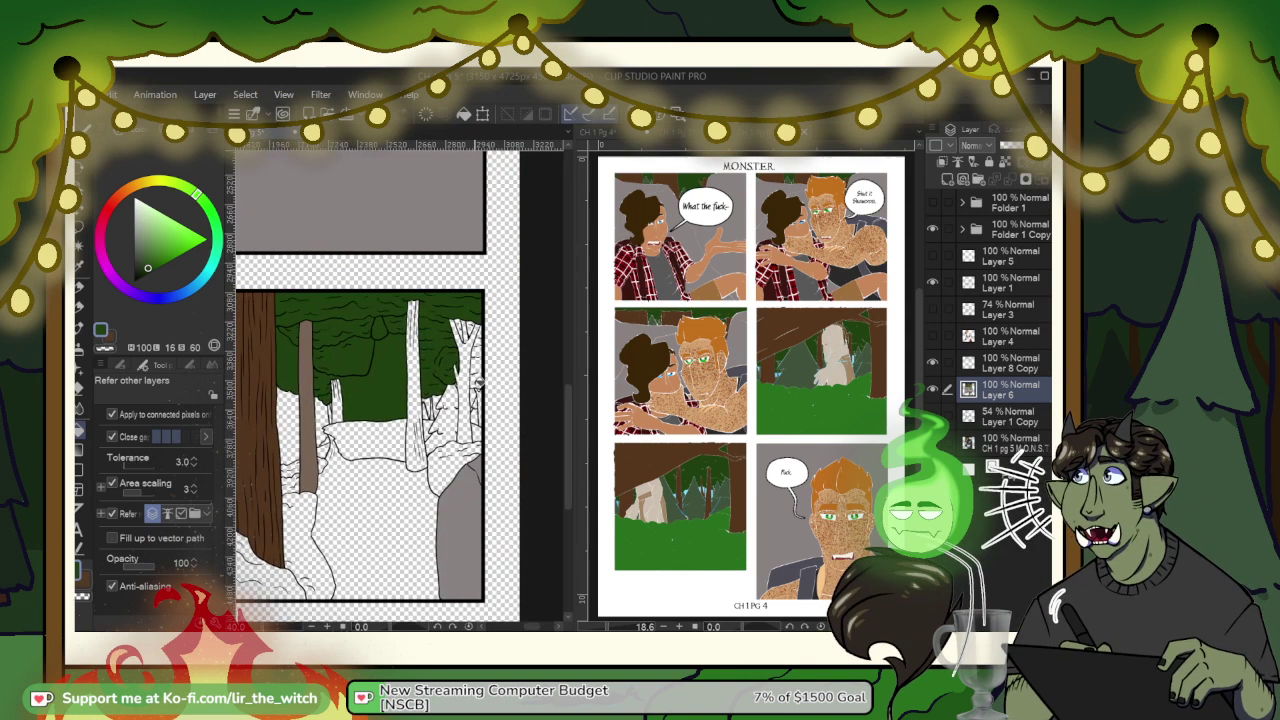
key("g")
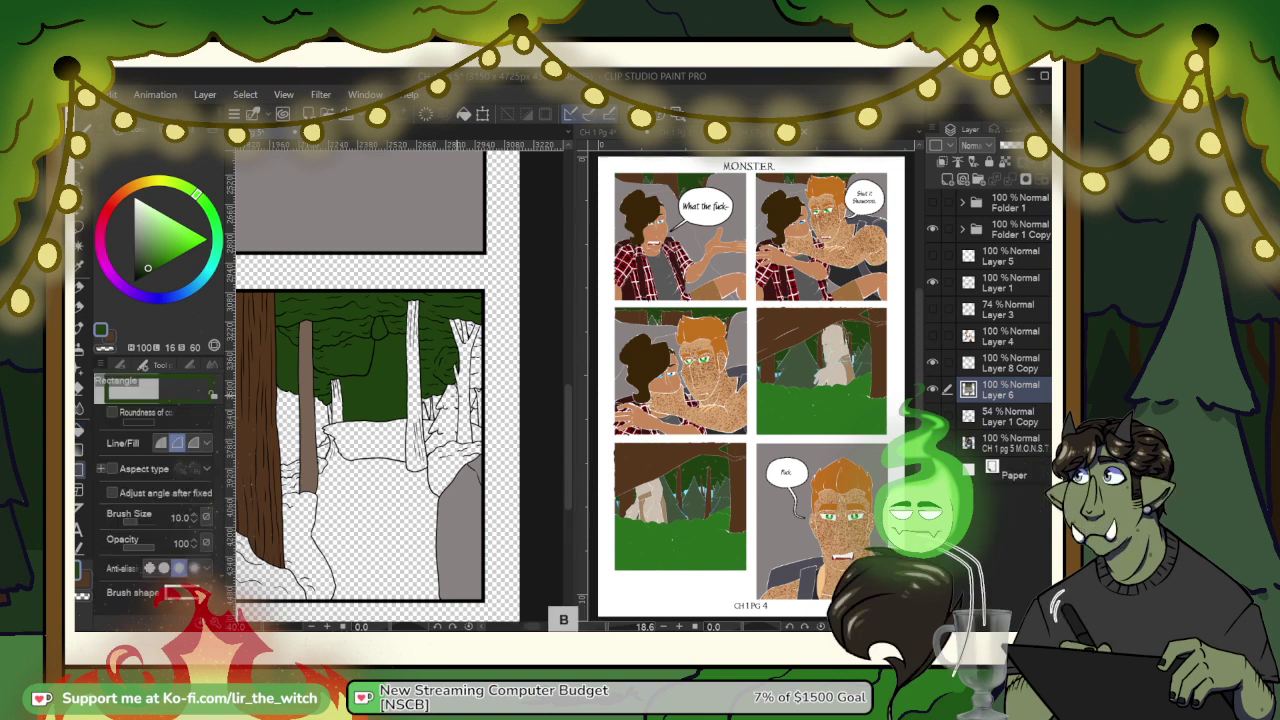
key("g")
key("ctrl+z")
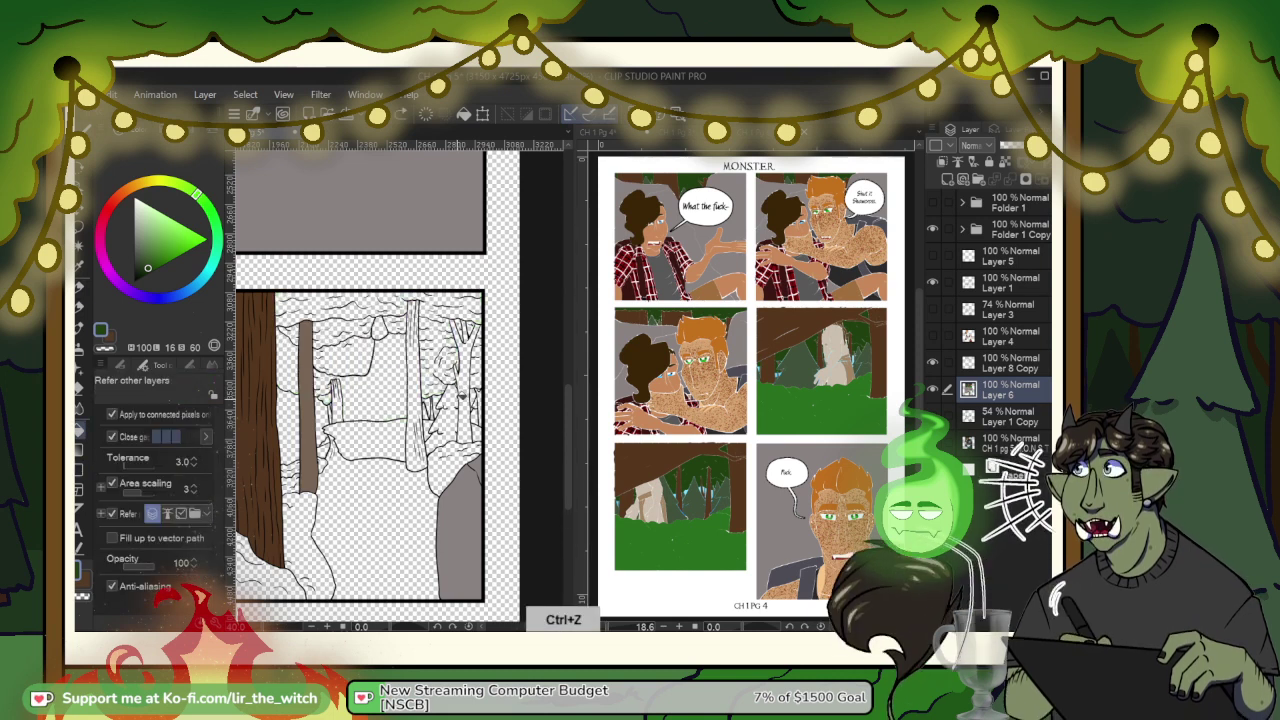
Step: Close the foliage edge beside the broken stump with a dark green pen line and fill the bottom panel's hanging foliage in dark green
scroll(345, 386, "up", 2)
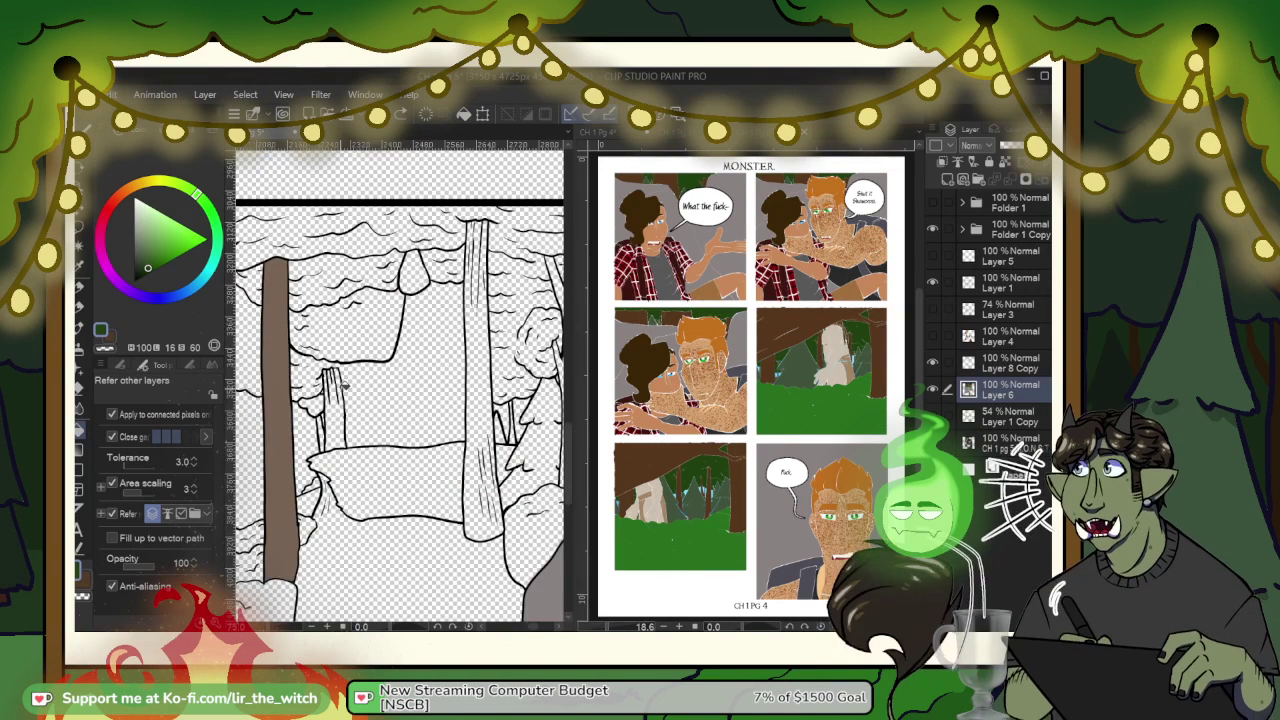
key("b")
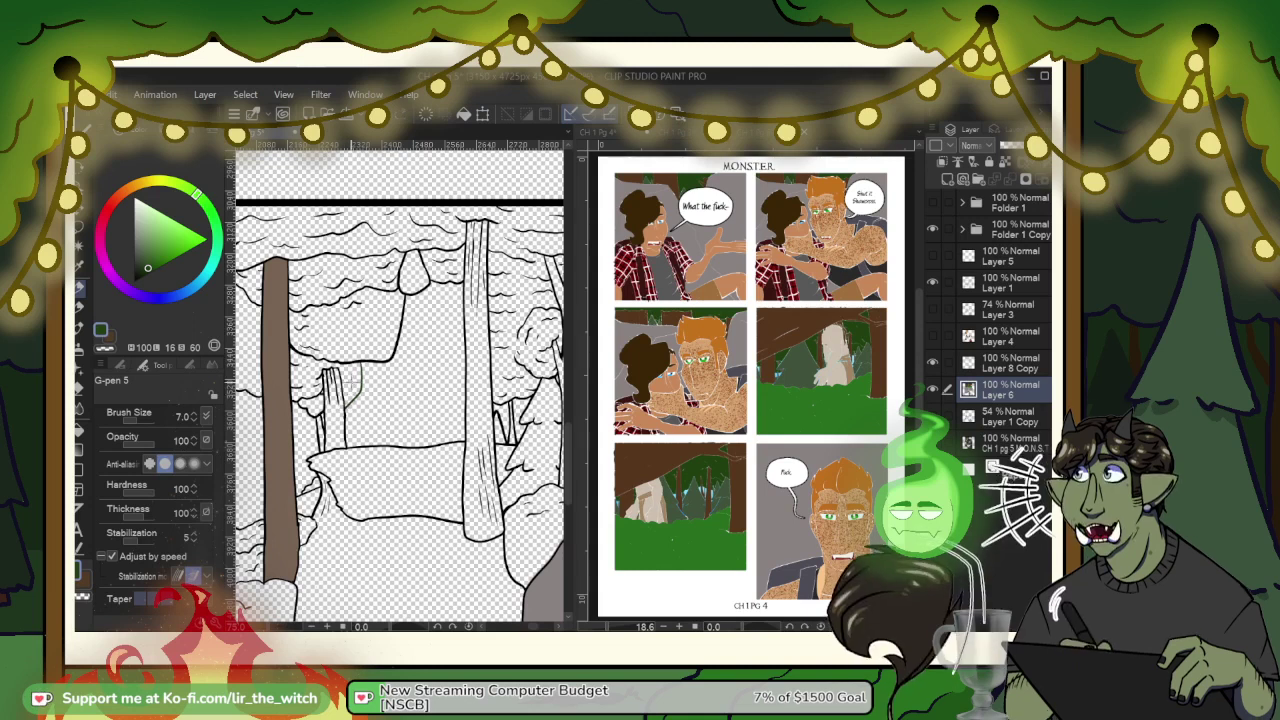
key("g")
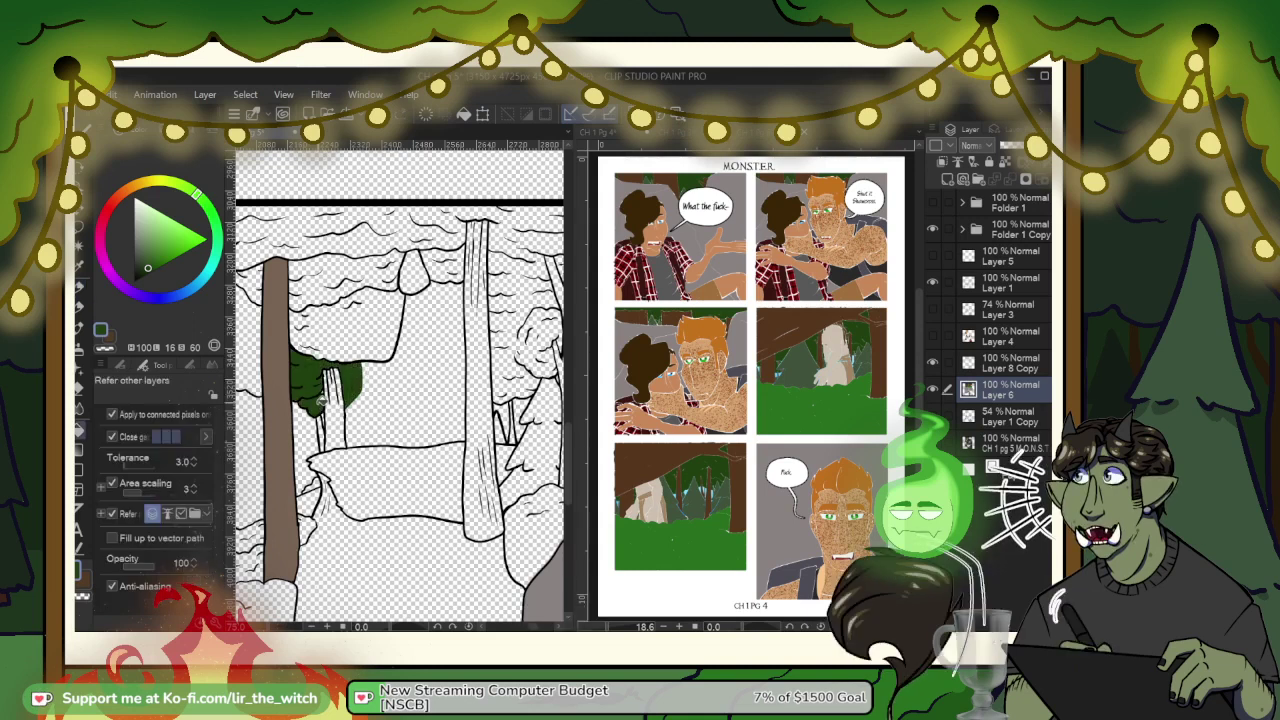
left_click(350, 322)
left_click(360, 275)
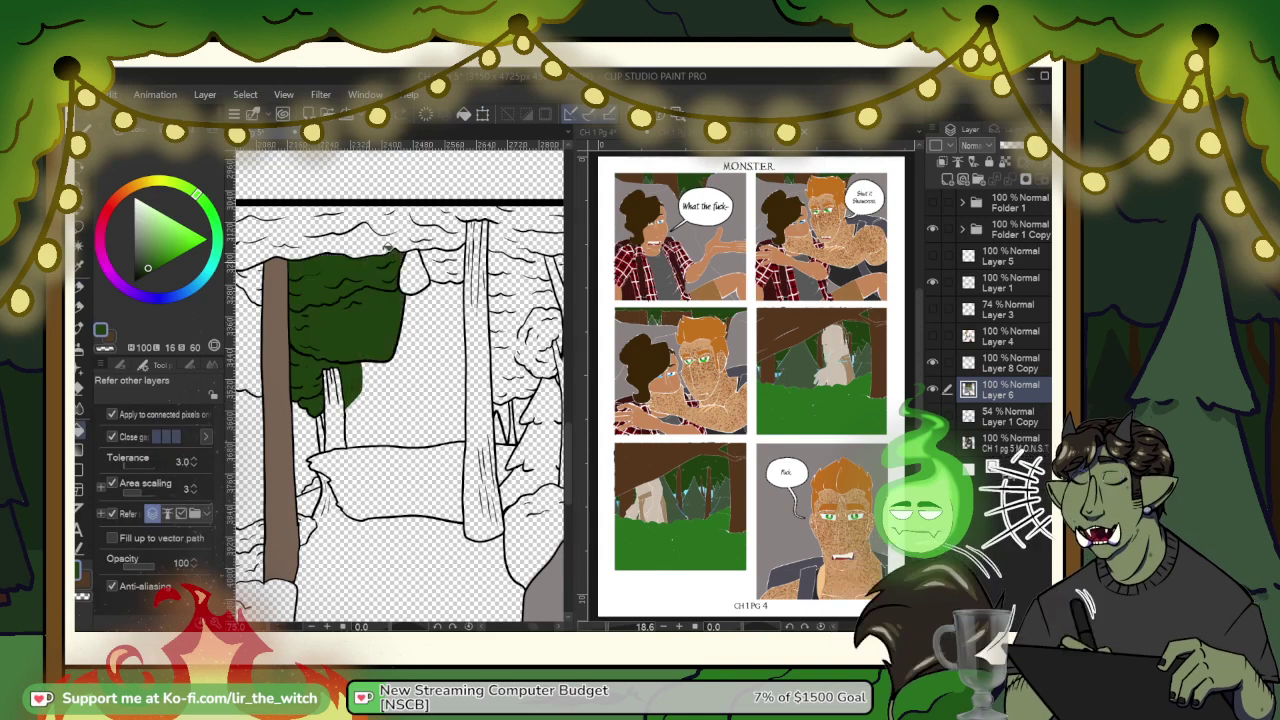
left_click(424, 272)
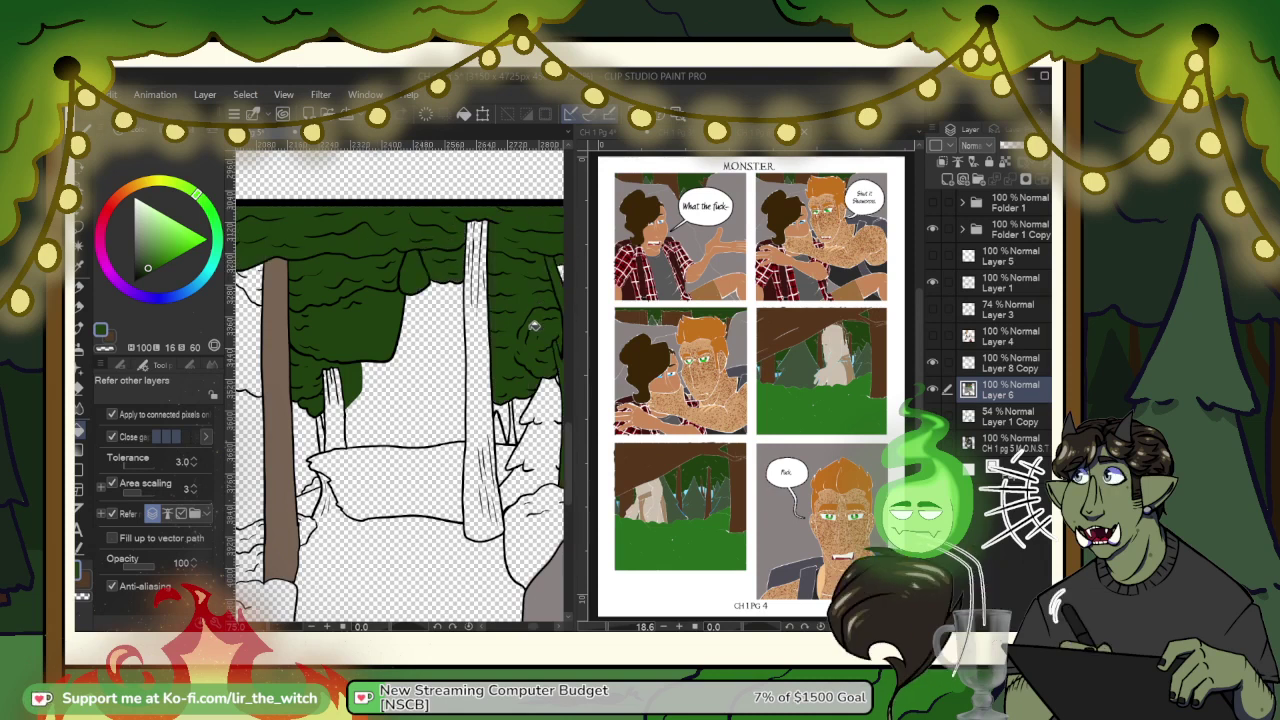
Step: Select the dark green fill inside the forked tree trunk at the bottom panel's edge, delete it and deselect
left_click_drag(529, 340, 466, 371)
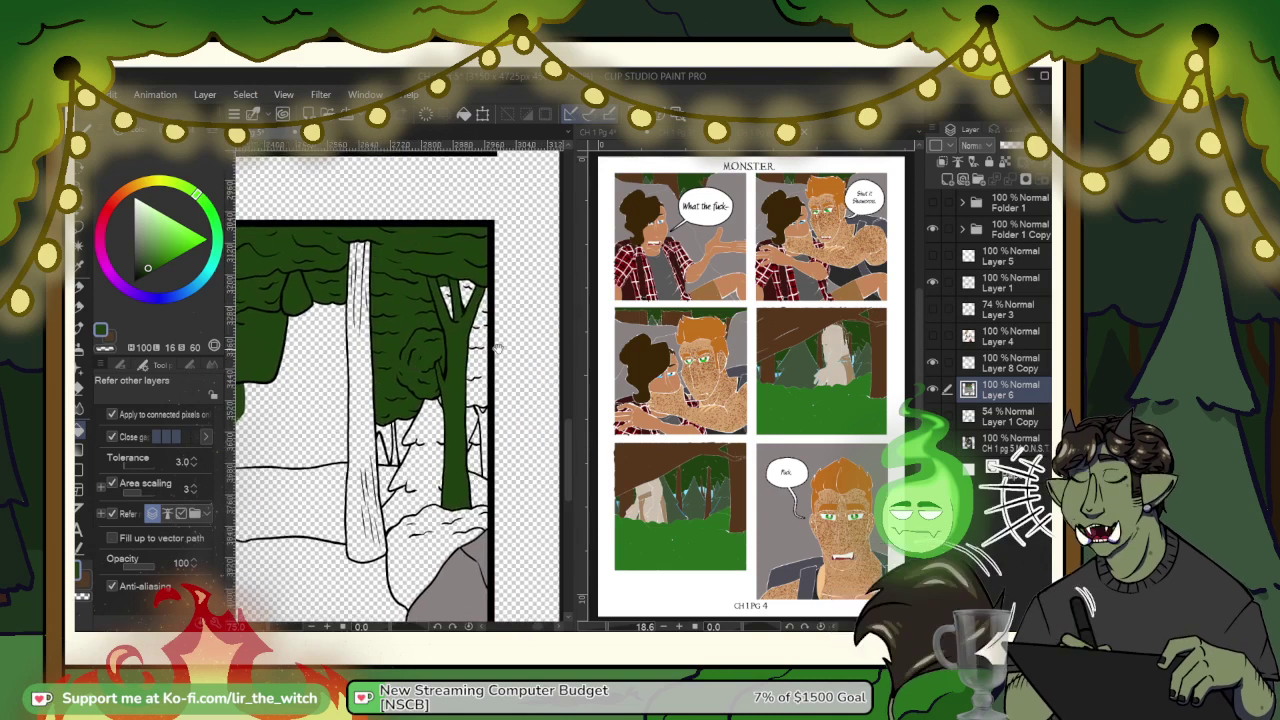
key("w")
left_click(460, 402)
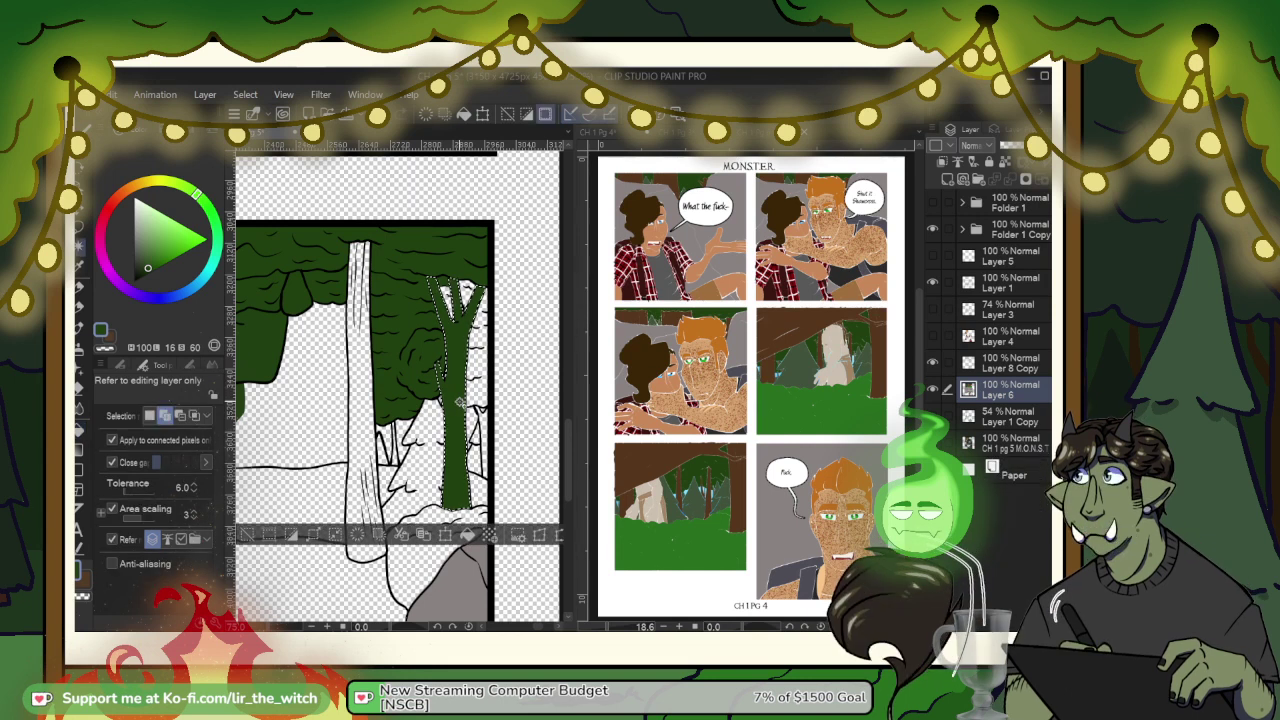
key("Delete")
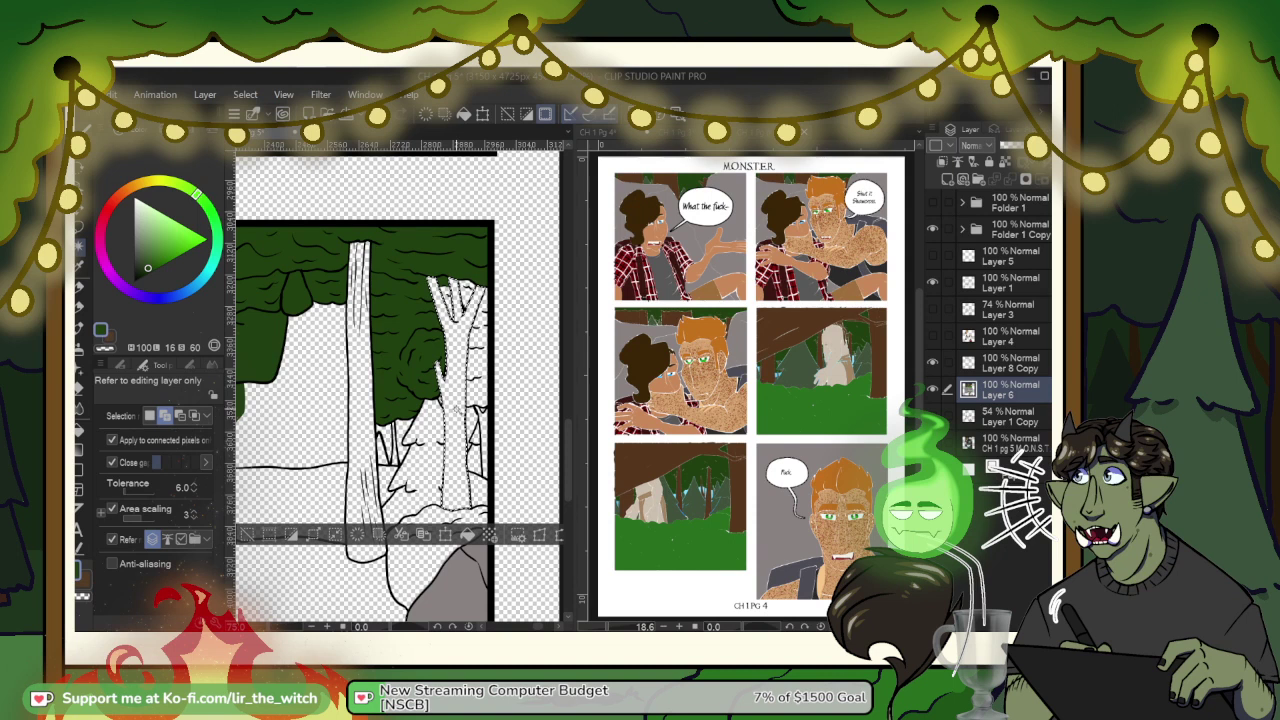
key("p")
key("ctrl+d")
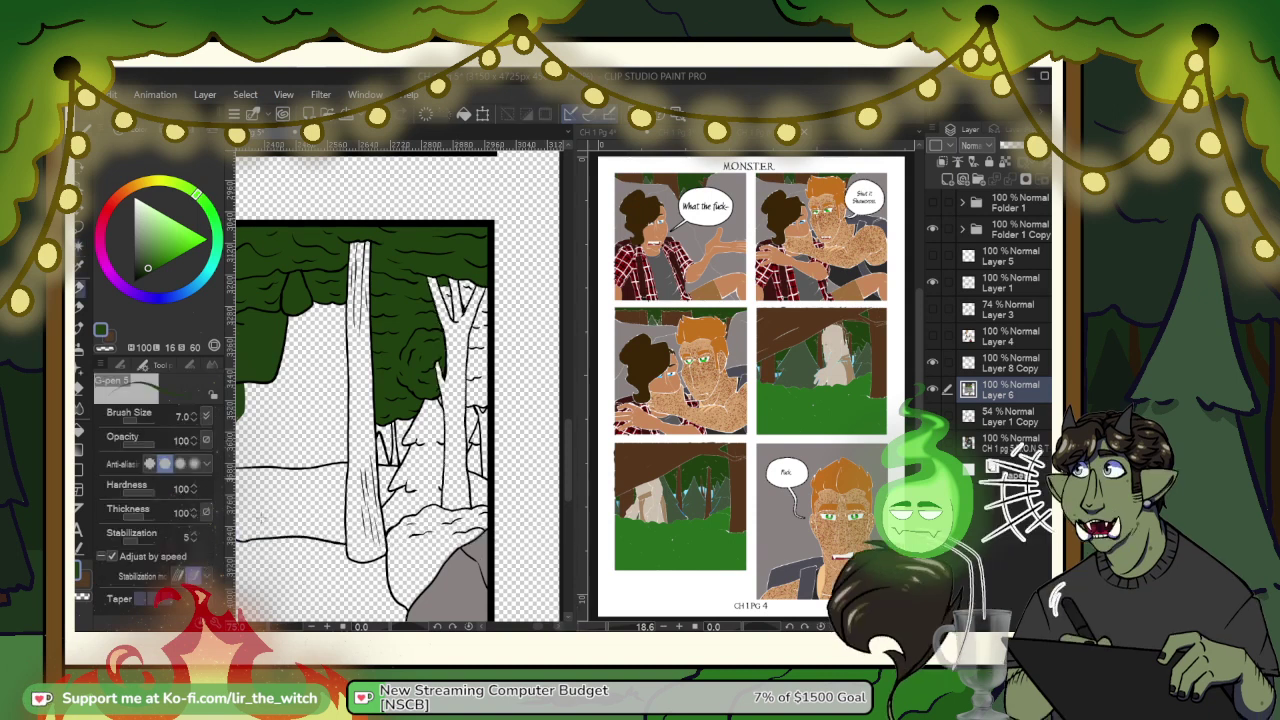
Step: Fill the foliage gaps between the forked tree's branches in dark green, undoing the fill that covers its trunk
key("g")
left_click(485, 372)
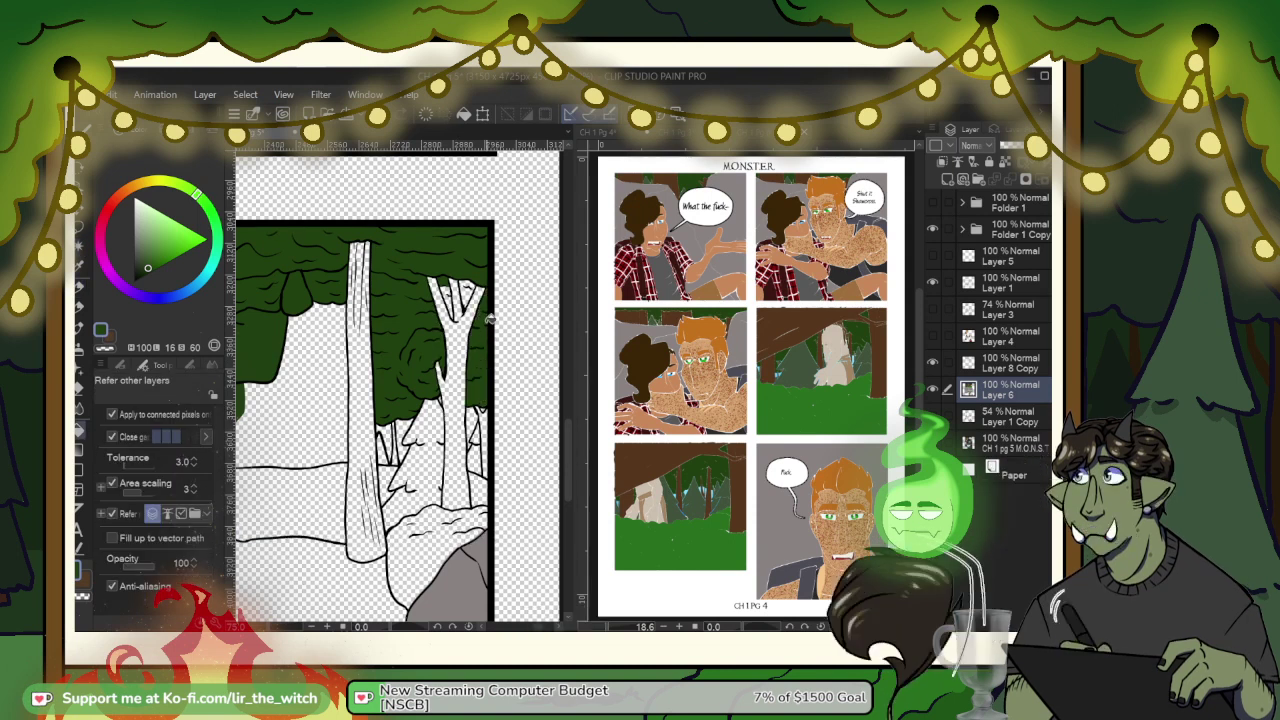
left_click(470, 290)
left_click(452, 290)
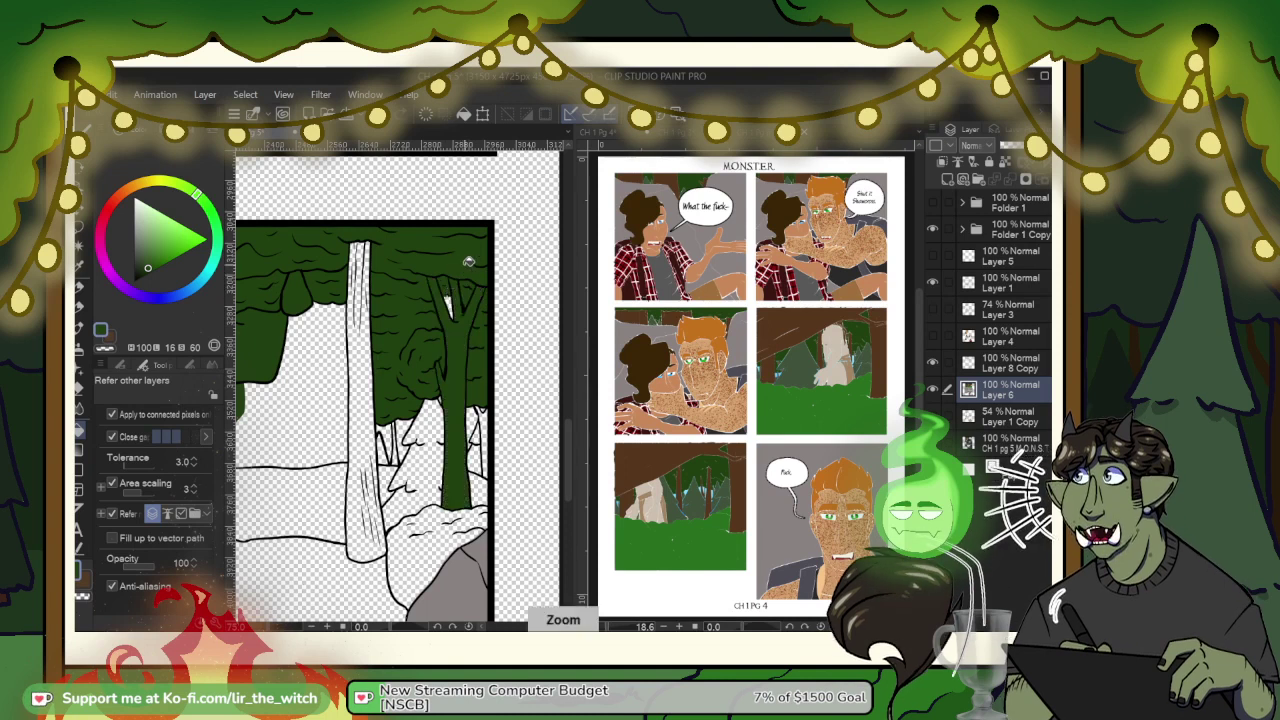
scroll(467, 265, "up", 3)
key("ctrl+z")
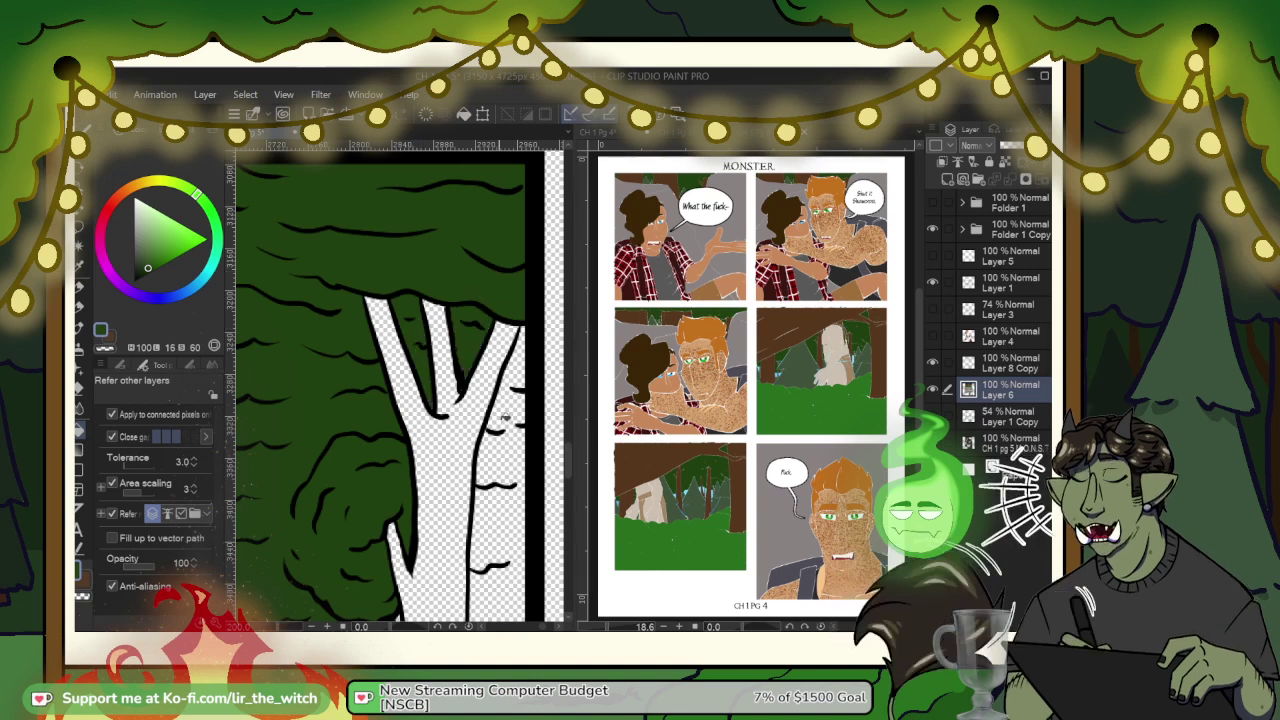
Step: Sample the bright green of the top panel's undergrowth and fill the ground and bushes of the bottom panel with it
scroll(505, 268, "down", 2)
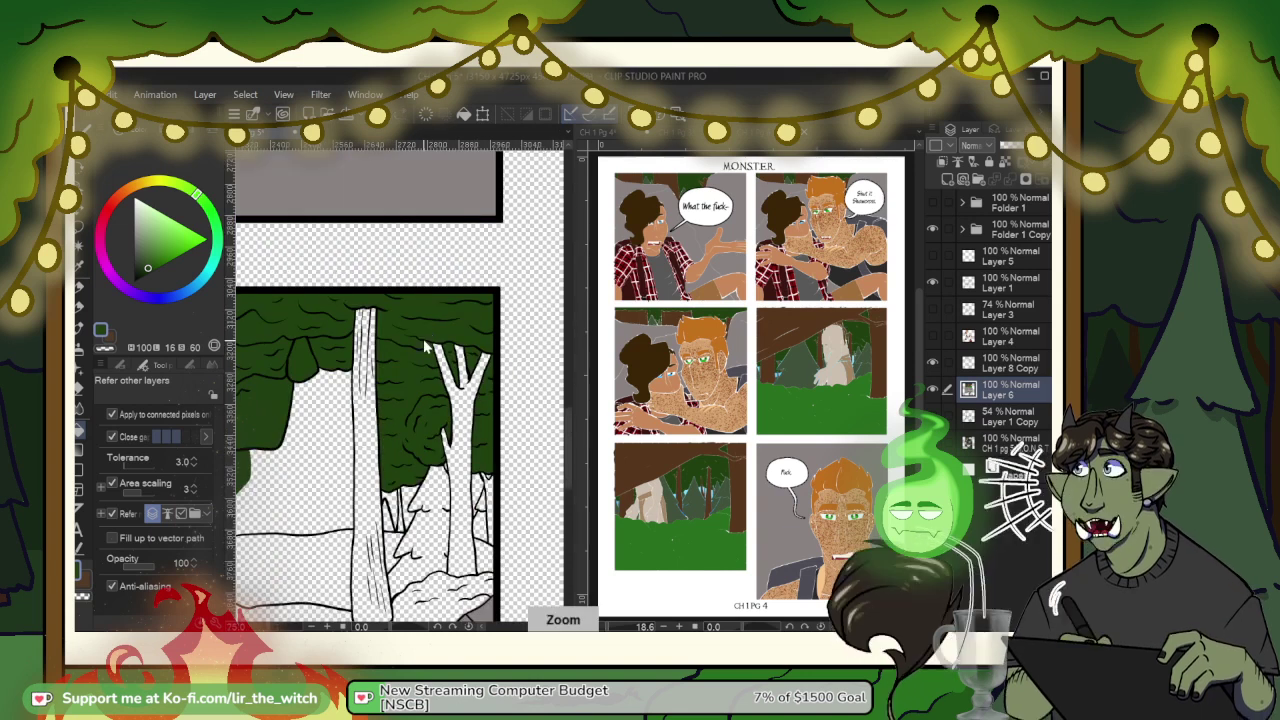
scroll(427, 337, "down", 1)
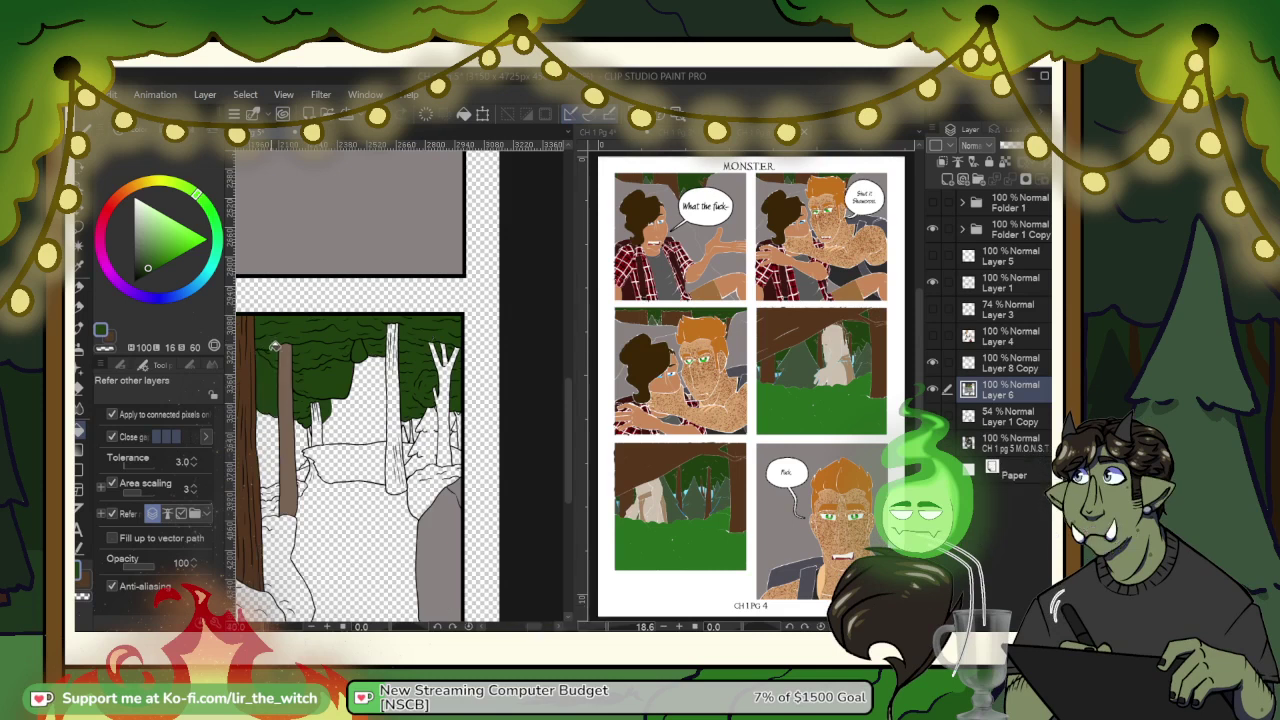
scroll(466, 354, "down", 1)
scroll(449, 360, "down", 1)
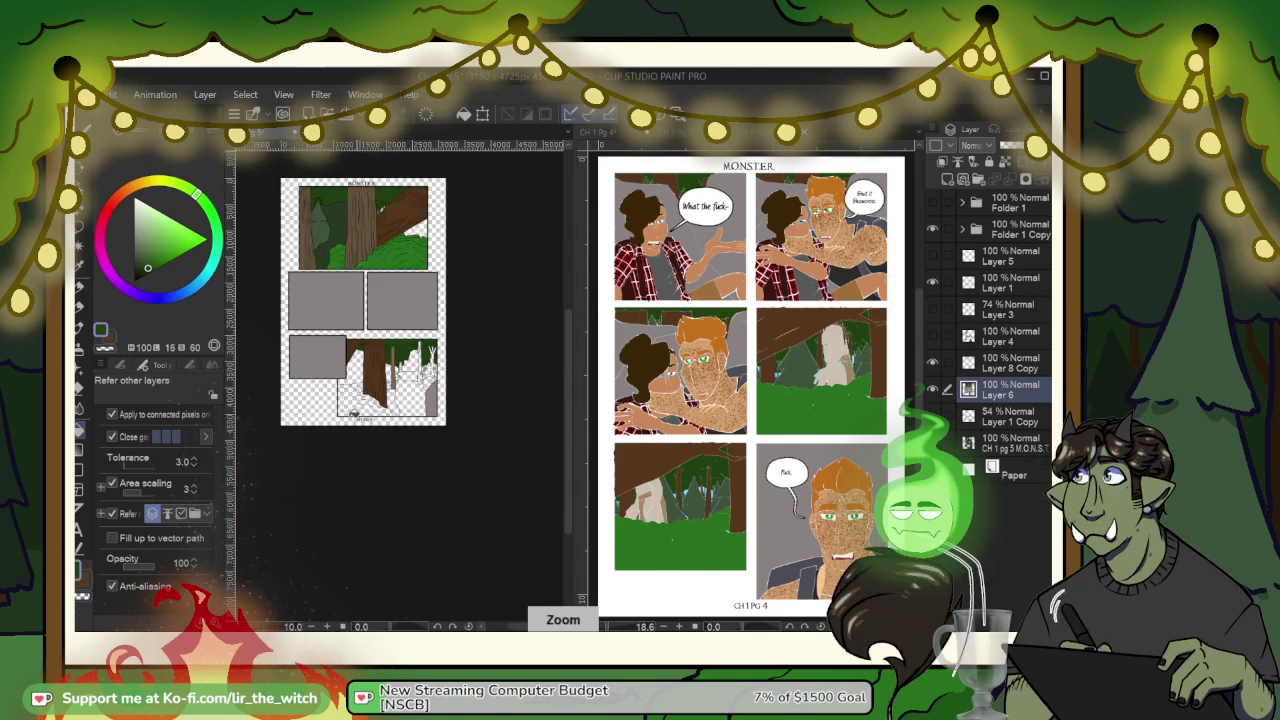
scroll(354, 414, "up", 2)
scroll(375, 363, "down", 2)
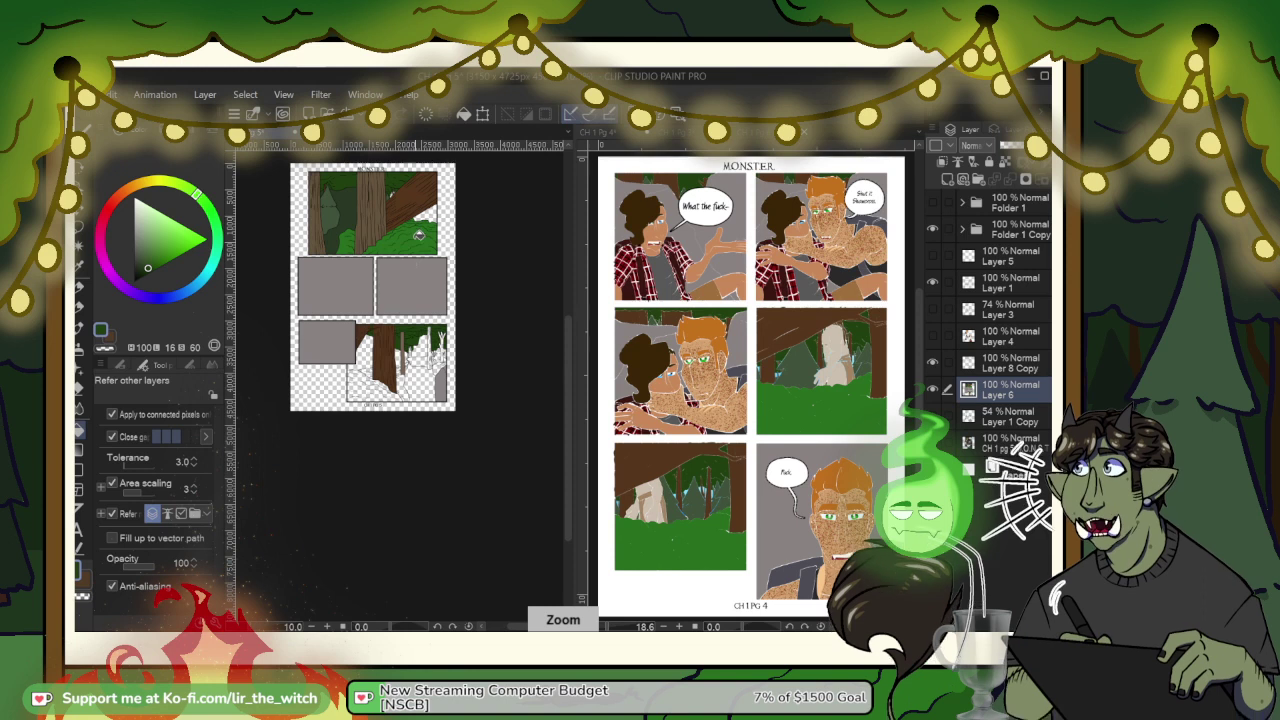
right_click(421, 242)
scroll(390, 366, "up", 2)
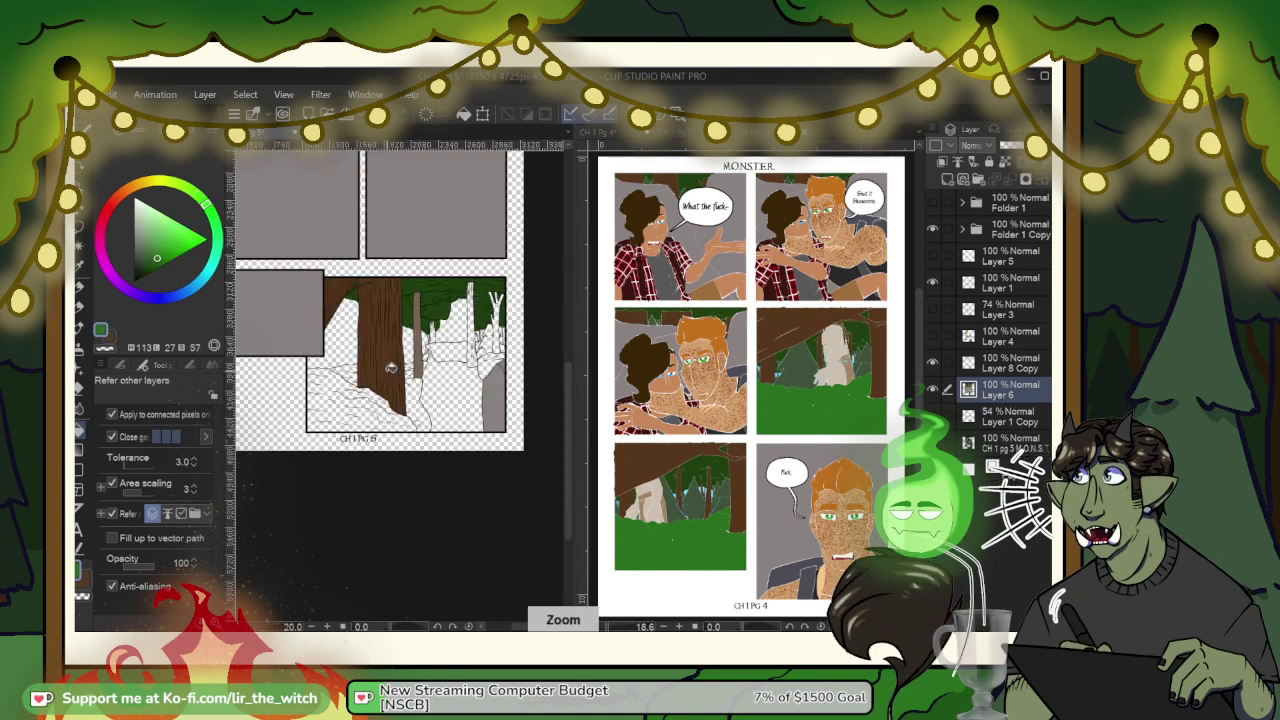
scroll(432, 409, "up", 2)
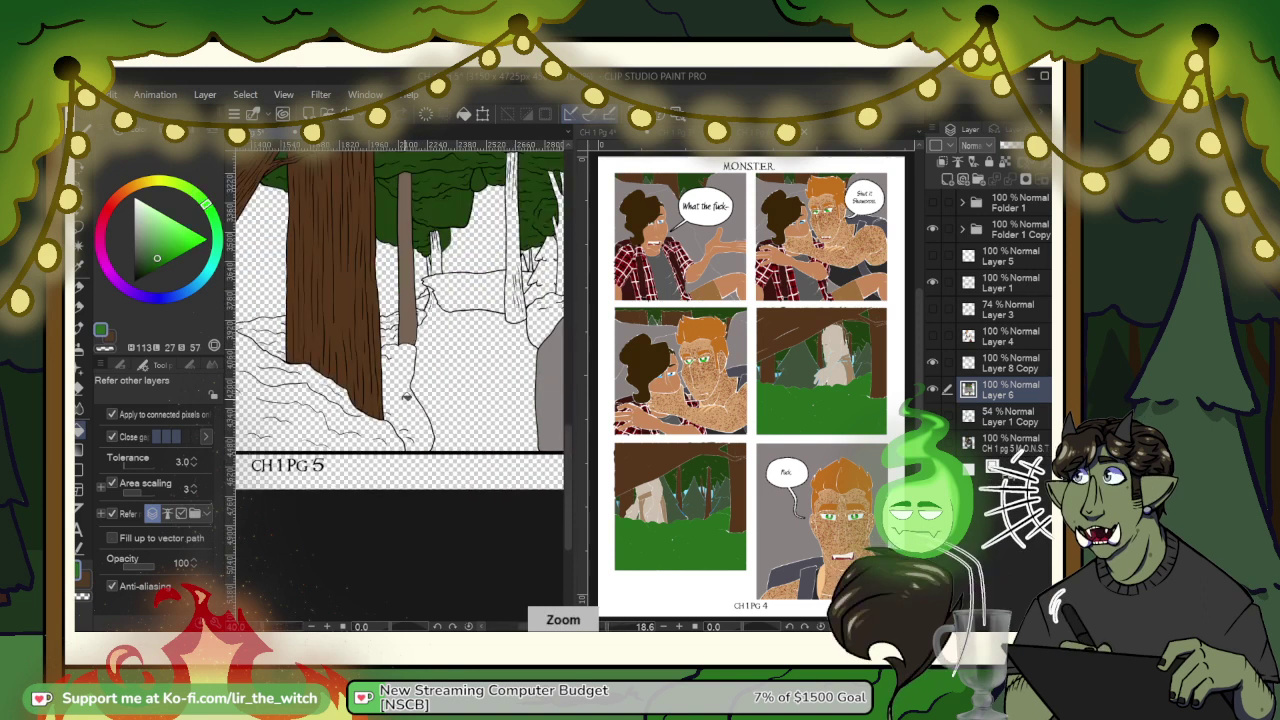
left_click(405, 398)
left_click(390, 332)
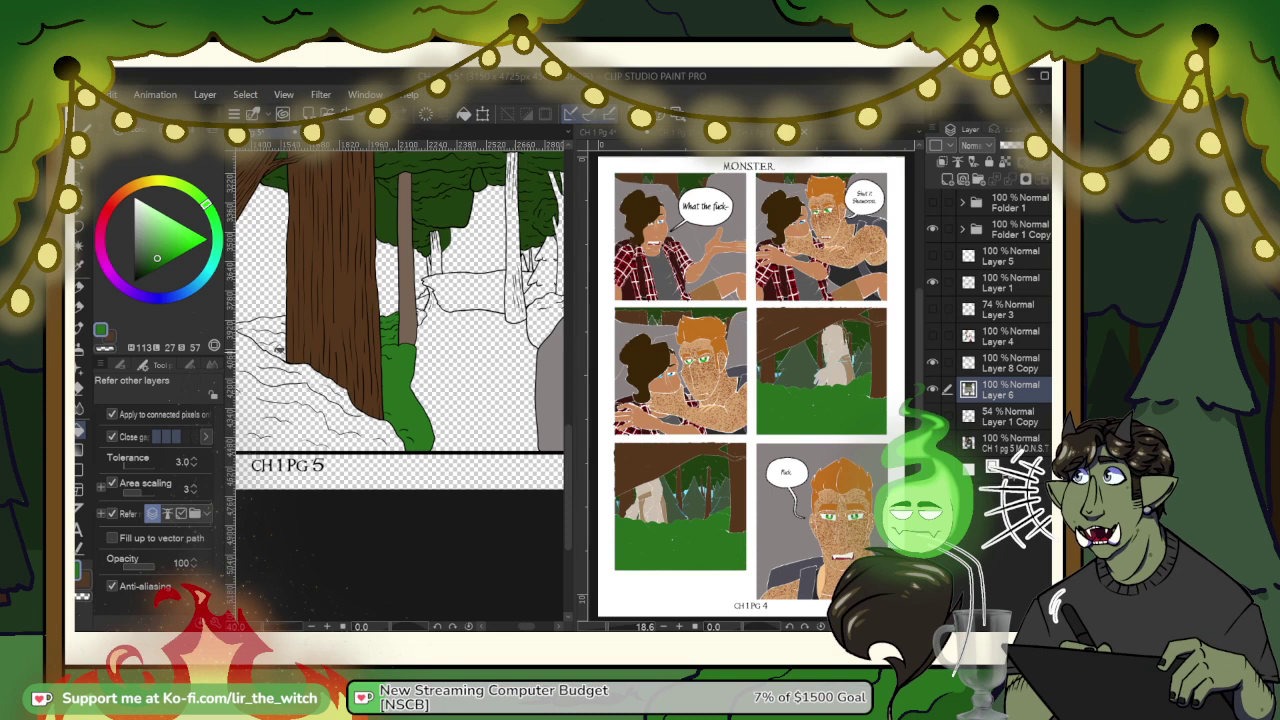
left_click(284, 382)
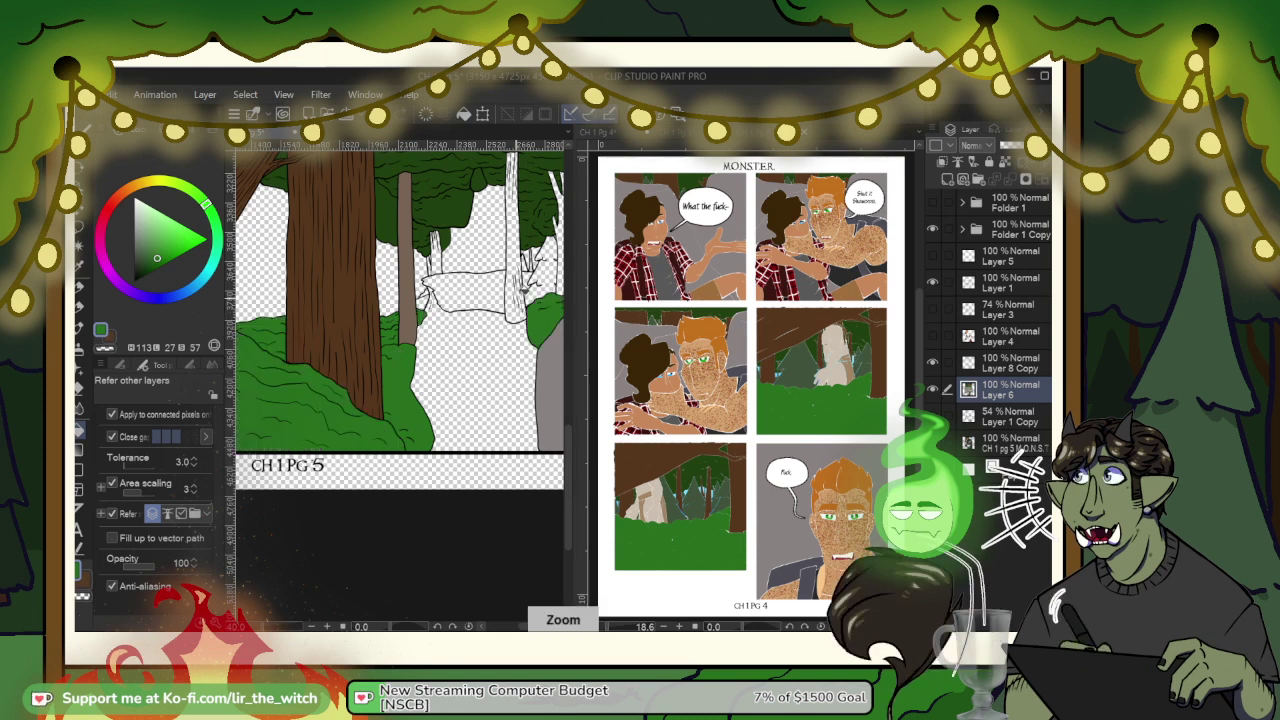
Step: Sample the dark grey-green from the top panel's background and fill the open backdrop behind the bottom panel's trees with it
scroll(349, 306, "up", 2)
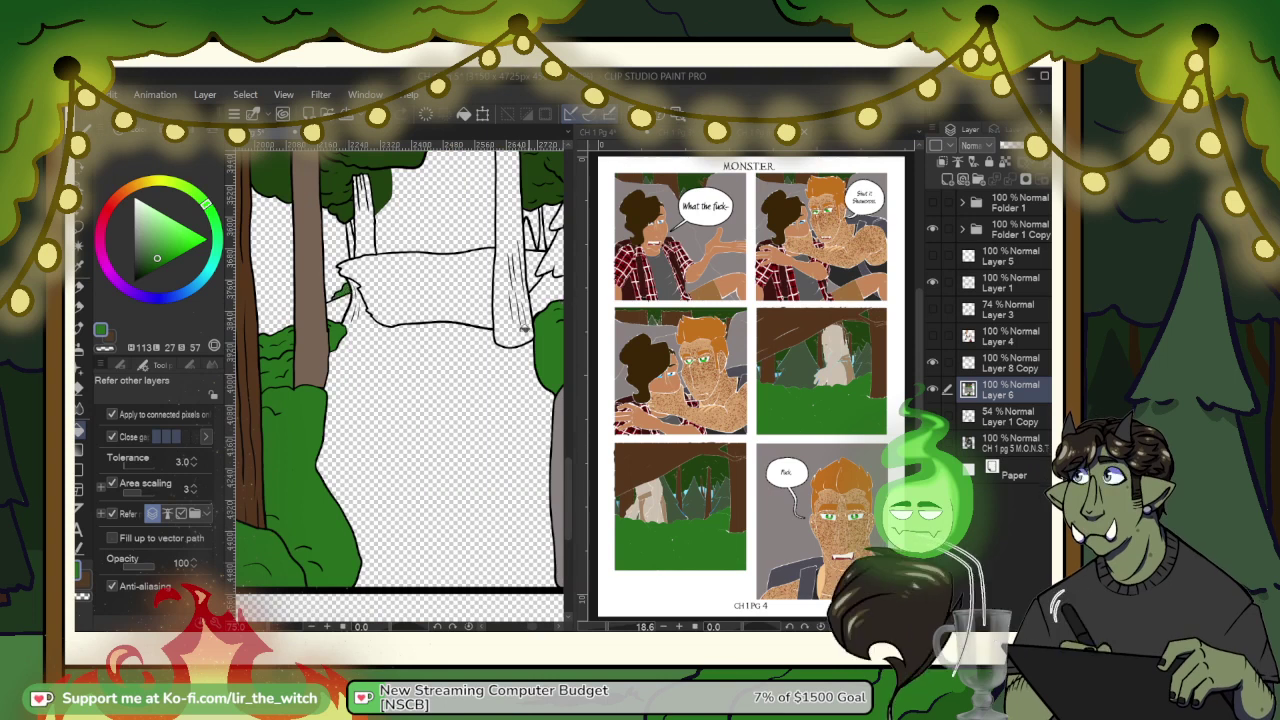
scroll(417, 429, "down", 2)
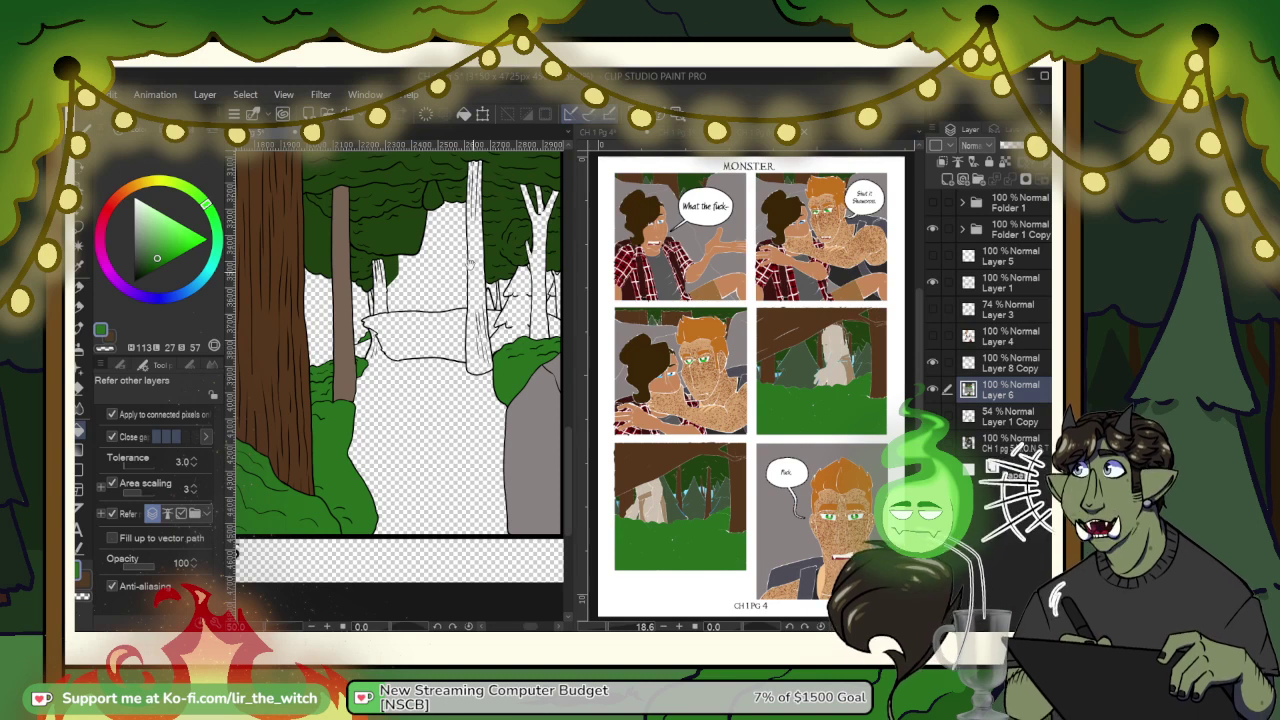
left_click_drag(471, 263, 498, 468)
left_click_drag(440, 274, 567, 511)
left_click_drag(285, 436, 364, 193)
right_click(371, 403)
left_click_drag(443, 451, 402, 190)
left_click_drag(444, 450, 421, 160)
left_click_drag(425, 380, 305, 371)
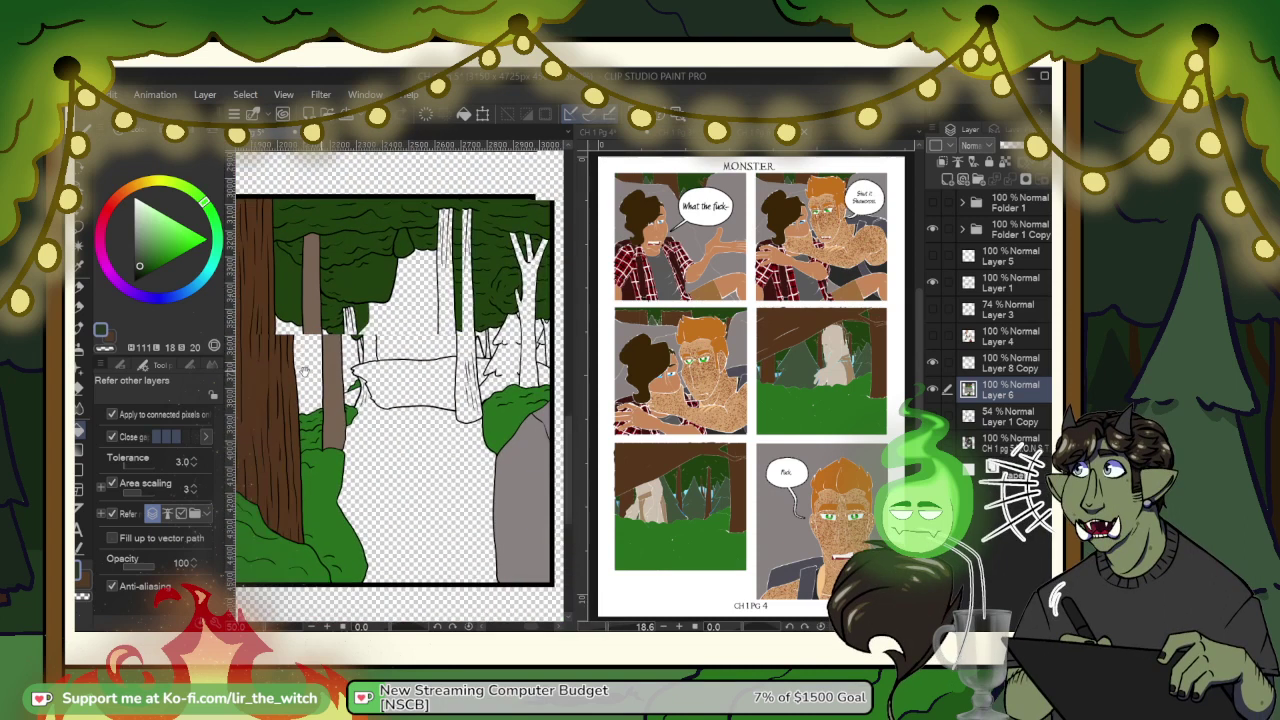
left_click(396, 323)
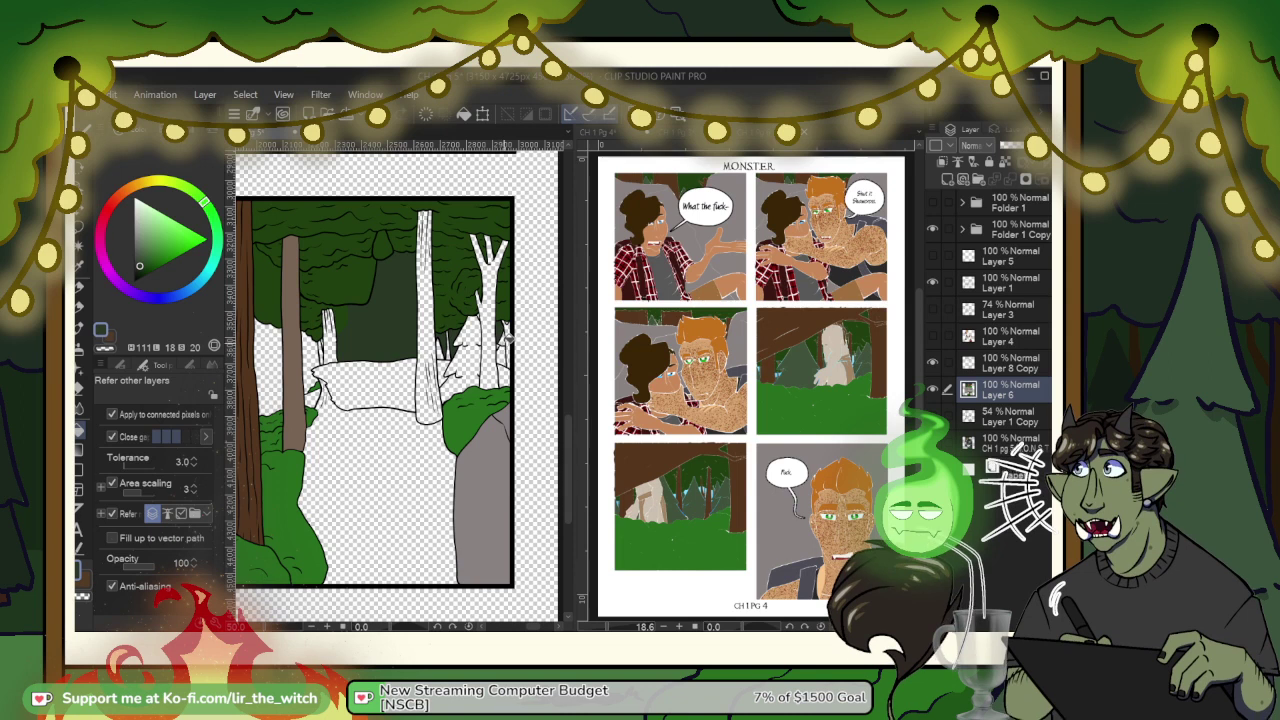
Step: Fill the small background gaps around the forked tree, distant trees and broken stump with the same dark grey-green
scroll(507, 333, "up", 4)
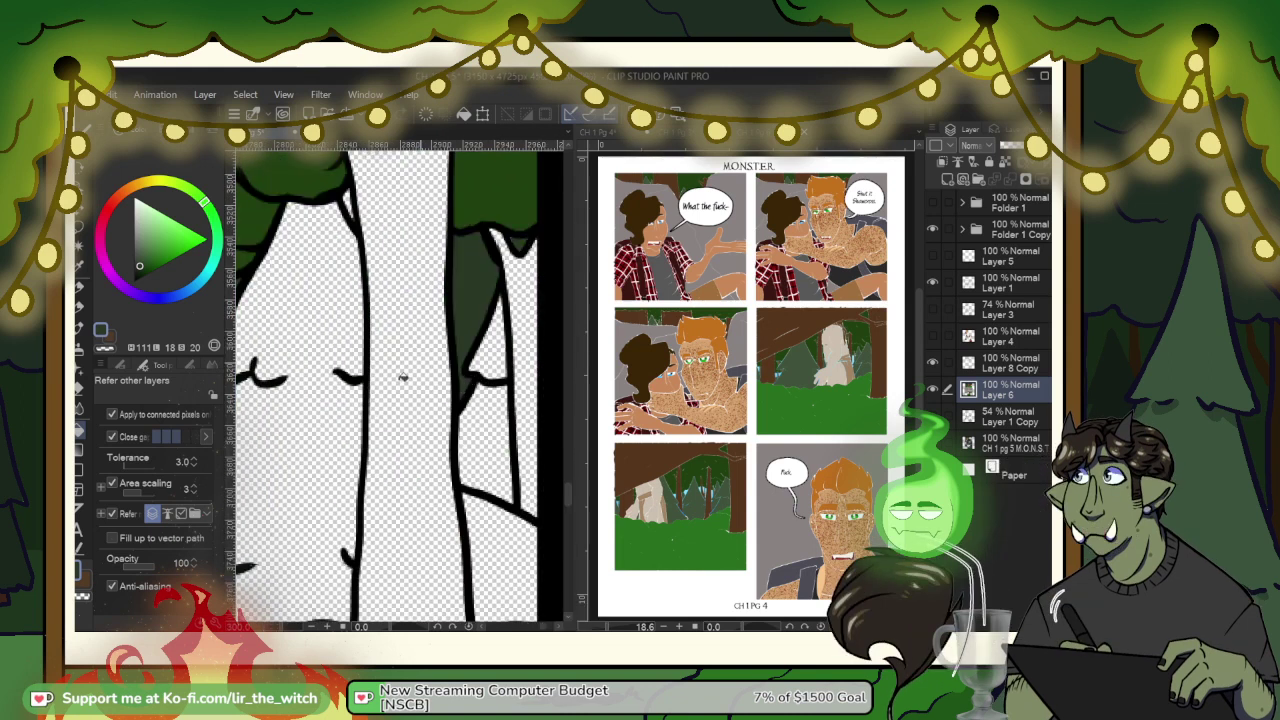
left_click_drag(258, 350, 270, 490)
scroll(455, 320, "down", 2)
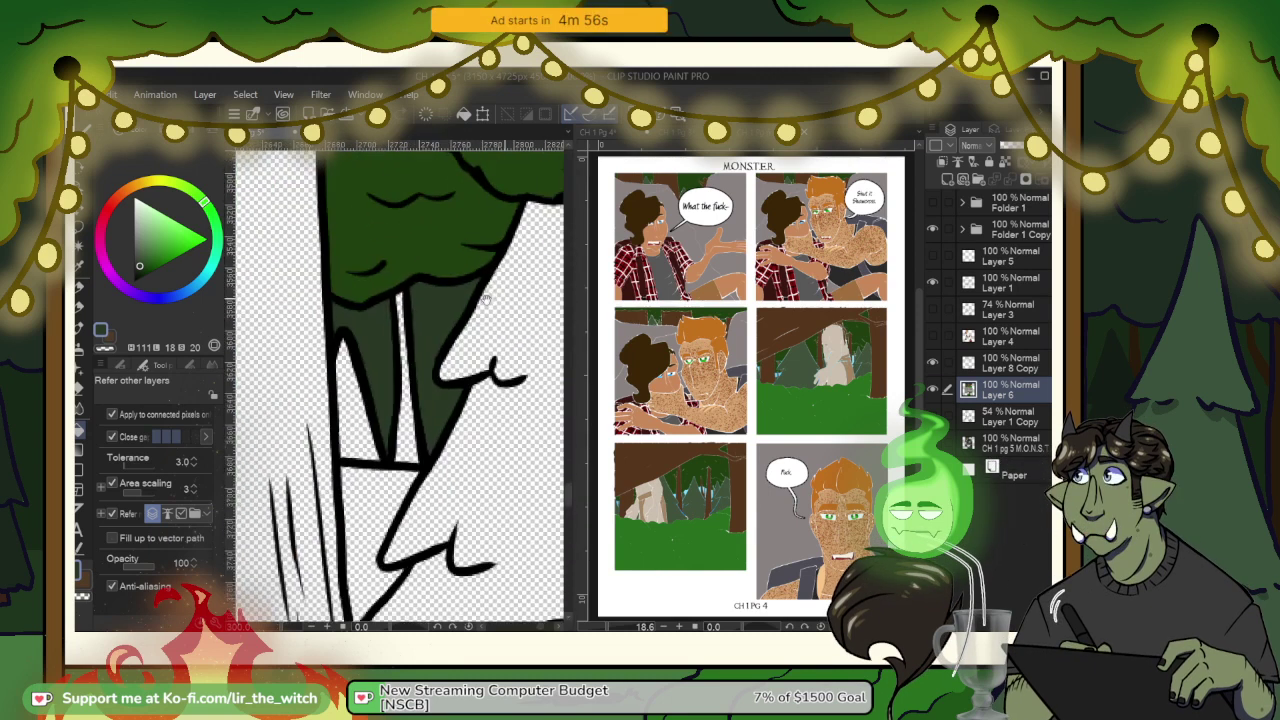
left_click_drag(461, 329, 575, 297)
left_click_drag(315, 370, 545, 410)
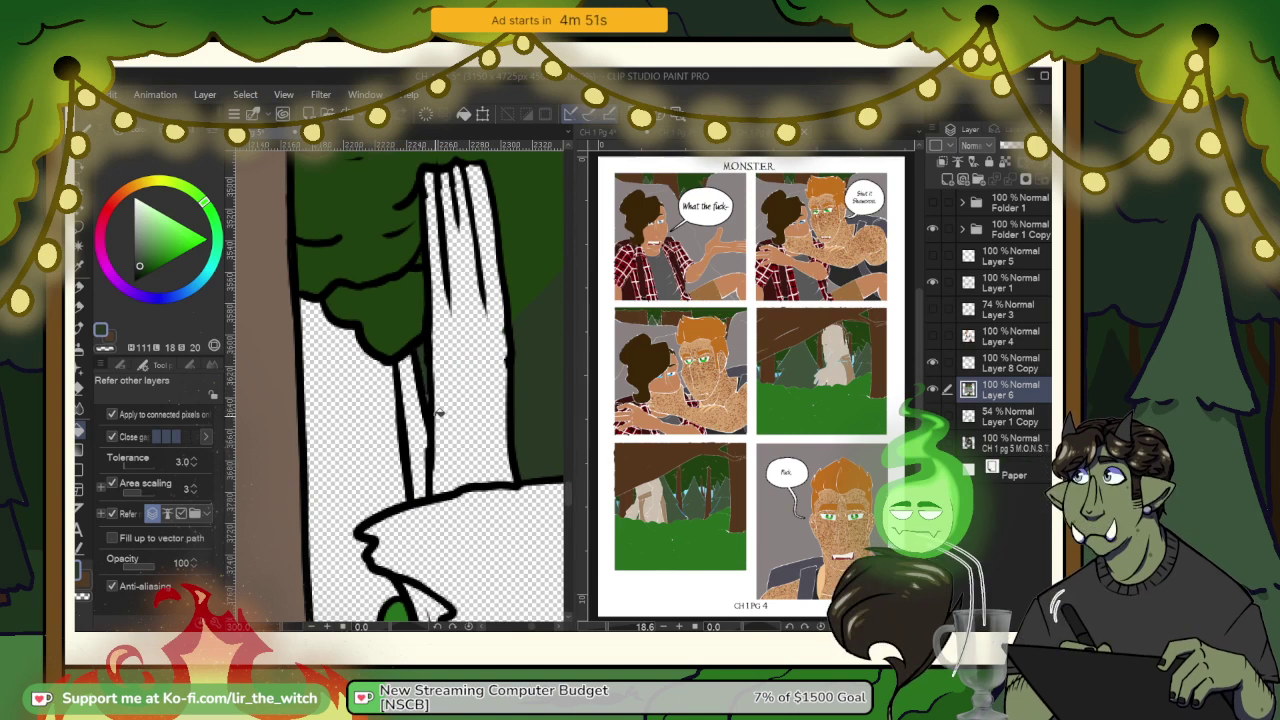
key("b")
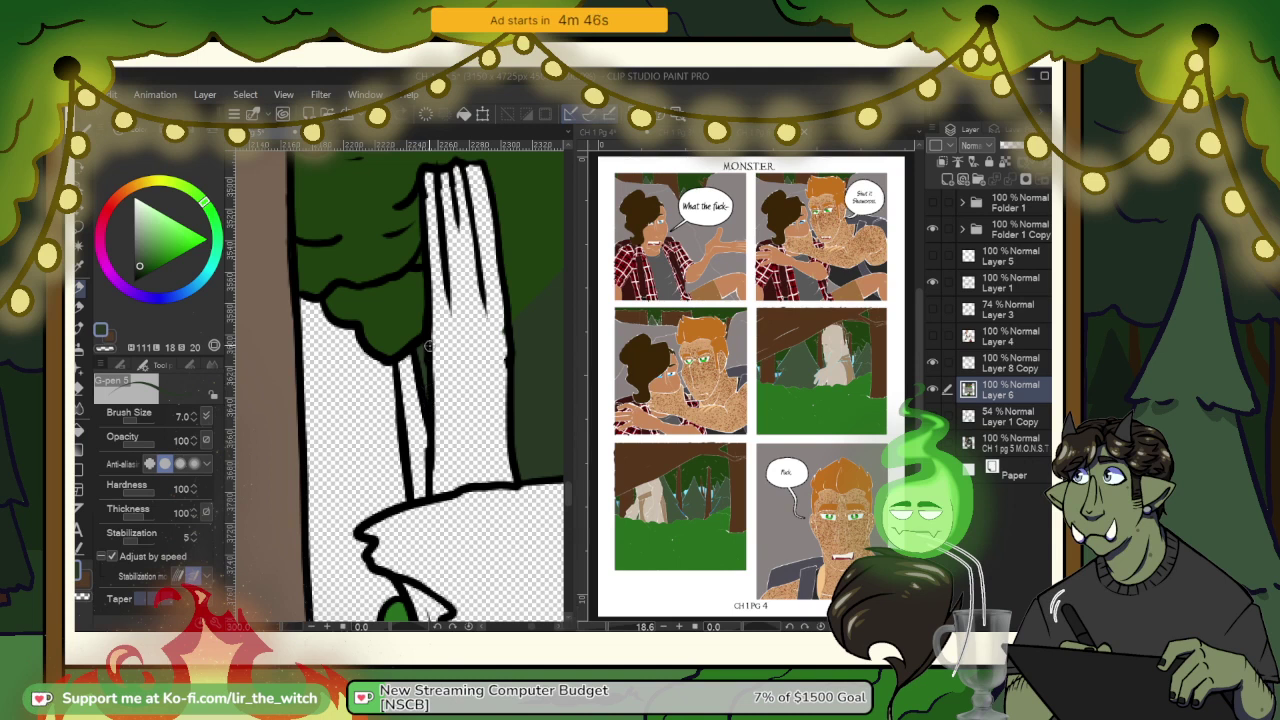
scroll(428, 345, "down", 3)
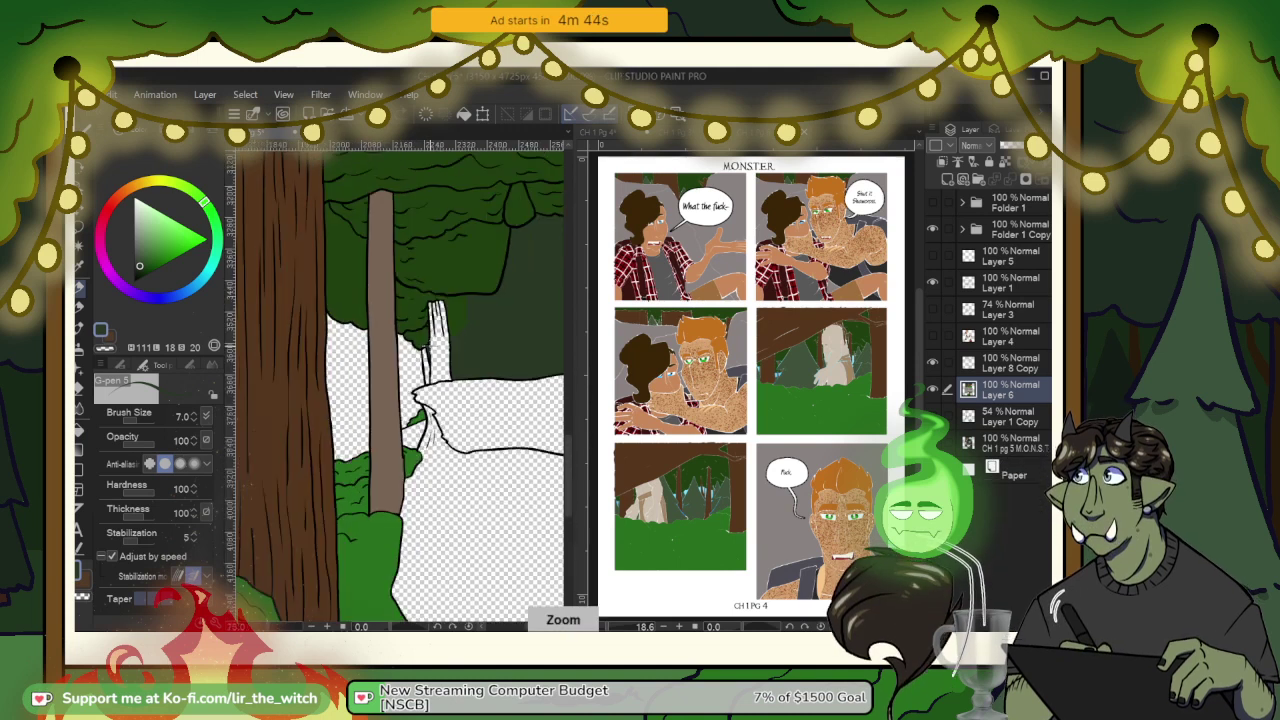
scroll(430, 348, "down", 1)
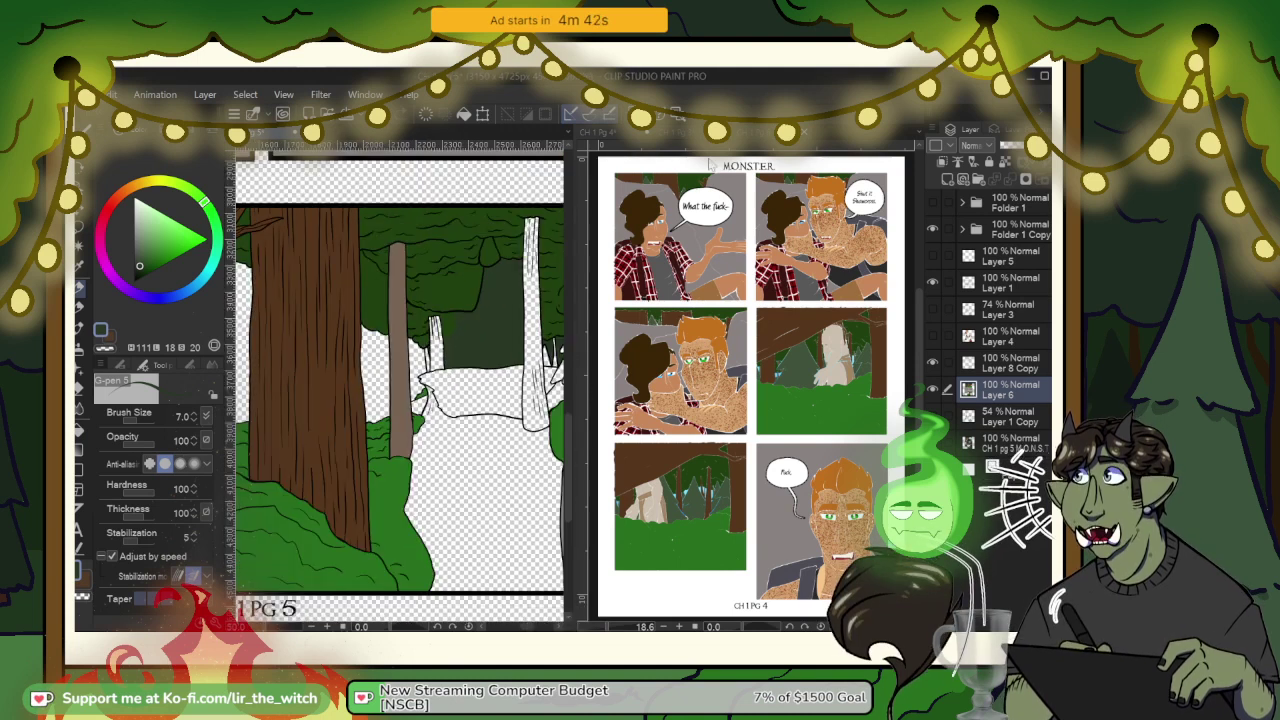
Step: Sample the muted green of the undergrowth on the earlier page and fill the distant ground patch behind the bottom panel's clearing with it
left_click(680, 132)
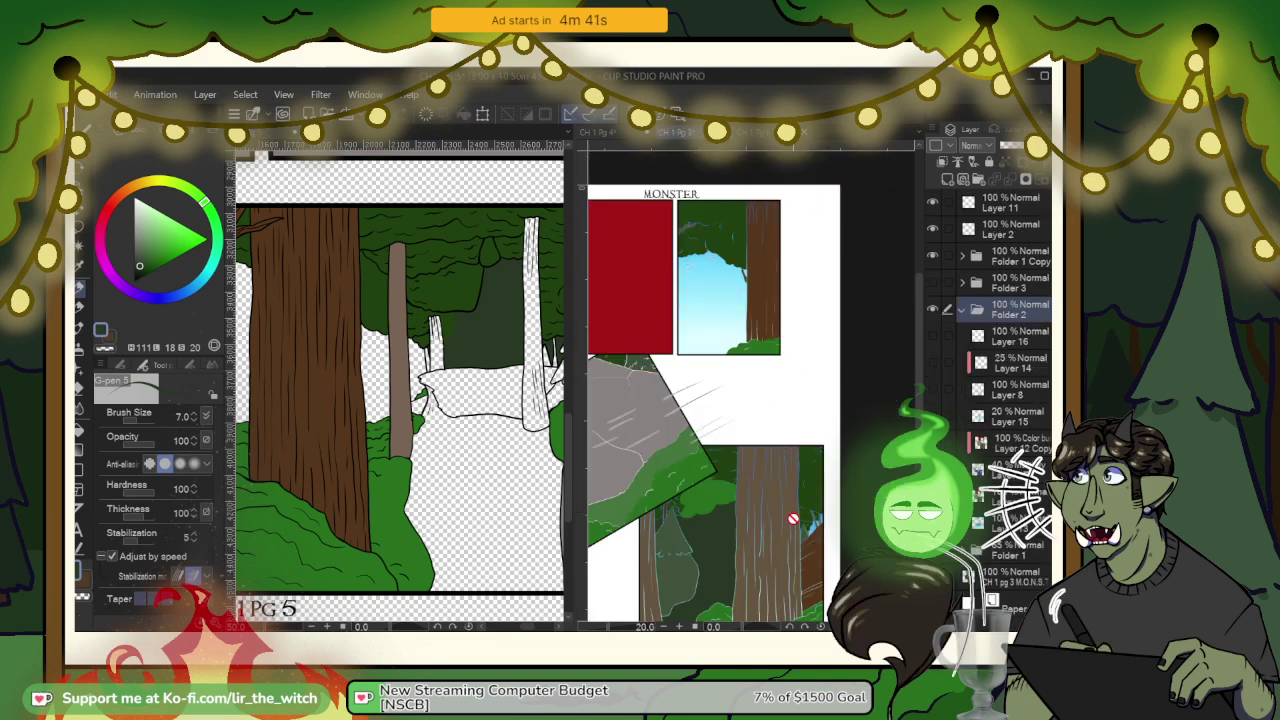
right_click(646, 478)
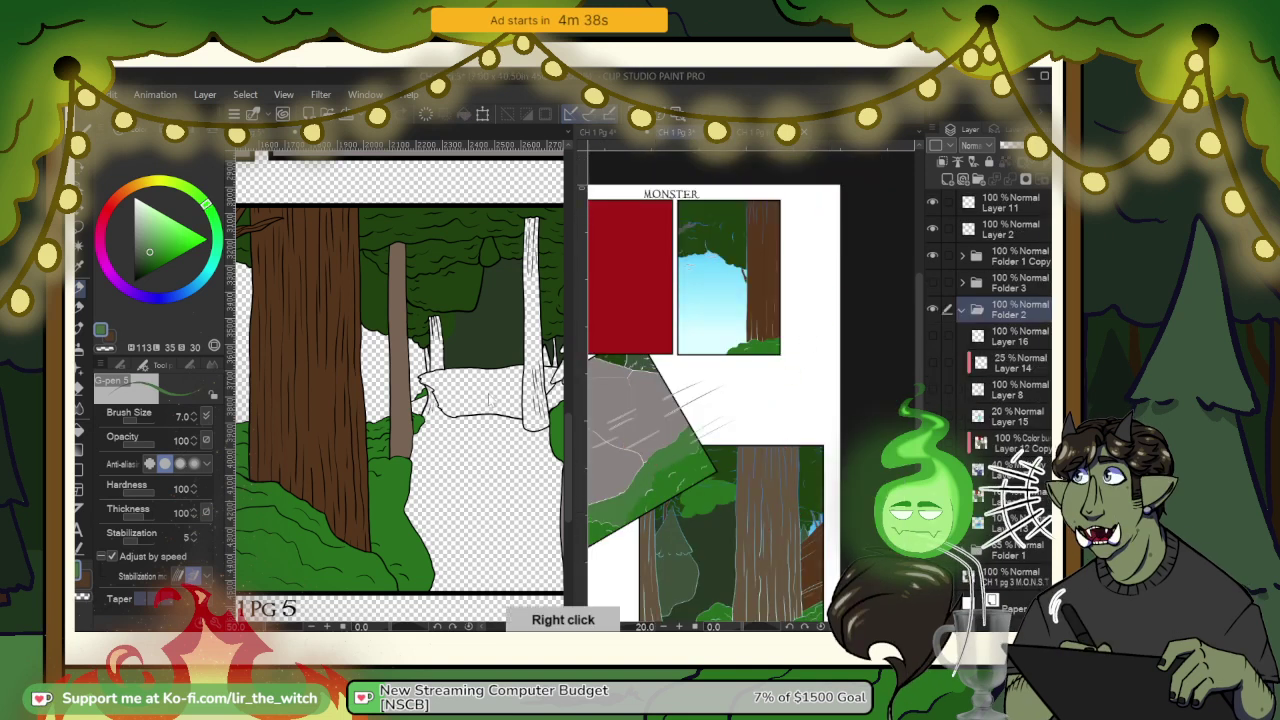
left_click(497, 401)
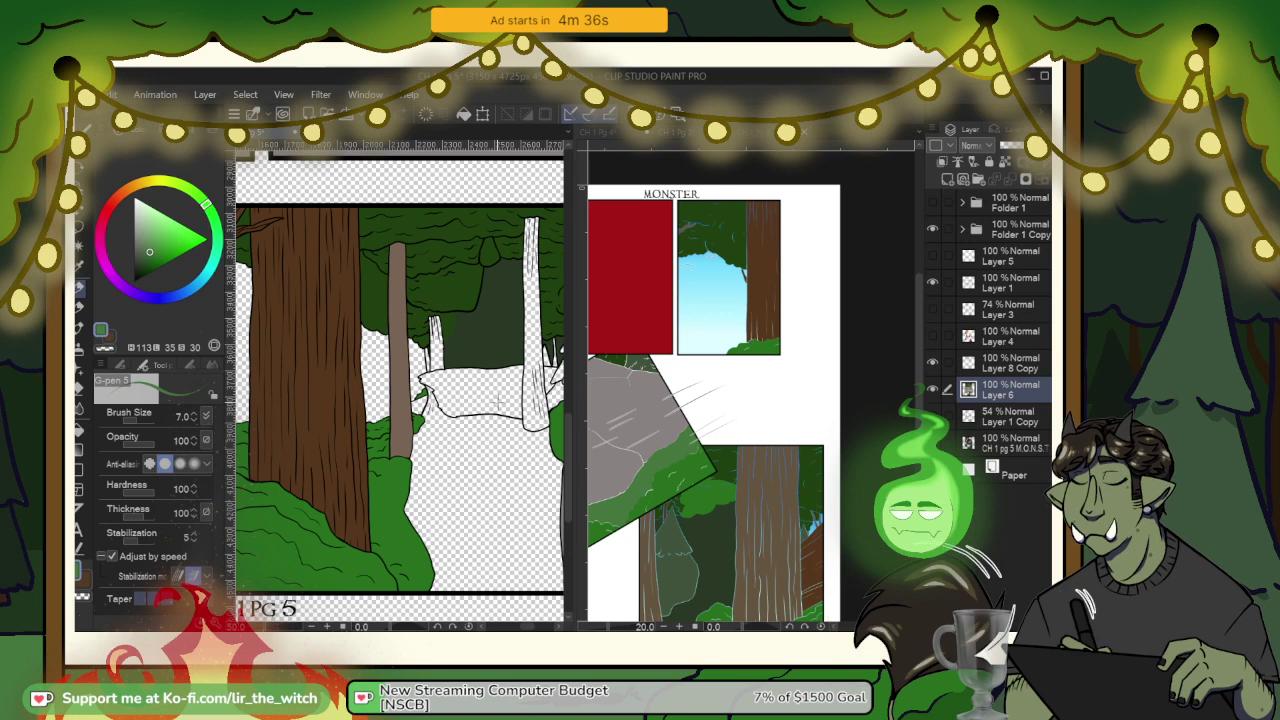
key("g")
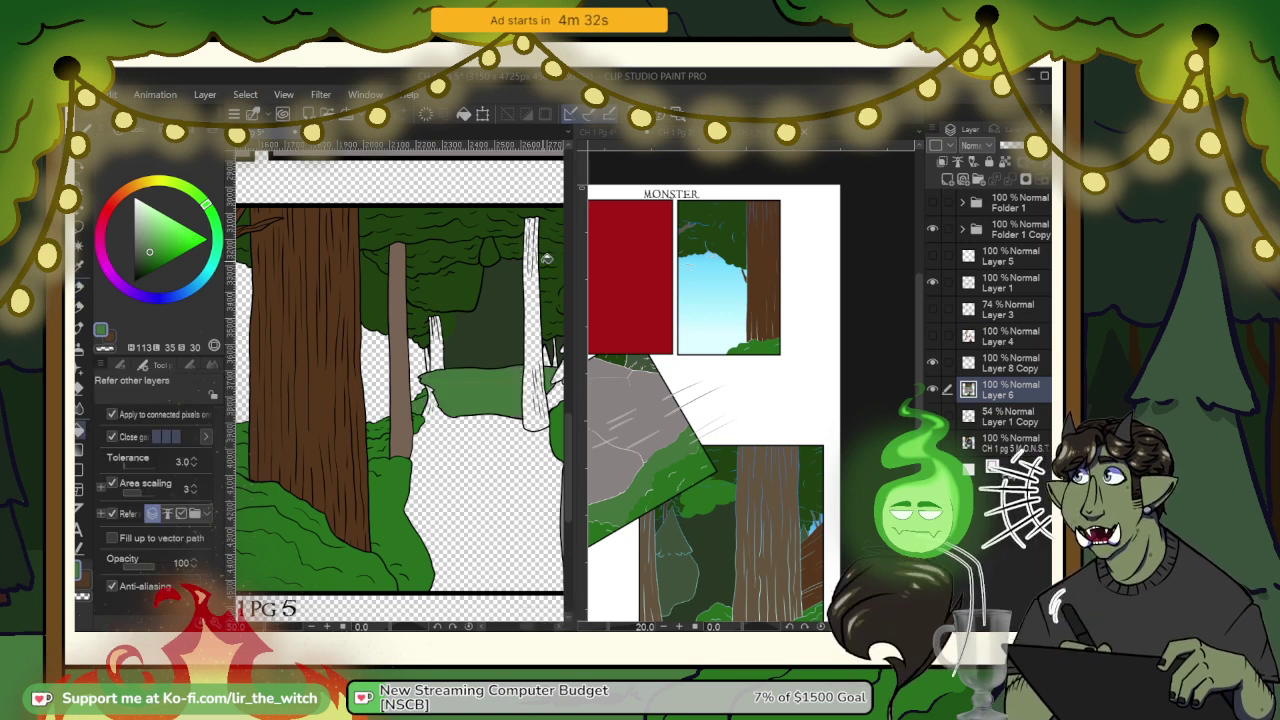
Step: Sample a very dark green from the top panel and fill the distant trees beside the pale trunk, undoing the fill that covers the trunk
left_click_drag(513, 182, 489, 317)
left_click_drag(500, 160, 443, 306)
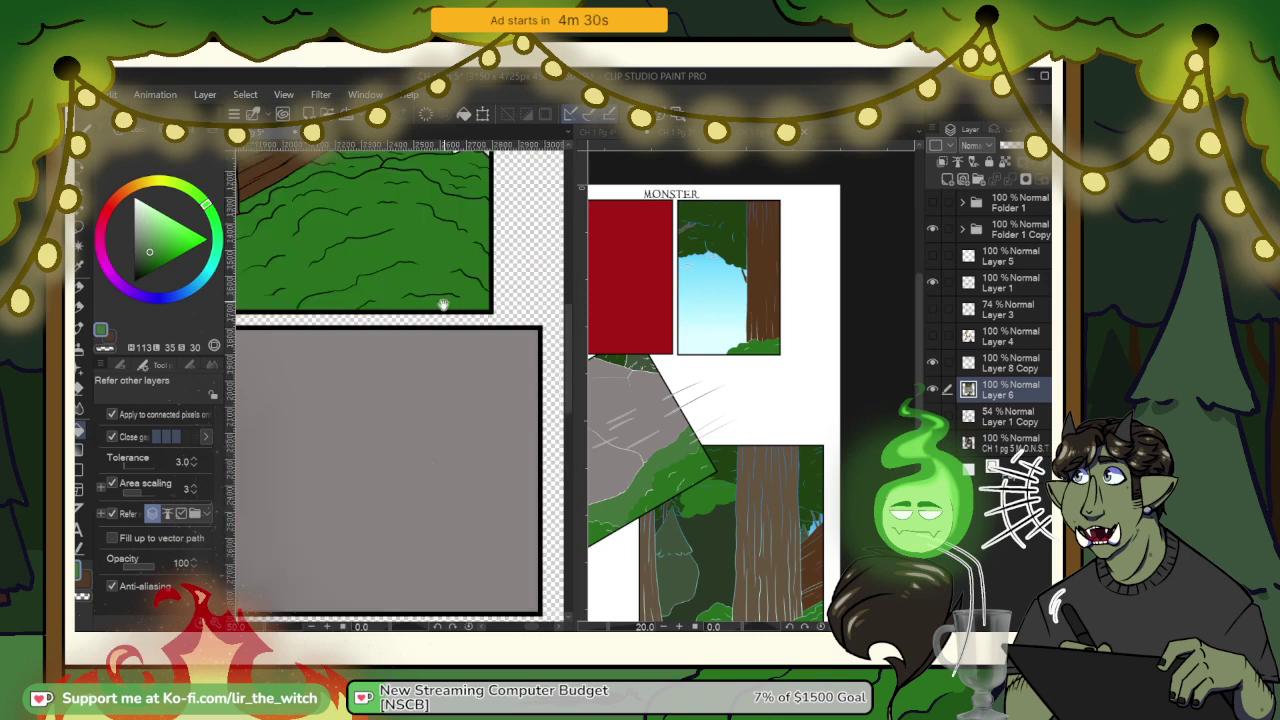
left_click_drag(385, 194, 417, 367)
left_click_drag(277, 345, 424, 446)
left_click_drag(477, 319, 427, 388)
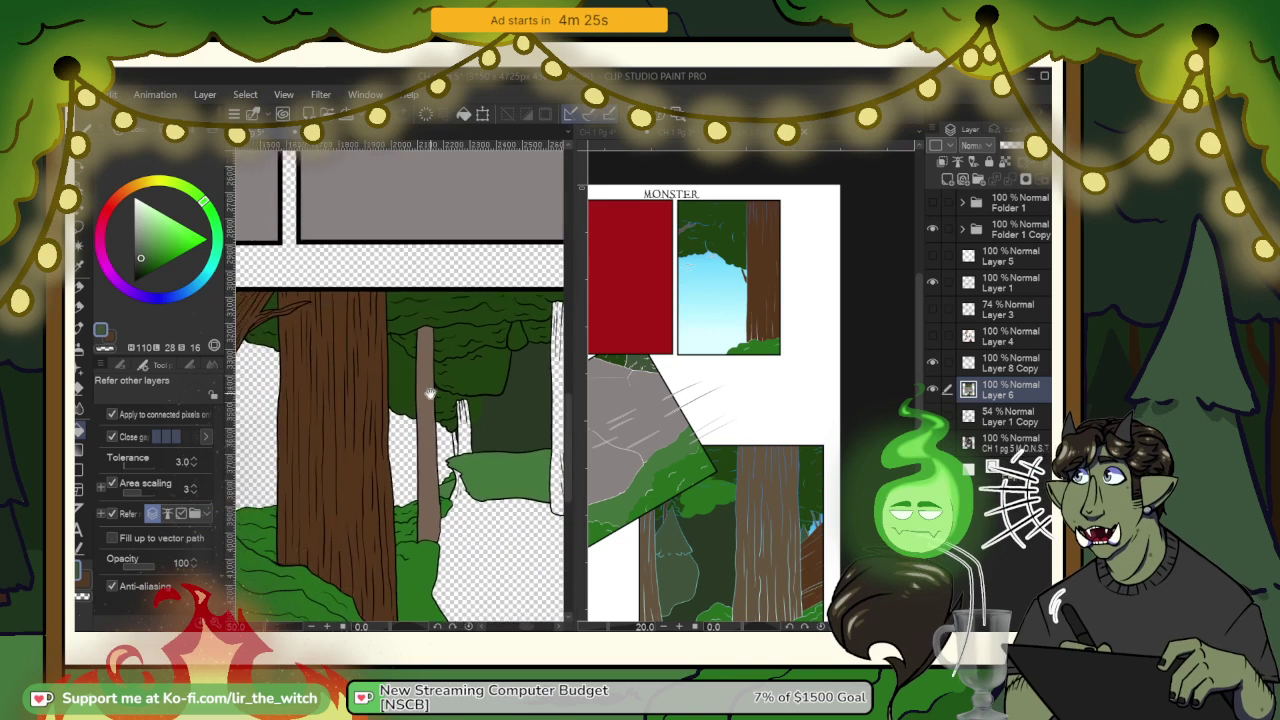
left_click_drag(470, 462, 431, 341)
left_click(527, 307)
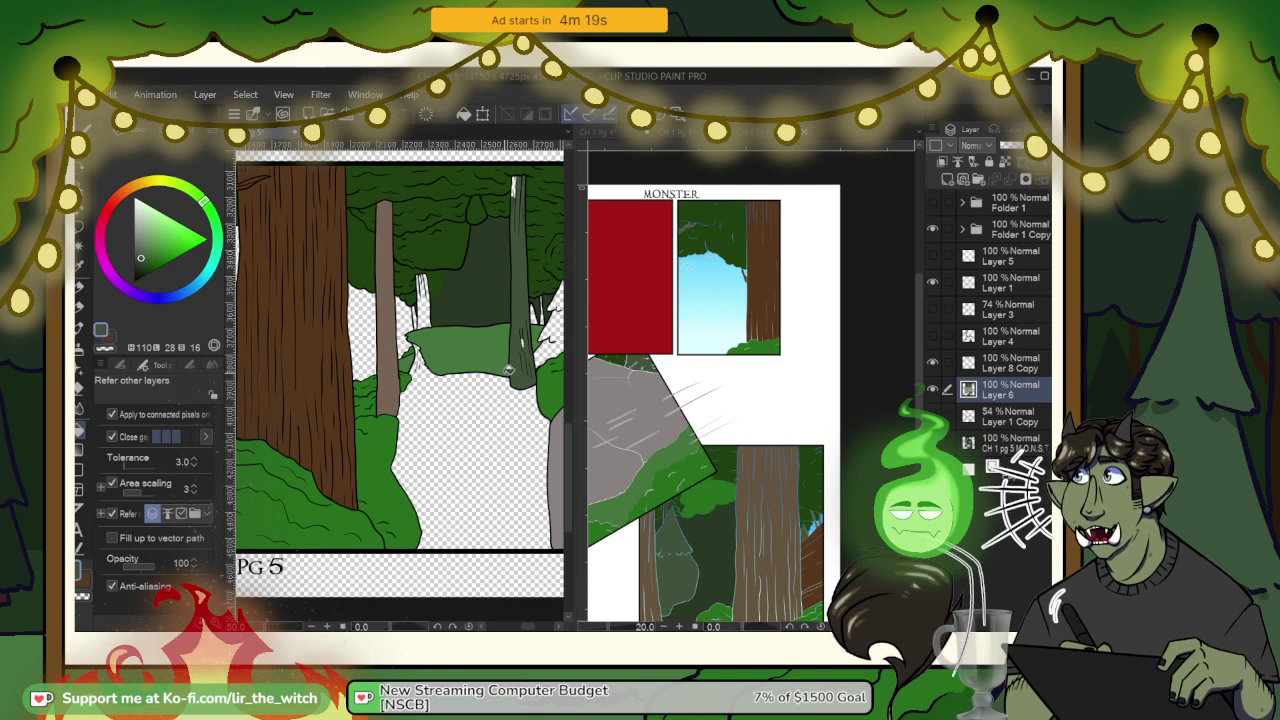
key("g")
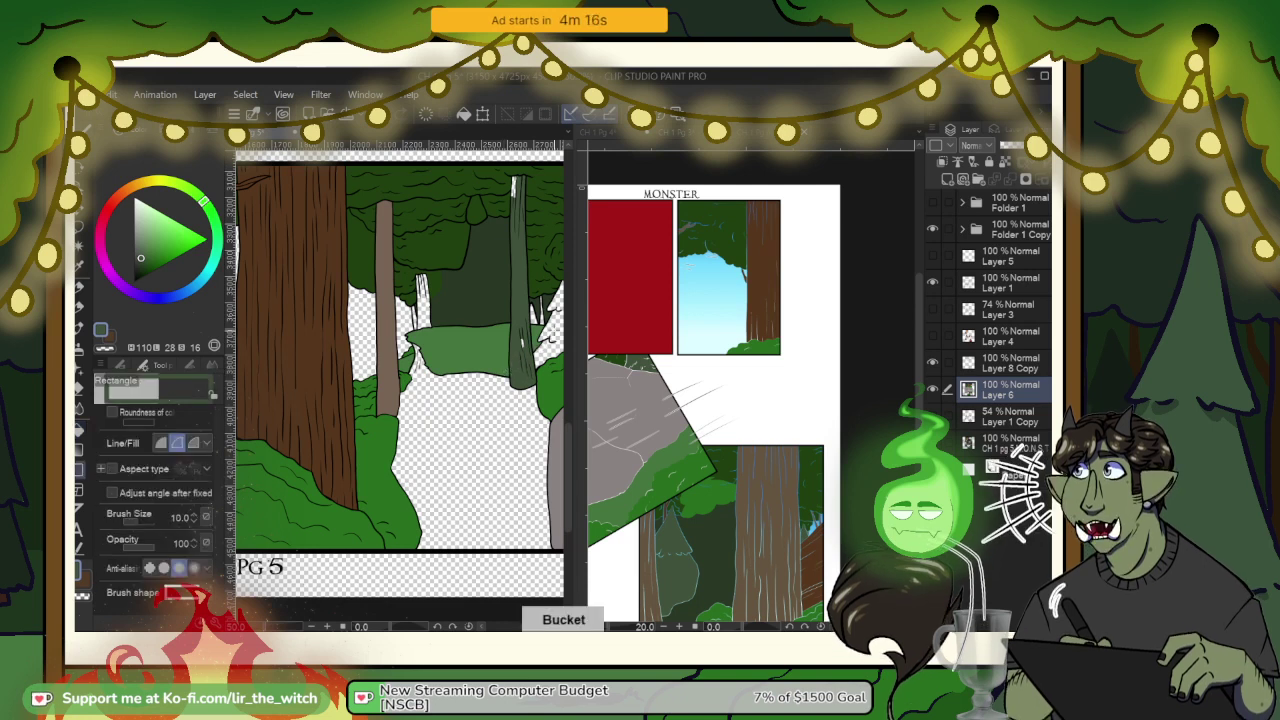
key("ctrl+z")
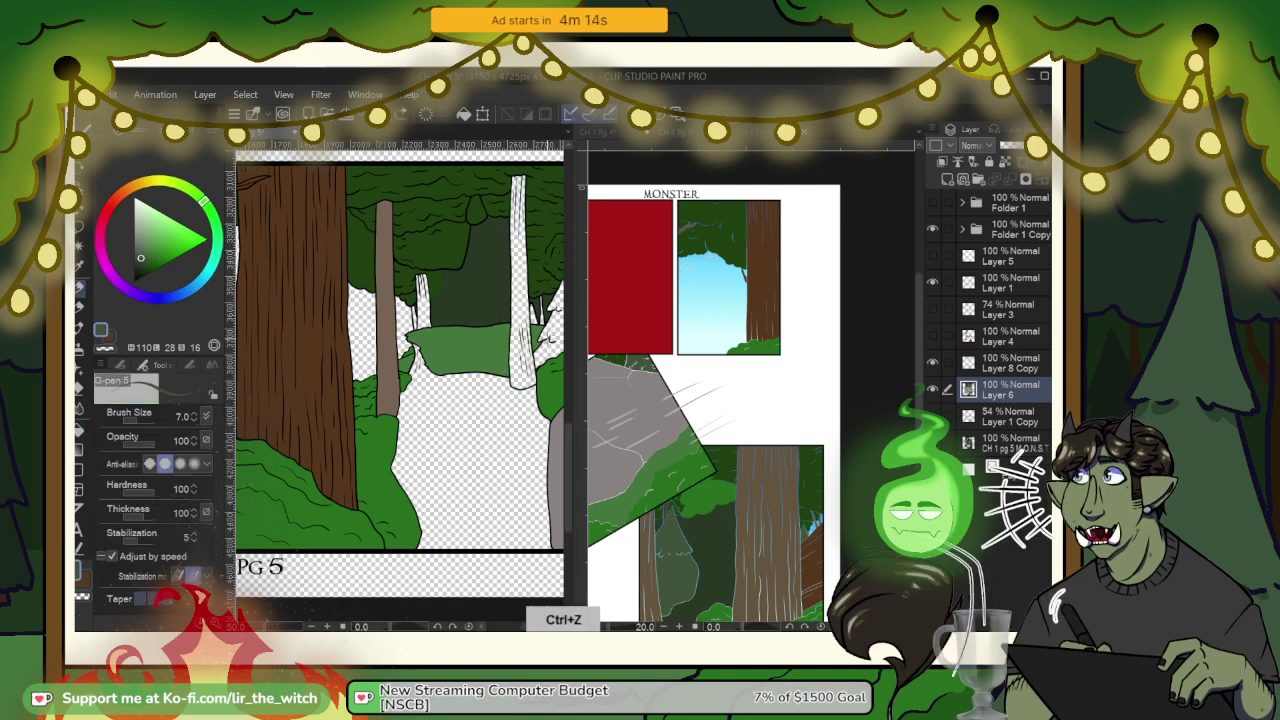
key("g")
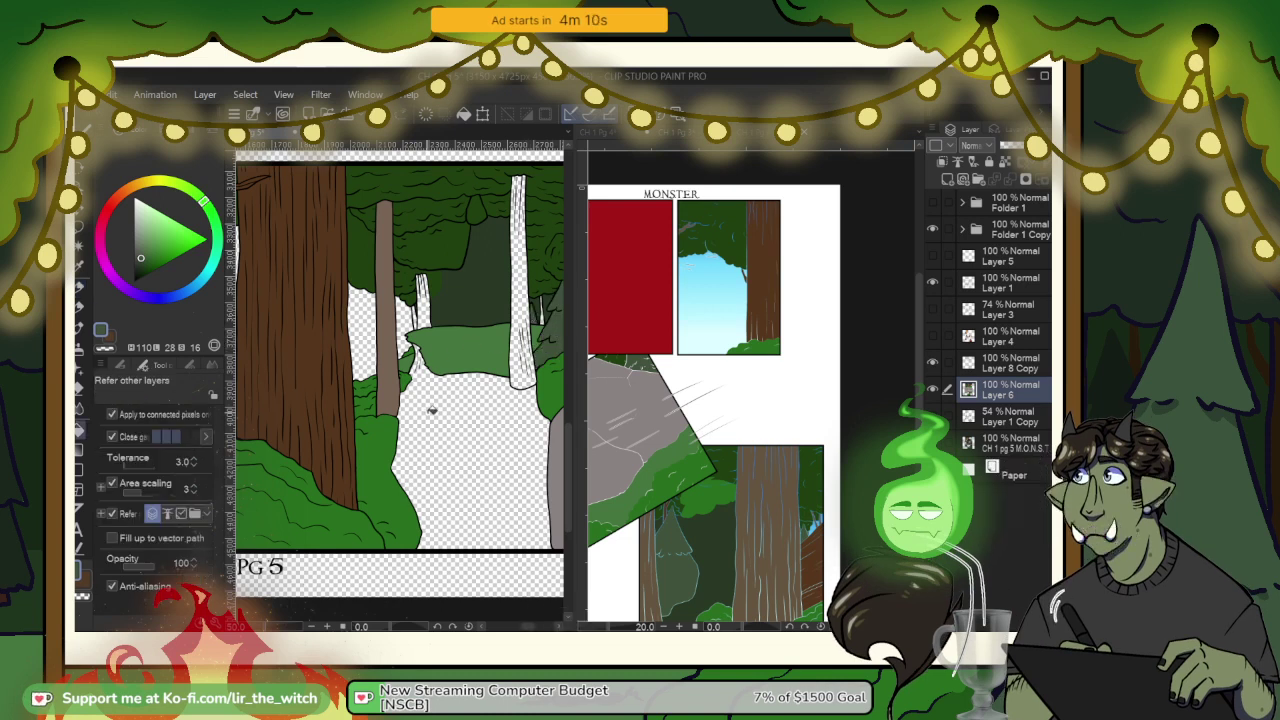
Step: Open the comic page file CH 1 Pg 2 from the Desktop as another colour reference
left_click_drag(417, 398, 398, 422)
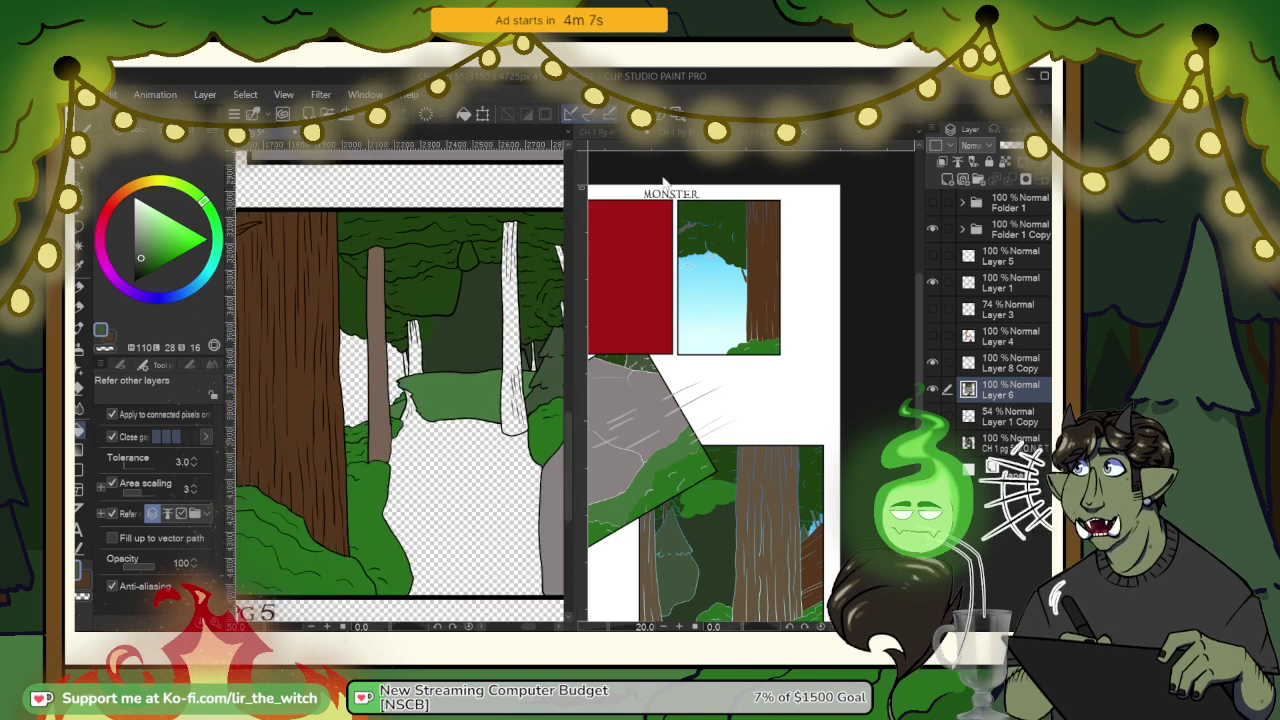
left_click(88, 94)
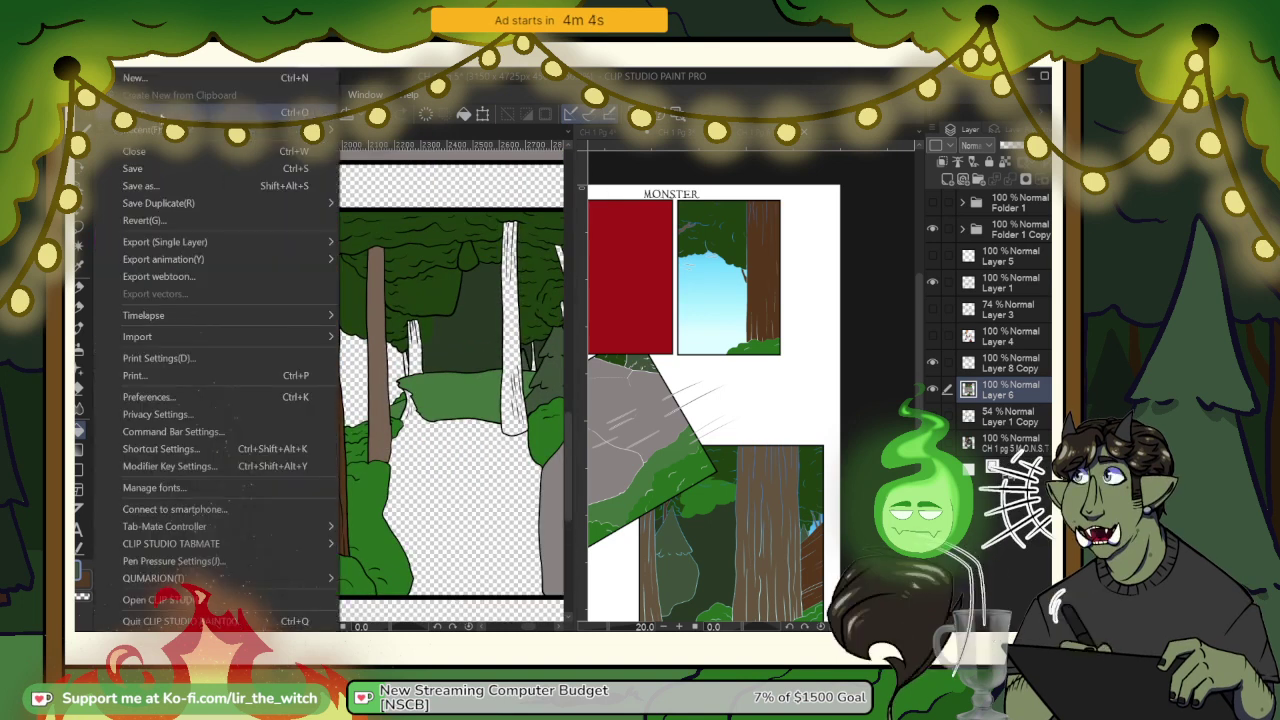
key("Escape")
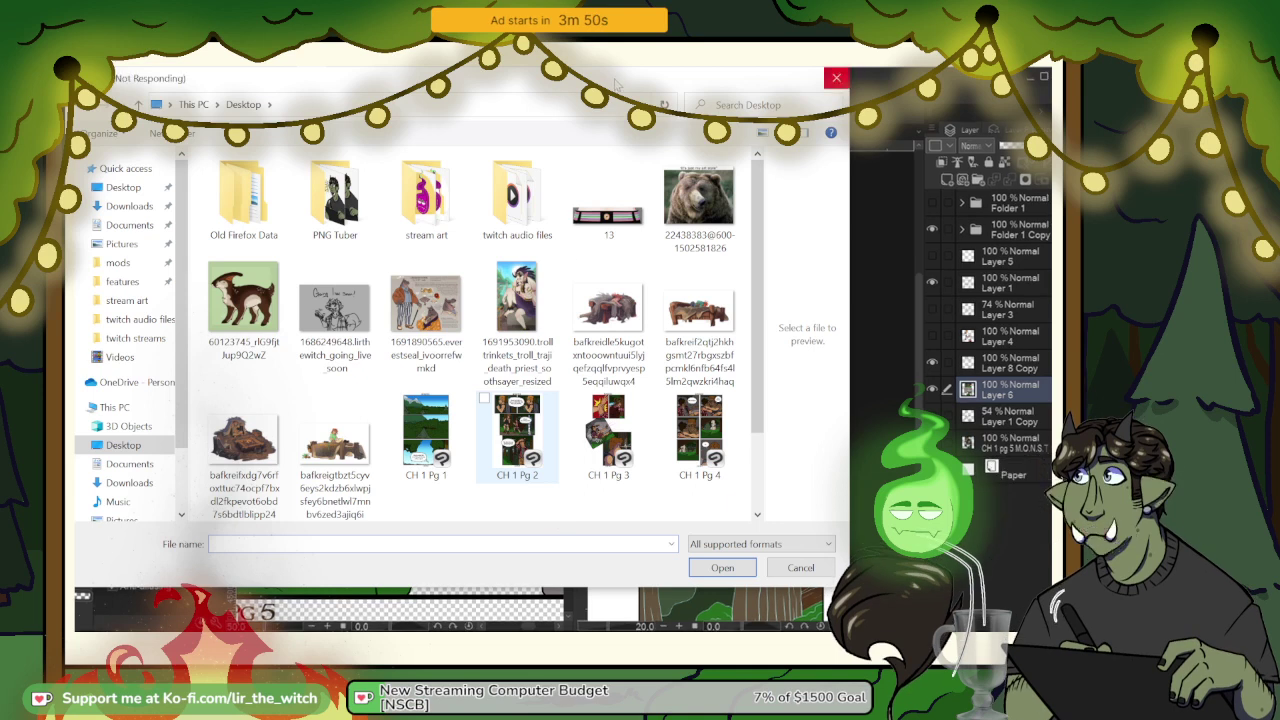
mouse_move(618, 86)
left_mouse_down()
mouse_move(616, 104)
mouse_move(632, 98)
left_mouse_up()
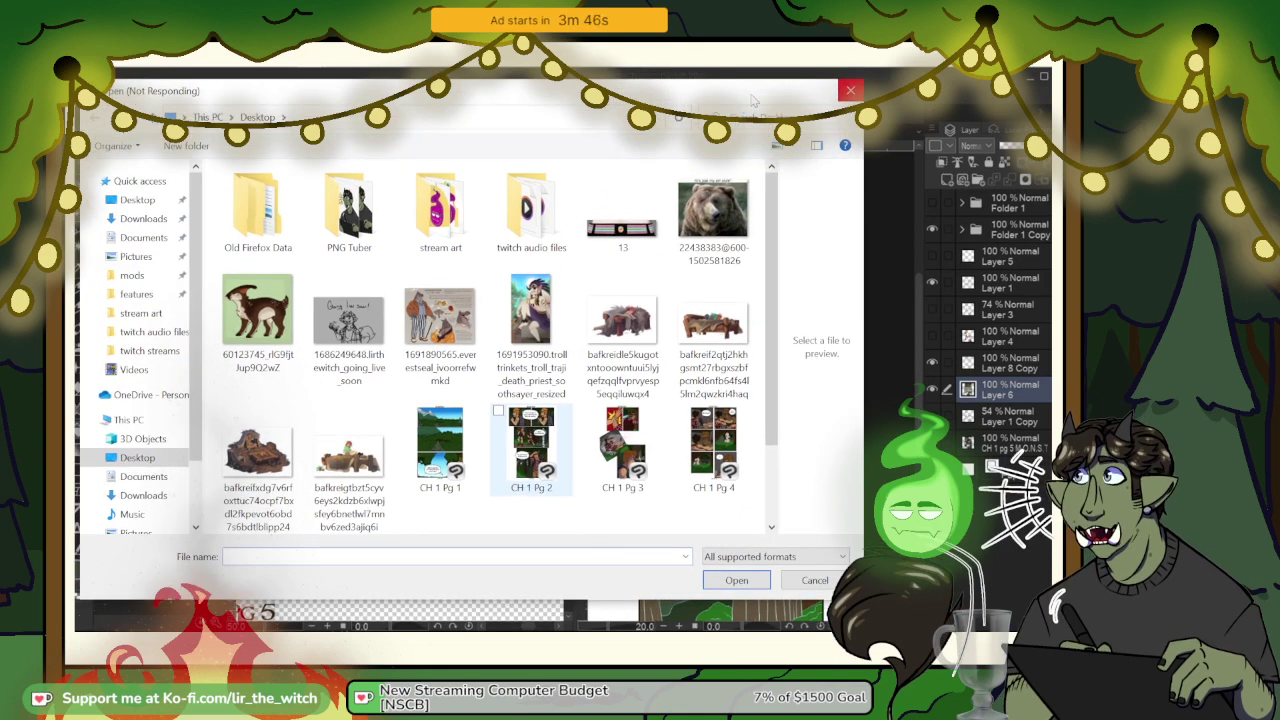
left_click(530, 470)
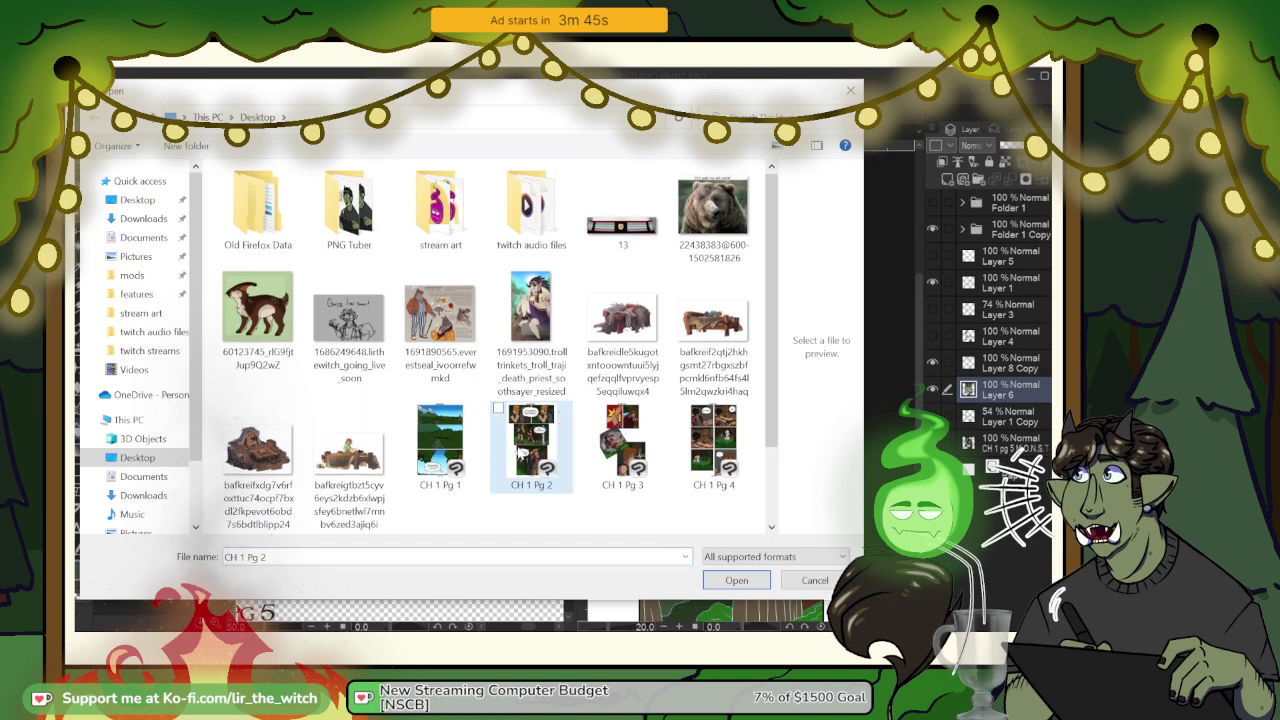
left_click_drag(520, 460, 886, 416)
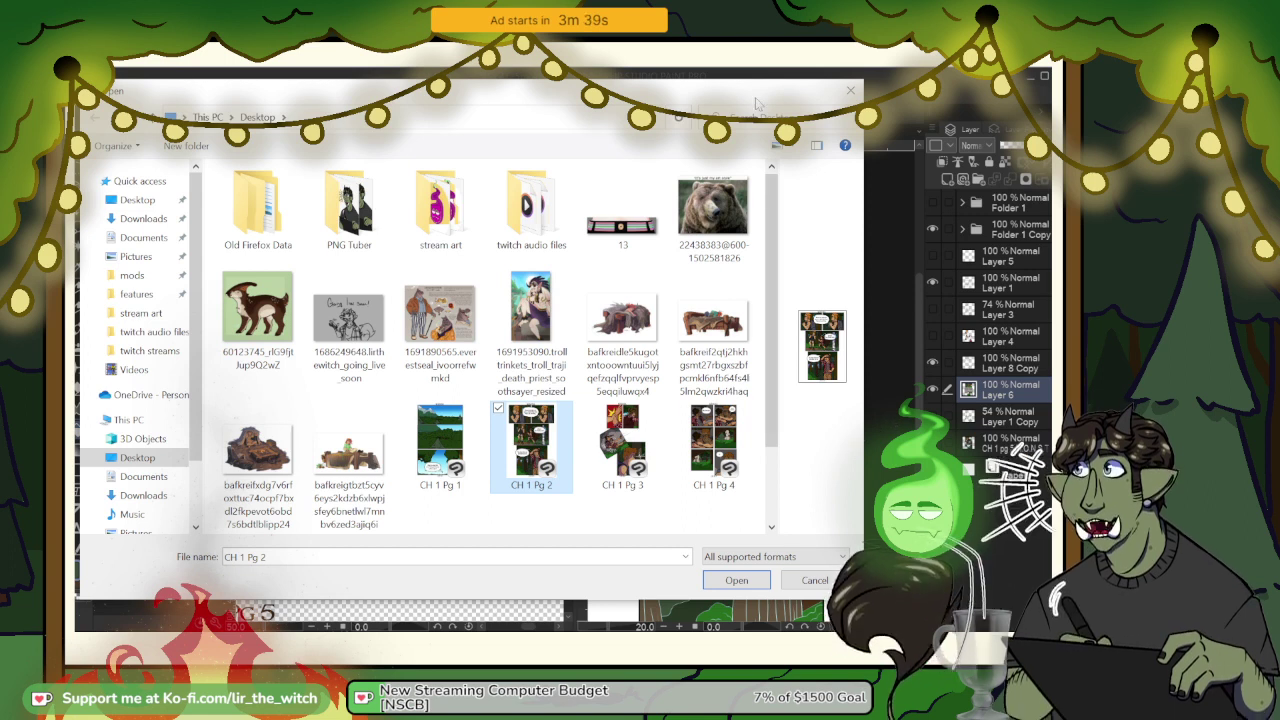
left_click_drag(757, 100, 743, 125)
left_click(722, 605)
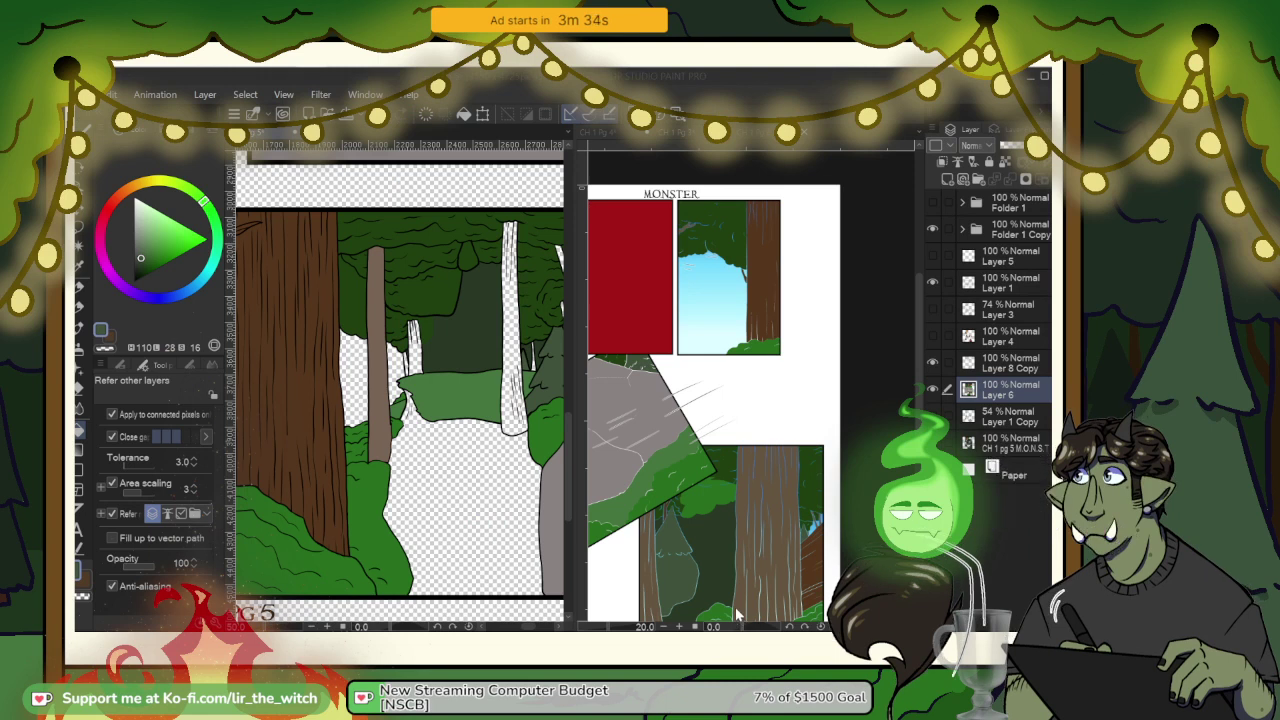